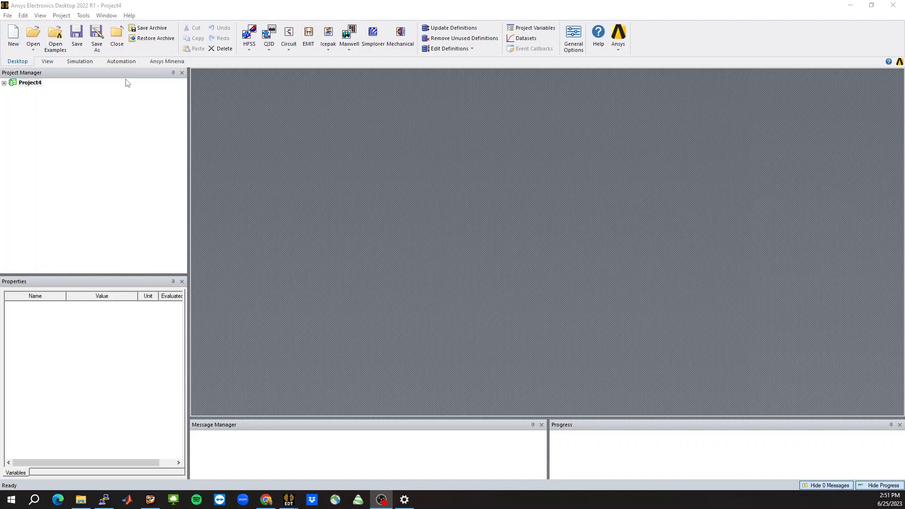
Insert a new HFSS design into the project
{"action": "left_click", "coordinate": [355, 6]}
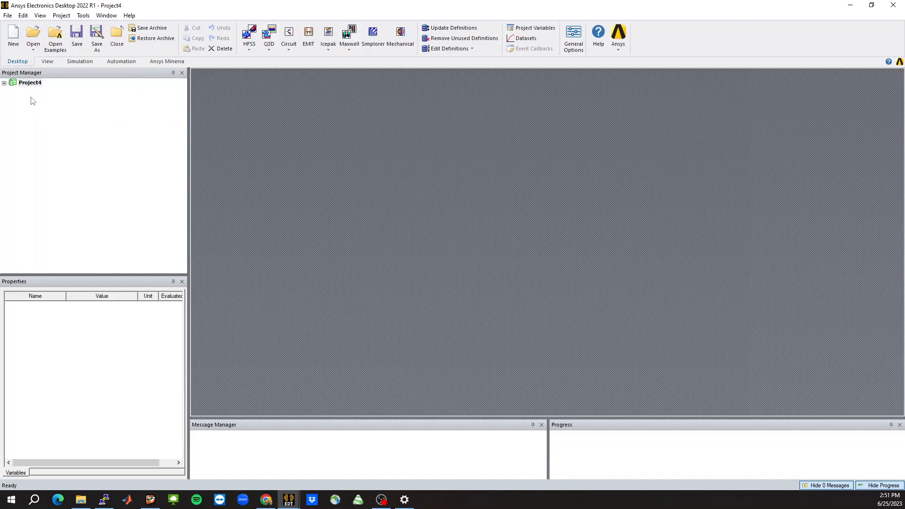
{"action": "left_click", "coordinate": [62, 15]}
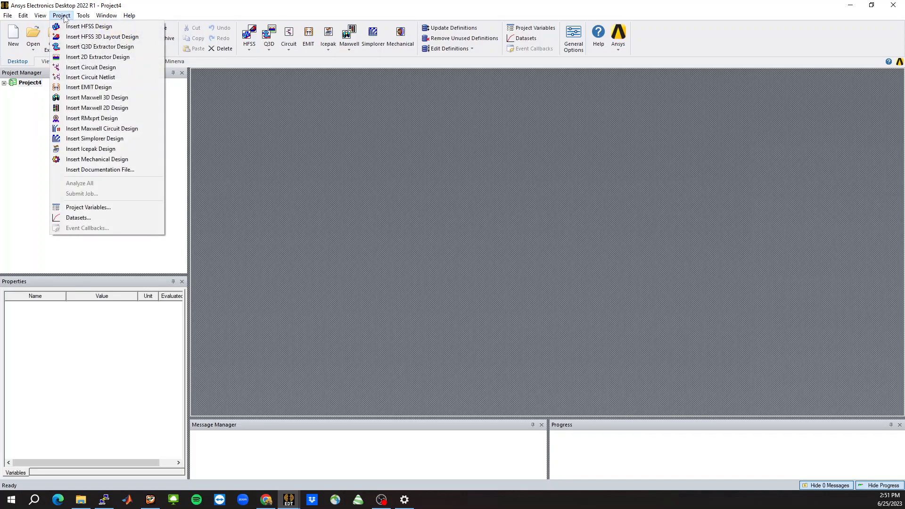
{"action": "left_click", "coordinate": [73, 27]}
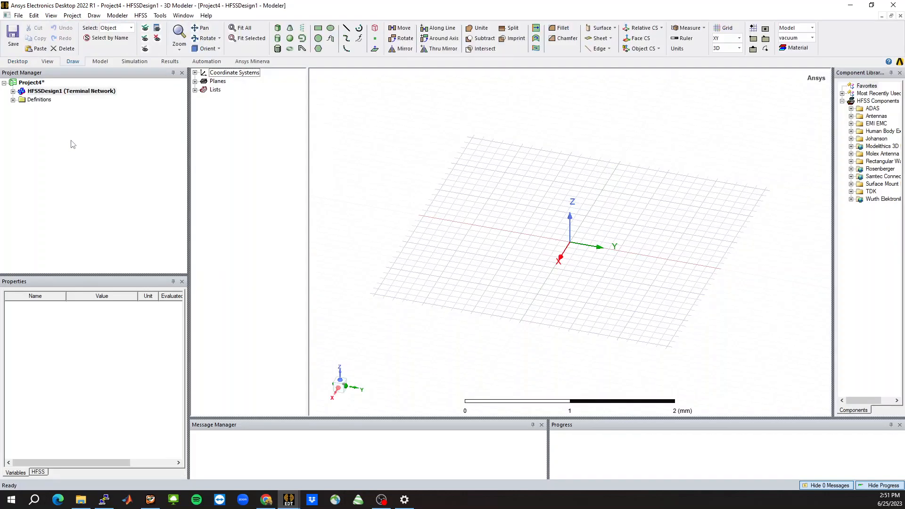
{"action": "left_click", "coordinate": [79, 93]}
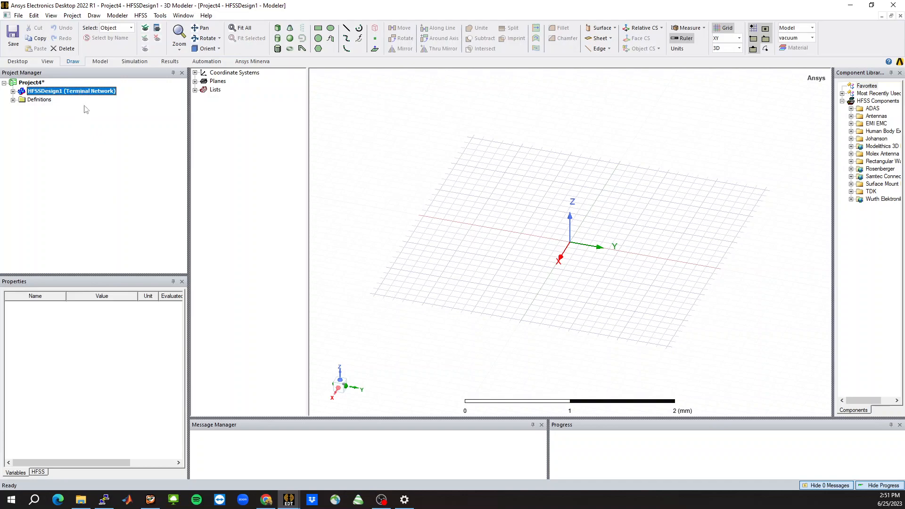
Rename the project as Coils
{"action": "left_click", "coordinate": [32, 83]}
{"action": "right_click", "coordinate": [31, 83]}
{"action": "left_click", "coordinate": [53, 98]}
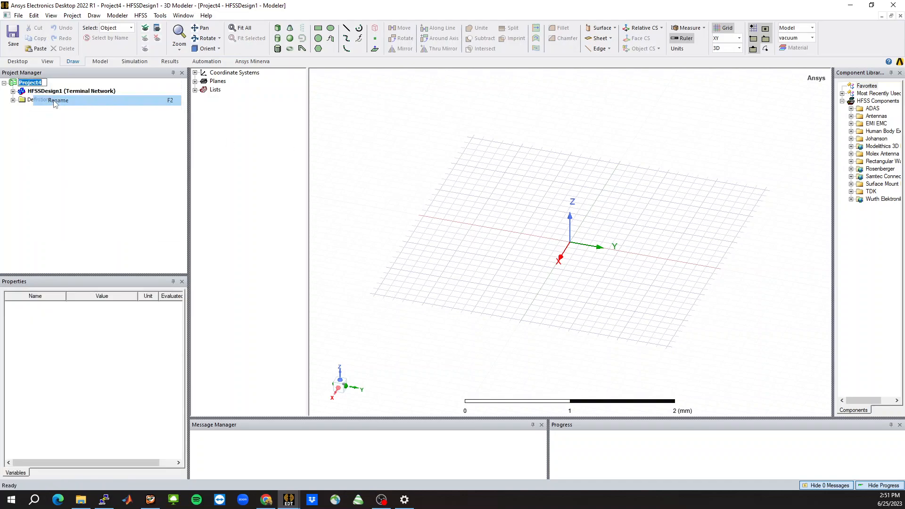
{"action": "type", "text": "Coils"}
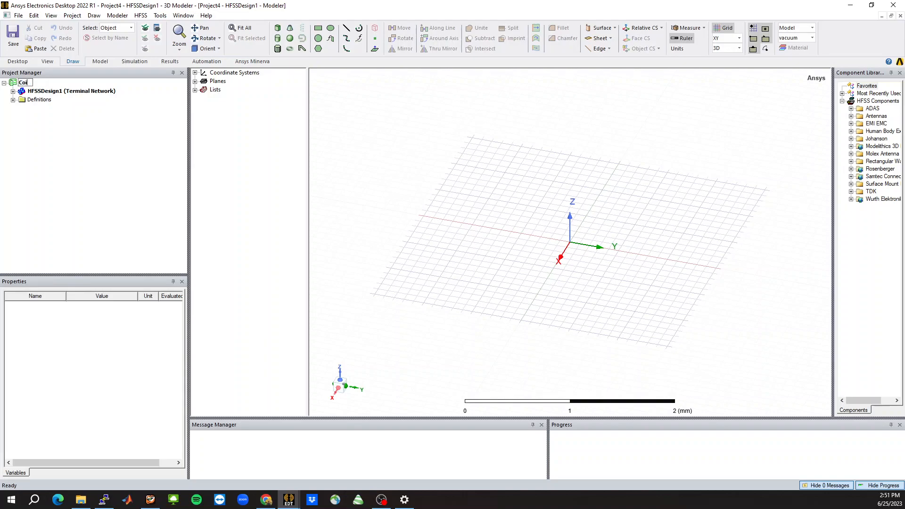
{"action": "key", "text": "Return"}
Rename the HFSS design as 2Coil_Inductor
{"action": "left_click", "coordinate": [44, 99]}
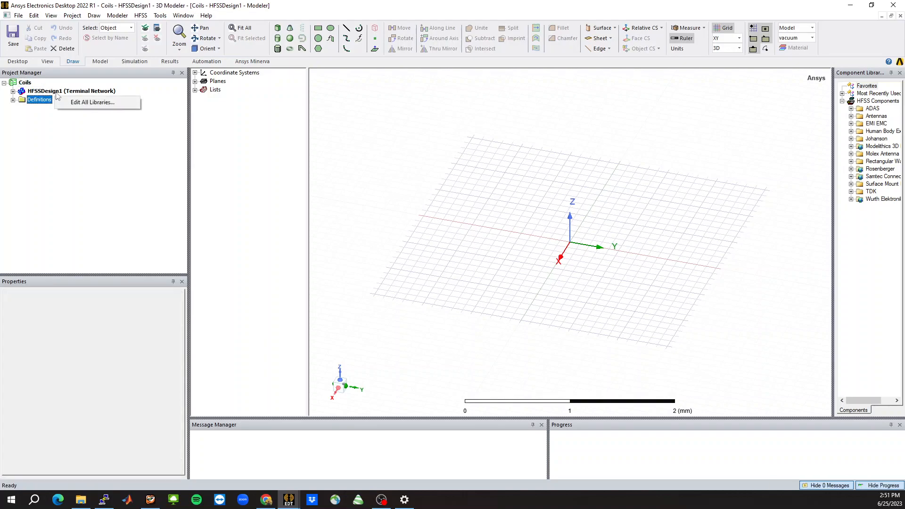
{"action": "right_click", "coordinate": [29, 91]}
{"action": "left_click", "coordinate": [73, 123]}
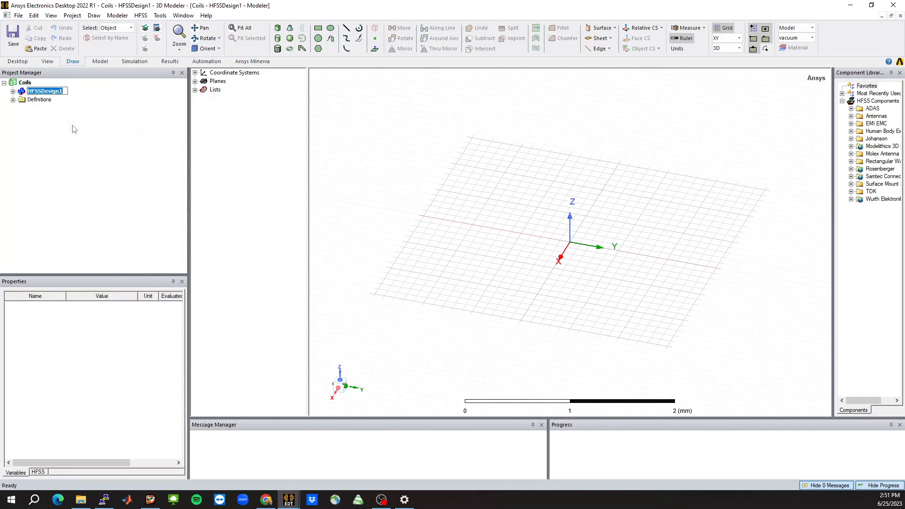
{"action": "type", "text": "2Coil_Inductor"}
{"action": "key", "text": "Return"}
{"action": "left_click", "coordinate": [514, 200]}
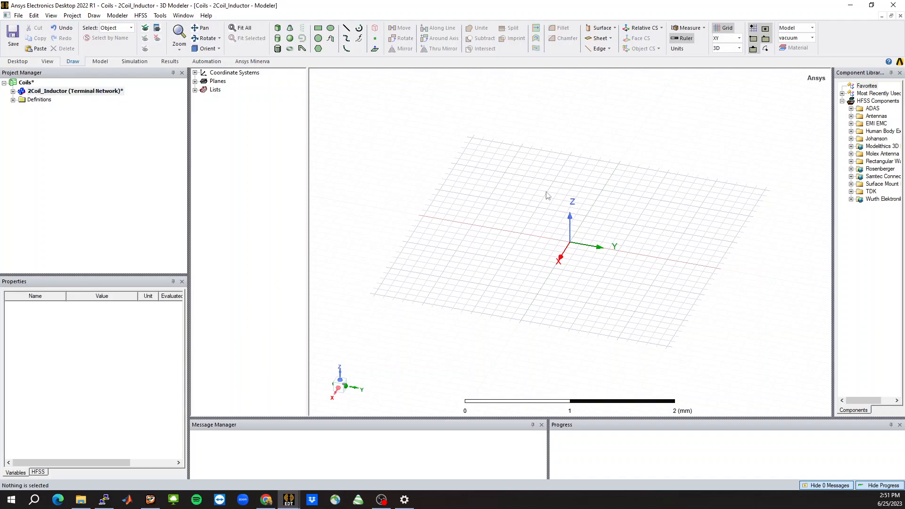
Draw a freehand box of about 2.2 by 2 by 2.8 mm around the origin of the XY plane
{"action": "left_click_drag", "start_coordinate": [507, 264], "coordinate": [637, 365], "text": "alt"}
{"action": "scroll", "coordinate": [732, 286], "scroll_direction": "down", "scroll_amount": 5}
{"action": "scroll", "coordinate": [557, 299], "scroll_direction": "up", "scroll_amount": 4}
{"action": "scroll", "coordinate": [366, 207], "scroll_direction": "down", "scroll_amount": 1}
{"action": "left_click", "coordinate": [278, 28]}
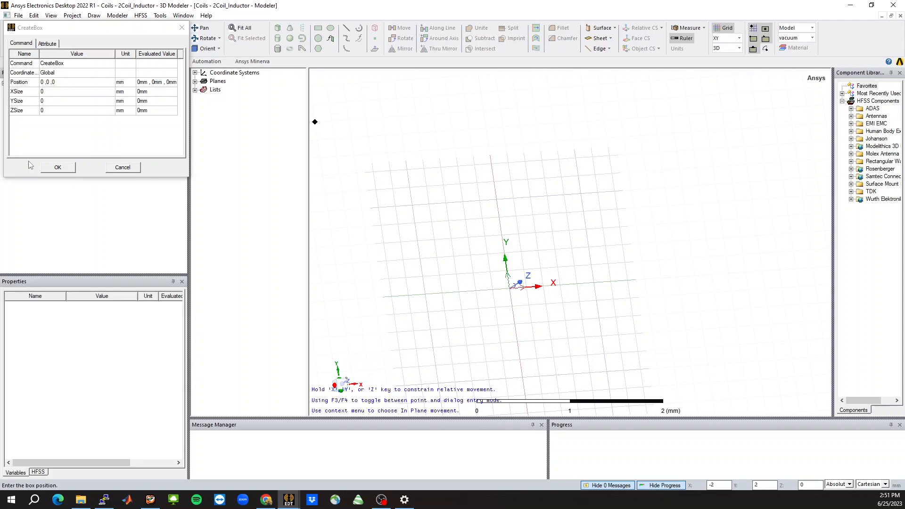
{"action": "key", "text": "F3"}
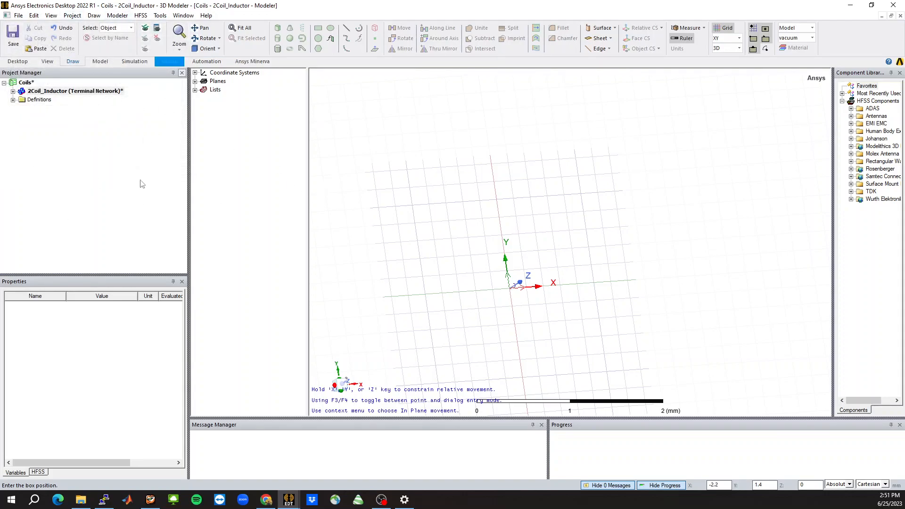
{"action": "left_click", "coordinate": [413, 205]}
{"action": "left_click", "coordinate": [623, 371]}
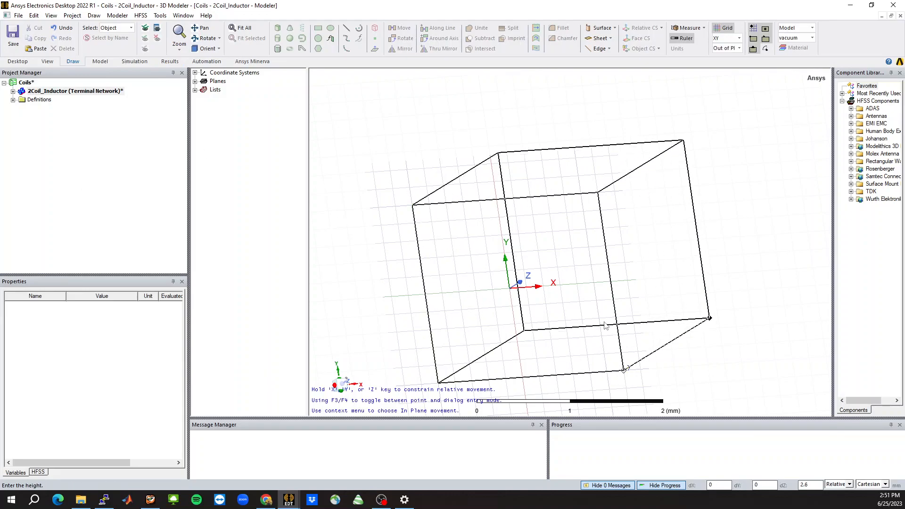
{"action": "left_click", "coordinate": [607, 325]}
{"action": "left_click", "coordinate": [361, 203]}
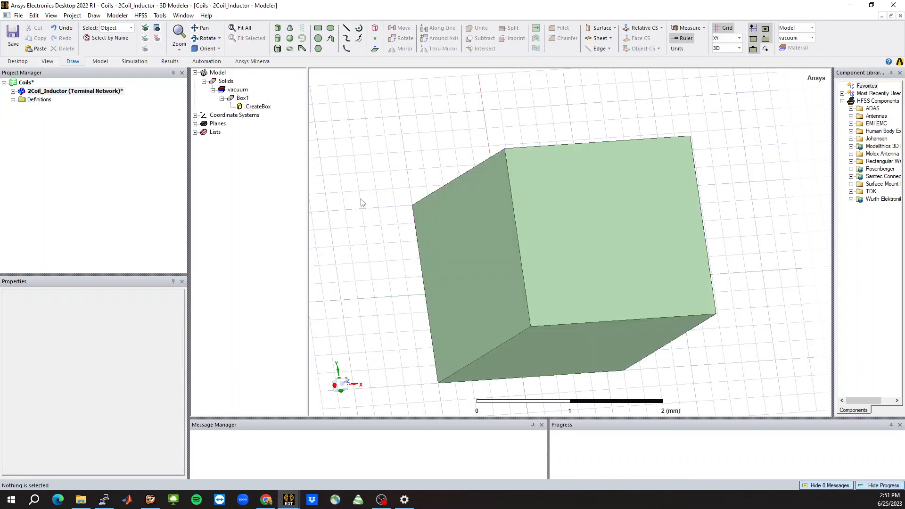
{"action": "left_click", "coordinate": [276, 30]}
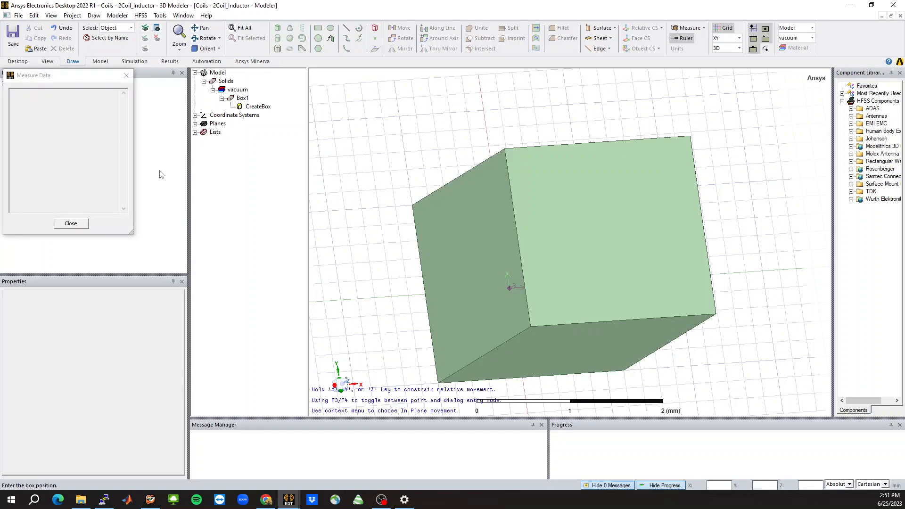
{"action": "key", "text": "F4"}
{"action": "key", "text": "Escape"}
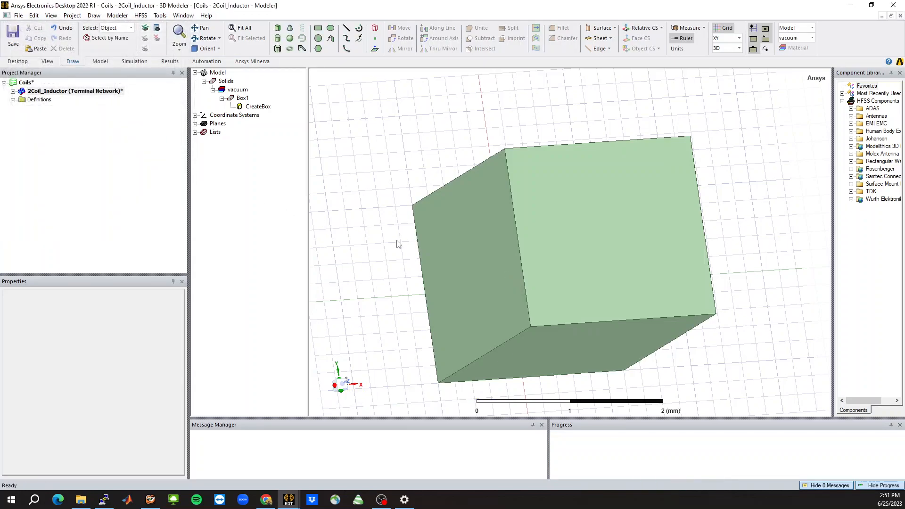
Rename the box as Silicon
{"action": "left_click", "coordinate": [612, 193]}
{"action": "scroll", "coordinate": [612, 192], "scroll_direction": "down", "scroll_amount": 1}
{"action": "left_click", "coordinate": [50, 306]}
{"action": "type", "text": "Silicon"}
{"action": "key", "text": "Return"}
Set the Silicon box's position to -SubW/2, -SubL/2, -SubH
{"action": "left_click", "coordinate": [261, 108]}
{"action": "left_click", "coordinate": [74, 324]}
{"action": "type", "text": "-SubW/2"}
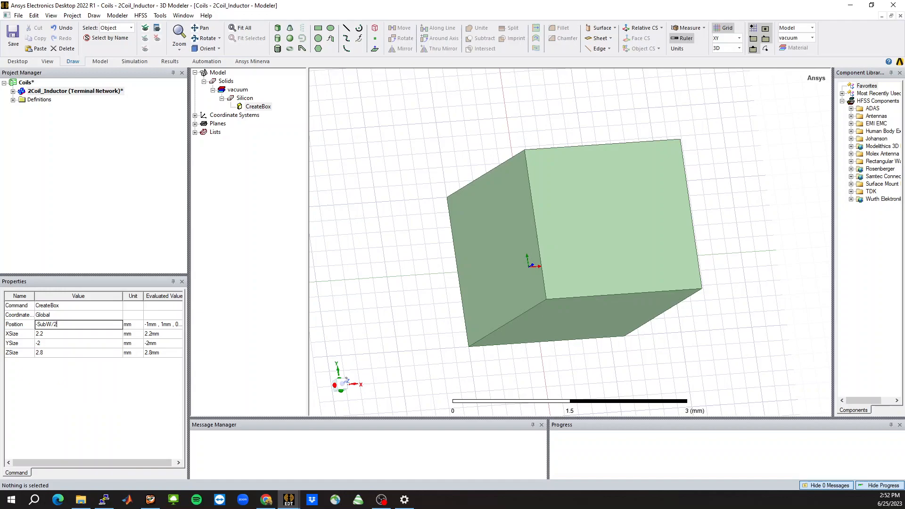
{"action": "type", "text": ",-Sub"}
{"action": "type", "text": "L/2"}
{"action": "type", "text": ",Sub"}
{"action": "type", "text": "H"}
{"action": "type", "text": "-"}
{"action": "key", "text": "Return"}
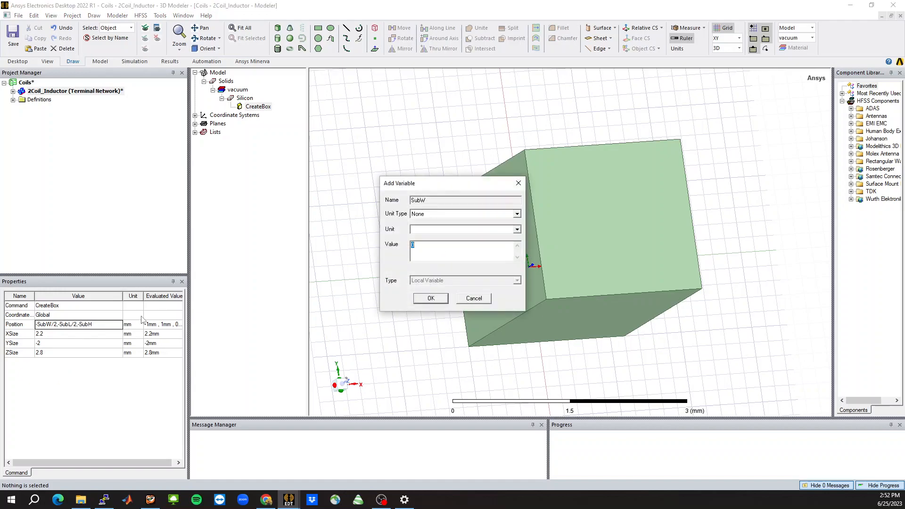
Define the new local variables SubW as 100 um, SubL as 100 um and SubH as 250 um
{"action": "type", "text": "2mm"}
{"action": "key", "text": "Return"}
{"action": "type", "text": "100"}
{"action": "key", "text": "Return"}
{"action": "type", "text": "250um"}
{"action": "key", "text": "Return"}
Set the Silicon box's X, Y and Z sizes to SubW, SubL and SubH
{"action": "type", "text": "SubW"}
{"action": "key", "text": "Tab"}
{"action": "type", "text": "SubL"}
{"action": "key", "text": "Tab"}
{"action": "type", "text": "SubH"}
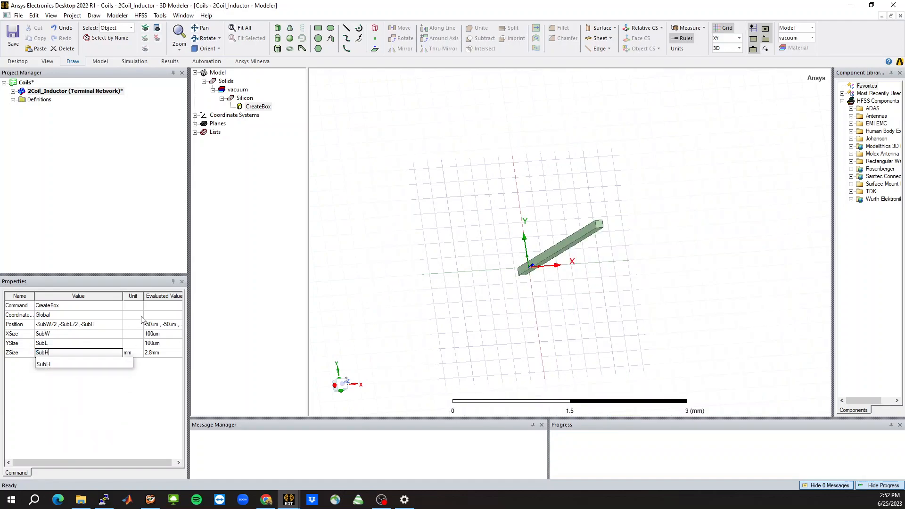
{"action": "key", "text": "Return"}
{"action": "left_click", "coordinate": [564, 330]}
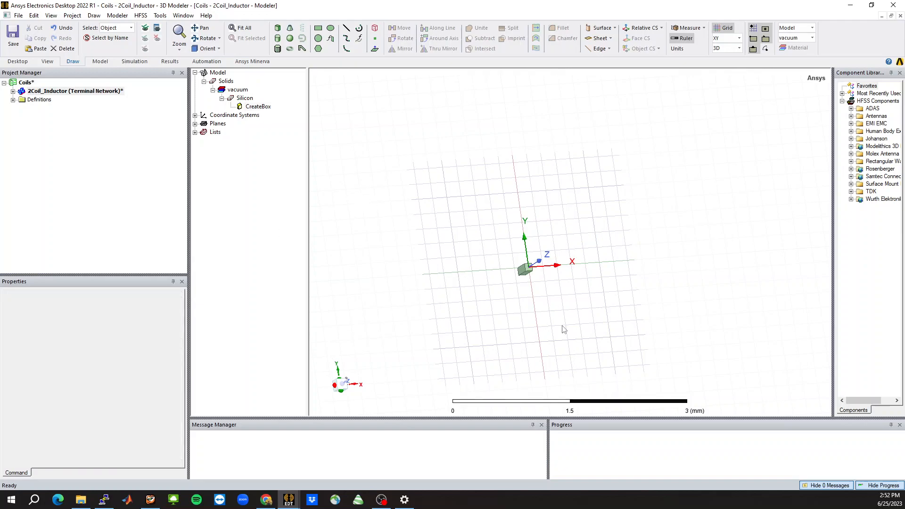
Change the Silicon box's color to white
{"action": "key", "text": "ctrl+d"}
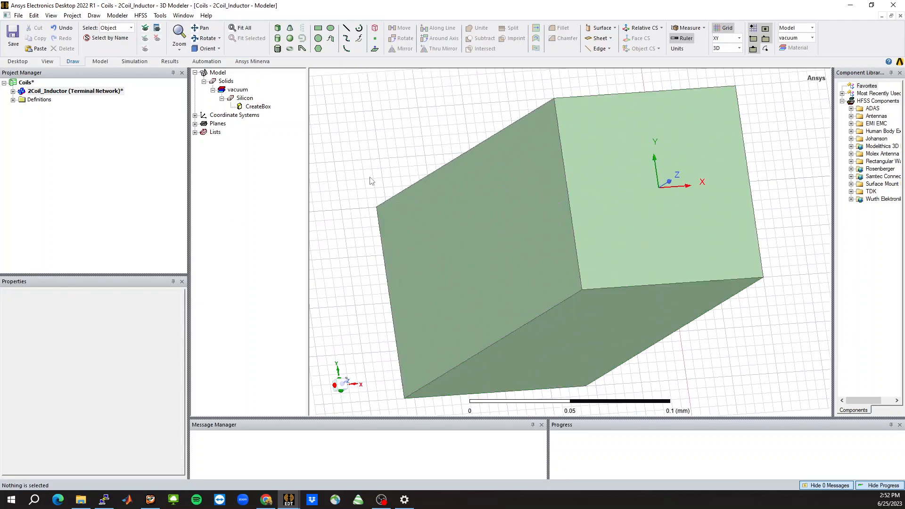
{"action": "scroll", "coordinate": [524, 209], "scroll_direction": "down", "scroll_amount": 5}
{"action": "middle_click_drag", "start_coordinate": [533, 239], "coordinate": [510, 222]}
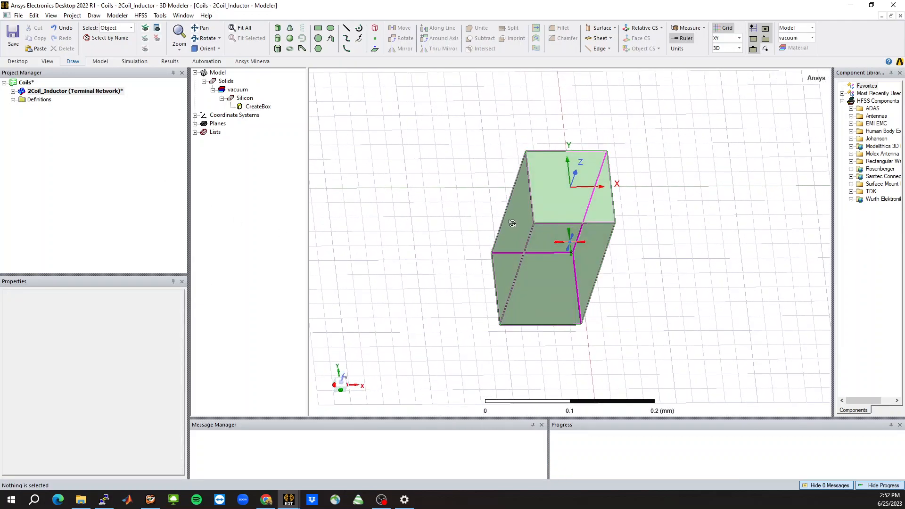
{"action": "left_click", "coordinate": [72, 92]}
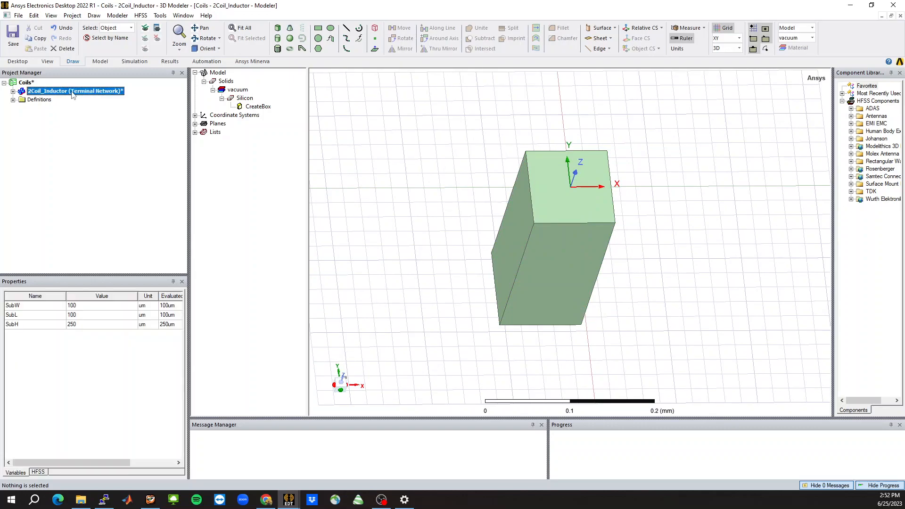
{"action": "left_click", "coordinate": [247, 98]}
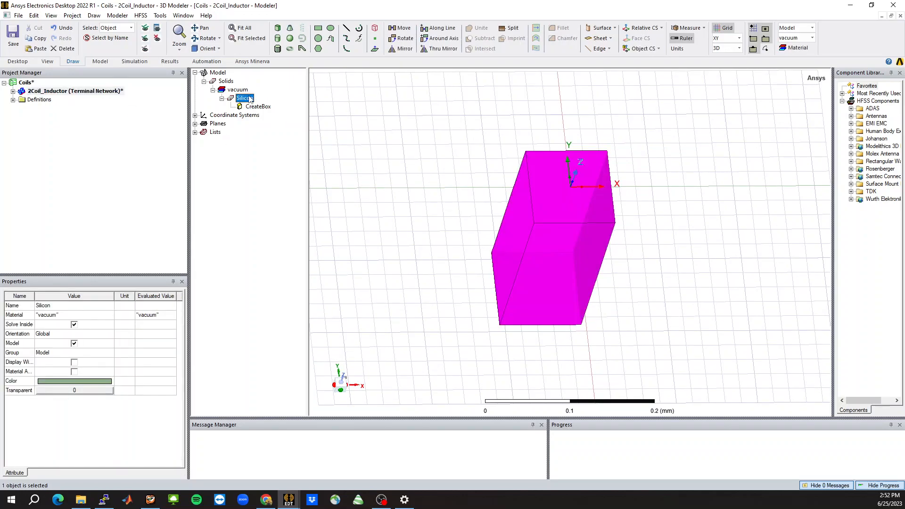
{"action": "left_click", "coordinate": [69, 382]}
{"action": "left_click", "coordinate": [443, 248]}
{"action": "left_click", "coordinate": [366, 312]}
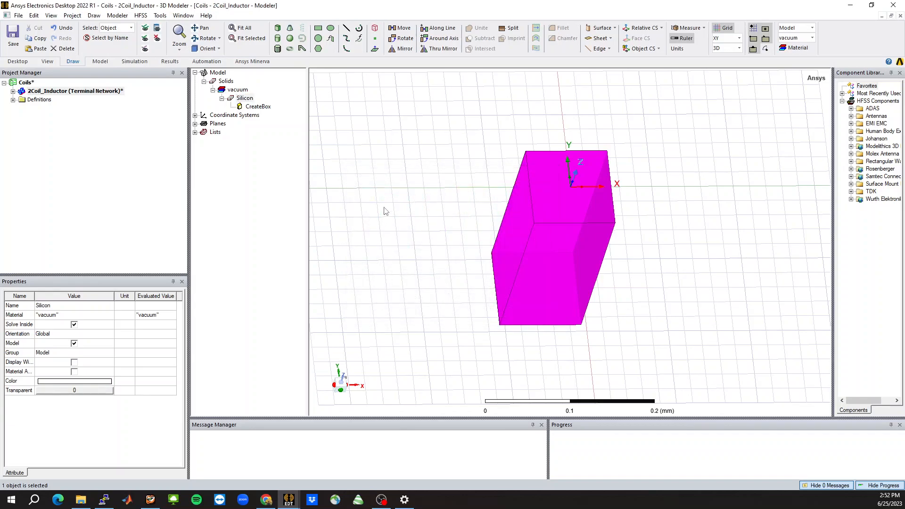
Duplicate the Silicon box and set the copy's position to -SubW/2, -SubL/2, 0
{"action": "key", "text": "ctrl+c"}
{"action": "key", "text": "ctrl+v"}
{"action": "left_click", "coordinate": [254, 116]}
{"action": "left_click", "coordinate": [259, 124]}
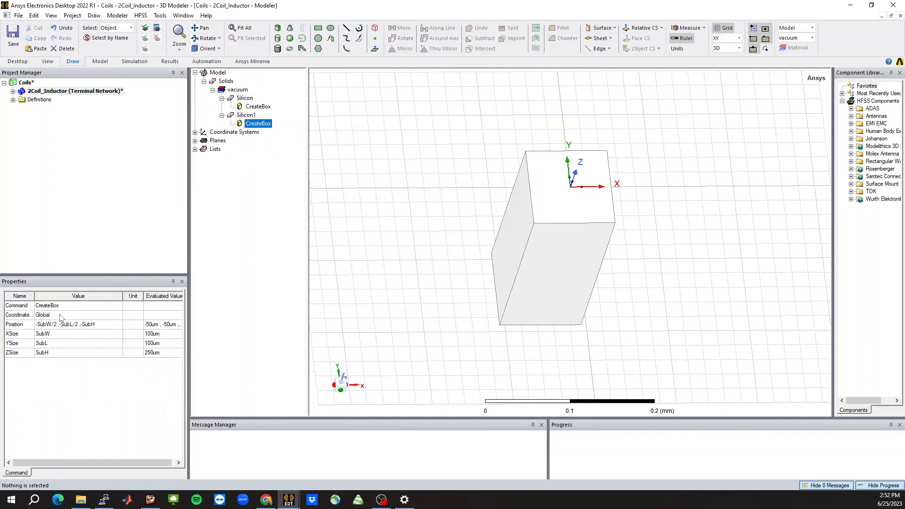
{"action": "left_click", "coordinate": [88, 326]}
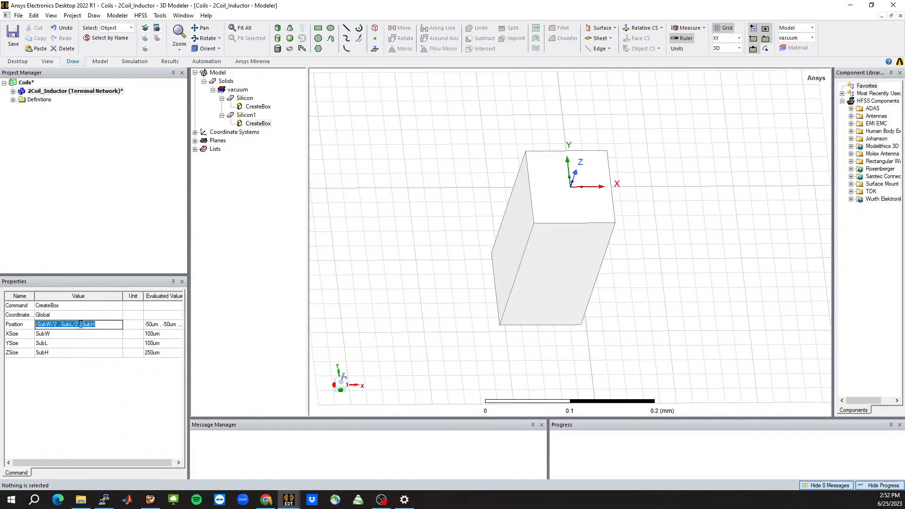
{"action": "double_click", "coordinate": [81, 325]}
{"action": "type", "text": "0"}
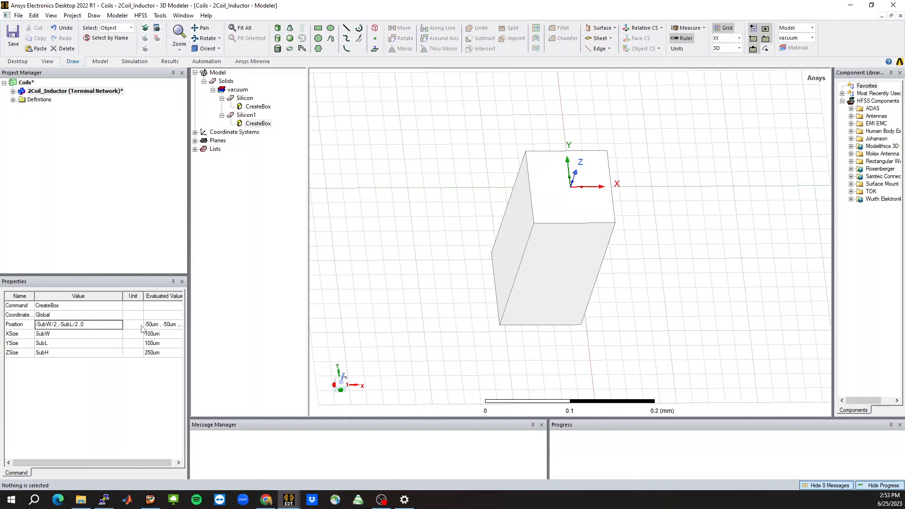
{"action": "key", "text": "Tab"}
Set the copied box's Z size to a new variable Ox1_th with a value of 500 nm
{"action": "left_click", "coordinate": [62, 353]}
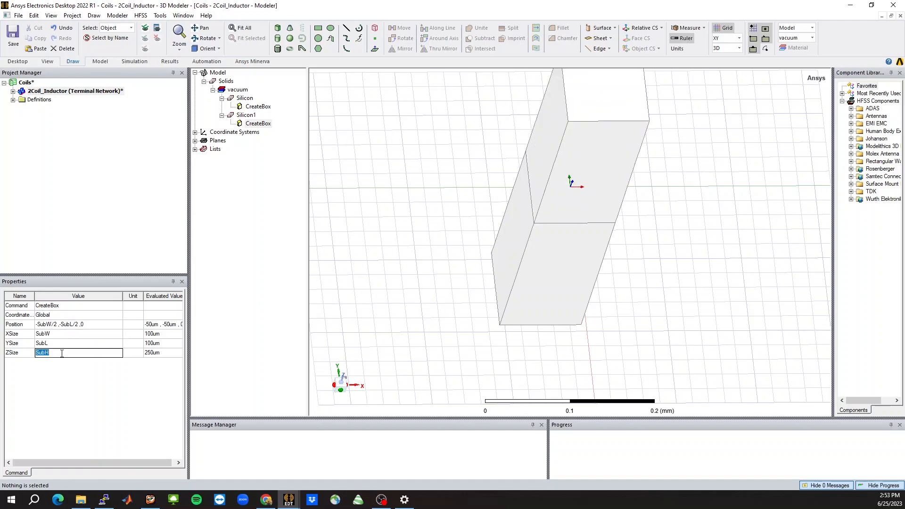
{"action": "type", "text": "Ox1_th"}
{"action": "key", "text": "Return"}
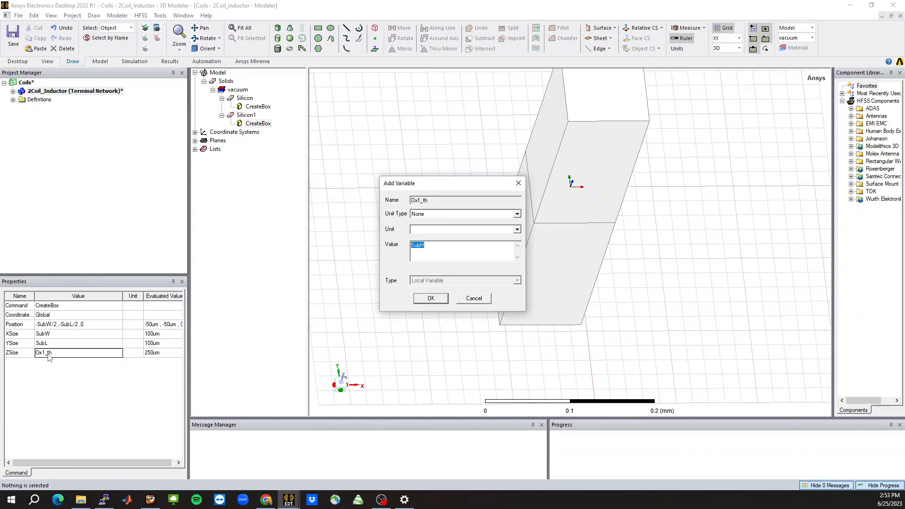
{"action": "type", "text": "500nm"}
{"action": "key", "text": "Return"}
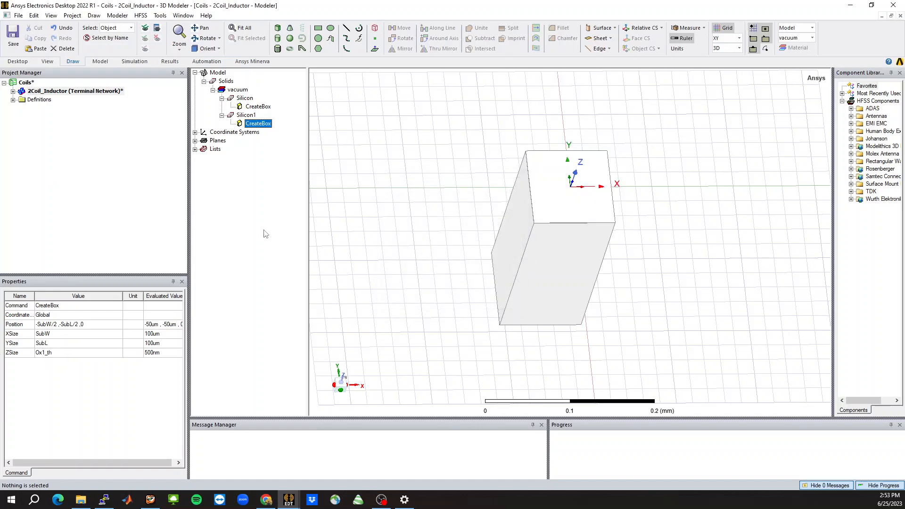
Rename the copied box as Ox1
{"action": "left_click", "coordinate": [252, 116]}
{"action": "left_click", "coordinate": [84, 307]}
{"action": "type", "text": "Ox1"}
{"action": "key", "text": "Return"}
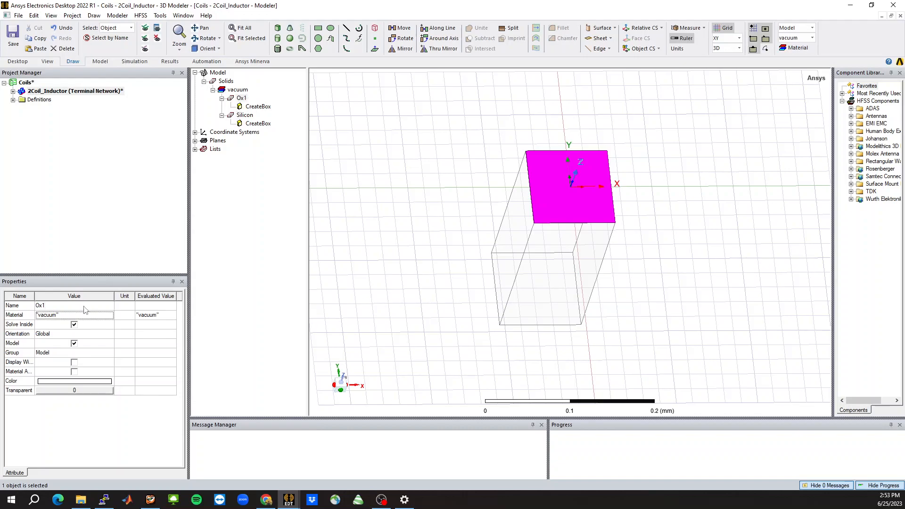
Duplicate the Ox1 box and set the copy's position to -SubW/2, -SubL/2, Ox1_th
{"action": "left_click", "coordinate": [242, 99]}
{"action": "key", "text": "ctrl+c"}
{"action": "key", "text": "ctrl+v"}
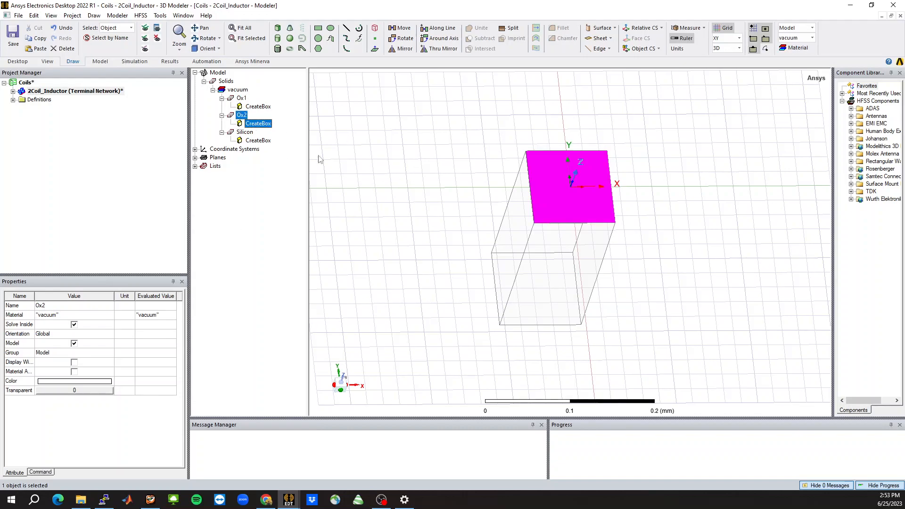
{"action": "left_click", "coordinate": [81, 323]}
{"action": "left_click", "coordinate": [81, 323]}
{"action": "key", "text": "BackSpace"}
{"action": "type", "text": "Ox_"}
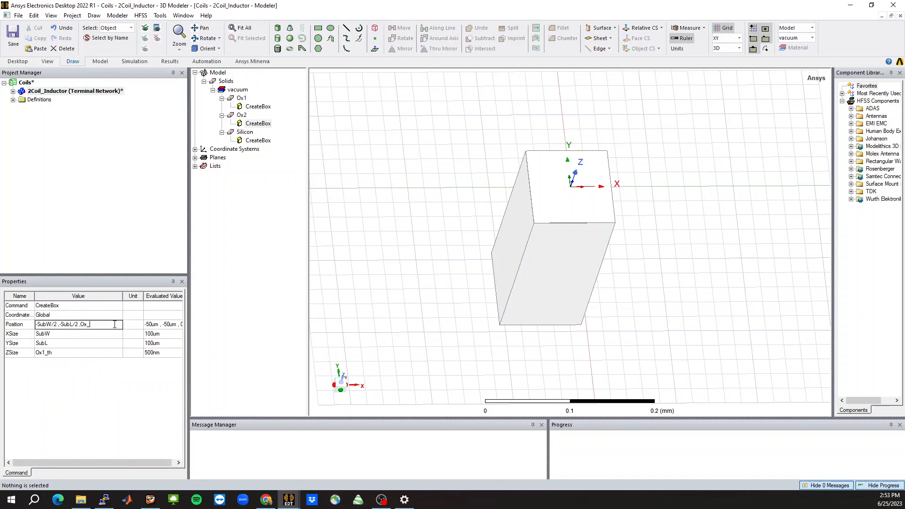
{"action": "key", "text": "BackSpace"}
{"action": "type", "text": "1_th"}
{"action": "key", "text": "Down"}
{"action": "key", "text": "Return"}
{"action": "key", "text": "Return"}
Set the Ox2 box's Z size to a new variable Ox2_th with a value of 2 nm
{"action": "left_click", "coordinate": [67, 356]}
{"action": "left_click", "coordinate": [47, 356]}
{"action": "left_click", "coordinate": [46, 356]}
{"action": "key", "text": "BackSpace"}
{"action": "type", "text": "2_th"}
{"action": "key", "text": "Return"}
{"action": "type", "text": "2nm"}
{"action": "key", "text": "Return"}
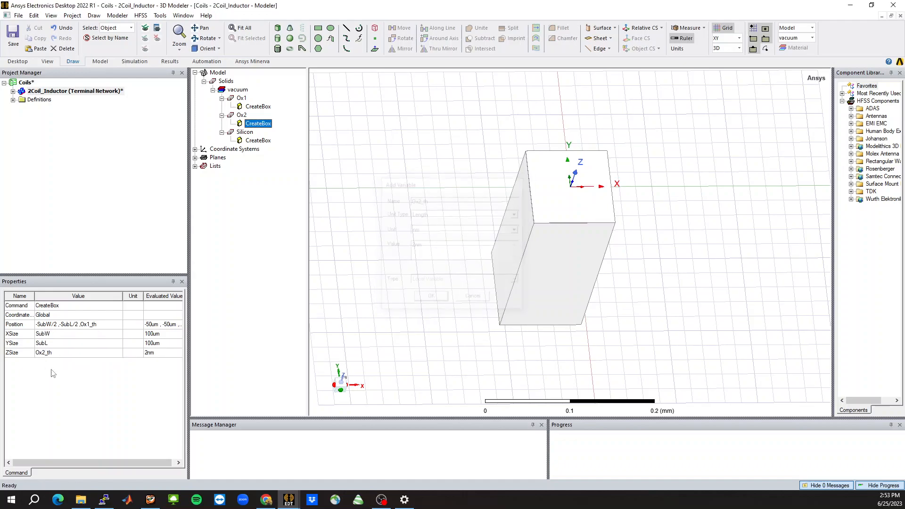
Duplicate the Ox2 box and set the copy's position to -SubW/2, -SubL/2, Ox3_th, defining the new variable Ox3_th as 5 nm
{"action": "left_click", "coordinate": [242, 115]}
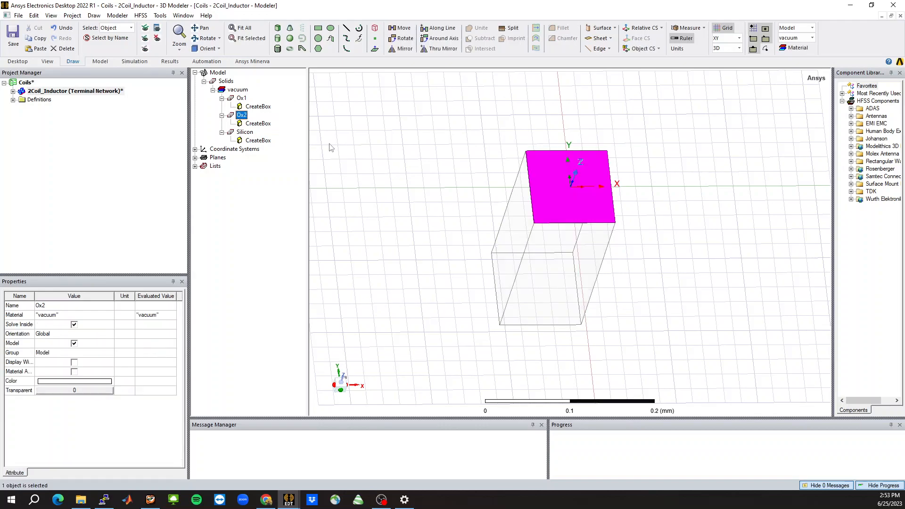
{"action": "key", "text": "ctrl+c"}
{"action": "key", "text": "ctrl+v"}
{"action": "left_click", "coordinate": [258, 140]}
{"action": "left_click", "coordinate": [91, 325]}
{"action": "left_click", "coordinate": [91, 325]}
{"action": "key", "text": "BackSpace"}
{"action": "type", "text": "3"}
{"action": "key", "text": "Return"}
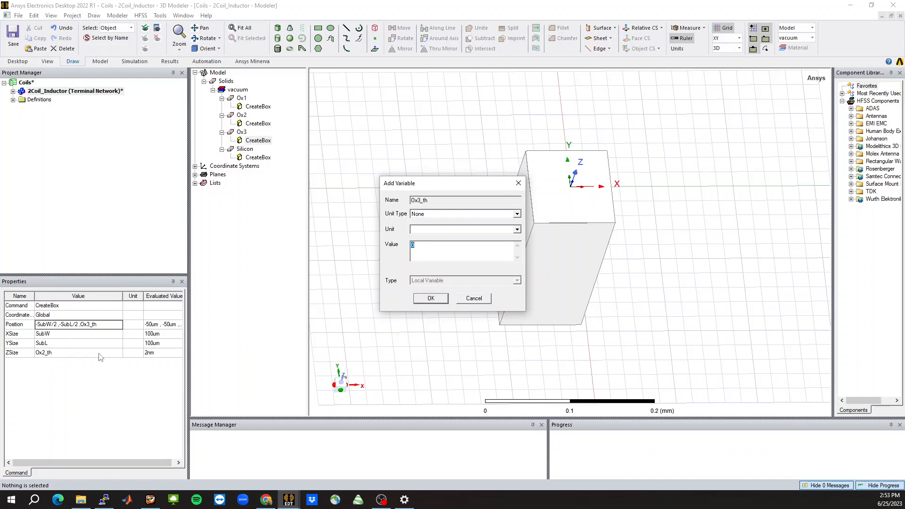
{"action": "type", "text": "5nm"}
{"action": "key", "text": "Return"}
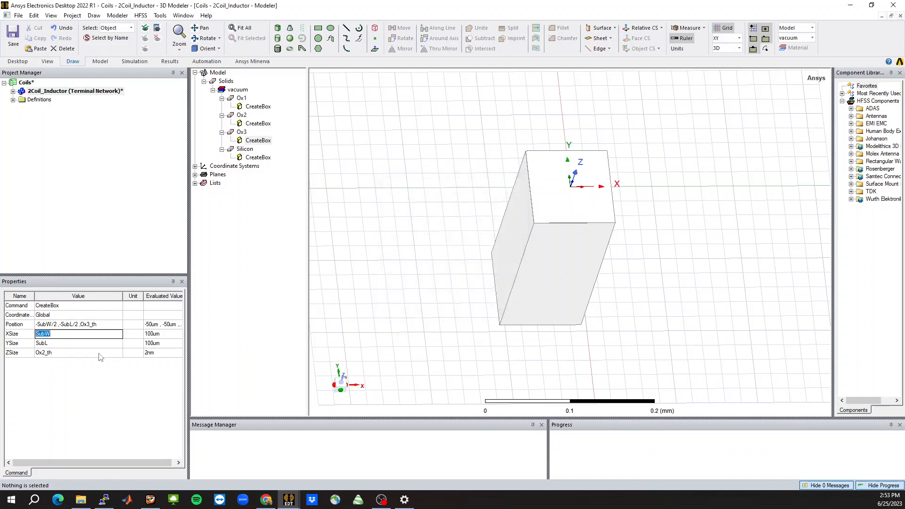
Set the Ox3 box's Z size to the variable Ox3_th
{"action": "left_click", "coordinate": [43, 352]}
{"action": "key", "text": "BackSpace"}
{"action": "type", "text": "3"}
{"action": "key", "text": "Return"}
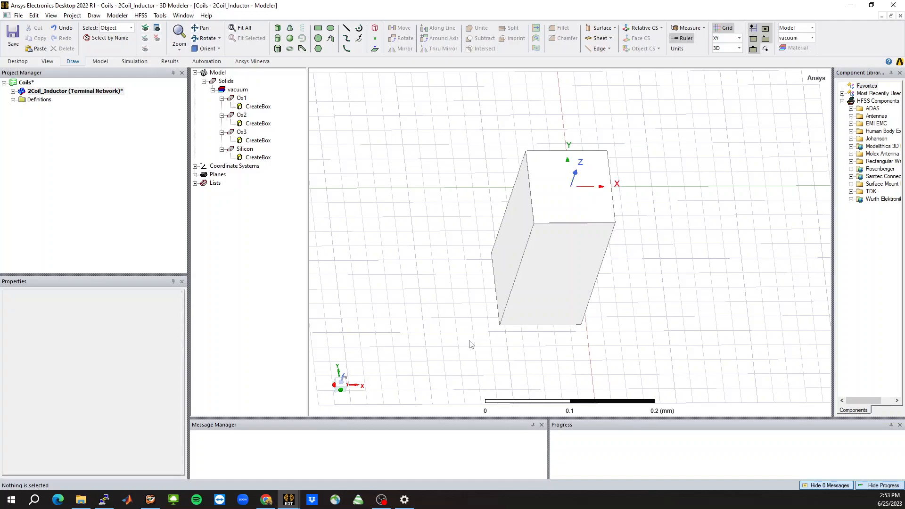
Change the Ox3 box's position to -SubW/2, -SubL/2, Ox1_th+Ox2_th so it sits on top of the Ox2 layer
{"action": "left_click", "coordinate": [241, 107]}
{"action": "left_click", "coordinate": [241, 98]}
{"action": "left_click", "coordinate": [242, 115]}
{"action": "left_click", "coordinate": [257, 123]}
{"action": "left_click", "coordinate": [259, 140]}
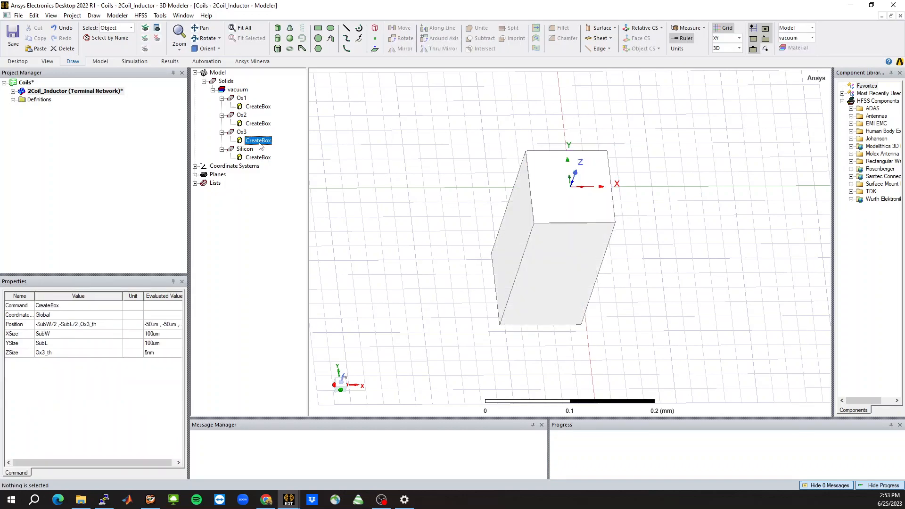
{"action": "left_click", "coordinate": [113, 329]}
{"action": "left_click", "coordinate": [90, 325]}
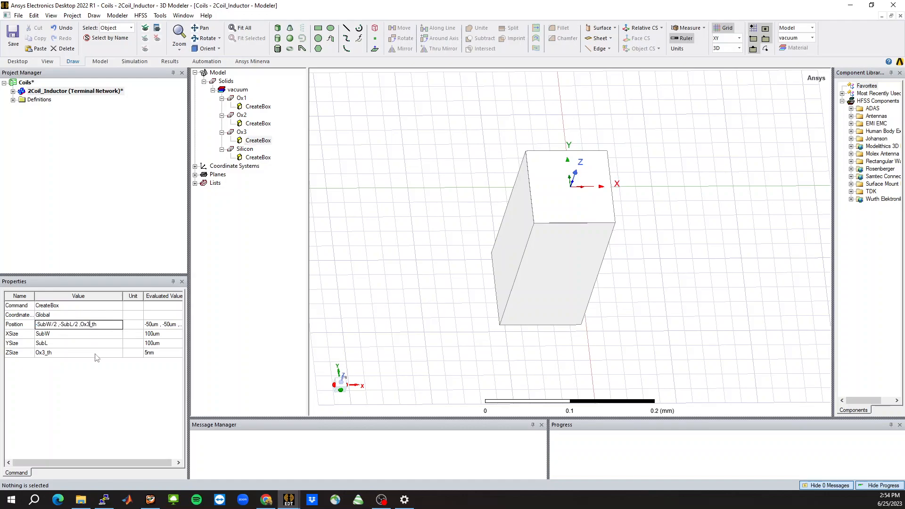
{"action": "key", "text": "BackSpace"}
{"action": "type", "text": "1_th+Ox2_th"}
{"action": "key", "text": "Tab"}
{"action": "left_click", "coordinate": [400, 241]}
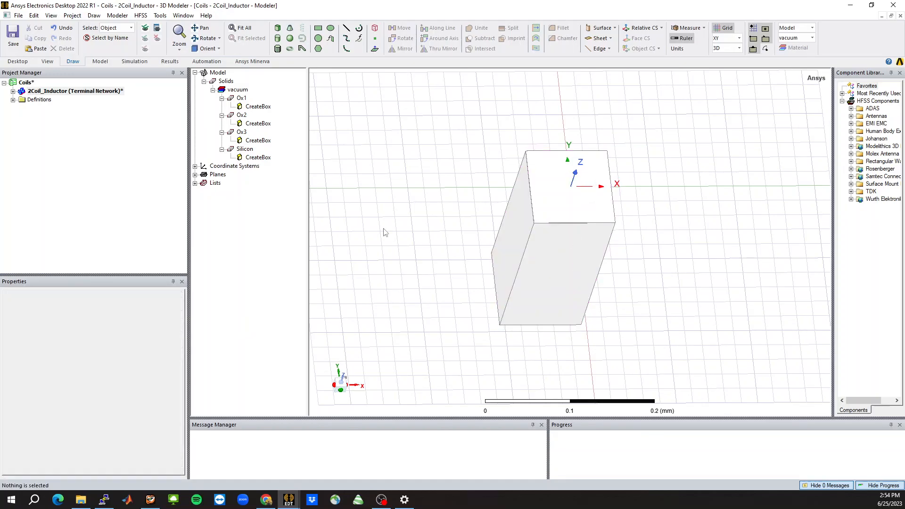
Check the Ox1 and Ox2 layers' thicknesses and change the design variables Ox2_th to 2 um and Ox3_th to 5 um
{"action": "middle_click_drag", "start_coordinate": [397, 134], "coordinate": [561, 122]}
{"action": "scroll", "coordinate": [561, 120], "scroll_direction": "up", "scroll_amount": 3}
{"action": "scroll", "coordinate": [561, 123], "scroll_direction": "up", "scroll_amount": 8}
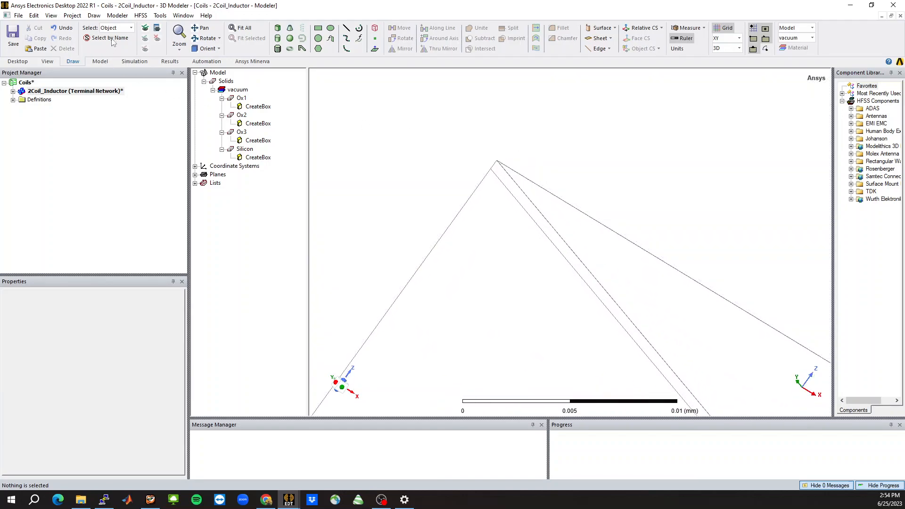
{"action": "left_click", "coordinate": [241, 99]}
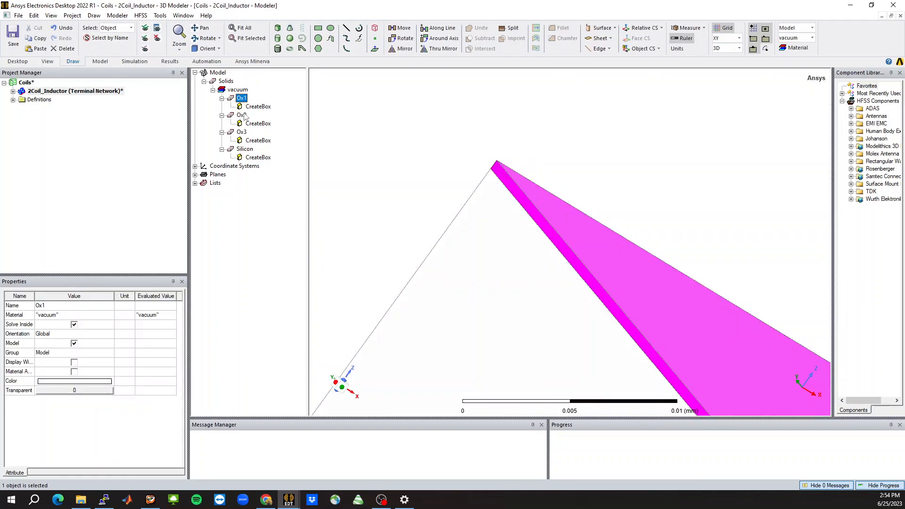
{"action": "left_click", "coordinate": [243, 116]}
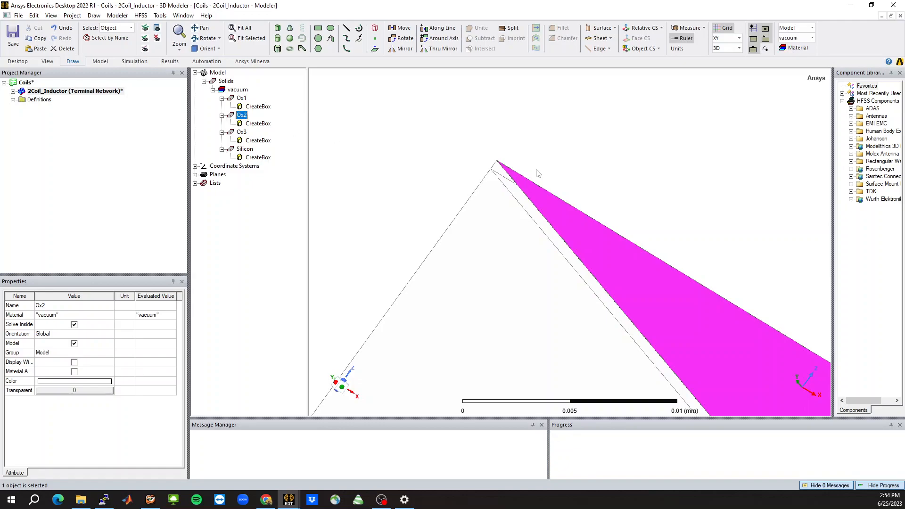
{"action": "scroll", "coordinate": [538, 172], "scroll_direction": "up", "scroll_amount": 2}
{"action": "left_click", "coordinate": [66, 92]}
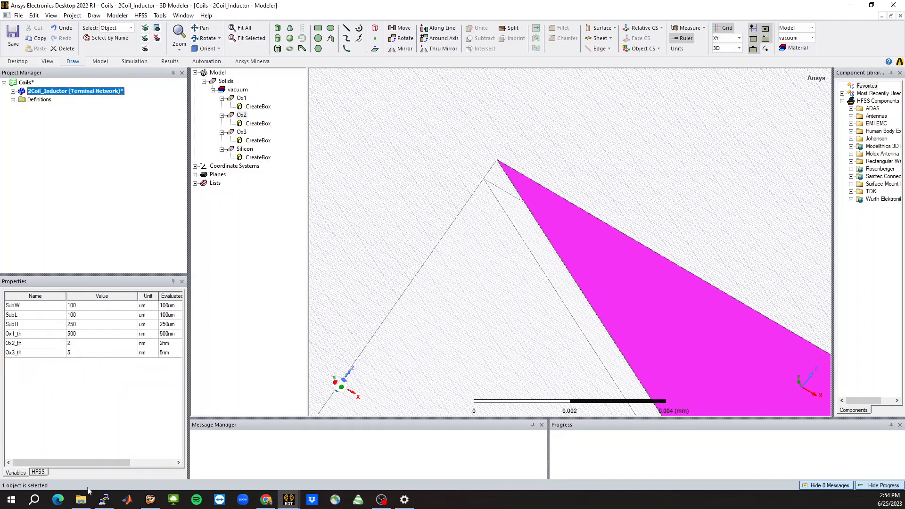
{"action": "left_click", "coordinate": [91, 344]}
{"action": "type", "text": "um"}
{"action": "left_click", "coordinate": [92, 349]}
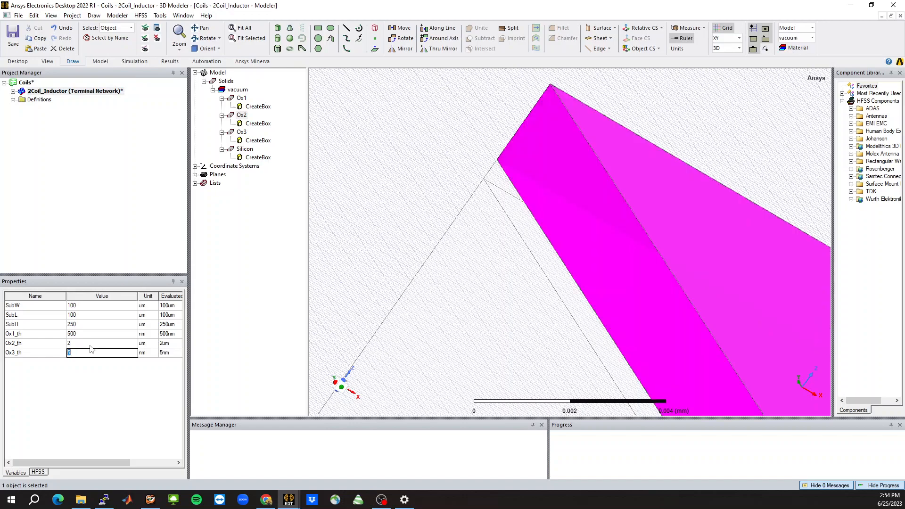
{"action": "type", "text": "5um"}
{"action": "key", "text": "Return"}
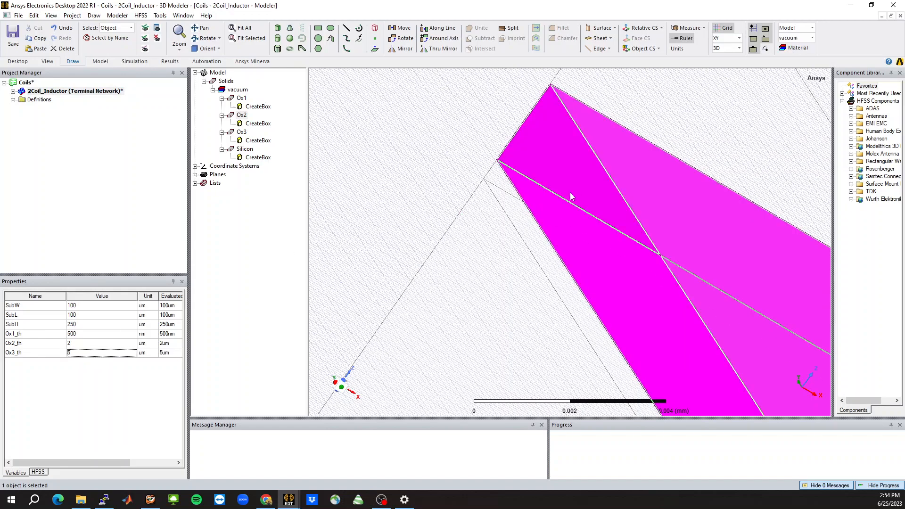
Examine the stacking of the Ox1, Ox2 and Ox3 layers on the silicon substrate
{"action": "left_click", "coordinate": [351, 228]}
{"action": "scroll", "coordinate": [365, 243], "scroll_direction": "down", "scroll_amount": 4}
{"action": "scroll", "coordinate": [365, 242], "scroll_direction": "down", "scroll_amount": 1}
{"action": "left_click", "coordinate": [400, 267]}
{"action": "scroll", "coordinate": [377, 179], "scroll_direction": "up", "scroll_amount": 4}
{"action": "left_click", "coordinate": [436, 241]}
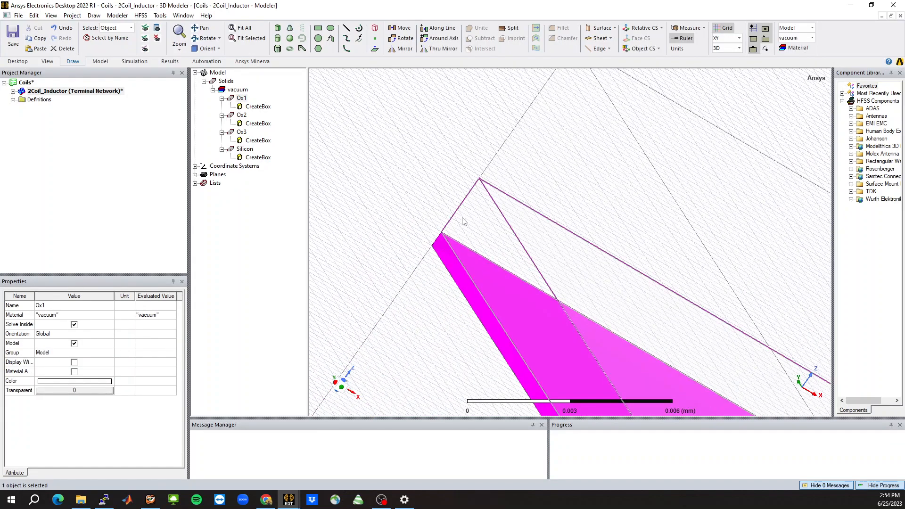
{"action": "left_click", "coordinate": [464, 221]}
{"action": "left_click", "coordinate": [529, 156]}
{"action": "left_click", "coordinate": [411, 130]}
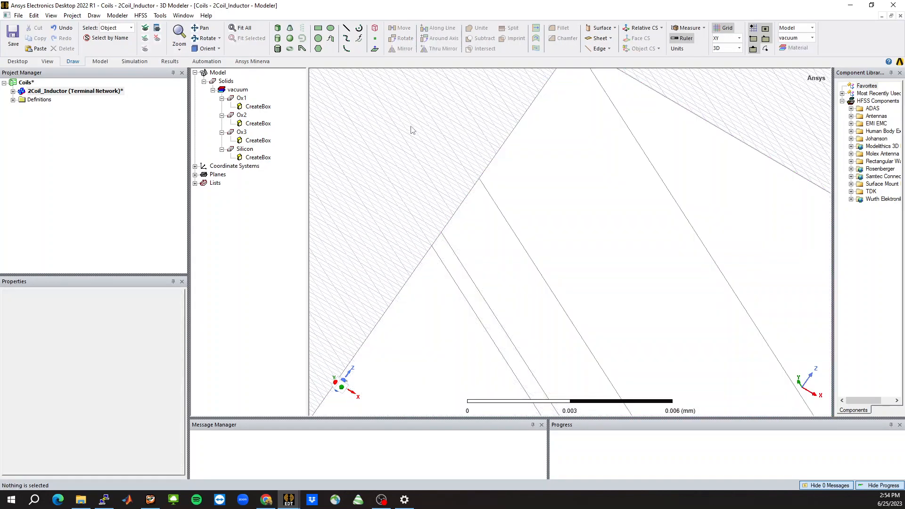
{"action": "key", "text": "ctrl+d"}
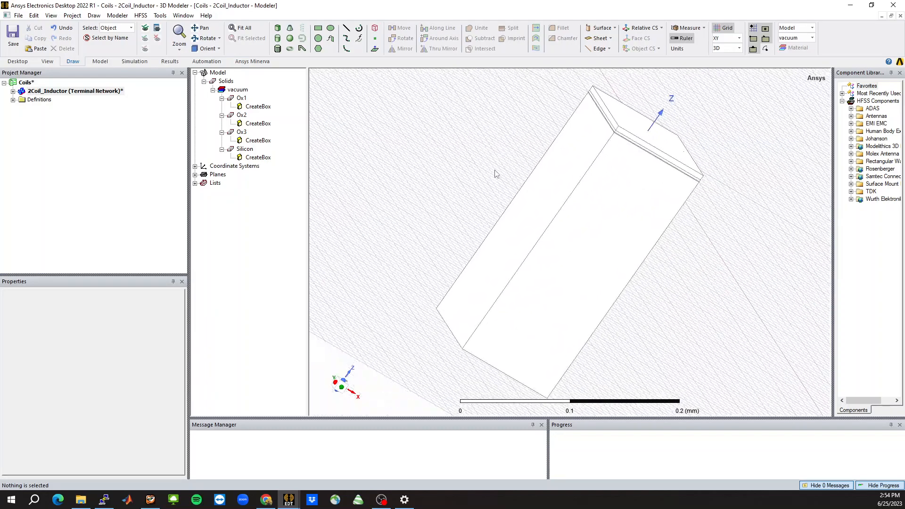
{"action": "middle_click_drag", "start_coordinate": [337, 218], "coordinate": [416, 348]}
{"action": "scroll", "coordinate": [643, 359], "scroll_direction": "down", "scroll_amount": 3}
{"action": "scroll", "coordinate": [616, 183], "scroll_direction": "up", "scroll_amount": 3}
{"action": "scroll", "coordinate": [569, 144], "scroll_direction": "up", "scroll_amount": 7}
{"action": "middle_click_drag", "start_coordinate": [560, 183], "coordinate": [569, 368]}
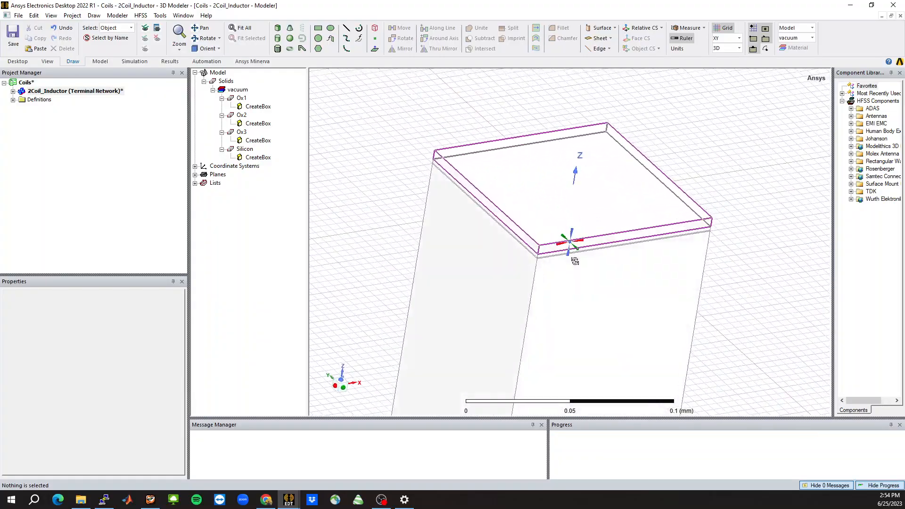
{"action": "scroll", "coordinate": [387, 174], "scroll_direction": "down", "scroll_amount": 2}
{"action": "scroll", "coordinate": [763, 148], "scroll_direction": "down", "scroll_amount": 2}
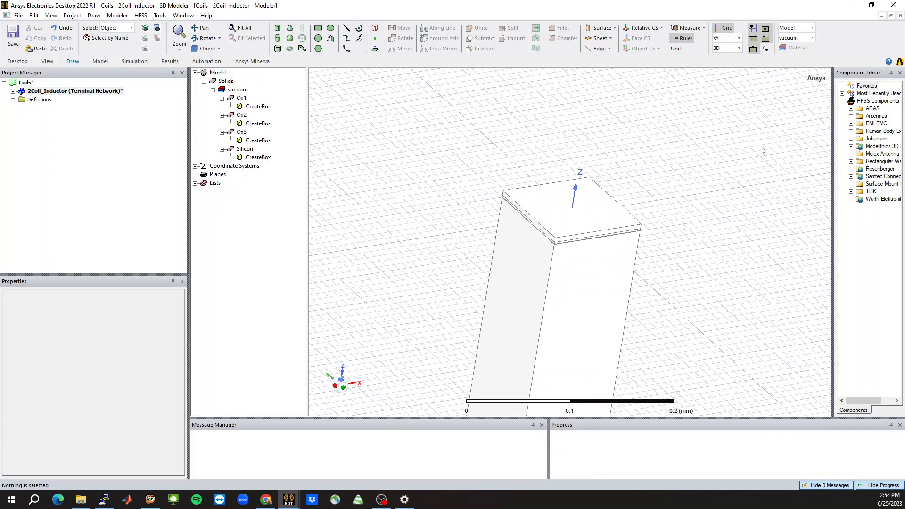
Hide the three oxide layers and the silicon substrate in the modeler view
{"action": "left_click_drag", "start_coordinate": [439, 150], "coordinate": [687, 359]}
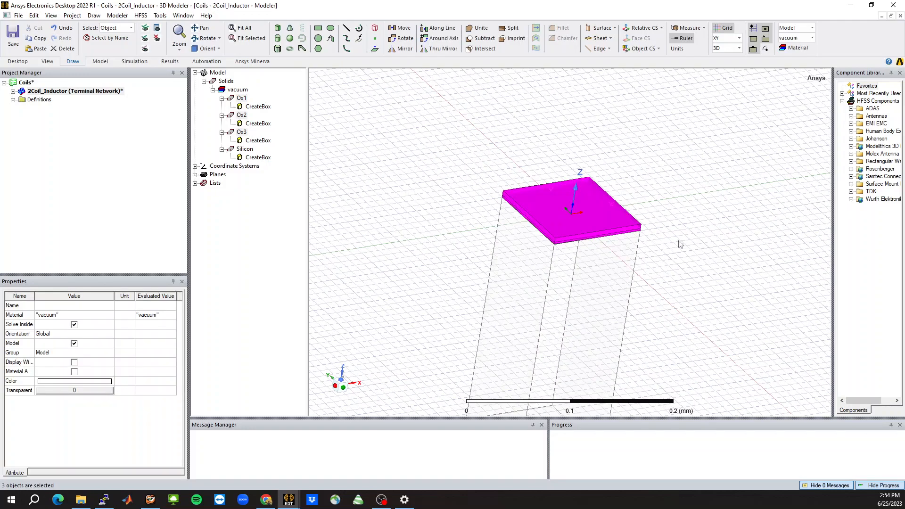
{"action": "left_click", "coordinate": [157, 39]}
{"action": "scroll", "coordinate": [585, 247], "scroll_direction": "down", "scroll_amount": 6}
{"action": "mouse_move", "coordinate": [577, 255]}
{"action": "middle_mouse_down"}
{"action": "mouse_move", "coordinate": [542, 254]}
{"action": "mouse_move", "coordinate": [562, 300]}
{"action": "mouse_move", "coordinate": [559, 321]}
{"action": "middle_mouse_up"}
{"action": "middle_click_drag", "start_coordinate": [820, 229], "coordinate": [819, 247]}
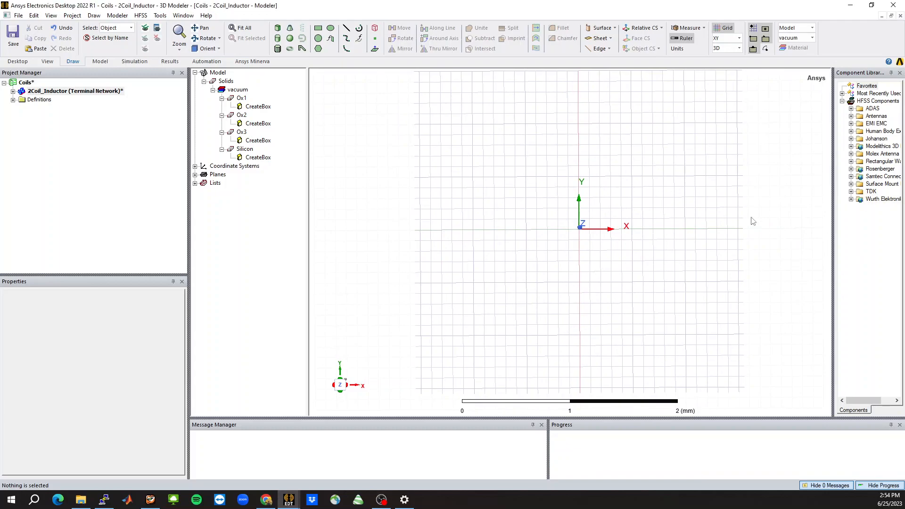
Draw a box about 0.15 mm by 0.35 mm by 1.45 mm on the positive X side of the origin
{"action": "scroll", "coordinate": [557, 219], "scroll_direction": "up", "scroll_amount": 3}
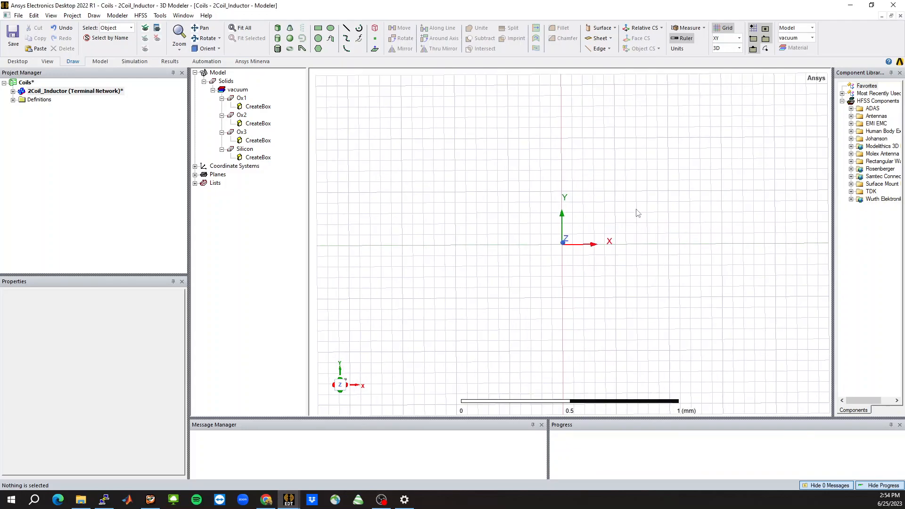
{"action": "middle_click_drag", "start_coordinate": [818, 249], "coordinate": [819, 244]}
{"action": "scroll", "coordinate": [522, 244], "scroll_direction": "down", "scroll_amount": 1}
{"action": "scroll", "coordinate": [786, 241], "scroll_direction": "up", "scroll_amount": 1}
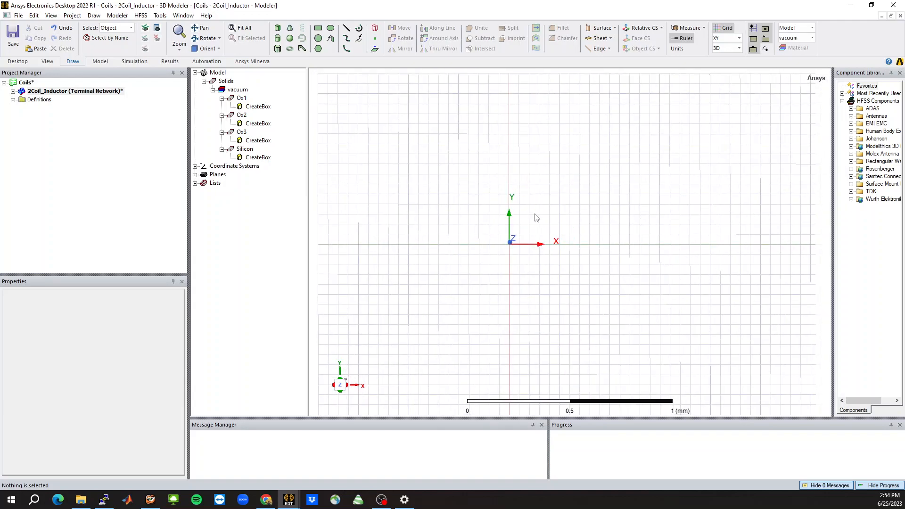
{"action": "scroll", "coordinate": [546, 207], "scroll_direction": "up", "scroll_amount": 2}
{"action": "left_click", "coordinate": [278, 28]}
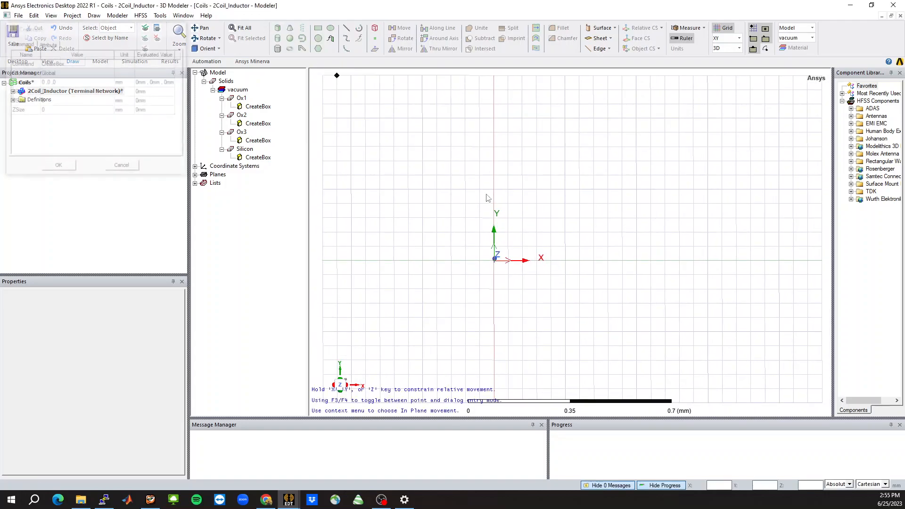
{"action": "key", "text": "F3"}
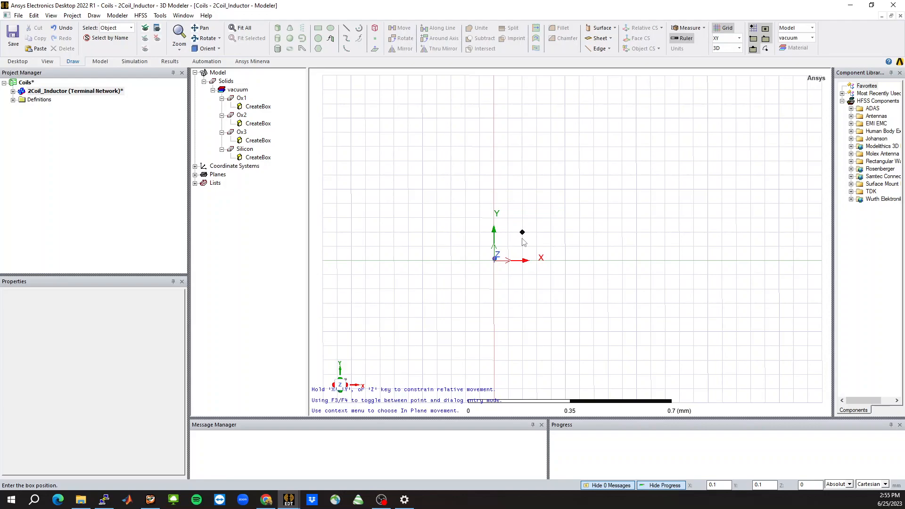
{"action": "left_click", "coordinate": [536, 218]}
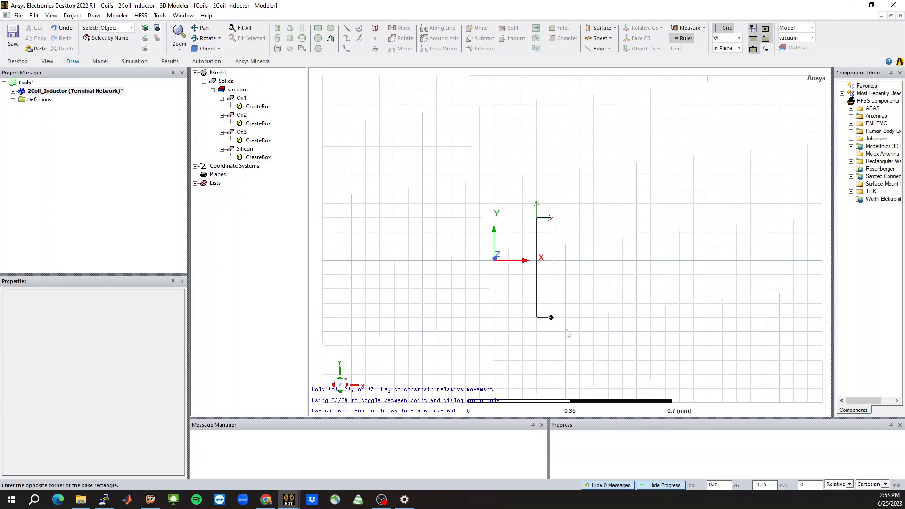
{"action": "left_click", "coordinate": [580, 317]}
{"action": "left_click", "coordinate": [591, 289]}
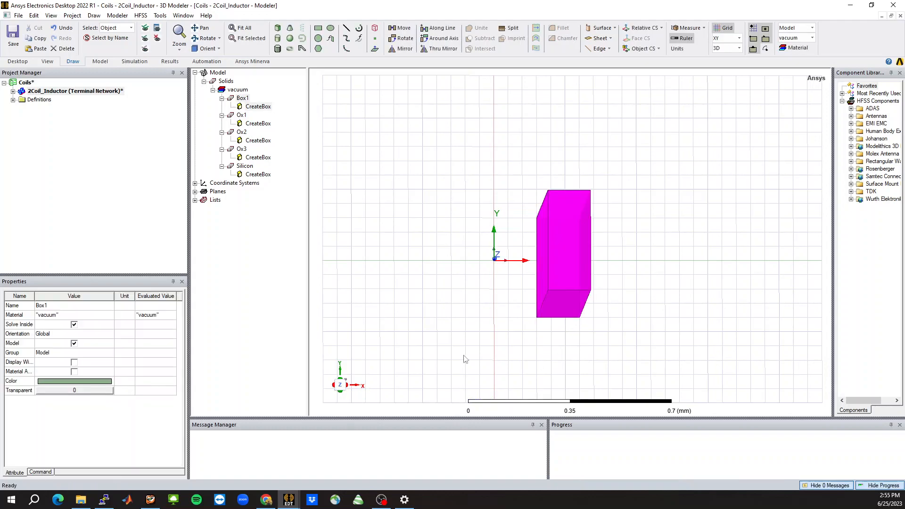
Set the new box's position to InnerDia/2, -SecL/2, M9_elv
{"action": "double_click", "coordinate": [258, 107]}
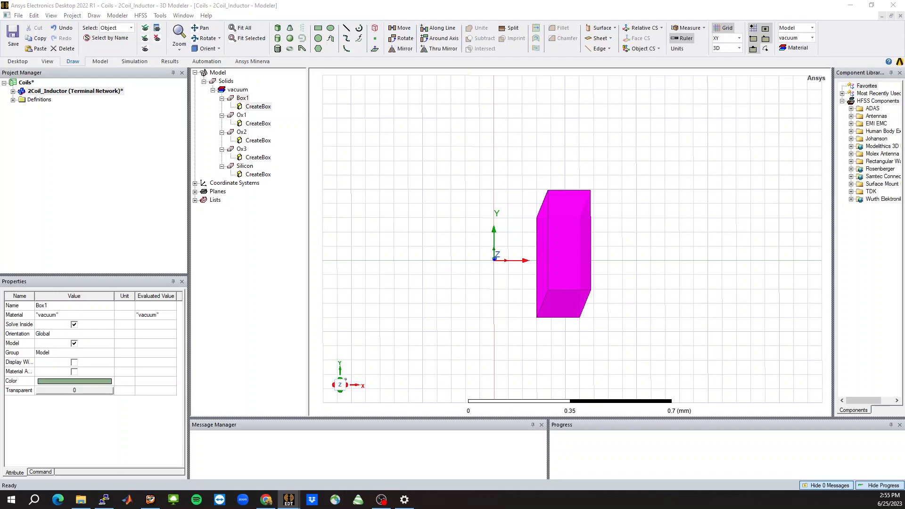
{"action": "left_click", "coordinate": [546, 242]}
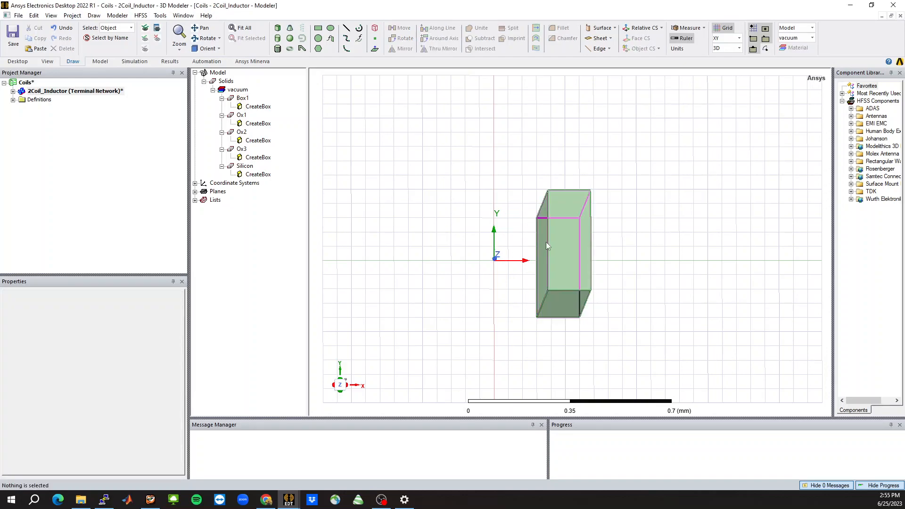
{"action": "left_click", "coordinate": [263, 108]}
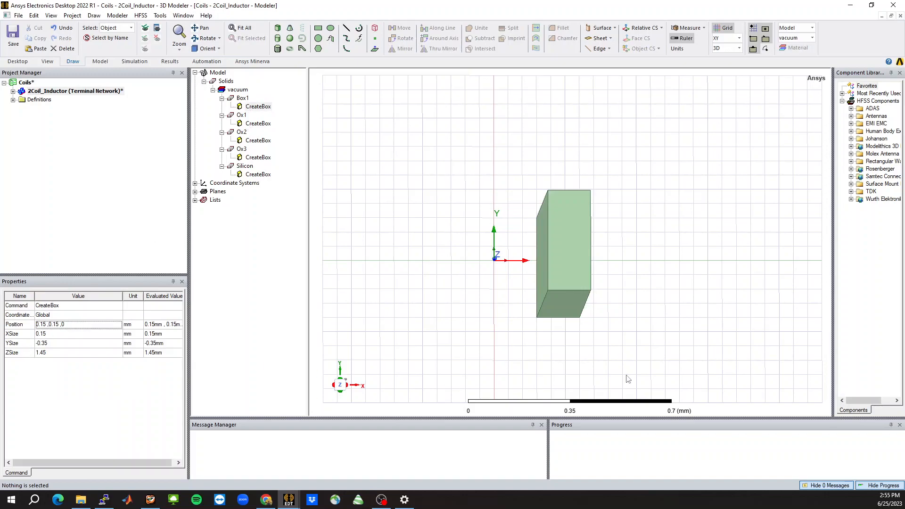
{"action": "left_click", "coordinate": [122, 324]}
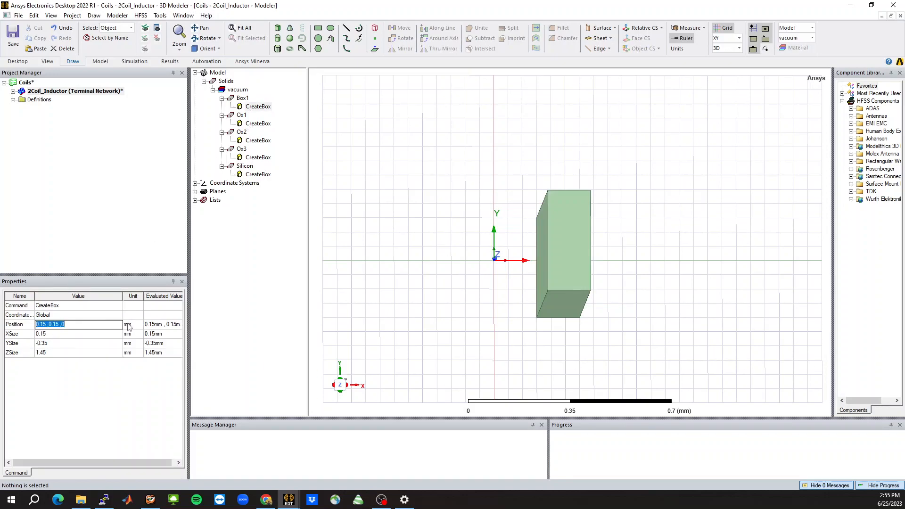
{"action": "type", "text": "Inner"}
{"action": "type", "text": "Dia/2,-"}
{"action": "type", "text": "Se"}
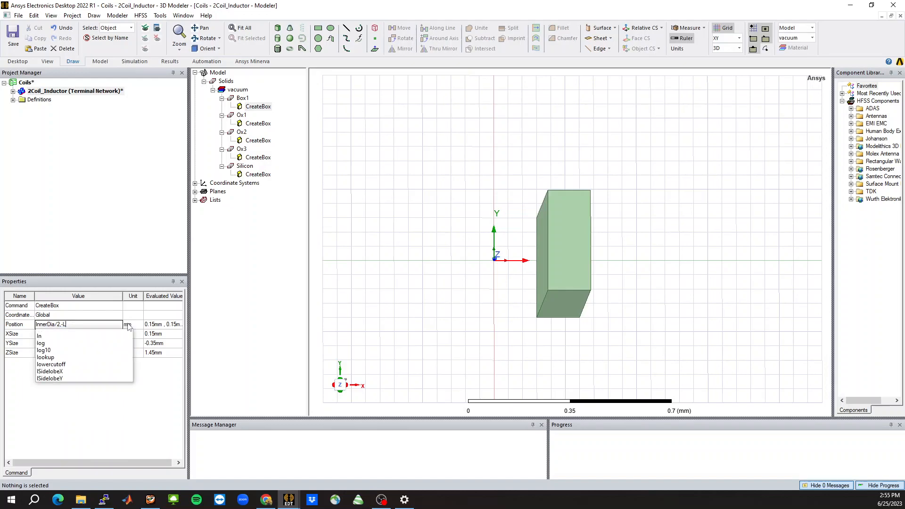
{"action": "type", "text": "cL/"}
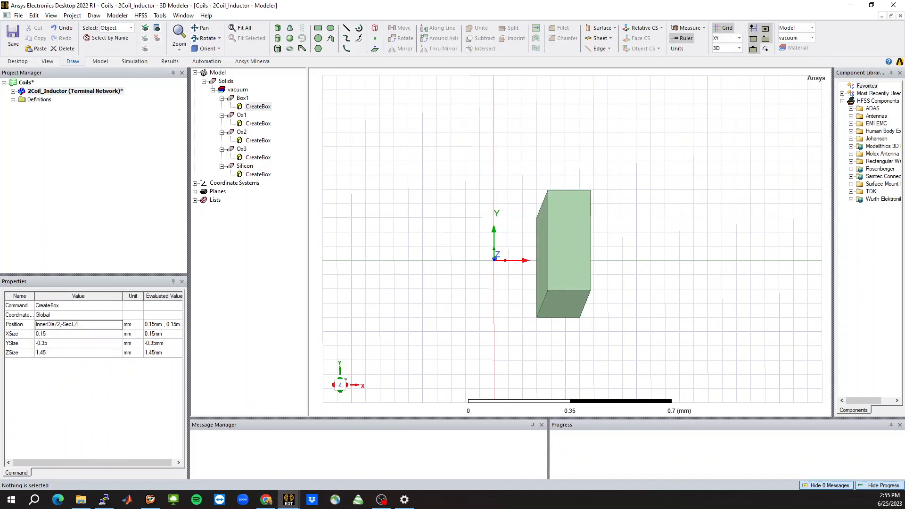
{"action": "type", "text": "2,M9_elv"}
{"action": "key", "text": "Return"}
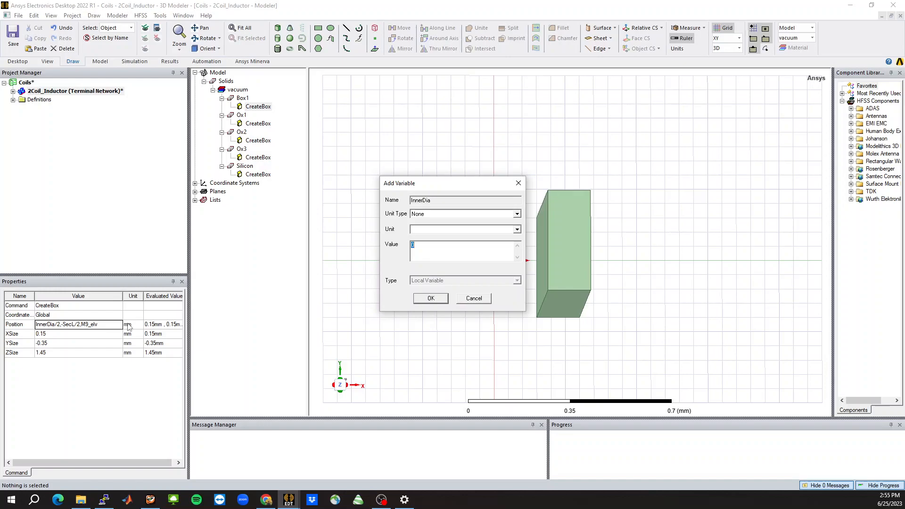
Define the new position variables InnerDia as 5375 nm, SecL as 20 um and M9_elv as 5375 nm
{"action": "key", "text": "Return"}
{"action": "type", "text": "20u"}
{"action": "key", "text": "Return"}
{"action": "type", "text": "5375nm"}
{"action": "key", "text": "Return"}
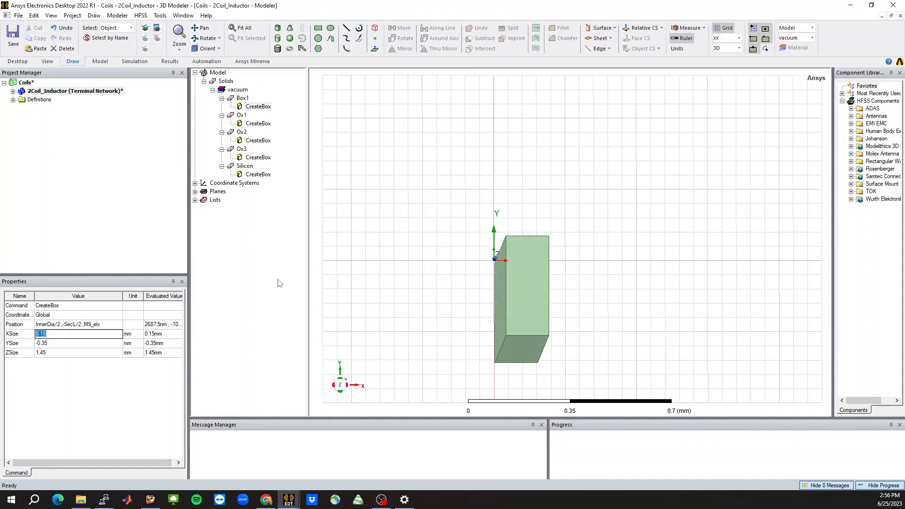
Set the design variable InnerDia to 50 um
{"action": "left_click", "coordinate": [399, 244]}
{"action": "left_click", "coordinate": [89, 91]}
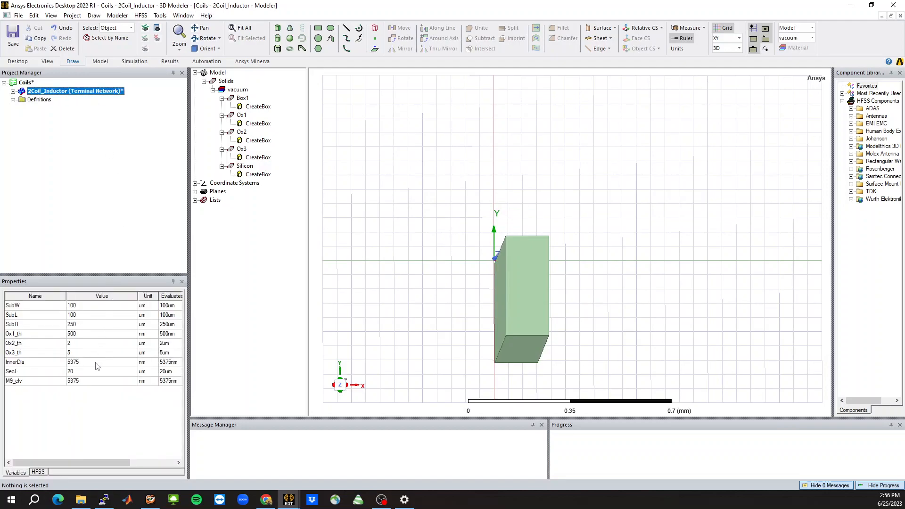
{"action": "left_click", "coordinate": [97, 363]}
{"action": "type", "text": "50"}
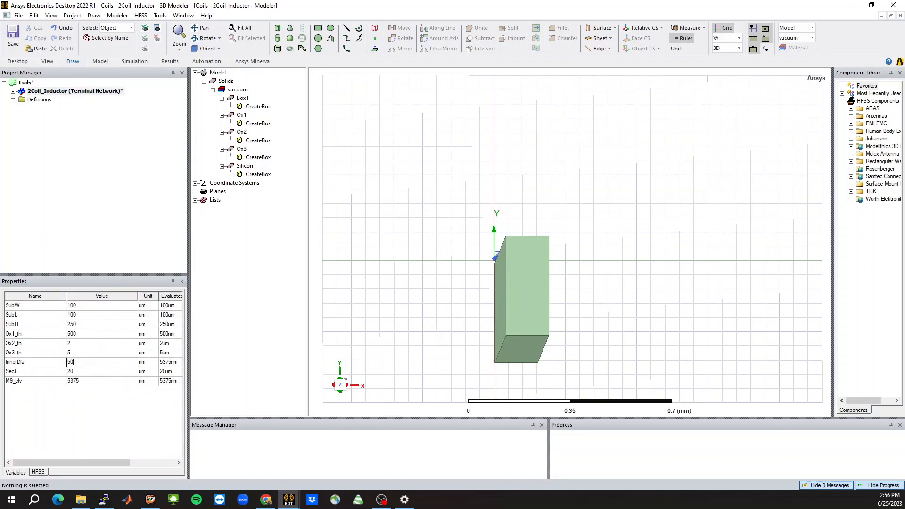
{"action": "type", "text": "um"}
{"action": "key", "text": "Return"}
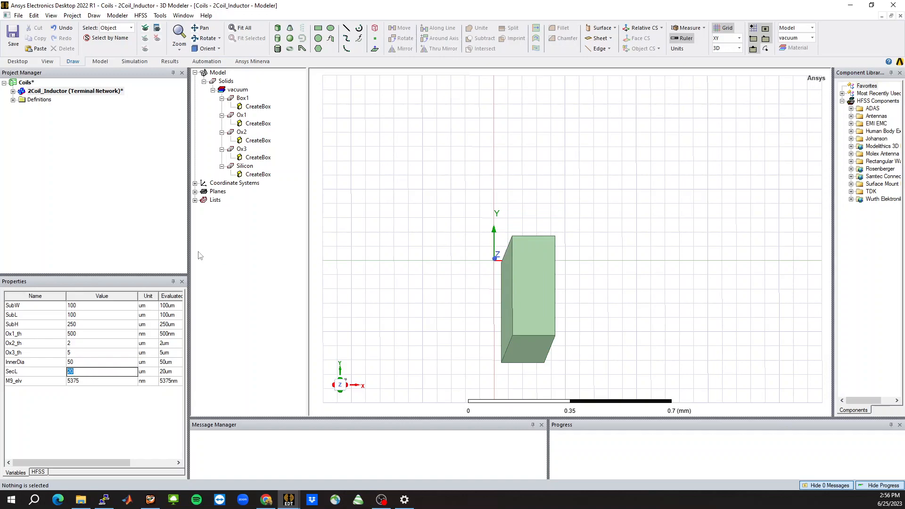
Set the X size of Box1 to a new variable LineW, defined as 2 um
{"action": "left_click", "coordinate": [524, 292]}
{"action": "left_click", "coordinate": [259, 106]}
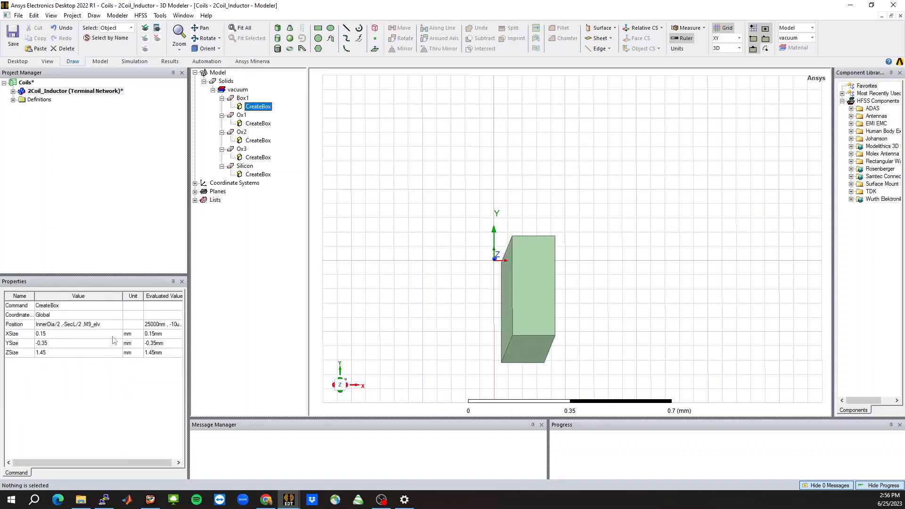
{"action": "left_click", "coordinate": [63, 334]}
{"action": "left_click", "coordinate": [61, 334]}
{"action": "type", "text": "LineW"}
{"action": "key", "text": "Return"}
{"action": "type", "text": "2um"}
{"action": "key", "text": "Return"}
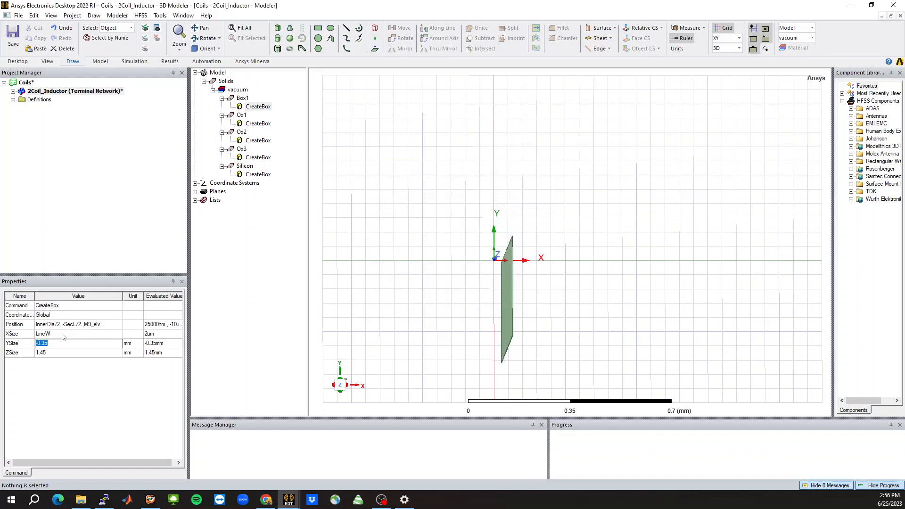
Set the Y size of Box1 to the existing variable SecL
{"action": "type", "text": "Line"}
{"action": "key", "text": "BackSpace"}
{"action": "key", "text": "BackSpace"}
{"action": "type", "text": "Sec"}
{"action": "key", "text": "Return"}
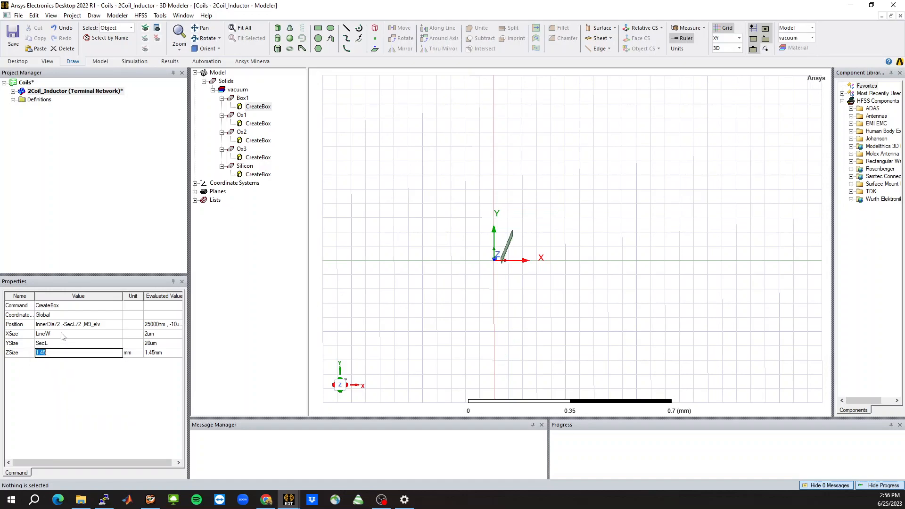
Set the Z size of Box1 to a new variable M9_th, defined as 3400 nm
{"action": "type", "text": "M9_th"}
{"action": "key", "text": "Return"}
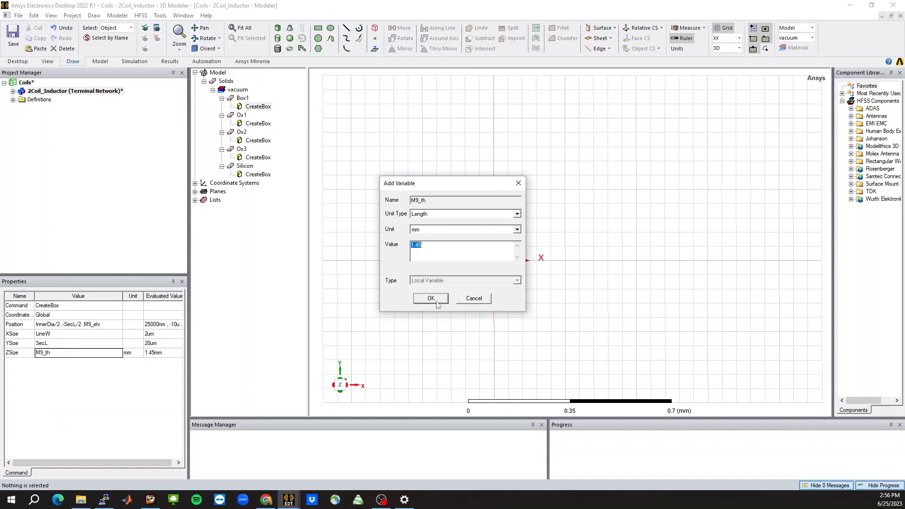
{"action": "type", "text": "3400nm"}
{"action": "key", "text": "Return"}
{"action": "left_click", "coordinate": [492, 288]}
{"action": "key", "text": "ctrl+d"}
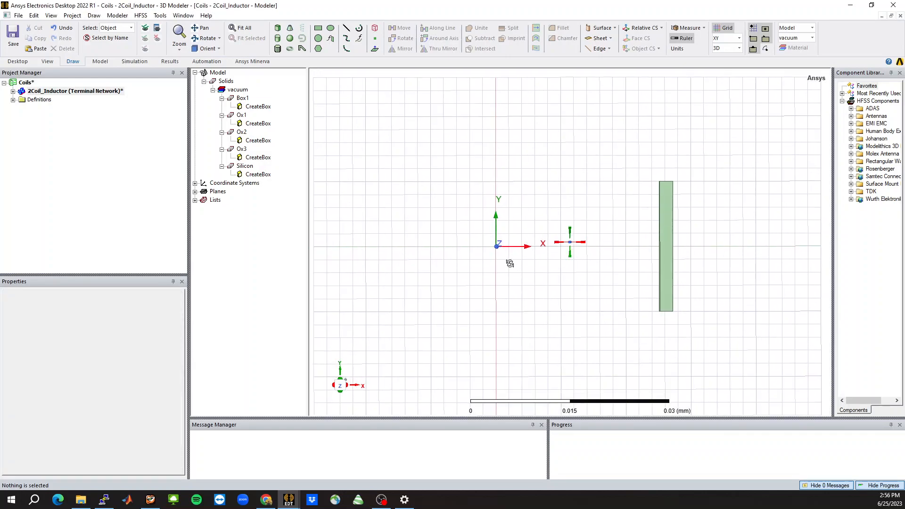
{"action": "scroll", "coordinate": [445, 284], "scroll_direction": "down", "scroll_amount": 3}
{"action": "middle_click_drag", "start_coordinate": [528, 279], "coordinate": [532, 279]}
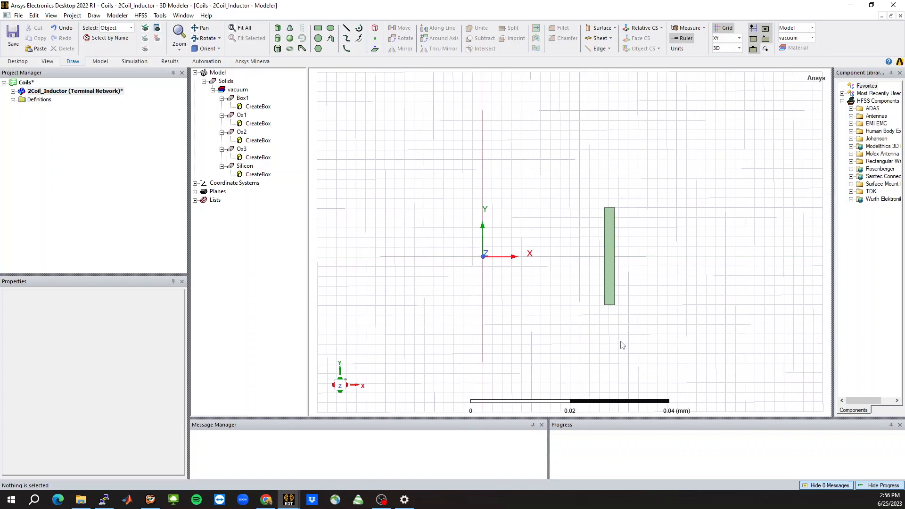
Rename Box1 as Section1
{"action": "left_click", "coordinate": [613, 260]}
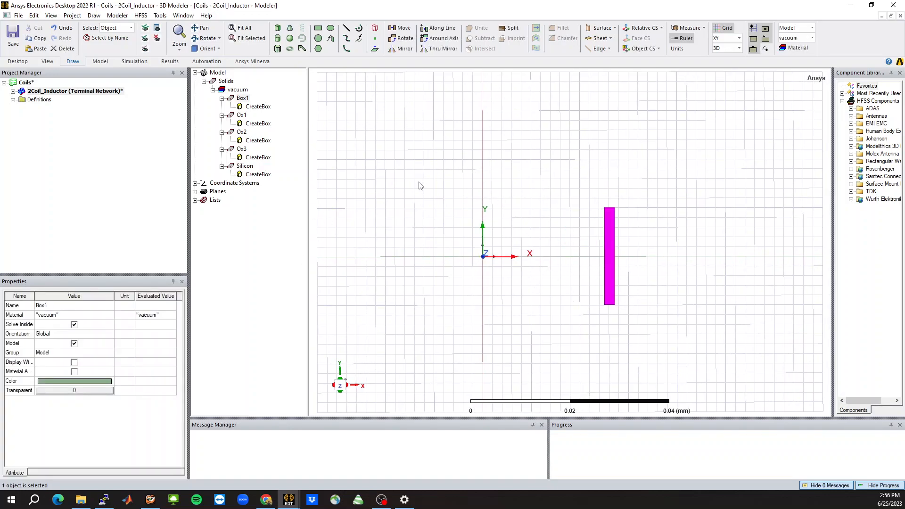
{"action": "double_click", "coordinate": [74, 305]}
{"action": "type", "text": "Section1"}
{"action": "key", "text": "Return"}
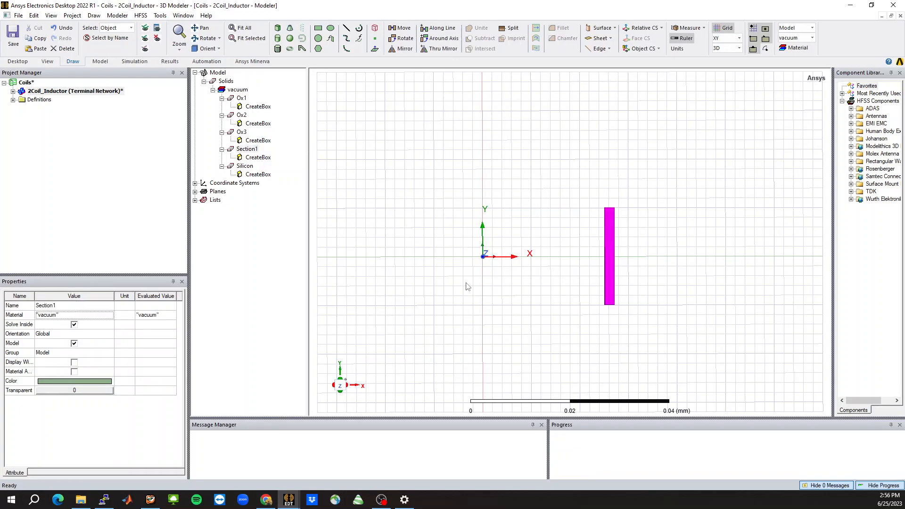
Duplicate Section1 around the Z axis at 45 deg with a total number of 8 to form an octagonal ring
{"action": "right_click", "coordinate": [426, 181]}
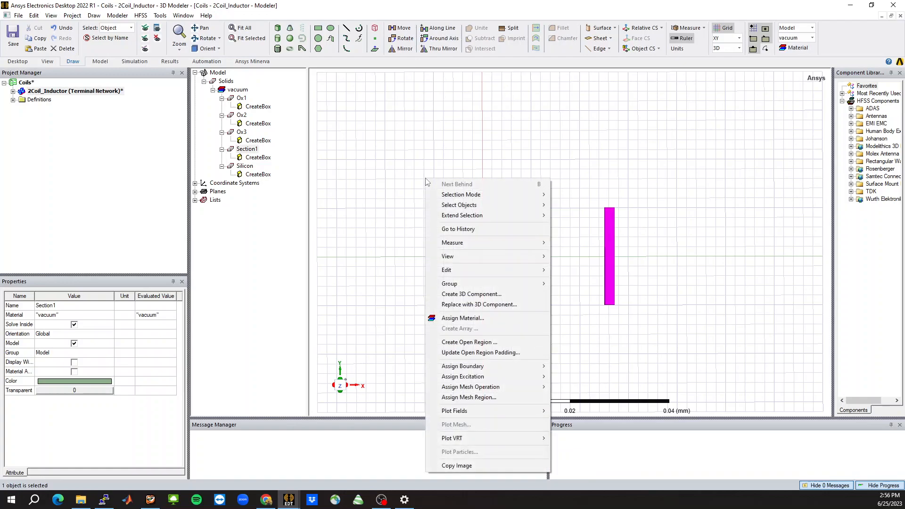
{"action": "mouse_move", "coordinate": [456, 274]}
{"action": "mouse_move", "coordinate": [577, 328]}
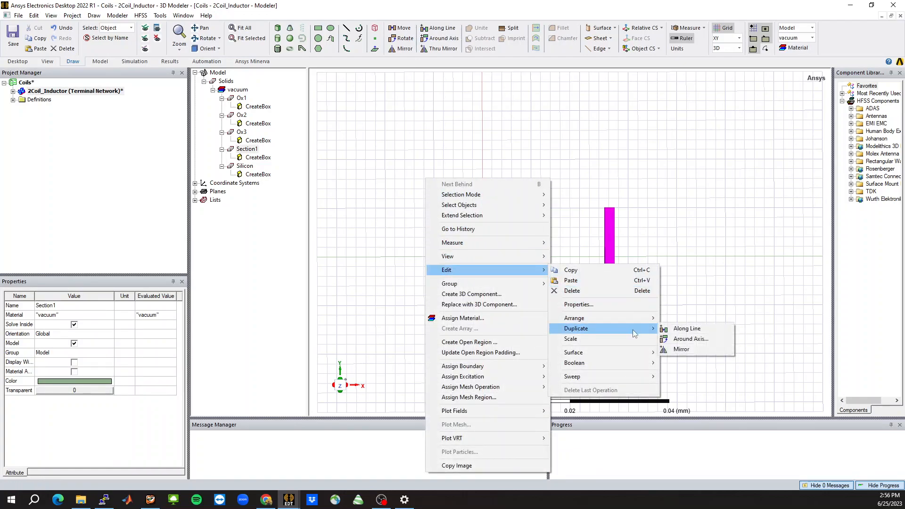
{"action": "left_click", "coordinate": [691, 339]}
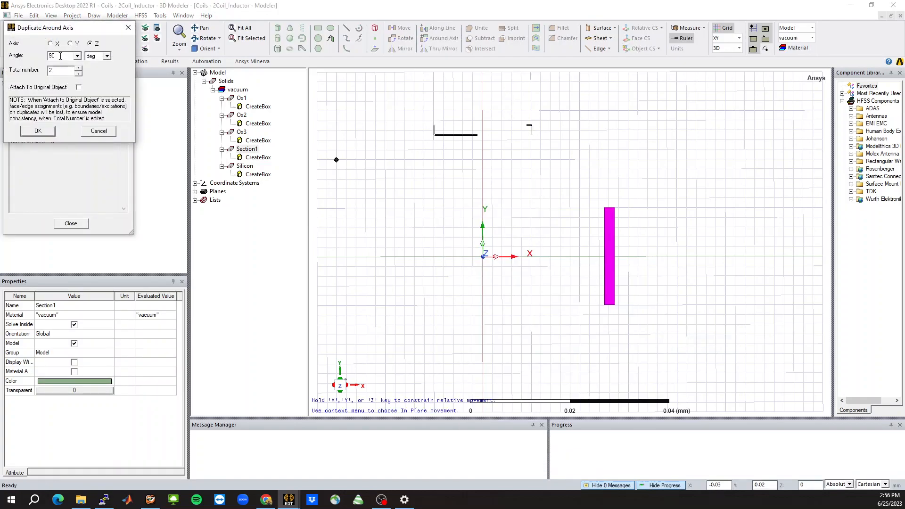
{"action": "double_click", "coordinate": [61, 72]}
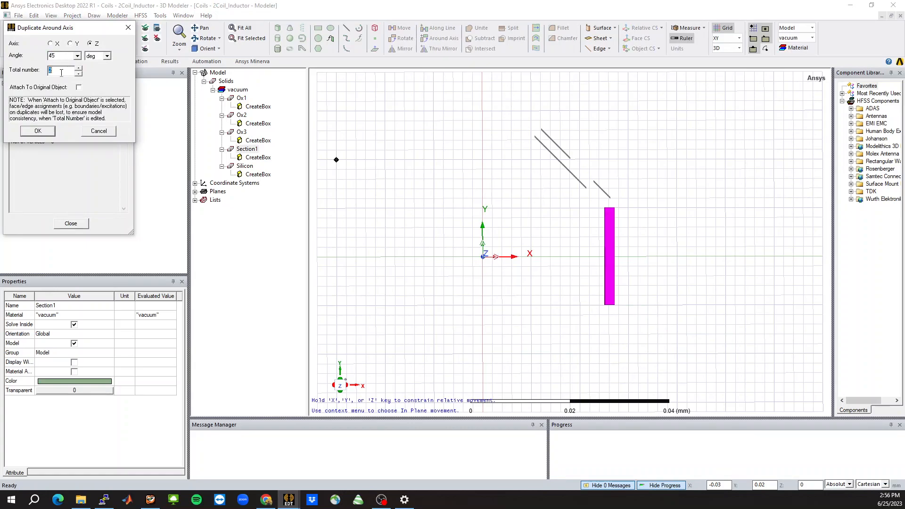
{"action": "type", "text": "8"}
{"action": "left_click", "coordinate": [38, 131]}
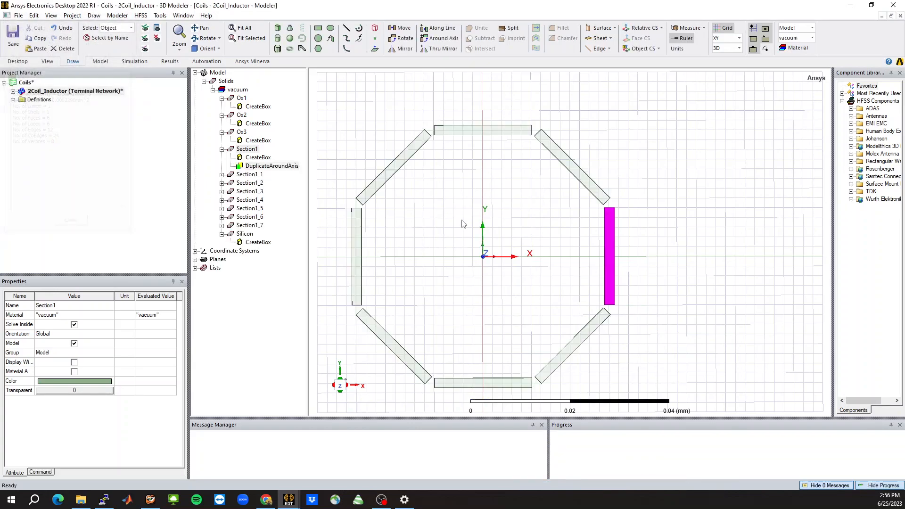
{"action": "scroll", "coordinate": [707, 283], "scroll_direction": "down", "scroll_amount": 1}
{"action": "scroll", "coordinate": [460, 309], "scroll_direction": "up", "scroll_amount": 1}
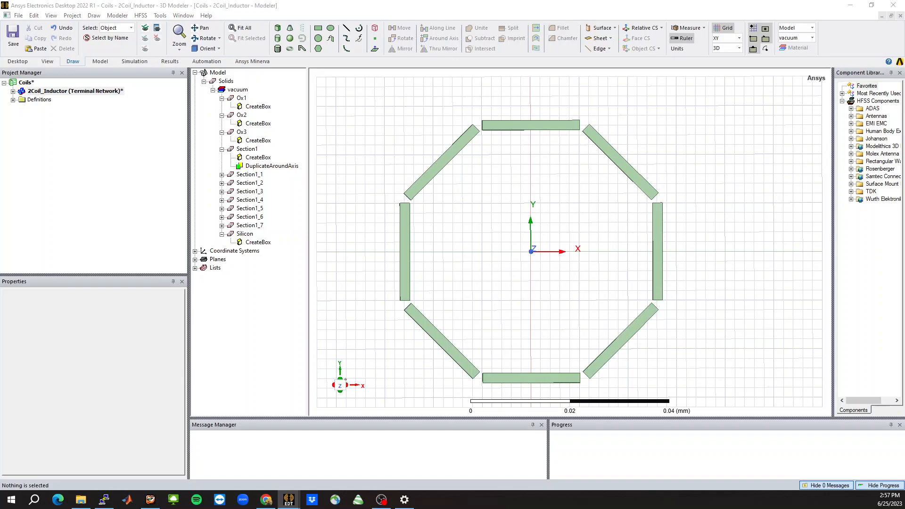
Set the design variable SecL to the expression (1/(1+sqrt(2)))*InnerDia+2*LineW*(tan(22.5deg))
{"action": "left_click", "coordinate": [658, 244]}
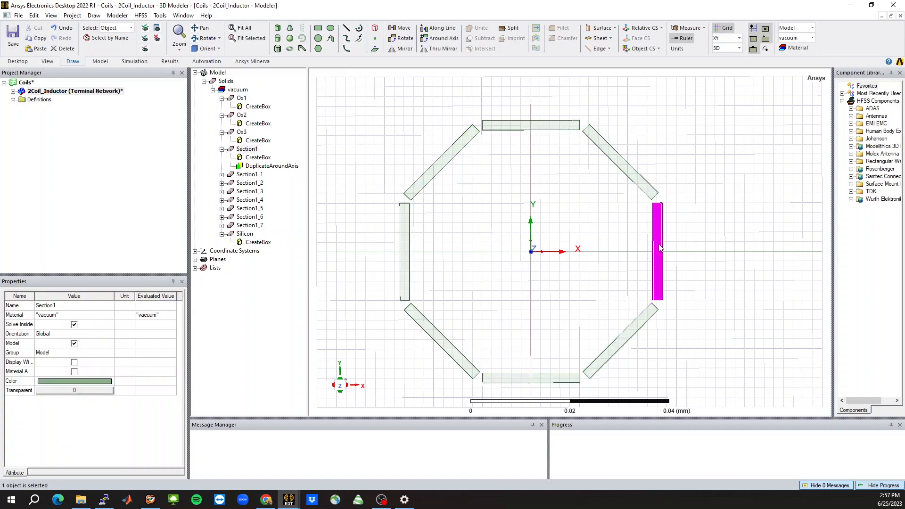
{"action": "left_click", "coordinate": [73, 92]}
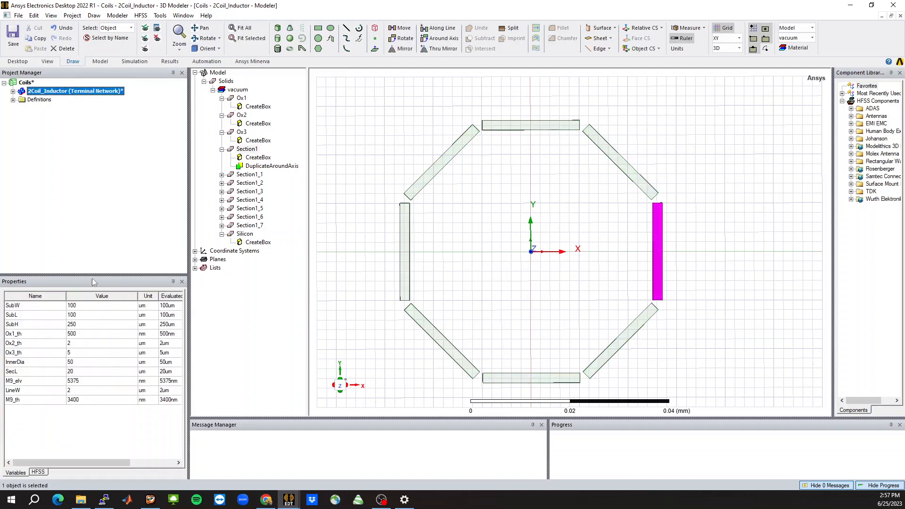
{"action": "left_click", "coordinate": [93, 371]}
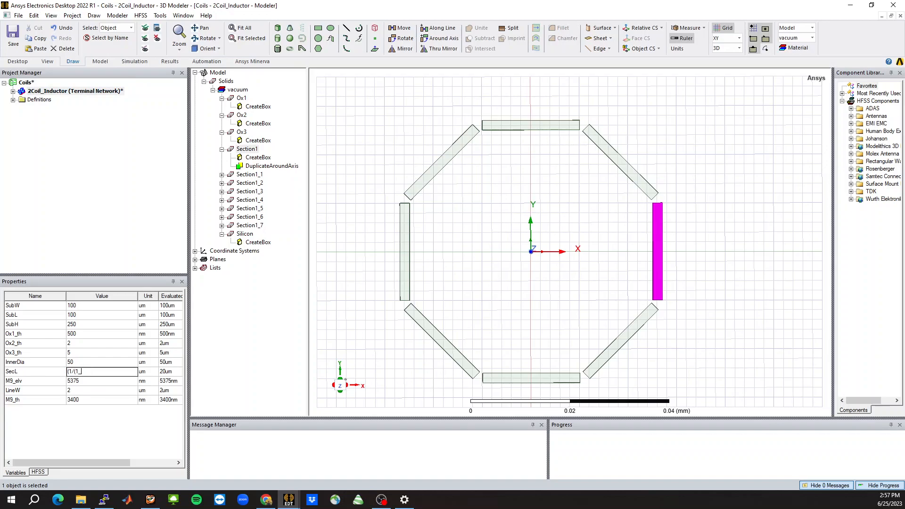
{"action": "type", "text": "(1/(1+sqrt(2)))*InnerDi"}
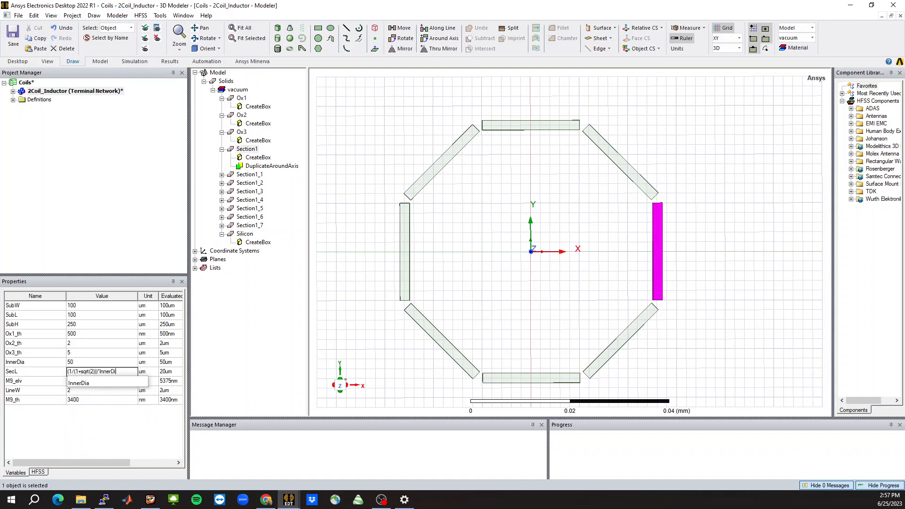
{"action": "type", "text": "a+2"}
{"action": "type", "text": "*L"}
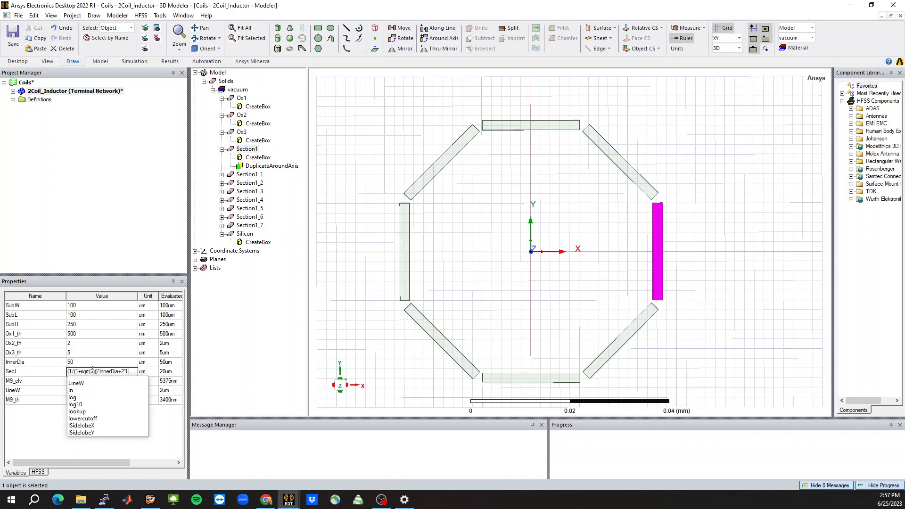
{"action": "type", "text": "ineW"}
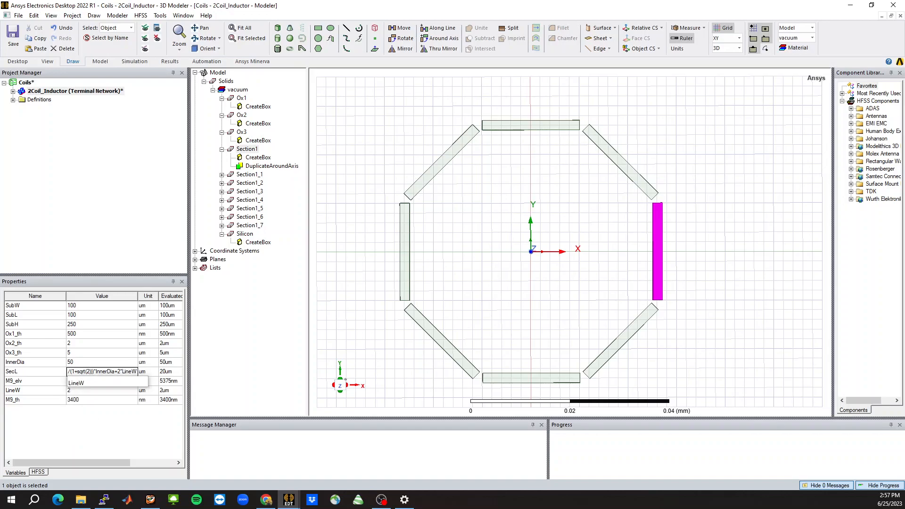
{"action": "type", "text": "*(tan"}
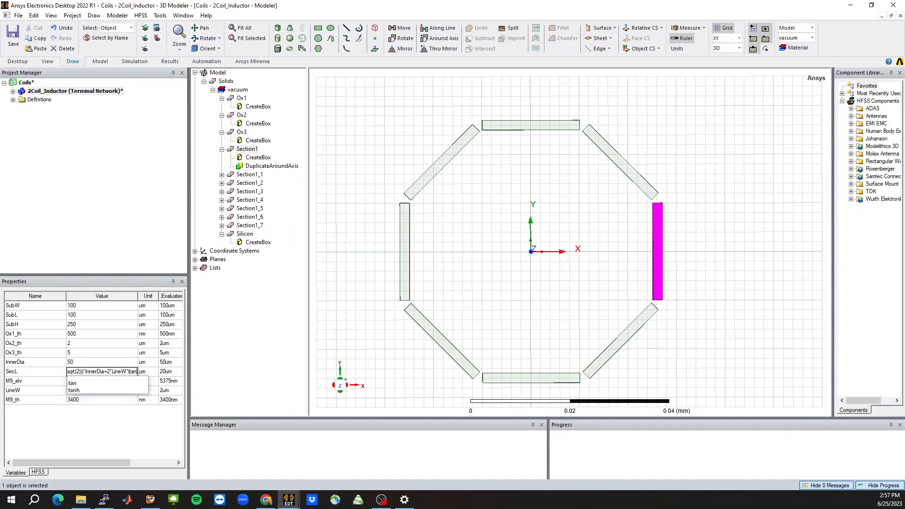
{"action": "type", "text": "(22.5deg))"}
{"action": "key", "text": "Return"}
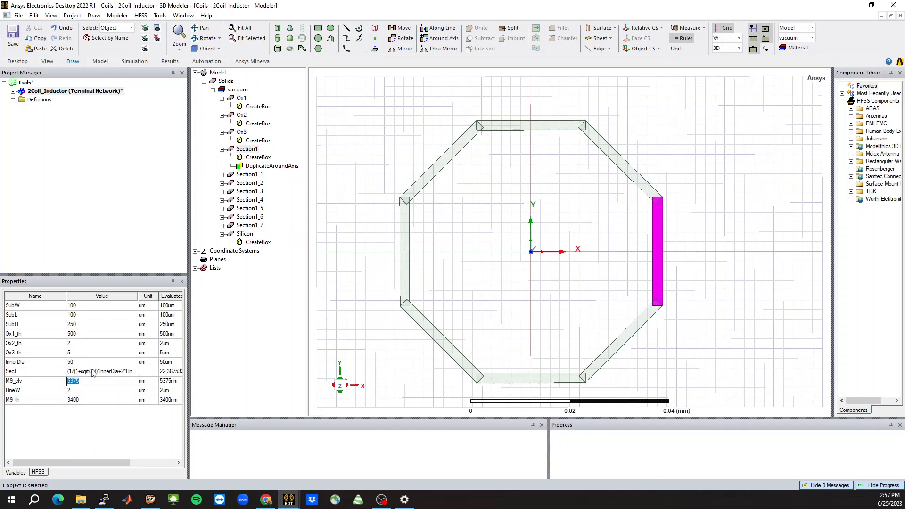
Examine up close how neighbouring sections overlap at a corner of the octagonal ring
{"action": "left_click", "coordinate": [418, 335]}
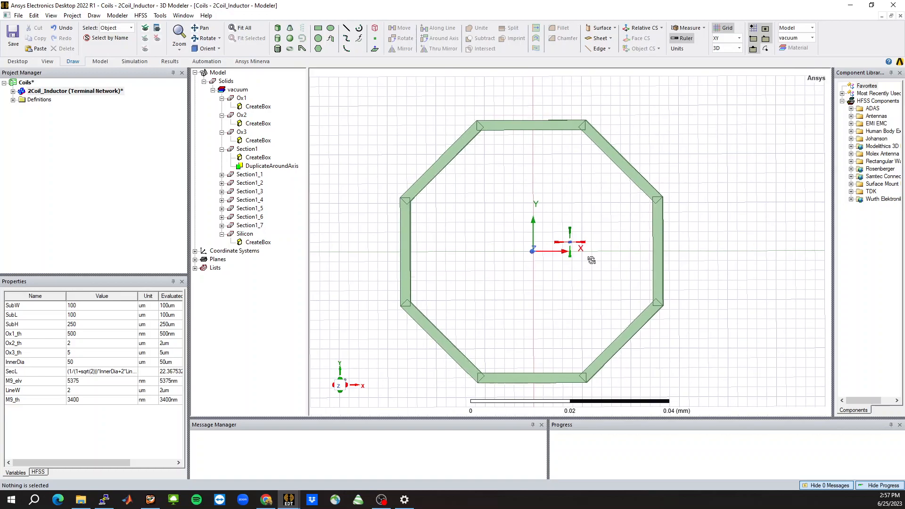
{"action": "scroll", "coordinate": [653, 221], "scroll_direction": "up", "scroll_amount": 10}
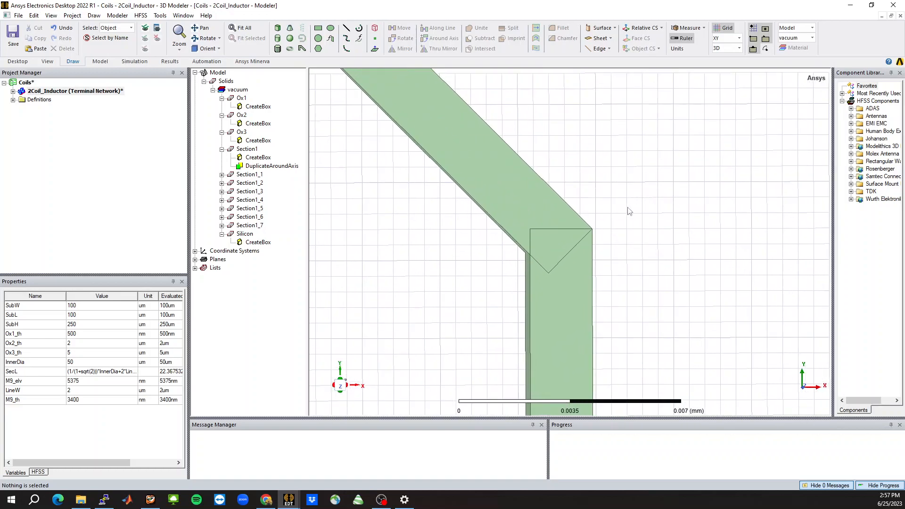
{"action": "scroll", "coordinate": [584, 238], "scroll_direction": "up", "scroll_amount": 6}
{"action": "scroll", "coordinate": [654, 197], "scroll_direction": "down", "scroll_amount": 7}
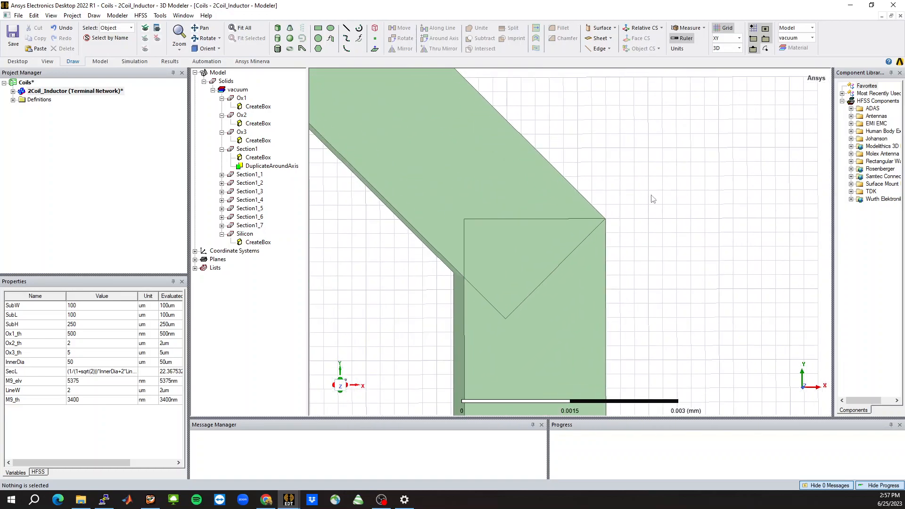
{"action": "scroll", "coordinate": [718, 242], "scroll_direction": "down", "scroll_amount": 10}
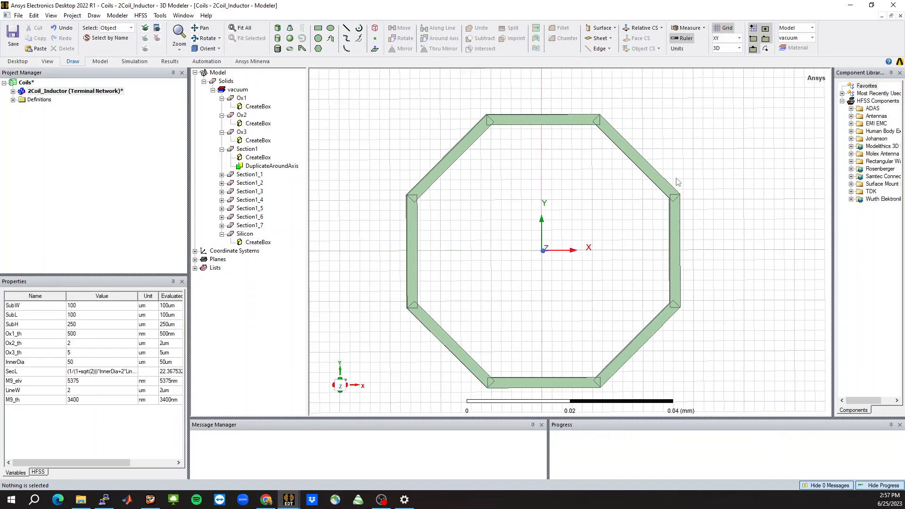
{"action": "scroll", "coordinate": [716, 215], "scroll_direction": "up", "scroll_amount": 2}
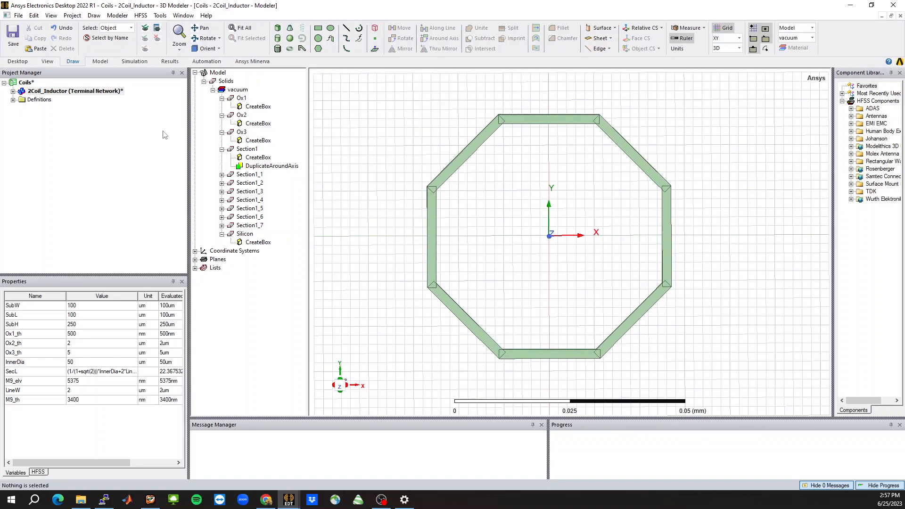
{"action": "scroll", "coordinate": [614, 285], "scroll_direction": "up", "scroll_amount": 2}
Copy the Section1 box on the positive X side of the ring and paste it in place
{"action": "left_click", "coordinate": [679, 229]}
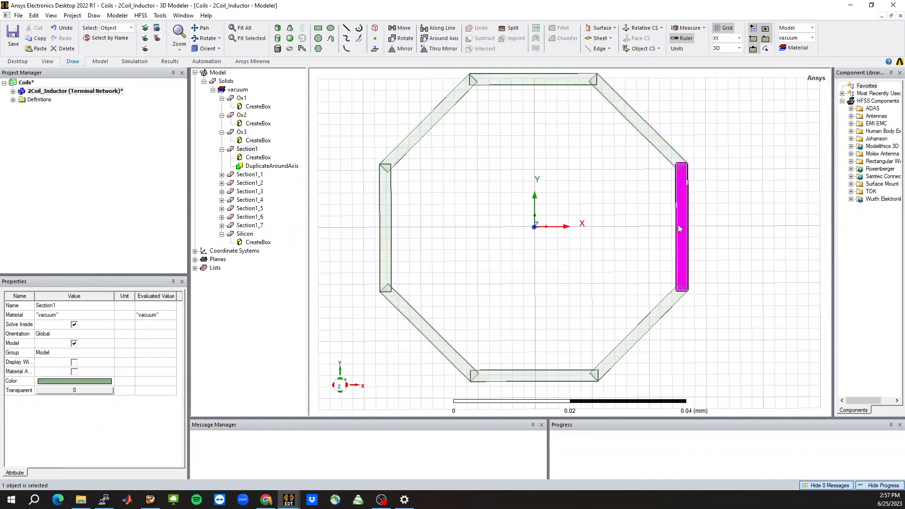
{"action": "left_click", "coordinate": [247, 149]}
{"action": "key", "text": "ctrl+v"}
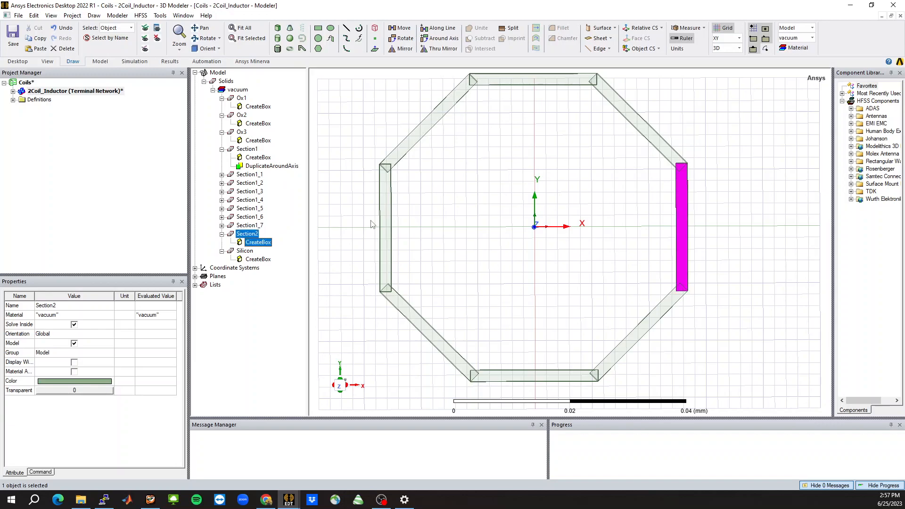
Set the pasted box's position to InnerDia/2, -Sec2L/2, M9_elv, defining the new variable Sec2L as 25 um
{"action": "left_click", "coordinate": [260, 245]}
{"action": "left_click", "coordinate": [76, 326]}
{"action": "left_click", "coordinate": [74, 324]}
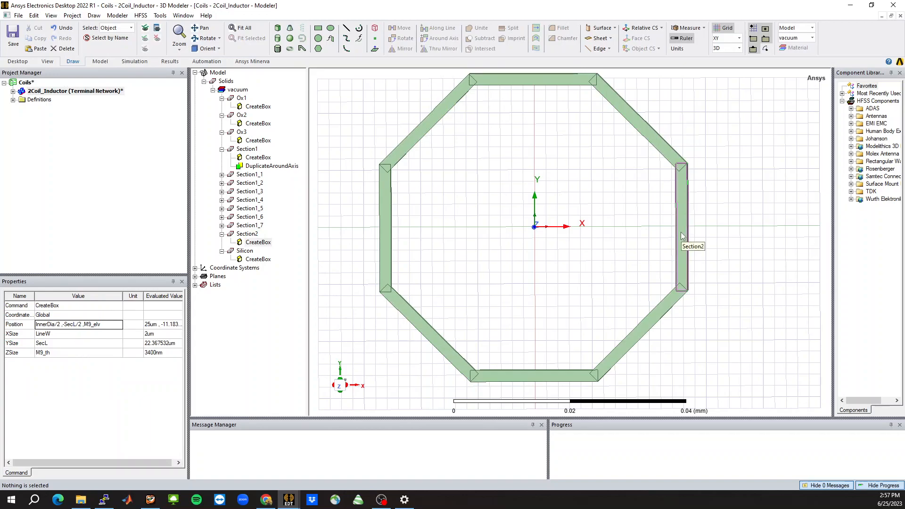
{"action": "type", "text": "2"}
{"action": "key", "text": "Return"}
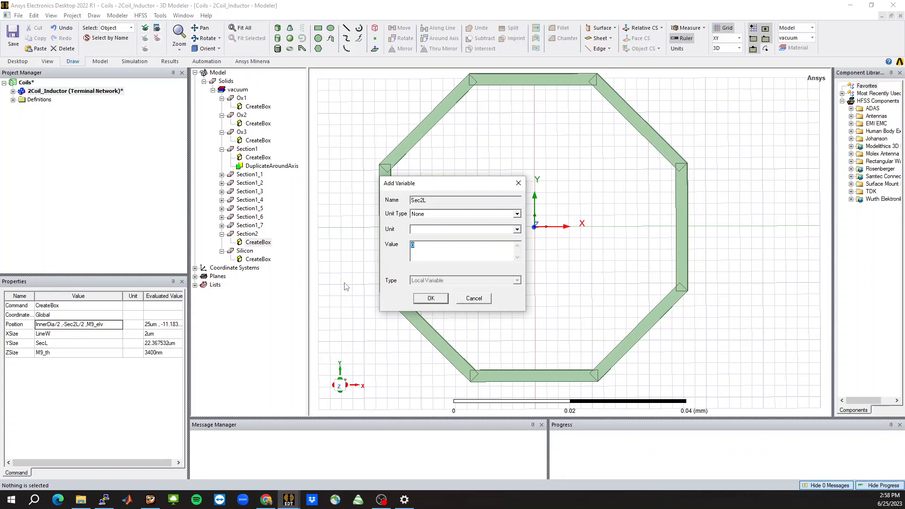
{"action": "key", "text": "Return"}
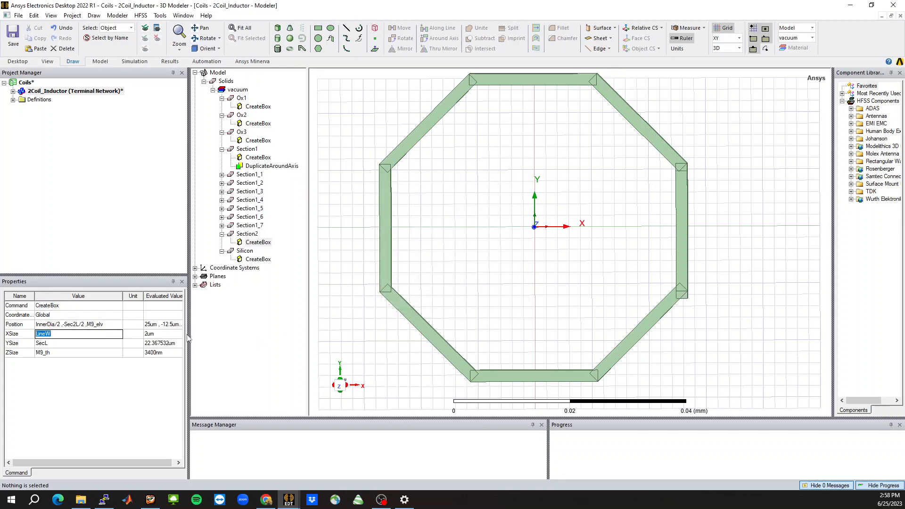
Set the Section2 box's X position to InnerDia/2+LineW+Gap, defining the new variable Gap as 2 um
{"action": "left_click", "coordinate": [61, 325]}
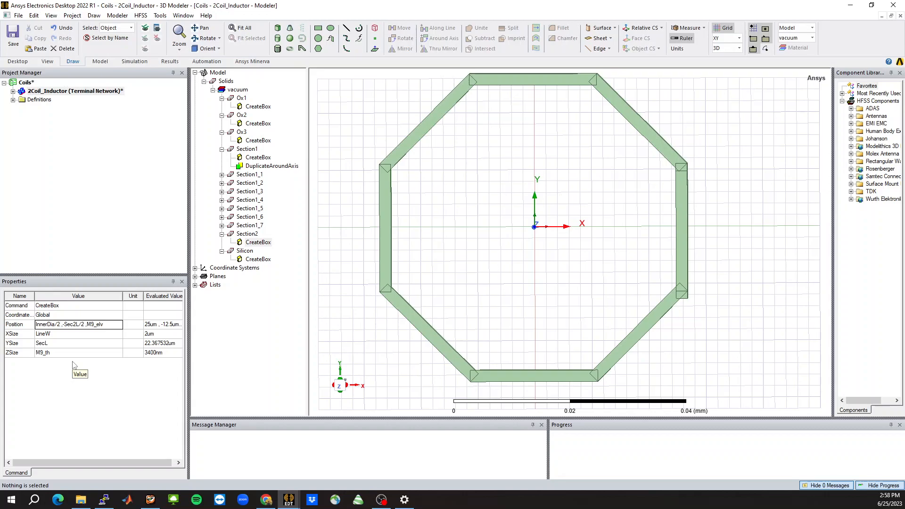
{"action": "type", "text": "+LineW+Gap"}
{"action": "key", "text": "Return"}
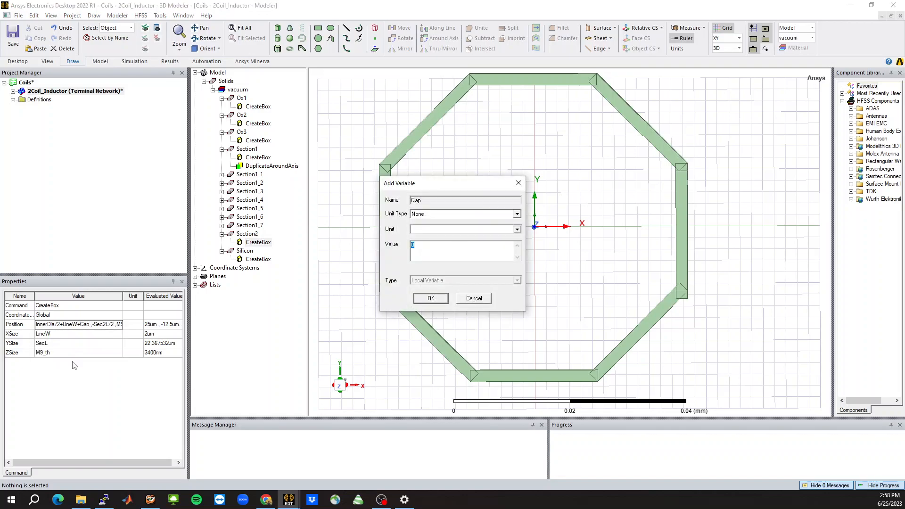
{"action": "type", "text": "23"}
{"action": "key", "text": "Return"}
{"action": "key", "text": "Tab"}
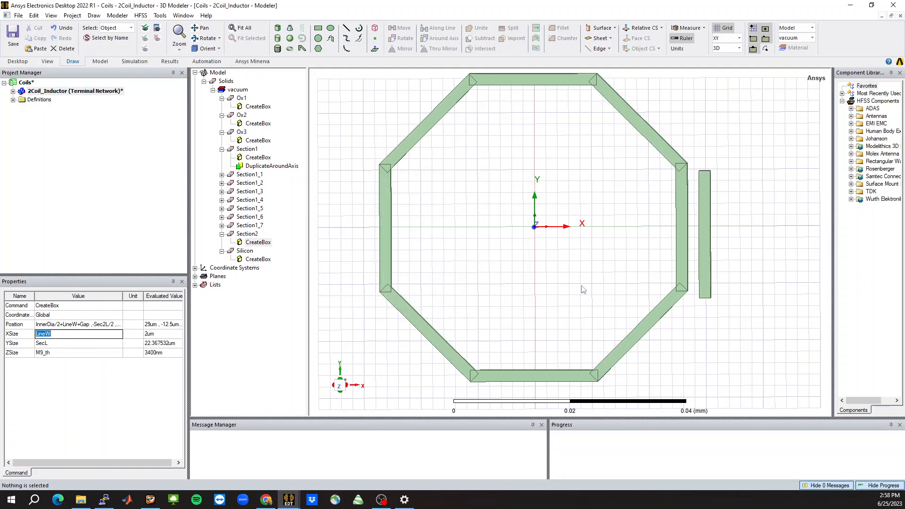
Set the Section2 box's Y size to the variable Sec2L
{"action": "left_click", "coordinate": [48, 344]}
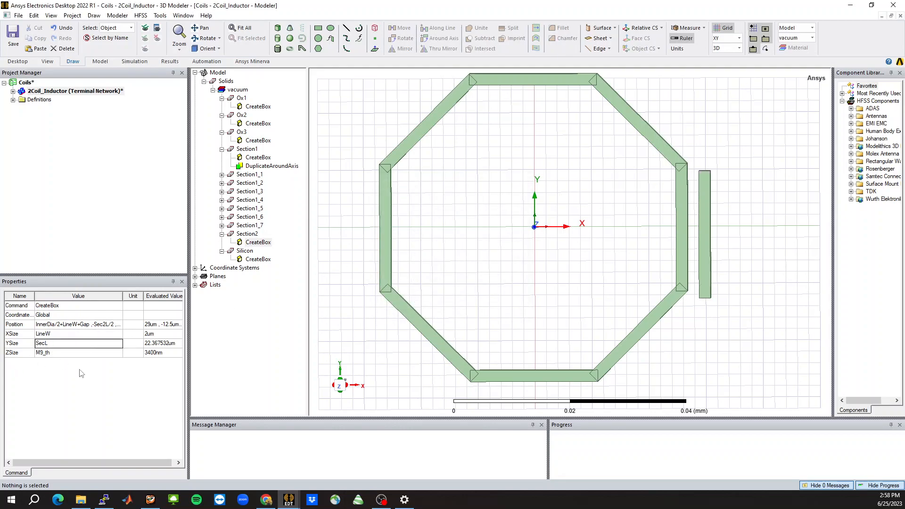
{"action": "type", "text": "2"}
{"action": "key", "text": "Tab"}
{"action": "left_click", "coordinate": [558, 230]}
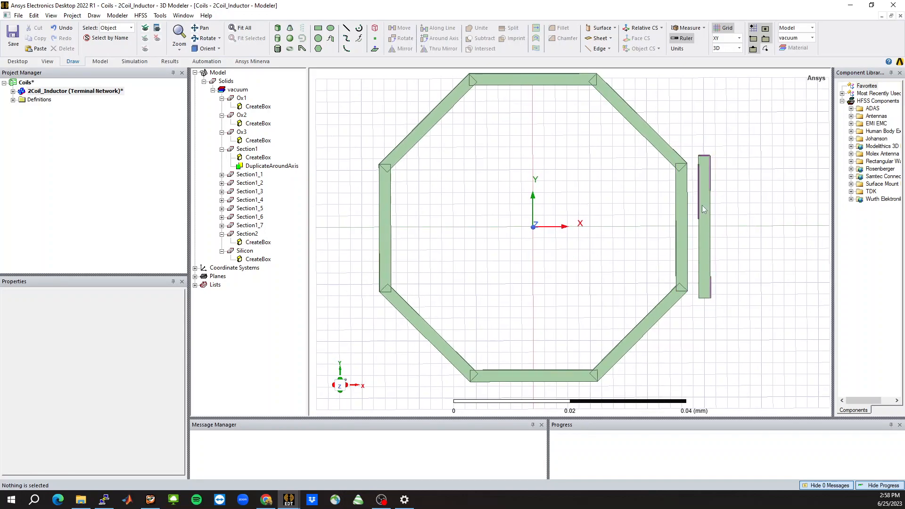
Copy the expression of the design variable SecL into the variable Sec2L
{"action": "left_click", "coordinate": [705, 182]}
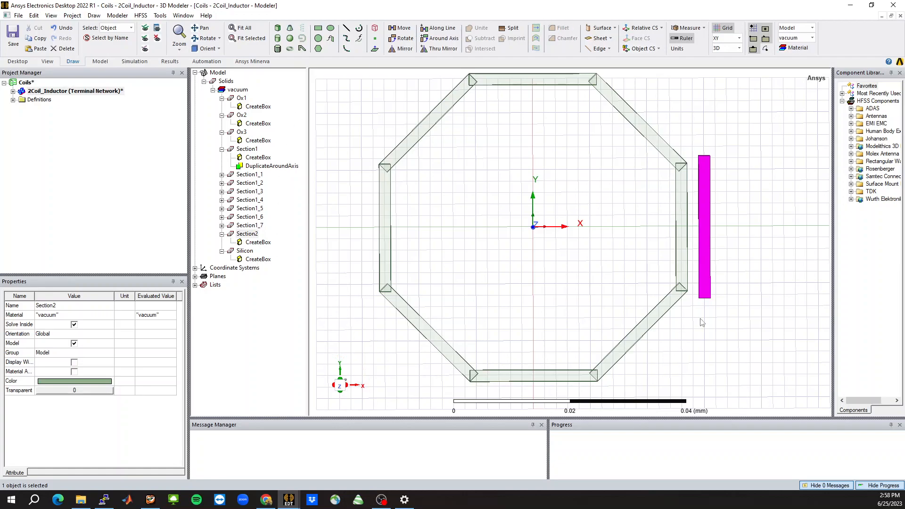
{"action": "left_click", "coordinate": [256, 243]}
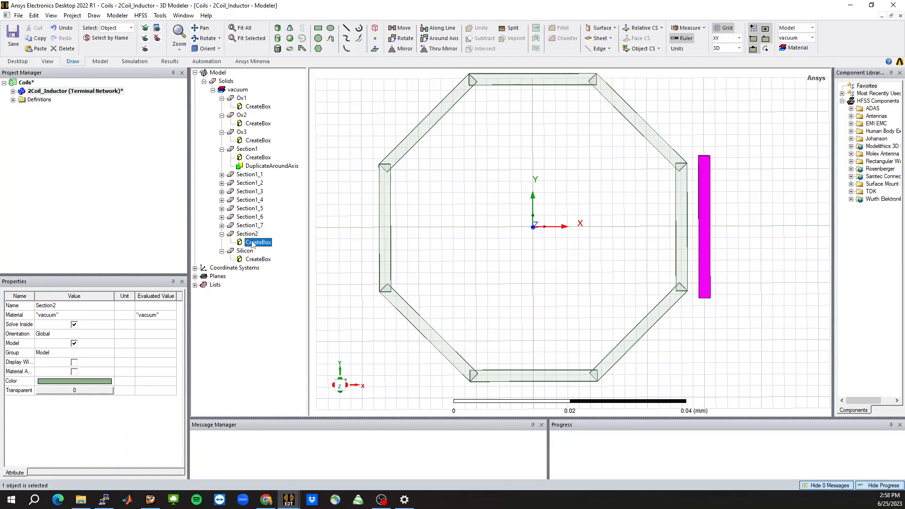
{"action": "left_click", "coordinate": [100, 91]}
{"action": "left_click_drag", "start_coordinate": [187, 241], "coordinate": [279, 264]}
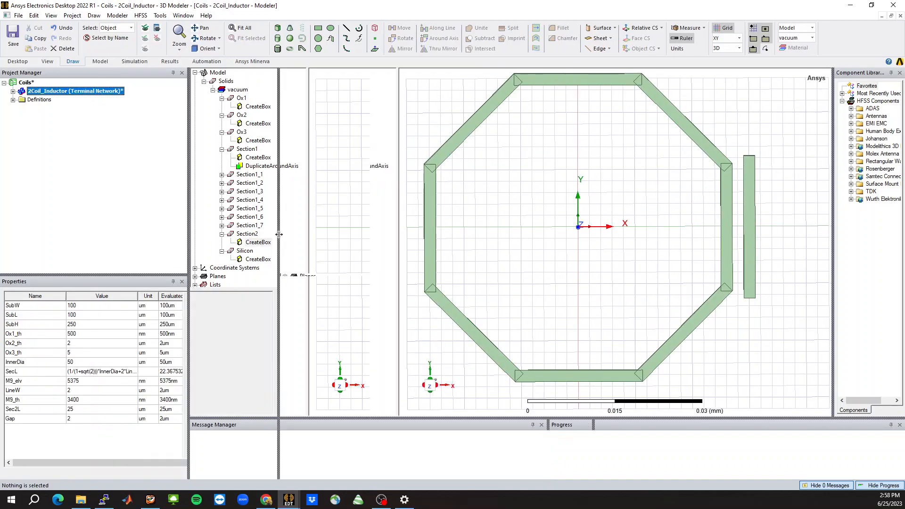
{"action": "left_click_drag", "start_coordinate": [157, 296], "coordinate": [194, 296]}
{"action": "left_click", "coordinate": [118, 372]}
{"action": "key", "text": "ctrl+c"}
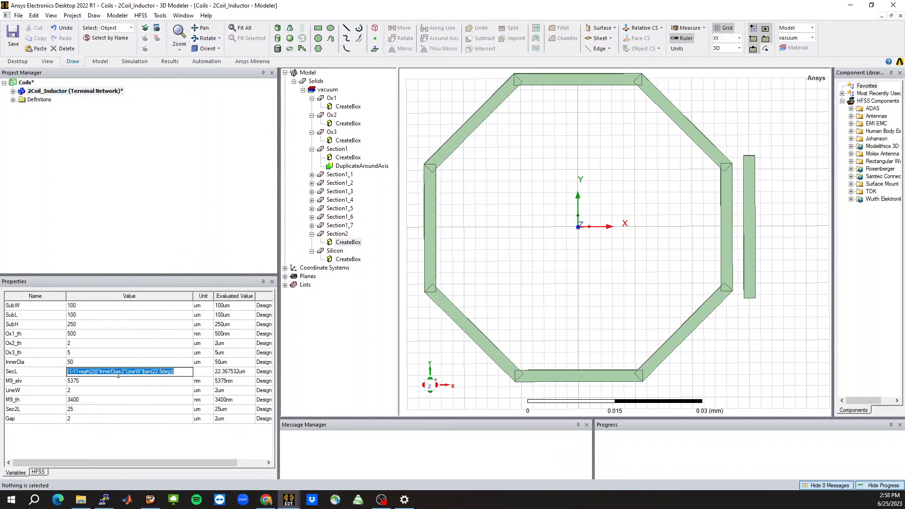
{"action": "left_click", "coordinate": [95, 413]}
{"action": "left_click", "coordinate": [96, 415]}
{"action": "key", "text": "ctrl+v"}
{"action": "key", "text": "Return"}
Extend the Sec2L expression to (1/(1+sqrt(2)))*(InnerDia+2*LineW*2*Gap)+2*LineW*(tan(22.5deg)) and widen the value column to read it in full
{"action": "left_click", "coordinate": [102, 410]}
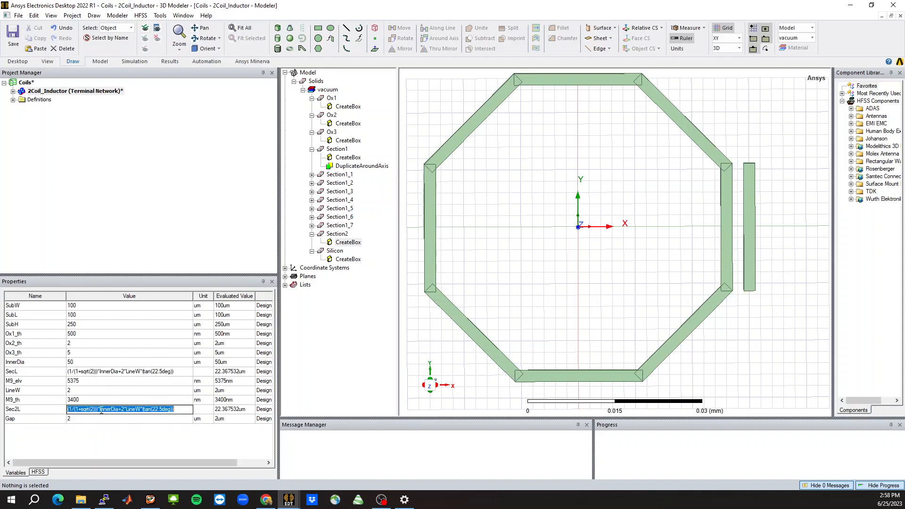
{"action": "left_click", "coordinate": [96, 410]}
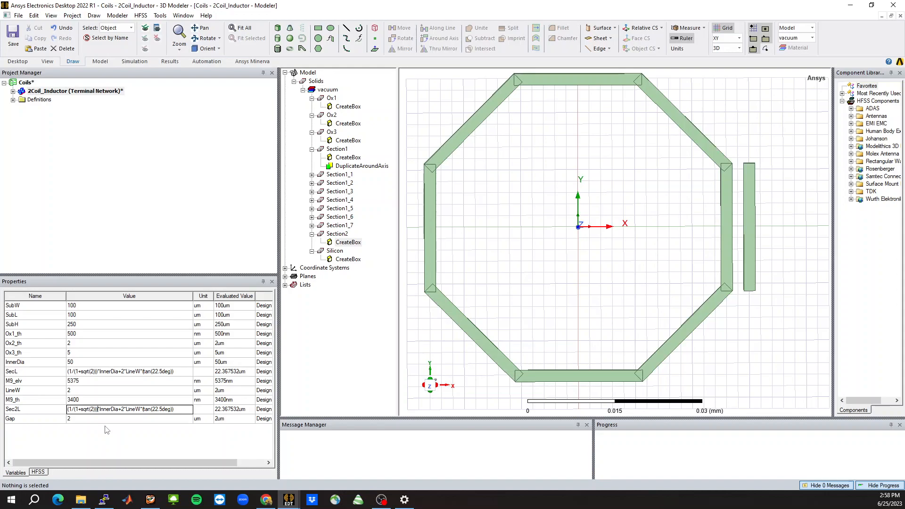
{"action": "type", "text": "(InnerDia"}
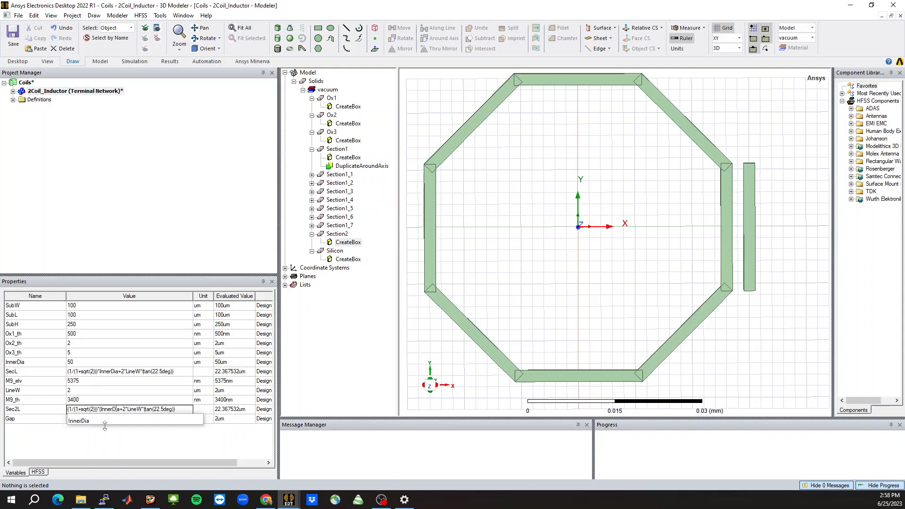
{"action": "type", "text": "+2"}
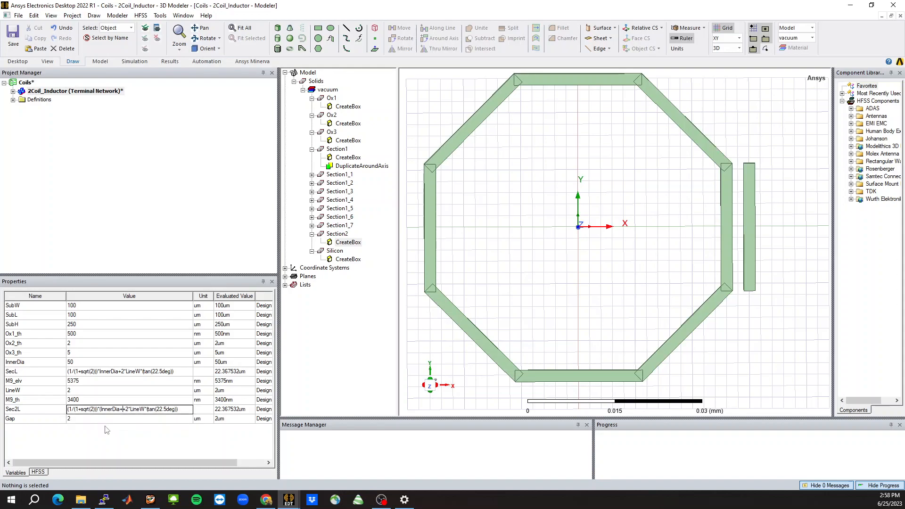
{"action": "type", "text": "*LineW"}
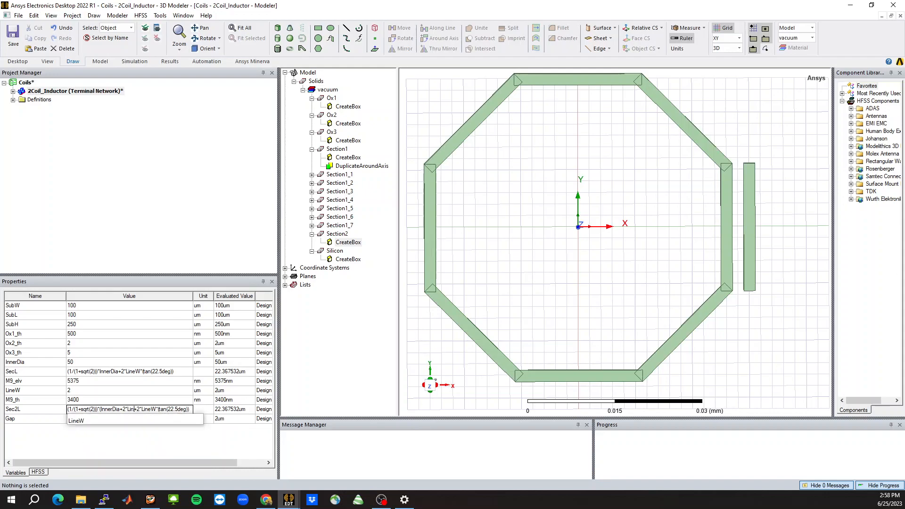
{"action": "type", "text": "*2*G"}
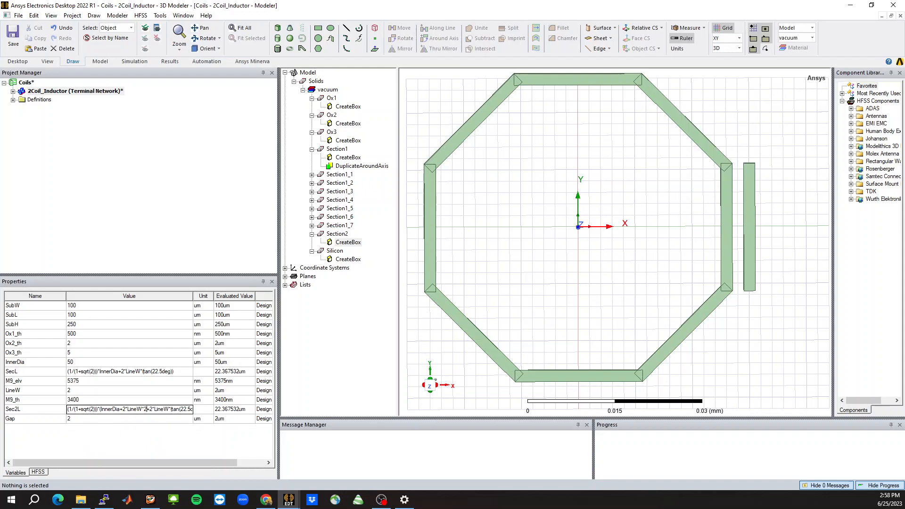
{"action": "type", "text": "ap"}
{"action": "key", "text": "Return"}
{"action": "left_click", "coordinate": [580, 290]}
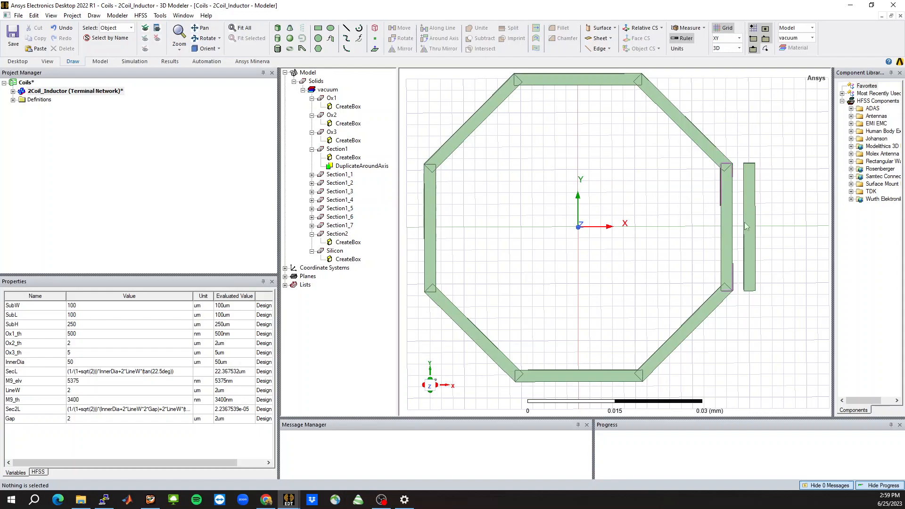
{"action": "scroll", "coordinate": [703, 224], "scroll_direction": "down", "scroll_amount": 1}
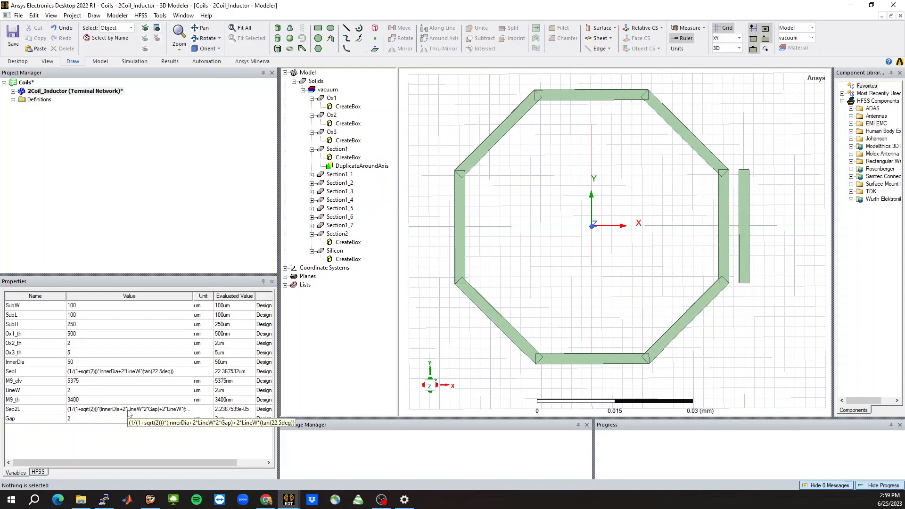
{"action": "left_click_drag", "start_coordinate": [192, 297], "coordinate": [232, 297]}
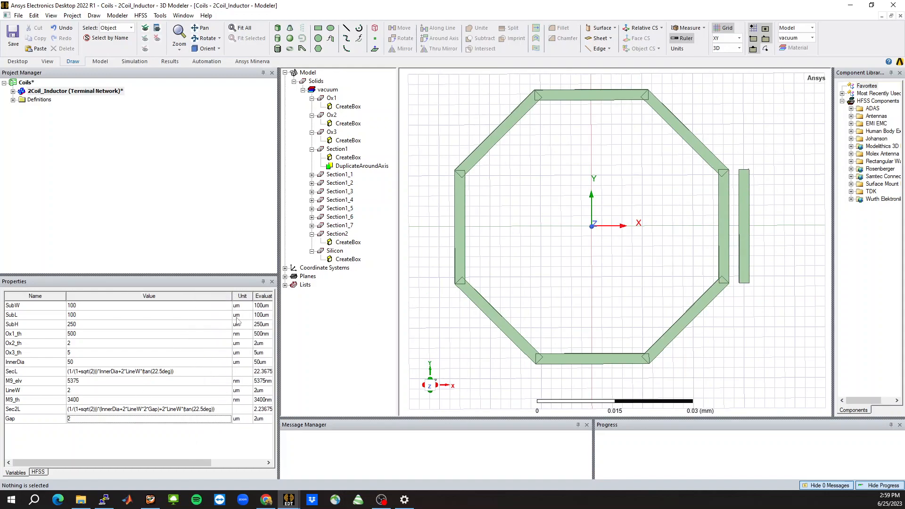
{"action": "left_click", "coordinate": [606, 310]}
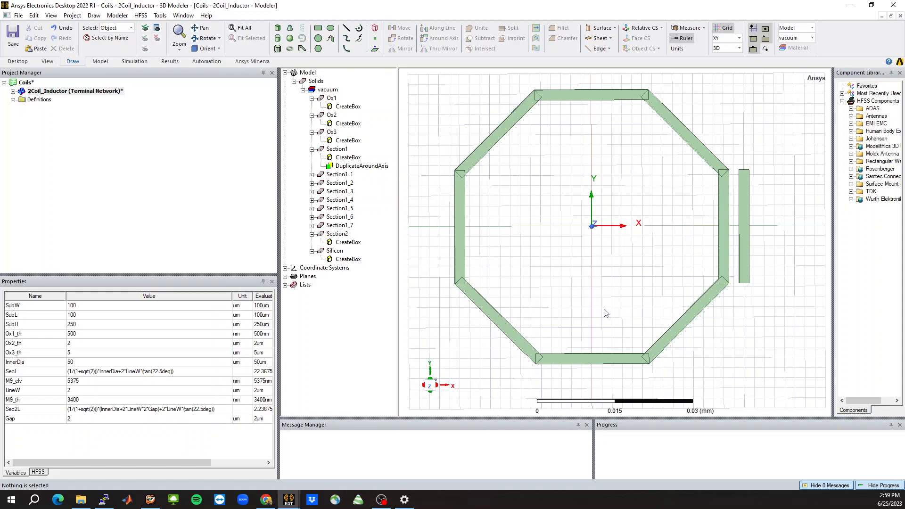
Duplicate the Section2 box around the axis into an outer ring of eight sections
{"action": "left_click_drag", "start_coordinate": [611, 314], "coordinate": [607, 307], "text": "alt"}
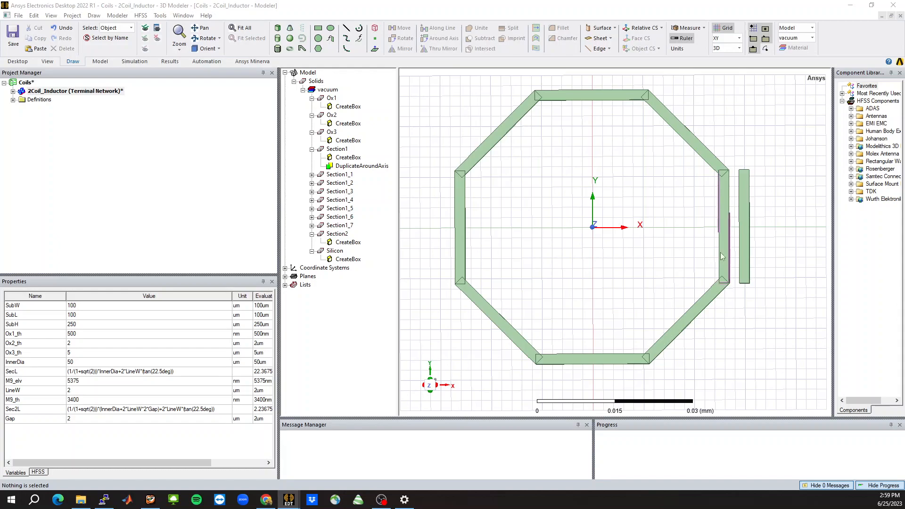
{"action": "left_click", "coordinate": [745, 221]}
{"action": "right_click", "coordinate": [501, 181]}
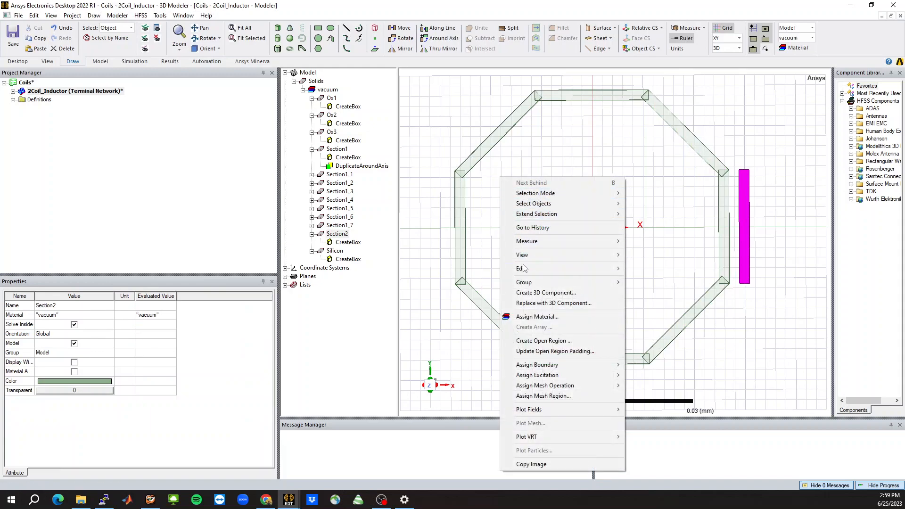
{"action": "mouse_move", "coordinate": [542, 268]}
{"action": "mouse_move", "coordinate": [670, 327]}
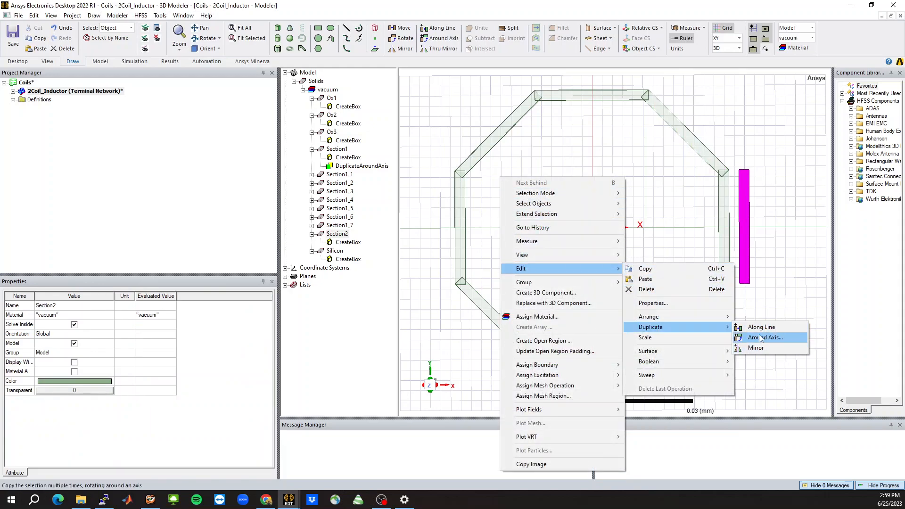
{"action": "left_click", "coordinate": [765, 337]}
{"action": "left_click", "coordinate": [37, 132]}
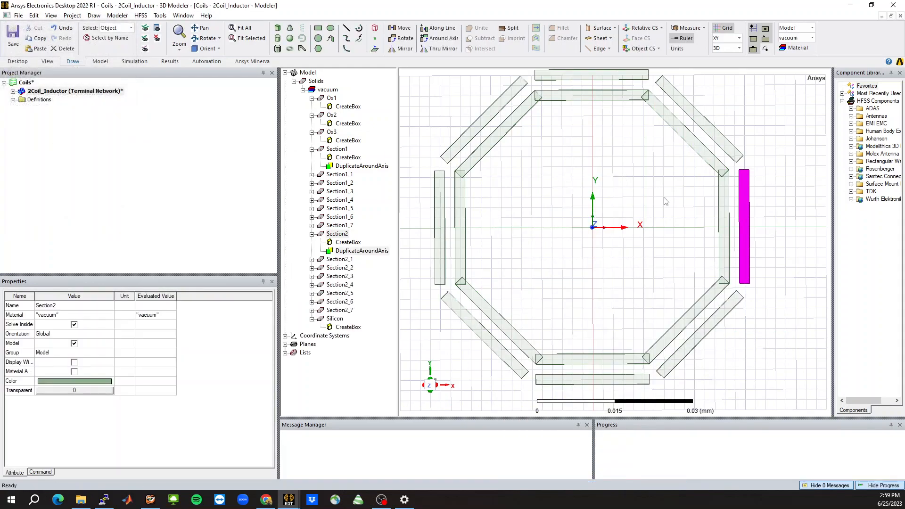
{"action": "left_click", "coordinate": [666, 202]}
Correct the design variable Sec2L to the expression (1/(1+sqrt(2)))*(InnerDia+2*LineW+2*Gap)+2*LineW*(tan(22.5deg))
{"action": "left_click", "coordinate": [337, 234]}
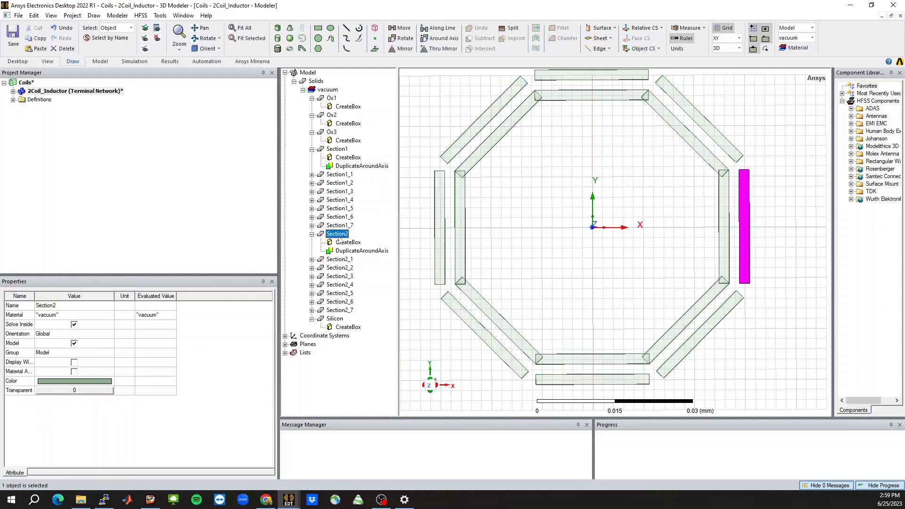
{"action": "left_click", "coordinate": [348, 242]}
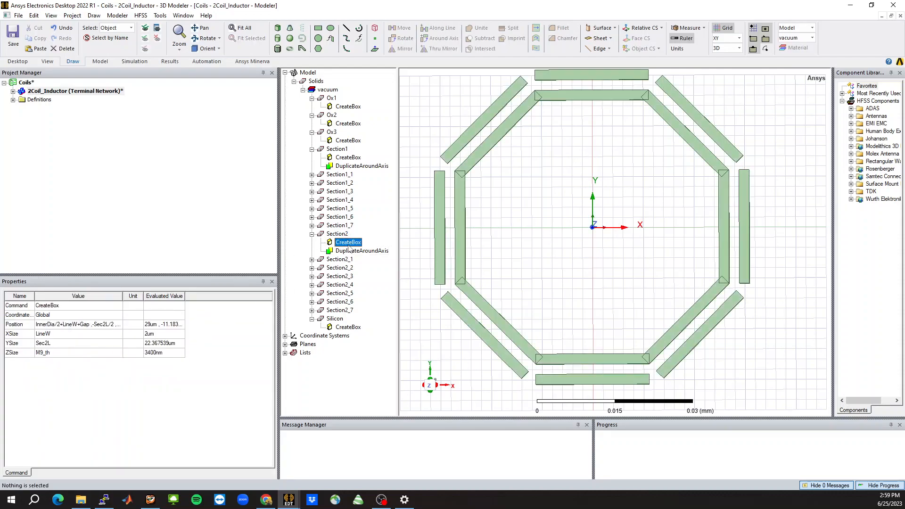
{"action": "left_click_drag", "start_coordinate": [122, 296], "coordinate": [172, 300]}
{"action": "left_click", "coordinate": [110, 92]}
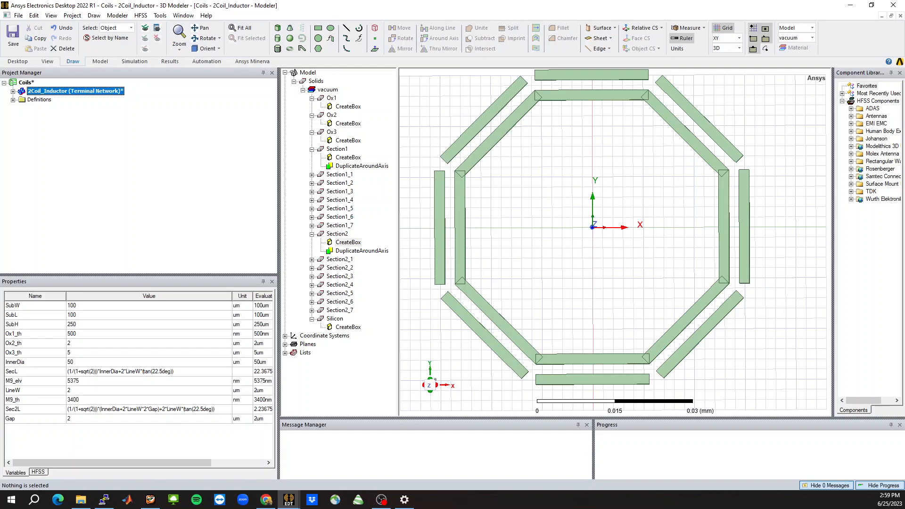
{"action": "left_click", "coordinate": [151, 410]}
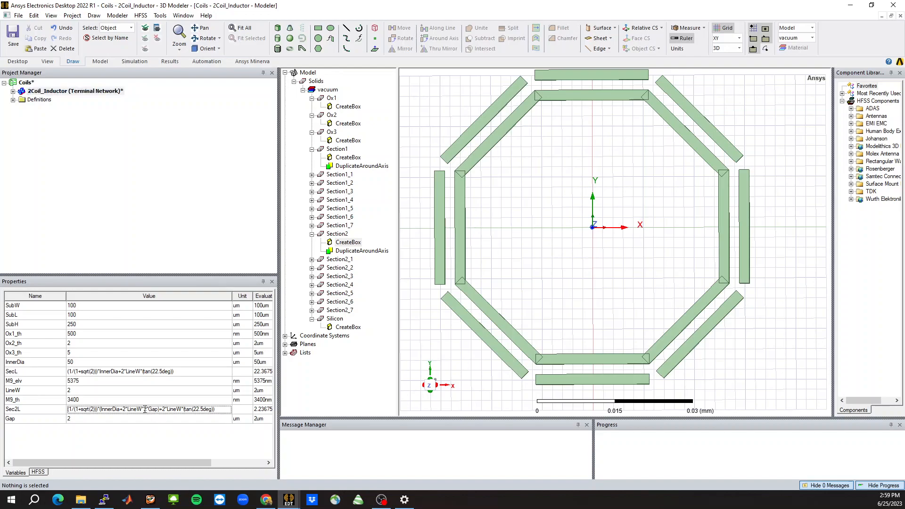
{"action": "left_click", "coordinate": [144, 409]}
{"action": "key", "text": "BackSpace"}
{"action": "type", "text": "+"}
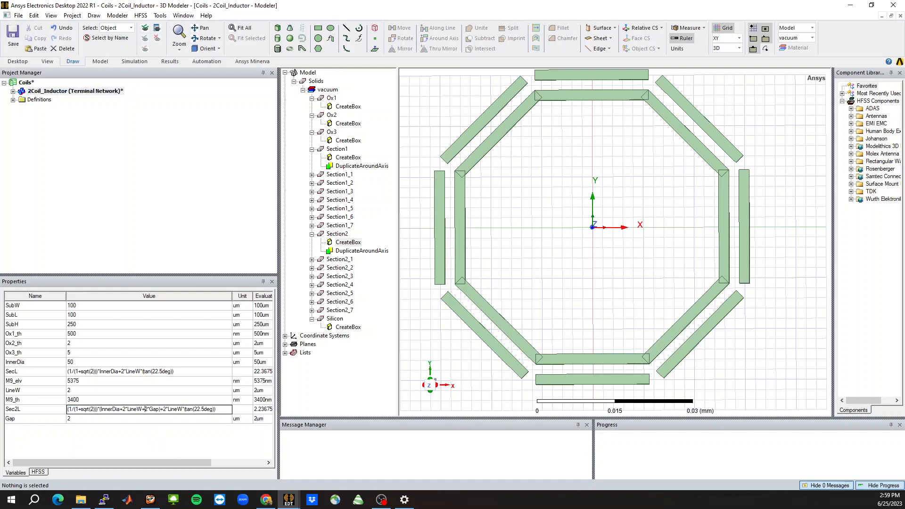
{"action": "key", "text": "Return"}
{"action": "left_click", "coordinate": [639, 238]}
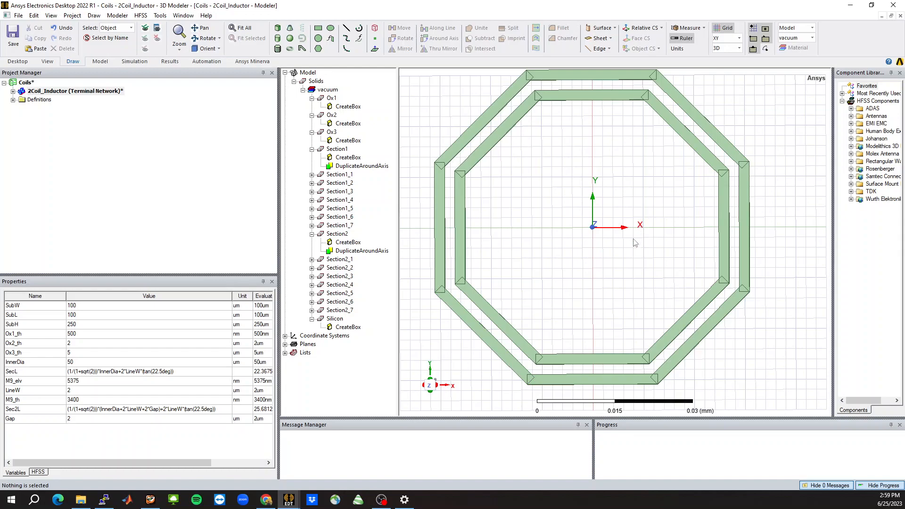
Draw a box about 0.012 mm by 0.004 mm and 0.112 mm high around the origin inside the two rings
{"action": "scroll", "coordinate": [637, 241], "scroll_direction": "down", "scroll_amount": 1}
{"action": "middle_click_drag", "start_coordinate": [677, 209], "coordinate": [596, 194]}
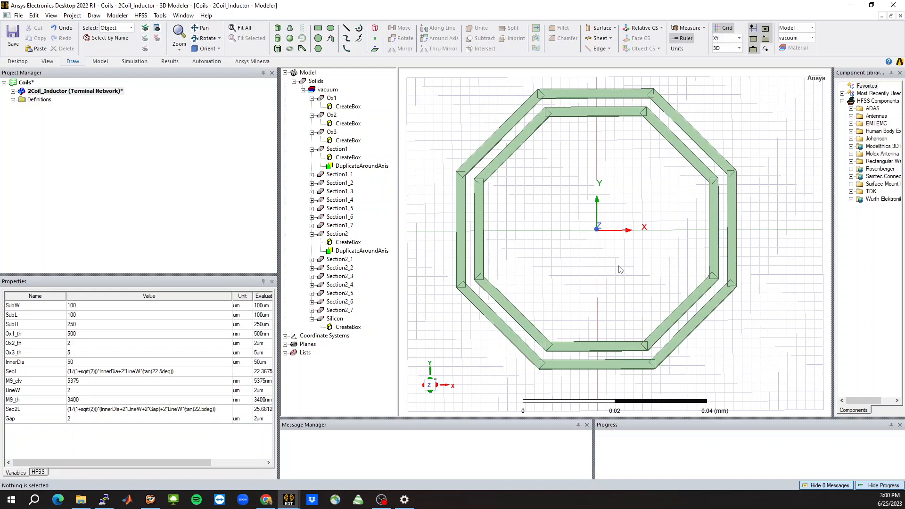
{"action": "scroll", "coordinate": [622, 244], "scroll_direction": "down", "scroll_amount": 2}
{"action": "scroll", "coordinate": [582, 204], "scroll_direction": "up", "scroll_amount": 3}
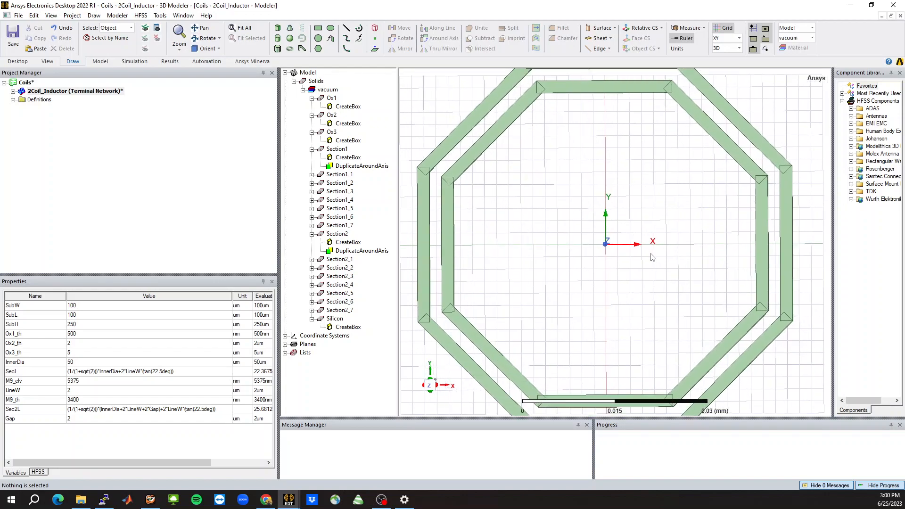
{"action": "scroll", "coordinate": [666, 231], "scroll_direction": "down", "scroll_amount": 1}
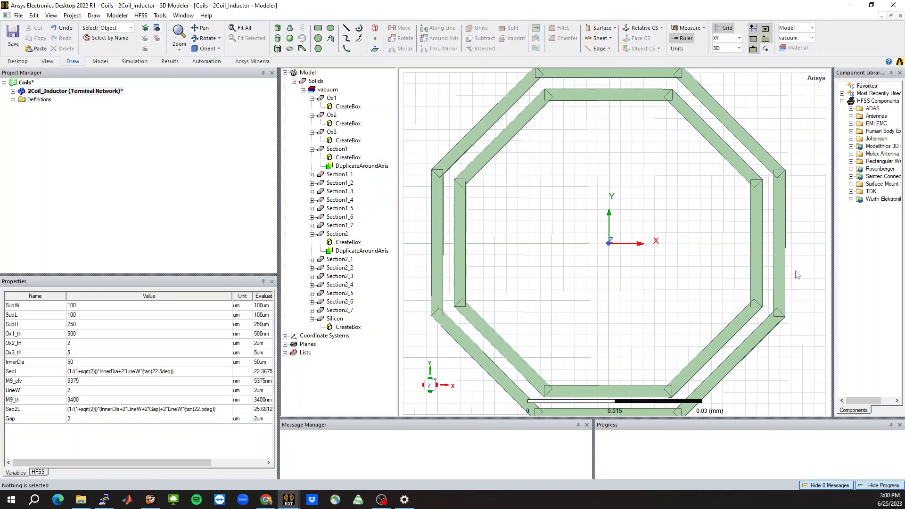
{"action": "left_click", "coordinate": [278, 28]}
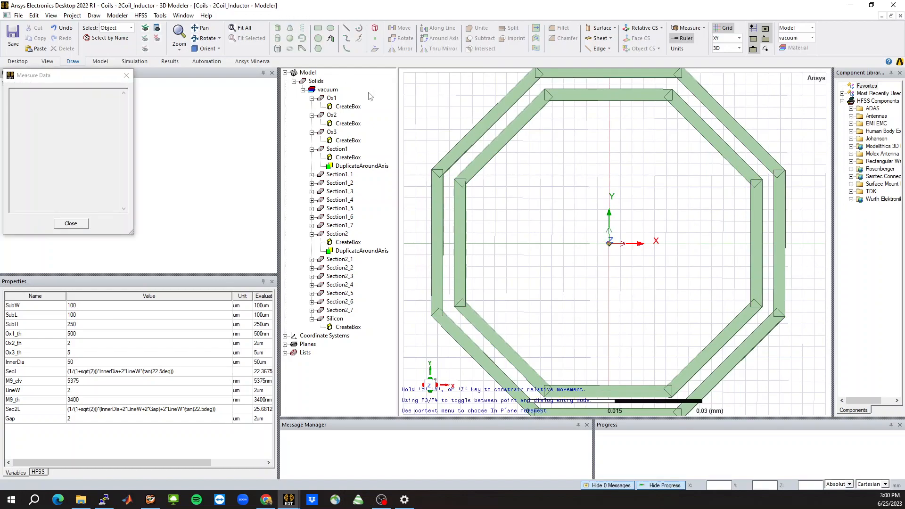
{"action": "left_click", "coordinate": [575, 232]}
{"action": "left_click", "coordinate": [643, 256]}
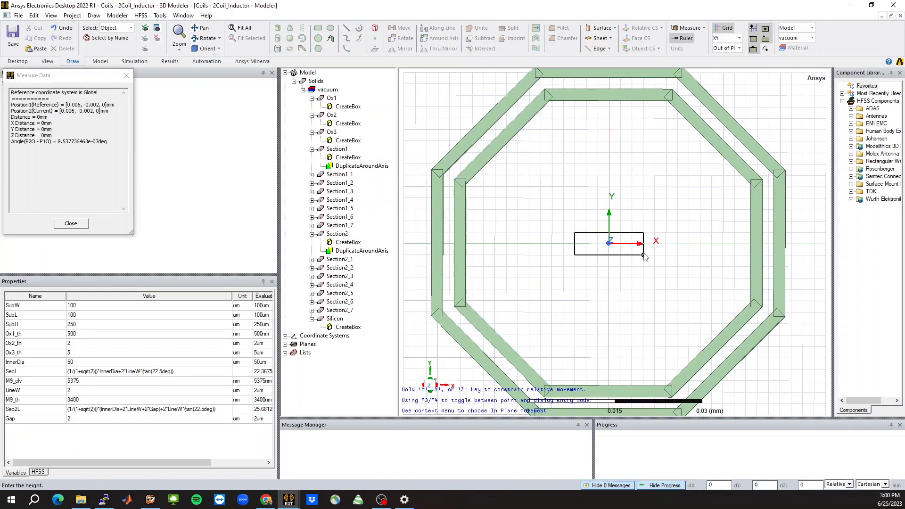
{"action": "left_click", "coordinate": [634, 246]}
Set the new box's position to -TranW/2,-TranL/2,M9_elv, defining the variables TranW and TranL as 5um each
{"action": "left_click", "coordinate": [359, 106]}
{"action": "left_click", "coordinate": [90, 325]}
{"action": "type", "text": "-Tran"}
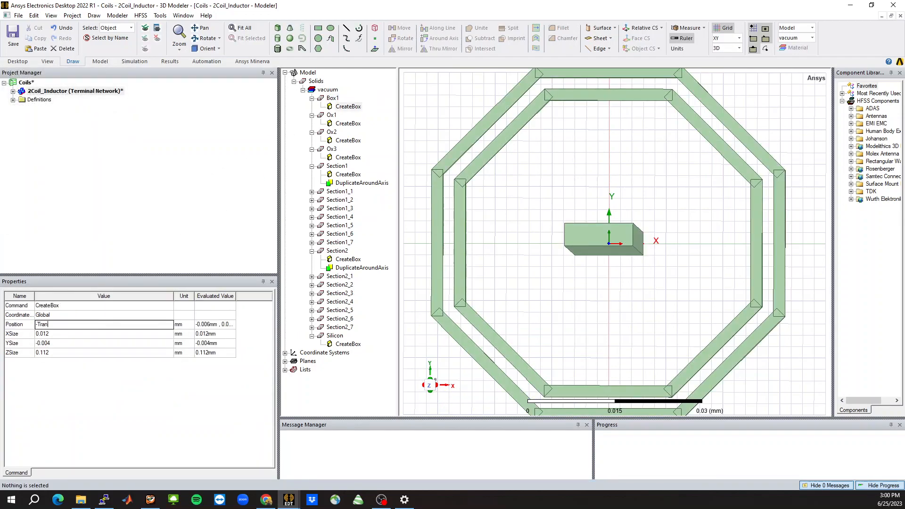
{"action": "type", "text": "W/2,-TranL/2,M9_elv"}
{"action": "key", "text": "Return"}
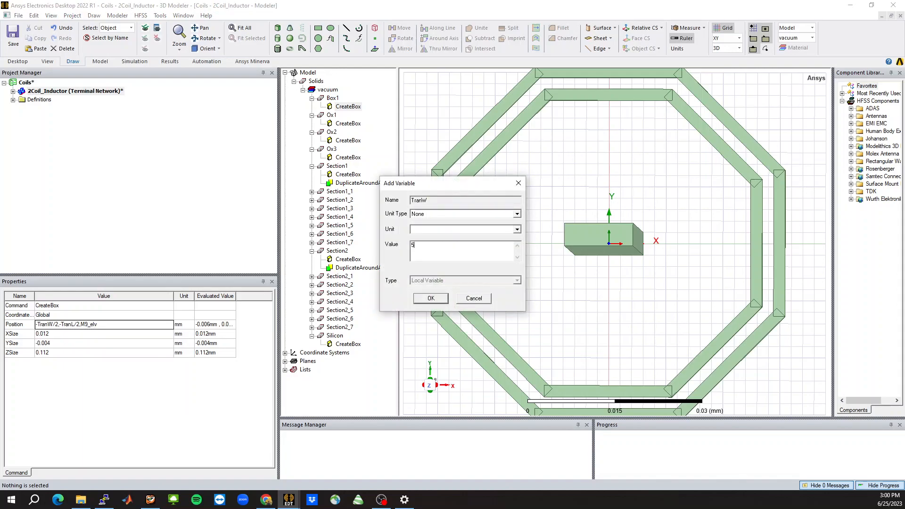
{"action": "type", "text": "m"}
{"action": "key", "text": "Return"}
{"action": "type", "text": "5um"}
{"action": "key", "text": "Return"}
Set the box's X size to TranW, Y size to TranL and Z size to M9_th
{"action": "type", "text": "TranW"}
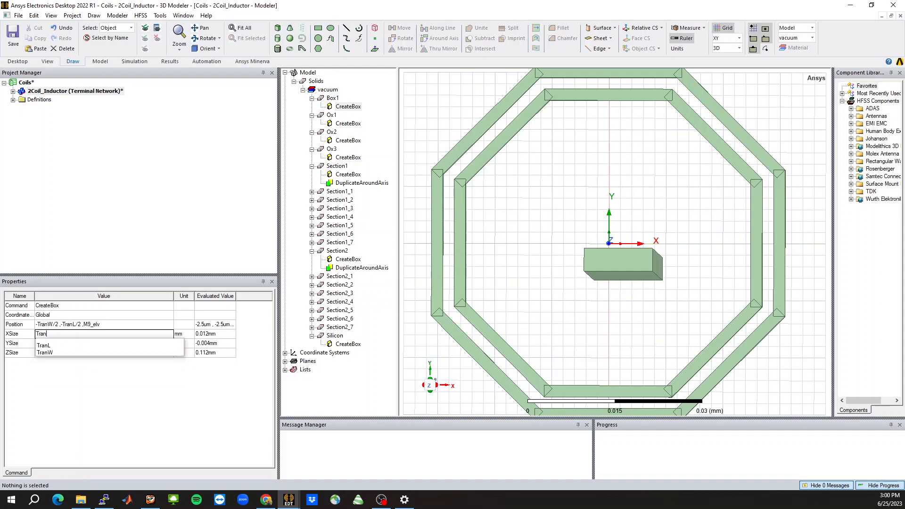
{"action": "key", "text": "Tab"}
{"action": "type", "text": "TranL"}
{"action": "key", "text": "Tab"}
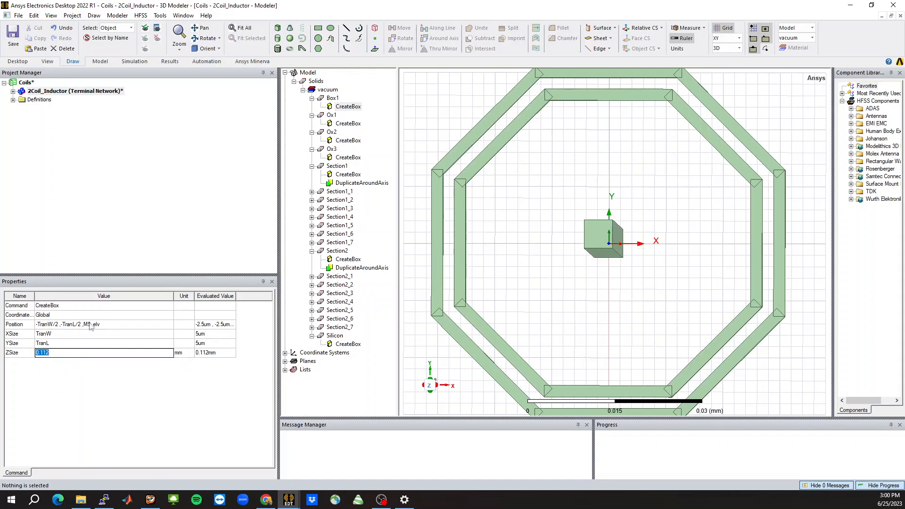
{"action": "type", "text": "M9_th"}
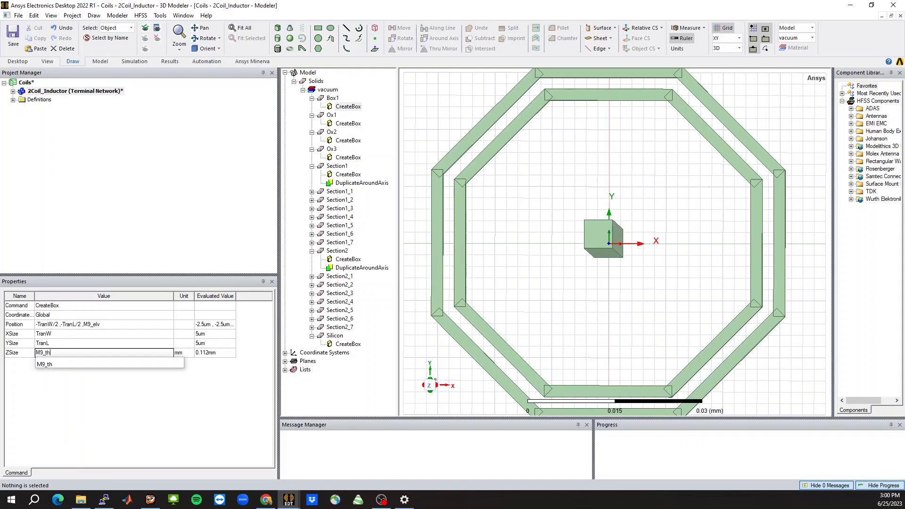
{"action": "key", "text": "Return"}
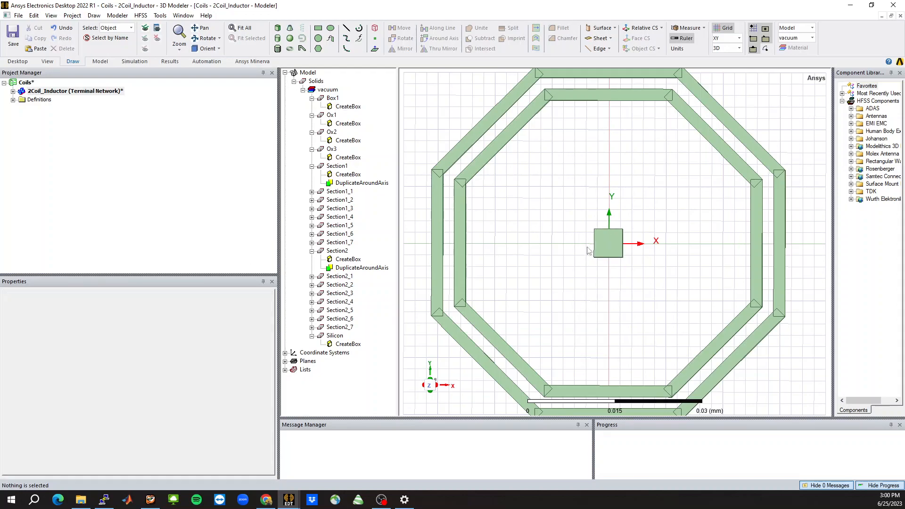
Select the centre box and set the design variable TranL to 2 um
{"action": "left_click", "coordinate": [597, 252]}
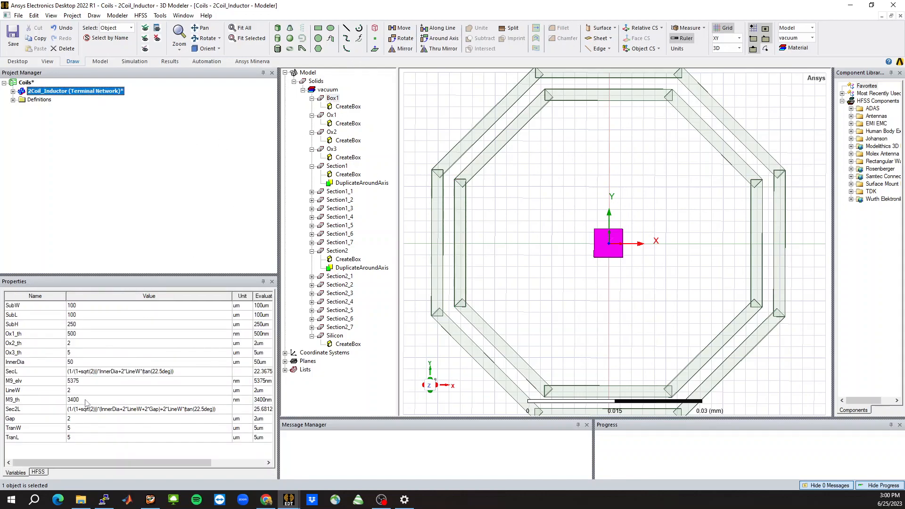
{"action": "left_click", "coordinate": [85, 429]}
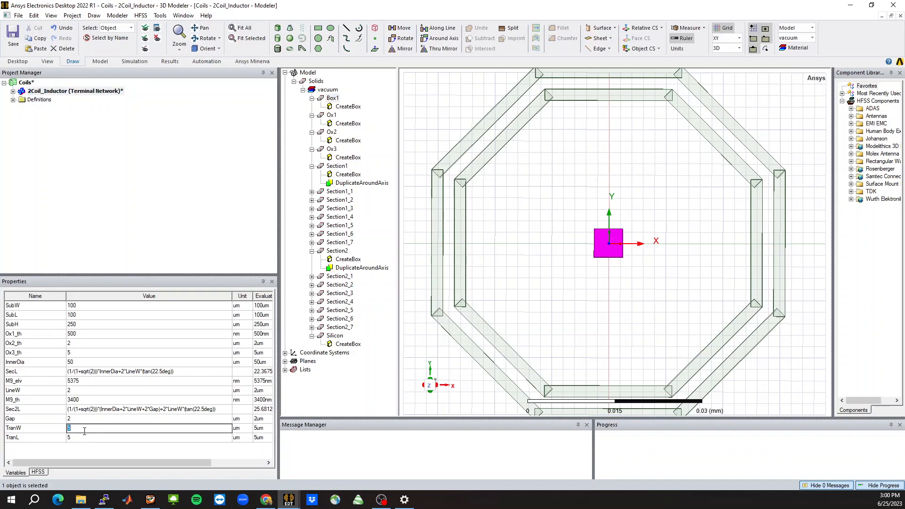
{"action": "key", "text": "Tab"}
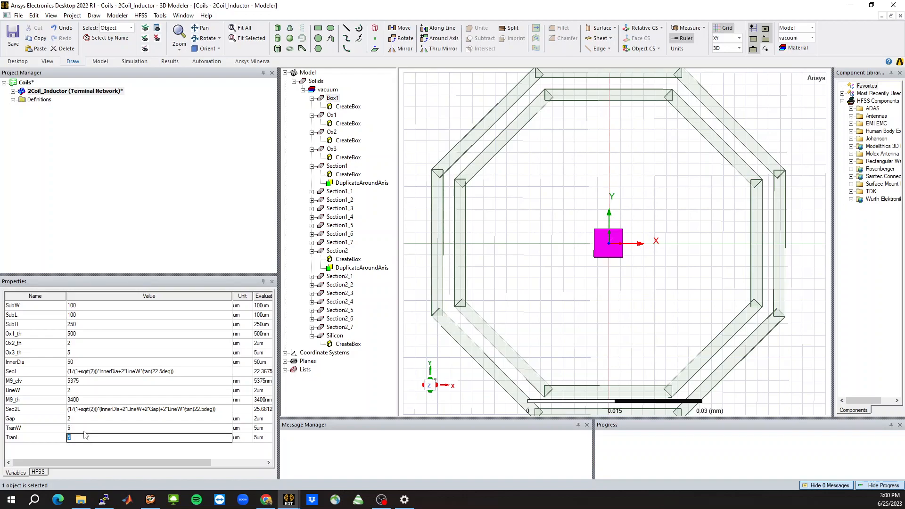
{"action": "type", "text": "2"}
{"action": "key", "text": "Return"}
Rotate the selected centre box by -45 degrees about the Z axis
{"action": "right_click", "coordinate": [519, 221]}
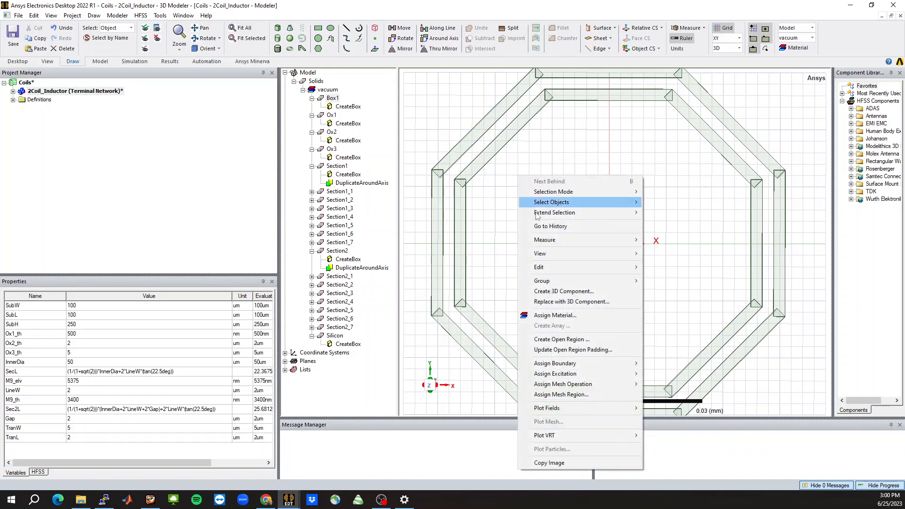
{"action": "mouse_move", "coordinate": [539, 267]}
{"action": "mouse_move", "coordinate": [687, 320]}
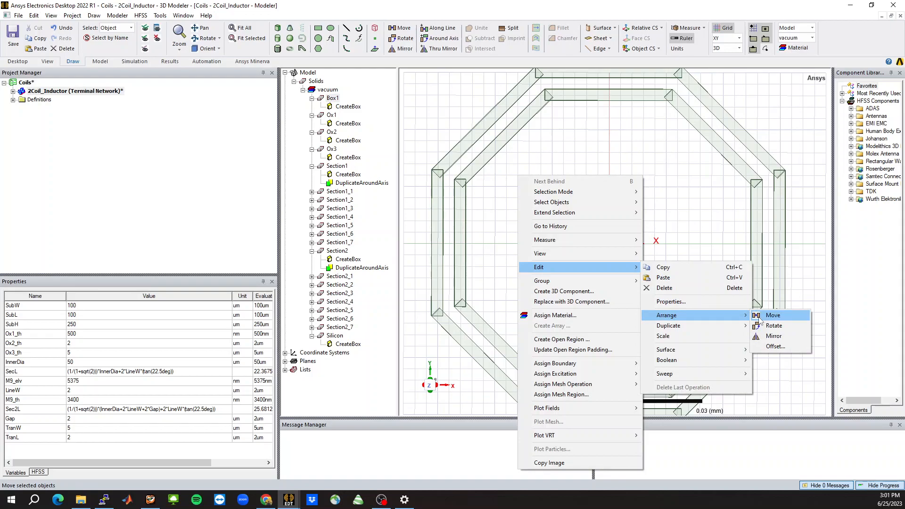
{"action": "left_click", "coordinate": [766, 325]}
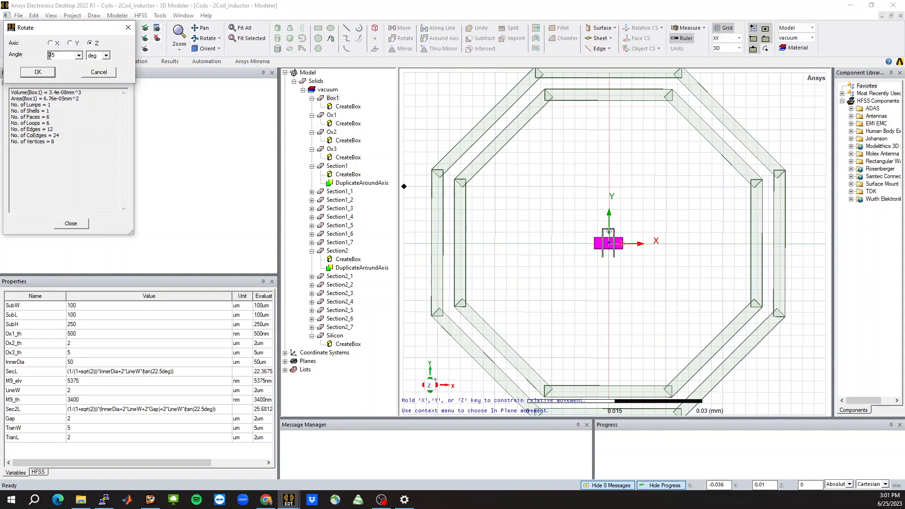
{"action": "type", "text": "-"}
{"action": "left_click", "coordinate": [45, 73]}
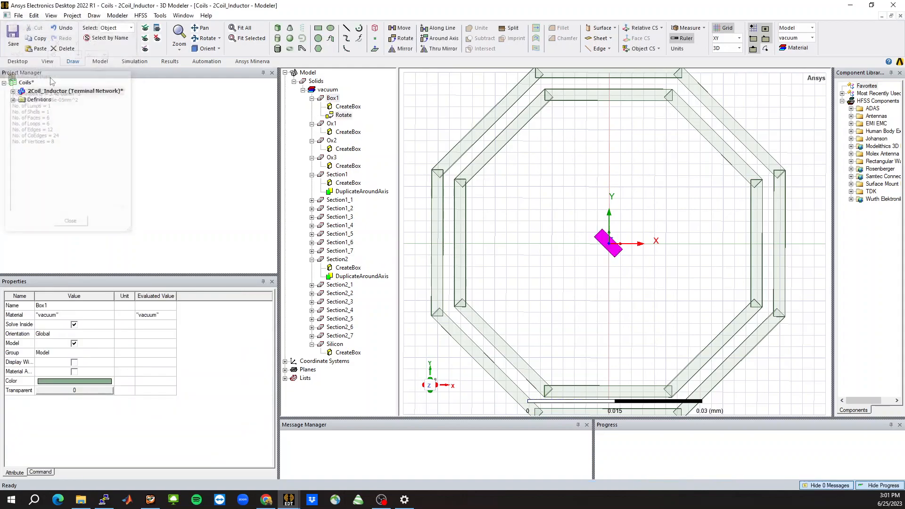
Move the rotated box by the vector 0um, InnerDia/2+LineW+Gap/2, 0um so it bridges the two rings
{"action": "right_click", "coordinate": [498, 204]}
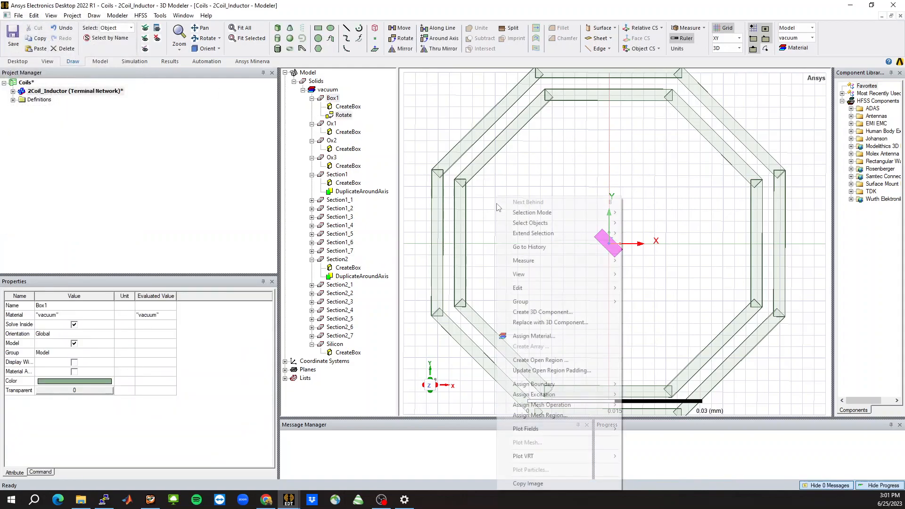
{"action": "mouse_move", "coordinate": [525, 289]}
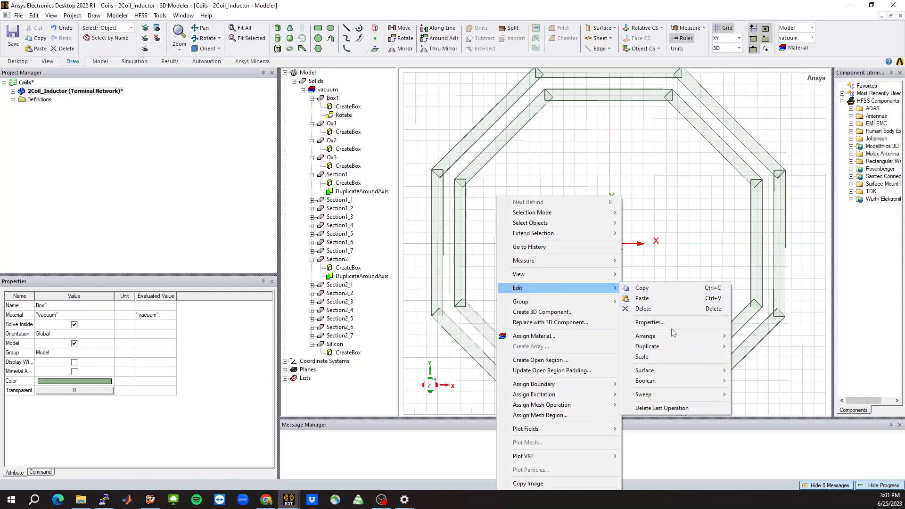
{"action": "mouse_move", "coordinate": [660, 336]}
{"action": "left_click", "coordinate": [753, 336]}
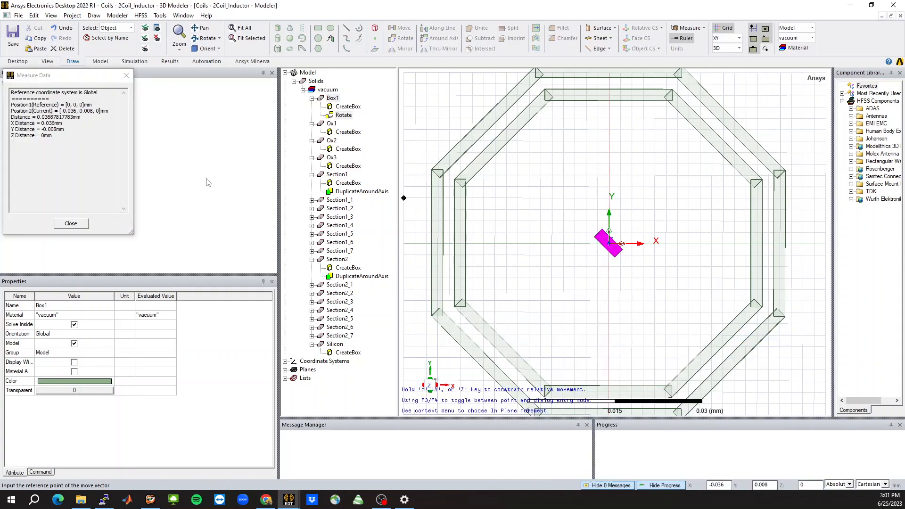
{"action": "key", "text": "F4"}
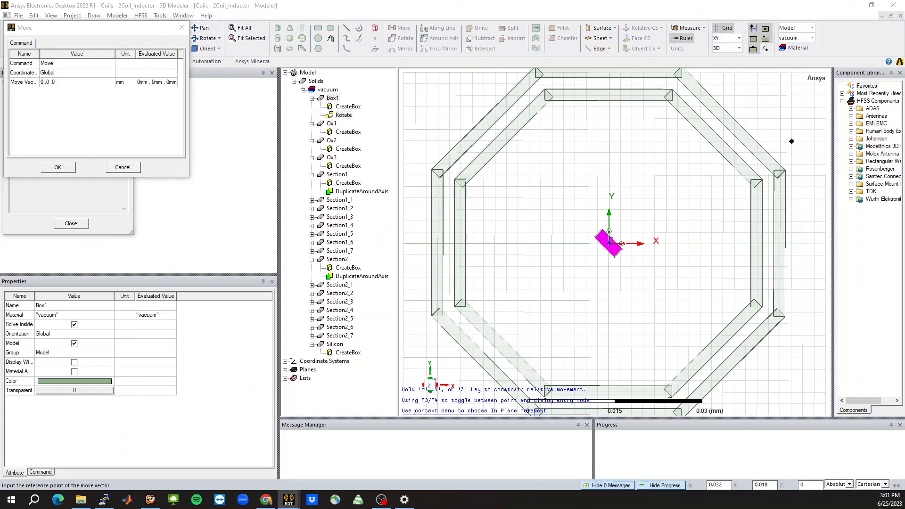
{"action": "left_click", "coordinate": [94, 83]}
{"action": "type", "text": ",InnerDia/2+LineW+Gap/2 ,0um"}
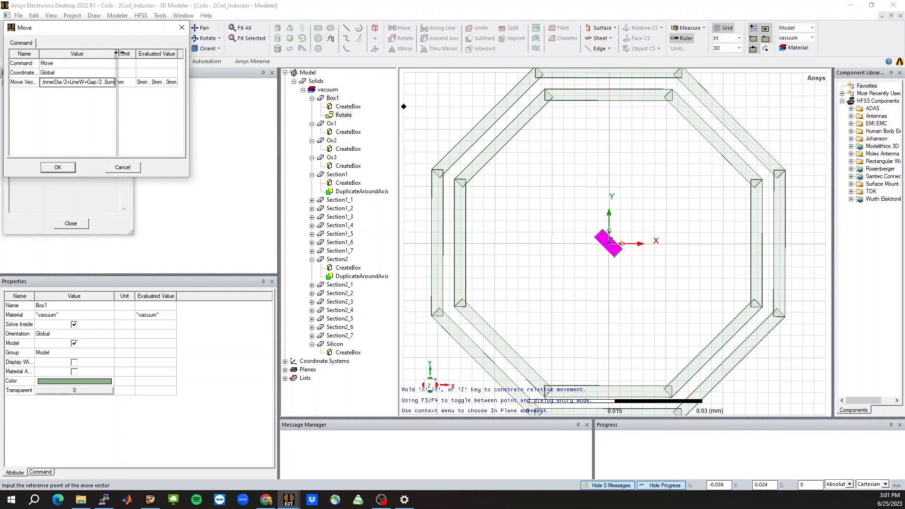
{"action": "left_click_drag", "start_coordinate": [115, 53], "coordinate": [132, 57]}
{"action": "key", "text": "Return"}
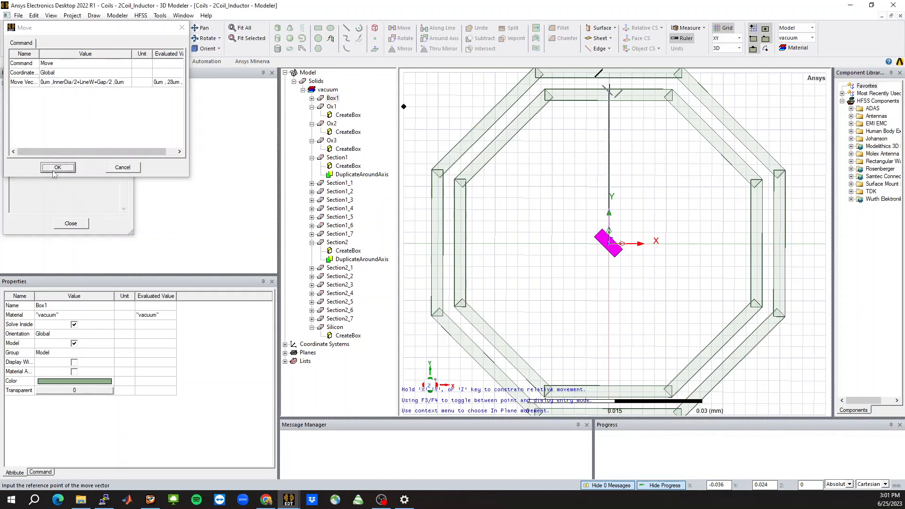
{"action": "left_click", "coordinate": [633, 260]}
Set the design variable TranL to the expression LineW*(2*sqrt(2)-1)+sqrt(2)*Gap
{"action": "scroll", "coordinate": [613, 123], "scroll_direction": "up", "scroll_amount": 5}
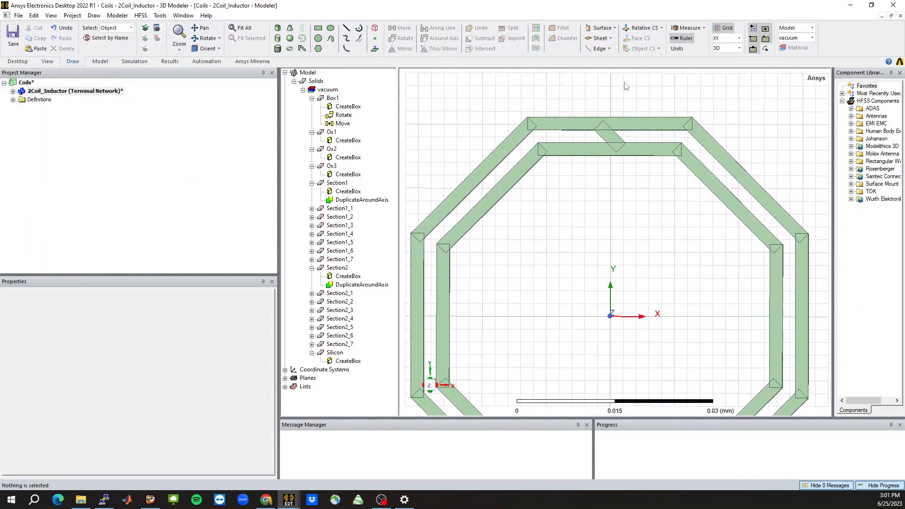
{"action": "scroll", "coordinate": [609, 134], "scroll_direction": "up", "scroll_amount": 3}
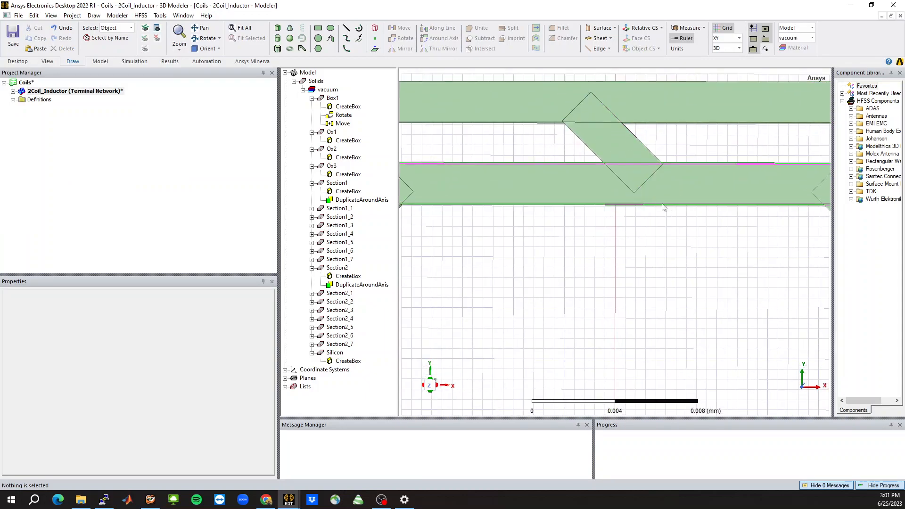
{"action": "left_click", "coordinate": [60, 92]}
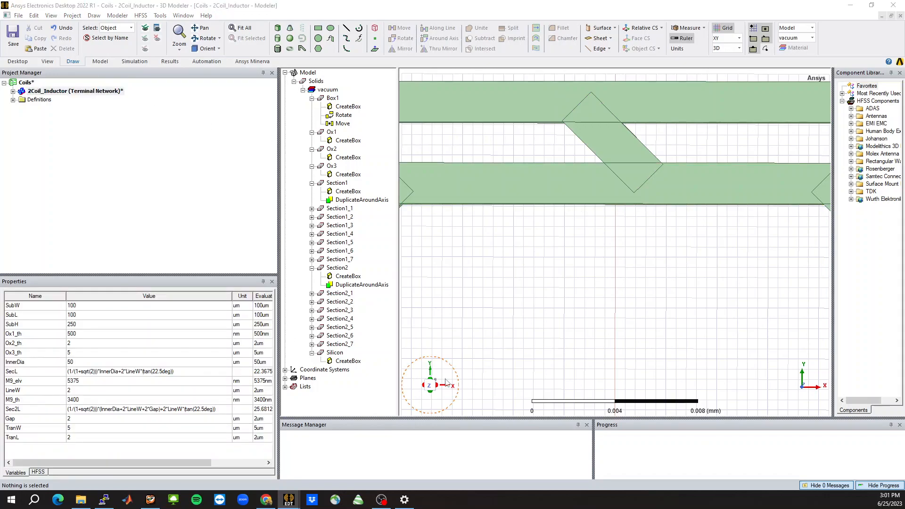
{"action": "left_click", "coordinate": [102, 438]}
{"action": "left_click", "coordinate": [102, 438]}
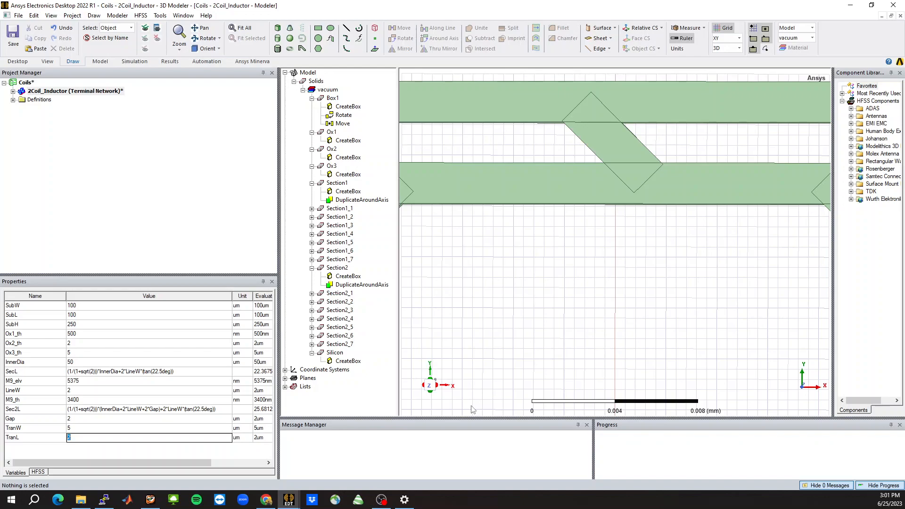
{"action": "type", "text": "LineW*(2*sqre"}
{"action": "key", "text": "BackSpace"}
{"action": "type", "text": "t"}
{"action": "type", "text": "(2"}
{"action": "type", "text": ")-1)+sqrt"}
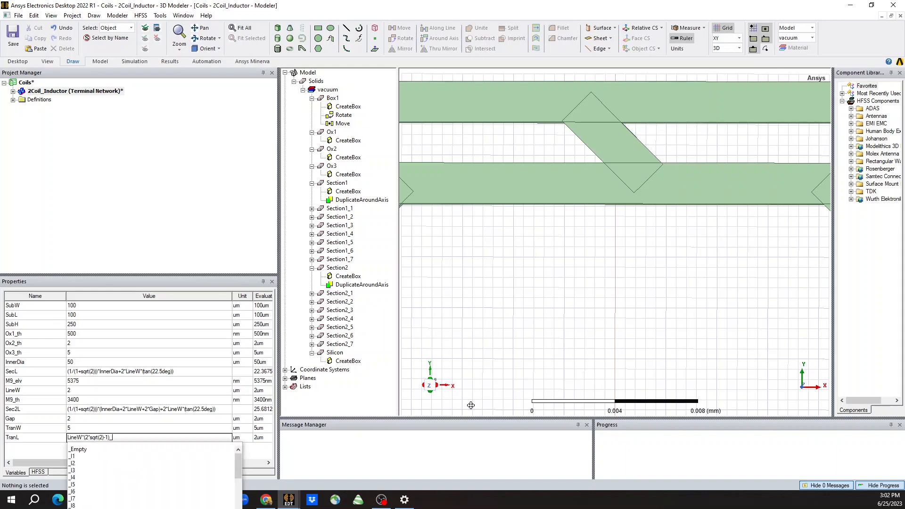
{"action": "type", "text": "(2"}
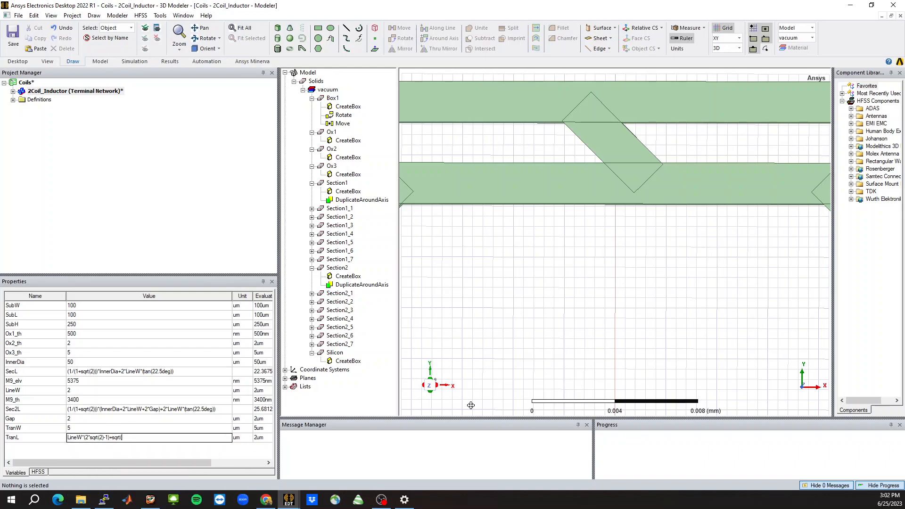
{"action": "type", "text": ")*Gap"}
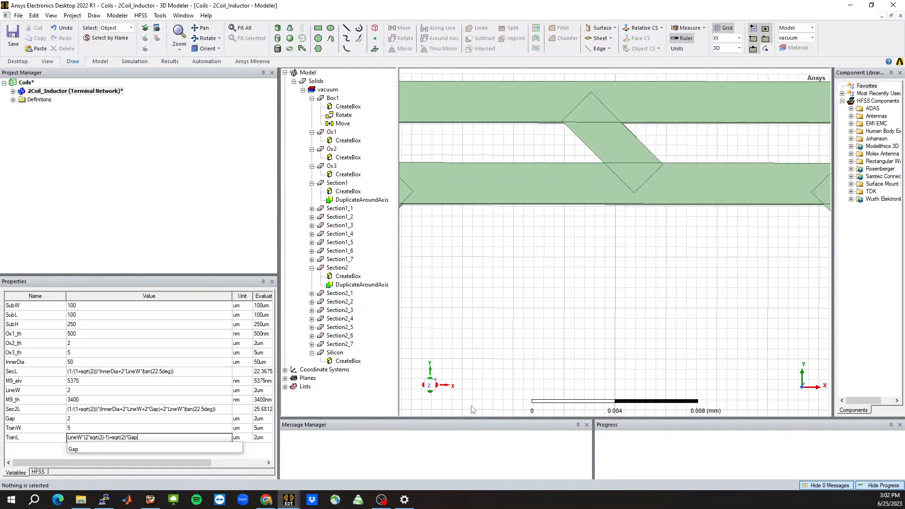
{"action": "key", "text": "Return"}
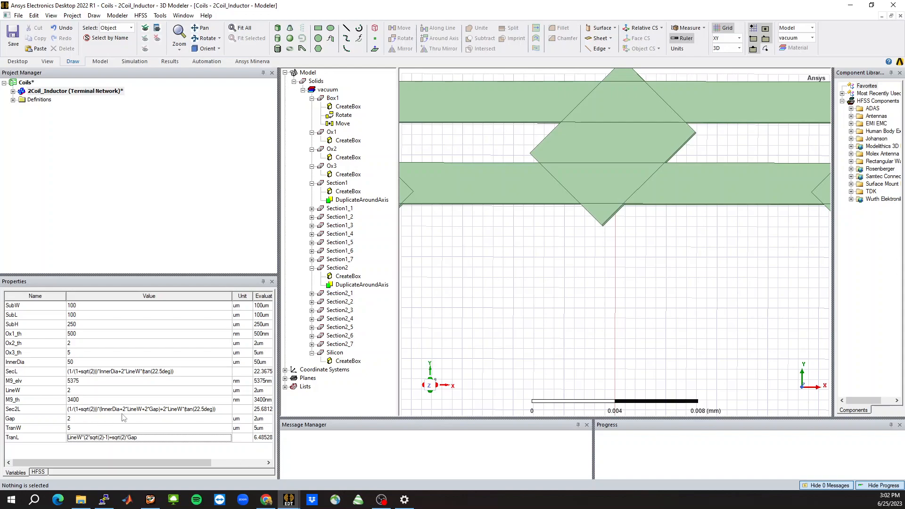
Copy the TranL expression into the value of the design variable TranW
{"action": "left_click", "coordinate": [121, 438]}
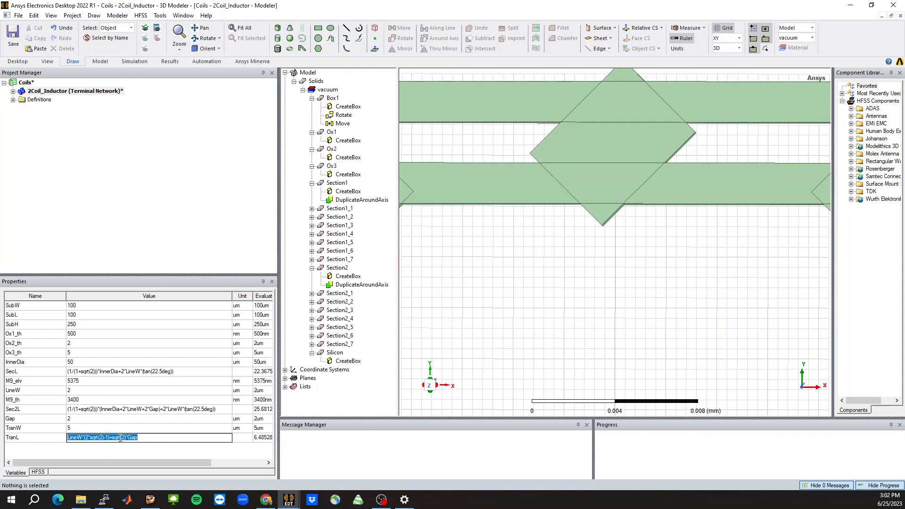
{"action": "key", "text": "ctrl+c"}
{"action": "left_click", "coordinate": [117, 430]}
{"action": "key", "text": "ctrl+v"}
{"action": "key", "text": "Return"}
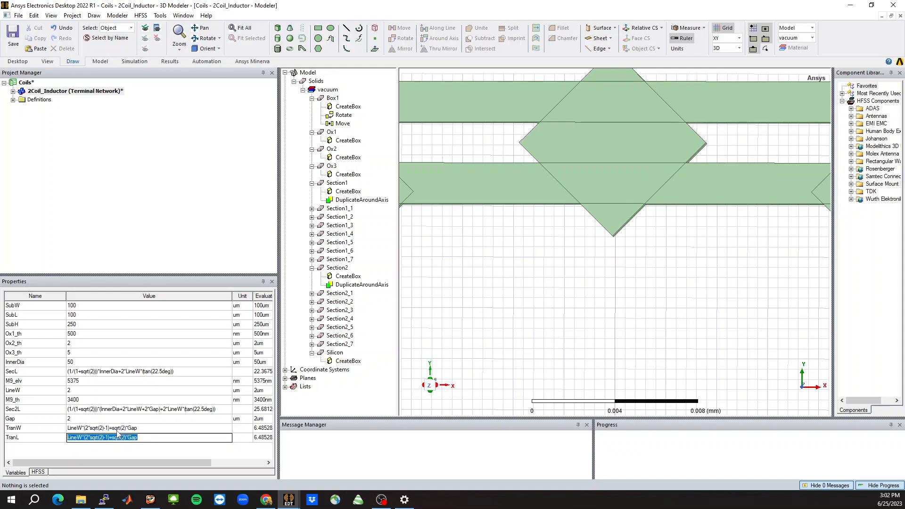
Set the design variable TranW to LineW, leaving the TranL expression as it is
{"action": "type", "text": "L"}
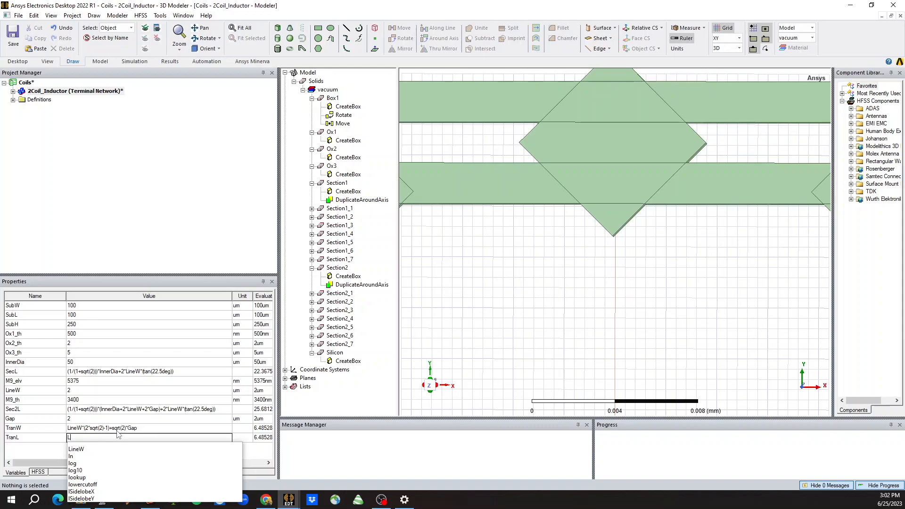
{"action": "key", "text": "Escape"}
{"action": "left_click", "coordinate": [117, 429]}
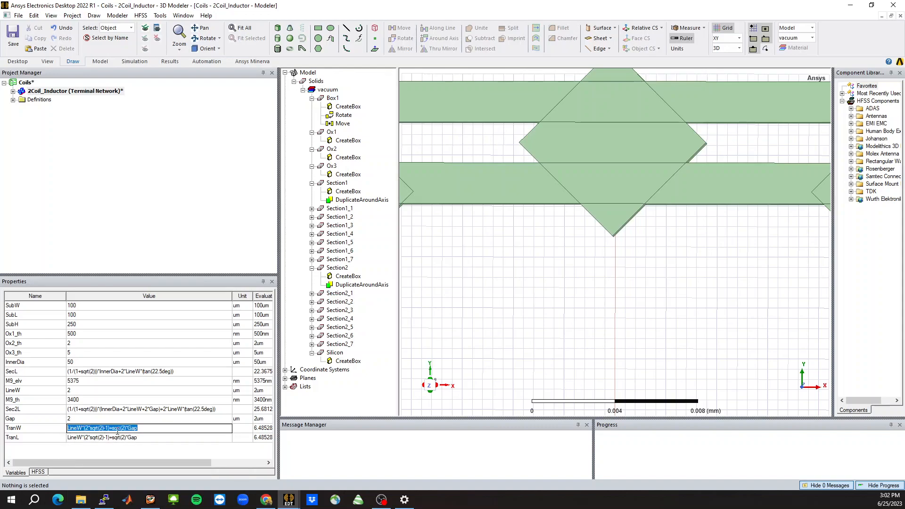
{"action": "type", "text": "LineW"}
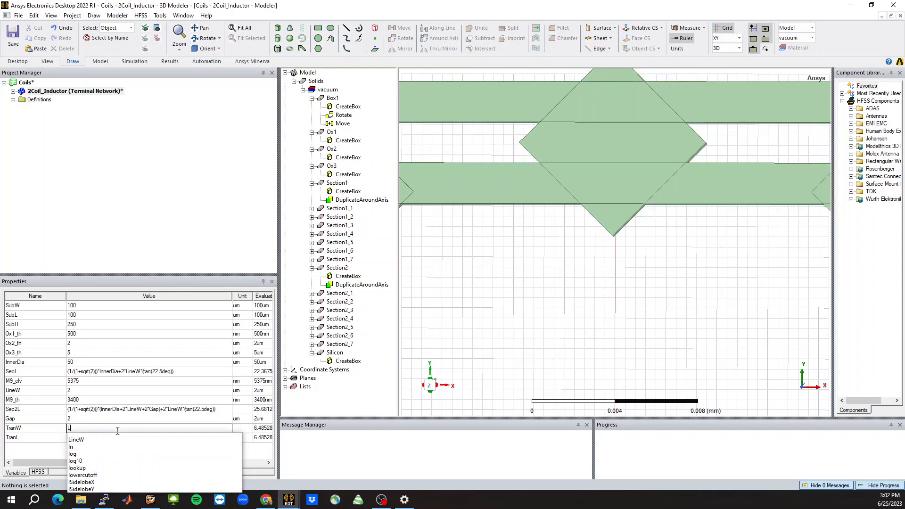
{"action": "key", "text": "Return"}
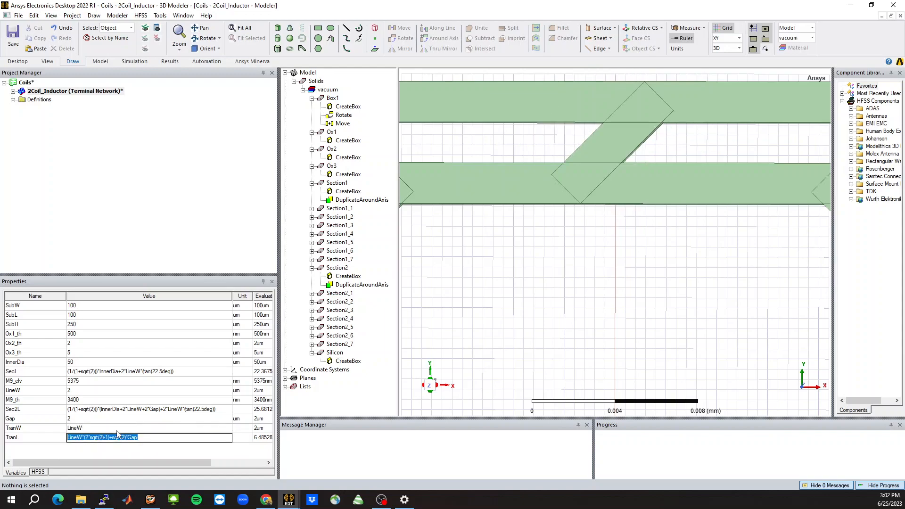
{"action": "left_click", "coordinate": [573, 323]}
{"action": "middle_click_drag", "start_coordinate": [543, 247], "coordinate": [545, 247]}
{"action": "scroll", "coordinate": [511, 297], "scroll_direction": "down", "scroll_amount": 3}
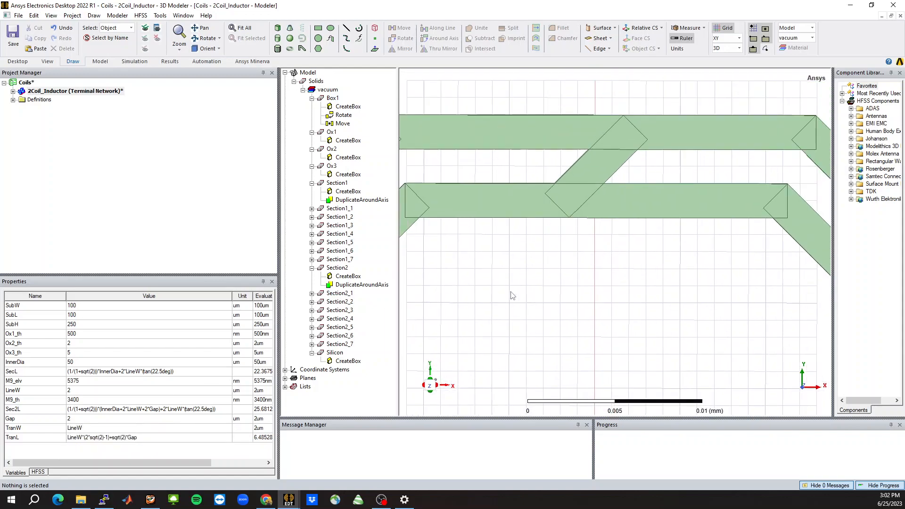
{"action": "scroll", "coordinate": [621, 115], "scroll_direction": "up", "scroll_amount": 5}
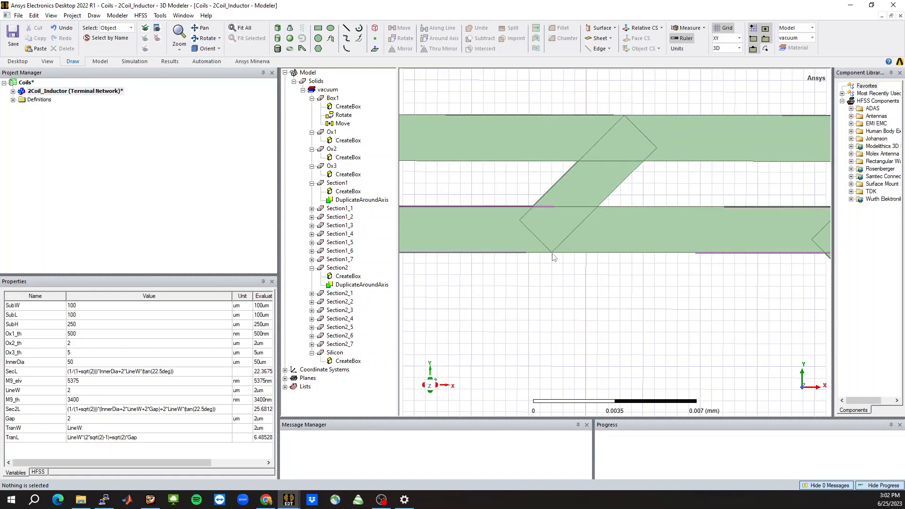
Duplicate the diagonal transition box and set the copy's rotation angle about Z to 45 deg so the two boxes cross
{"action": "scroll", "coordinate": [552, 258], "scroll_direction": "up", "scroll_amount": 5}
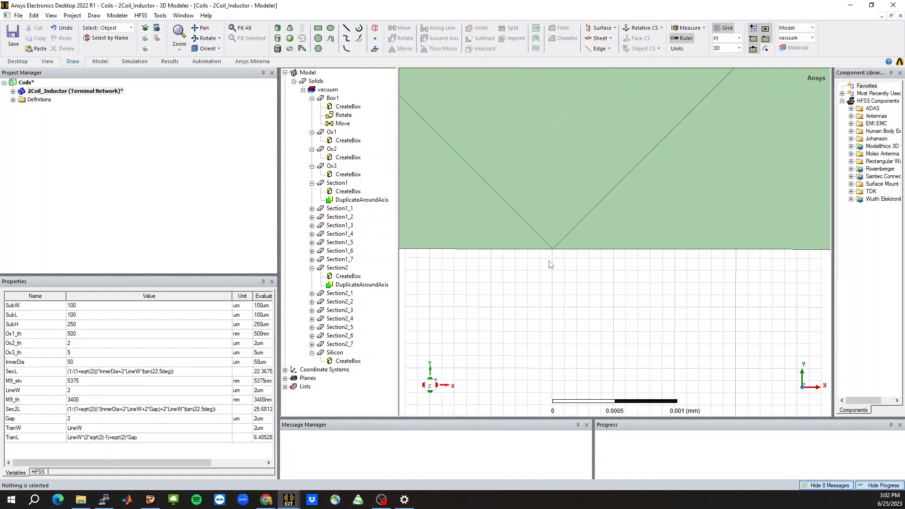
{"action": "scroll", "coordinate": [551, 260], "scroll_direction": "down", "scroll_amount": 5}
{"action": "left_click", "coordinate": [552, 229]}
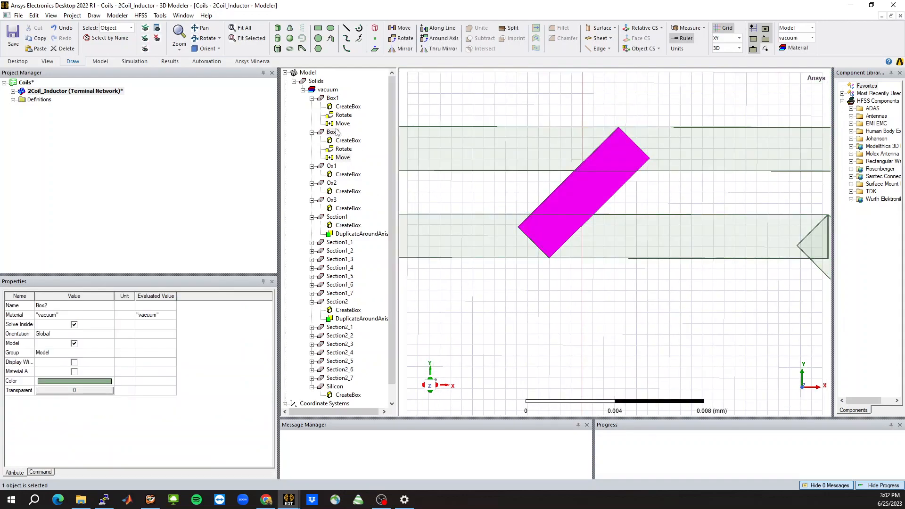
{"action": "left_click", "coordinate": [343, 149]}
{"action": "left_click", "coordinate": [60, 337]}
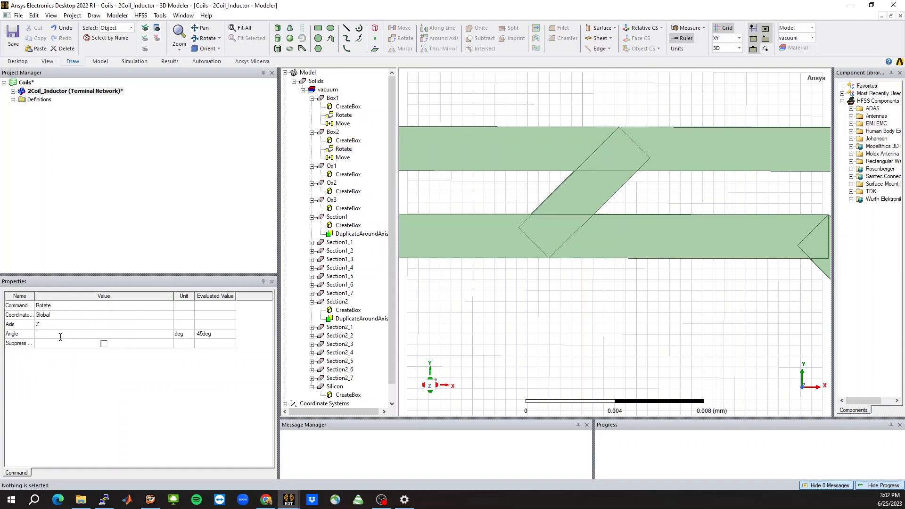
{"action": "key", "text": "Return"}
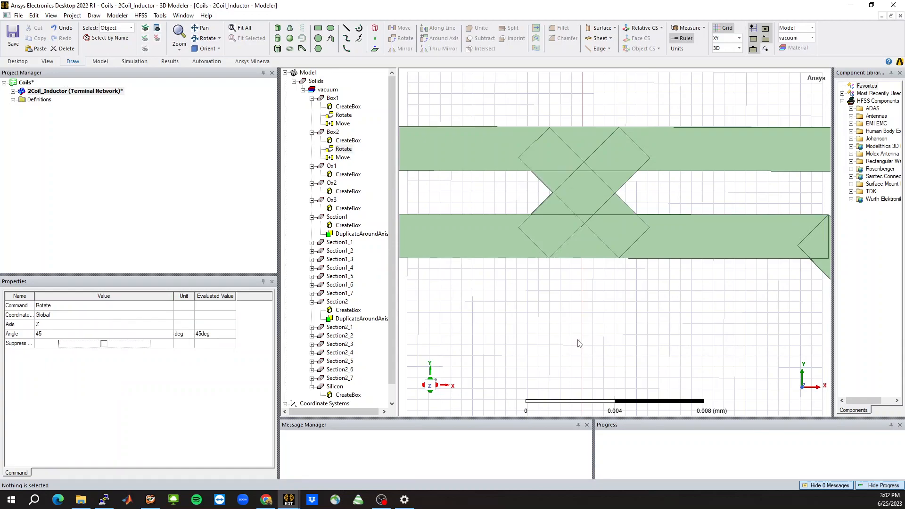
{"action": "left_click", "coordinate": [522, 307]}
{"action": "scroll", "coordinate": [525, 304], "scroll_direction": "down", "scroll_amount": 2}
{"action": "scroll", "coordinate": [607, 177], "scroll_direction": "down", "scroll_amount": 4}
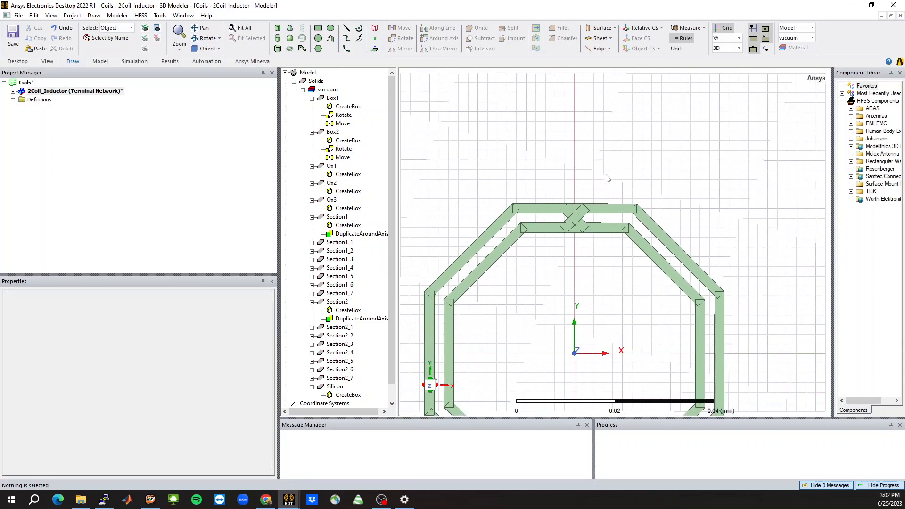
{"action": "scroll", "coordinate": [599, 183], "scroll_direction": "up", "scroll_amount": 2}
{"action": "scroll", "coordinate": [600, 183], "scroll_direction": "up", "scroll_amount": 3}
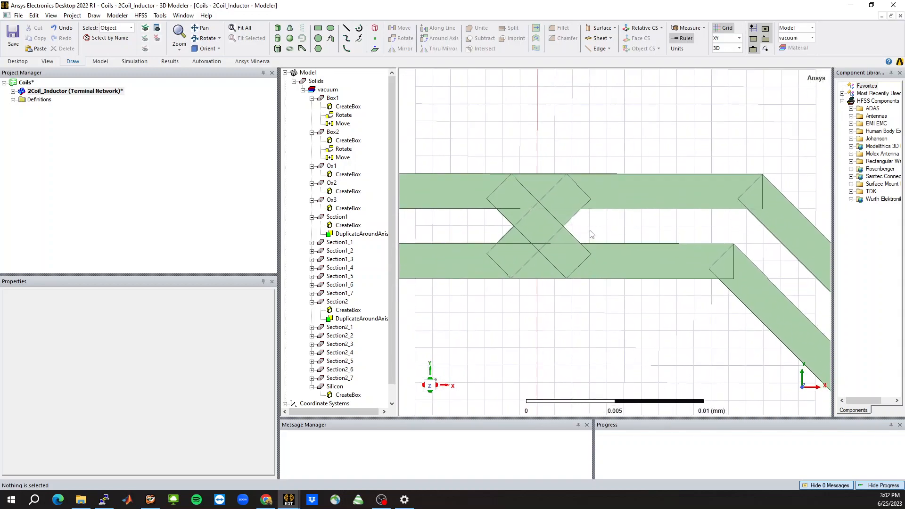
Set the design variable InnerDia to 25 um
{"action": "left_click", "coordinate": [43, 92]}
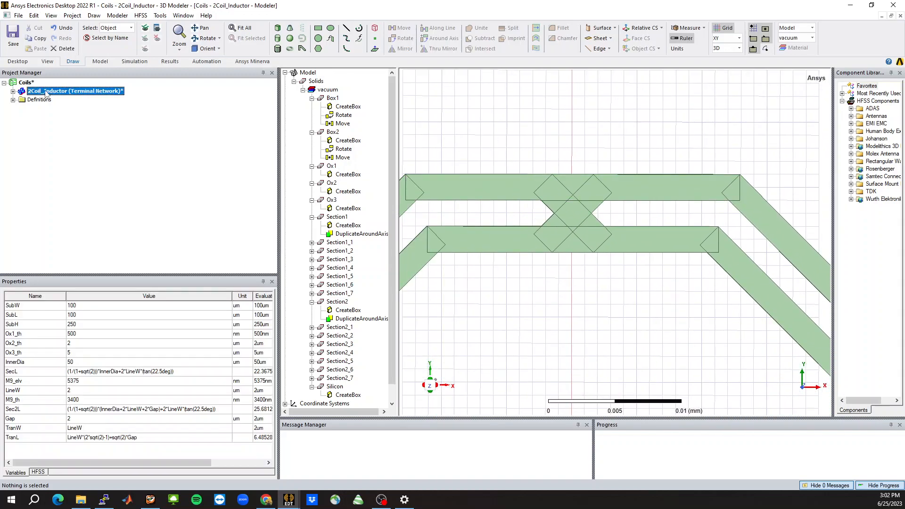
{"action": "left_click", "coordinate": [78, 362]}
{"action": "left_click", "coordinate": [78, 363]}
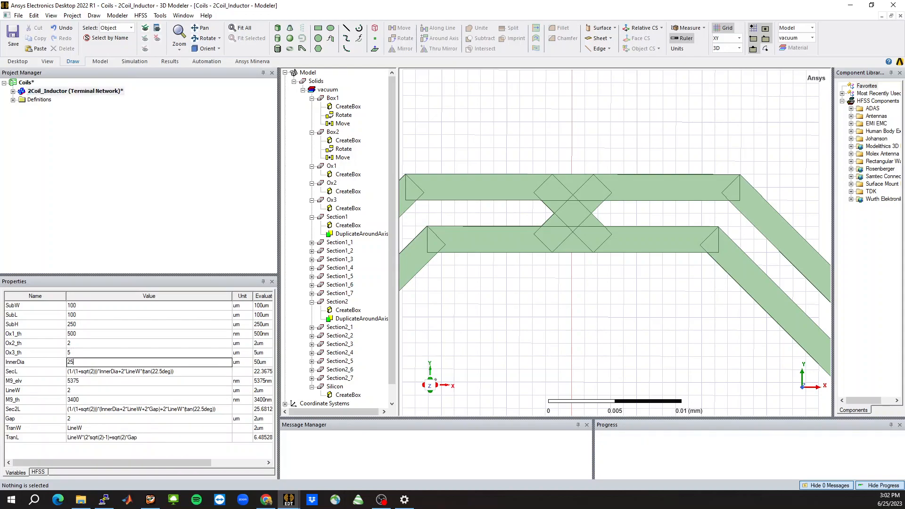
{"action": "type", "text": "25"}
{"action": "key", "text": "Return"}
Examine how the crossed transition boxes and both octagonal rings fit together at the new inner diameter
{"action": "scroll", "coordinate": [633, 240], "scroll_direction": "down", "scroll_amount": 5}
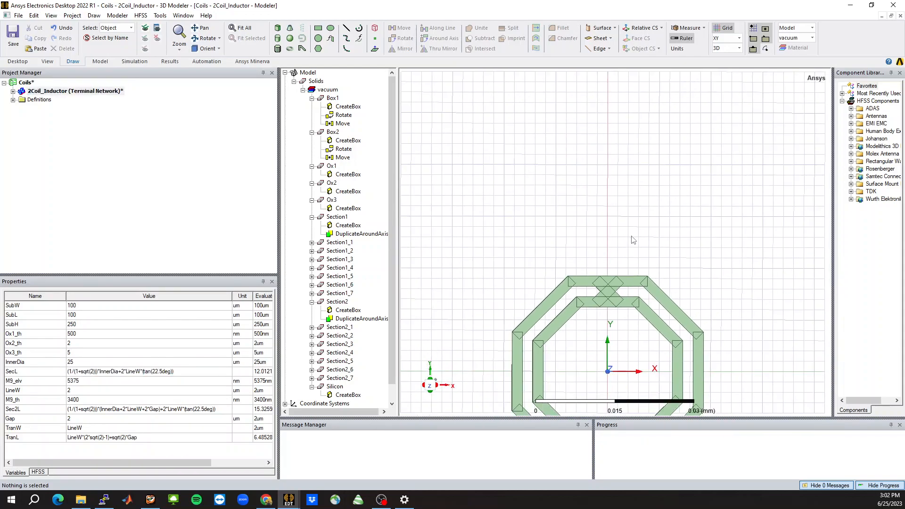
{"action": "scroll", "coordinate": [632, 237], "scroll_direction": "down", "scroll_amount": 4}
{"action": "scroll", "coordinate": [645, 383], "scroll_direction": "up", "scroll_amount": 7}
{"action": "scroll", "coordinate": [573, 114], "scroll_direction": "up", "scroll_amount": 3}
{"action": "middle_click_drag", "start_coordinate": [592, 240], "coordinate": [590, 237]}
{"action": "middle_click_drag", "start_coordinate": [606, 160], "coordinate": [605, 158]}
{"action": "scroll", "coordinate": [608, 142], "scroll_direction": "up", "scroll_amount": 2}
{"action": "scroll", "coordinate": [515, 297], "scroll_direction": "down", "scroll_amount": 2}
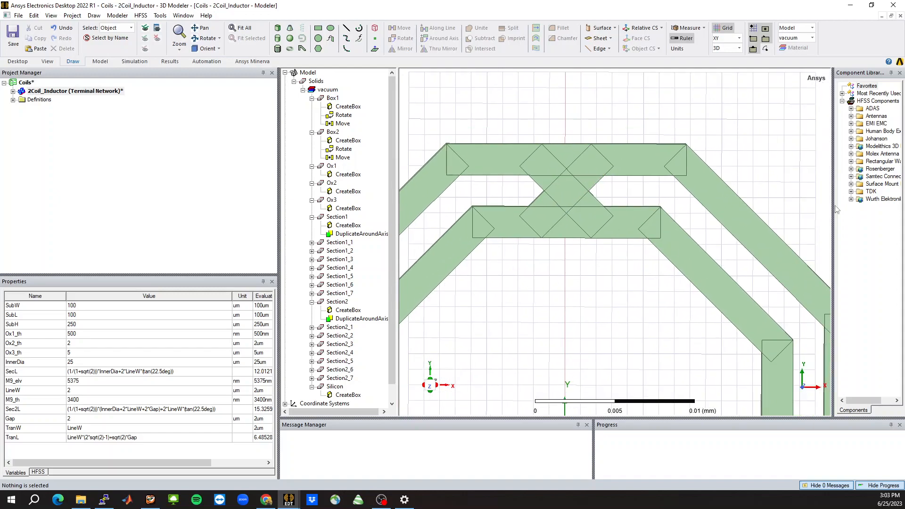
Draw a box over the crossing of the transition strips, about 0.0032 by 0.006 mm and about 0.079 mm high
{"action": "left_click", "coordinate": [278, 28]}
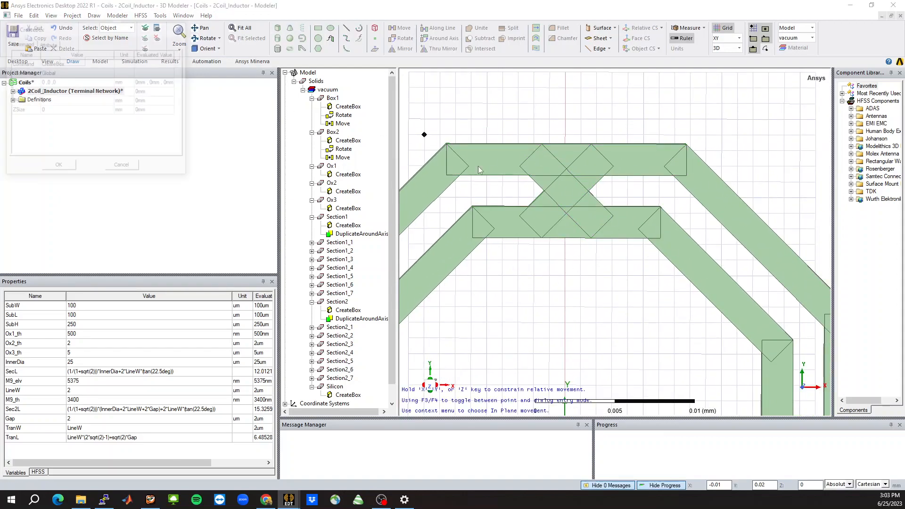
{"action": "left_click", "coordinate": [542, 145]}
{"action": "left_click", "coordinate": [590, 238]}
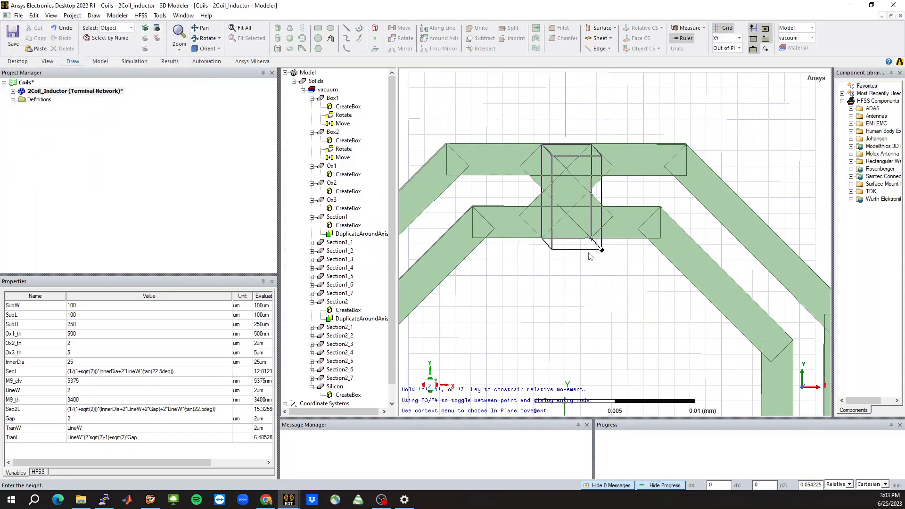
{"action": "left_click", "coordinate": [591, 255]}
{"action": "left_click", "coordinate": [584, 288]}
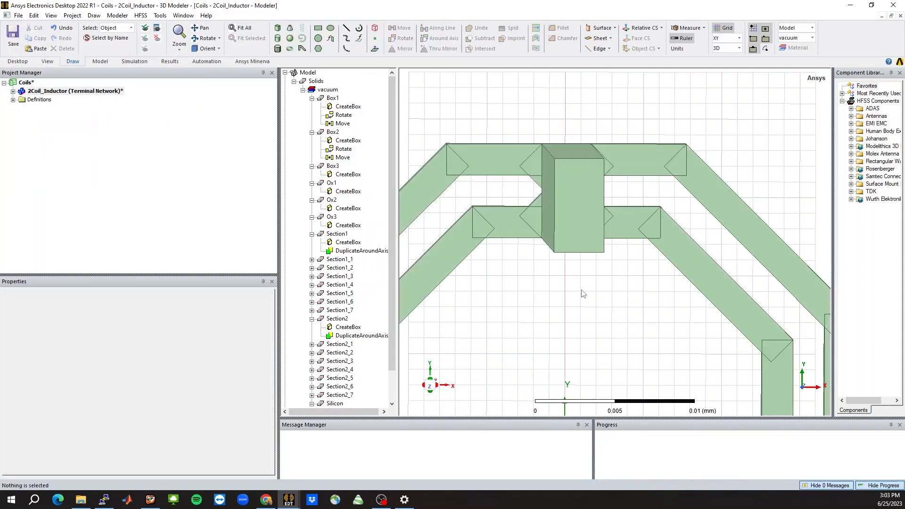
Set the new box's position to -(TranL/2/sqrt(2)-TranW/(2*sqrt(2))), InnerDia/2, M9_elv
{"action": "left_click", "coordinate": [565, 249]}
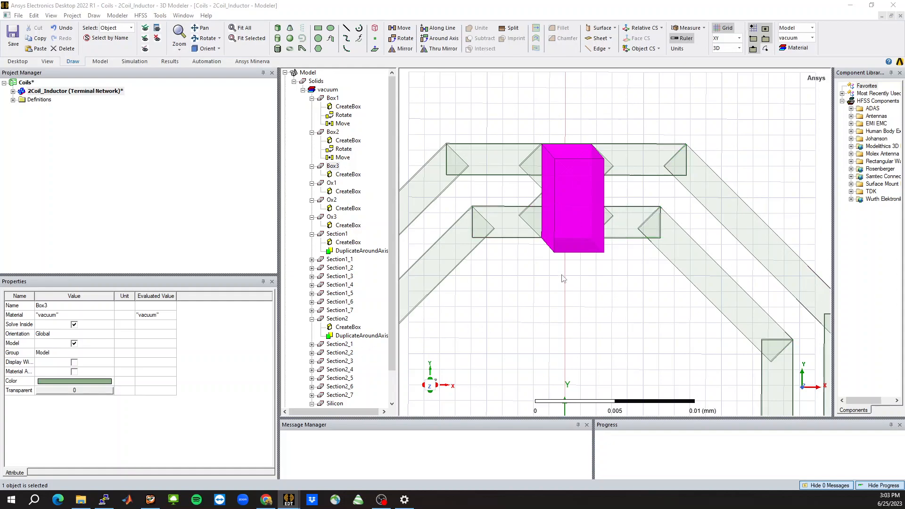
{"action": "left_click", "coordinate": [348, 176]}
{"action": "left_click", "coordinate": [133, 325]}
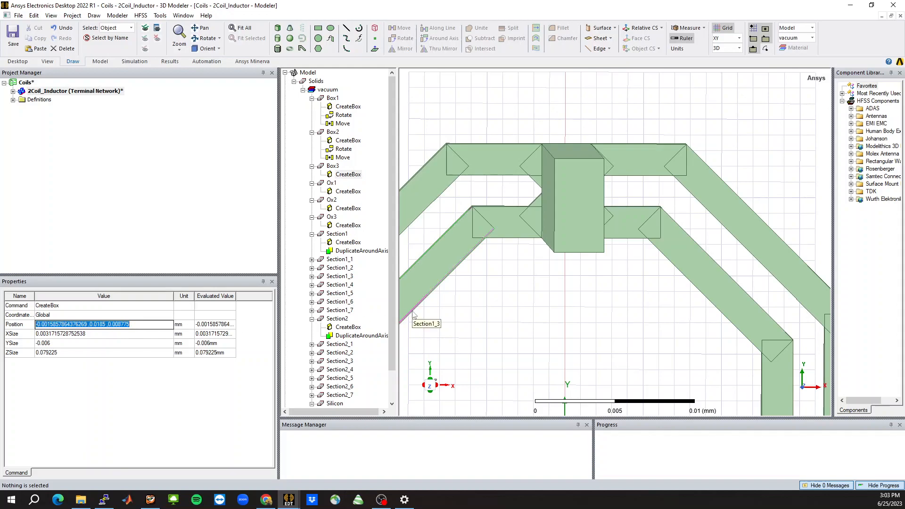
{"action": "type", "text": "-(Tran"}
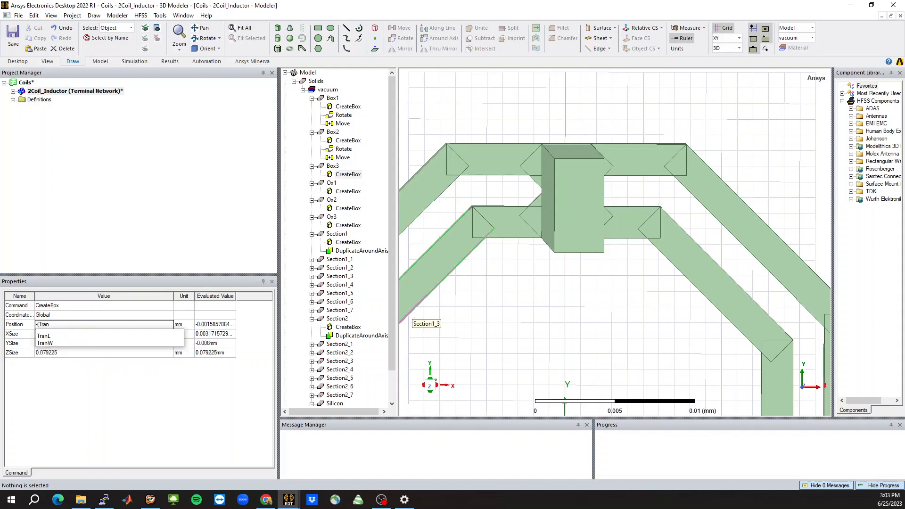
{"action": "type", "text": "L/2"}
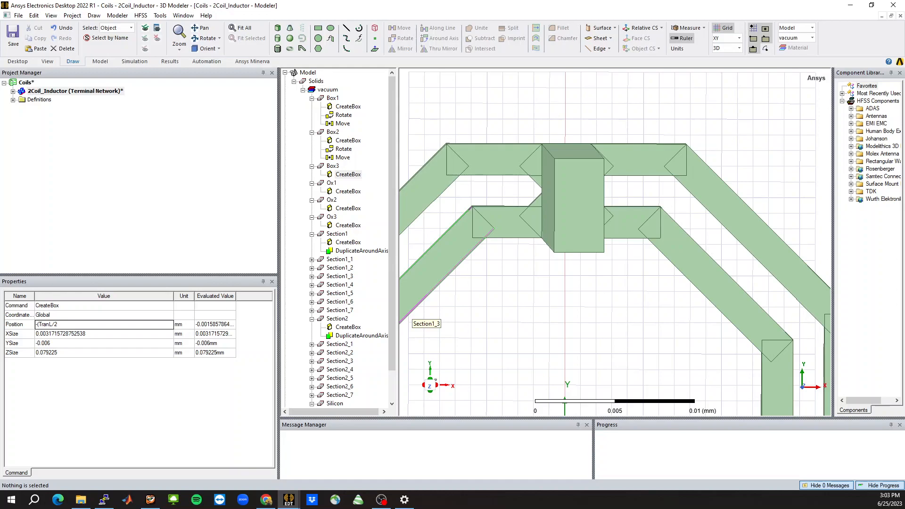
{"action": "type", "text": "/s"}
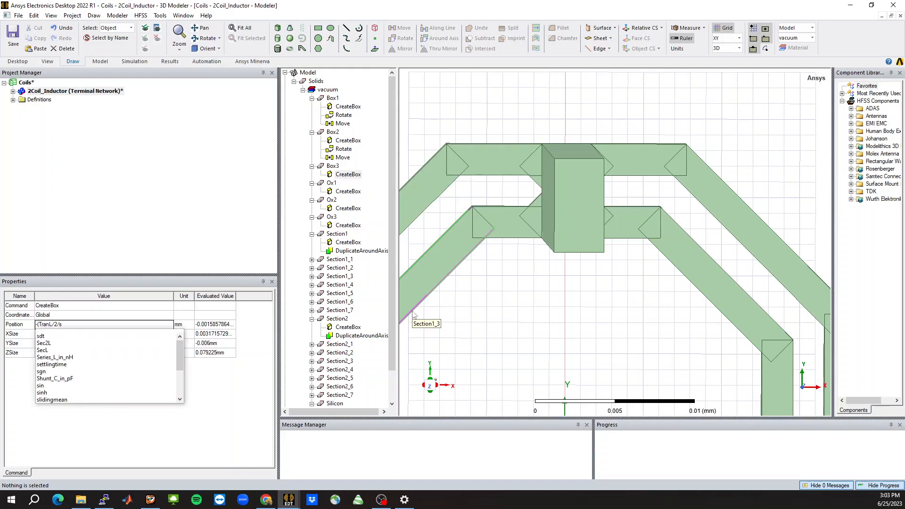
{"action": "type", "text": "qrt("}
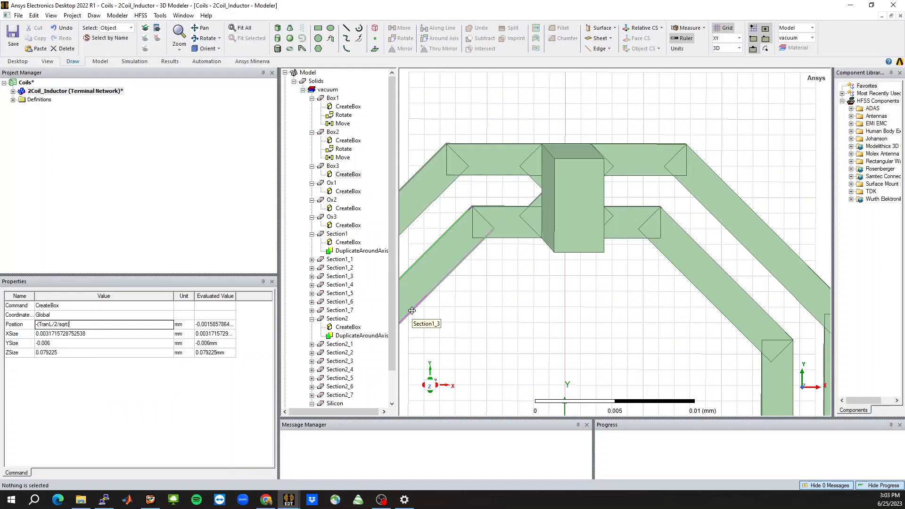
{"action": "type", "text": "2)-TranW"}
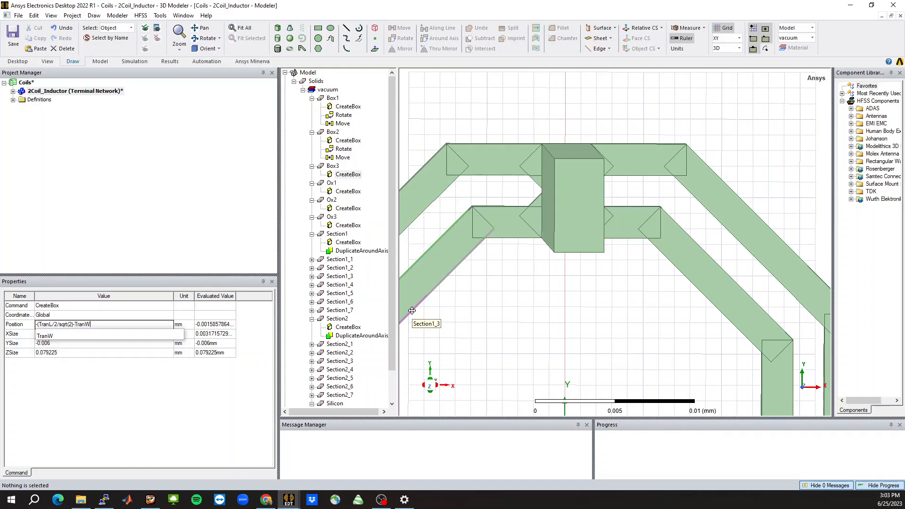
{"action": "type", "text": "/(2"}
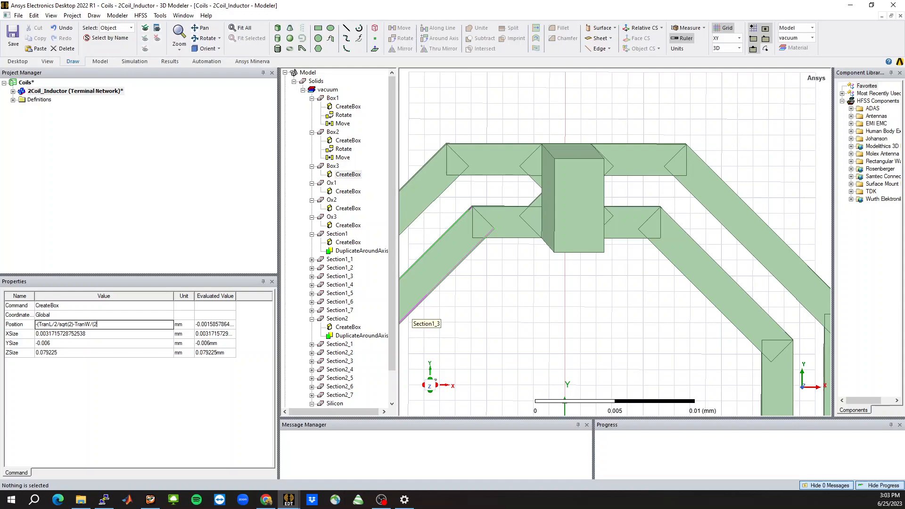
{"action": "type", "text": "*sqrt(2))),InnerDia/2,M9_elv"}
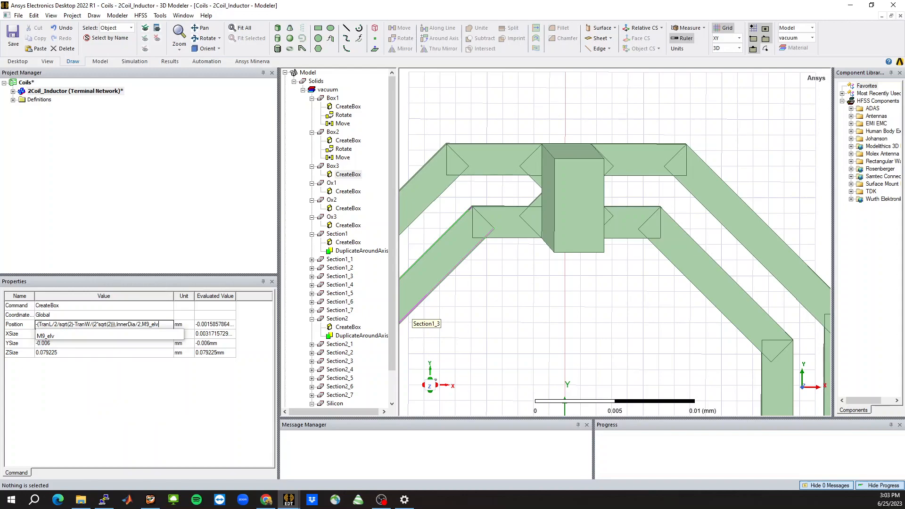
{"action": "key", "text": "Tab"}
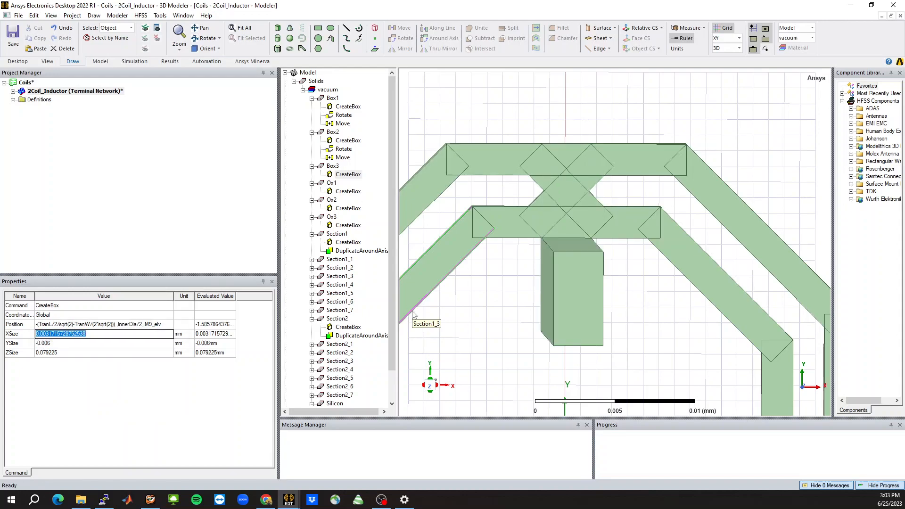
Set the new box's X size to the expression TranL/(sqrt(2))-TranW/(sqrt(2)), with every parenthesis matched
{"action": "type", "text": "Tran"}
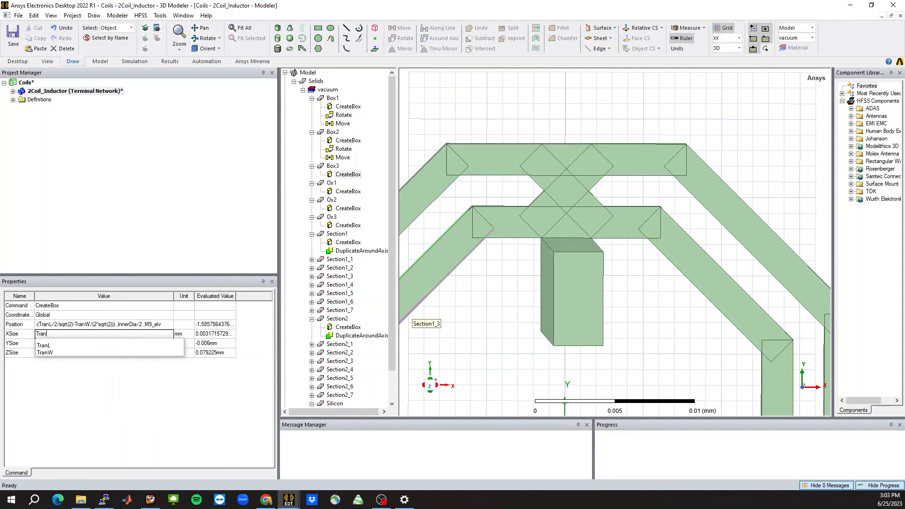
{"action": "type", "text": "L/"}
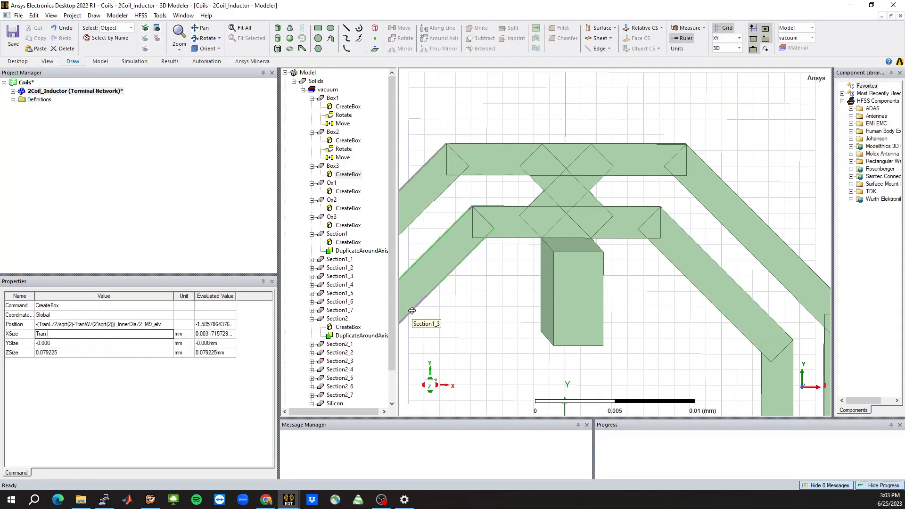
{"action": "type", "text": "(sqr"}
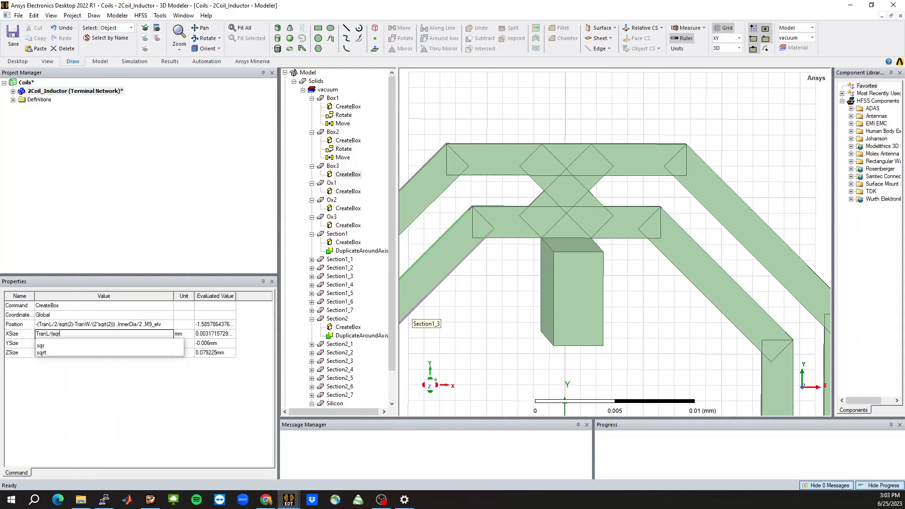
{"action": "type", "text": "t(2)-Tr"}
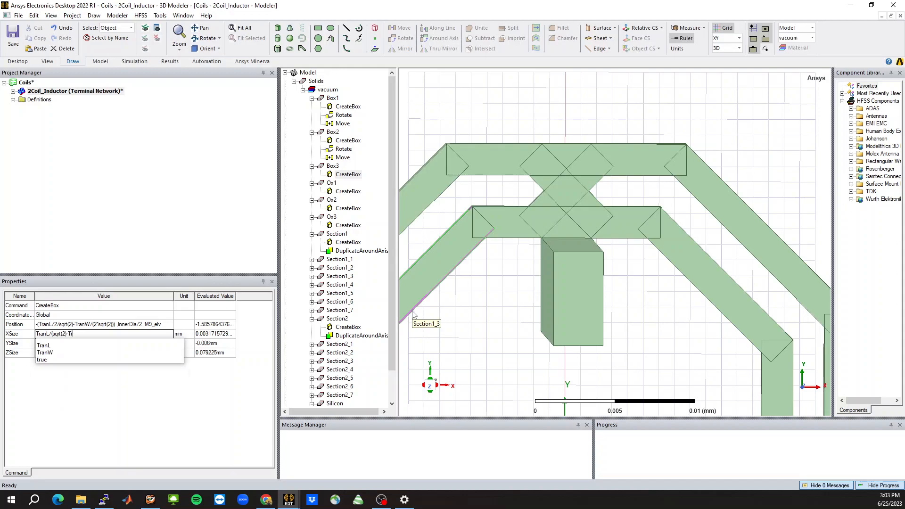
{"action": "type", "text": "anW/(sqrt"}
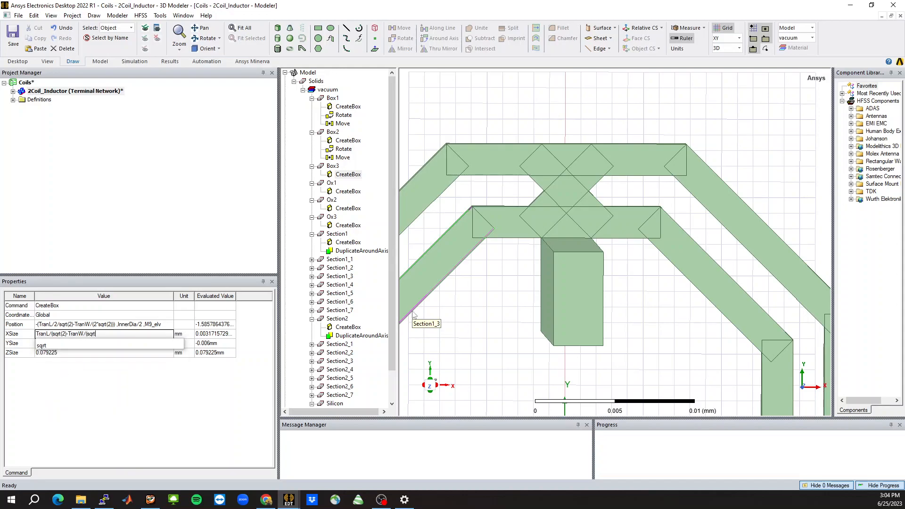
{"action": "type", "text": "(2"}
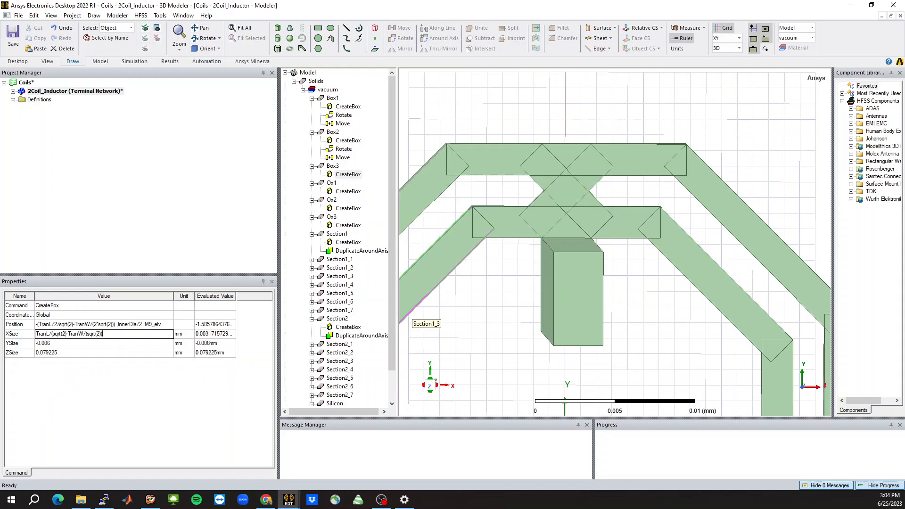
{"action": "type", "text": "))"}
{"action": "key", "text": "Return"}
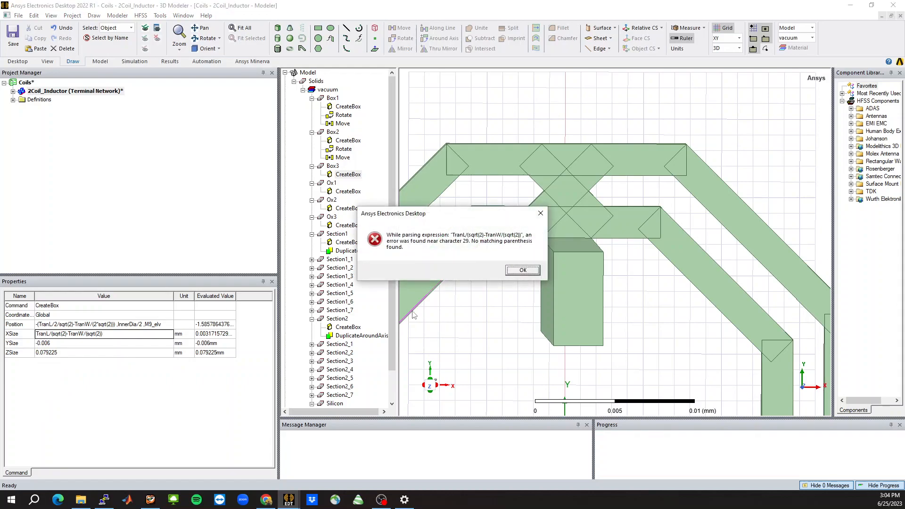
{"action": "key", "text": "Return"}
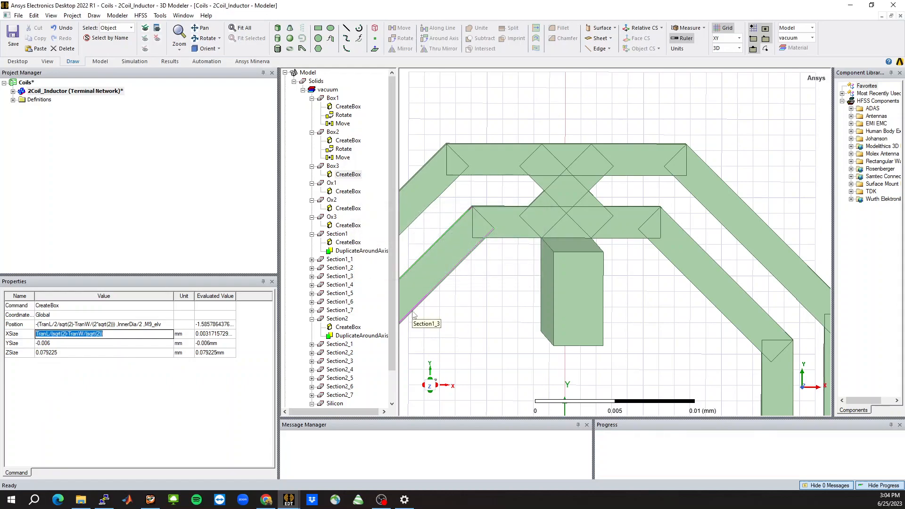
{"action": "key", "text": "End"}
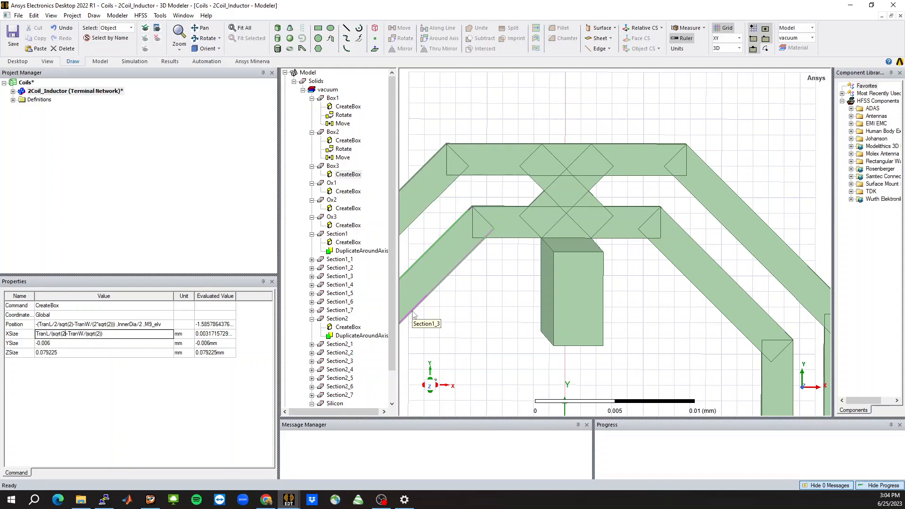
{"action": "key", "text": "Tab"}
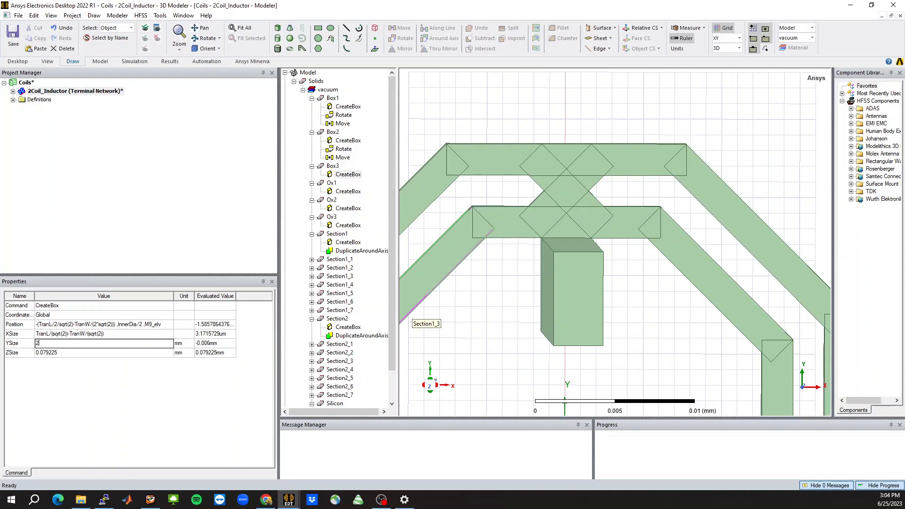
Set the new box's Y size to 2*LineW+Gap and its Z size to M9_th
{"action": "type", "text": "2*LineW+Gap"}
{"action": "key", "text": "Tab"}
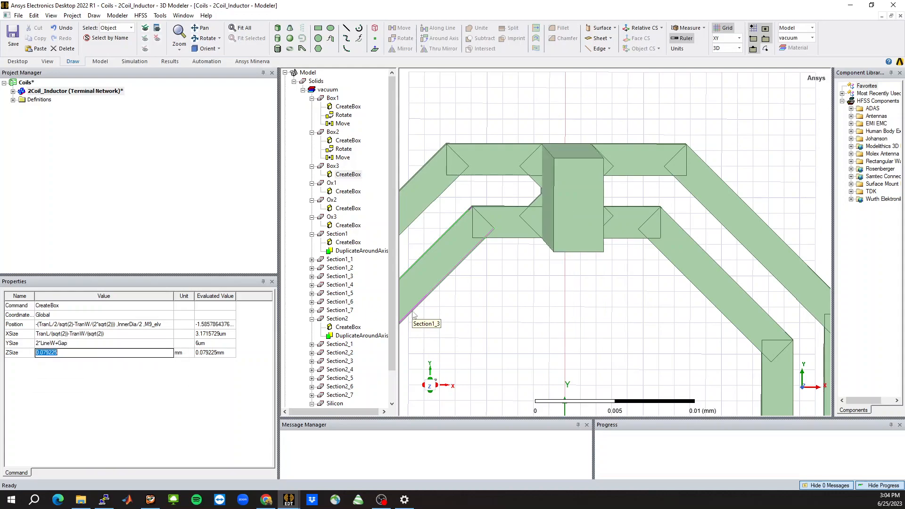
{"action": "type", "text": "M9_th"}
{"action": "key", "text": "Tab"}
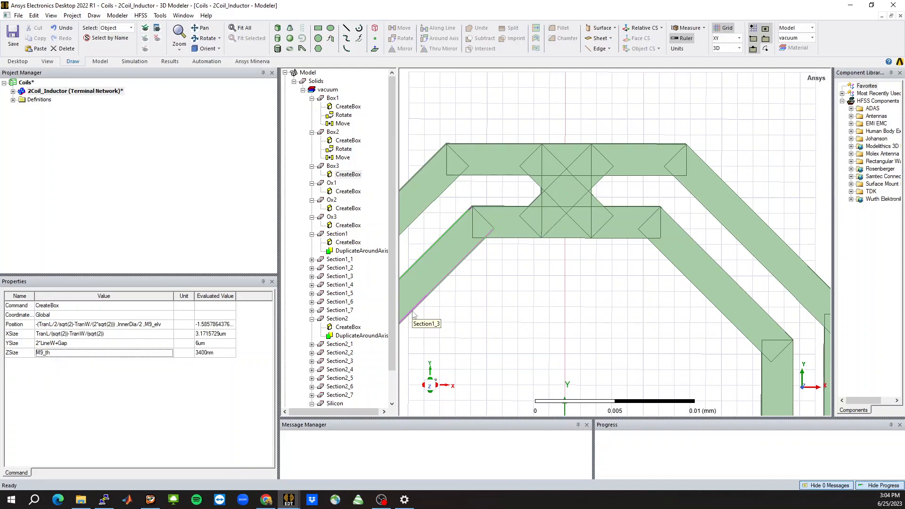
Inspect how the new box lines up with the crossed transition strips and the two upper ring segments
{"action": "left_click", "coordinate": [547, 315]}
{"action": "middle_click_drag", "start_coordinate": [573, 271], "coordinate": [551, 269]}
{"action": "scroll", "coordinate": [632, 137], "scroll_direction": "up", "scroll_amount": 4}
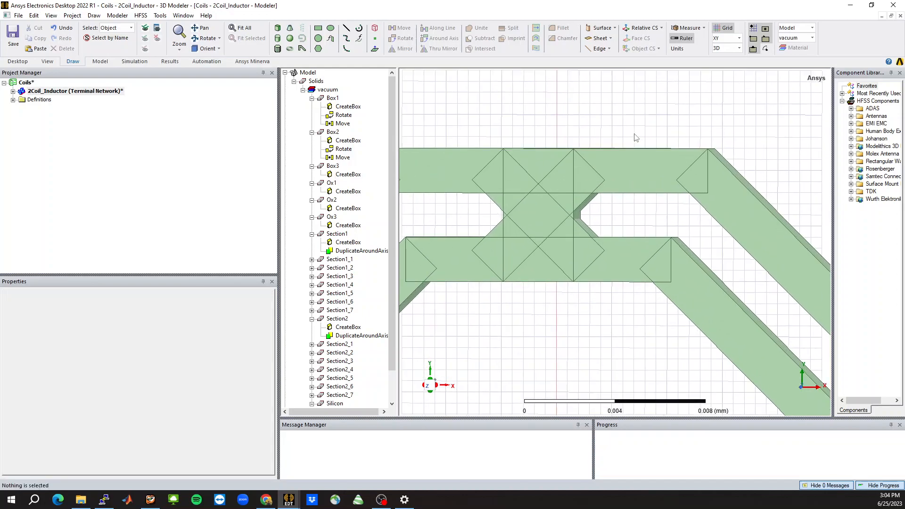
{"action": "scroll", "coordinate": [505, 240], "scroll_direction": "up", "scroll_amount": 1}
{"action": "middle_click_drag", "start_coordinate": [505, 240], "coordinate": [513, 239]}
{"action": "scroll", "coordinate": [503, 167], "scroll_direction": "up", "scroll_amount": 3}
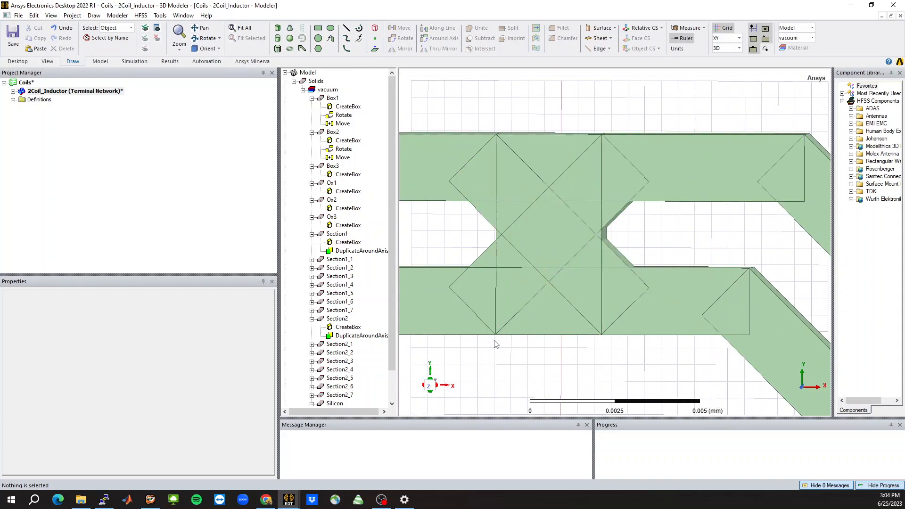
{"action": "scroll", "coordinate": [592, 166], "scroll_direction": "down", "scroll_amount": 3}
{"action": "middle_click_drag", "start_coordinate": [590, 171], "coordinate": [585, 181]}
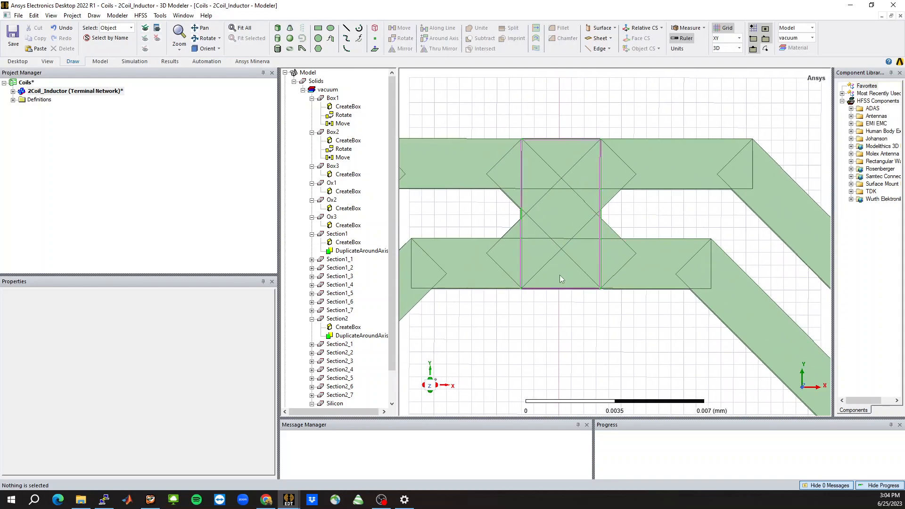
Subtract Box3 from the two upper ring segments Section1_2 and Section2_2, without cloning the tool object
{"action": "left_click", "coordinate": [462, 167]}
{"action": "left_click", "coordinate": [469, 258], "text": "ctrl"}
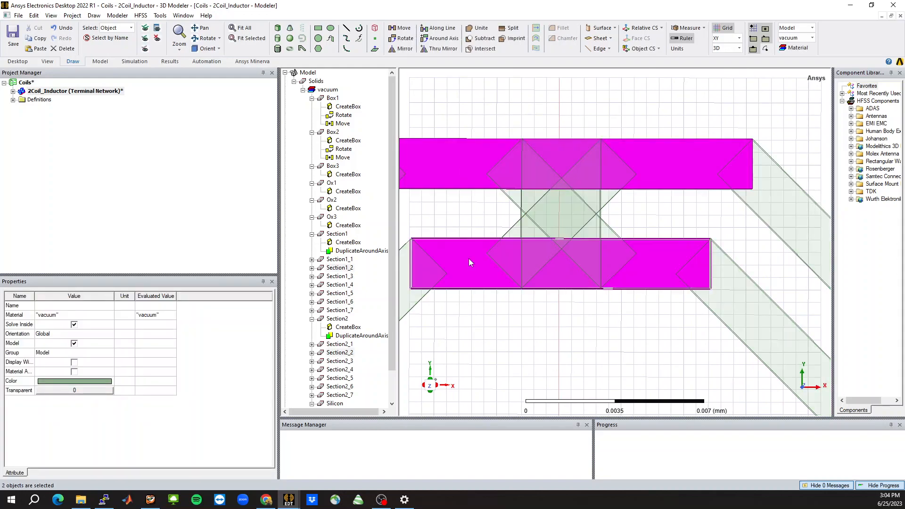
{"action": "middle_click_drag", "start_coordinate": [493, 329], "coordinate": [561, 155]}
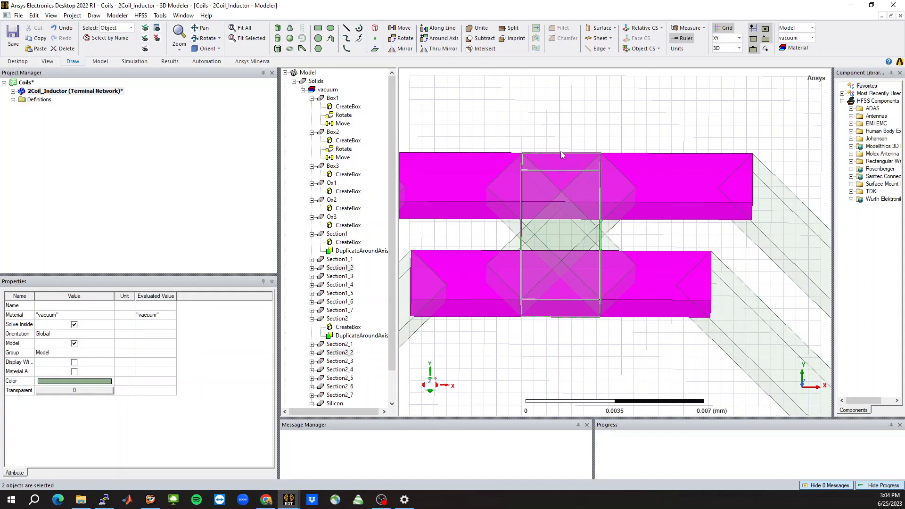
{"action": "left_click", "coordinate": [561, 155], "text": "ctrl"}
{"action": "left_click", "coordinate": [482, 38]}
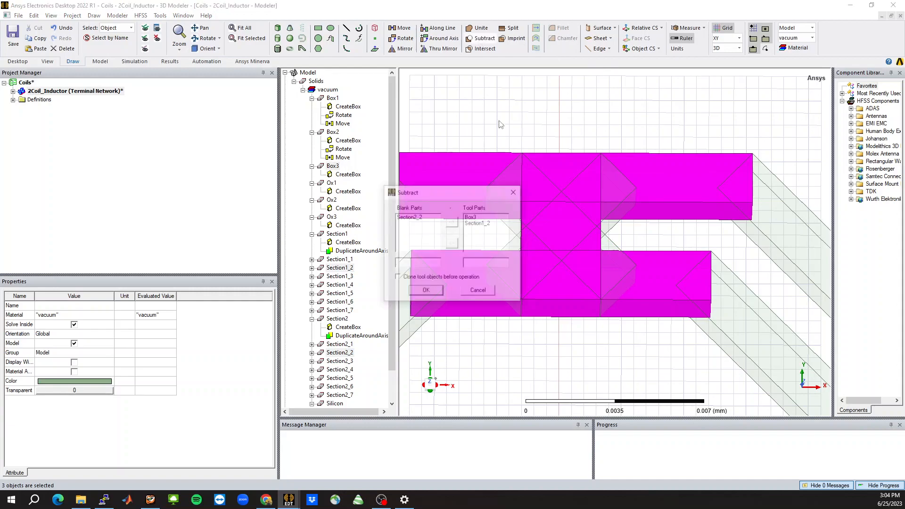
{"action": "left_click", "coordinate": [486, 223]}
{"action": "left_click", "coordinate": [453, 244]}
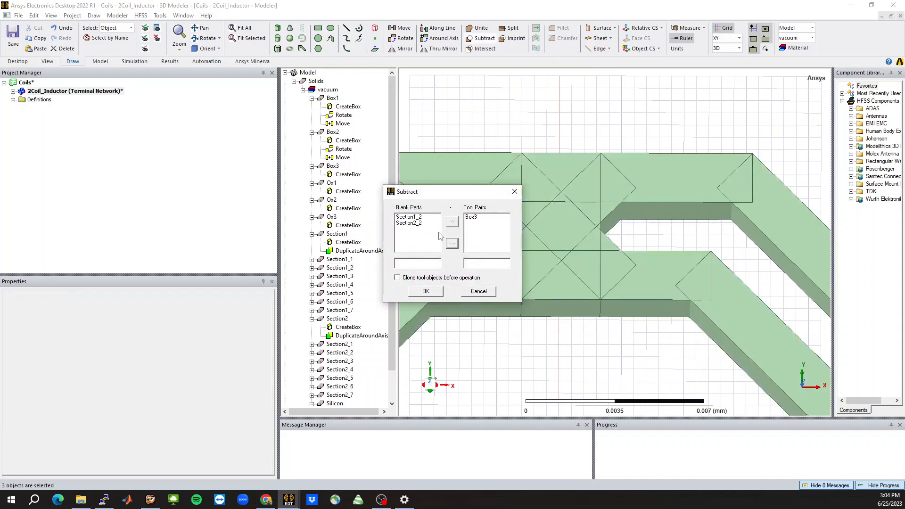
{"action": "left_click", "coordinate": [471, 217]}
{"action": "left_click", "coordinate": [409, 217]}
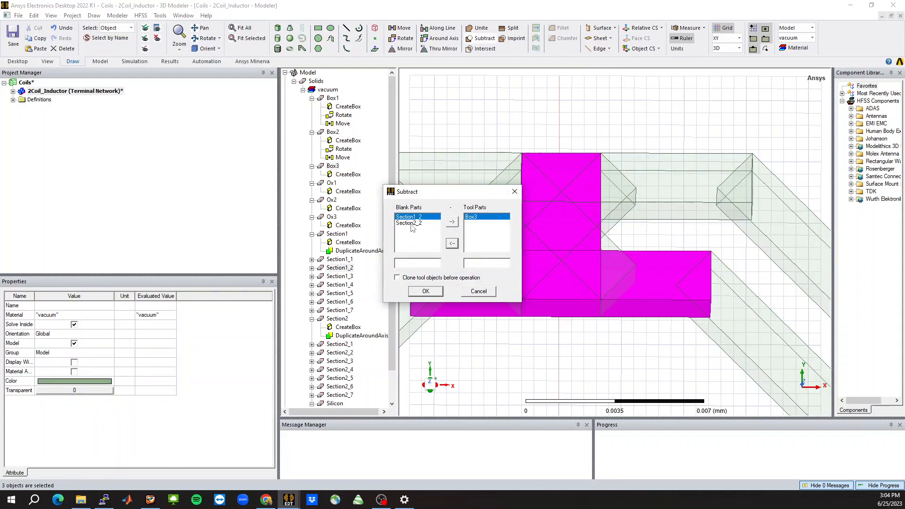
{"action": "left_click", "coordinate": [408, 223]}
{"action": "left_click", "coordinate": [424, 296]}
{"action": "left_click", "coordinate": [557, 376]}
Examine the opened crossing and the cut ends of the ring segments from above and at an angle
{"action": "scroll", "coordinate": [569, 247], "scroll_direction": "down", "scroll_amount": 3}
{"action": "middle_click_drag", "start_coordinate": [569, 309], "coordinate": [568, 324]}
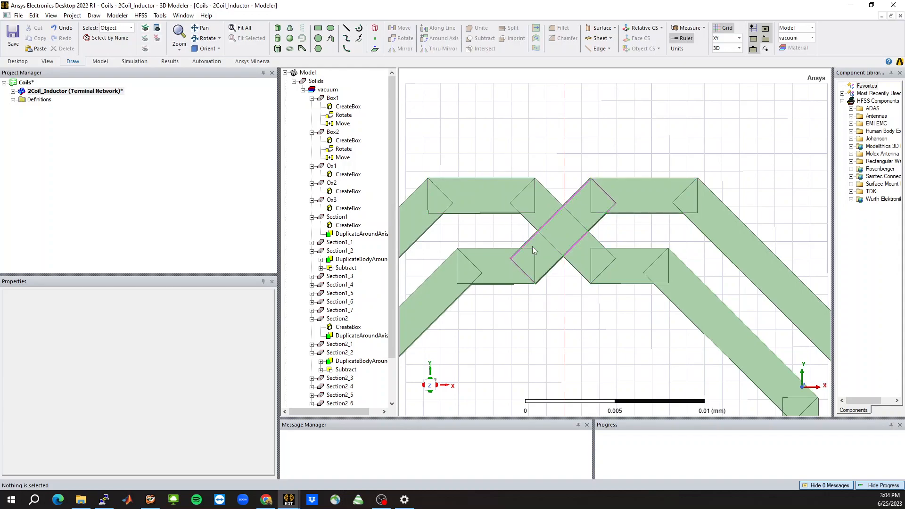
{"action": "middle_click_drag", "start_coordinate": [528, 251], "coordinate": [523, 210]}
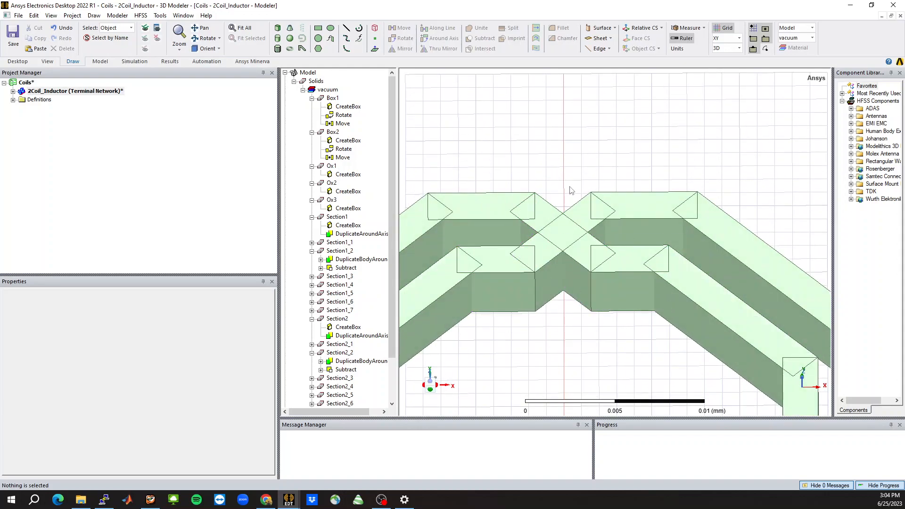
{"action": "middle_click_drag", "start_coordinate": [572, 186], "coordinate": [568, 226]}
{"action": "scroll", "coordinate": [551, 150], "scroll_direction": "up", "scroll_amount": 4}
{"action": "scroll", "coordinate": [596, 174], "scroll_direction": "down", "scroll_amount": 2}
{"action": "middle_click_drag", "start_coordinate": [593, 190], "coordinate": [545, 198]}
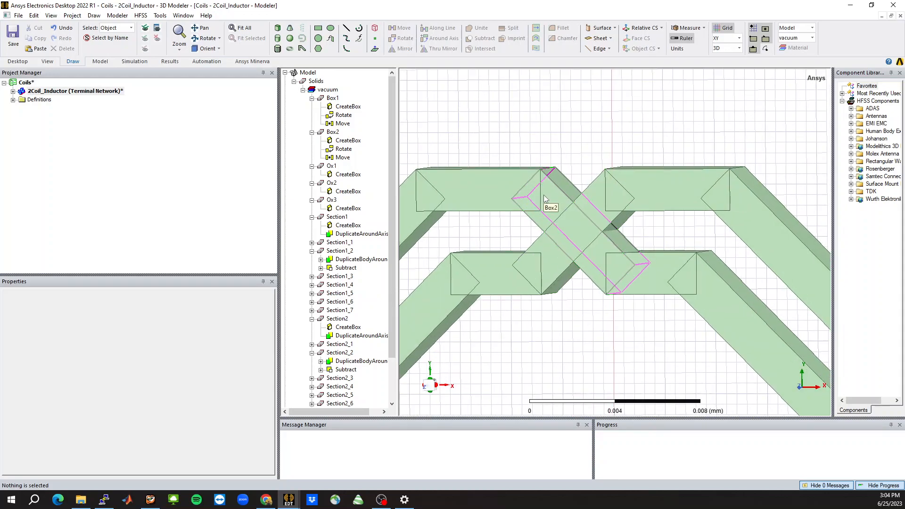
Display only the two cut ring segments Section1_2 and Section2_2 together with the diagonal strip Box2
{"action": "left_click", "coordinate": [525, 181]}
{"action": "left_click", "coordinate": [571, 191], "text": "ctrl"}
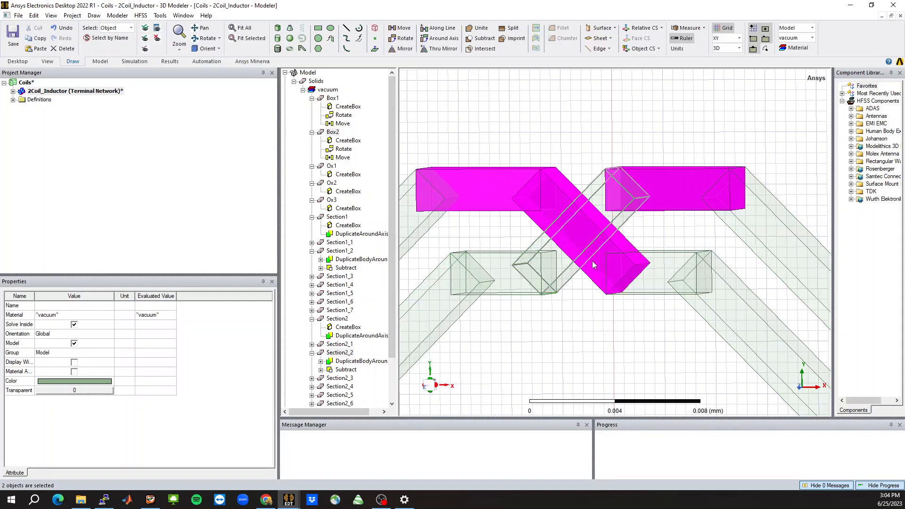
{"action": "left_click", "coordinate": [529, 290], "text": "ctrl"}
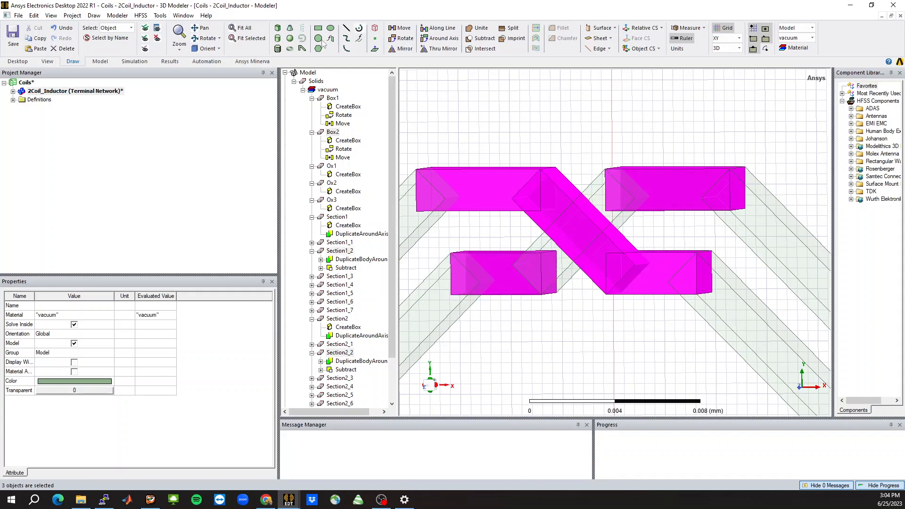
{"action": "left_click", "coordinate": [145, 49]}
{"action": "left_click", "coordinate": [499, 249]}
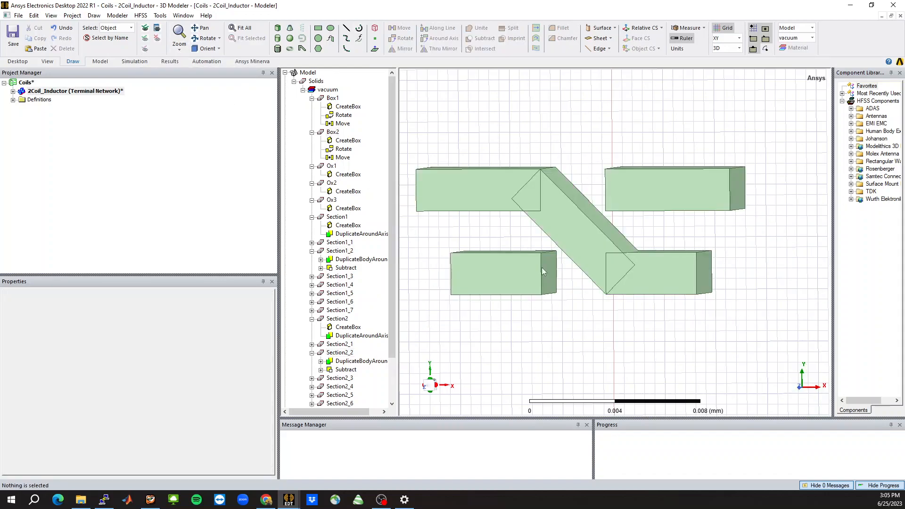
{"action": "middle_click_drag", "start_coordinate": [579, 224], "coordinate": [584, 227]}
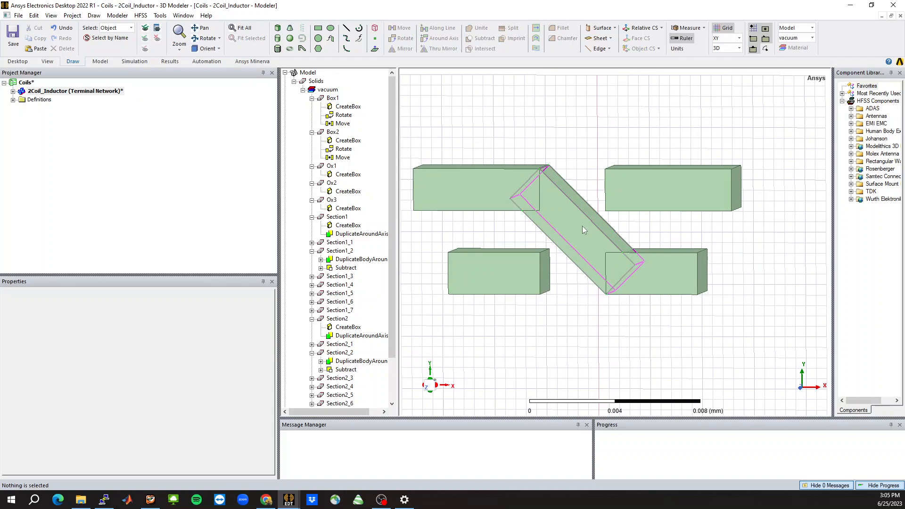
Create sheet objects from the two cut end faces of the ring segments where they meet the diagonal strip Box2
{"action": "key", "text": "f"}
{"action": "left_click", "coordinate": [543, 197]}
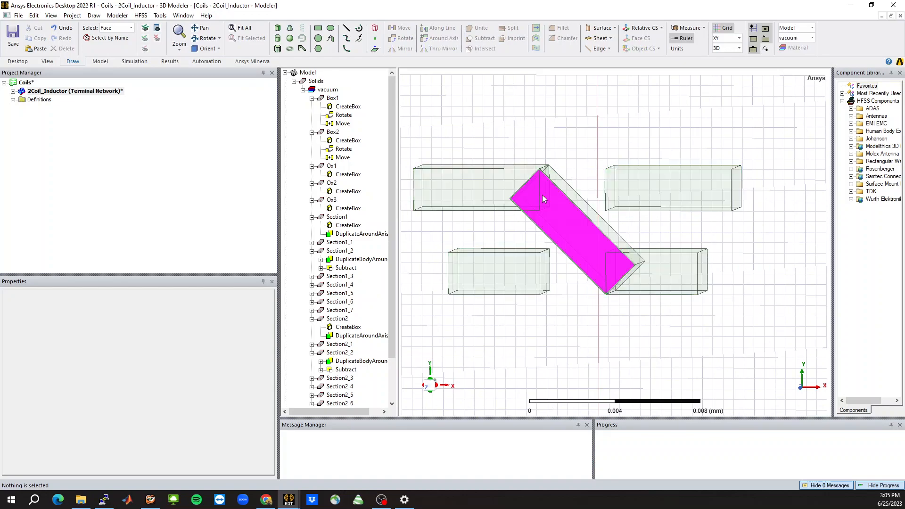
{"action": "scroll", "coordinate": [544, 198], "scroll_direction": "up", "scroll_amount": 1}
{"action": "scroll", "coordinate": [542, 194], "scroll_direction": "up", "scroll_amount": 1}
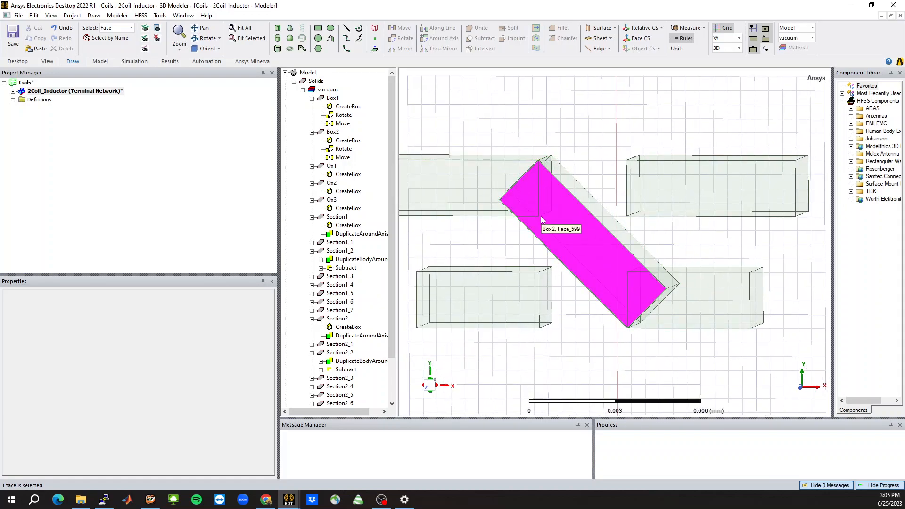
{"action": "key", "text": "b"}
{"action": "middle_click_drag", "start_coordinate": [560, 242], "coordinate": [585, 251]}
{"action": "left_click", "coordinate": [516, 282], "text": "ctrl"}
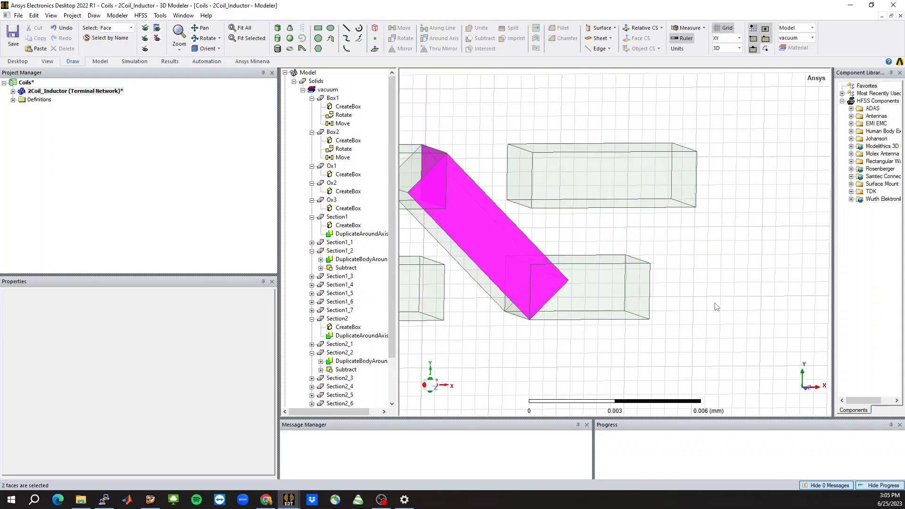
{"action": "key", "text": "b"}
{"action": "scroll", "coordinate": [770, 243], "scroll_direction": "down", "scroll_amount": 2}
{"action": "middle_click_drag", "start_coordinate": [647, 242], "coordinate": [607, 245]}
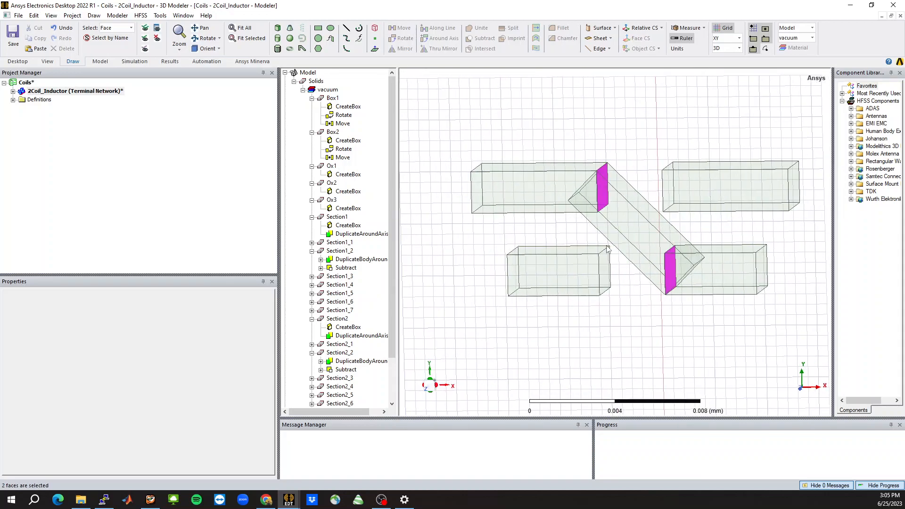
{"action": "right_click", "coordinate": [423, 144]}
{"action": "mouse_move", "coordinate": [454, 235]}
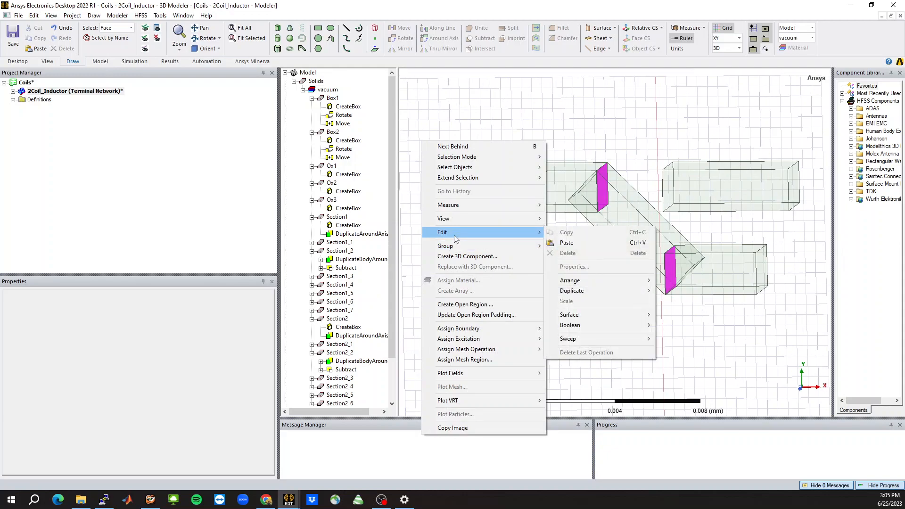
{"action": "mouse_move", "coordinate": [580, 315]}
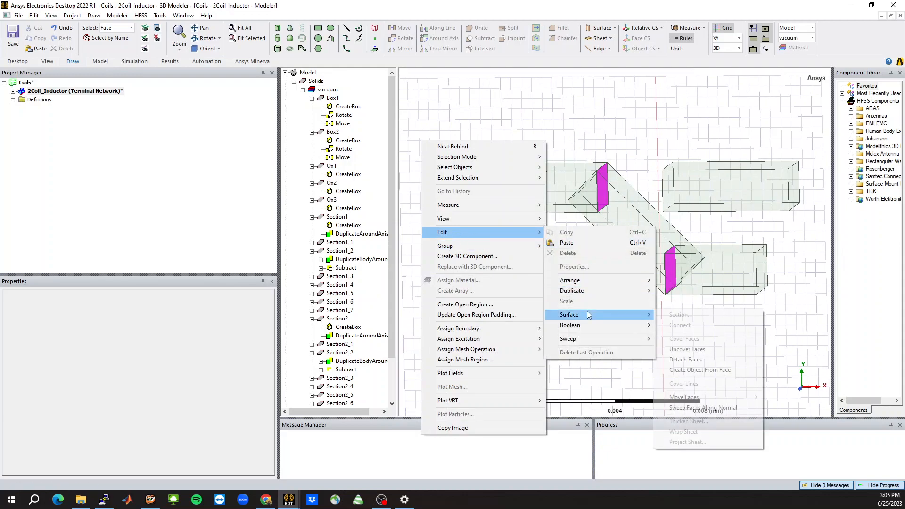
{"action": "left_click", "coordinate": [711, 371]}
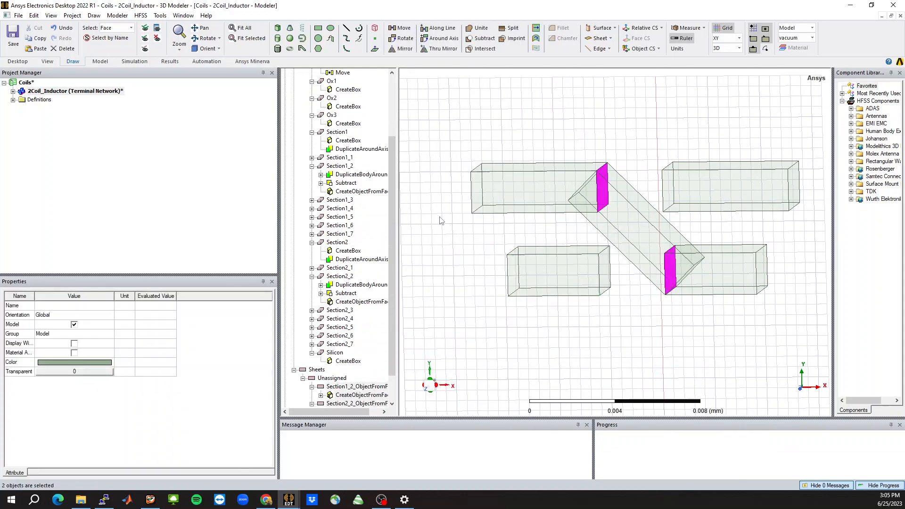
Thicken the two end-face sheets by -ViaL, defining the new length variable ViaL as 3um
{"action": "right_click", "coordinate": [453, 140]}
{"action": "mouse_move", "coordinate": [542, 228]}
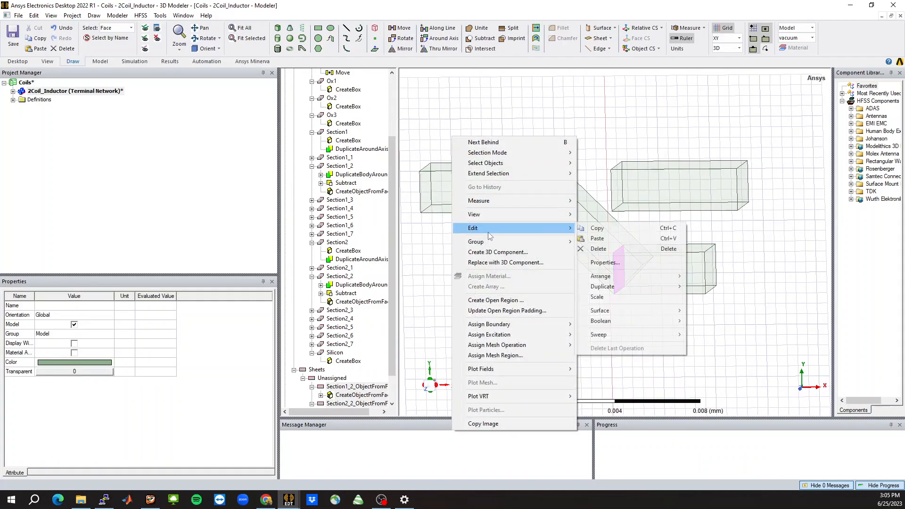
{"action": "mouse_move", "coordinate": [627, 315]}
{"action": "left_click", "coordinate": [726, 417]}
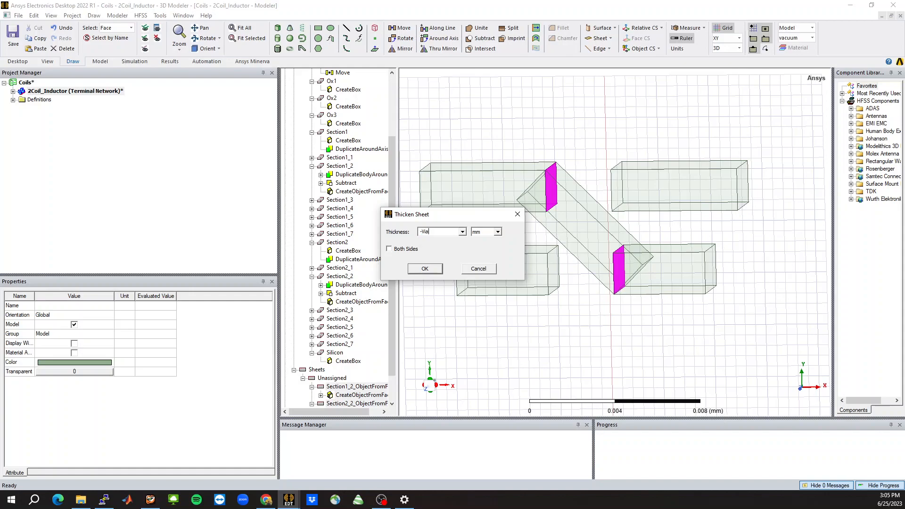
{"action": "type", "text": "-ViaL"}
{"action": "key", "text": "Tab"}
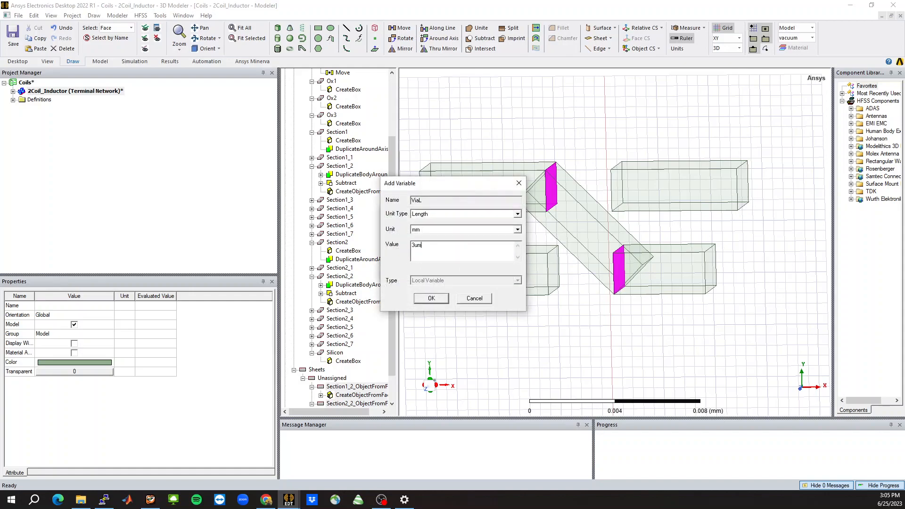
{"action": "key", "text": "Return"}
{"action": "key", "text": "Return"}
{"action": "middle_click_drag", "start_coordinate": [584, 293], "coordinate": [587, 289]}
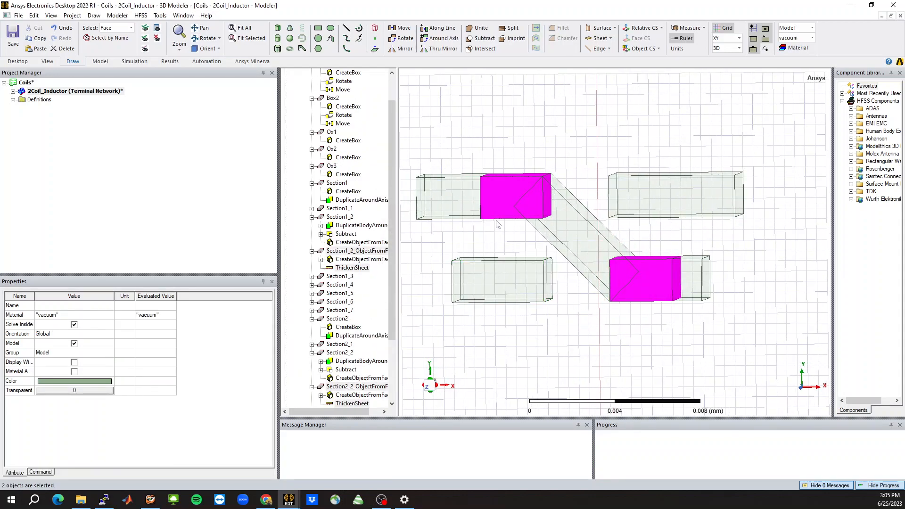
Isolate the two thickened end blocks and paste copies of them in place, keeping only the copies displayed
{"action": "left_click", "coordinate": [146, 49]}
{"action": "scroll", "coordinate": [580, 237], "scroll_direction": "up", "scroll_amount": 2}
{"action": "mouse_move", "coordinate": [569, 236]}
{"action": "middle_mouse_down"}
{"action": "mouse_move", "coordinate": [556, 236]}
{"action": "mouse_move", "coordinate": [576, 252]}
{"action": "mouse_move", "coordinate": [566, 247]}
{"action": "mouse_move", "coordinate": [570, 239]}
{"action": "mouse_move", "coordinate": [570, 247]}
{"action": "middle_mouse_up"}
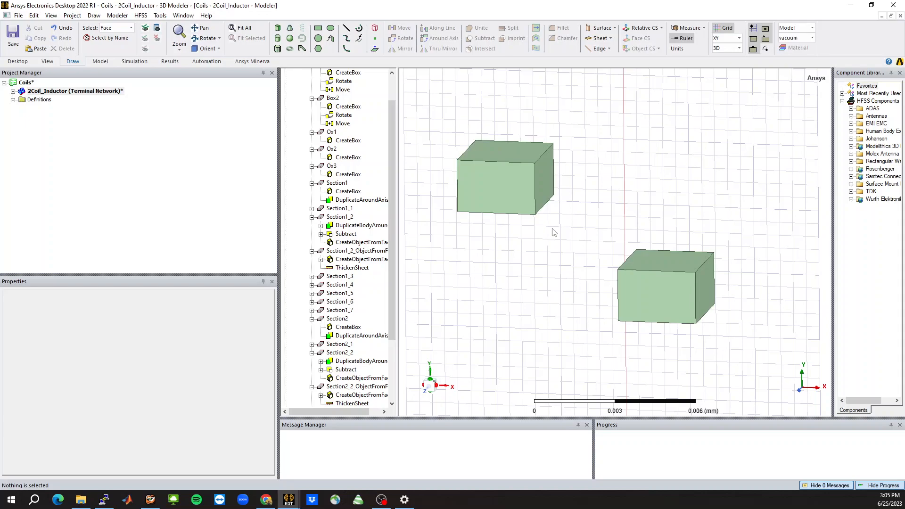
{"action": "left_click", "coordinate": [519, 208]}
{"action": "left_click", "coordinate": [627, 302], "text": "ctrl"}
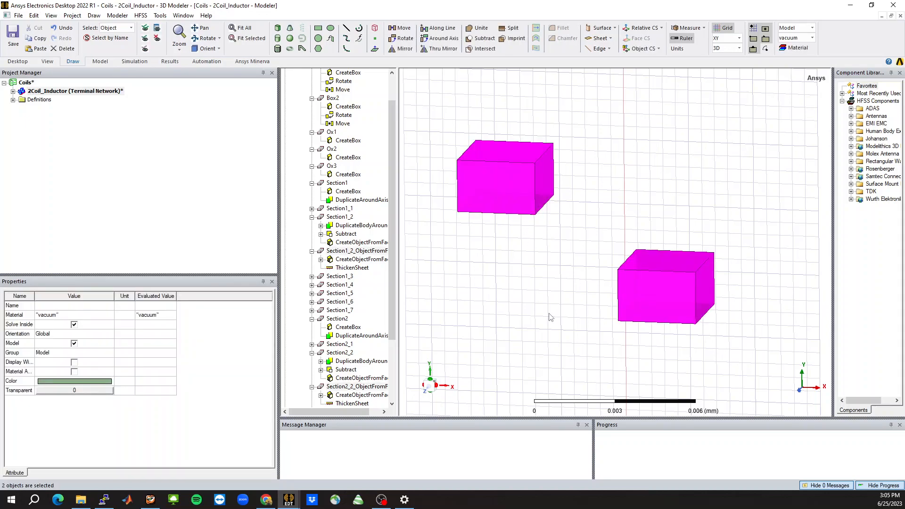
{"action": "key", "text": "ctrl+v"}
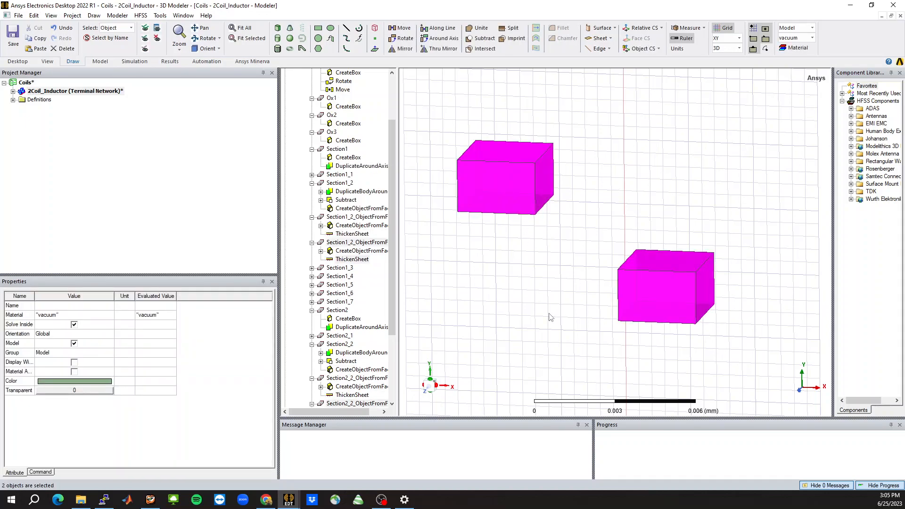
{"action": "left_click", "coordinate": [147, 51]}
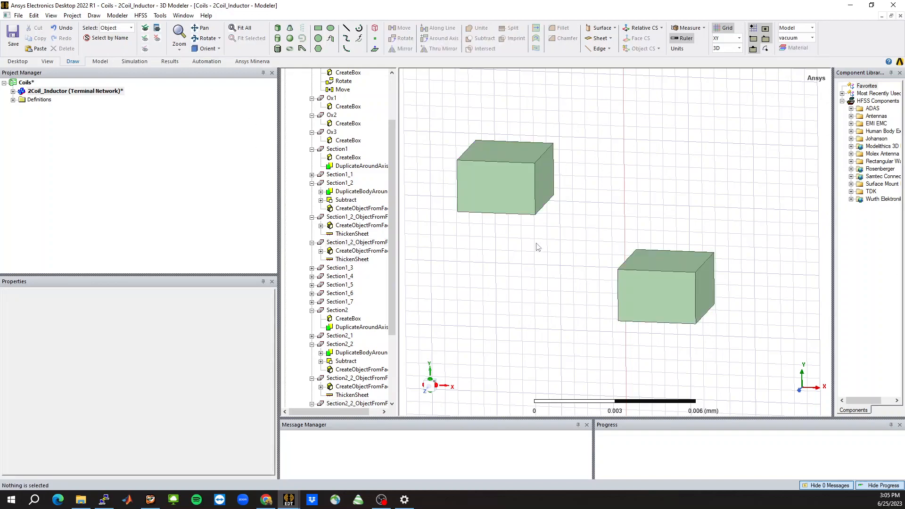
Move the end faces of the two copied blocks at the crossing side inward along their normals by LineW*tan(22.5deg)
{"action": "left_click_drag", "start_coordinate": [562, 268], "coordinate": [595, 268], "text": "alt"}
{"action": "key", "text": "f"}
{"action": "left_click", "coordinate": [546, 201]}
{"action": "left_click", "coordinate": [571, 286], "text": "ctrl"}
{"action": "scroll", "coordinate": [739, 222], "scroll_direction": "down", "scroll_amount": 2}
{"action": "left_click_drag", "start_coordinate": [740, 225], "coordinate": [642, 207], "text": "alt"}
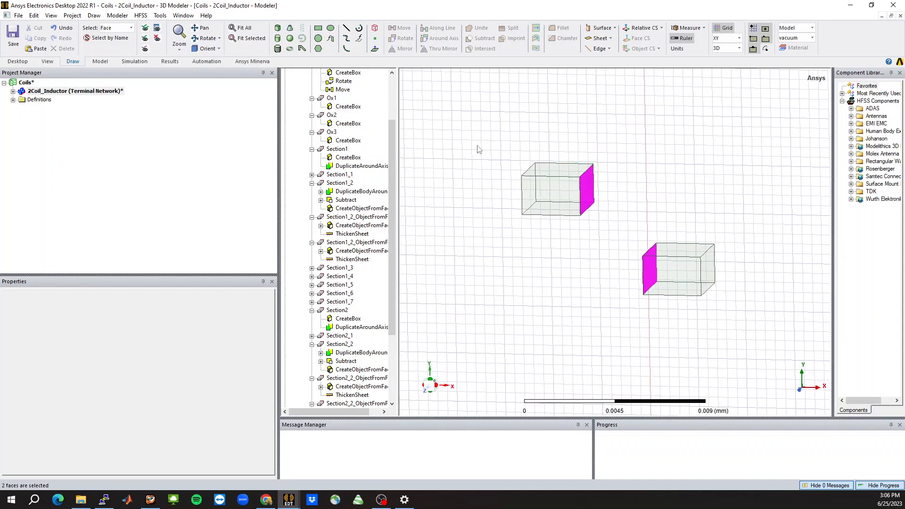
{"action": "right_click", "coordinate": [478, 146]}
{"action": "mouse_move", "coordinate": [499, 241]}
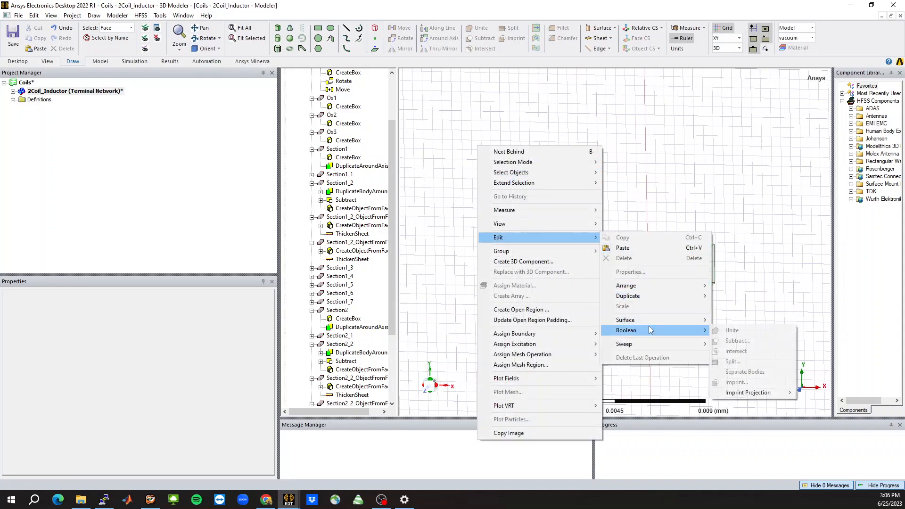
{"action": "mouse_move", "coordinate": [625, 319]}
{"action": "mouse_move", "coordinate": [743, 405]}
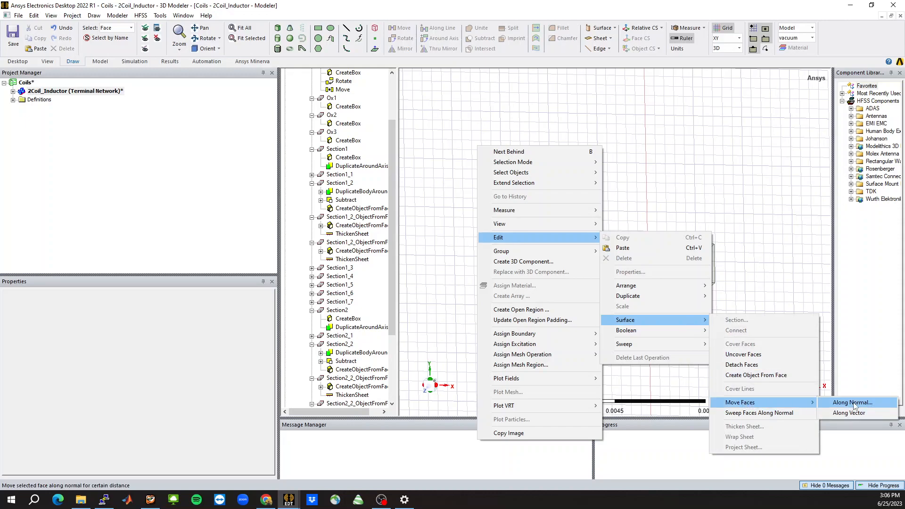
{"action": "left_click", "coordinate": [855, 405]}
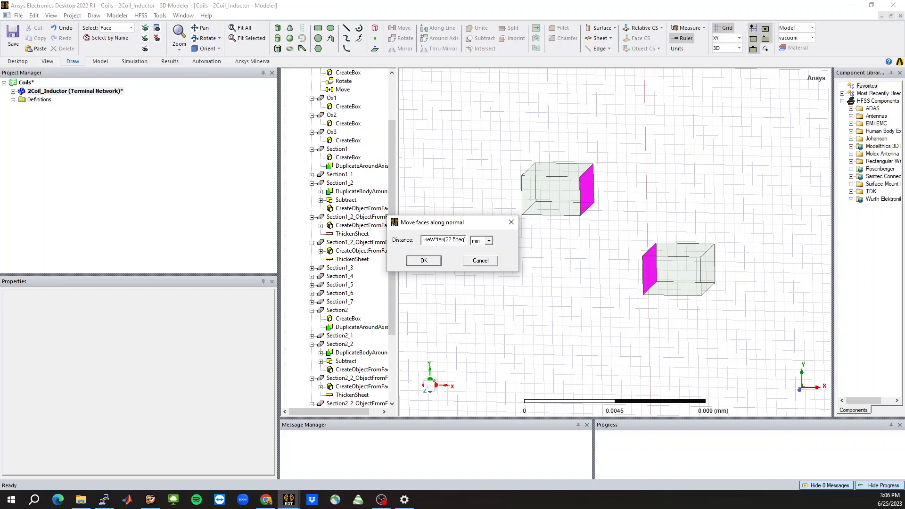
{"action": "key", "text": "Return"}
{"action": "left_click", "coordinate": [475, 245]}
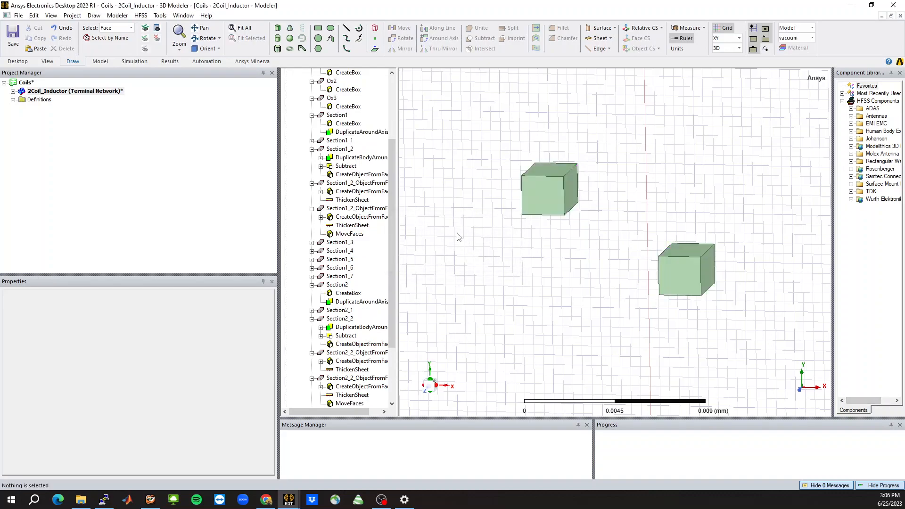
Show all objects again and isolate the metal coil pieces, hiding the substrate and oxide boxes
{"action": "scroll", "coordinate": [475, 212], "scroll_direction": "down", "scroll_amount": 3}
{"action": "middle_click_drag", "start_coordinate": [565, 239], "coordinate": [574, 228]}
{"action": "left_click", "coordinate": [144, 29]}
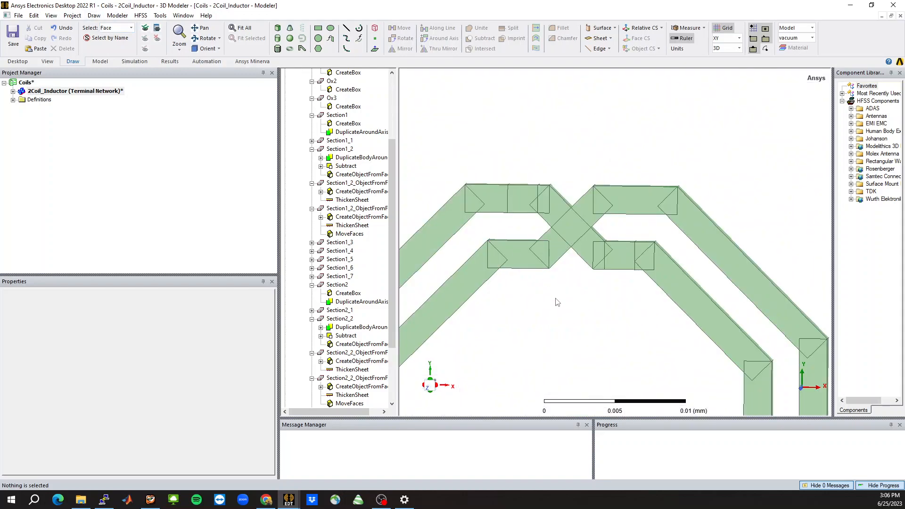
{"action": "middle_click_drag", "start_coordinate": [556, 298], "coordinate": [565, 276]}
{"action": "scroll", "coordinate": [535, 221], "scroll_direction": "up", "scroll_amount": 4}
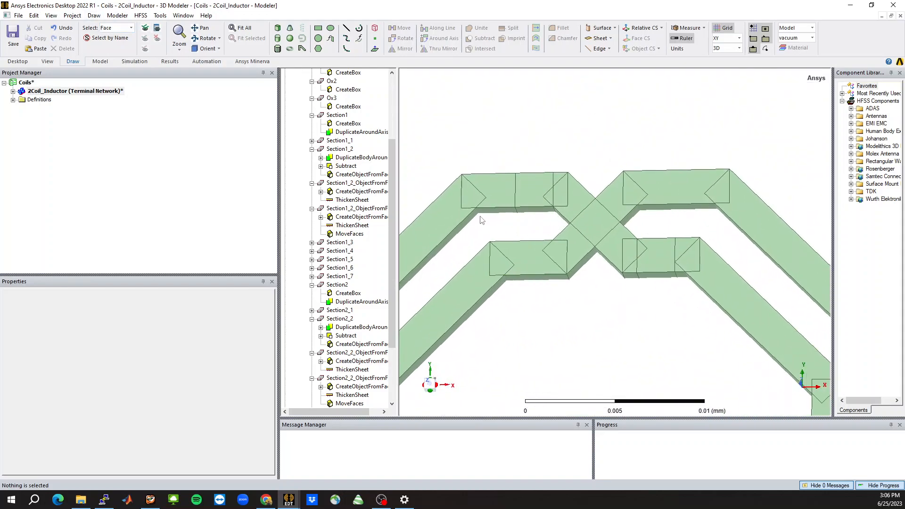
{"action": "left_click", "coordinate": [508, 223]}
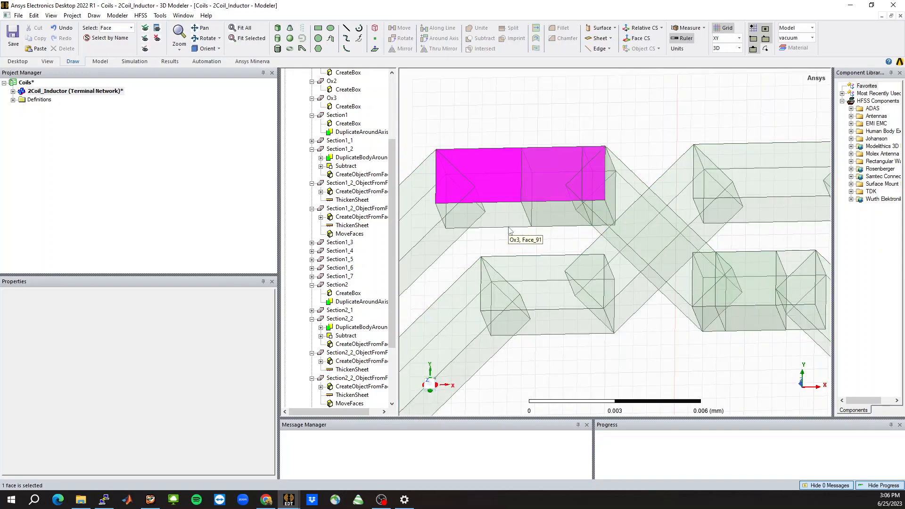
{"action": "left_click", "coordinate": [508, 219]}
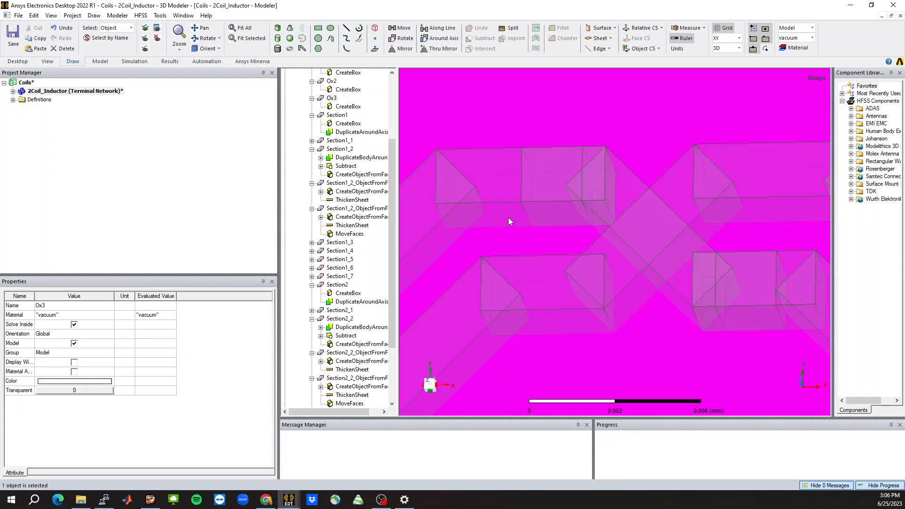
{"action": "scroll", "coordinate": [512, 215], "scroll_direction": "down", "scroll_amount": 10}
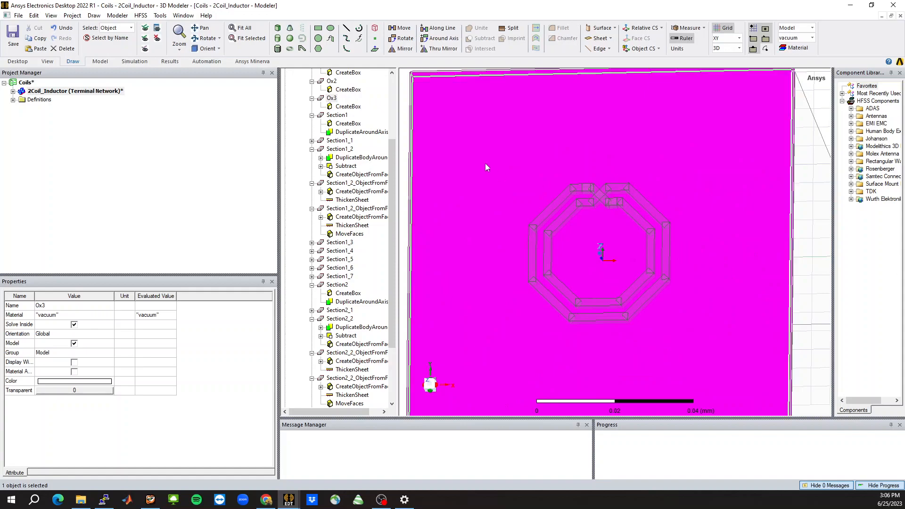
{"action": "key", "text": "ctrl+a"}
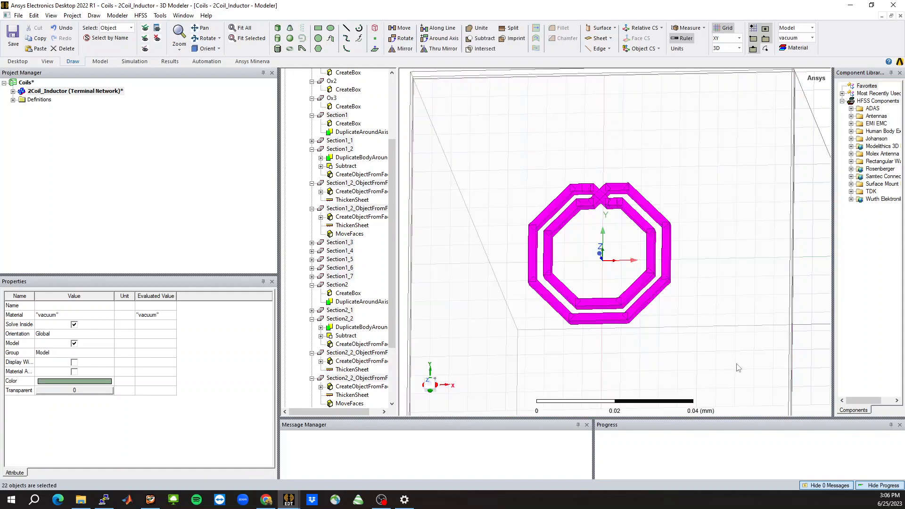
{"action": "left_click", "coordinate": [145, 49]}
Isolate the cut ring segments Section2_2 and Section1_2 so only they are displayed
{"action": "scroll", "coordinate": [586, 230], "scroll_direction": "up", "scroll_amount": 8}
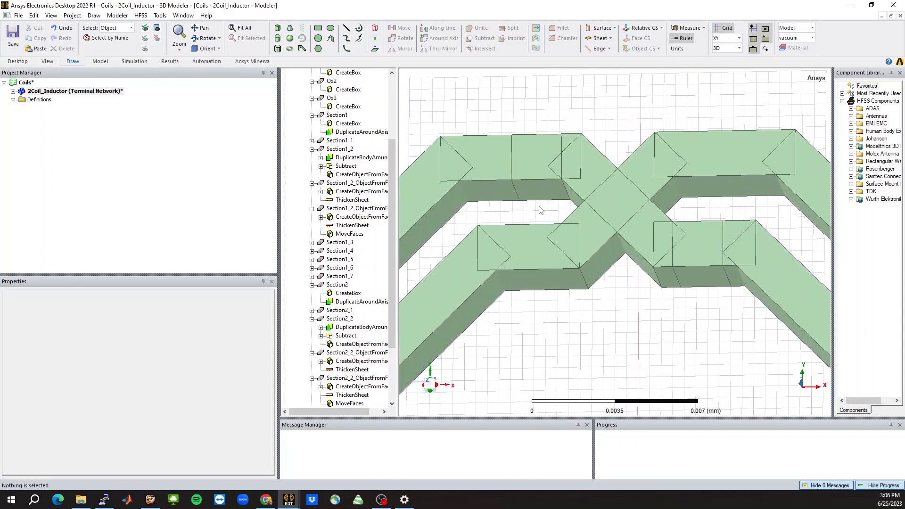
{"action": "left_click", "coordinate": [495, 189]}
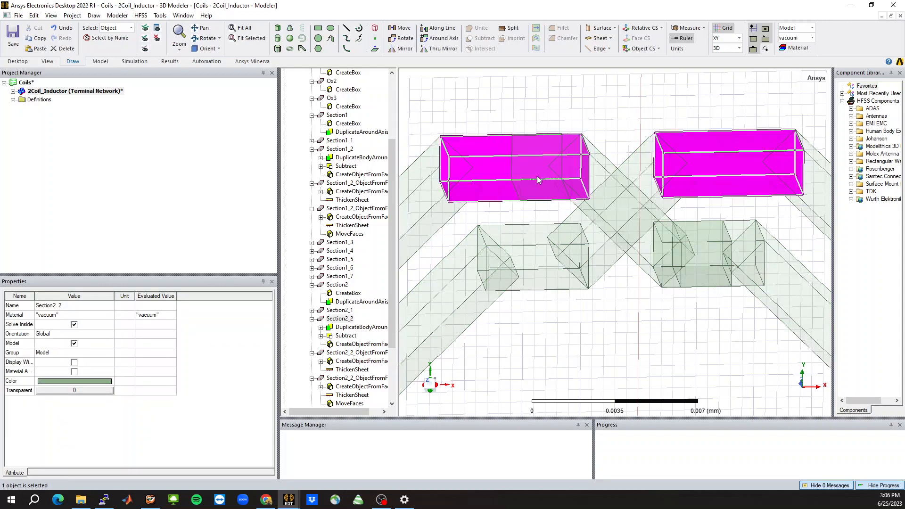
{"action": "left_click", "coordinate": [580, 186]}
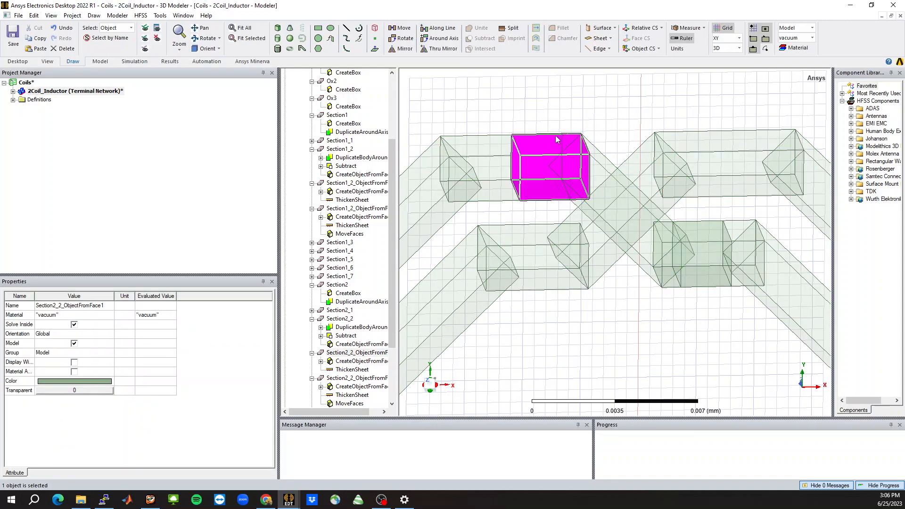
{"action": "key", "text": "b"}
{"action": "scroll", "coordinate": [595, 180], "scroll_direction": "down", "scroll_amount": 2}
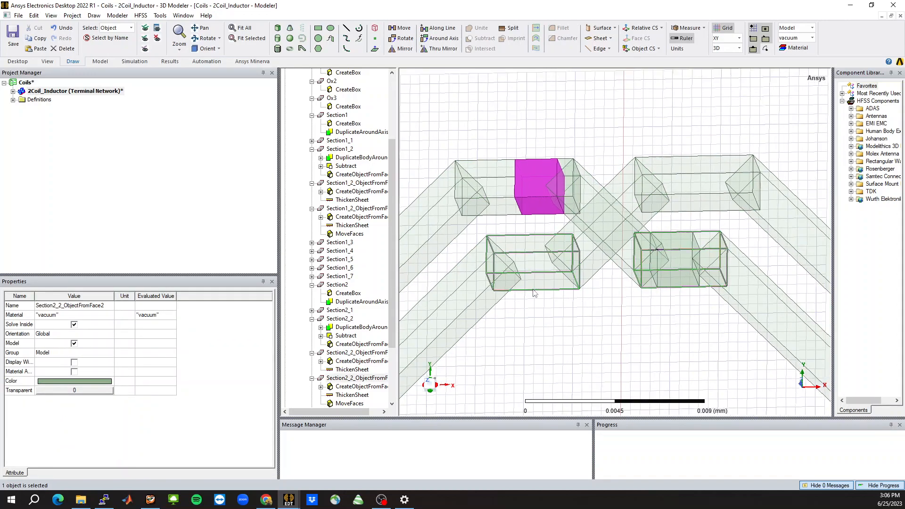
{"action": "scroll", "coordinate": [580, 151], "scroll_direction": "up", "scroll_amount": 2}
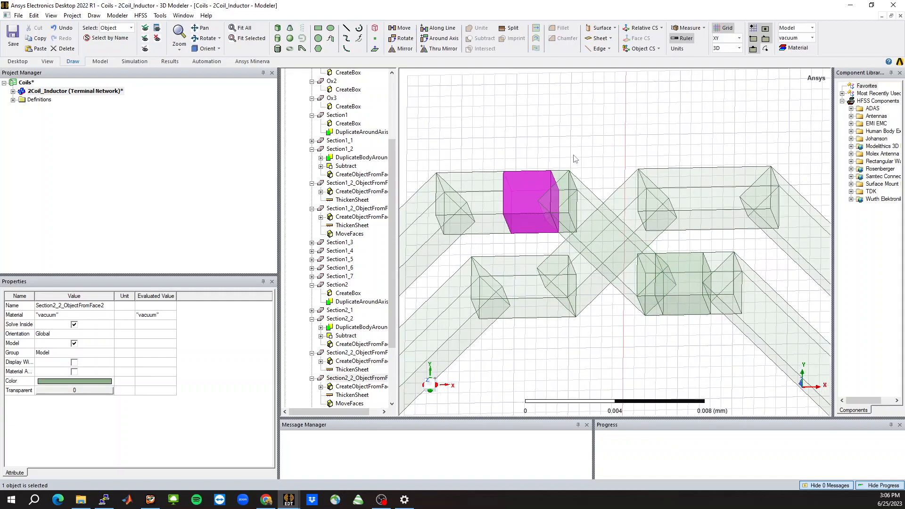
{"action": "key", "text": "b"}
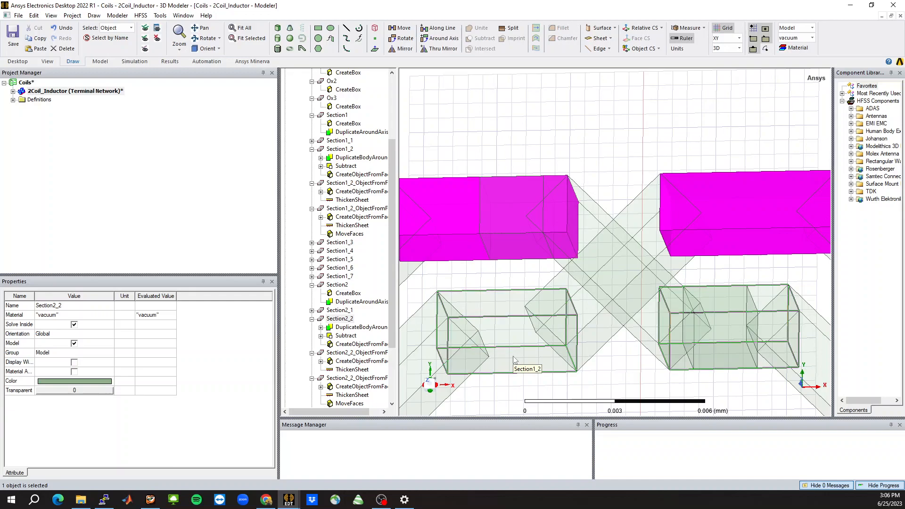
{"action": "left_click", "coordinate": [766, 290], "text": "ctrl"}
{"action": "left_click", "coordinate": [653, 105]}
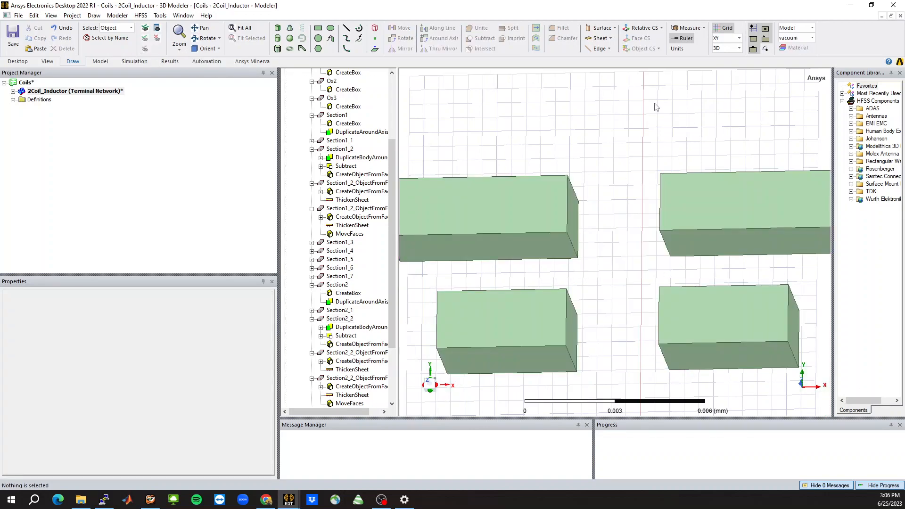
Move the end faces of Section2_2 and Section1_2 at the diagonal strip's two ends inward along their normals
{"action": "left_click", "coordinate": [574, 217]}
{"action": "middle_click_drag", "start_coordinate": [597, 213], "coordinate": [656, 260]}
{"action": "left_click", "coordinate": [679, 311], "text": "ctrl"}
{"action": "scroll", "coordinate": [648, 171], "scroll_direction": "down", "scroll_amount": 2}
{"action": "middle_click_drag", "start_coordinate": [667, 201], "coordinate": [627, 204]}
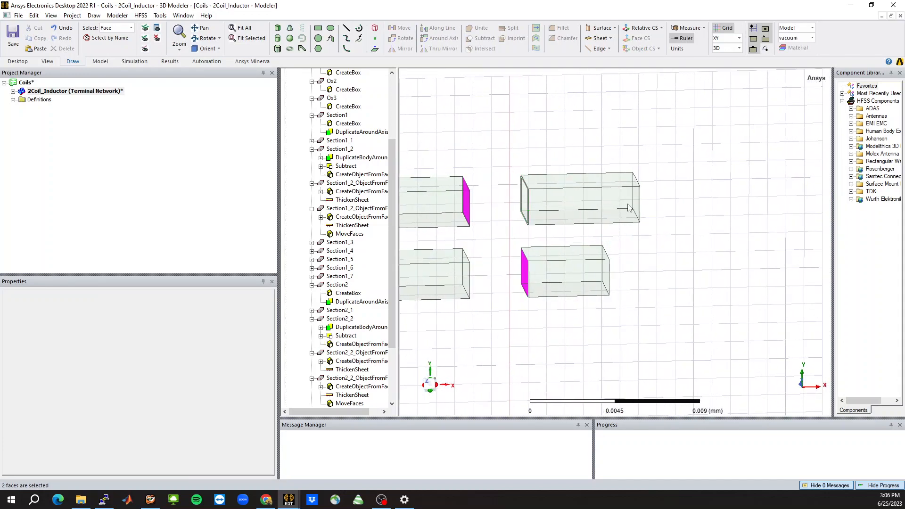
{"action": "right_click", "coordinate": [476, 124]}
{"action": "mouse_move", "coordinate": [506, 216]}
{"action": "mouse_move", "coordinate": [623, 297]}
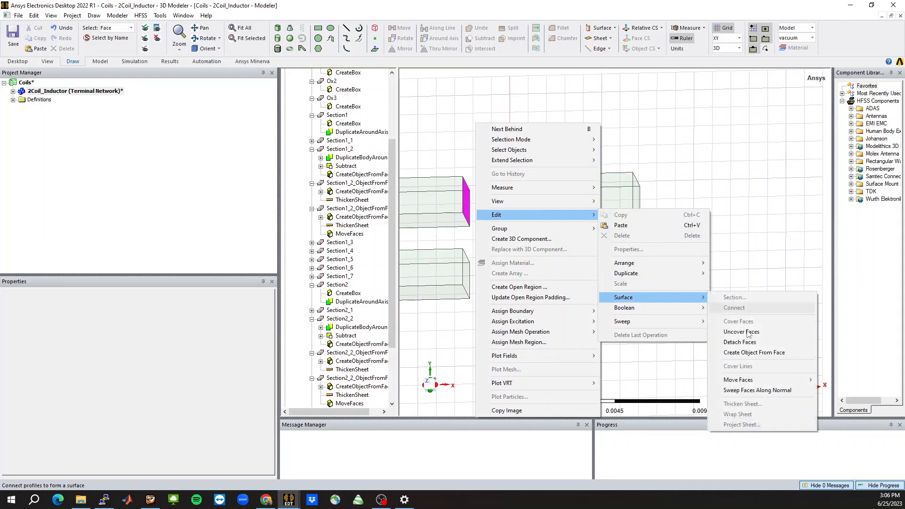
{"action": "mouse_move", "coordinate": [738, 380]}
{"action": "left_click", "coordinate": [847, 380]}
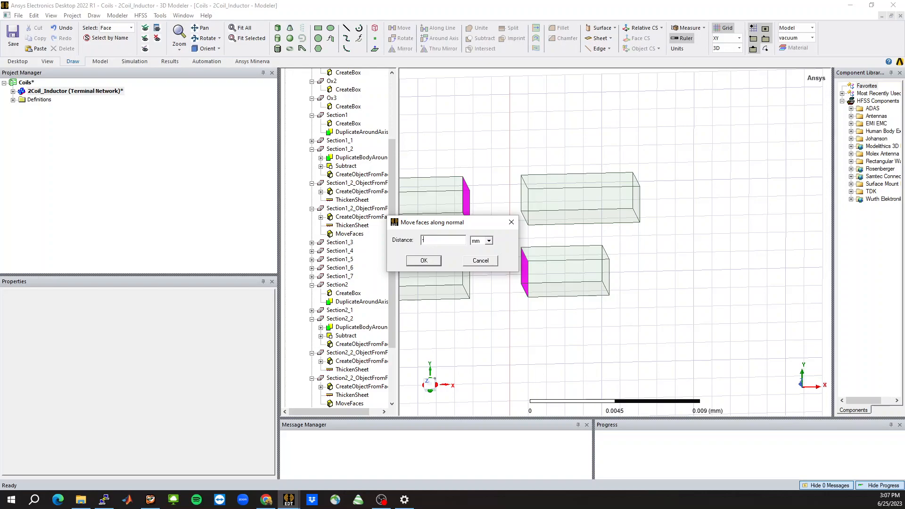
{"action": "key", "text": "Return"}
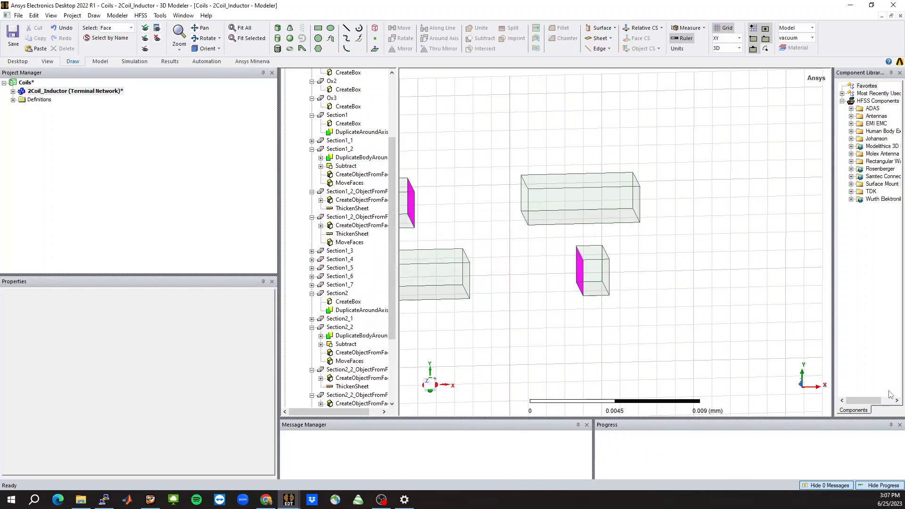
Bring back the full model with the shortened segments and display only the metal pieces of both rings
{"action": "left_click", "coordinate": [575, 309]}
{"action": "scroll", "coordinate": [572, 294], "scroll_direction": "down", "scroll_amount": 3}
{"action": "mouse_move", "coordinate": [551, 297]}
{"action": "middle_mouse_down"}
{"action": "mouse_move", "coordinate": [584, 309]}
{"action": "mouse_move", "coordinate": [576, 313]}
{"action": "mouse_move", "coordinate": [564, 296]}
{"action": "middle_mouse_up"}
{"action": "left_click", "coordinate": [146, 28]}
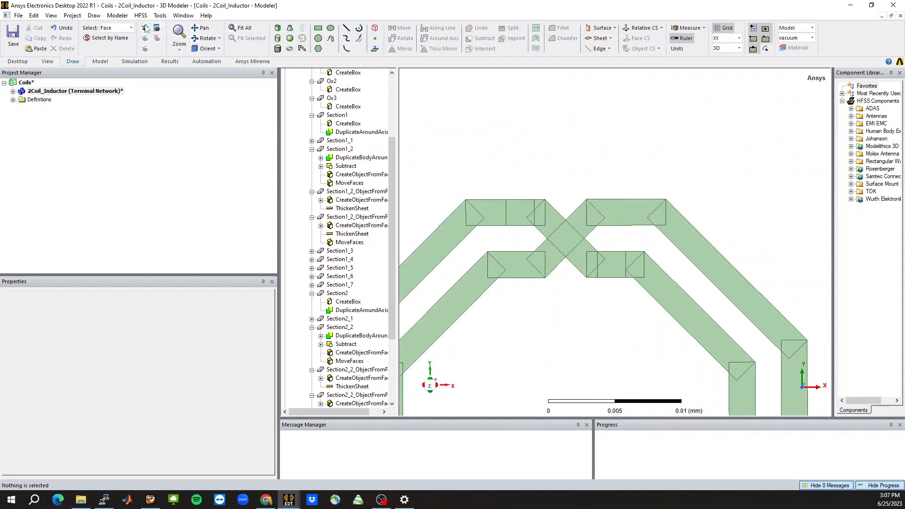
{"action": "scroll", "coordinate": [542, 228], "scroll_direction": "up", "scroll_amount": 6}
{"action": "middle_click_drag", "start_coordinate": [529, 243], "coordinate": [524, 202]}
{"action": "scroll", "coordinate": [525, 202], "scroll_direction": "down", "scroll_amount": 1}
{"action": "middle_click_drag", "start_coordinate": [529, 253], "coordinate": [534, 299]}
{"action": "scroll", "coordinate": [644, 185], "scroll_direction": "down", "scroll_amount": 5}
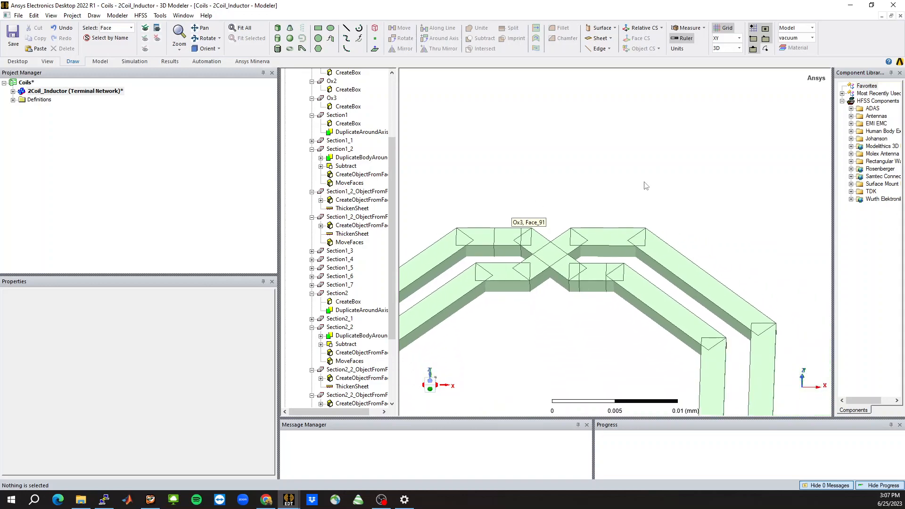
{"action": "left_click_drag", "start_coordinate": [437, 159], "coordinate": [762, 394]}
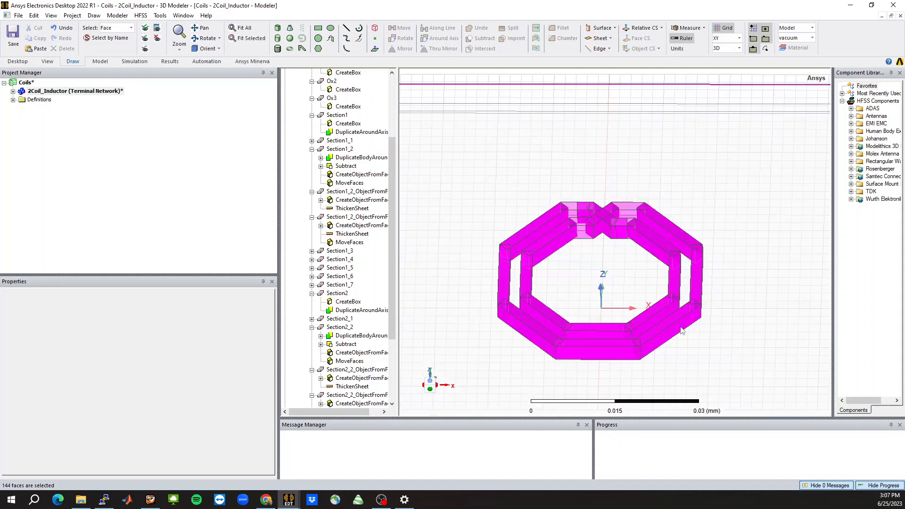
{"action": "left_click", "coordinate": [145, 49]}
{"action": "scroll", "coordinate": [556, 217], "scroll_direction": "up", "scroll_amount": 5}
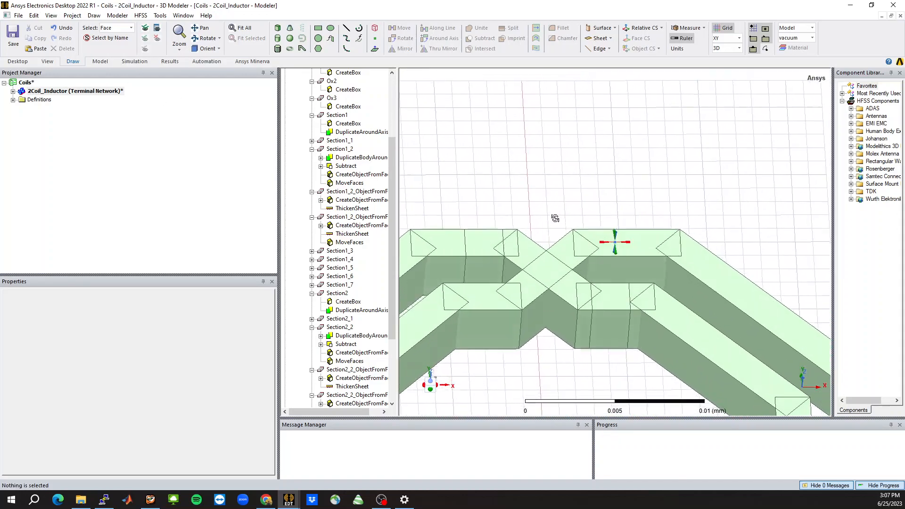
{"action": "middle_click_drag", "start_coordinate": [556, 217], "coordinate": [539, 235]}
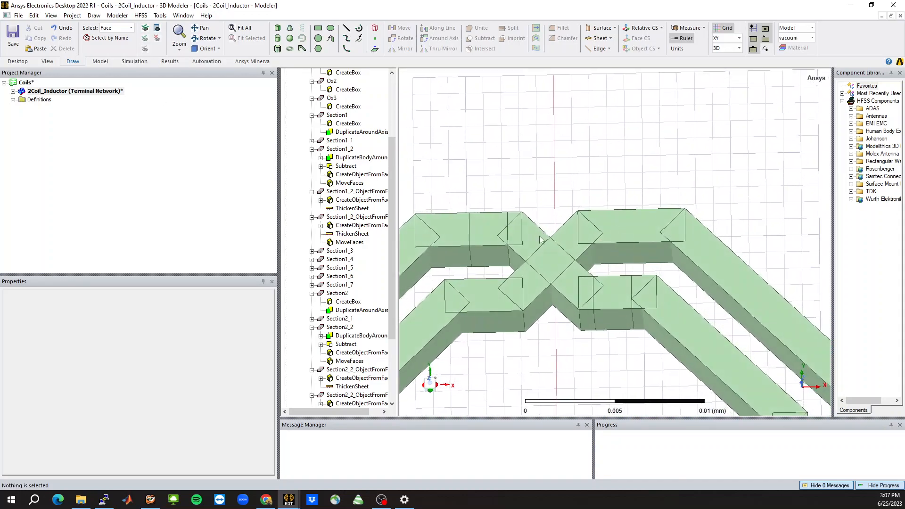
Unite the diagonal strip Box2 with the two trimmed end blocks into one transition piece
{"action": "left_click", "coordinate": [521, 211]}
{"action": "left_click", "coordinate": [540, 208], "text": "ctrl"}
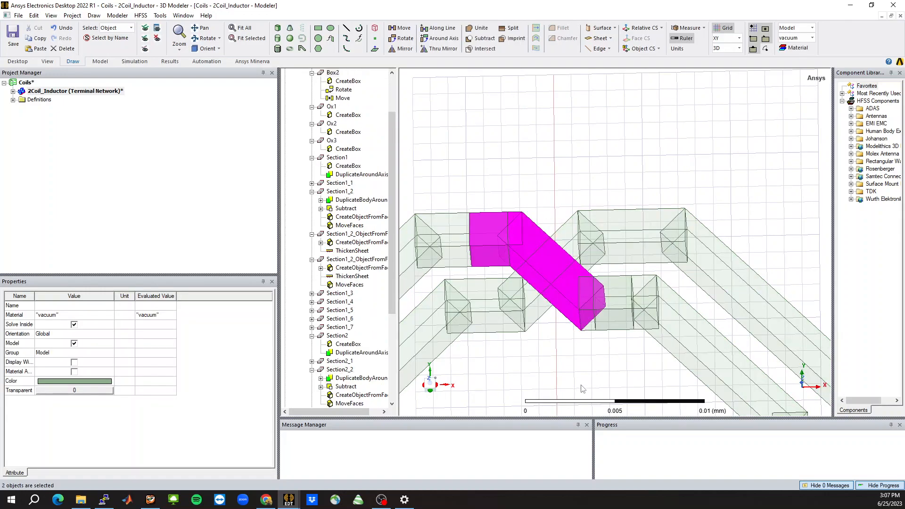
{"action": "left_click", "coordinate": [610, 309], "text": "ctrl"}
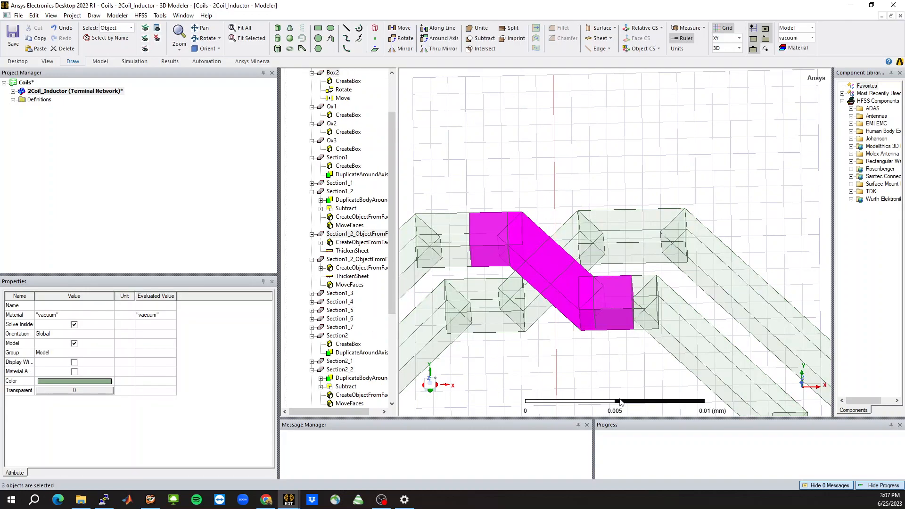
{"action": "left_click", "coordinate": [477, 28]}
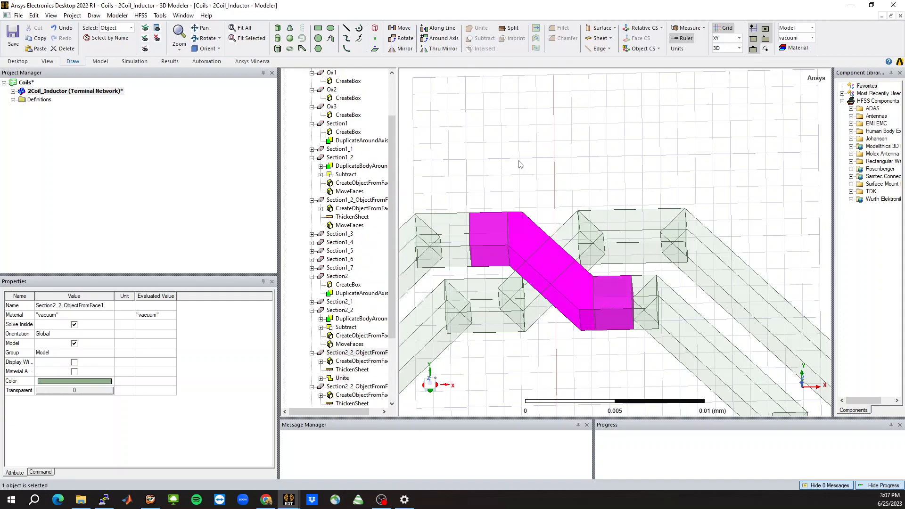
Set up a move of the united transition piece with the Z component of its vector as M10_elv-M9_elv
{"action": "left_click_drag", "start_coordinate": [280, 189], "coordinate": [196, 188]}
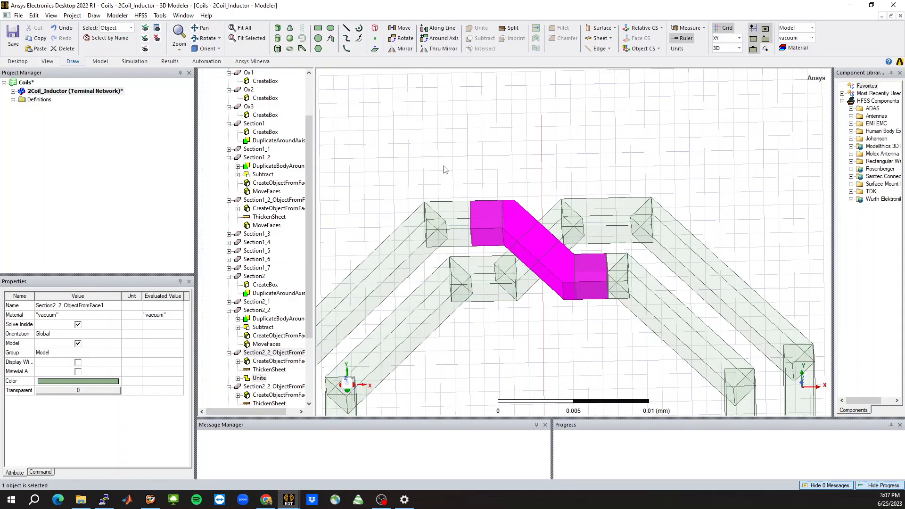
{"action": "right_click", "coordinate": [444, 167]}
{"action": "mouse_move", "coordinate": [487, 264]}
{"action": "mouse_move", "coordinate": [594, 305]}
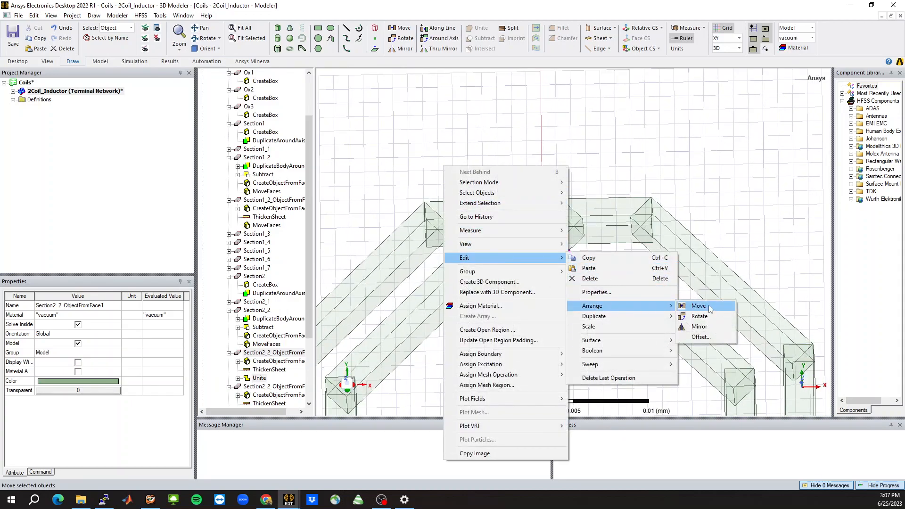
{"action": "left_click", "coordinate": [757, 306]}
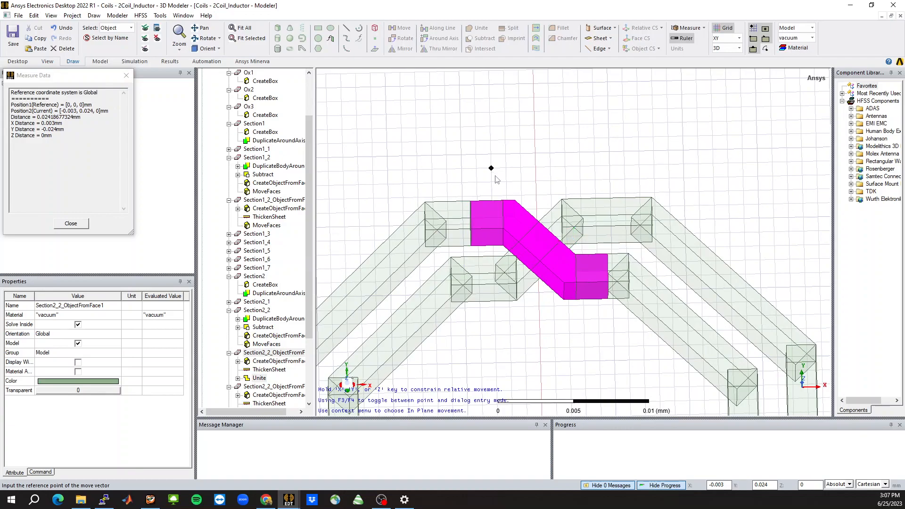
{"action": "key", "text": "F4"}
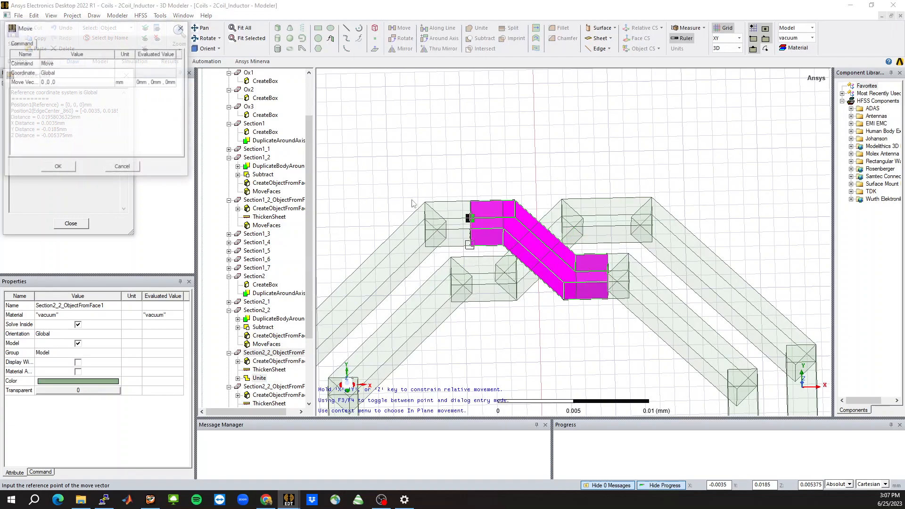
{"action": "left_click", "coordinate": [71, 88]}
{"action": "left_click", "coordinate": [52, 84]}
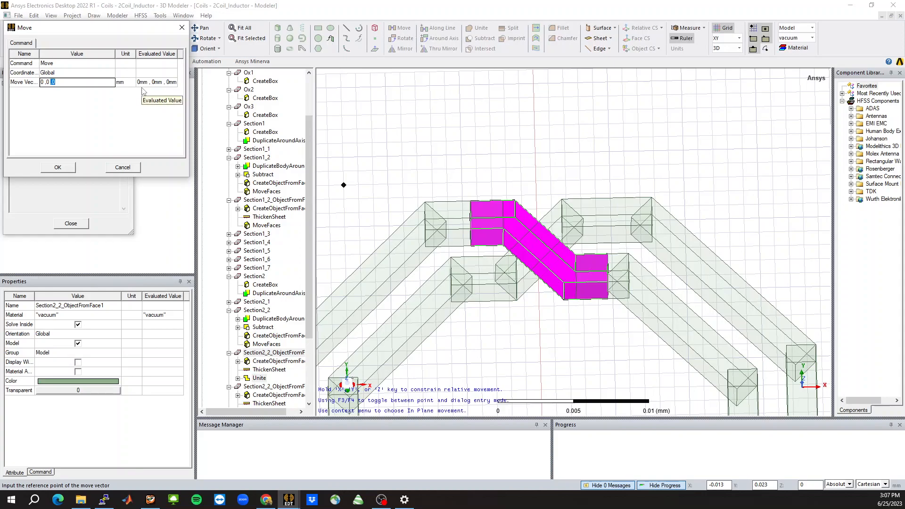
{"action": "key", "text": "BackSpace"}
{"action": "type", "text": "M10"}
{"action": "type", "text": "_elv-M9"}
{"action": "type", "text": "_elv"}
Define the new variable M10_elv as 9575nm and apply the move to the transition piece
{"action": "key", "text": "Return"}
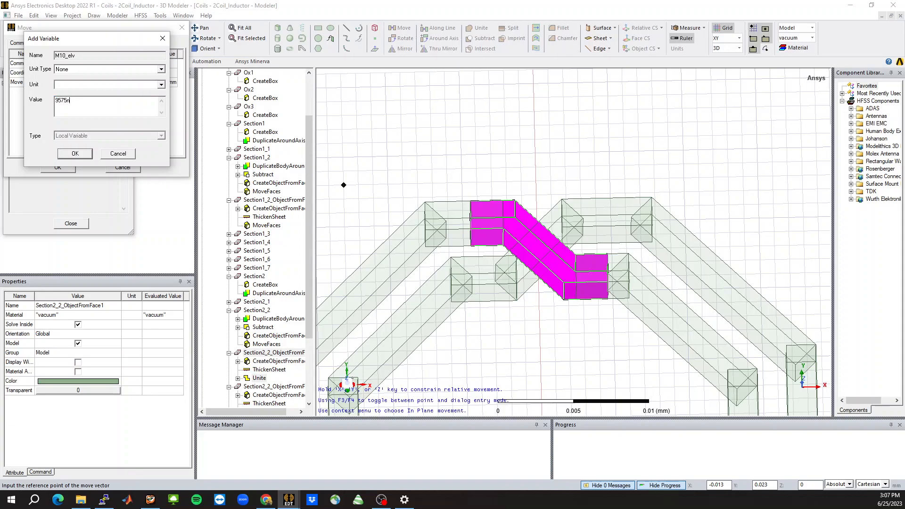
{"action": "key", "text": "Return"}
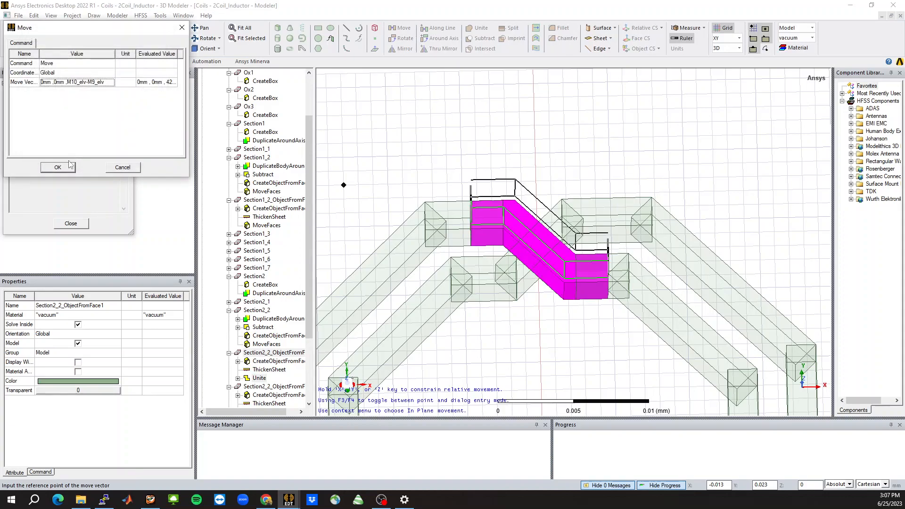
{"action": "left_click", "coordinate": [70, 165]}
{"action": "left_click_drag", "start_coordinate": [536, 220], "coordinate": [547, 314], "text": "alt"}
{"action": "left_click", "coordinate": [458, 218]}
{"action": "left_click", "coordinate": [536, 345]}
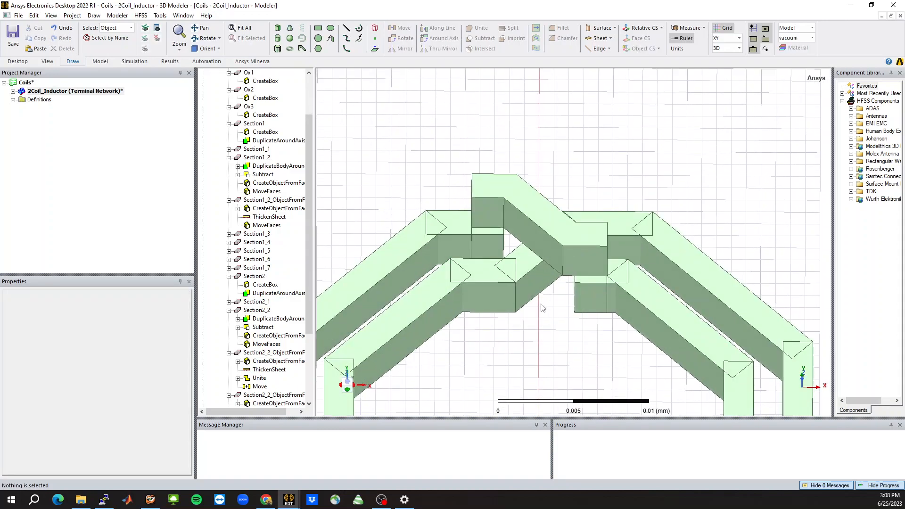
{"action": "left_click", "coordinate": [497, 245]}
{"action": "left_click", "coordinate": [586, 308], "text": "ctrl"}
{"action": "mouse_move", "coordinate": [568, 367]}
{"action": "left_mouse_down", "text": "alt"}
{"action": "mouse_move", "coordinate": [557, 315]}
{"action": "mouse_move", "coordinate": [558, 355]}
{"action": "left_mouse_up", "text": "alt"}
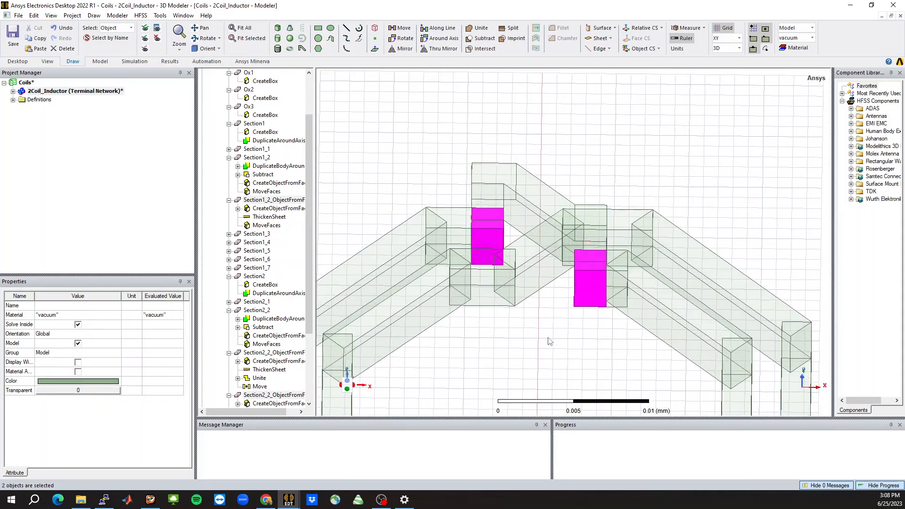
{"action": "left_click", "coordinate": [459, 165]}
Set up a move of the raised transition piece's top face along its normal by the distance M10_th-M9_th
{"action": "key", "text": "f"}
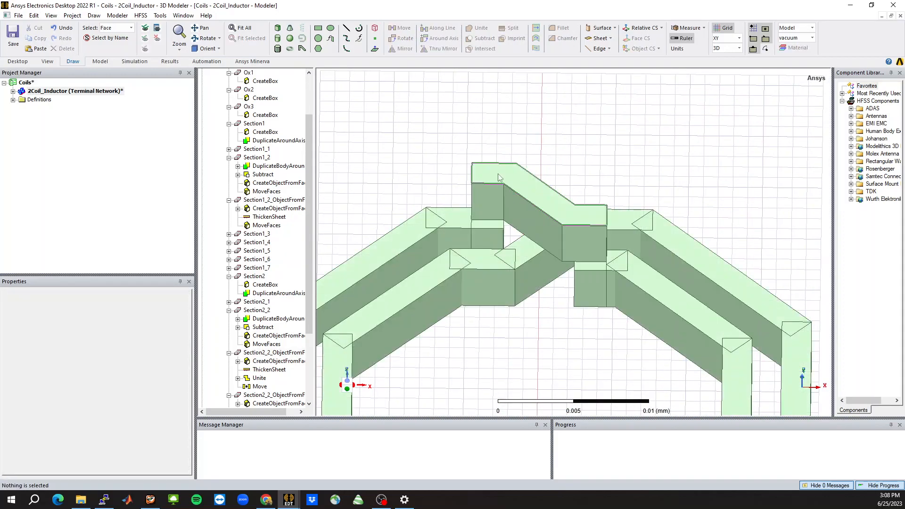
{"action": "left_click", "coordinate": [500, 177]}
{"action": "left_click_drag", "start_coordinate": [461, 248], "coordinate": [495, 220], "text": "alt"}
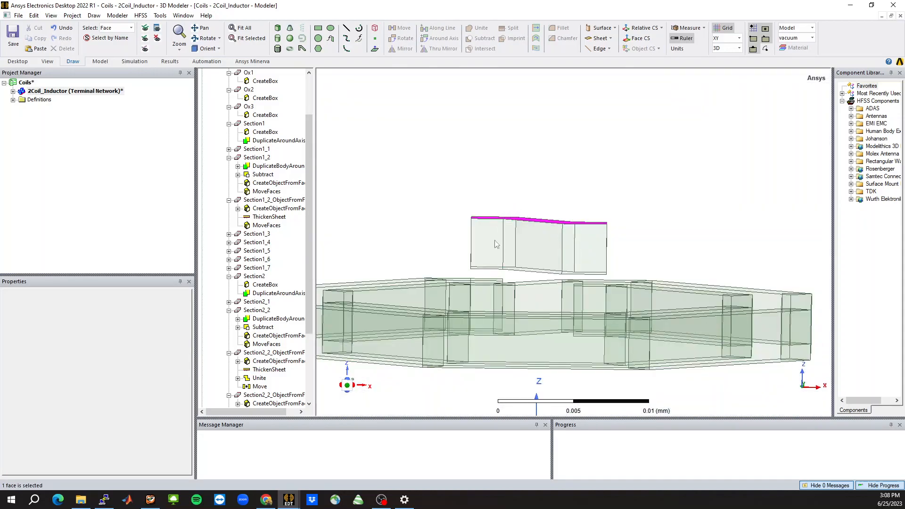
{"action": "left_click_drag", "start_coordinate": [532, 149], "coordinate": [534, 175], "text": "alt"}
{"action": "left_click_drag", "start_coordinate": [502, 297], "coordinate": [482, 132], "text": "alt"}
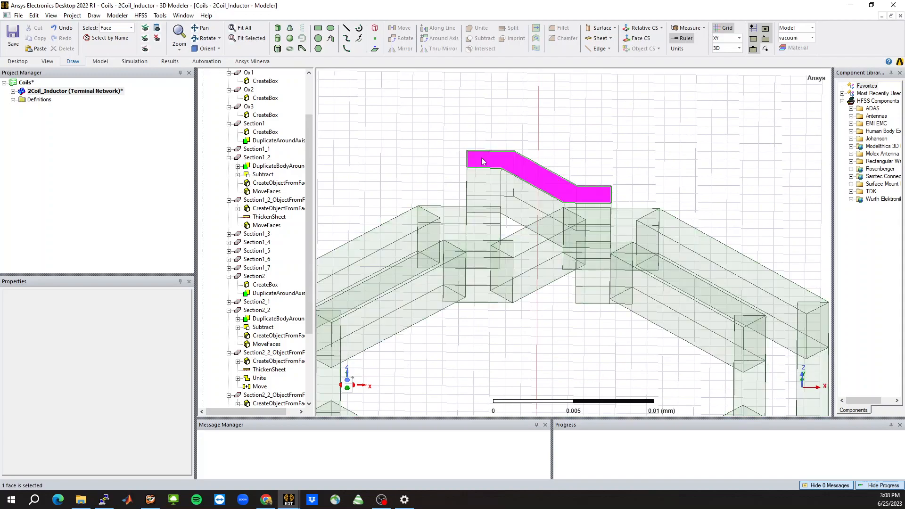
{"action": "right_click", "coordinate": [387, 122]}
{"action": "mouse_move", "coordinate": [453, 211]}
{"action": "mouse_move", "coordinate": [542, 295]}
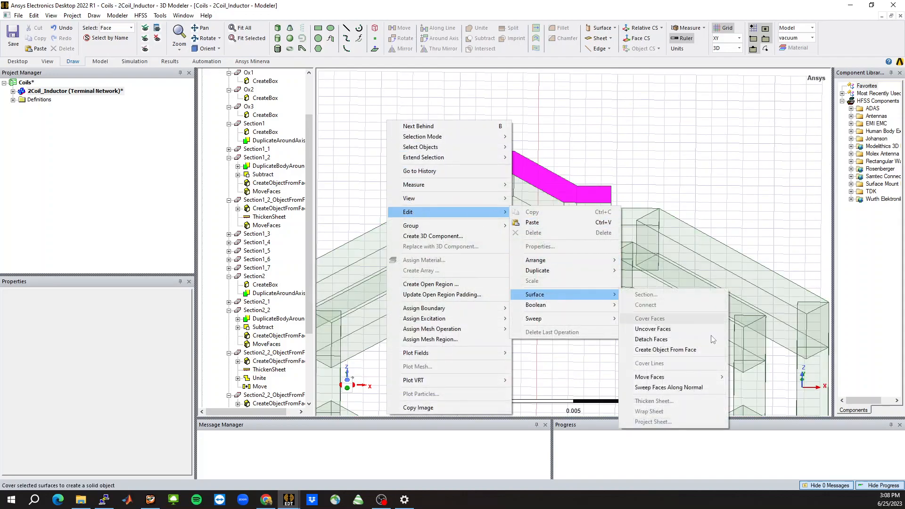
{"action": "mouse_move", "coordinate": [656, 378]}
{"action": "left_click", "coordinate": [759, 377]}
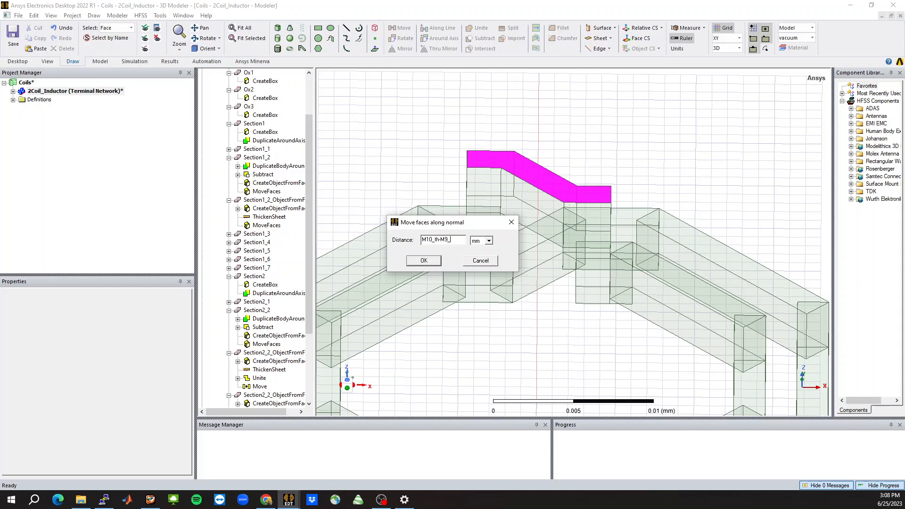
{"action": "key", "text": "Return"}
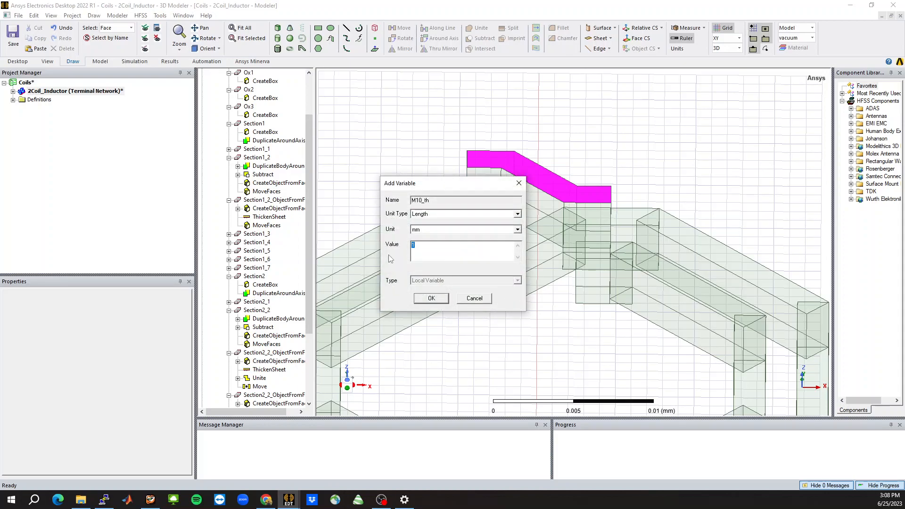
Define the new variable M10_th as 1450nm, apply the face move, and return to object selection
{"action": "type", "text": "1450nm"}
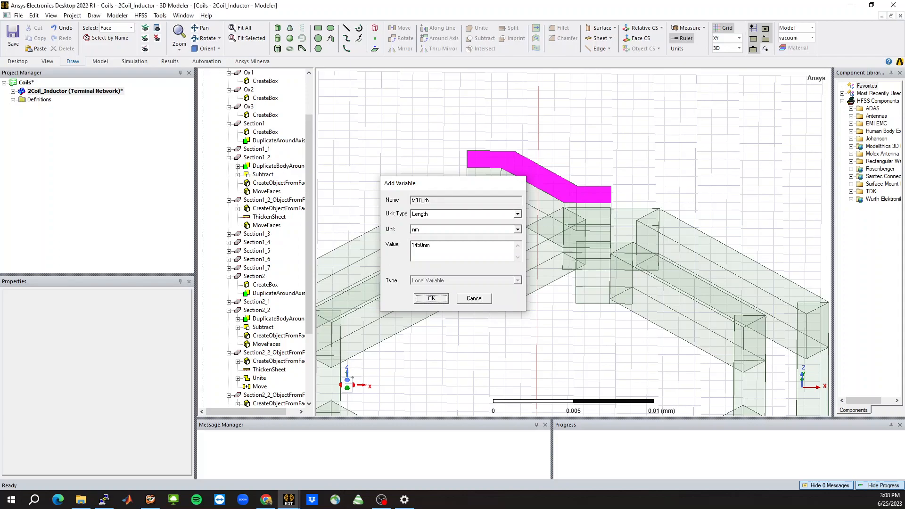
{"action": "key", "text": "Return"}
{"action": "left_click_drag", "start_coordinate": [561, 281], "coordinate": [540, 375], "text": "alt"}
{"action": "key", "text": "o"}
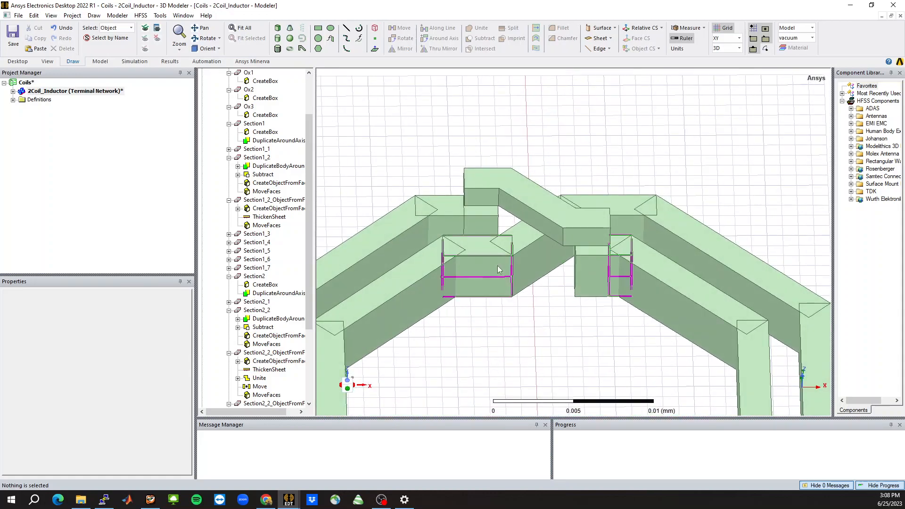
{"action": "left_click", "coordinate": [483, 220]}
{"action": "left_click", "coordinate": [587, 267], "text": "ctrl"}
{"action": "left_click_drag", "start_coordinate": [524, 296], "coordinate": [550, 360], "text": "alt"}
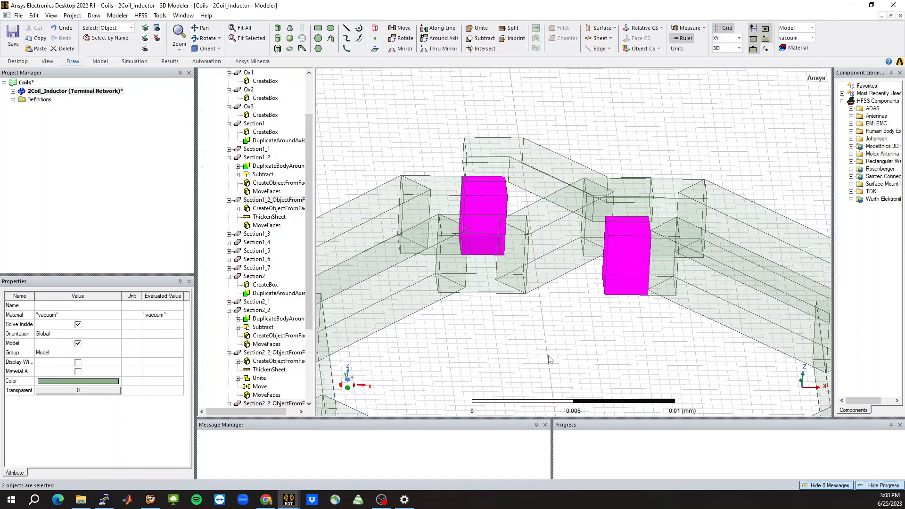
{"action": "left_click", "coordinate": [549, 357]}
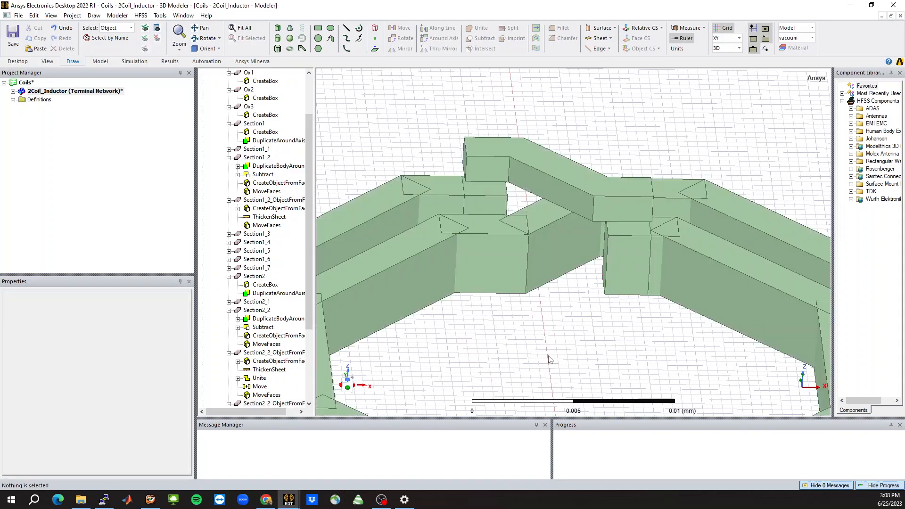
{"action": "left_click", "coordinate": [485, 200]}
{"action": "left_click", "coordinate": [621, 287], "text": "ctrl"}
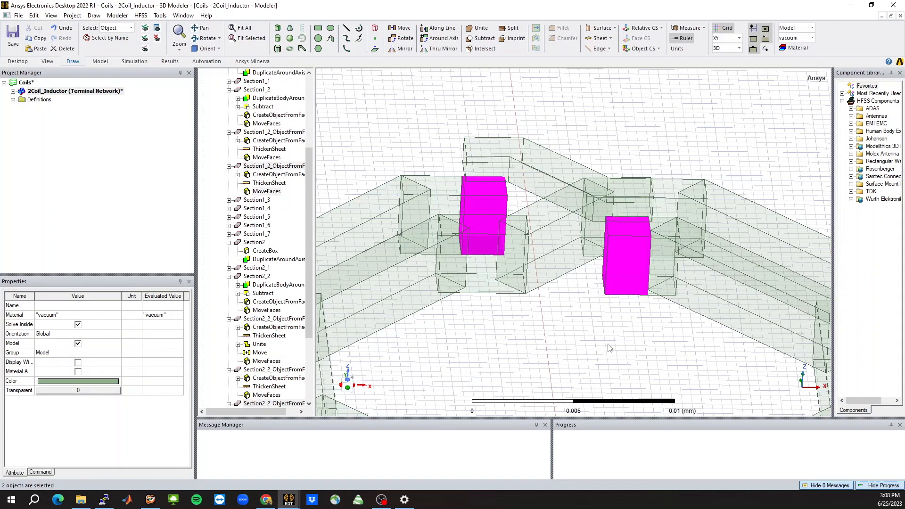
{"action": "left_click", "coordinate": [497, 348]}
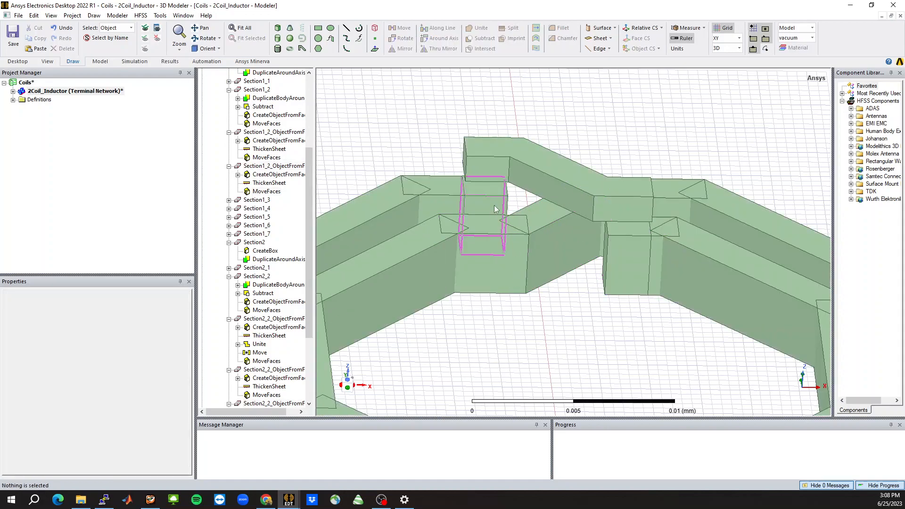
Move the two blocks beneath the ends of the transition piece by the vector 0, 0, M9_th
{"action": "left_click", "coordinate": [495, 206]}
{"action": "left_click", "coordinate": [627, 257], "text": "ctrl"}
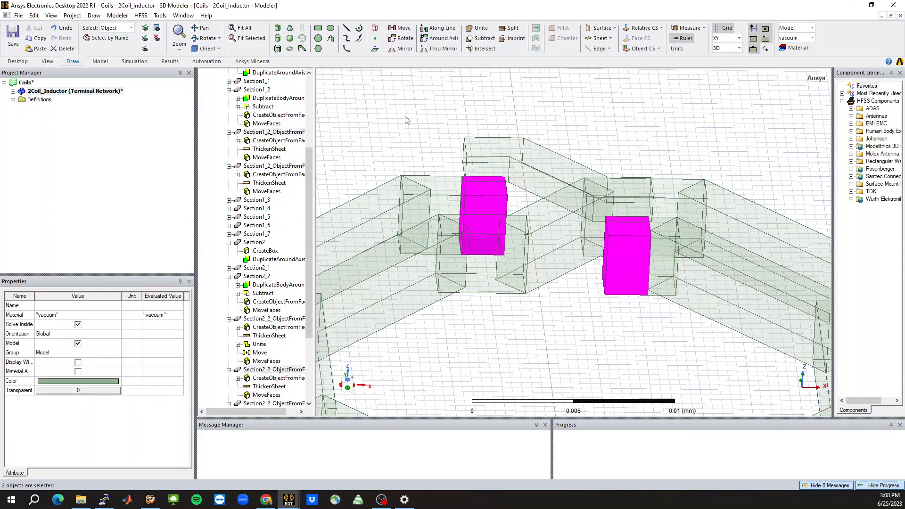
{"action": "scroll", "coordinate": [407, 120], "scroll_direction": "up", "scroll_amount": 1}
{"action": "right_click", "coordinate": [404, 128]}
{"action": "mouse_move", "coordinate": [472, 219]}
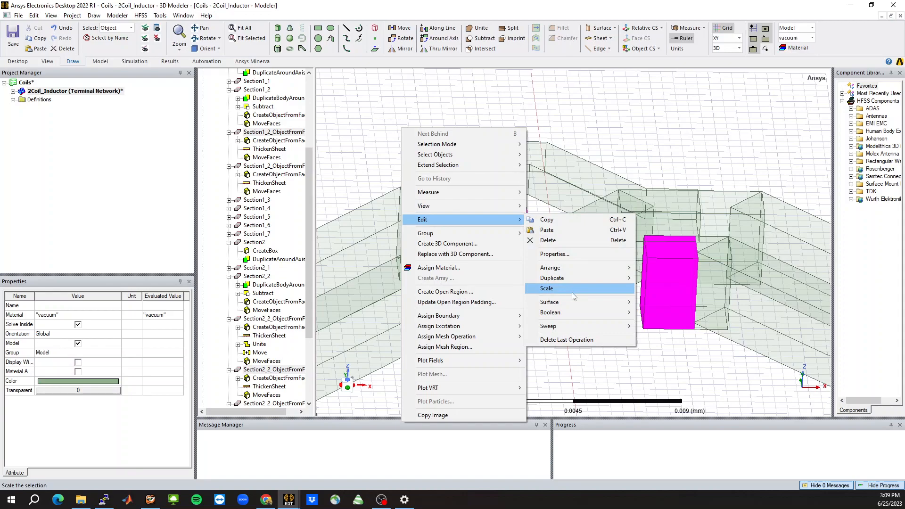
{"action": "mouse_move", "coordinate": [566, 268]}
{"action": "left_click", "coordinate": [655, 267]}
{"action": "left_click", "coordinate": [75, 83]}
{"action": "type", "text": "M9"}
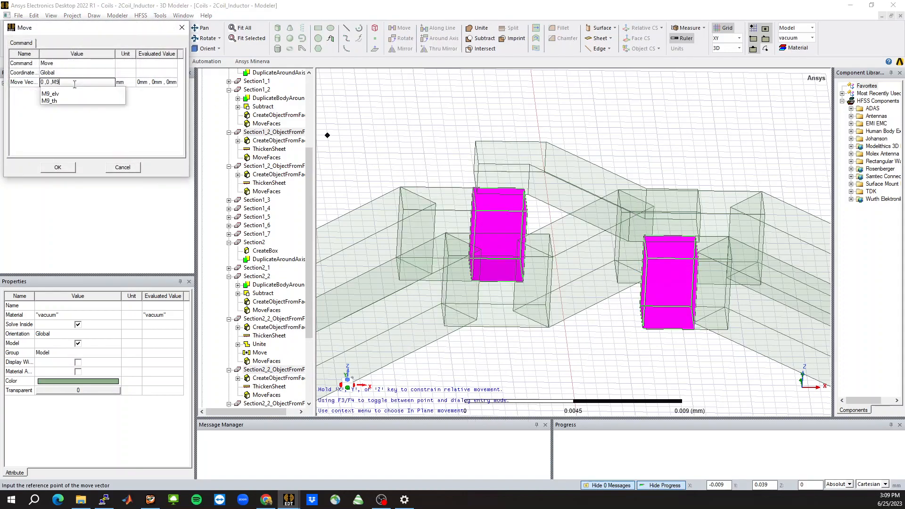
{"action": "type", "text": "_th"}
{"action": "key", "text": "Return"}
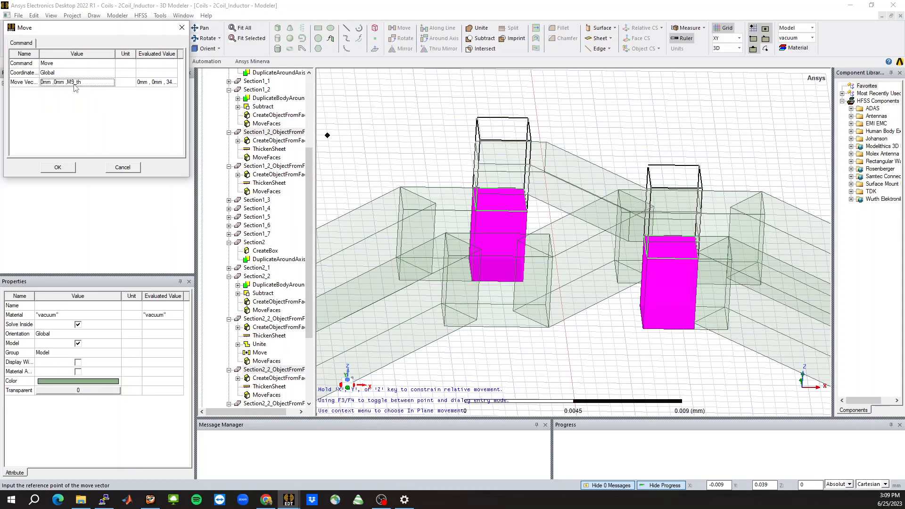
{"action": "left_click", "coordinate": [58, 168]}
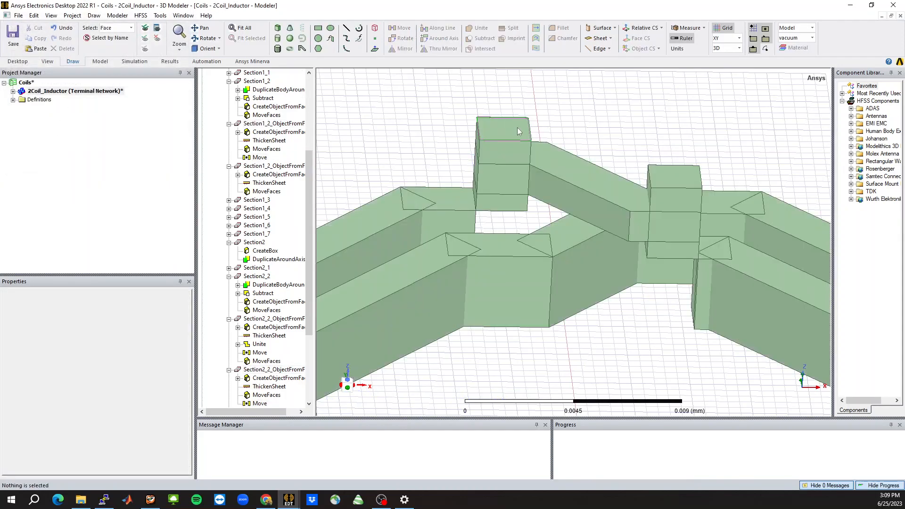
Move the top faces of the two raised via blocks along their normals by M10_elv-M9_elv-M9_th
{"action": "left_click", "coordinate": [695, 168], "text": "ctrl"}
{"action": "mouse_move", "coordinate": [430, 141]}
{"action": "left_mouse_down", "text": "alt"}
{"action": "mouse_move", "coordinate": [420, 135]}
{"action": "mouse_move", "coordinate": [430, 127]}
{"action": "mouse_move", "coordinate": [436, 134]}
{"action": "left_mouse_up", "text": "alt"}
{"action": "right_click", "coordinate": [422, 135]}
{"action": "mouse_move", "coordinate": [495, 225]}
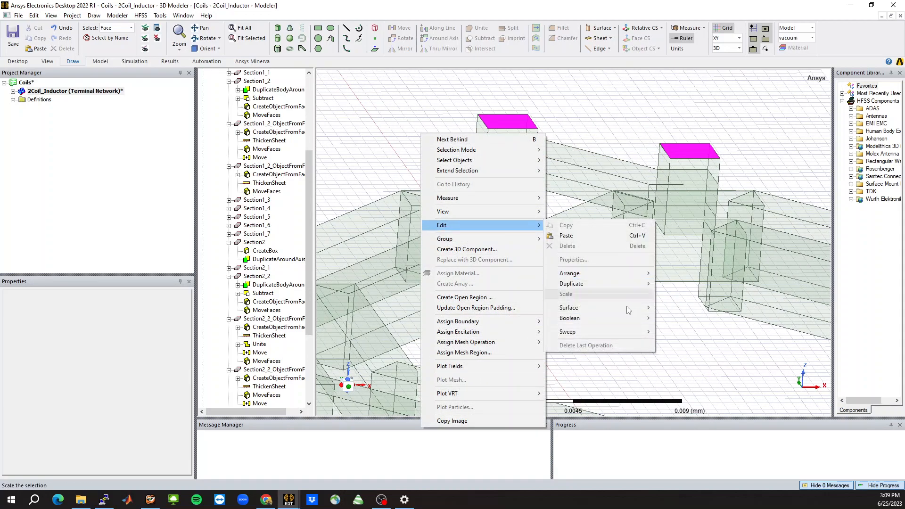
{"action": "mouse_move", "coordinate": [603, 307]}
{"action": "mouse_move", "coordinate": [749, 390]}
{"action": "left_click", "coordinate": [799, 391]}
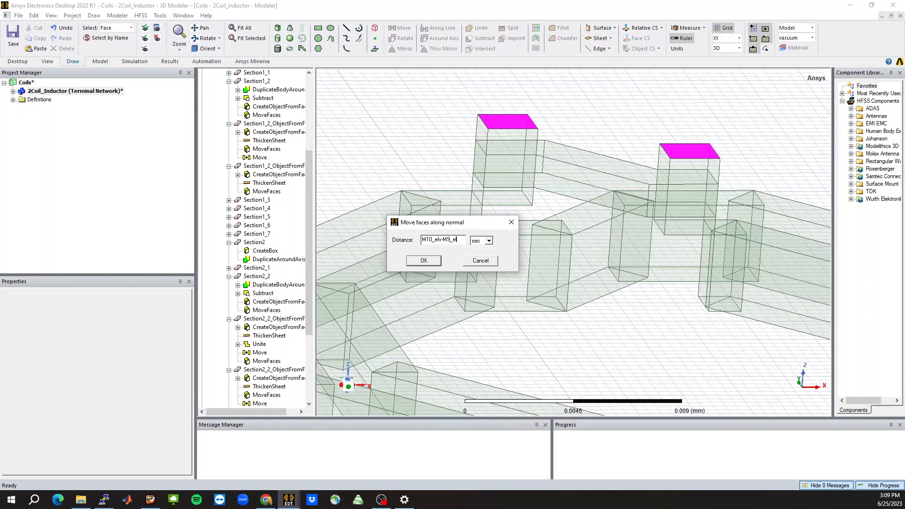
{"action": "type", "text": "9_th"}
{"action": "key", "text": "BackSpace"}
{"action": "key", "text": "Return"}
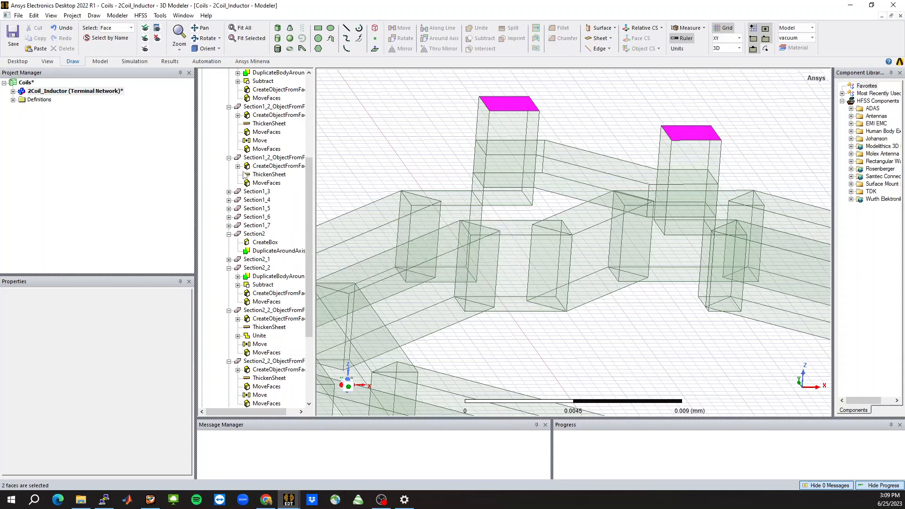
{"action": "left_click", "coordinate": [441, 136]}
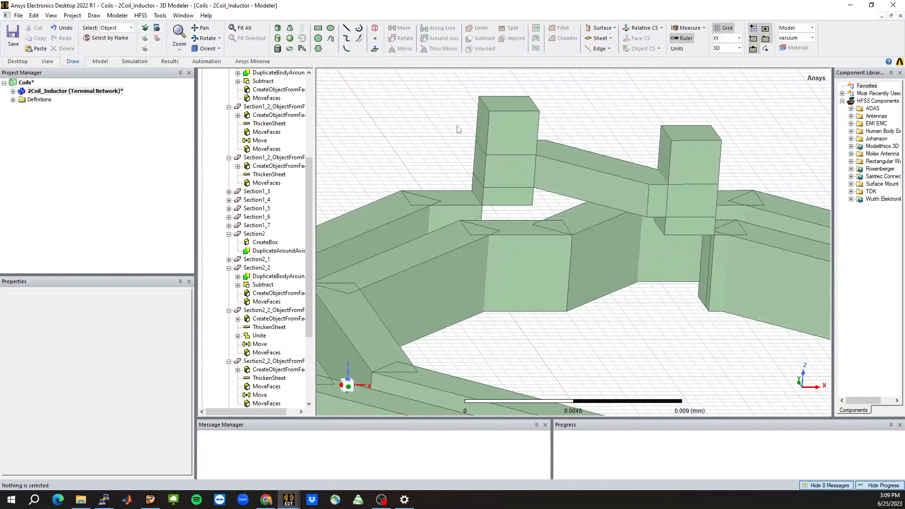
Change the last face-move offset of via block Section1_2_ObjectFromFace2 to M10_elv-M9_elv-2*M9_th
{"action": "left_click", "coordinate": [507, 142]}
{"action": "left_click", "coordinate": [691, 143], "text": "ctrl"}
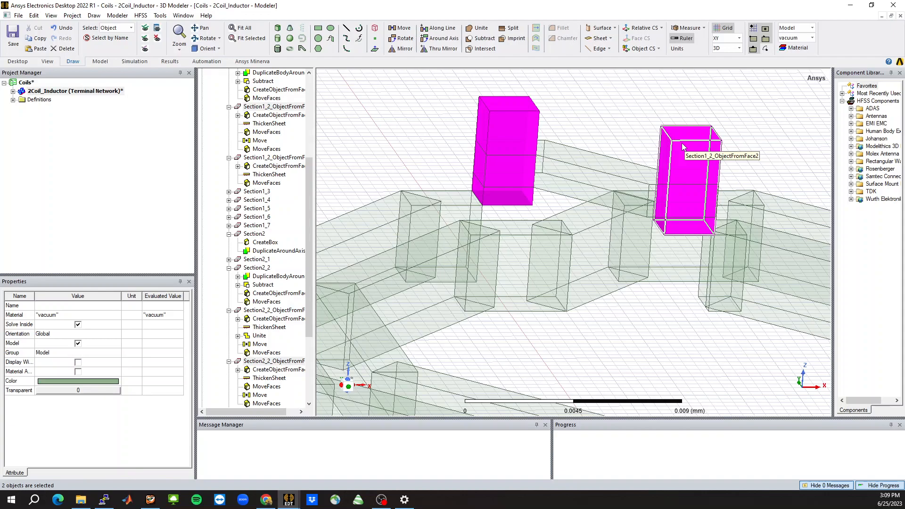
{"action": "left_click", "coordinate": [265, 149]}
{"action": "left_click", "coordinate": [66, 324]}
{"action": "left_click", "coordinate": [73, 324]}
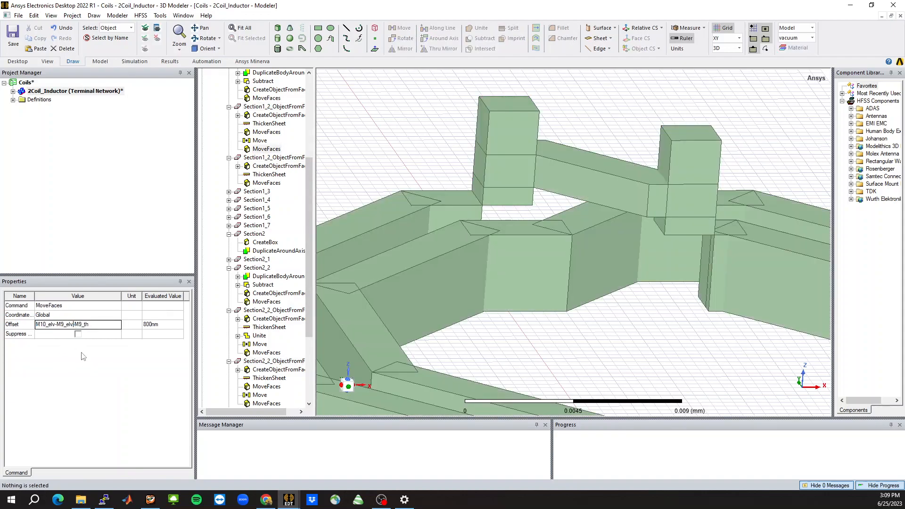
{"action": "type", "text": "2*"}
{"action": "key", "text": "Return"}
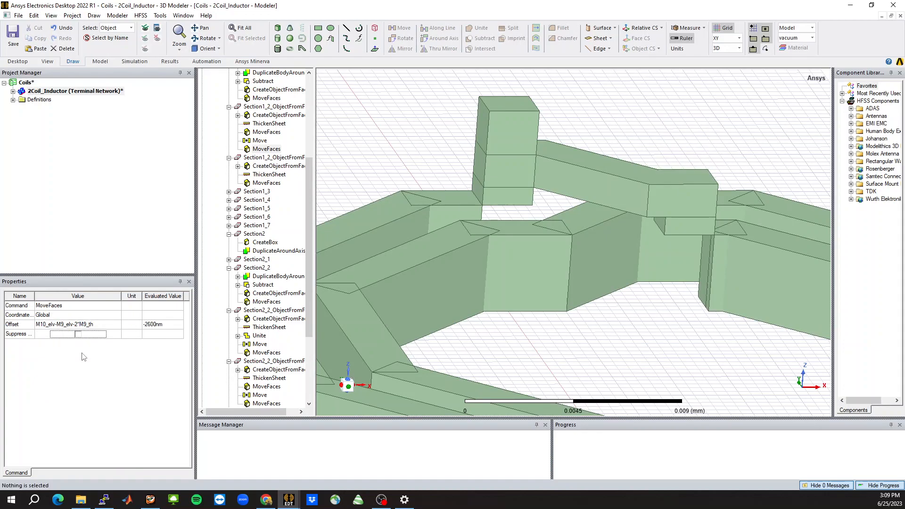
Change the last face-move offset of via block Section2_2_ObjectFromFace2 to M10_elv-M9_elv-2*M9_th
{"action": "left_click", "coordinate": [505, 151]}
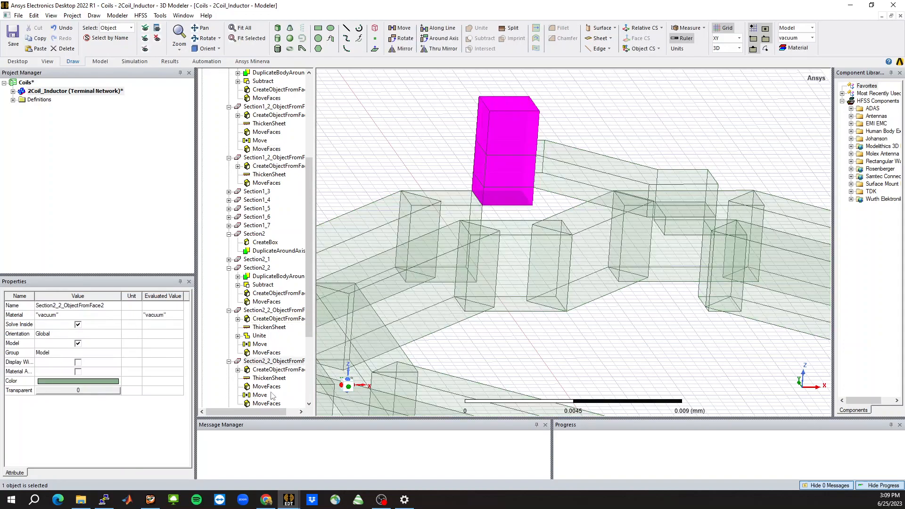
{"action": "scroll", "coordinate": [270, 396], "scroll_direction": "down", "scroll_amount": 2}
{"action": "left_click", "coordinate": [267, 361]}
{"action": "left_click", "coordinate": [75, 325]}
{"action": "left_click", "coordinate": [75, 324]}
{"action": "type", "text": "2*"}
{"action": "key", "text": "Return"}
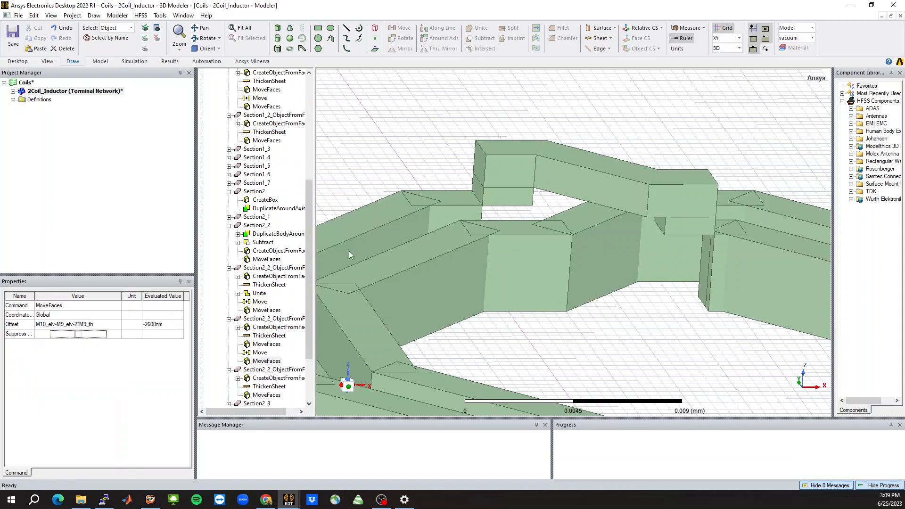
Examine how the two via blocks fit between the ring segments and the raised transition piece
{"action": "left_click", "coordinate": [511, 198]}
{"action": "mouse_move", "coordinate": [547, 306]}
{"action": "middle_mouse_down"}
{"action": "mouse_move", "coordinate": [537, 308]}
{"action": "mouse_move", "coordinate": [545, 318]}
{"action": "middle_mouse_up"}
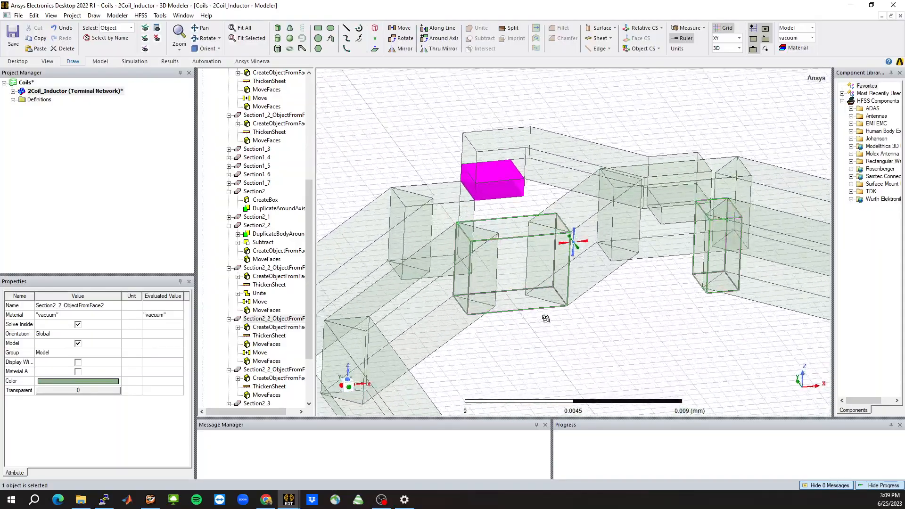
{"action": "left_click", "coordinate": [675, 212]}
{"action": "middle_click_drag", "start_coordinate": [658, 293], "coordinate": [637, 346]}
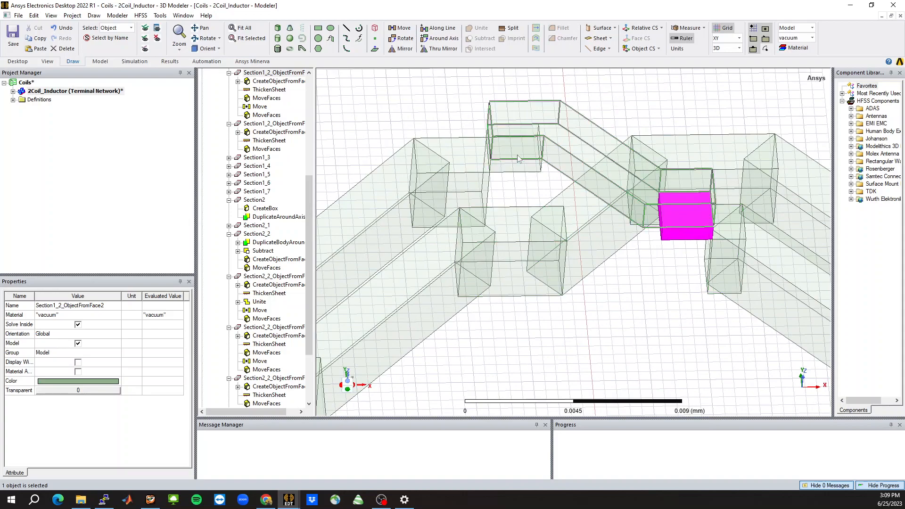
{"action": "left_click", "coordinate": [546, 191]}
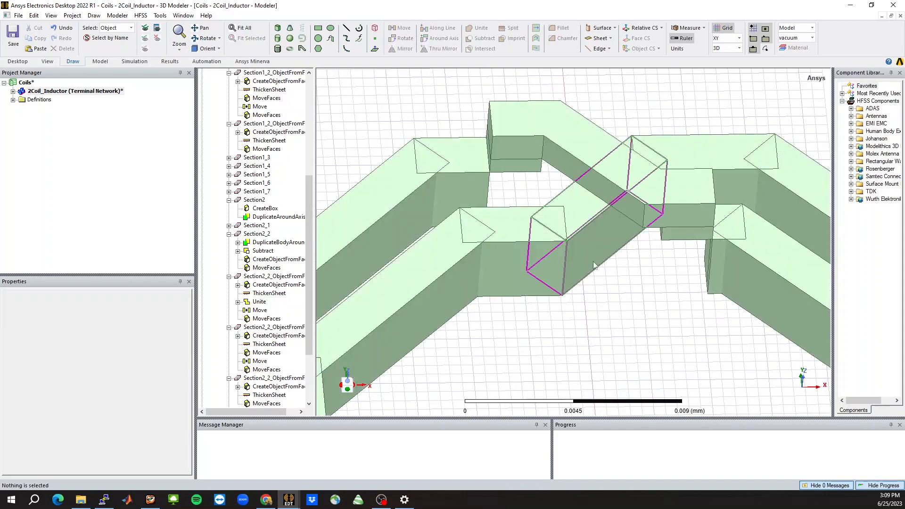
{"action": "left_click", "coordinate": [529, 169]}
{"action": "mouse_move", "coordinate": [531, 183]}
{"action": "middle_mouse_down"}
{"action": "mouse_move", "coordinate": [536, 140]}
{"action": "mouse_move", "coordinate": [543, 190]}
{"action": "middle_mouse_up"}
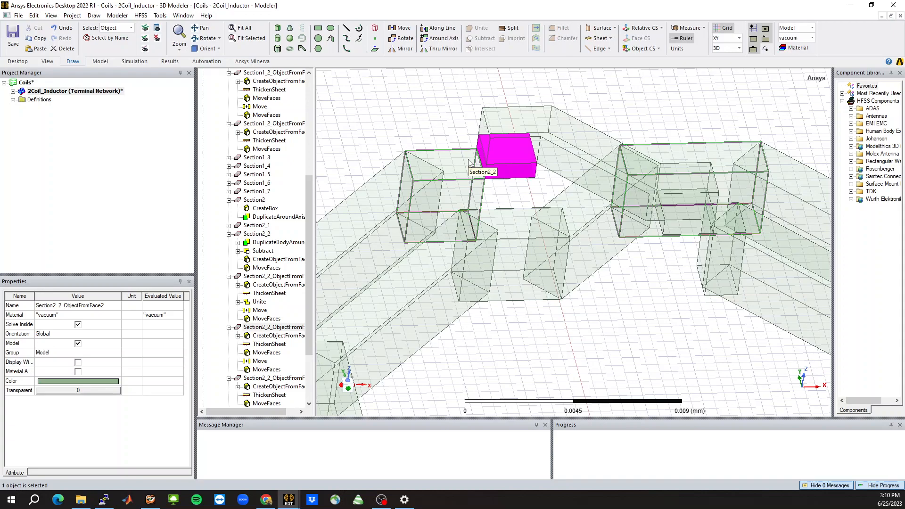
{"action": "left_click", "coordinate": [455, 124]}
{"action": "middle_click_drag", "start_coordinate": [533, 190], "coordinate": [575, 222]}
Examine the complete two-ring coil and its raised diagonal crossing from several angles and distances
{"action": "scroll", "coordinate": [576, 223], "scroll_direction": "down", "scroll_amount": 8}
{"action": "left_click_drag", "start_coordinate": [408, 110], "coordinate": [680, 328]}
{"action": "left_click", "coordinate": [145, 49]}
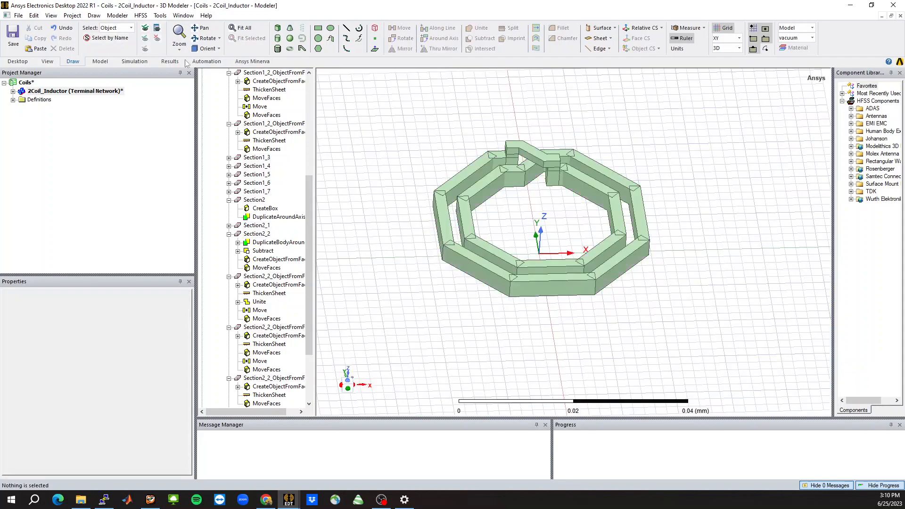
{"action": "scroll", "coordinate": [523, 151], "scroll_direction": "up", "scroll_amount": 5}
{"action": "scroll", "coordinate": [523, 153], "scroll_direction": "up", "scroll_amount": 5}
{"action": "mouse_move", "coordinate": [576, 245]}
{"action": "middle_mouse_down"}
{"action": "mouse_move", "coordinate": [576, 260]}
{"action": "mouse_move", "coordinate": [567, 262]}
{"action": "mouse_move", "coordinate": [569, 366]}
{"action": "mouse_move", "coordinate": [553, 158]}
{"action": "middle_mouse_up"}
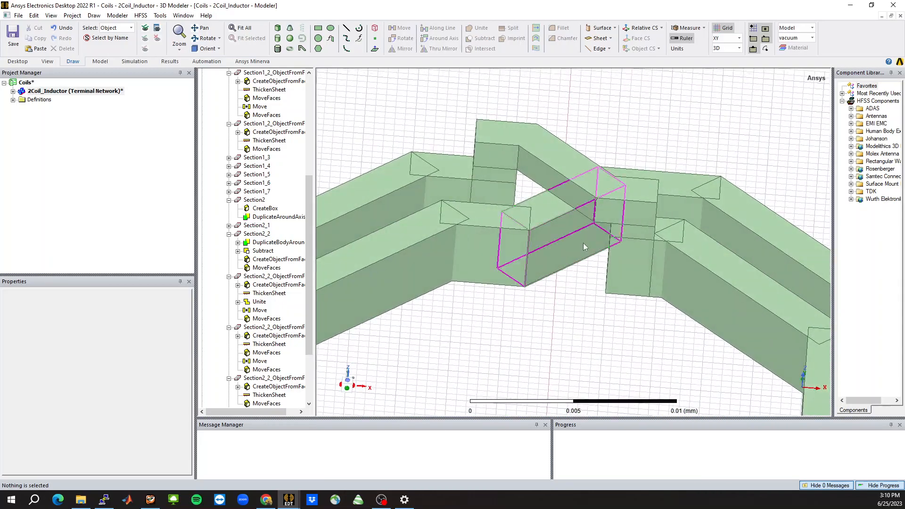
{"action": "left_click", "coordinate": [553, 157]}
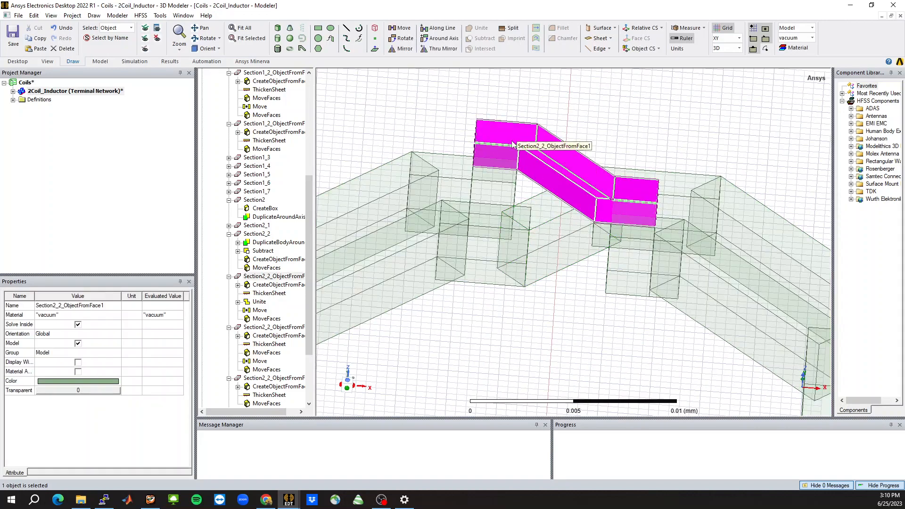
{"action": "left_click", "coordinate": [569, 314]}
{"action": "scroll", "coordinate": [641, 118], "scroll_direction": "down", "scroll_amount": 3}
{"action": "middle_click_drag", "start_coordinate": [633, 184], "coordinate": [598, 270]}
{"action": "scroll", "coordinate": [598, 270], "scroll_direction": "down", "scroll_amount": 4}
{"action": "scroll", "coordinate": [613, 117], "scroll_direction": "up", "scroll_amount": 6}
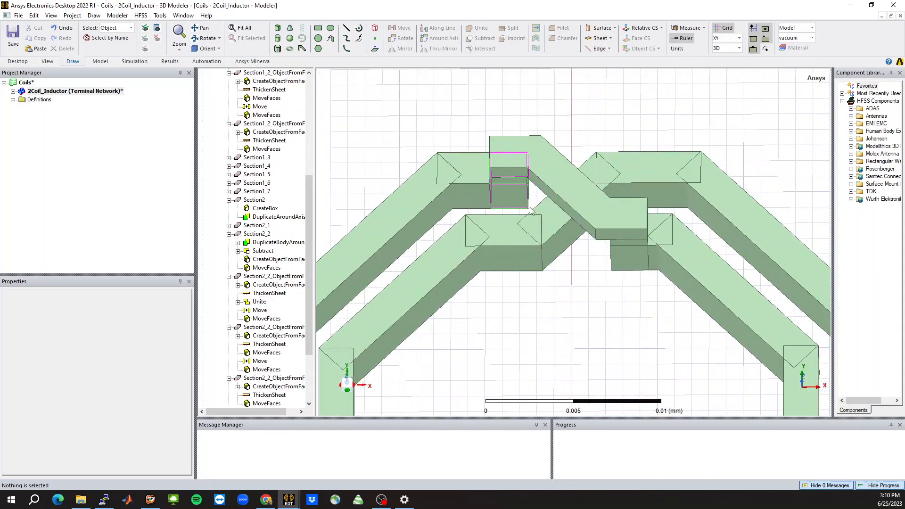
Unite one via block with the outer ring's top segment and the other via block with the inner ring's top segment
{"action": "left_click", "coordinate": [481, 193]}
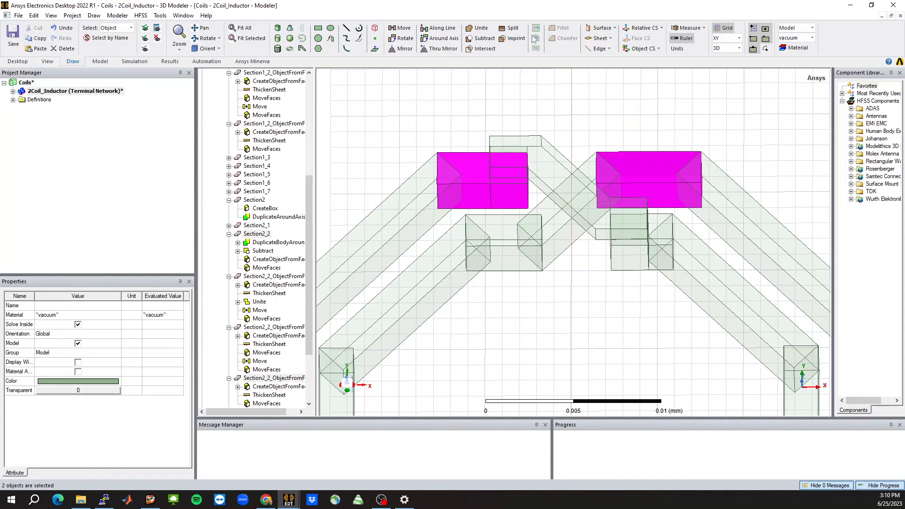
{"action": "left_click", "coordinate": [477, 28]}
{"action": "scroll", "coordinate": [627, 285], "scroll_direction": "up", "scroll_amount": 2}
{"action": "scroll", "coordinate": [627, 285], "scroll_direction": "up", "scroll_amount": 1}
{"action": "left_click", "coordinate": [677, 197]}
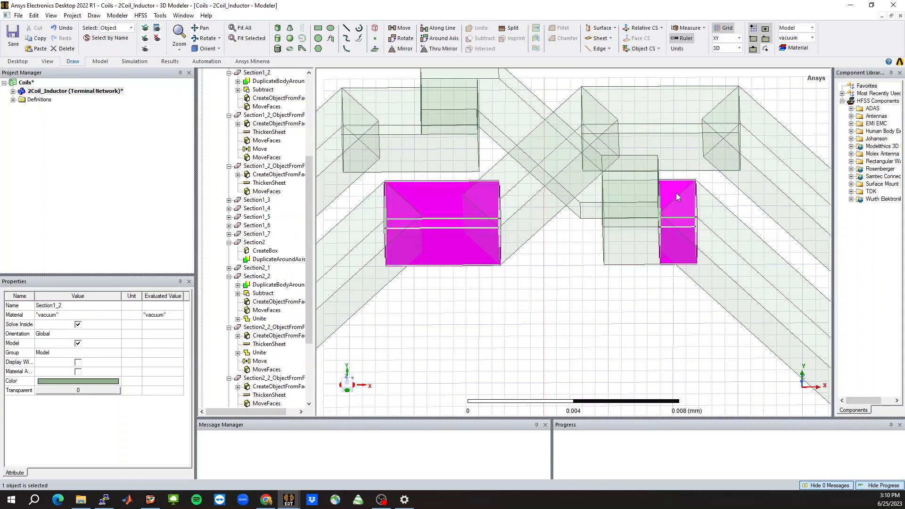
{"action": "left_click", "coordinate": [627, 264], "text": "ctrl"}
{"action": "left_click", "coordinate": [478, 29]}
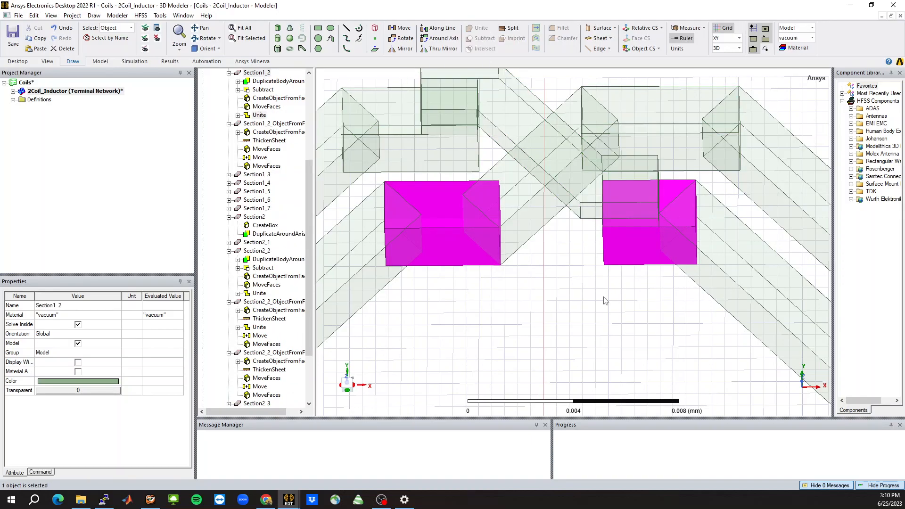
{"action": "left_click", "coordinate": [605, 301]}
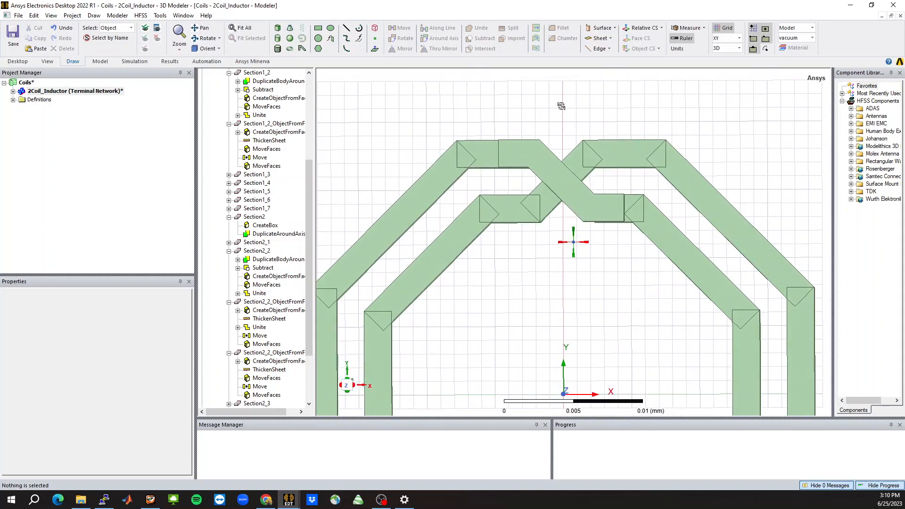
Display the design variables and examine the complete two-ring coil from above and at a slight tilt
{"action": "left_click", "coordinate": [94, 92]}
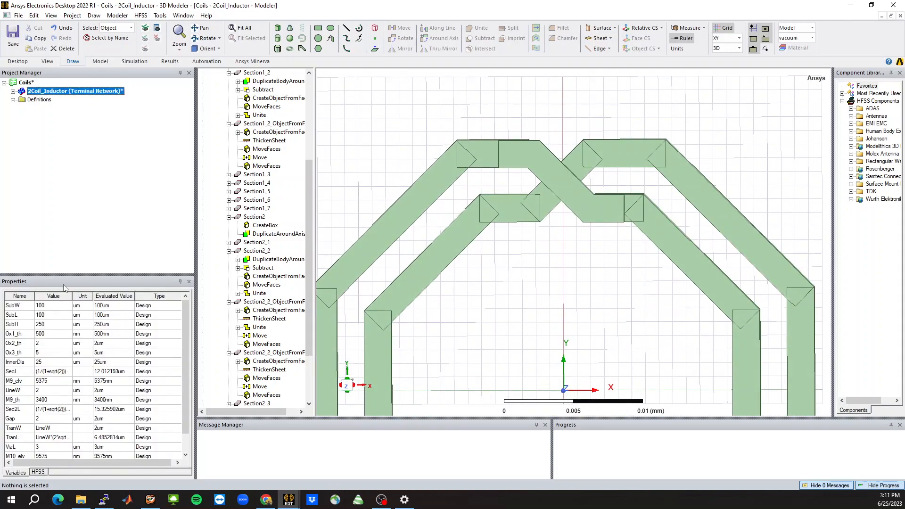
{"action": "left_click", "coordinate": [527, 274]}
{"action": "scroll", "coordinate": [583, 161], "scroll_direction": "down", "scroll_amount": 5}
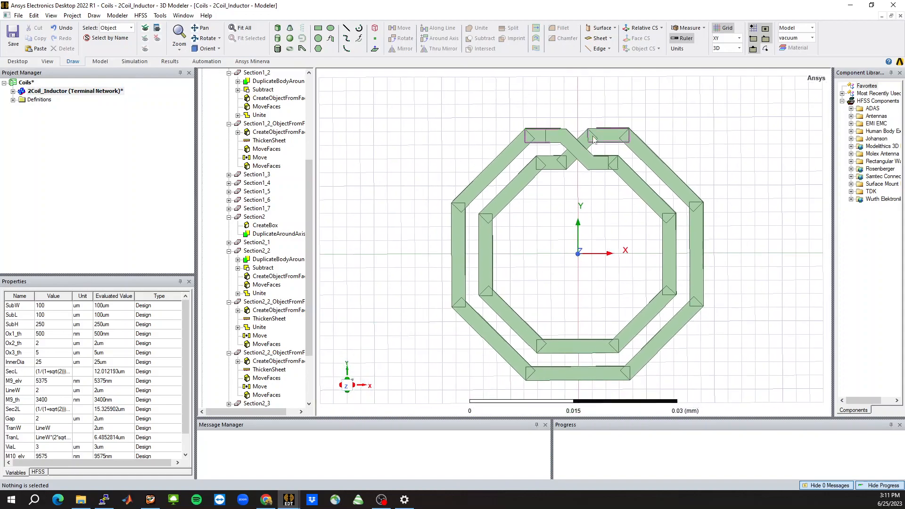
{"action": "scroll", "coordinate": [598, 338], "scroll_direction": "up", "scroll_amount": 2}
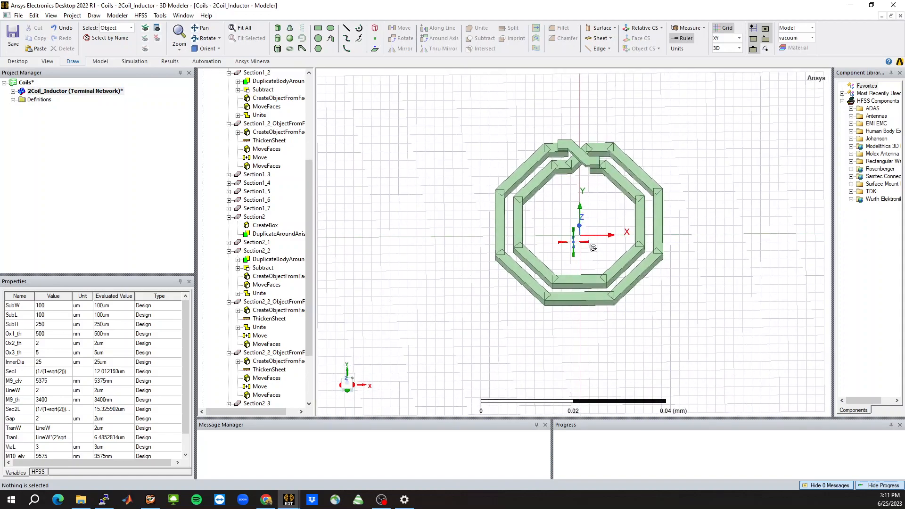
{"action": "scroll", "coordinate": [599, 338], "scroll_direction": "down", "scroll_amount": 2}
{"action": "middle_click_drag", "start_coordinate": [596, 236], "coordinate": [598, 259]}
{"action": "scroll", "coordinate": [599, 265], "scroll_direction": "up", "scroll_amount": 2}
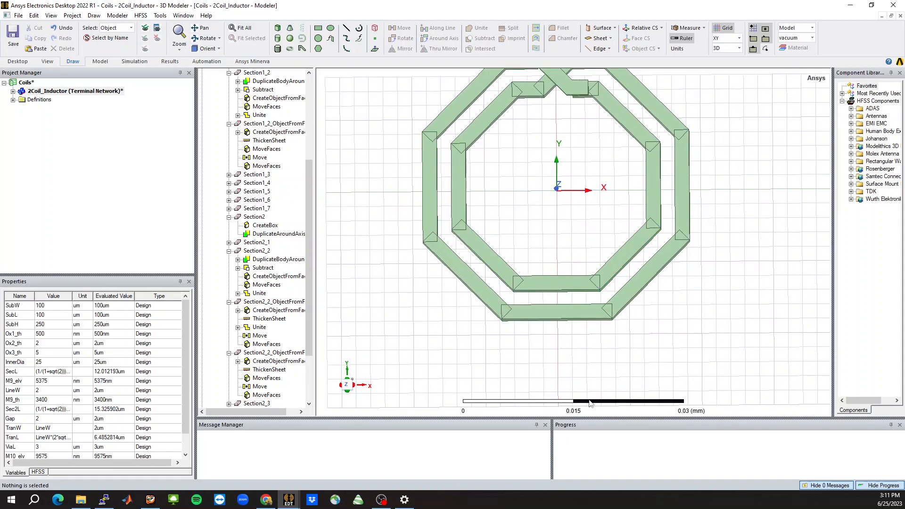
{"action": "scroll", "coordinate": [580, 384], "scroll_direction": "down", "scroll_amount": 1}
{"action": "middle_click_drag", "start_coordinate": [577, 227], "coordinate": [578, 234]}
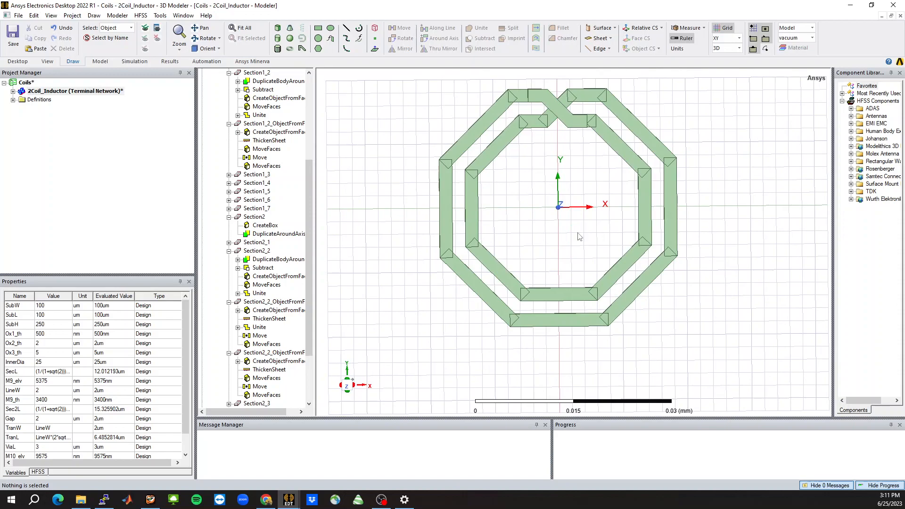
Draw a box about 0.008 mm by 0.01 mm by 0.026 mm near the centre of the rings
{"action": "left_click", "coordinate": [278, 28]}
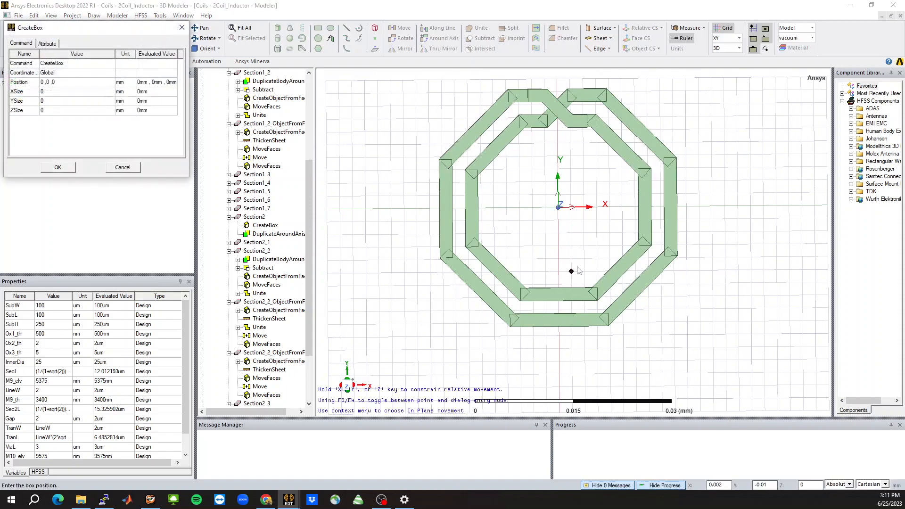
{"action": "left_click", "coordinate": [532, 181]}
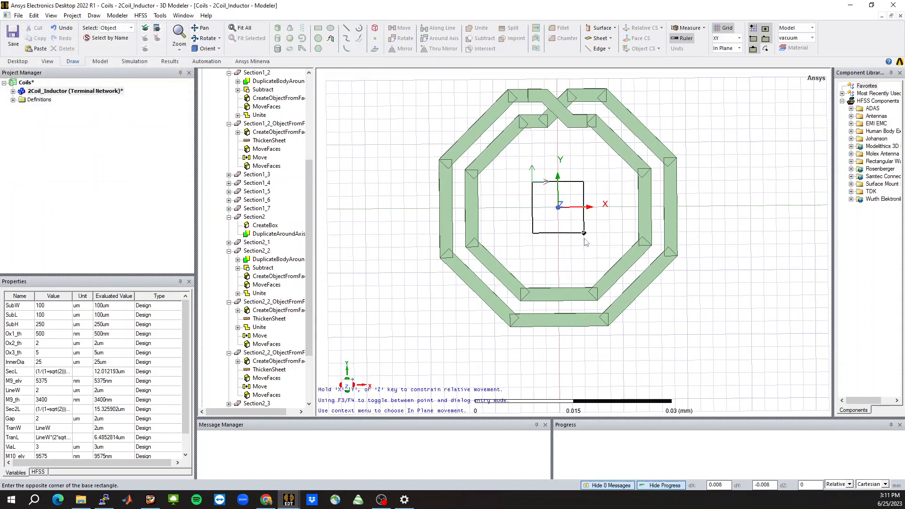
{"action": "left_click", "coordinate": [587, 244]}
{"action": "left_click", "coordinate": [588, 238]}
{"action": "middle_click_drag", "start_coordinate": [565, 276], "coordinate": [542, 247]}
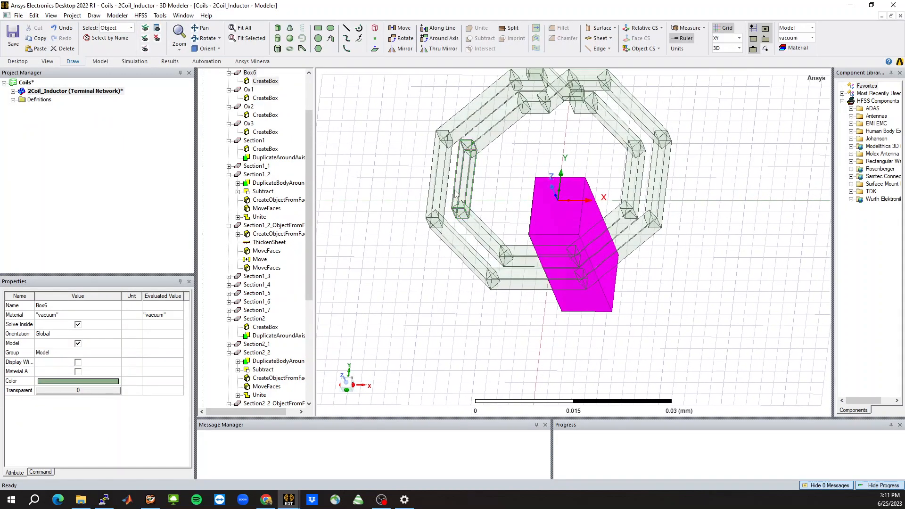
Set the new box's position to -FeedSep/2,-InnerDia/2-2*LineW-Gap,M9_elv, defining FeedSep as 20 um
{"action": "left_click", "coordinate": [265, 82]}
{"action": "left_click", "coordinate": [93, 325]}
{"action": "key", "text": "ctrl+a"}
{"action": "type", "text": "-Fe"}
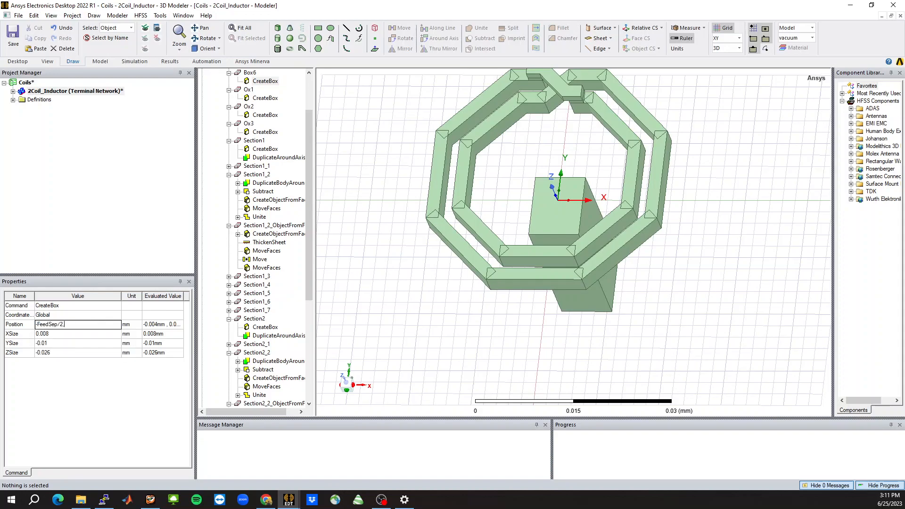
{"action": "type", "text": "edSep/2,Fe"}
{"action": "key", "text": "BackSpace"}
{"action": "key", "text": "BackSpace"}
{"action": "key", "text": "BackSpace"}
{"action": "type", "text": "-I"}
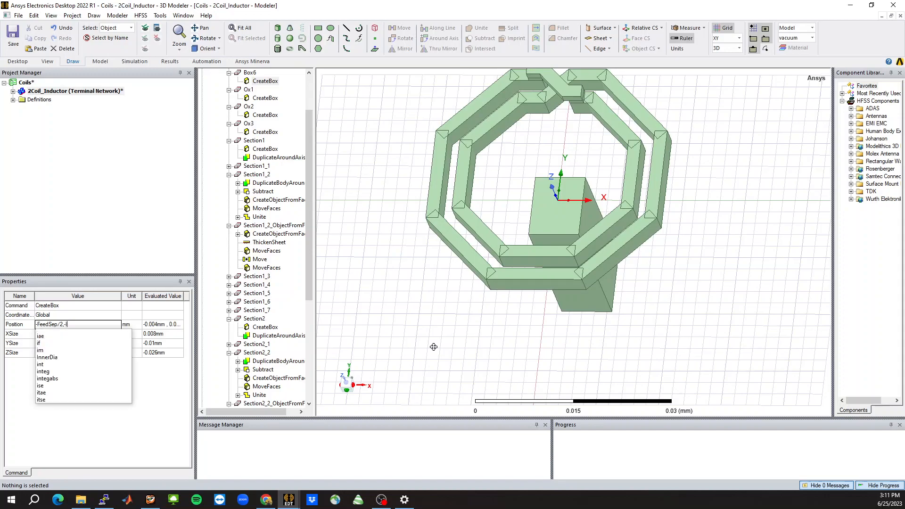
{"action": "type", "text": "nnerDia/2-2*Line"}
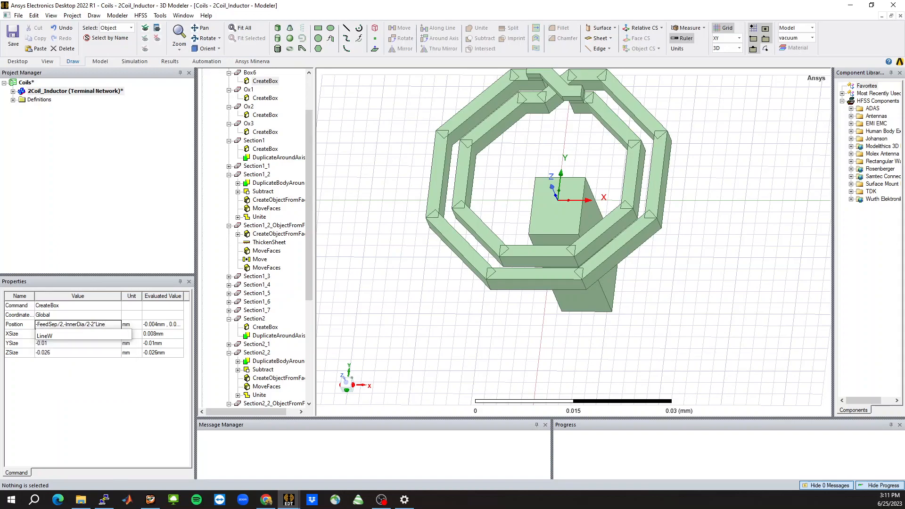
{"action": "type", "text": "W-"}
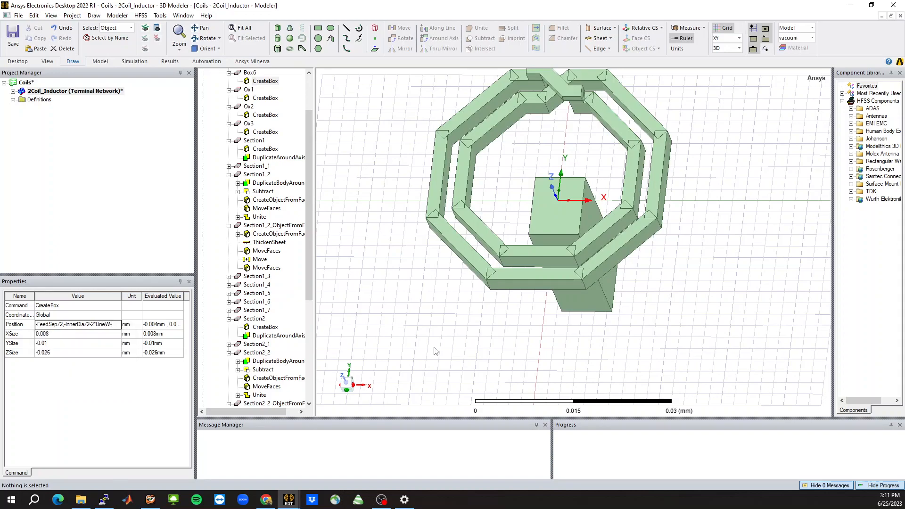
{"action": "type", "text": "Gap,M9_elv"}
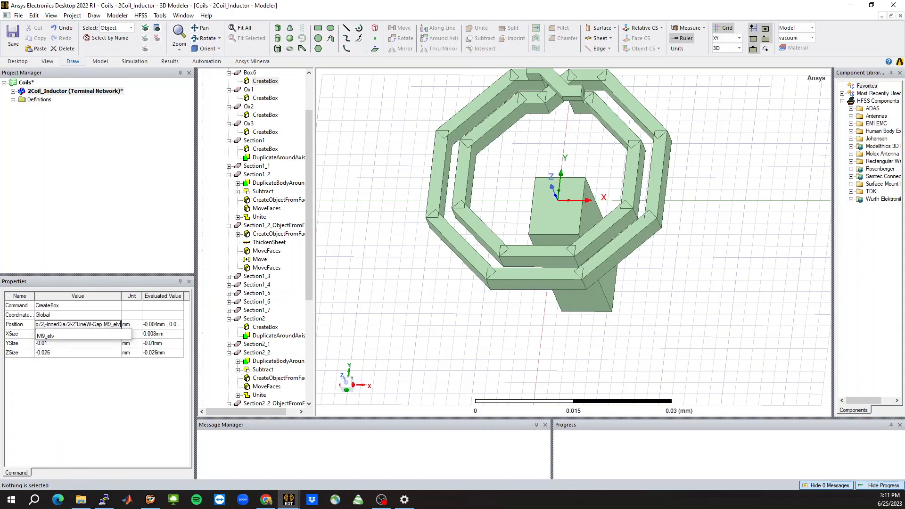
{"action": "key", "text": "Return"}
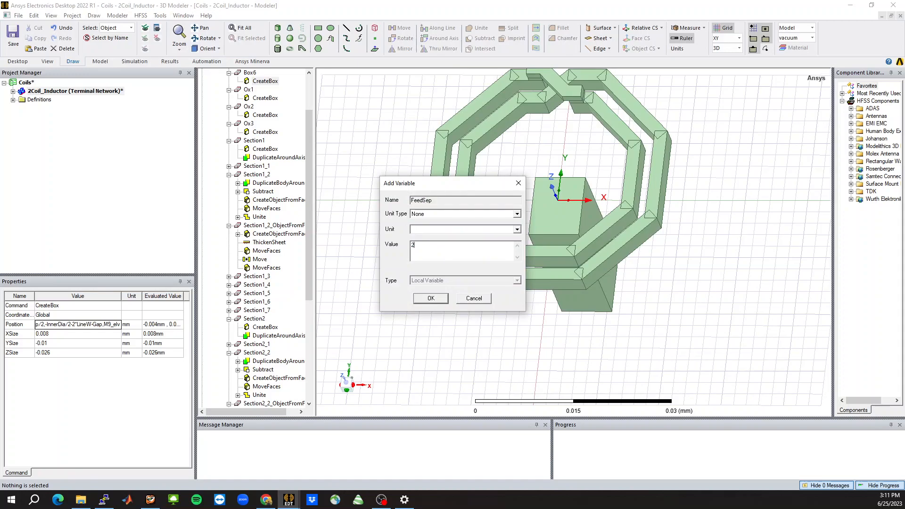
{"action": "key", "text": "Return"}
Set the new box's X size to FeedSep
{"action": "type", "text": "FeedS"}
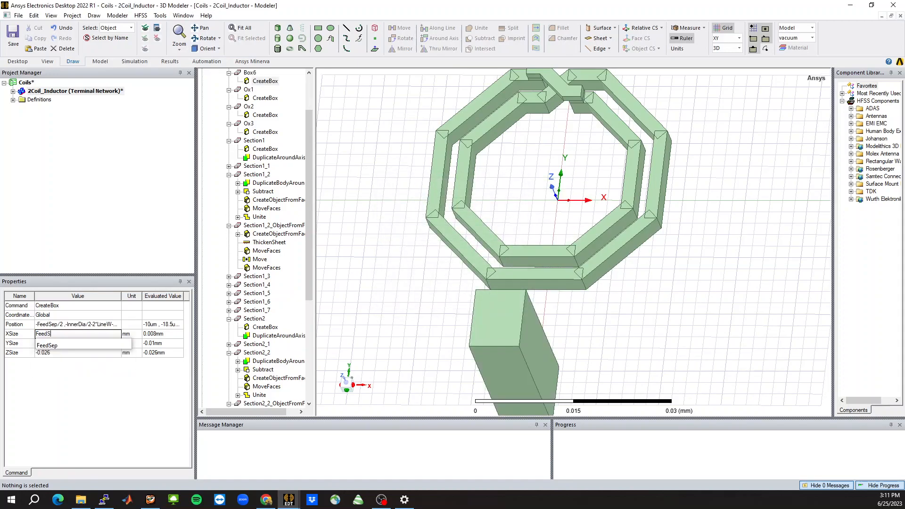
{"action": "type", "text": "ep"}
{"action": "key", "text": "Return"}
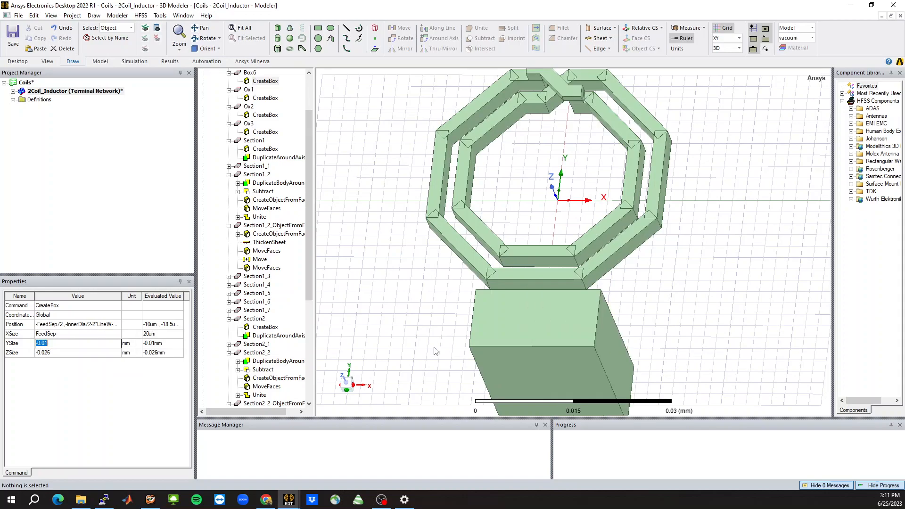
Set the box's Y size to -FeedLineL, defining FeedLineL as 10 um, and its Z size to M9_th
{"action": "type", "text": "F"}
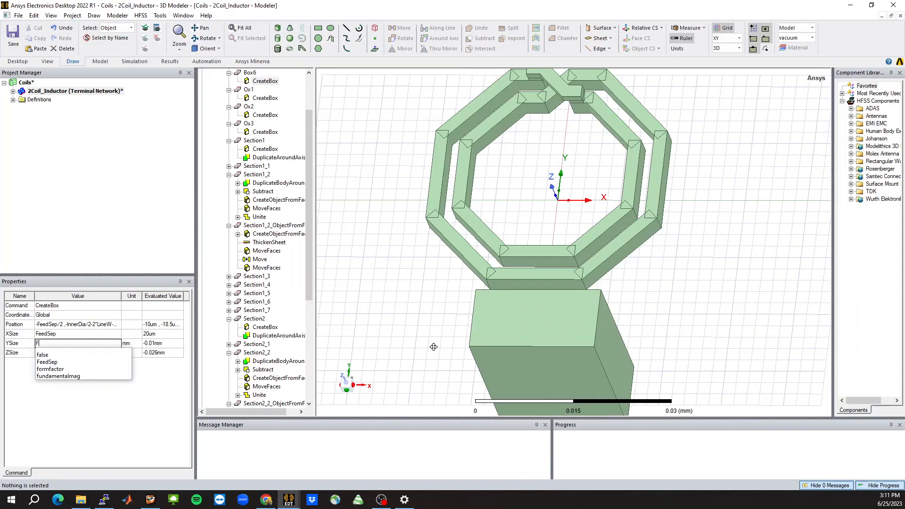
{"action": "type", "text": "eedLin"}
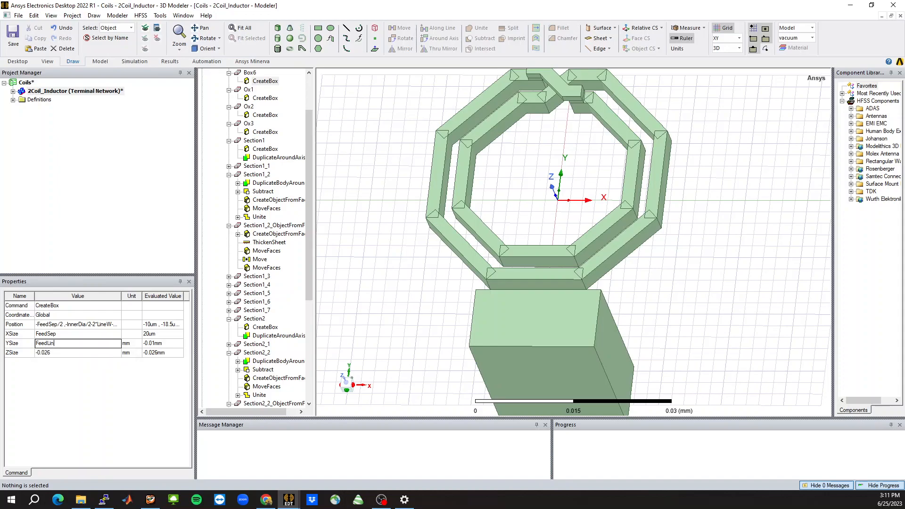
{"action": "type", "text": "eL"}
{"action": "key", "text": "Home"}
{"action": "type", "text": "-"}
{"action": "key", "text": "Return"}
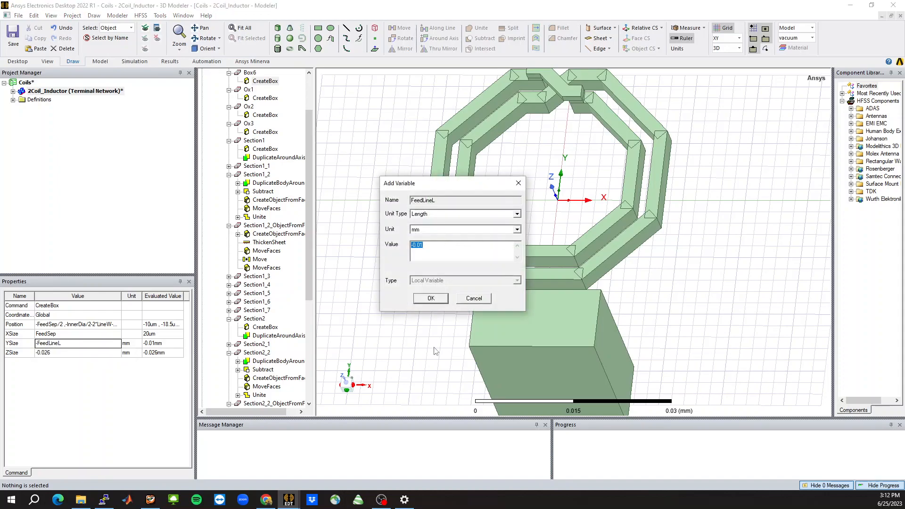
{"action": "type", "text": "-10um"}
{"action": "key", "text": "Return"}
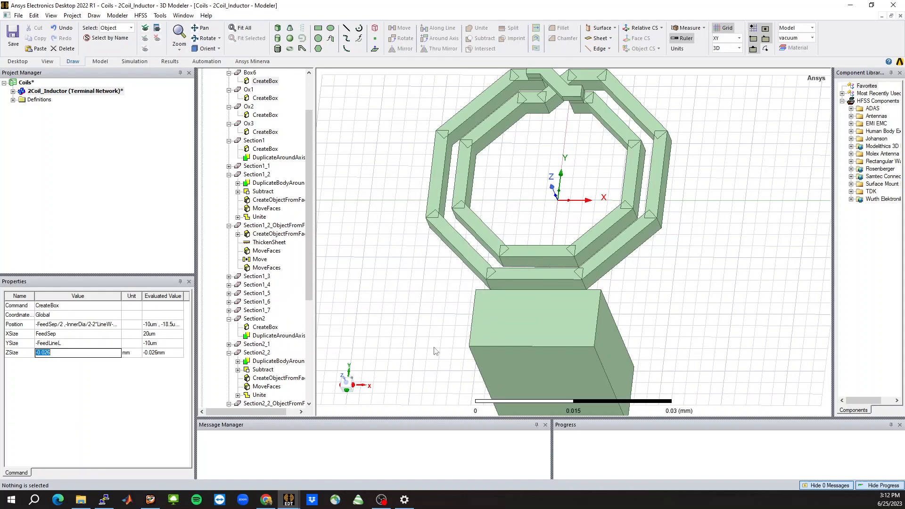
{"action": "type", "text": "M9_th"}
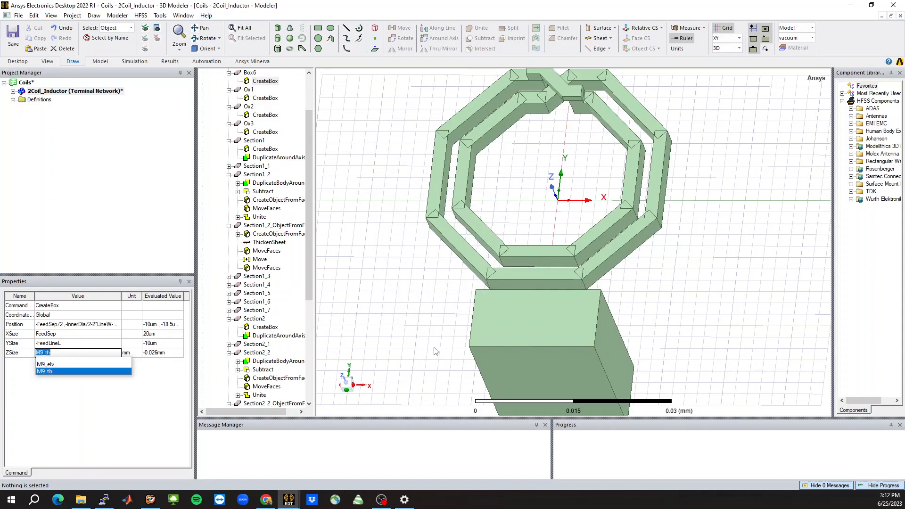
{"action": "key", "text": "Return"}
Change the design variable FeedSep to 5 um
{"action": "middle_click_drag", "start_coordinate": [596, 366], "coordinate": [622, 383]}
{"action": "left_click", "coordinate": [530, 337]}
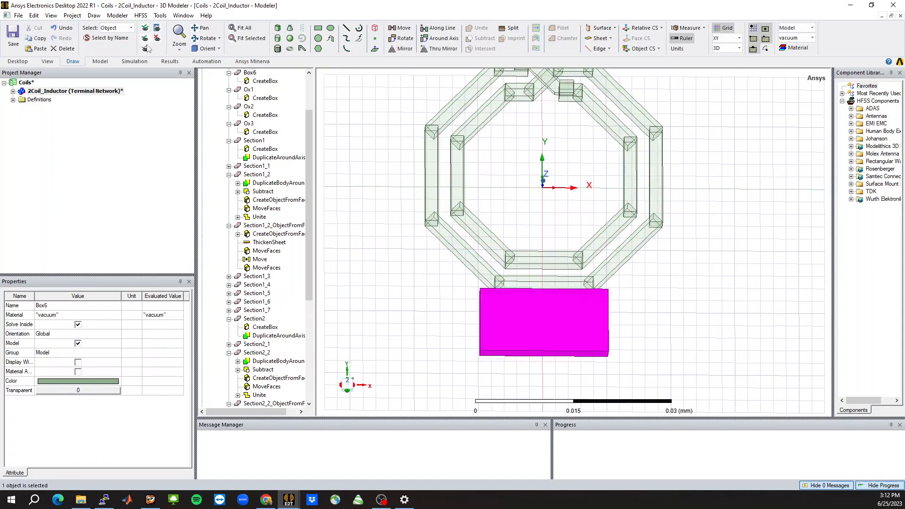
{"action": "left_click", "coordinate": [106, 93]}
{"action": "scroll", "coordinate": [78, 386], "scroll_direction": "down", "scroll_amount": 3}
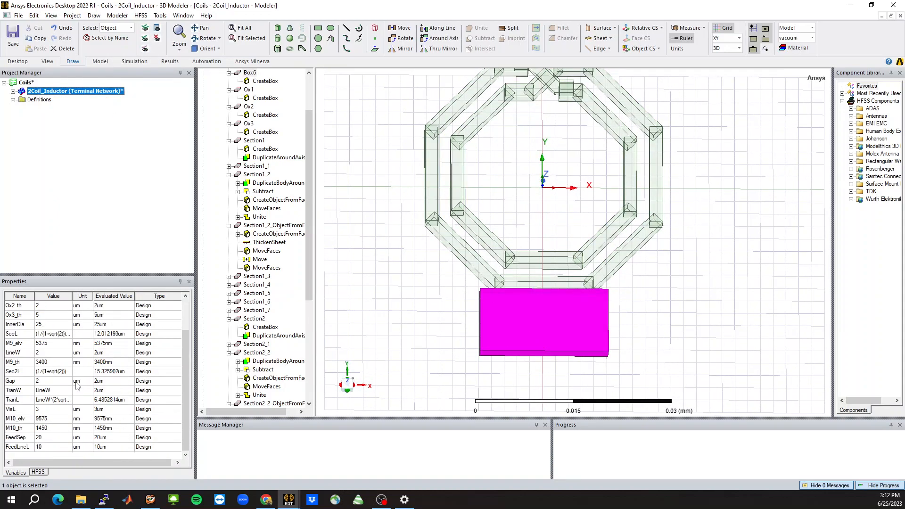
{"action": "left_click", "coordinate": [51, 438]}
{"action": "left_click", "coordinate": [49, 438]}
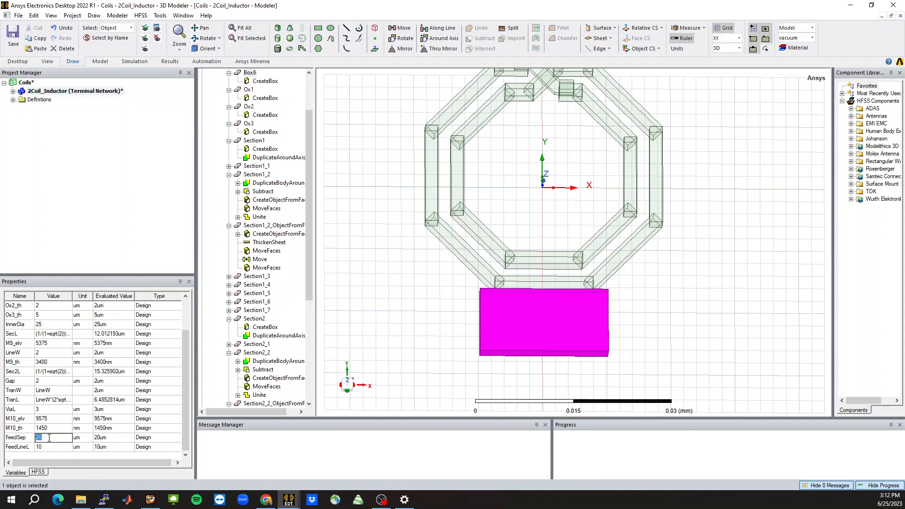
{"action": "type", "text": "5um"}
{"action": "key", "text": "Return"}
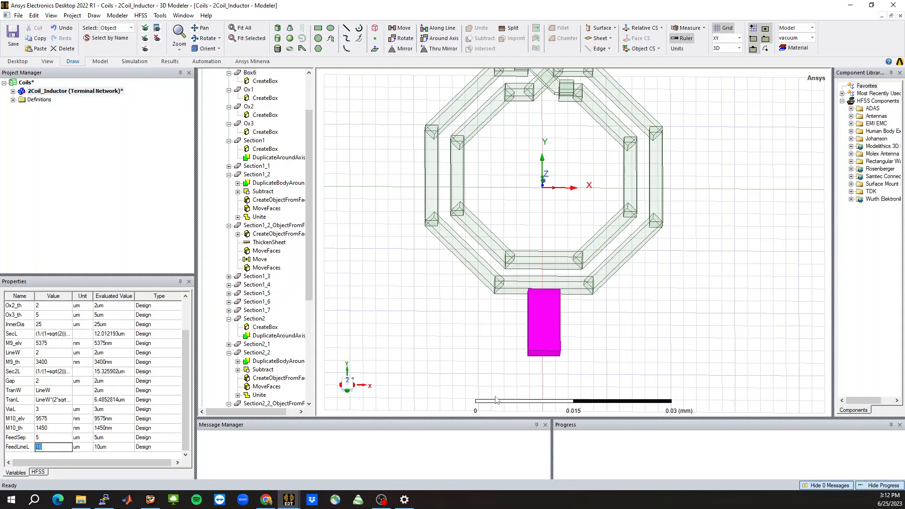
{"action": "left_click", "coordinate": [475, 372]}
Change the feed box's Y position to -InnerDia/2-LineW-Gap so it overlaps the outer ring's bottom segment
{"action": "scroll", "coordinate": [585, 290], "scroll_direction": "up", "scroll_amount": 3}
{"action": "middle_click_drag", "start_coordinate": [529, 334], "coordinate": [536, 380]}
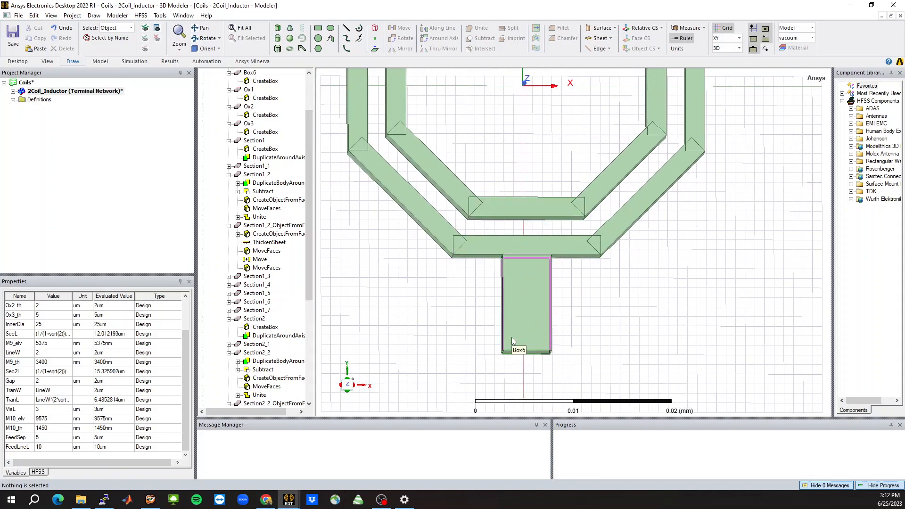
{"action": "left_click", "coordinate": [543, 317]}
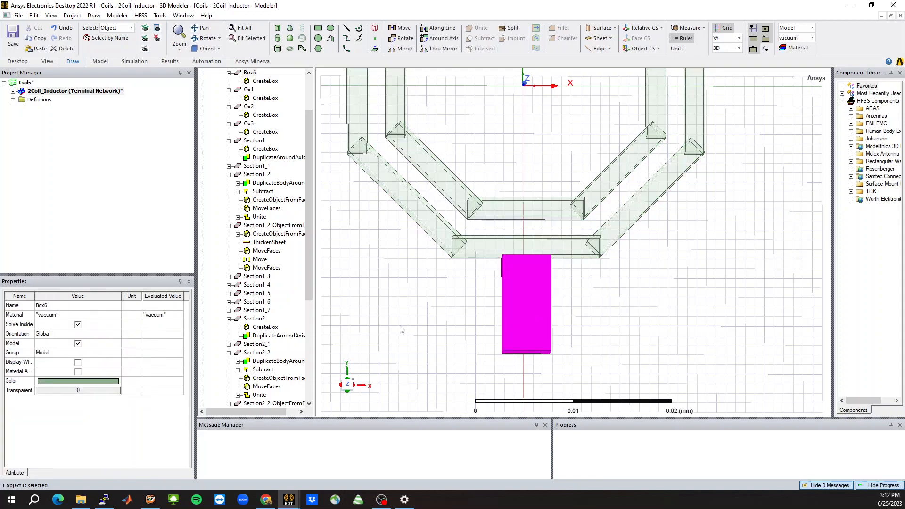
{"action": "left_click", "coordinate": [265, 80]}
{"action": "left_click", "coordinate": [85, 325]}
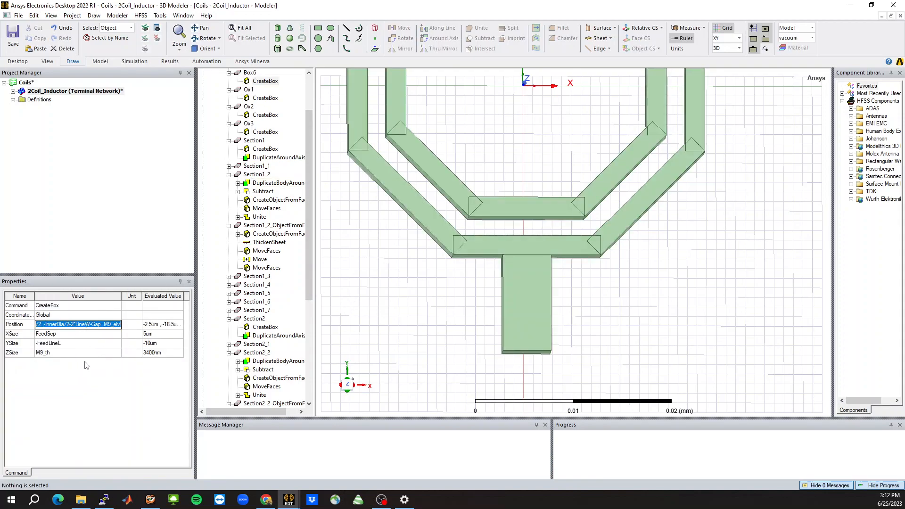
{"action": "left_click", "coordinate": [74, 324]}
{"action": "key", "text": "BackSpace"}
{"action": "key", "text": "BackSpace"}
{"action": "key", "text": "Tab"}
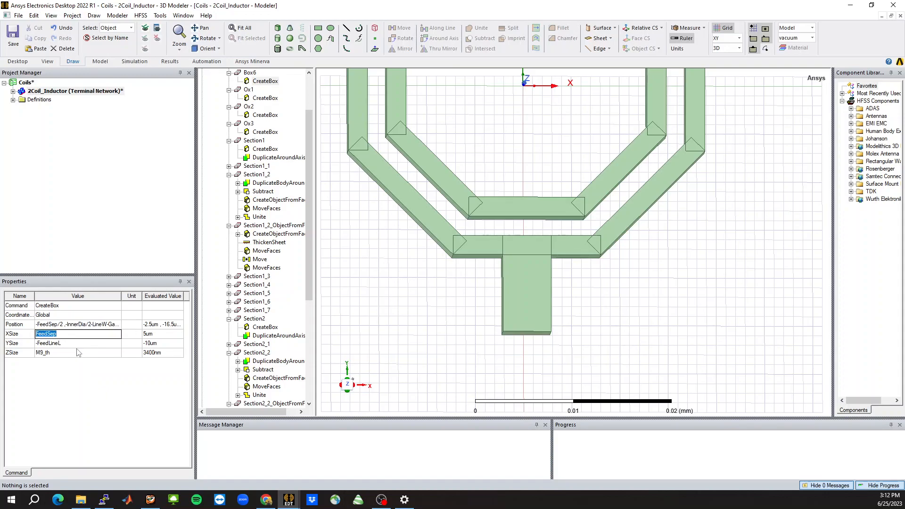
{"action": "left_click", "coordinate": [428, 322]}
Create sheet objects from the two long side faces of the feed separation box
{"action": "middle_click_drag", "start_coordinate": [465, 324], "coordinate": [523, 336]}
{"action": "key", "text": "f"}
{"action": "left_click", "coordinate": [500, 309]}
{"action": "left_click", "coordinate": [531, 303], "text": "ctrl"}
{"action": "left_click", "coordinate": [519, 364]}
{"action": "middle_click_drag", "start_coordinate": [496, 299], "coordinate": [579, 317]}
{"action": "left_click", "coordinate": [513, 297]}
{"action": "left_click", "coordinate": [558, 294], "text": "ctrl"}
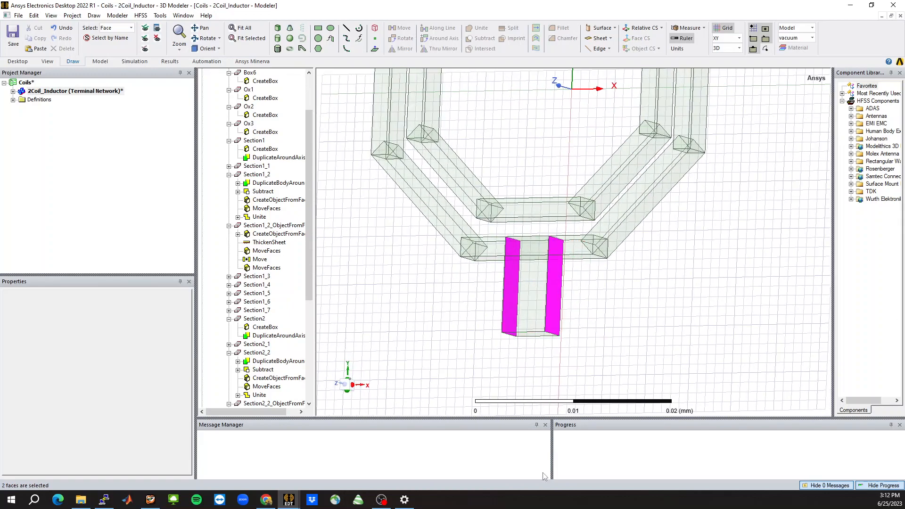
{"action": "right_click", "coordinate": [382, 217]}
{"action": "mouse_move", "coordinate": [453, 288]}
{"action": "mouse_move", "coordinate": [556, 370]}
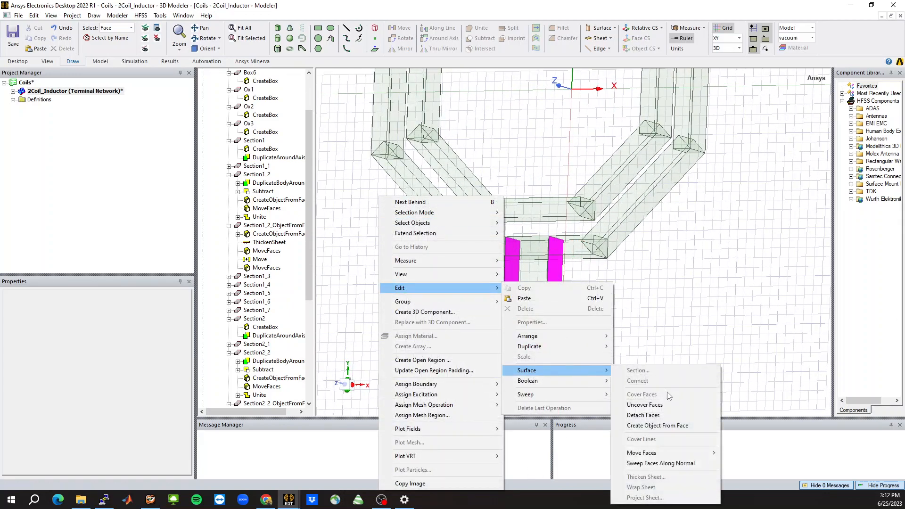
{"action": "left_click", "coordinate": [658, 425]}
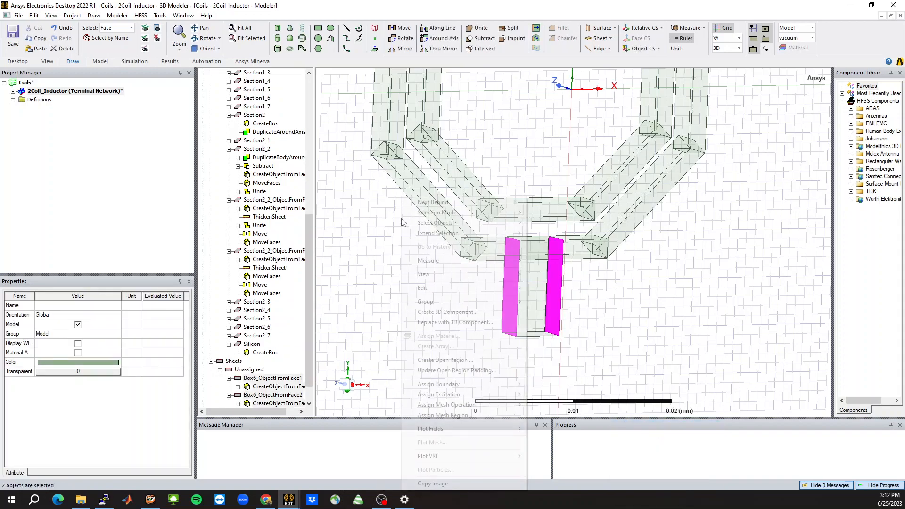
Thicken the two side-face sheets by LineW to form the feed lines
{"action": "mouse_move", "coordinate": [471, 289]}
{"action": "mouse_move", "coordinate": [594, 371]}
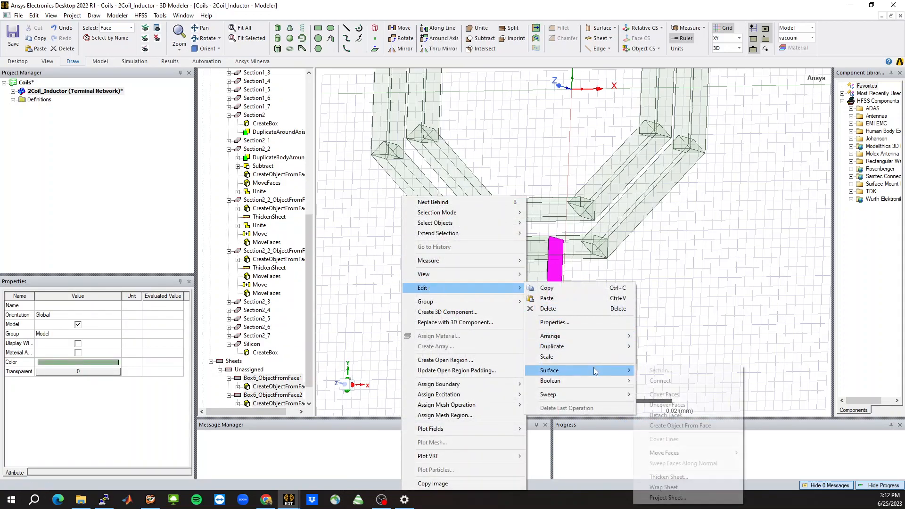
{"action": "left_click", "coordinate": [668, 477]}
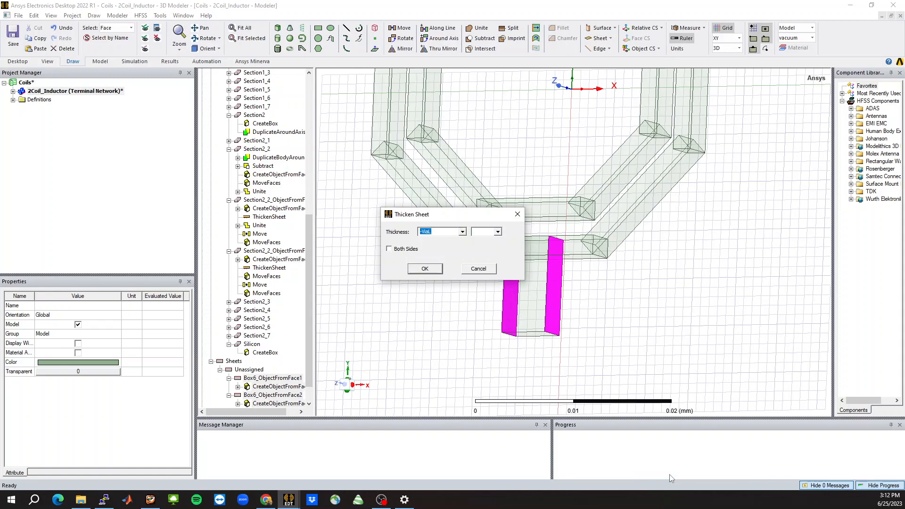
{"action": "type", "text": "LineW"}
{"action": "key", "text": "Return"}
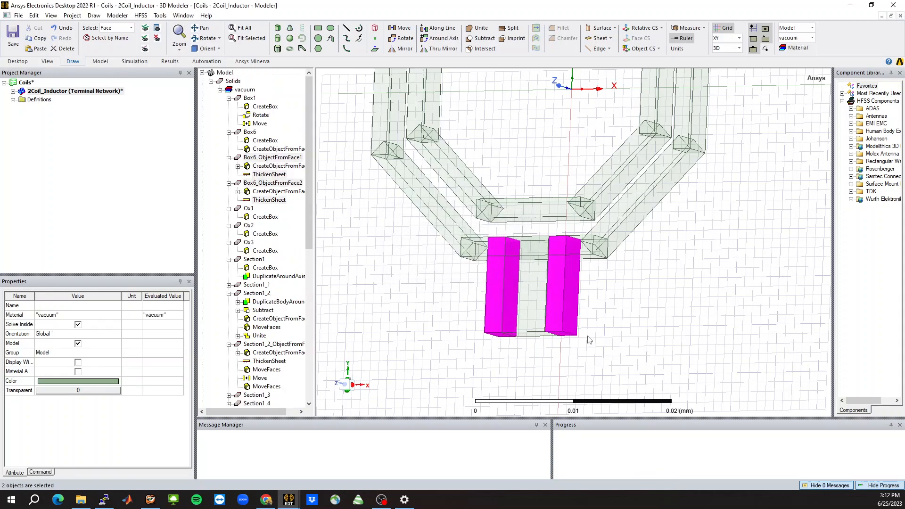
Subtract the central feed separation box from the outer ring's bottom segment
{"action": "middle_click_drag", "start_coordinate": [598, 334], "coordinate": [611, 337]}
{"action": "left_click", "coordinate": [540, 372]}
{"action": "middle_click_drag", "start_coordinate": [518, 357], "coordinate": [529, 362]}
{"action": "key", "text": "o"}
{"action": "left_click", "coordinate": [539, 322]}
{"action": "left_click", "coordinate": [503, 332]}
{"action": "left_click", "coordinate": [568, 328]}
{"action": "left_click", "coordinate": [529, 373]}
{"action": "left_click", "coordinate": [482, 269]}
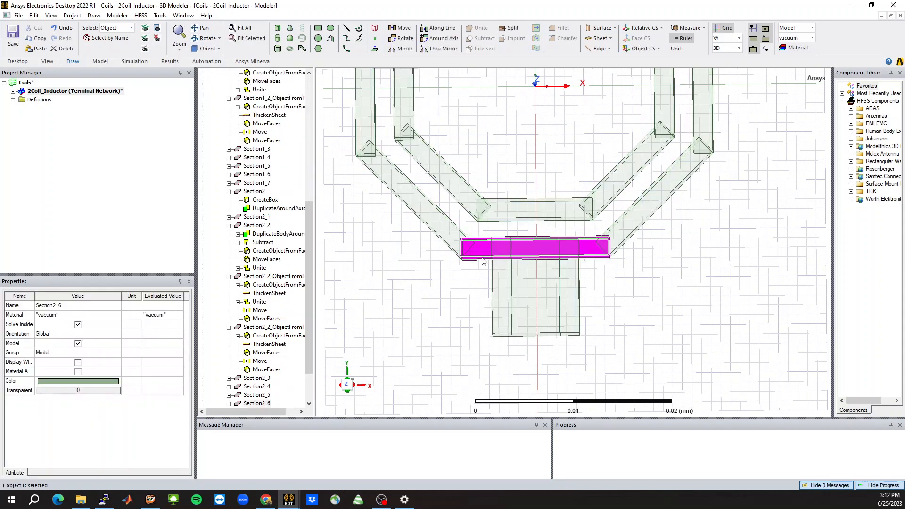
{"action": "left_click", "coordinate": [537, 333], "text": "ctrl"}
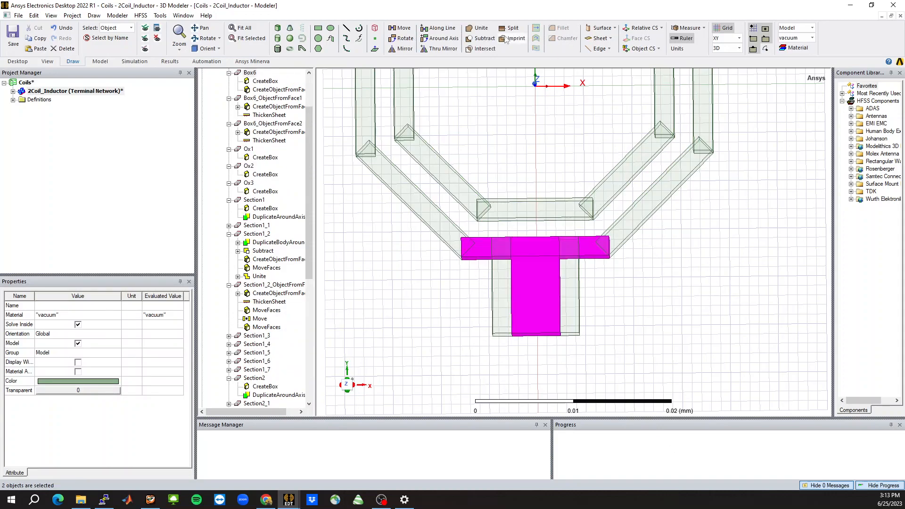
{"action": "left_click", "coordinate": [481, 38]}
{"action": "left_click", "coordinate": [426, 292]}
Inspect the gap in the outer ring, the two feed lines and the overall coil layout
{"action": "left_click", "coordinate": [547, 363]}
{"action": "middle_click_drag", "start_coordinate": [539, 298], "coordinate": [549, 282]}
{"action": "left_click", "coordinate": [502, 293]}
{"action": "left_click", "coordinate": [480, 247]}
{"action": "left_click", "coordinate": [427, 218]}
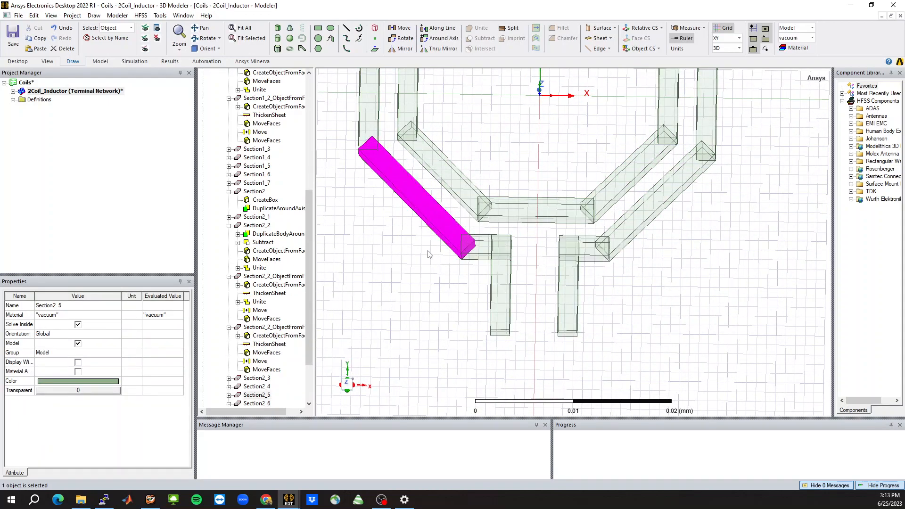
{"action": "left_click", "coordinate": [433, 331]}
{"action": "scroll", "coordinate": [436, 387], "scroll_direction": "down", "scroll_amount": 3}
{"action": "middle_click_drag", "start_coordinate": [510, 396], "coordinate": [515, 374]}
{"action": "left_click", "coordinate": [844, 262]}
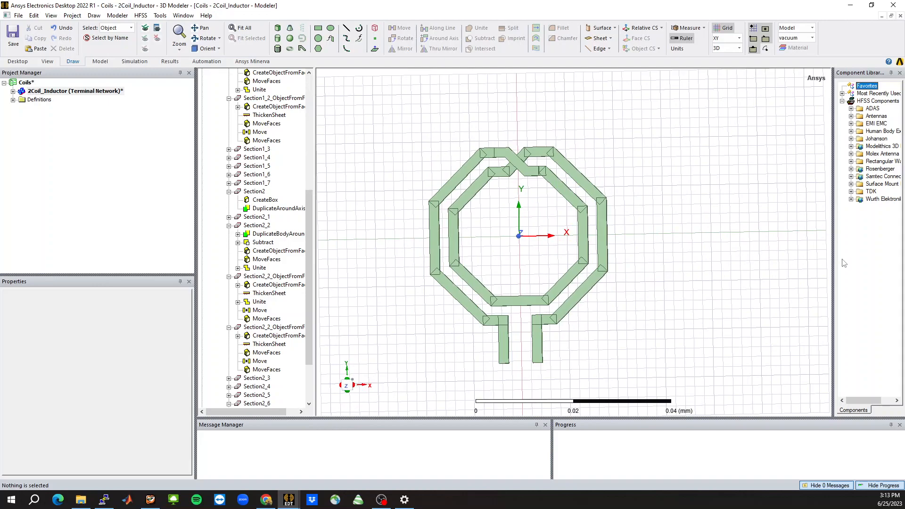
{"action": "scroll", "coordinate": [767, 264], "scroll_direction": "down", "scroll_amount": 2}
{"action": "middle_click_drag", "start_coordinate": [609, 264], "coordinate": [606, 262]}
{"action": "scroll", "coordinate": [606, 261], "scroll_direction": "up", "scroll_amount": 2}
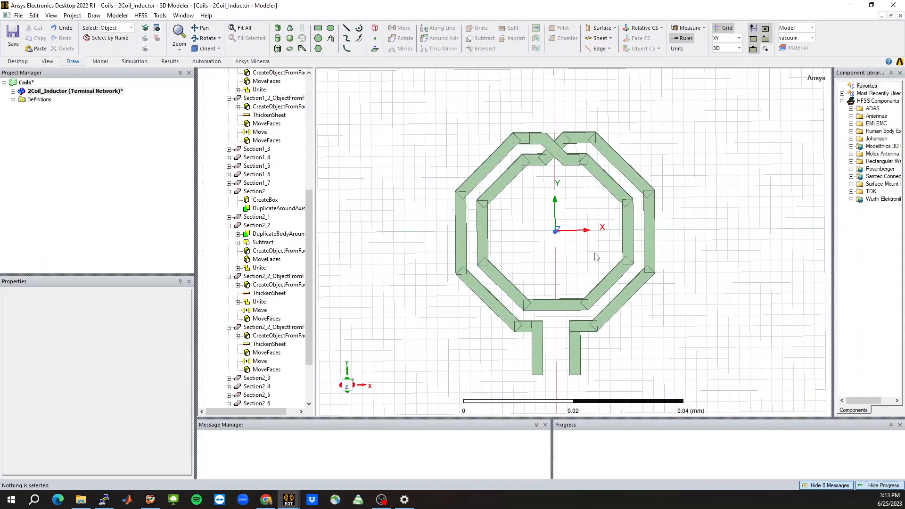
{"action": "mouse_move", "coordinate": [588, 261]}
{"action": "middle_mouse_down"}
{"action": "mouse_move", "coordinate": [590, 225]}
{"action": "mouse_move", "coordinate": [589, 259]}
{"action": "middle_mouse_up"}
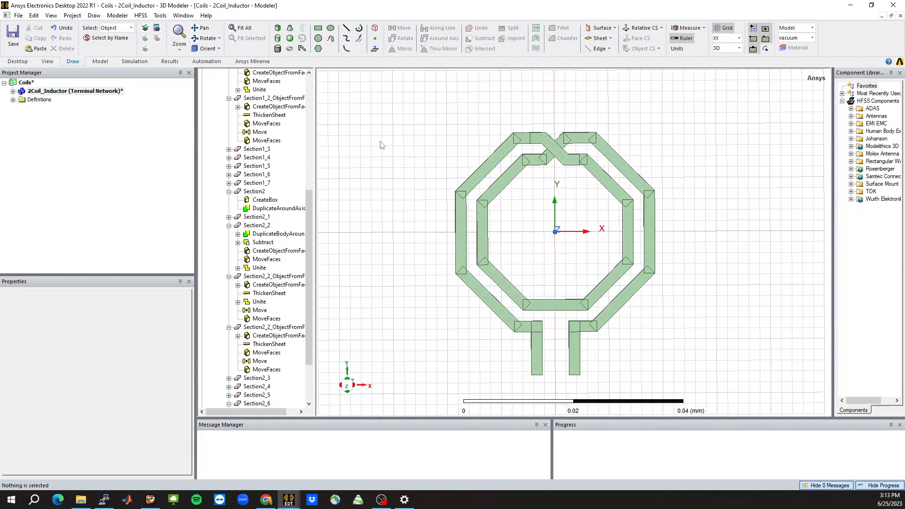
Draw a box enclosing the coils, about 0.066 mm by 0.056 mm and 0.264 mm deep
{"action": "left_click", "coordinate": [277, 28]}
{"action": "left_click", "coordinate": [381, 101]}
{"action": "left_click", "coordinate": [738, 403]}
{"action": "left_click", "coordinate": [726, 357]}
Set the box's position to -WallW/2, -WallL/2, M9_elv, defining WallW and WallL as 50 um
{"action": "left_click", "coordinate": [265, 81]}
{"action": "left_click", "coordinate": [90, 324]}
{"action": "type", "text": "-WallW/2,-WallL/2"}
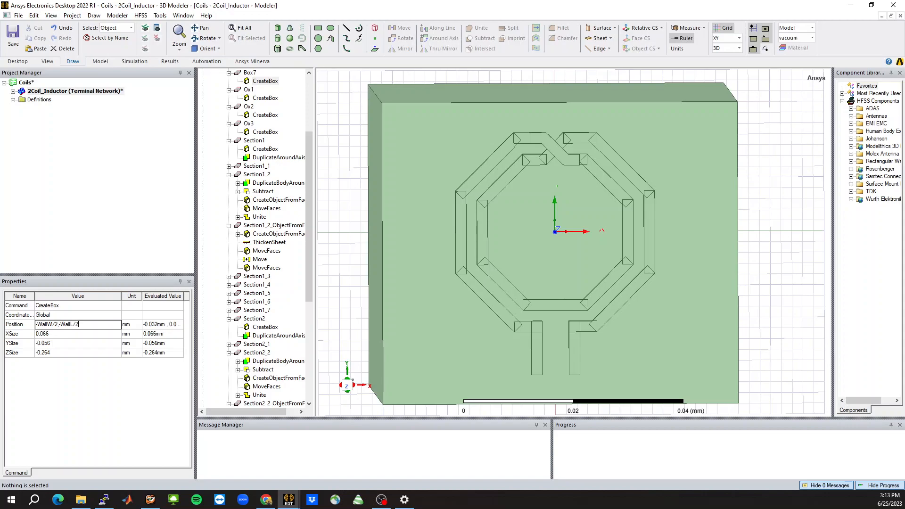
{"action": "type", "text": ",M9_elv"}
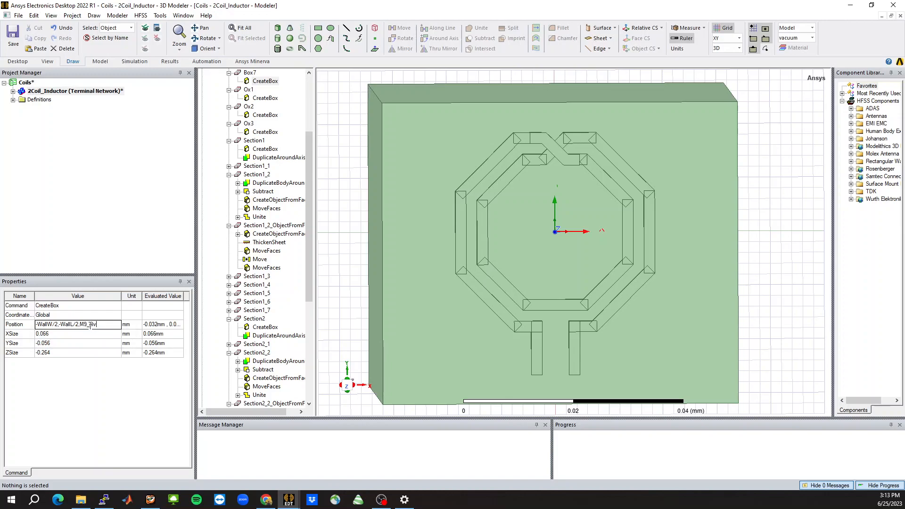
{"action": "key", "text": "Return"}
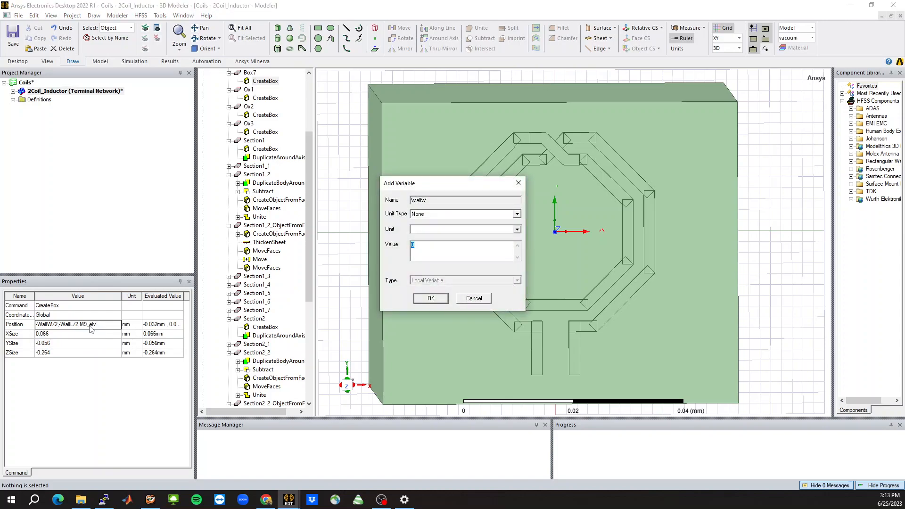
{"action": "key", "text": "Return"}
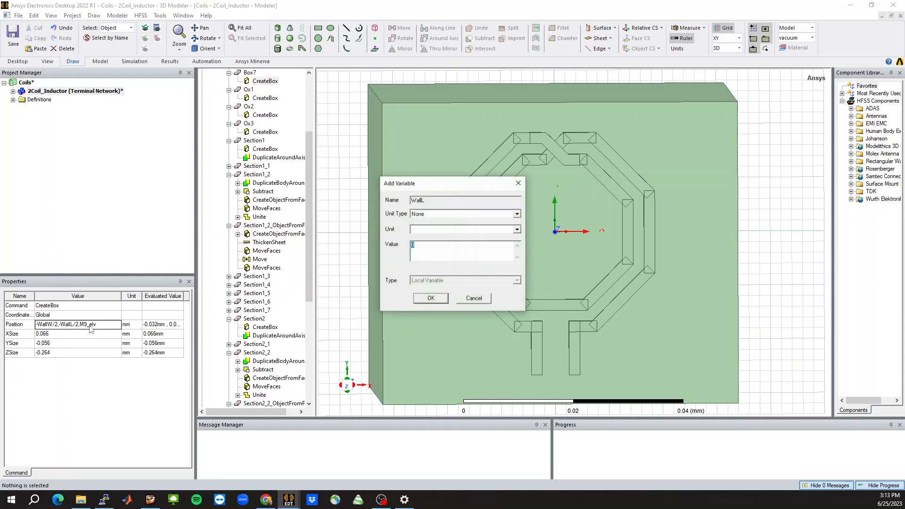
{"action": "type", "text": "50um"}
{"action": "key", "text": "Return"}
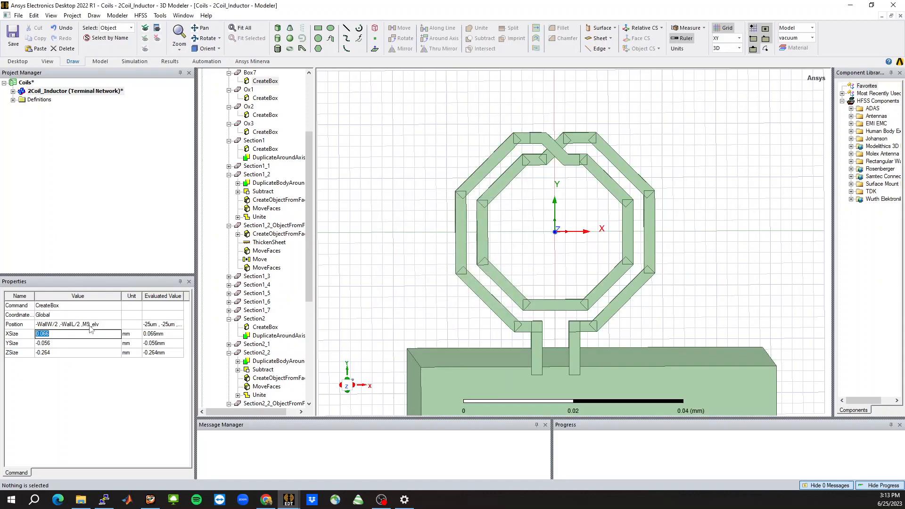
Set the box's X size to WallW, Y size to WallL and Z size to M9_th
{"action": "type", "text": "WallW"}
{"action": "key", "text": "Tab"}
{"action": "type", "text": "W"}
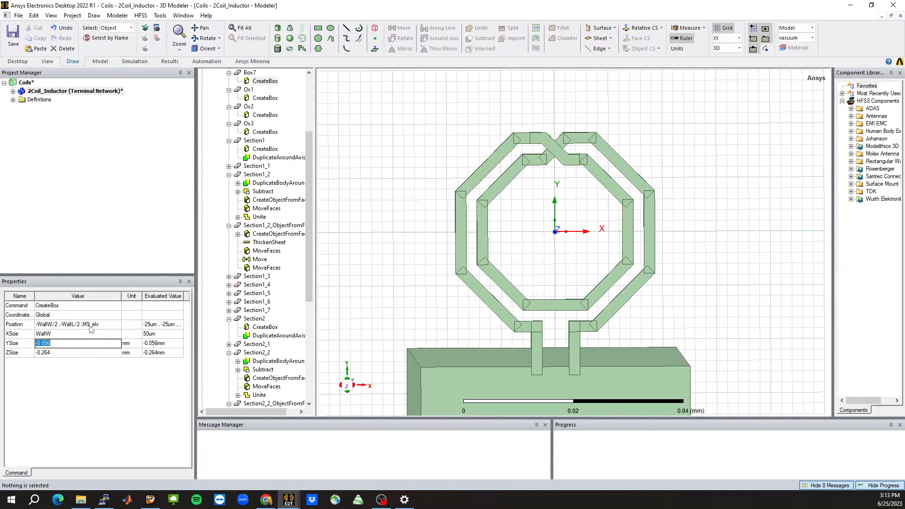
{"action": "type", "text": "allL"}
{"action": "key", "text": "Tab"}
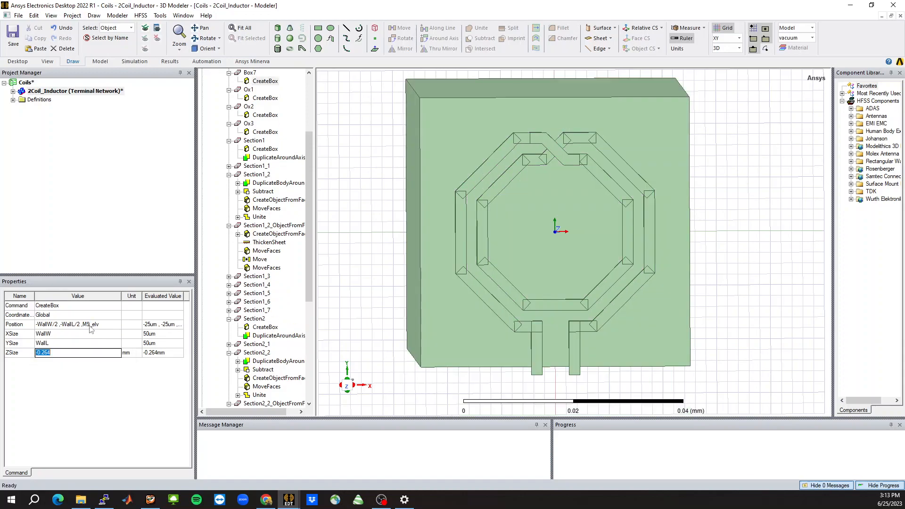
{"action": "type", "text": "M9_th"}
{"action": "key", "text": "Return"}
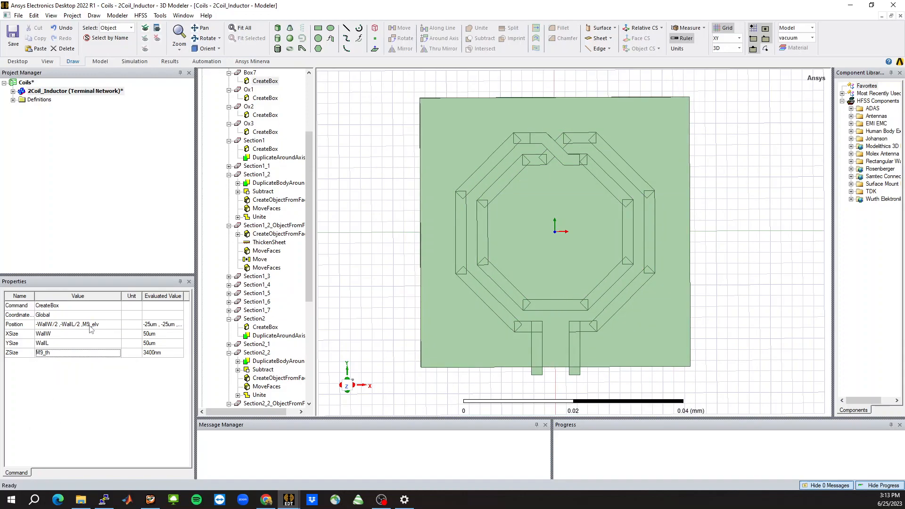
{"action": "left_click", "coordinate": [500, 386]}
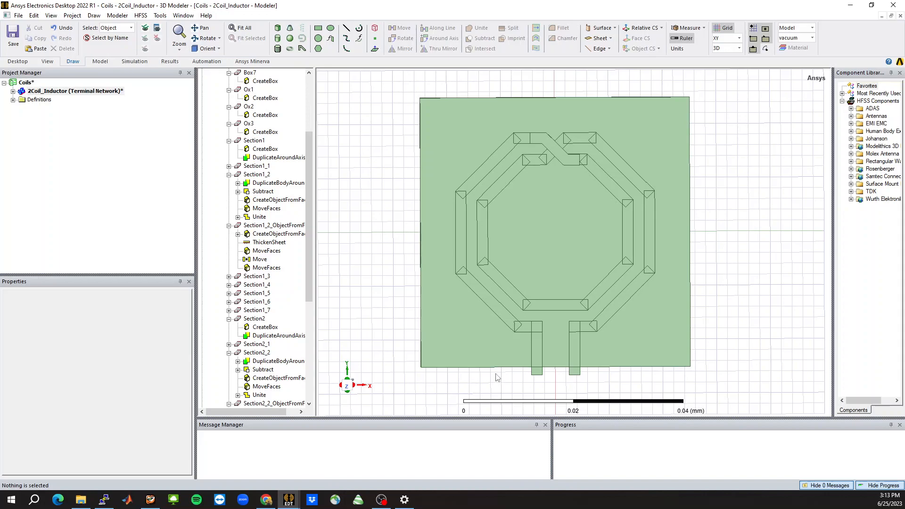
Duplicate the wall box in place by copying and pasting it
{"action": "left_click", "coordinate": [492, 364]}
{"action": "left_click", "coordinate": [250, 73]}
{"action": "key", "text": "ctrl+c"}
{"action": "key", "text": "ctrl+v"}
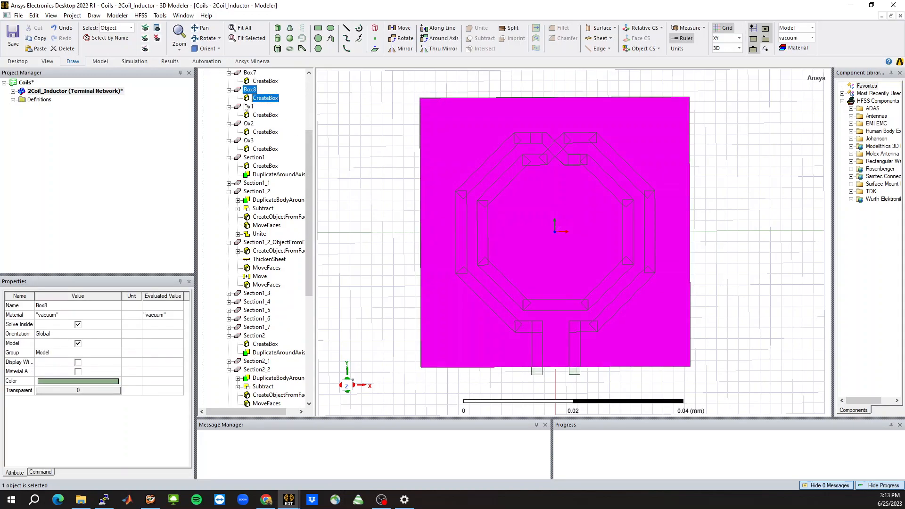
Set the copied box's position to -WallW/2-WallTh, -WallL/2-WallTh, M9_elv, defining WallTh as 5 um
{"action": "left_click", "coordinate": [266, 98]}
{"action": "left_click", "coordinate": [57, 324]}
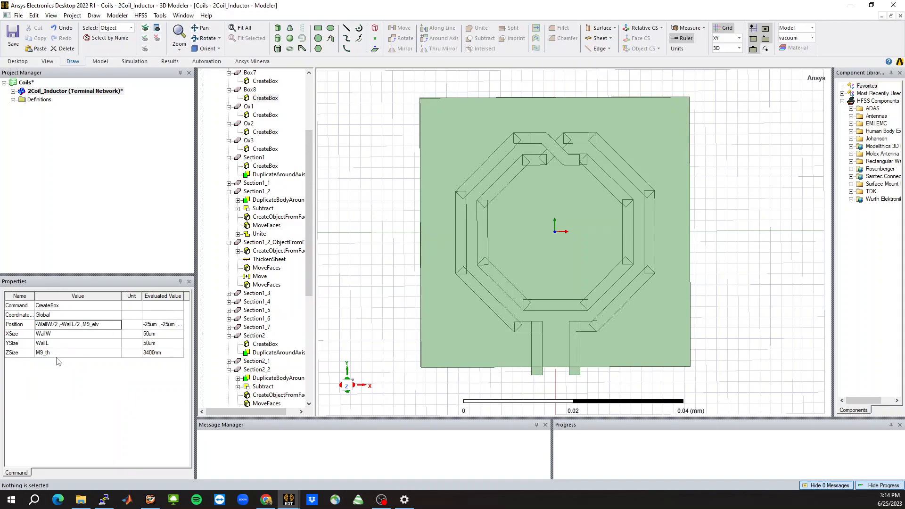
{"action": "type", "text": "-Wa"}
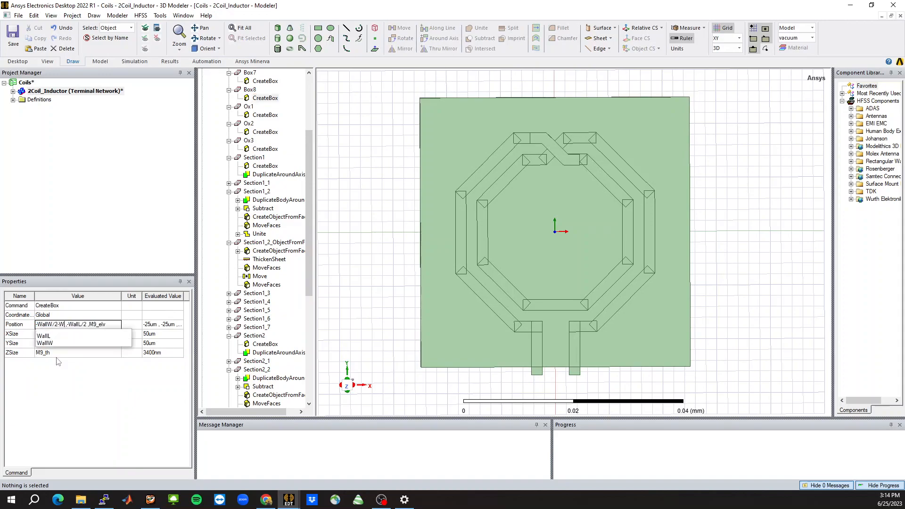
{"action": "type", "text": "llTh"}
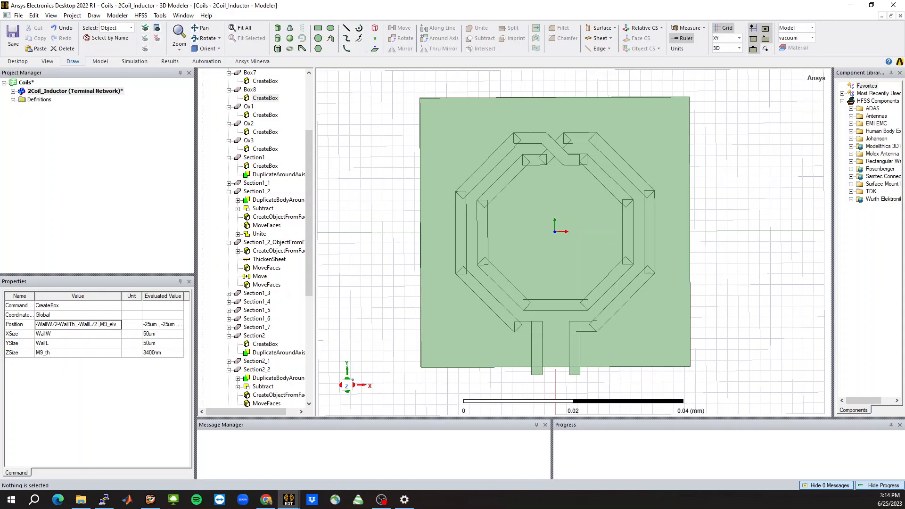
{"action": "type", "text": "-WallTh"}
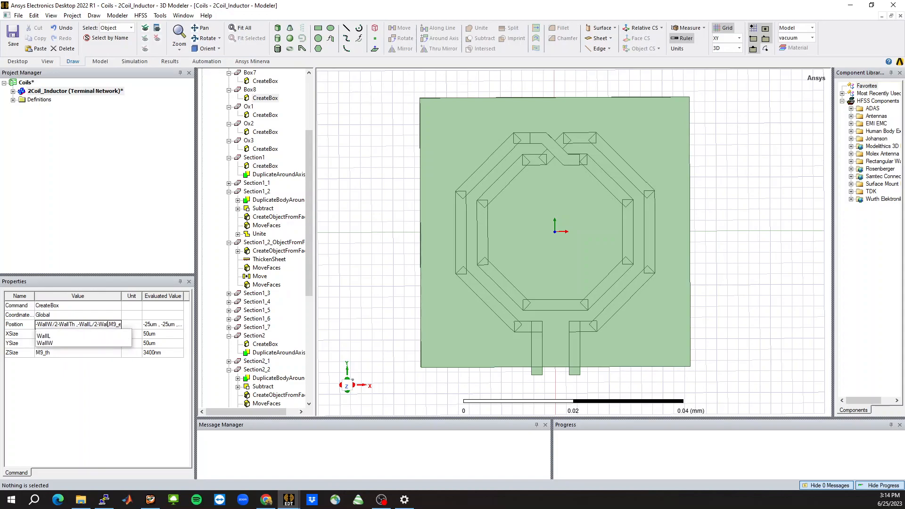
{"action": "left_click", "coordinate": [58, 361]}
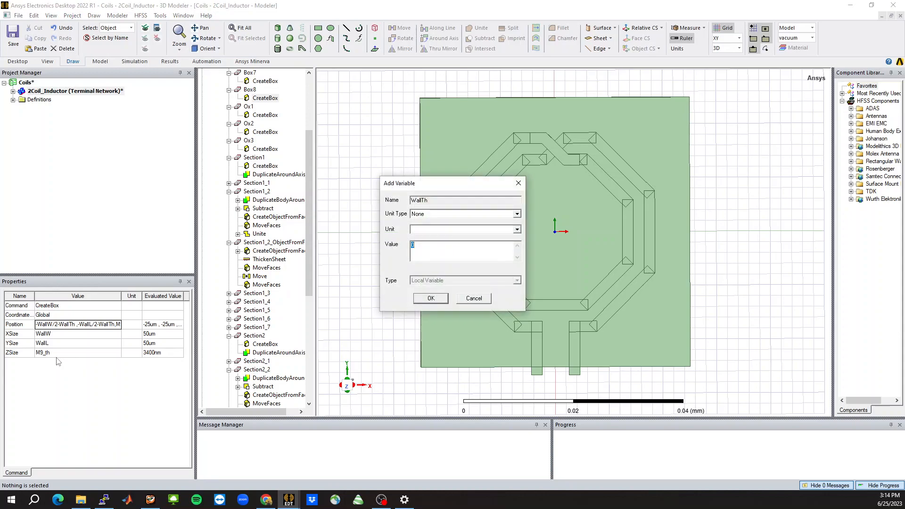
{"action": "type", "text": "5"}
{"action": "key", "text": "Return"}
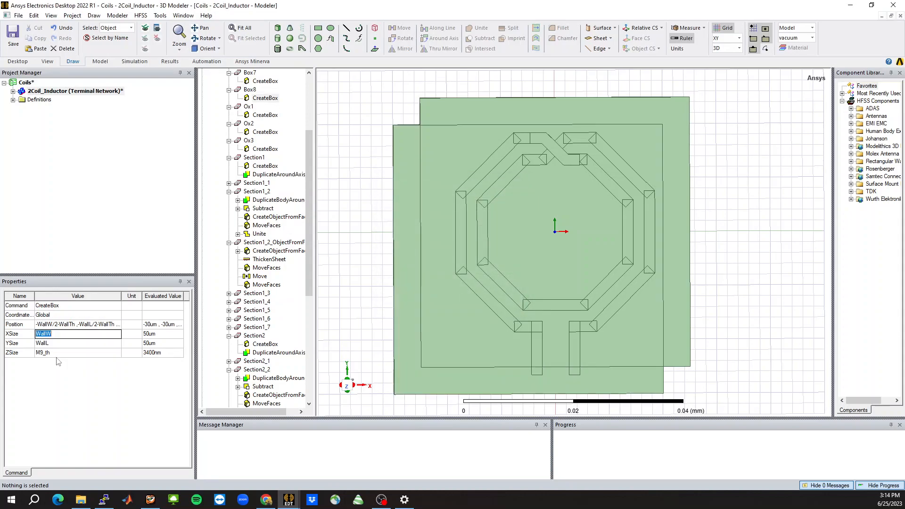
Set the copied box's X size to WallW+2*WallTh and its Y size to WallL+2*WallTh
{"action": "key", "text": "Right"}
{"action": "type", "text": "+2*Wall"}
{"action": "key", "text": "Down"}
{"action": "key", "text": "Down"}
{"action": "key", "text": "Return"}
{"action": "key", "text": "Right"}
{"action": "type", "text": "+2*Wall"}
{"action": "key", "text": "Down"}
{"action": "key", "text": "Down"}
{"action": "key", "text": "Return"}
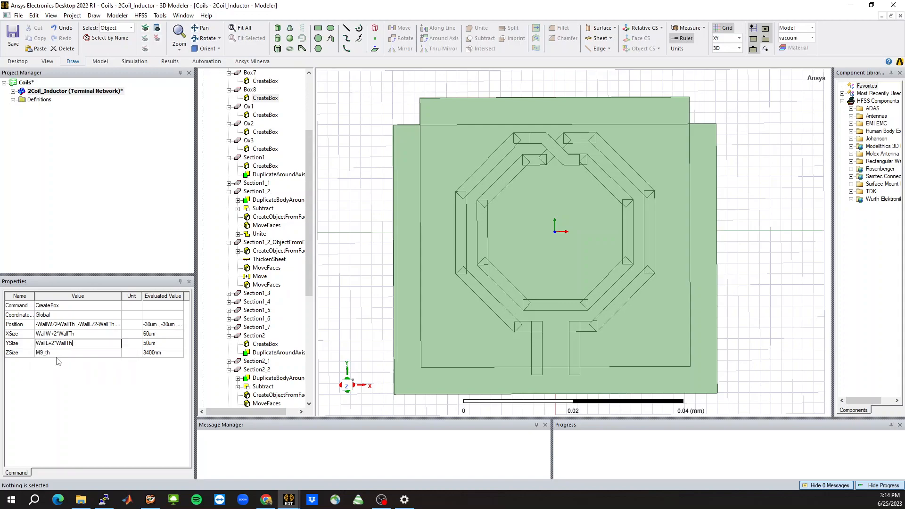
{"action": "left_click", "coordinate": [381, 289]}
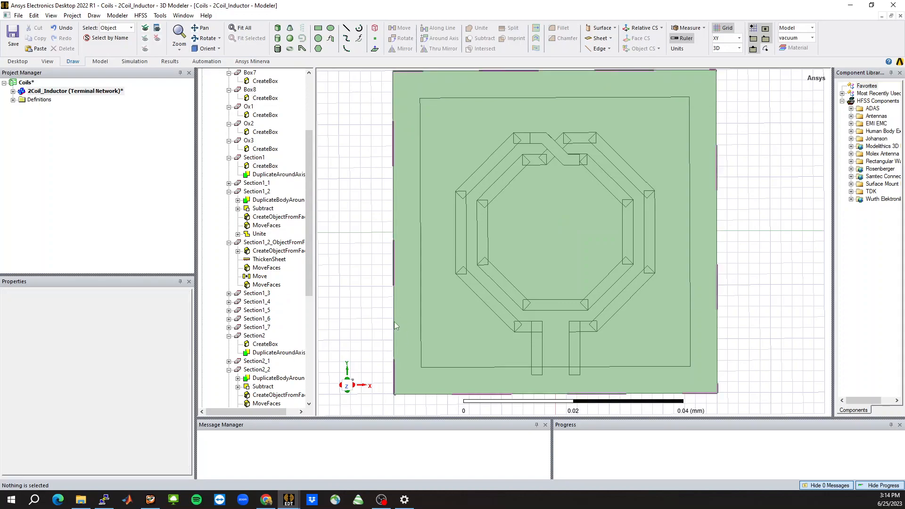
Subtract the smaller wall box from the larger one to form a rectangular wall around the coils
{"action": "left_click", "coordinate": [411, 332]}
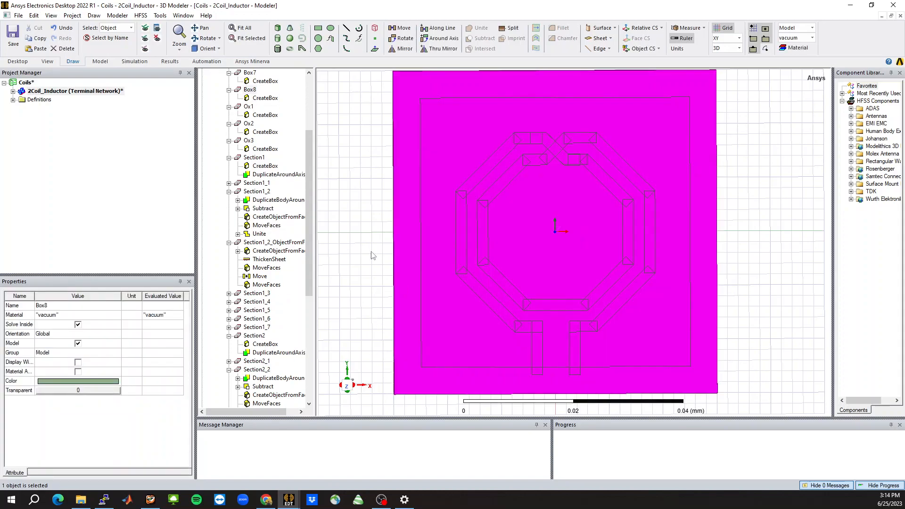
{"action": "left_click", "coordinate": [250, 90]}
{"action": "left_click", "coordinate": [250, 90]}
{"action": "left_click", "coordinate": [250, 72], "text": "ctrl"}
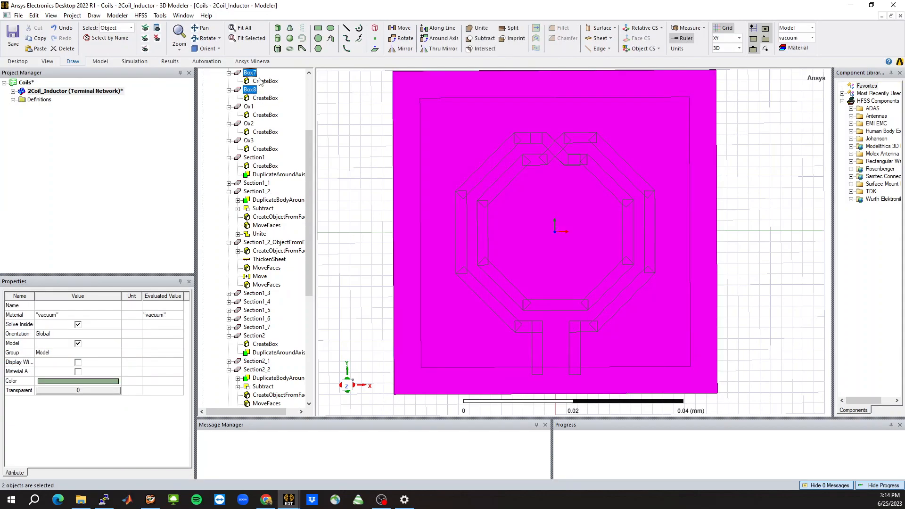
{"action": "left_click", "coordinate": [481, 38]}
{"action": "left_click", "coordinate": [359, 283]}
Inspect the surrounding wall and where the feed lines meet it from several angles
{"action": "scroll", "coordinate": [567, 233], "scroll_direction": "down", "scroll_amount": 2}
{"action": "mouse_move", "coordinate": [560, 278]}
{"action": "middle_mouse_down"}
{"action": "mouse_move", "coordinate": [561, 235]}
{"action": "mouse_move", "coordinate": [560, 267]}
{"action": "middle_mouse_up"}
{"action": "middle_click_drag", "start_coordinate": [812, 263], "coordinate": [810, 264]}
{"action": "scroll", "coordinate": [567, 230], "scroll_direction": "up", "scroll_amount": 2}
{"action": "middle_click_drag", "start_coordinate": [565, 232], "coordinate": [572, 241]}
{"action": "scroll", "coordinate": [542, 360], "scroll_direction": "up", "scroll_amount": 2}
{"action": "scroll", "coordinate": [543, 360], "scroll_direction": "down", "scroll_amount": 2}
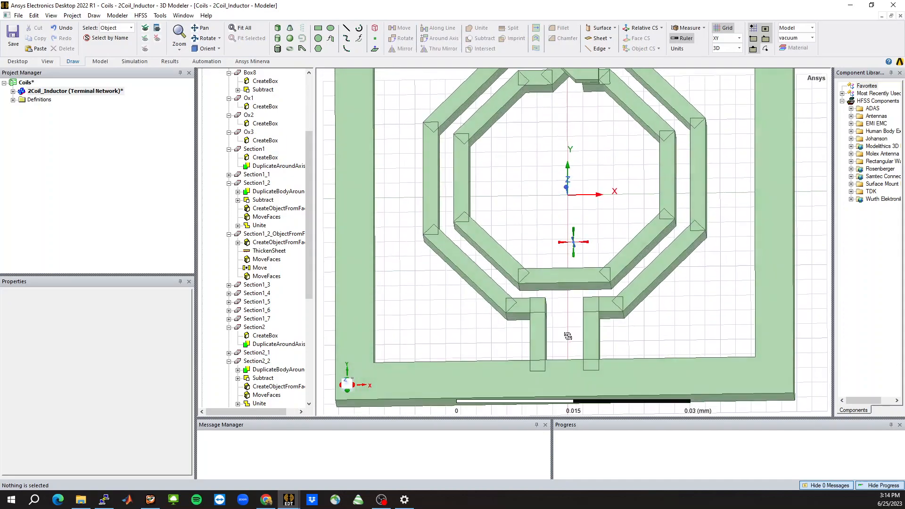
{"action": "middle_click_drag", "start_coordinate": [566, 340], "coordinate": [561, 341]}
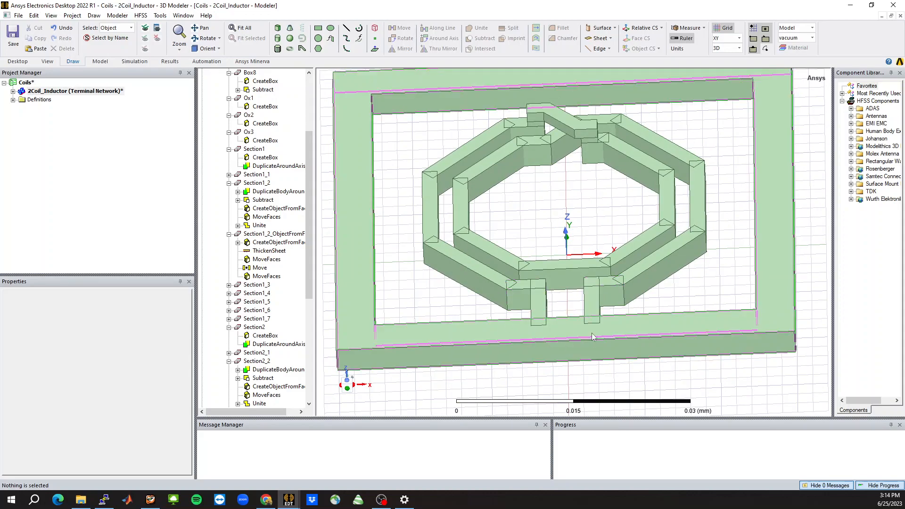
{"action": "middle_click_drag", "start_coordinate": [578, 224], "coordinate": [573, 236]}
{"action": "scroll", "coordinate": [731, 262], "scroll_direction": "down", "scroll_amount": 3}
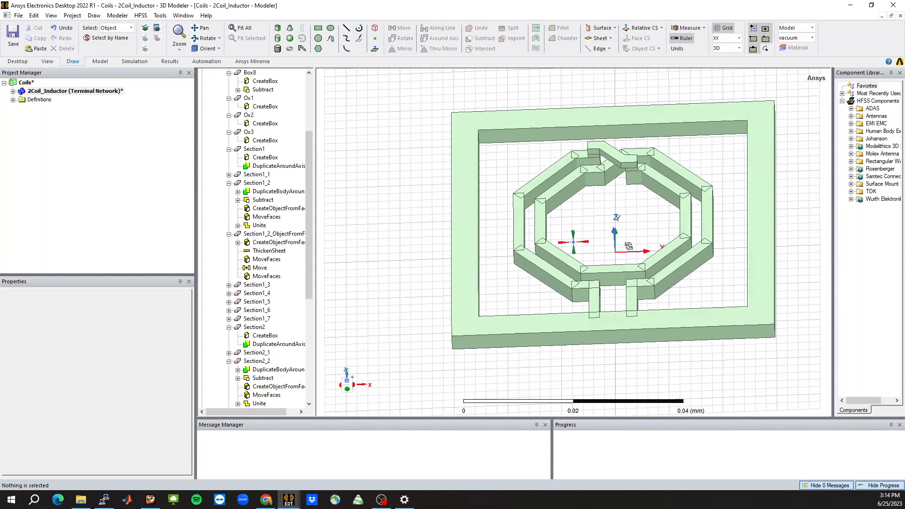
Draw a box about 0.014 mm by 0.01 mm and 0.012 mm high in the middle of the coils
{"action": "middle_click_drag", "start_coordinate": [628, 246], "coordinate": [632, 262]}
{"action": "scroll", "coordinate": [391, 222], "scroll_direction": "down", "scroll_amount": 2}
{"action": "scroll", "coordinate": [679, 245], "scroll_direction": "up", "scroll_amount": 2}
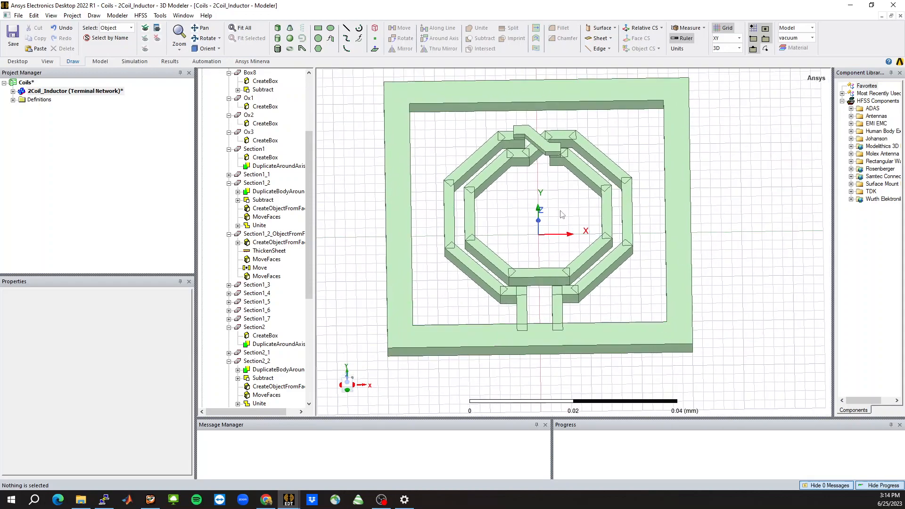
{"action": "scroll", "coordinate": [536, 201], "scroll_direction": "up", "scroll_amount": 2}
{"action": "scroll", "coordinate": [575, 337], "scroll_direction": "down", "scroll_amount": 2}
{"action": "middle_click_drag", "start_coordinate": [549, 249], "coordinate": [547, 249]}
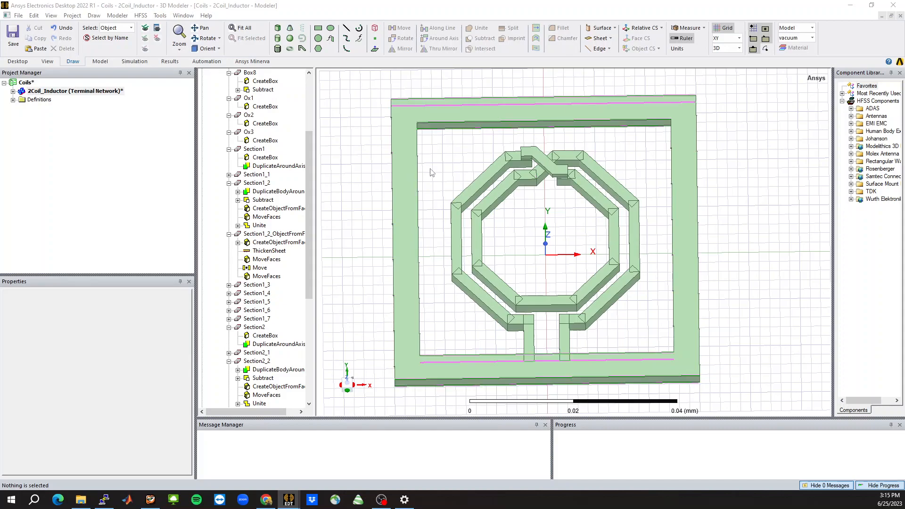
{"action": "left_click", "coordinate": [278, 28]}
{"action": "left_click", "coordinate": [515, 228]}
{"action": "left_click", "coordinate": [587, 273]}
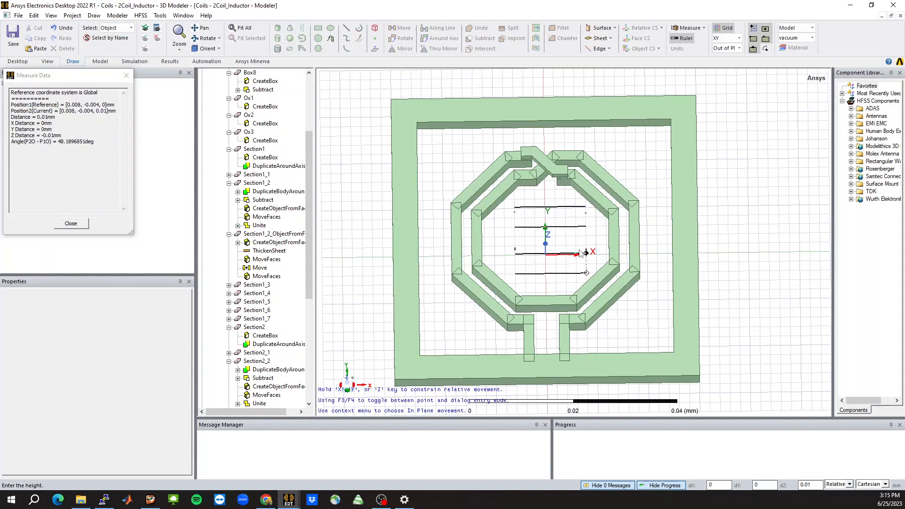
{"action": "left_click", "coordinate": [587, 250]}
{"action": "middle_click_drag", "start_coordinate": [821, 253], "coordinate": [822, 259]}
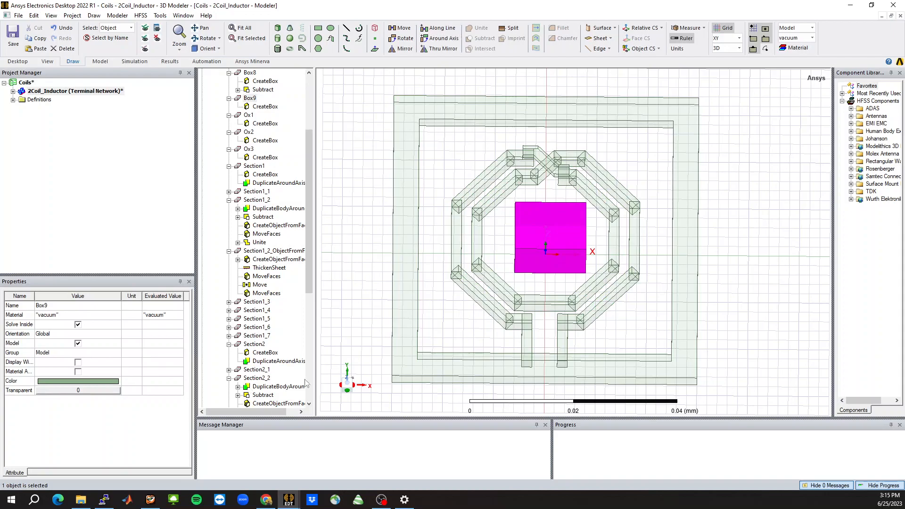
Set the new box's position to -FeedGndW/2, -WallL/2, M2_elv+M2_th
{"action": "left_click", "coordinate": [263, 108]}
{"action": "left_click", "coordinate": [88, 327]}
{"action": "left_click", "coordinate": [89, 326]}
{"action": "type", "text": "-FeedGnw"}
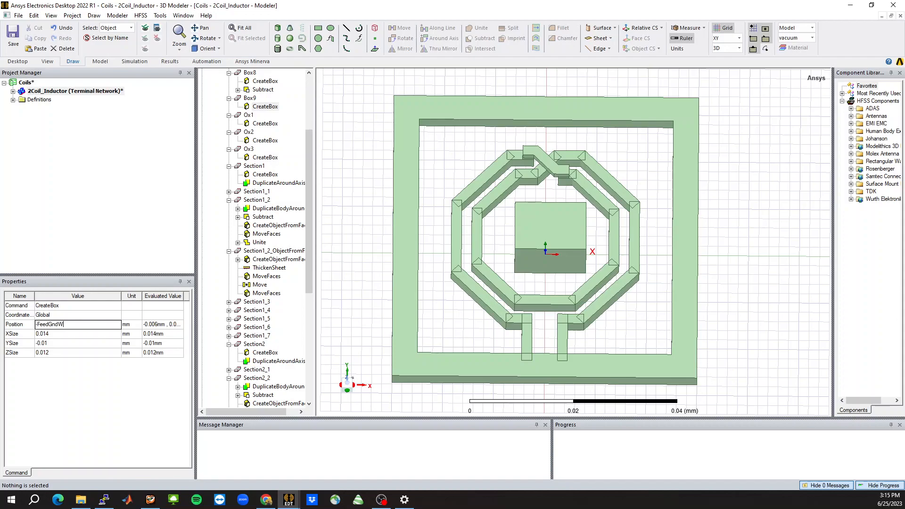
{"action": "type", "text": "/2,-WallL/2,M"}
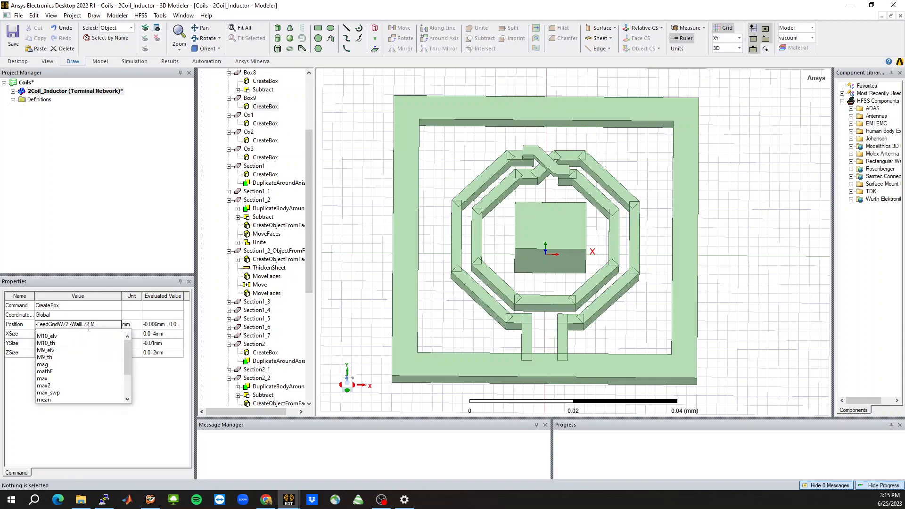
{"action": "type", "text": "2_elv"}
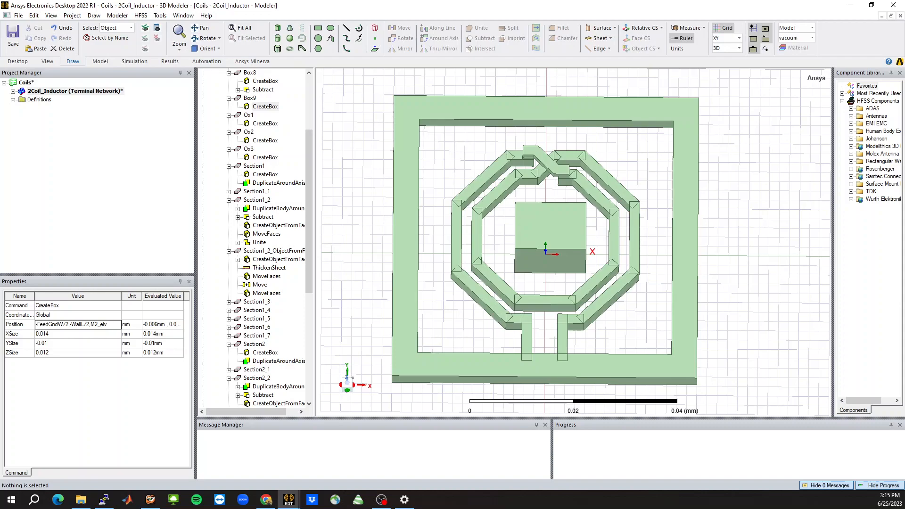
{"action": "type", "text": "+M2_th"}
{"action": "key", "text": "Return"}
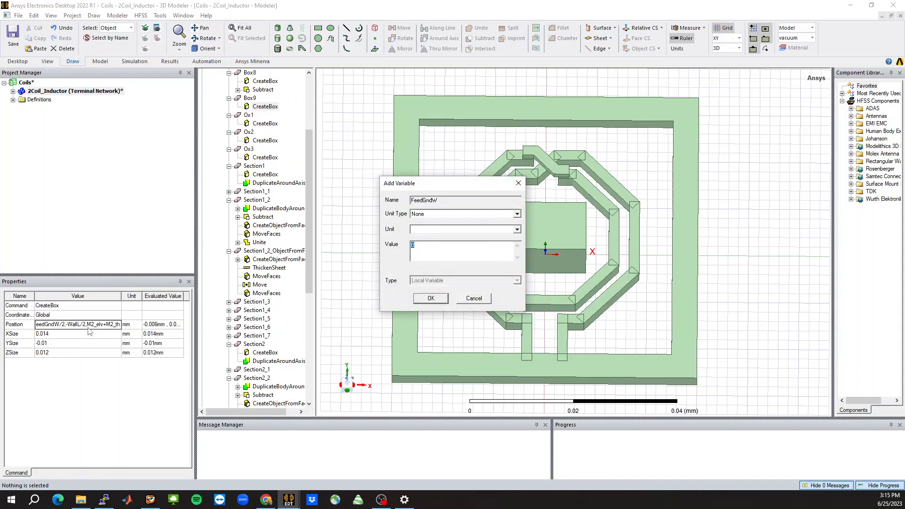
Define the new variables FeedGndW as 10 um, M2_elv as 945 nm and M2_th as 220 nm
{"action": "key", "text": "Return"}
{"action": "type", "text": "9"}
{"action": "key", "text": "Return"}
{"action": "type", "text": "220nm"}
{"action": "key", "text": "Return"}
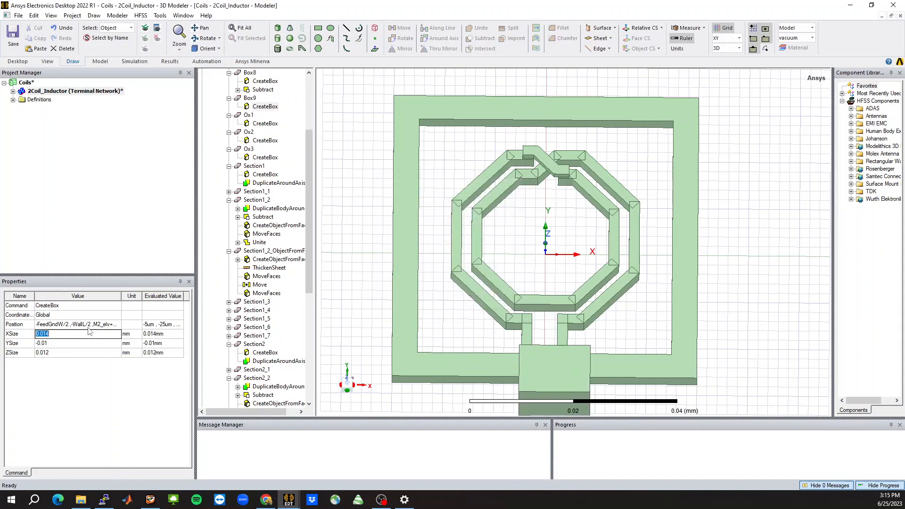
Review the design variables and set M2_th to 220 nm
{"action": "left_click", "coordinate": [94, 92]}
{"action": "scroll", "coordinate": [81, 373], "scroll_direction": "down", "scroll_amount": 1}
{"action": "left_click", "coordinate": [50, 450]}
{"action": "type", "text": "0"}
{"action": "key", "text": "Return"}
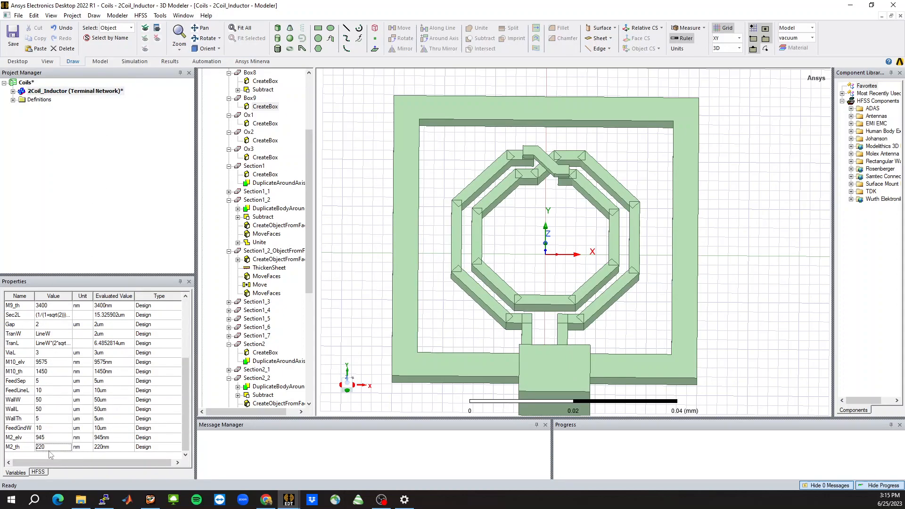
{"action": "left_click", "coordinate": [93, 92]}
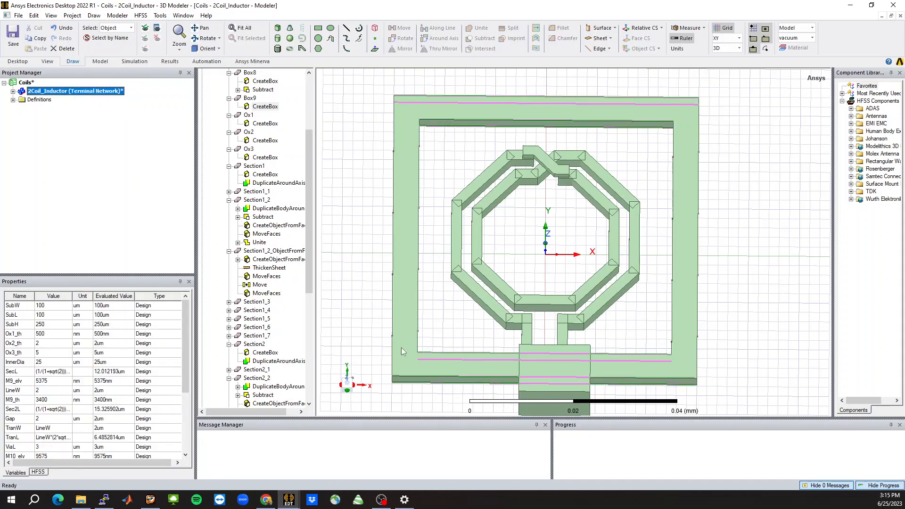
Set the new box's X size to FeedGndW and its Y size to -WallTh
{"action": "left_click", "coordinate": [250, 98]}
{"action": "left_click", "coordinate": [265, 107]}
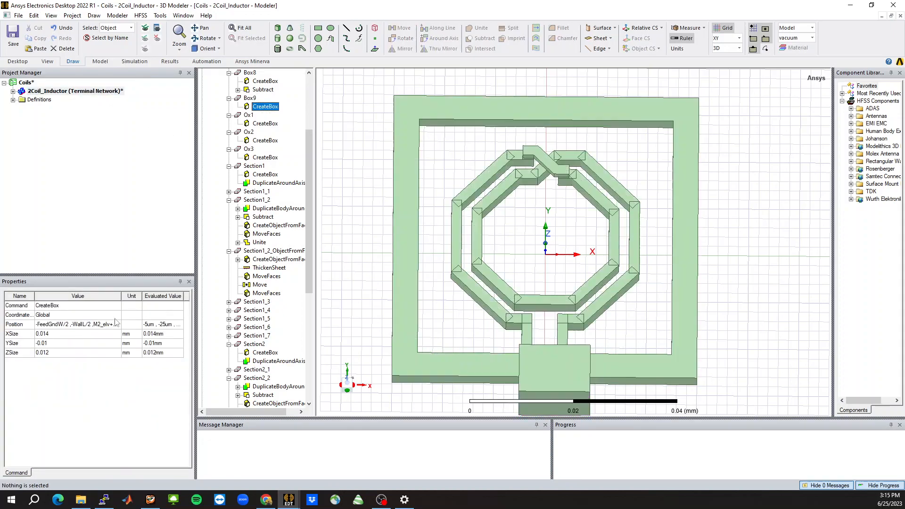
{"action": "left_click", "coordinate": [70, 334]}
{"action": "type", "text": "Feed"}
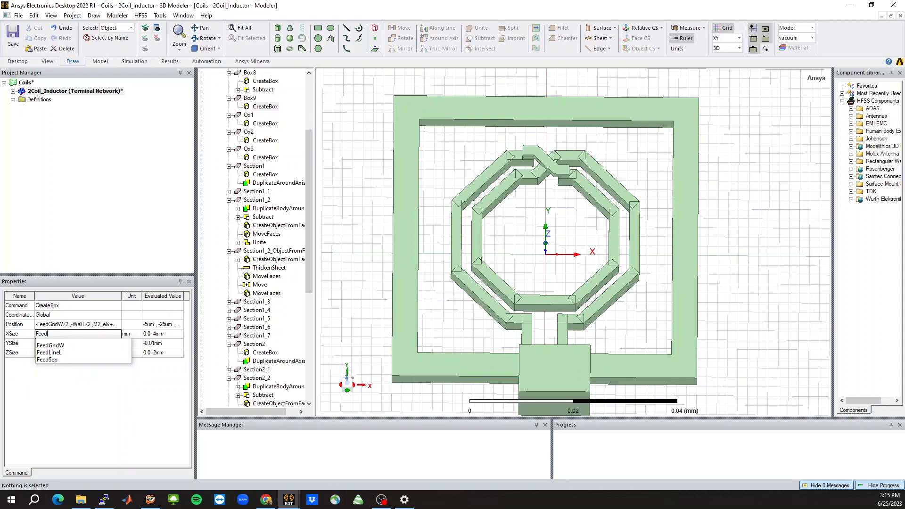
{"action": "type", "text": "GndW"}
{"action": "key", "text": "Tab"}
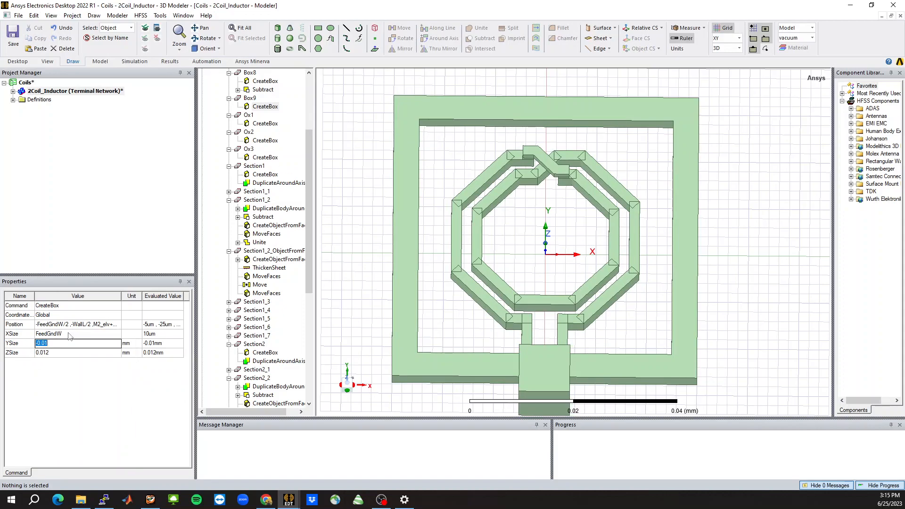
{"action": "type", "text": "-WallTh"}
{"action": "key", "text": "Tab"}
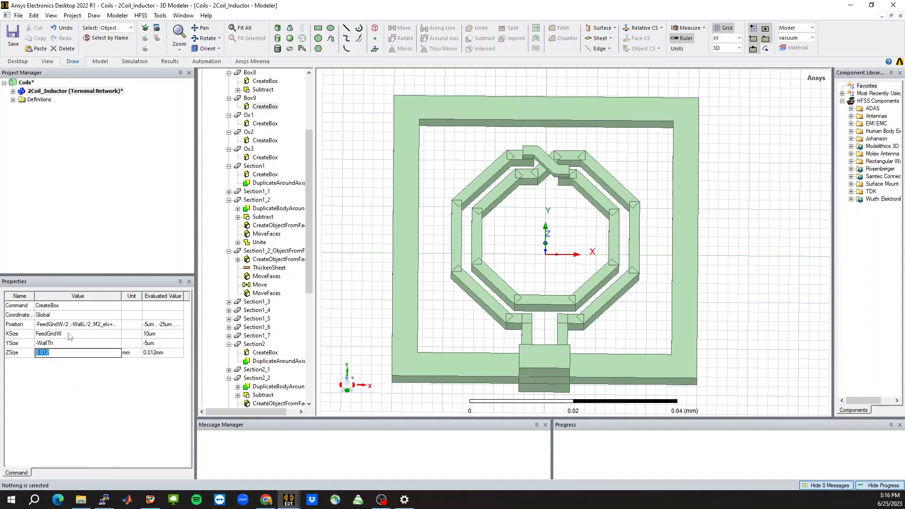
Set the new box's Z size to M9_elv+M9_th-M2_elv-M2_th
{"action": "type", "text": "M9"}
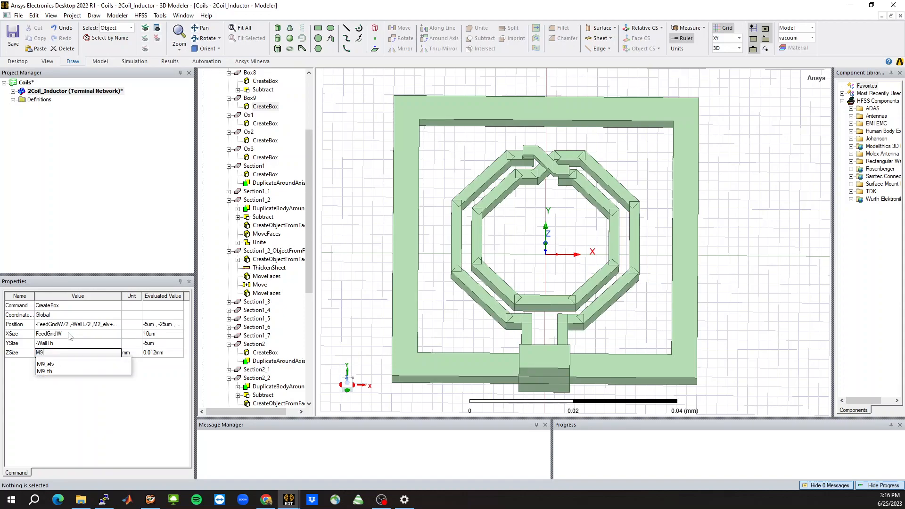
{"action": "type", "text": "_elv+M9t"}
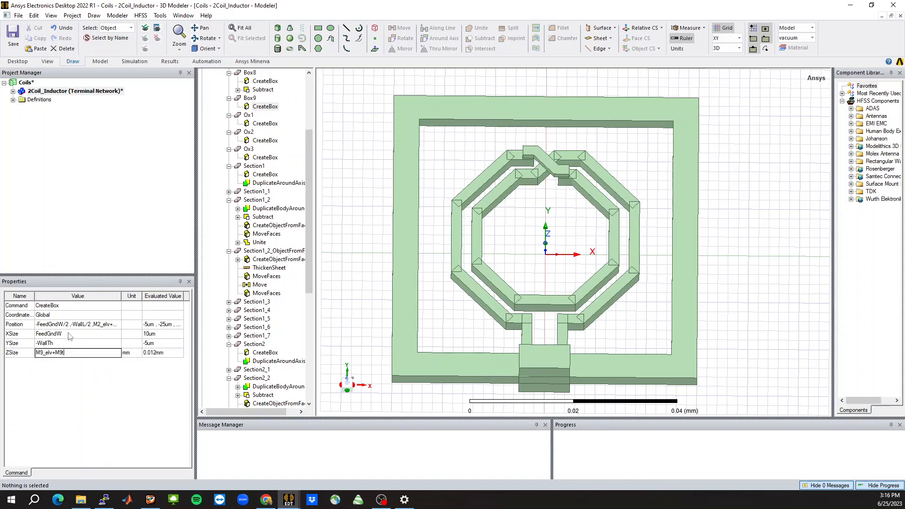
{"action": "type", "text": "h-M2_elv-M2_th"}
{"action": "key", "text": "Return"}
{"action": "key", "text": "Return"}
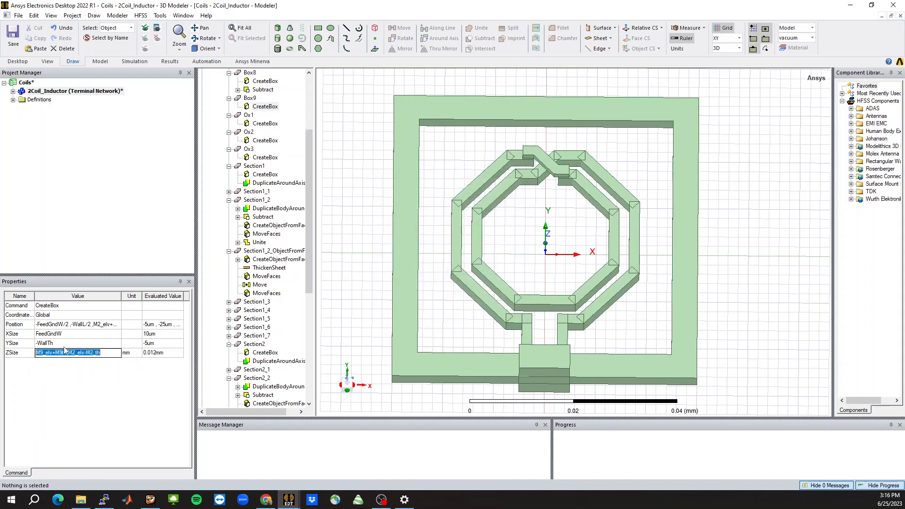
{"action": "left_click", "coordinate": [62, 356]}
{"action": "type", "text": "_"}
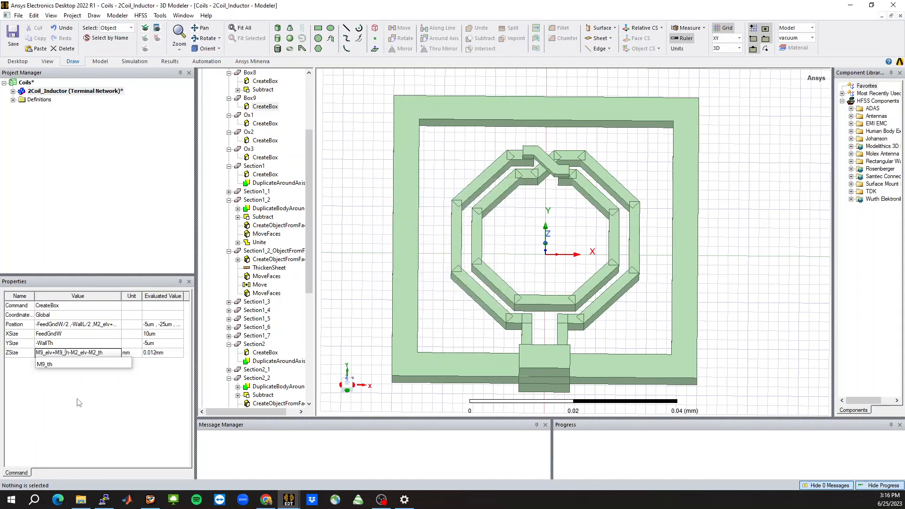
{"action": "key", "text": "Return"}
{"action": "left_click", "coordinate": [507, 400]}
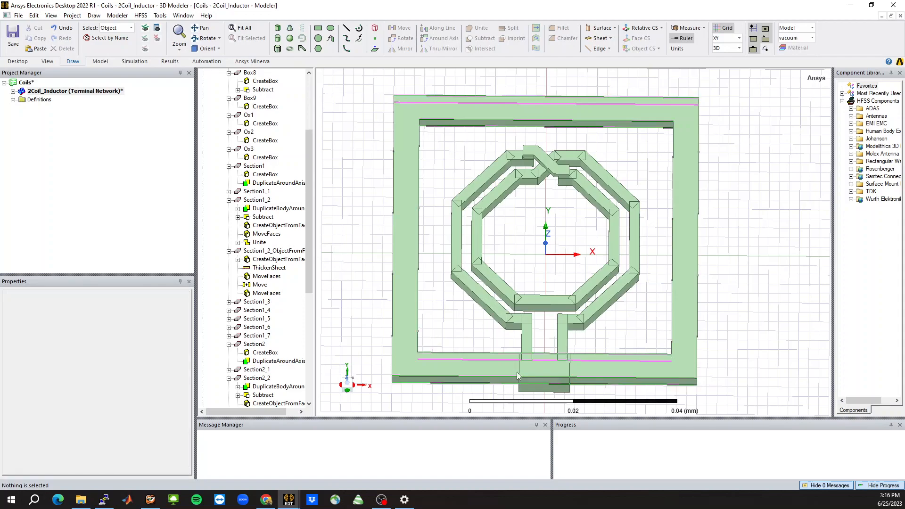
Select the rectangular wall surrounding the coils
{"action": "middle_click_drag", "start_coordinate": [512, 380], "coordinate": [525, 323]}
{"action": "scroll", "coordinate": [503, 357], "scroll_direction": "up", "scroll_amount": 1}
{"action": "left_click", "coordinate": [466, 326]}
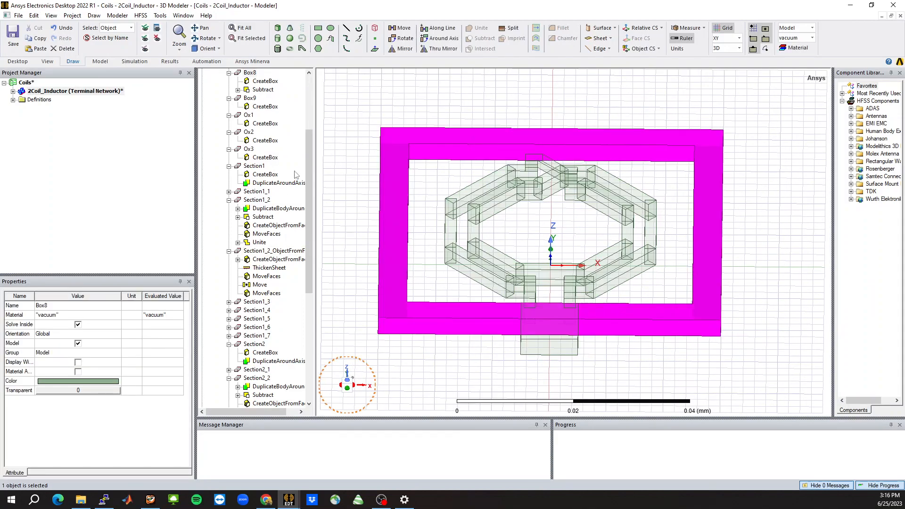
Set the Z position of Box8's creation box to a new variable M1_elv with a value of 590nm
{"action": "left_click", "coordinate": [262, 81]}
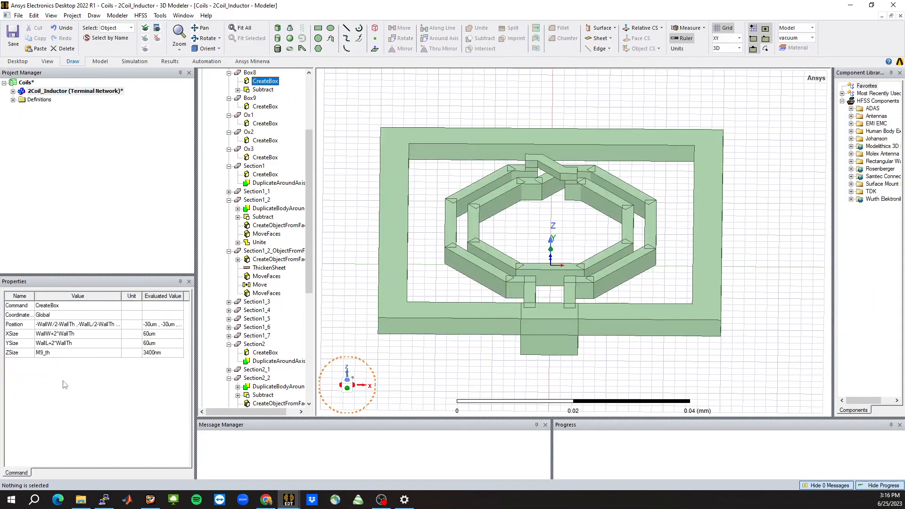
{"action": "left_click_drag", "start_coordinate": [121, 296], "coordinate": [168, 296]}
{"action": "left_click", "coordinate": [125, 325]}
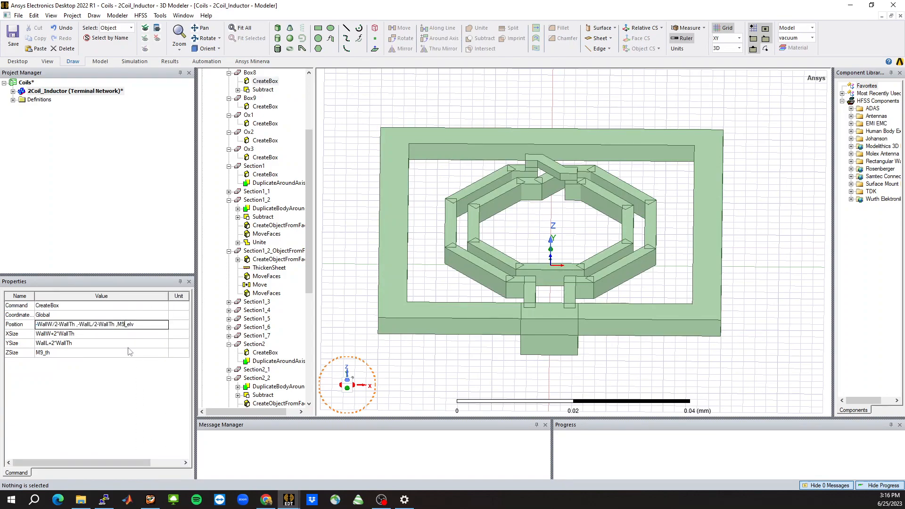
{"action": "key", "text": "BackSpace"}
{"action": "type", "text": "1"}
{"action": "key", "text": "Return"}
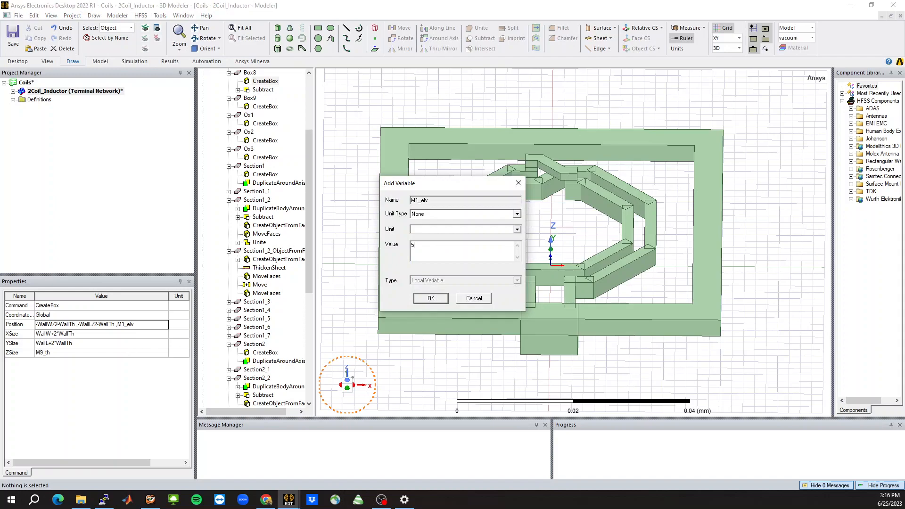
{"action": "type", "text": "590nm"}
{"action": "key", "text": "Return"}
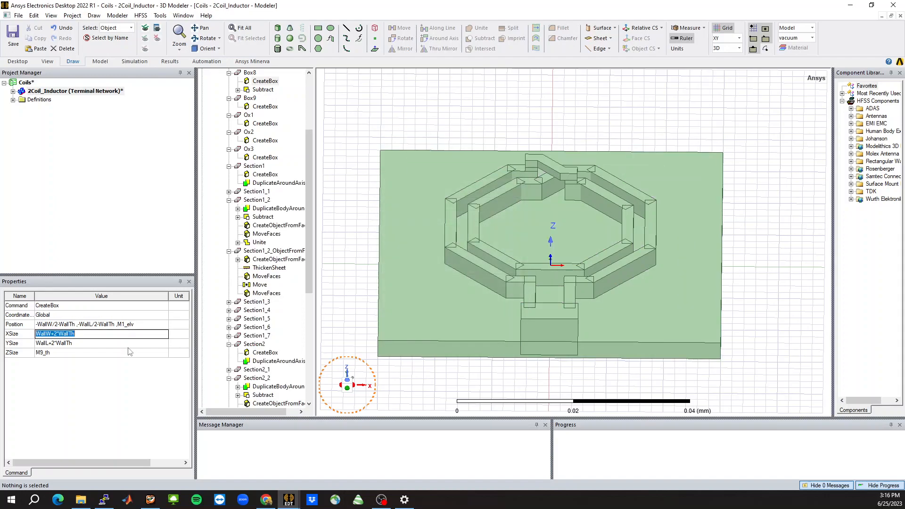
Set Box8's Z size to a new variable M1M9_th with a value of 8185nm
{"action": "left_click", "coordinate": [55, 353]}
{"action": "left_click", "coordinate": [44, 353]}
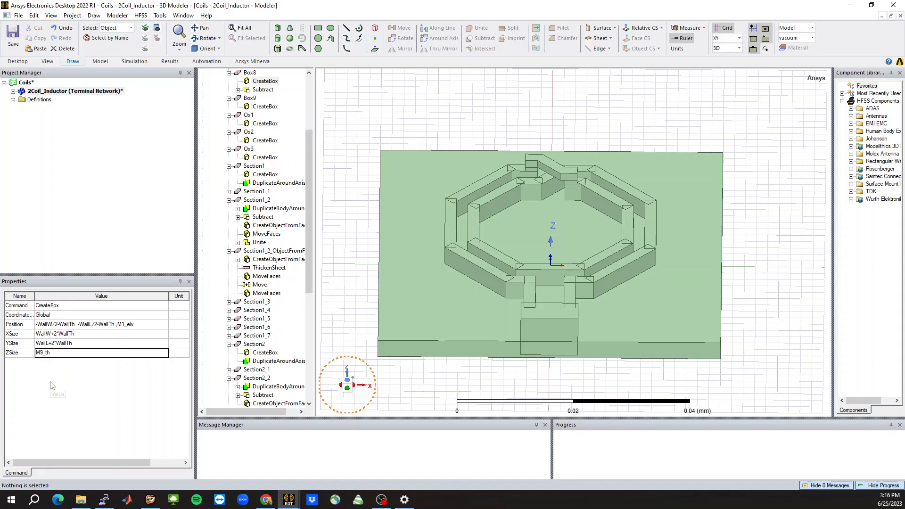
{"action": "type", "text": "1"}
{"action": "key", "text": "Return"}
{"action": "key", "text": "Return"}
{"action": "type", "text": "M"}
{"action": "key", "text": "Return"}
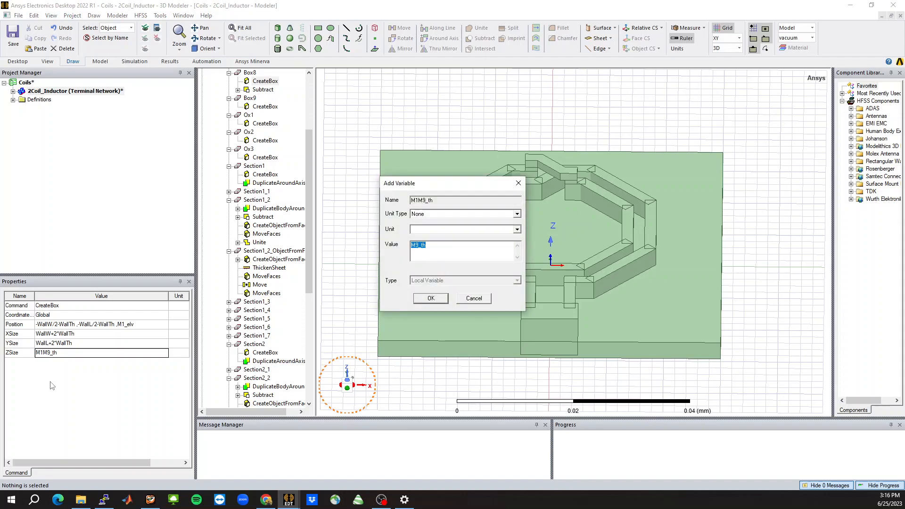
{"action": "type", "text": "8185nm"}
{"action": "key", "text": "Return"}
Set the Z position of Box7, the box subtracted from Box8, to M1_elv
{"action": "left_click", "coordinate": [514, 393]}
{"action": "mouse_move", "coordinate": [514, 393]}
{"action": "middle_mouse_down"}
{"action": "mouse_move", "coordinate": [537, 385]}
{"action": "mouse_move", "coordinate": [509, 384]}
{"action": "mouse_move", "coordinate": [541, 385]}
{"action": "middle_mouse_up"}
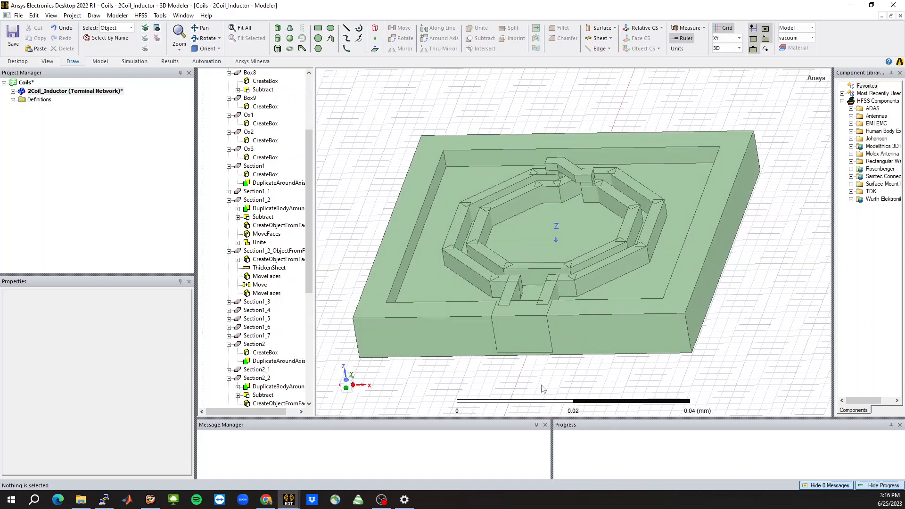
{"action": "left_click", "coordinate": [424, 280]}
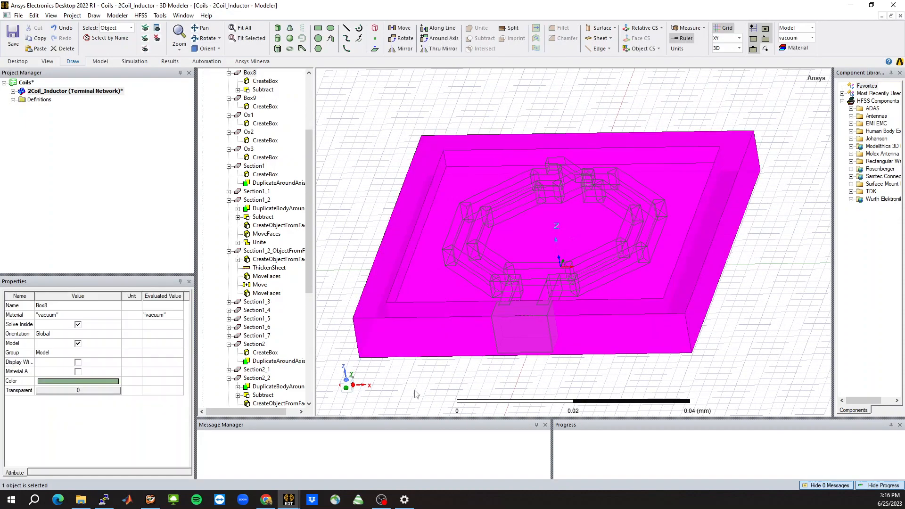
{"action": "left_click", "coordinate": [238, 90]}
{"action": "left_click", "coordinate": [246, 98]}
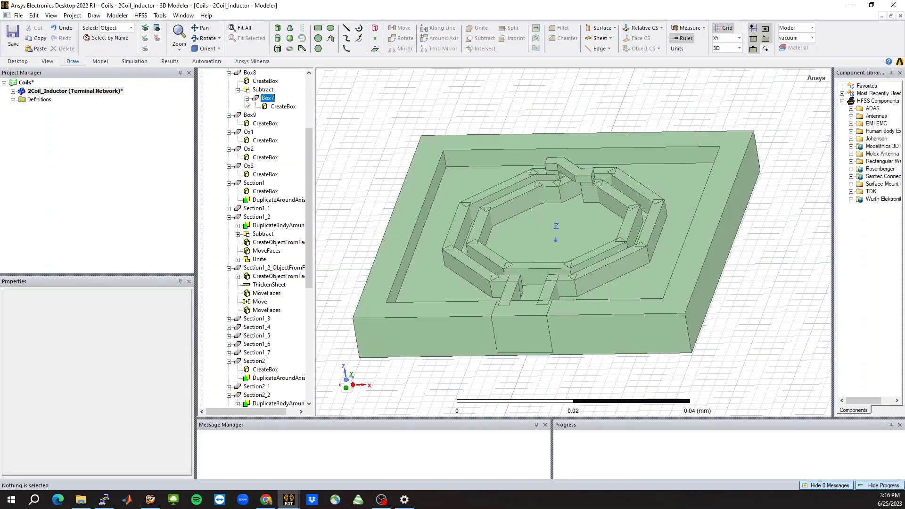
{"action": "left_click", "coordinate": [283, 106]}
{"action": "left_click", "coordinate": [90, 324]}
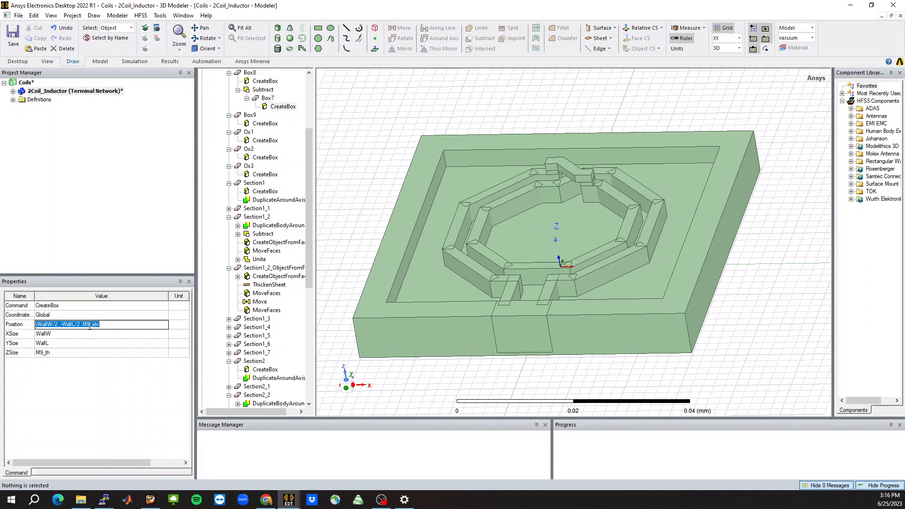
{"action": "left_click", "coordinate": [91, 325]}
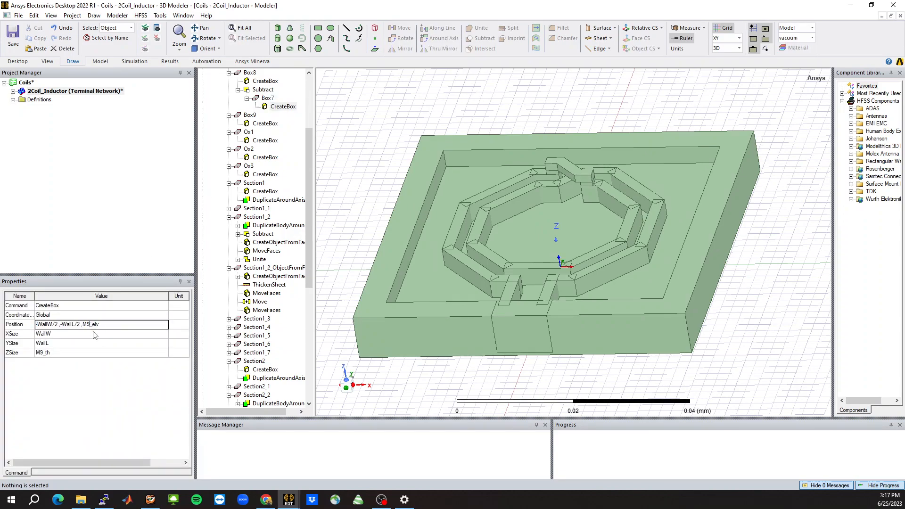
{"action": "key", "text": "BackSpace"}
{"action": "type", "text": "1"}
{"action": "key", "text": "Tab"}
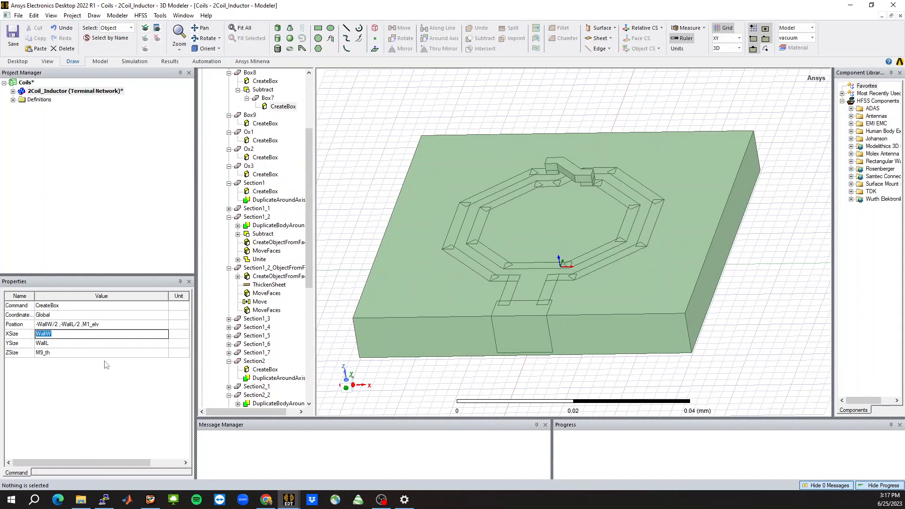
Set the Z size of the subtracted Box7 to M1M9_th
{"action": "left_click", "coordinate": [81, 354]}
{"action": "left_click", "coordinate": [40, 354]}
{"action": "type", "text": "1"}
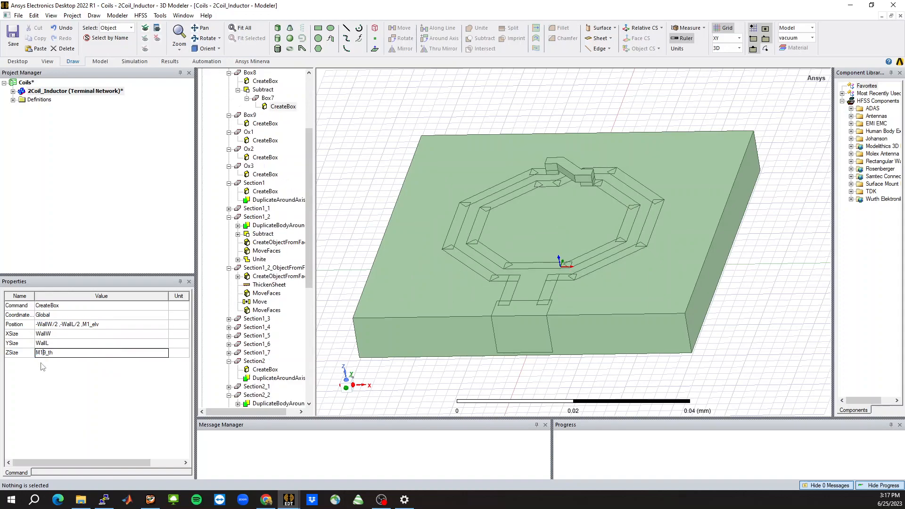
{"action": "type", "text": "M"}
{"action": "key", "text": "Return"}
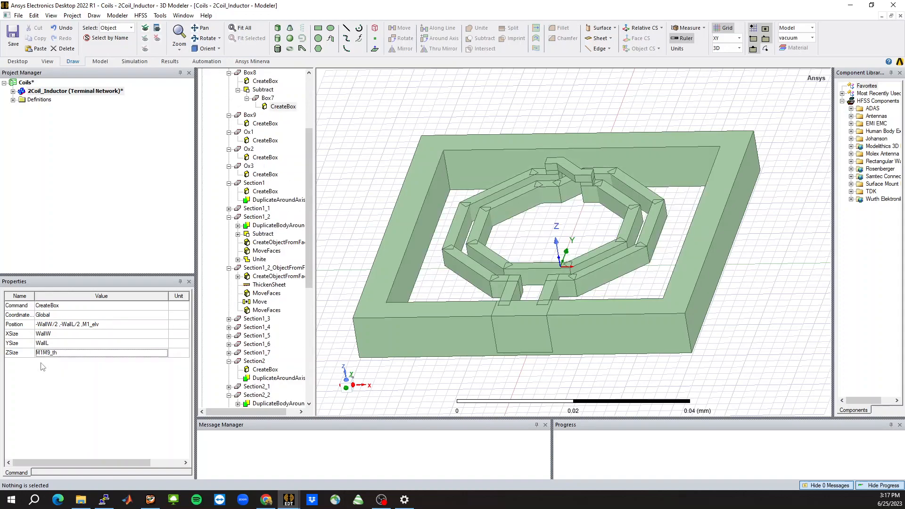
Subtract the box at the coil's feed lines from the surrounding wall Box8 to cut a feed opening
{"action": "left_click", "coordinate": [462, 387]}
{"action": "left_click", "coordinate": [528, 329]}
{"action": "left_click", "coordinate": [542, 361]}
{"action": "left_click", "coordinate": [469, 309]}
{"action": "scroll", "coordinate": [472, 357], "scroll_direction": "up", "scroll_amount": 4}
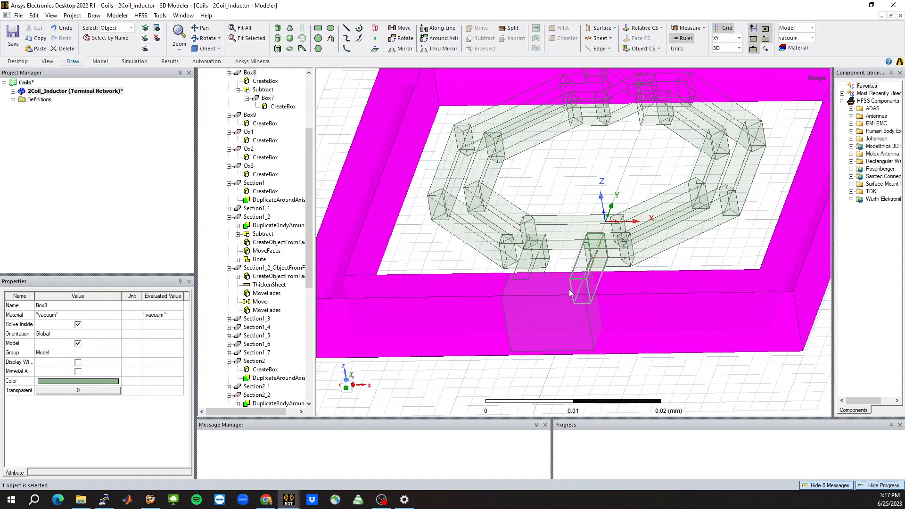
{"action": "left_click", "coordinate": [551, 295], "text": "ctrl"}
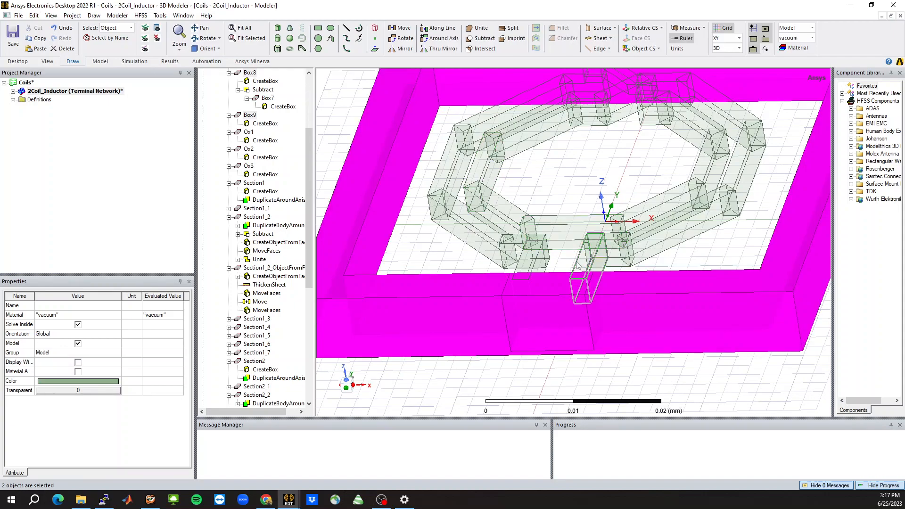
{"action": "left_click", "coordinate": [482, 38]}
{"action": "left_click", "coordinate": [482, 289]}
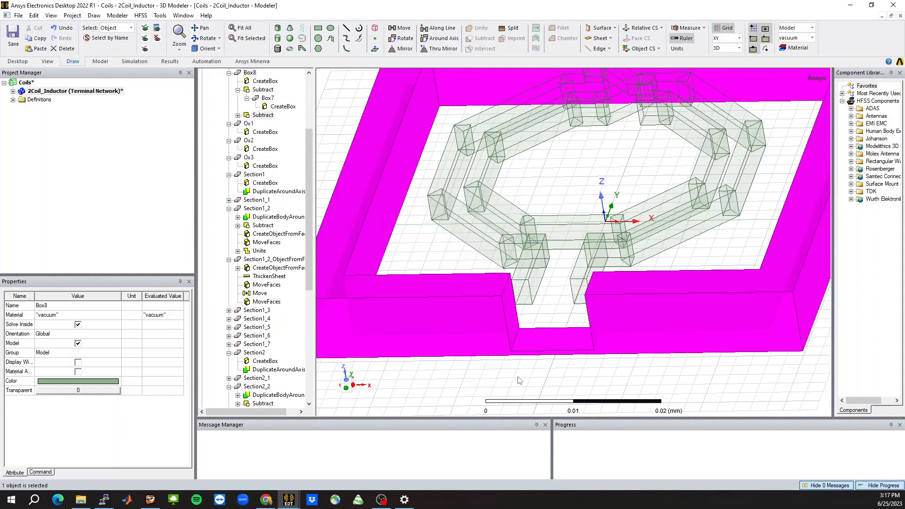
Set the design variable FeedGndW to 20 um
{"action": "left_click", "coordinate": [536, 390]}
{"action": "scroll", "coordinate": [538, 382], "scroll_direction": "down", "scroll_amount": 4}
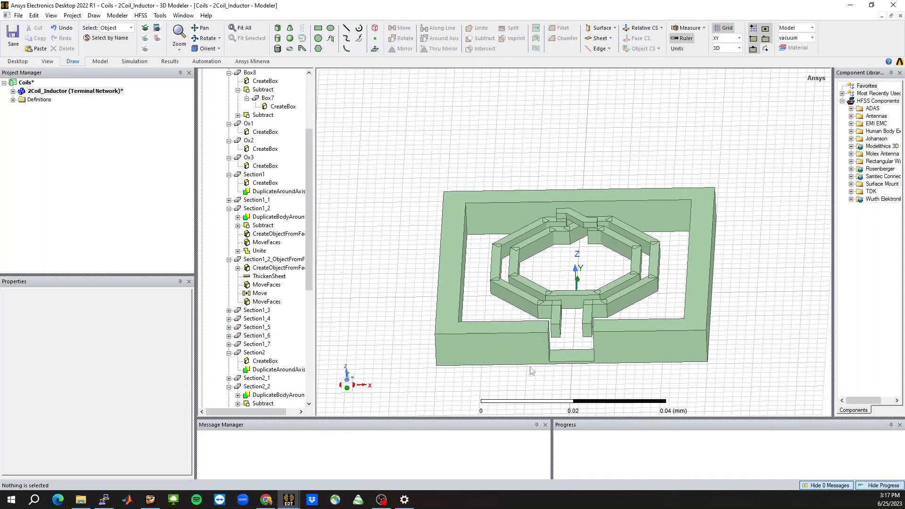
{"action": "left_click", "coordinate": [541, 362]}
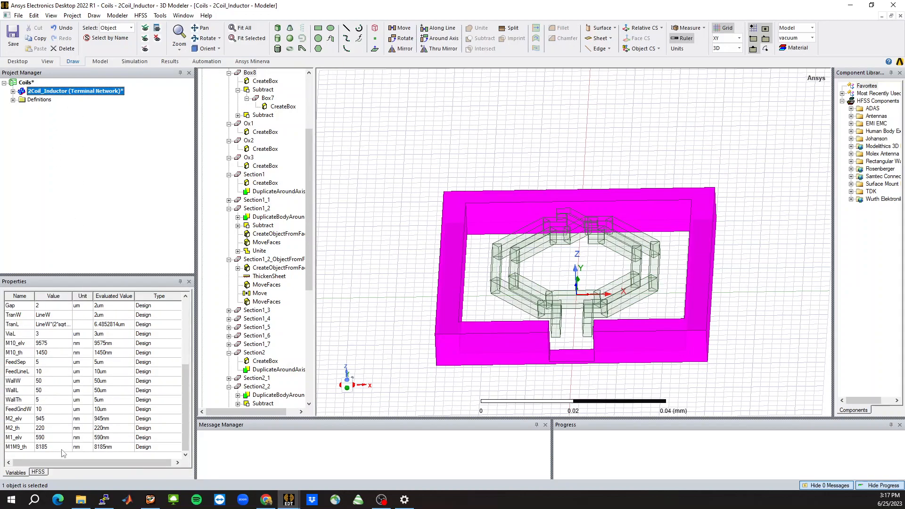
{"action": "left_click", "coordinate": [46, 409]}
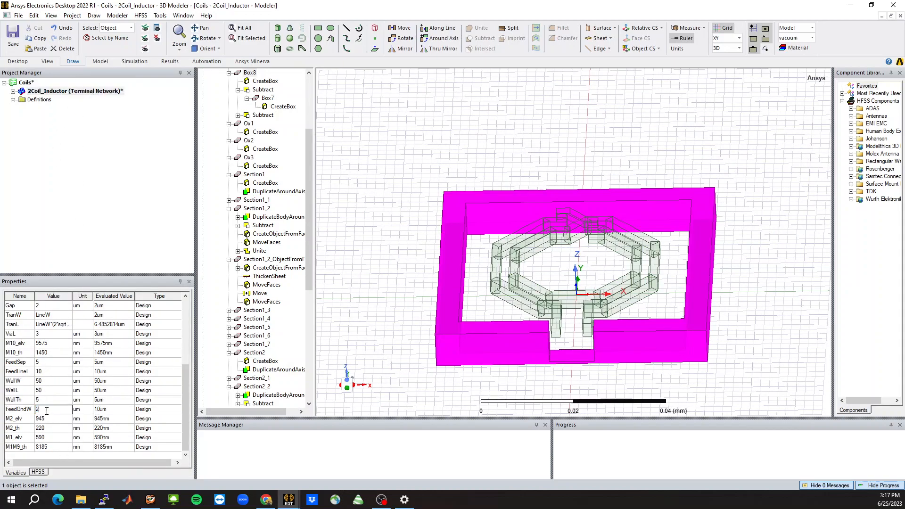
{"action": "type", "text": "20"}
{"action": "key", "text": "Return"}
View the coil from above and set the design variable WallL to 100 um
{"action": "left_click", "coordinate": [587, 414]}
{"action": "left_click_drag", "start_coordinate": [591, 422], "coordinate": [582, 453], "text": "alt"}
{"action": "middle_click_drag", "start_coordinate": [531, 252], "coordinate": [537, 257]}
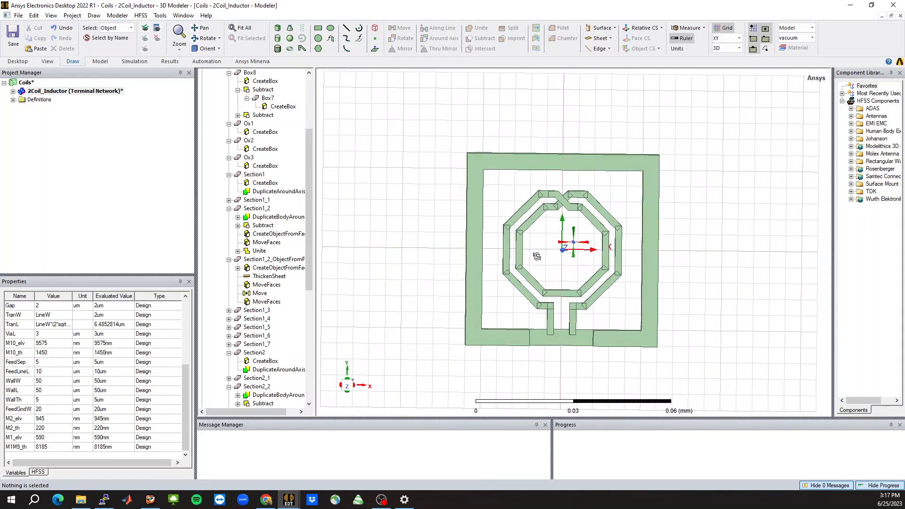
{"action": "scroll", "coordinate": [541, 316], "scroll_direction": "up", "scroll_amount": 3}
{"action": "left_click", "coordinate": [102, 93]}
{"action": "scroll", "coordinate": [59, 361], "scroll_direction": "down", "scroll_amount": 4}
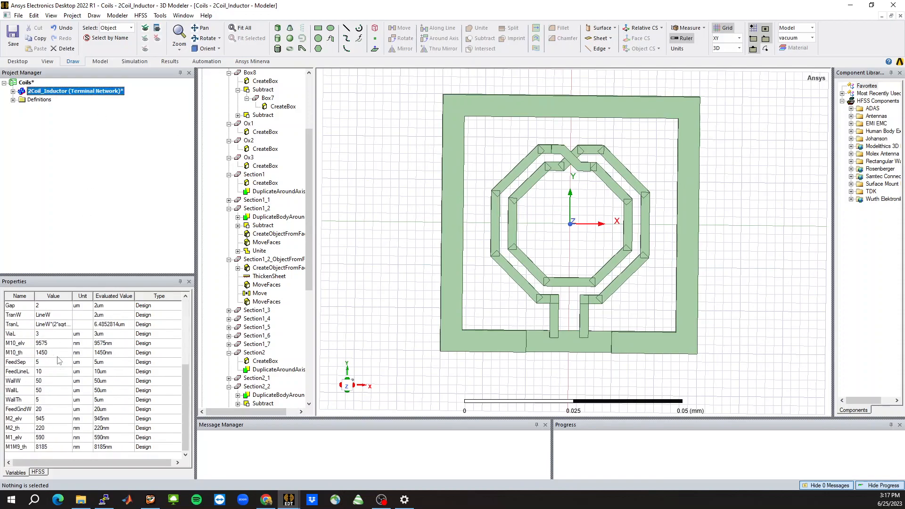
{"action": "double_click", "coordinate": [52, 391]}
{"action": "type", "text": "1"}
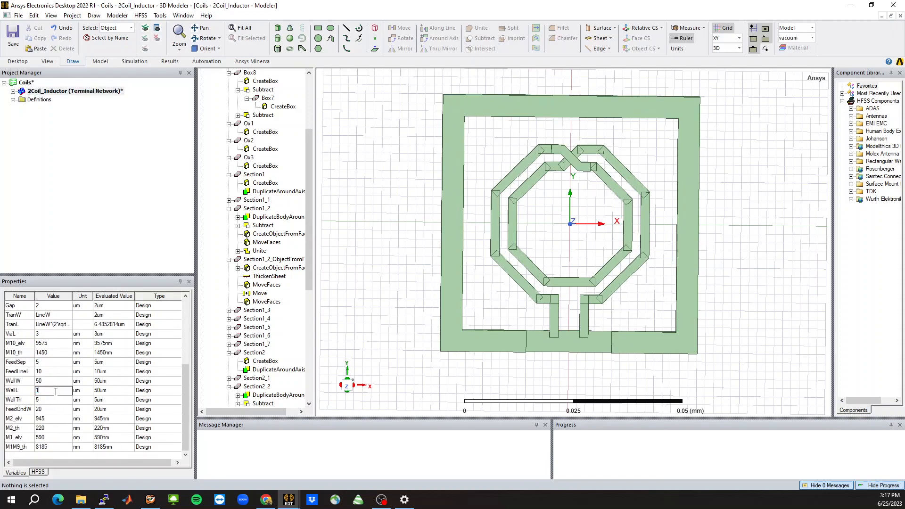
{"action": "type", "text": "00"}
{"action": "key", "text": "Tab"}
{"action": "scroll", "coordinate": [578, 250], "scroll_direction": "down", "scroll_amount": 2}
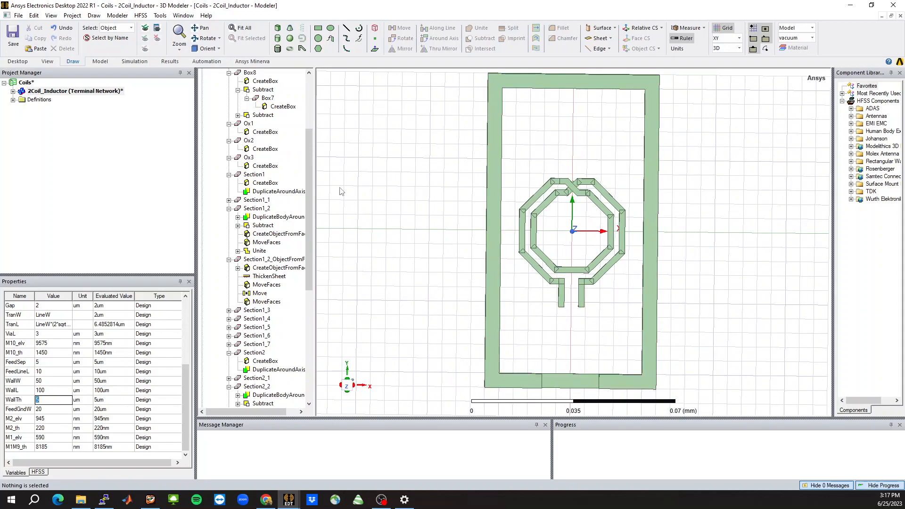
Enlarge the design's variable table so all variables and their expressions can be read
{"action": "left_click", "coordinate": [98, 93]}
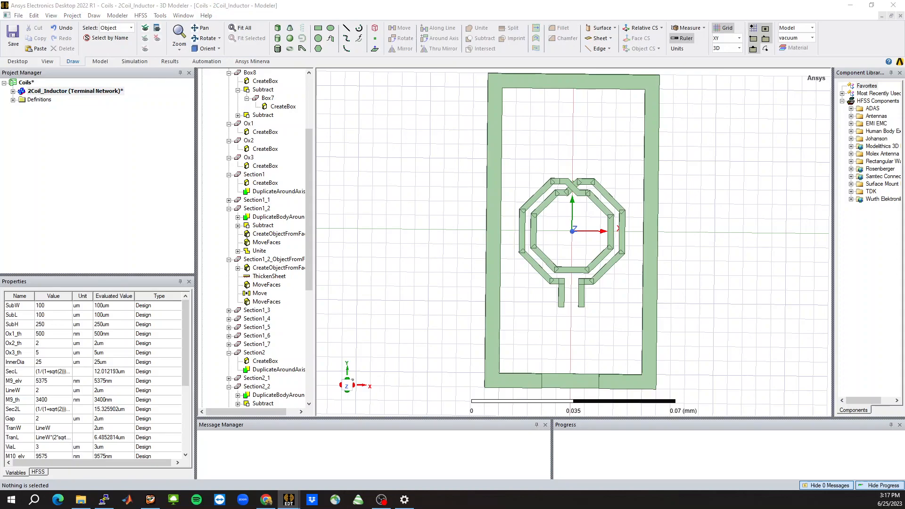
{"action": "left_click_drag", "start_coordinate": [84, 274], "coordinate": [84, 171]}
{"action": "left_click_drag", "start_coordinate": [196, 144], "coordinate": [259, 144]}
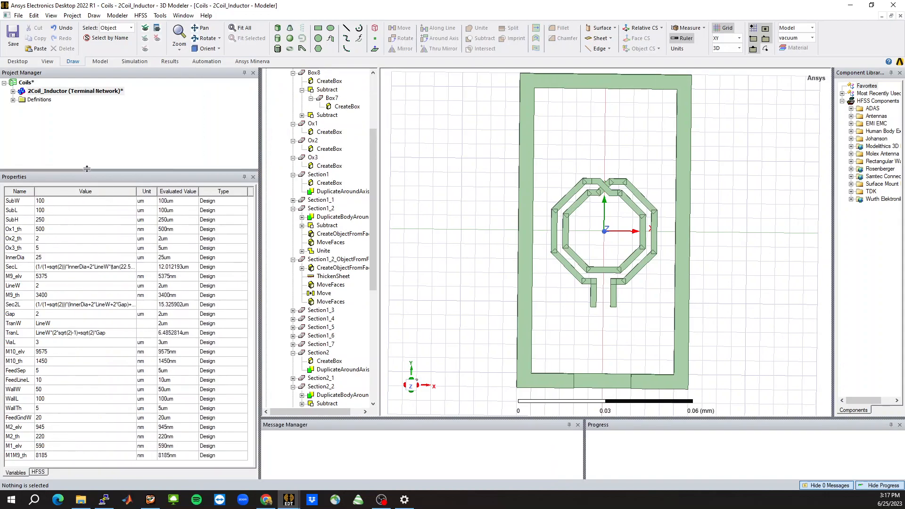
{"action": "left_click_drag", "start_coordinate": [85, 171], "coordinate": [85, 157]}
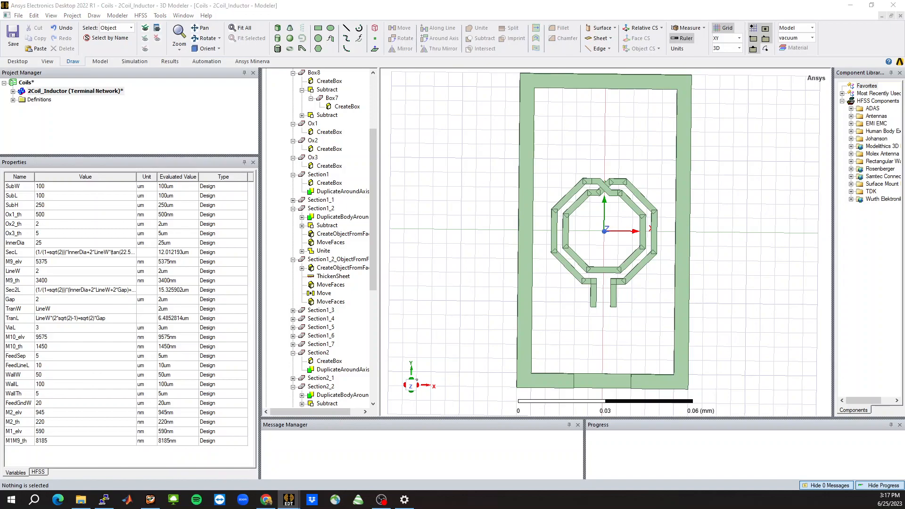
Set WallW to InnerDia+4*LineW+2*Gap+WallSep*4, defining the new variable WallSep as 10um
{"action": "left_click", "coordinate": [54, 376]}
{"action": "type", "text": "InnerDia+4*LineW+2*Gap+WallSep*4"}
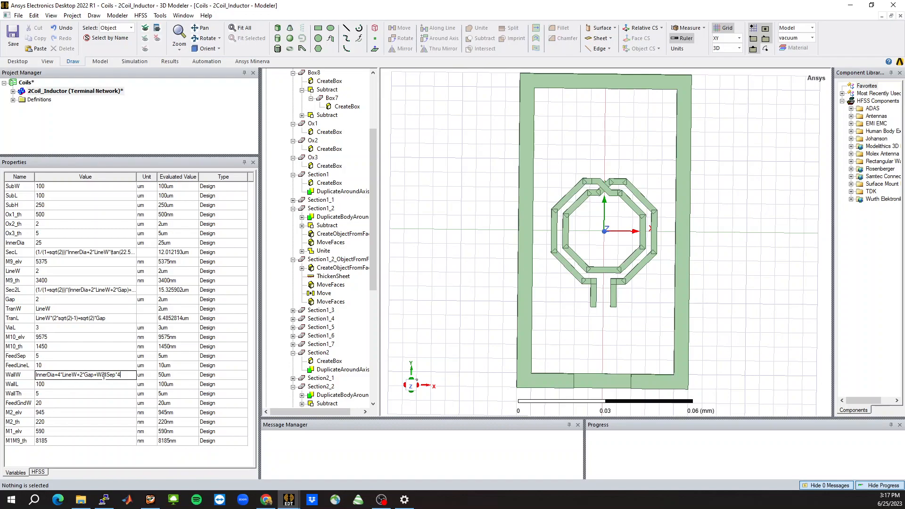
{"action": "key", "text": "Return"}
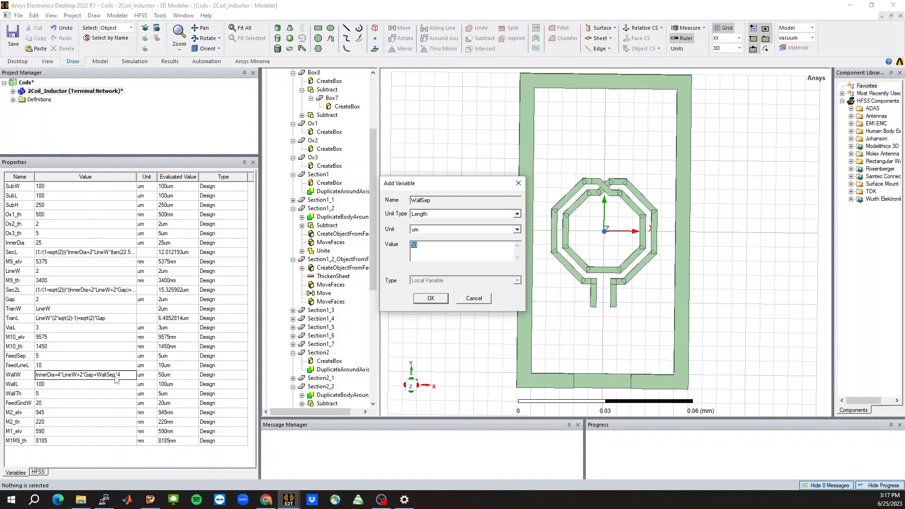
{"action": "type", "text": "10um"}
{"action": "key", "text": "Return"}
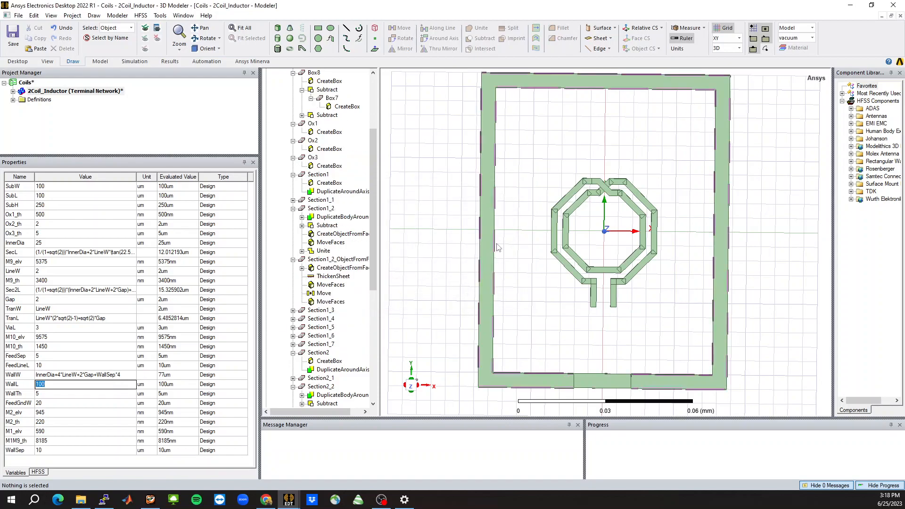
Measure by position the gap between the outer coil segment's edge and the adjacent wall
{"action": "scroll", "coordinate": [554, 182], "scroll_direction": "up", "scroll_amount": 6}
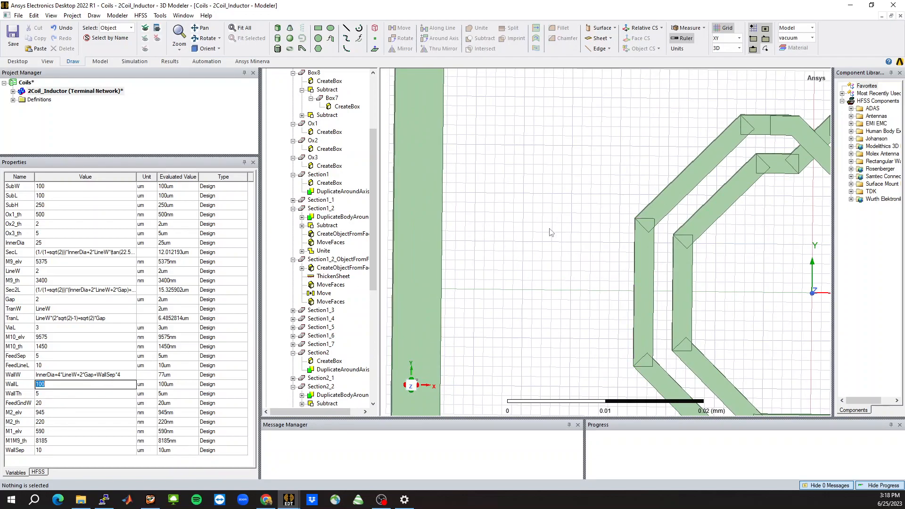
{"action": "left_click", "coordinate": [89, 93]}
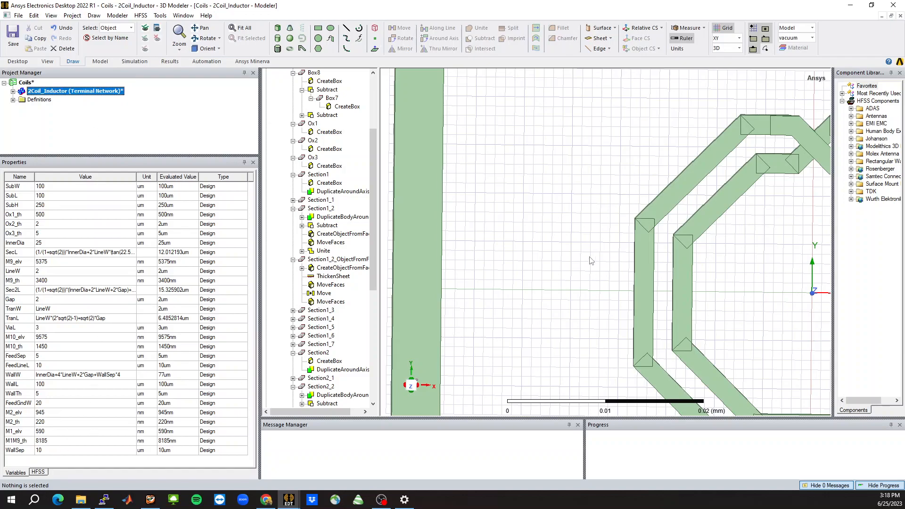
{"action": "right_click", "coordinate": [502, 247]}
{"action": "mouse_move", "coordinate": [608, 258]}
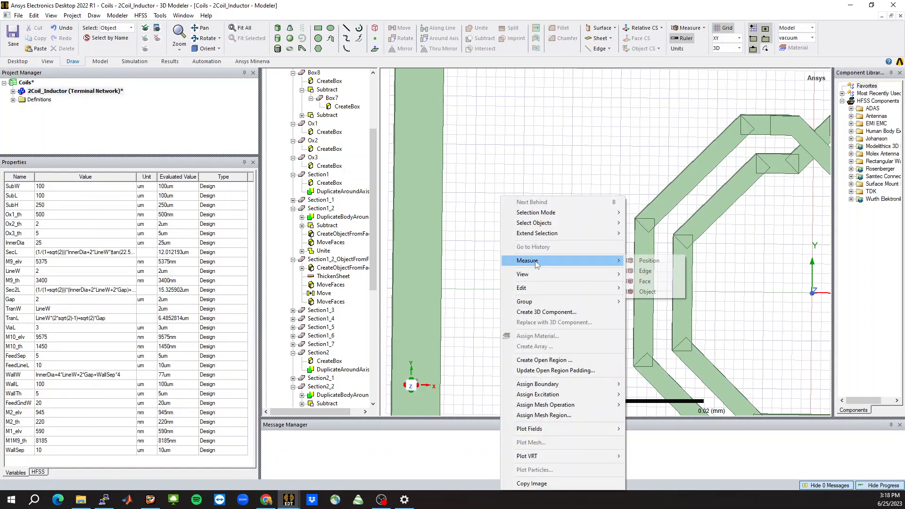
{"action": "left_click", "coordinate": [650, 261]}
{"action": "left_click", "coordinate": [634, 293]}
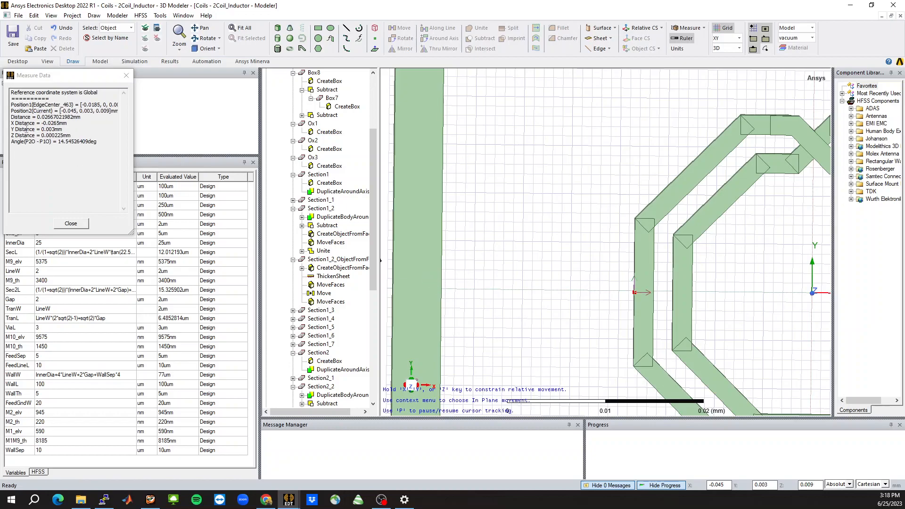
{"action": "left_click", "coordinate": [126, 75]}
Set the model units to um without rescaling the geometry
{"action": "left_click", "coordinate": [118, 15]}
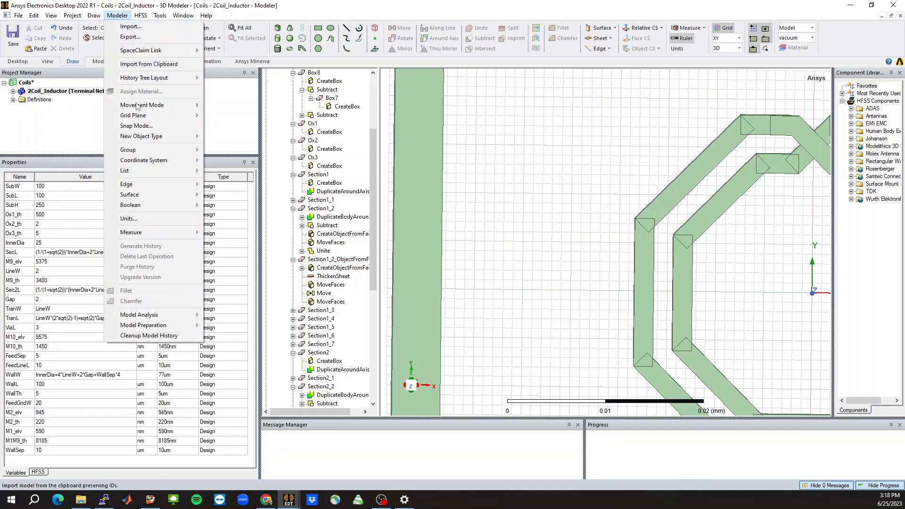
{"action": "left_click", "coordinate": [160, 226]}
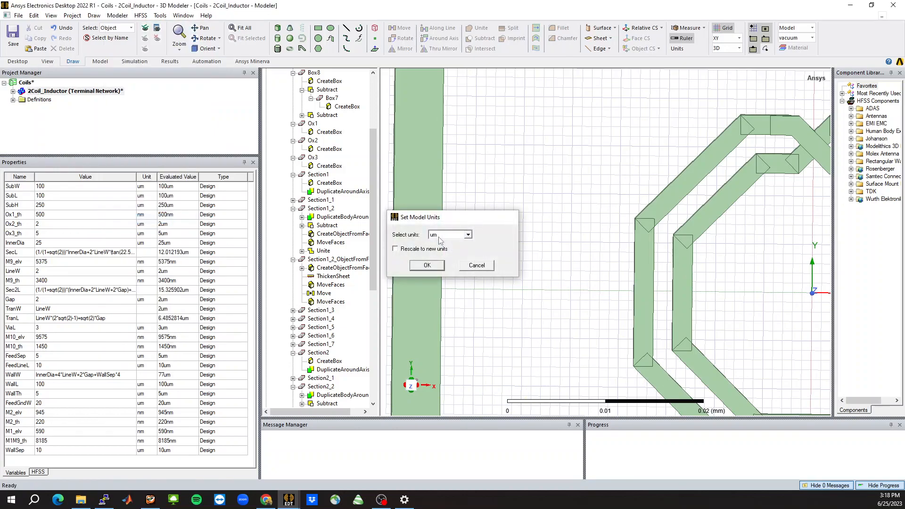
{"action": "left_click", "coordinate": [427, 265]}
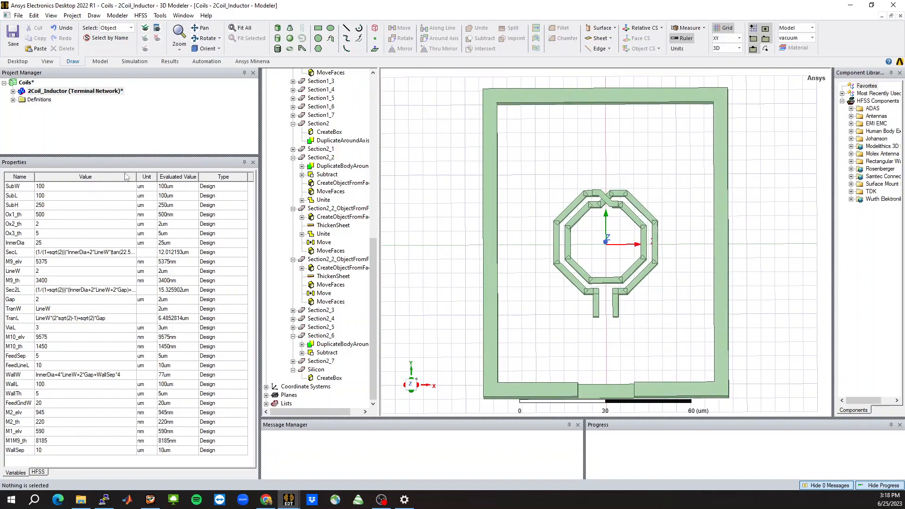
Widen the value column of the variable table and set WallL to InnerDia+4*LineW+2*Gap+WallSep*2
{"action": "left_click_drag", "start_coordinate": [137, 178], "coordinate": [198, 183]}
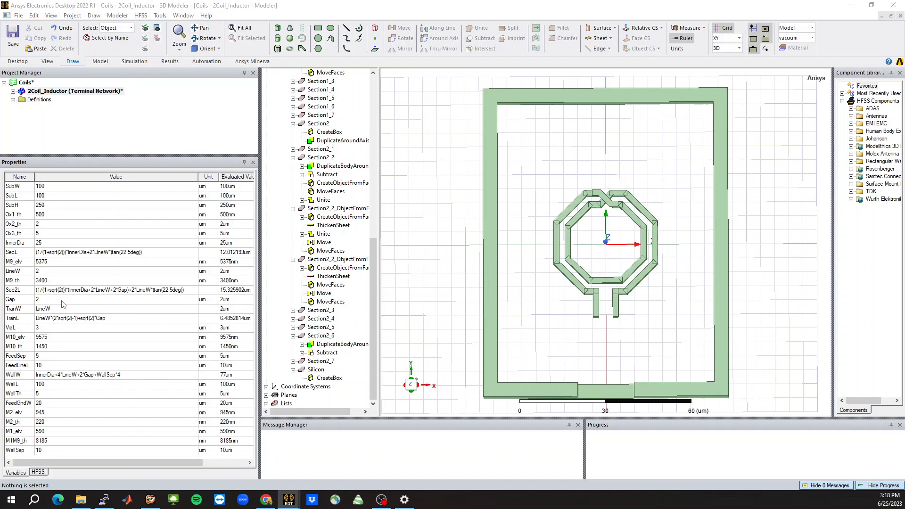
{"action": "left_click", "coordinate": [55, 386]}
{"action": "type", "text": "InnerDia+4*LineW+2*Gap+WallSep*2"}
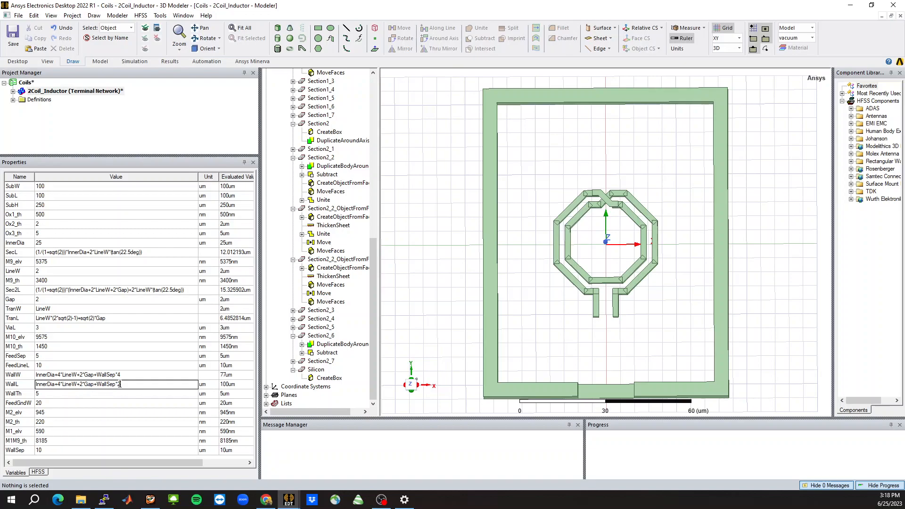
{"action": "key", "text": "Return"}
{"action": "left_click", "coordinate": [531, 310]}
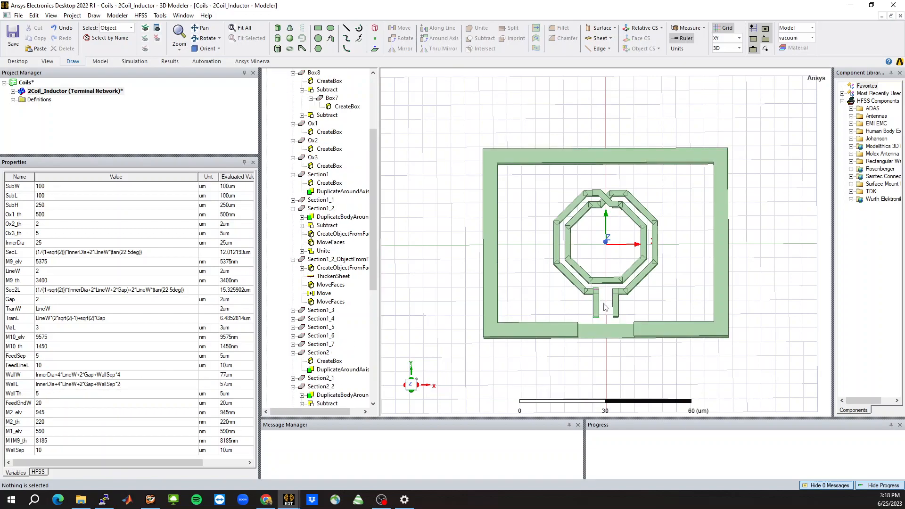
Set the design variable WallSep to 5 um
{"action": "scroll", "coordinate": [602, 322], "scroll_direction": "up", "scroll_amount": 4}
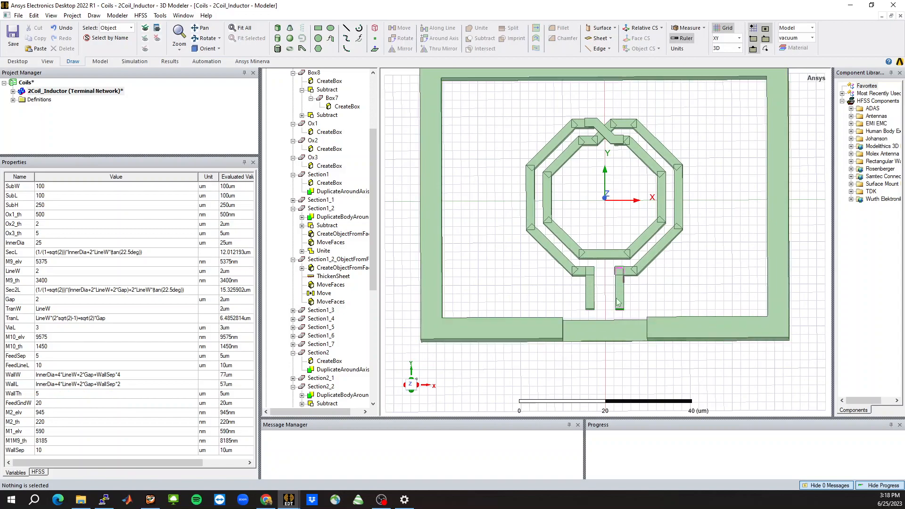
{"action": "double_click", "coordinate": [56, 450]}
{"action": "type", "text": "5"}
{"action": "key", "text": "Return"}
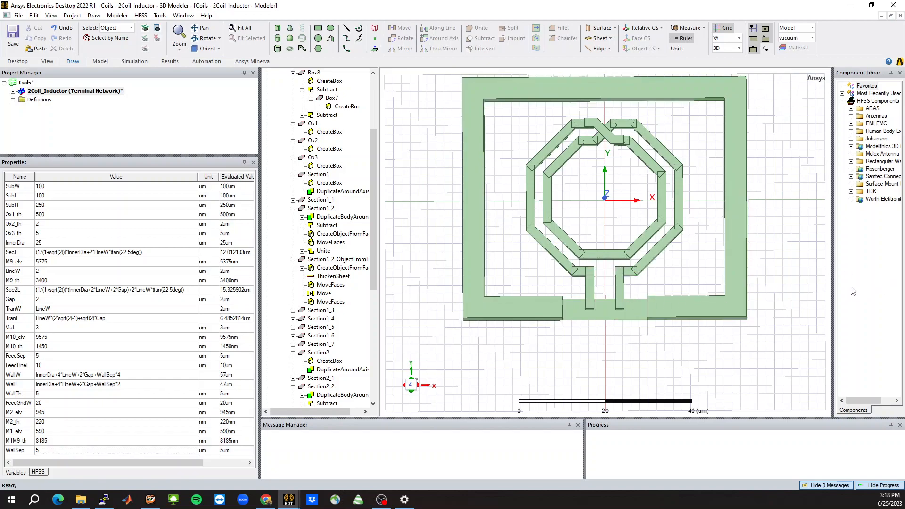
{"action": "left_click", "coordinate": [826, 293]}
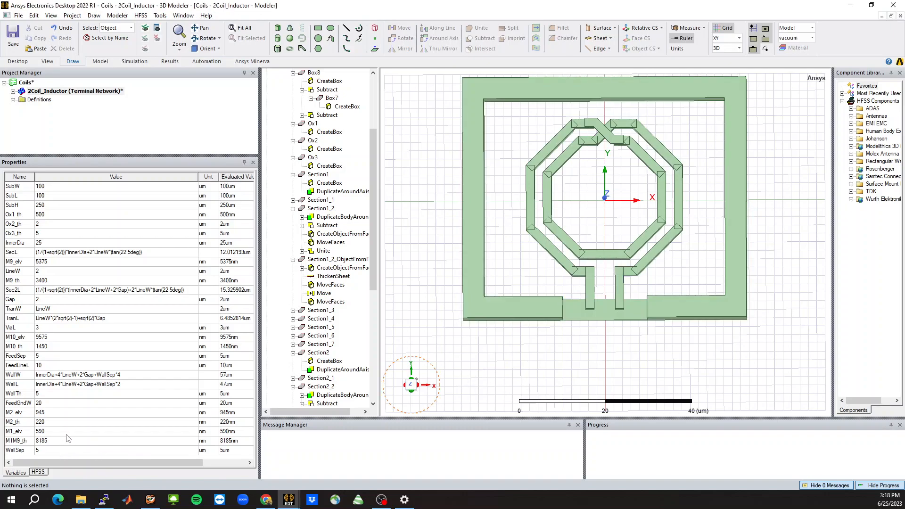
Set FeedLineL to WallSep+LineW+WallTh/2 and shrink the variable table back to a smaller height
{"action": "left_click", "coordinate": [48, 366]}
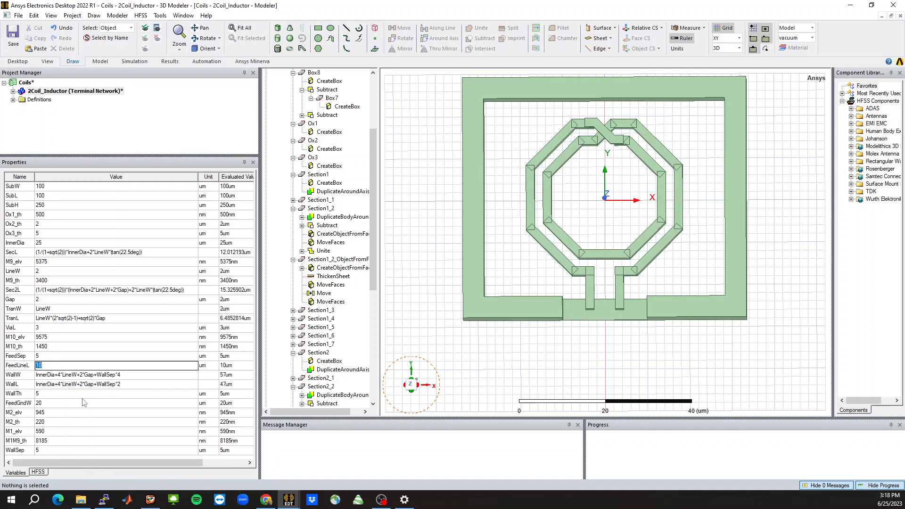
{"action": "type", "text": "WallSep+LineW+WallTh/2"}
{"action": "key", "text": "Return"}
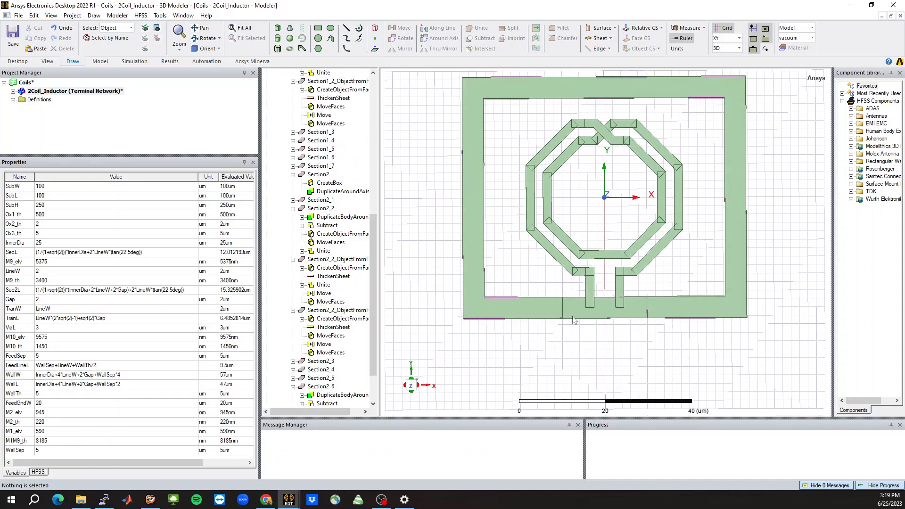
{"action": "mouse_move", "coordinate": [584, 357]}
{"action": "left_mouse_down", "text": "alt"}
{"action": "mouse_move", "coordinate": [599, 391]}
{"action": "mouse_move", "coordinate": [615, 346]}
{"action": "mouse_move", "coordinate": [594, 354]}
{"action": "mouse_move", "coordinate": [543, 294]}
{"action": "mouse_move", "coordinate": [601, 356]}
{"action": "left_mouse_up", "text": "alt"}
{"action": "scroll", "coordinate": [595, 219], "scroll_direction": "up", "scroll_amount": 2}
{"action": "left_click_drag", "start_coordinate": [817, 257], "coordinate": [817, 253], "text": "alt"}
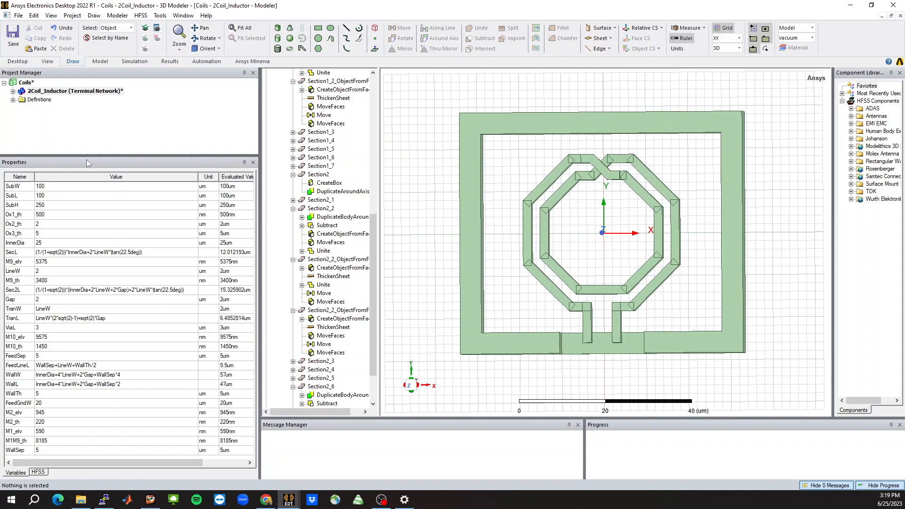
{"action": "left_click_drag", "start_coordinate": [87, 155], "coordinate": [86, 290]}
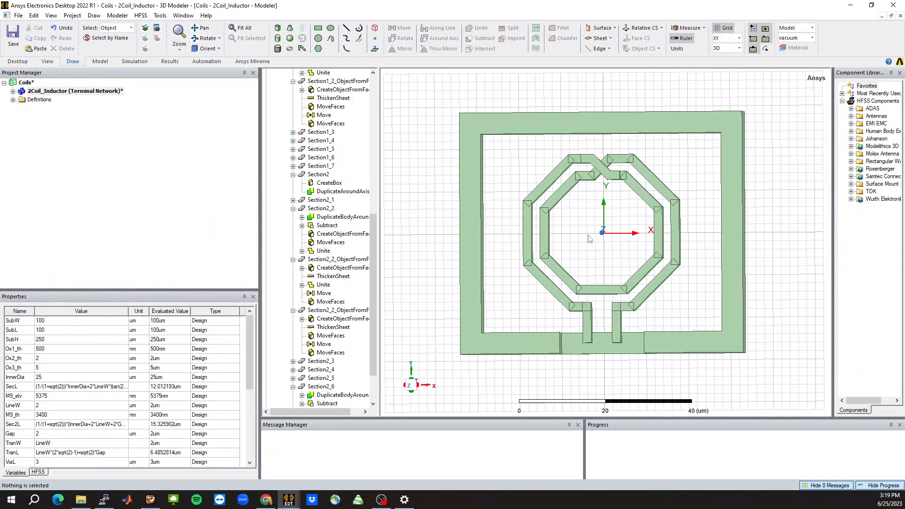
Create sheet objects from the end faces of the two coil feed lines at the wall opening
{"action": "scroll", "coordinate": [594, 238], "scroll_direction": "up", "scroll_amount": 2}
{"action": "left_click_drag", "start_coordinate": [598, 239], "coordinate": [596, 246], "text": "alt"}
{"action": "scroll", "coordinate": [595, 275], "scroll_direction": "up", "scroll_amount": 3}
{"action": "left_click_drag", "start_coordinate": [605, 320], "coordinate": [601, 273], "text": "alt"}
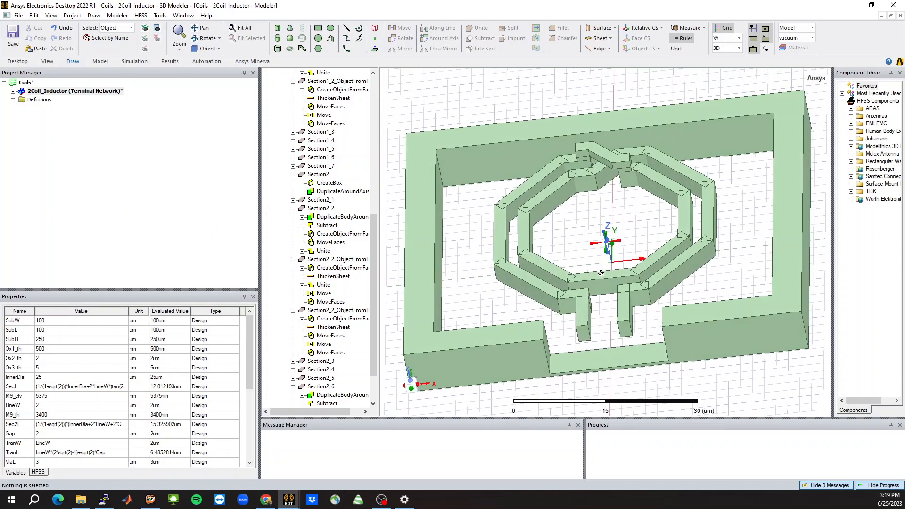
{"action": "scroll", "coordinate": [592, 383], "scroll_direction": "up", "scroll_amount": 2}
{"action": "scroll", "coordinate": [592, 383], "scroll_direction": "down", "scroll_amount": 2}
{"action": "left_click_drag", "start_coordinate": [593, 384], "coordinate": [589, 283], "text": "shift"}
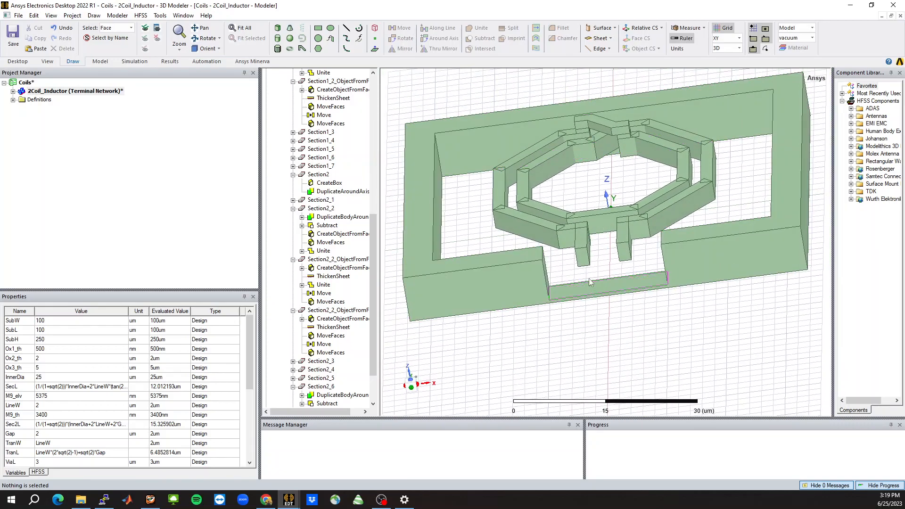
{"action": "key", "text": "f"}
{"action": "left_click", "coordinate": [587, 265]}
{"action": "left_click", "coordinate": [625, 257], "text": "ctrl"}
{"action": "left_click_drag", "start_coordinate": [624, 257], "coordinate": [476, 215], "text": "alt"}
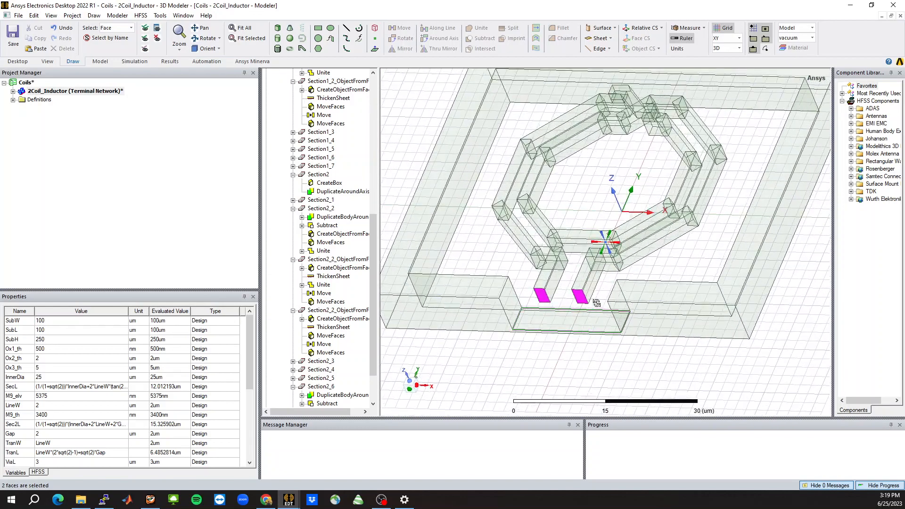
{"action": "right_click", "coordinate": [469, 197]}
{"action": "mouse_move", "coordinate": [490, 288]}
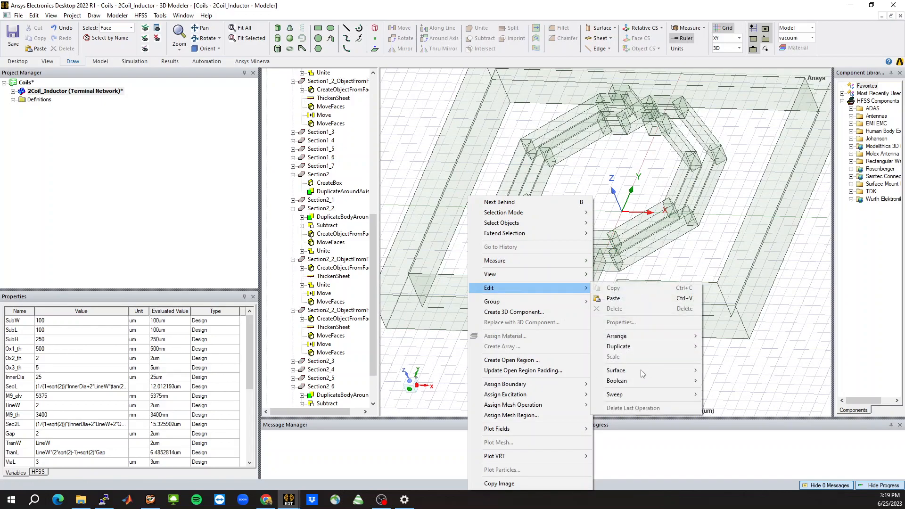
{"action": "mouse_move", "coordinate": [651, 371]}
{"action": "left_click", "coordinate": [747, 426]}
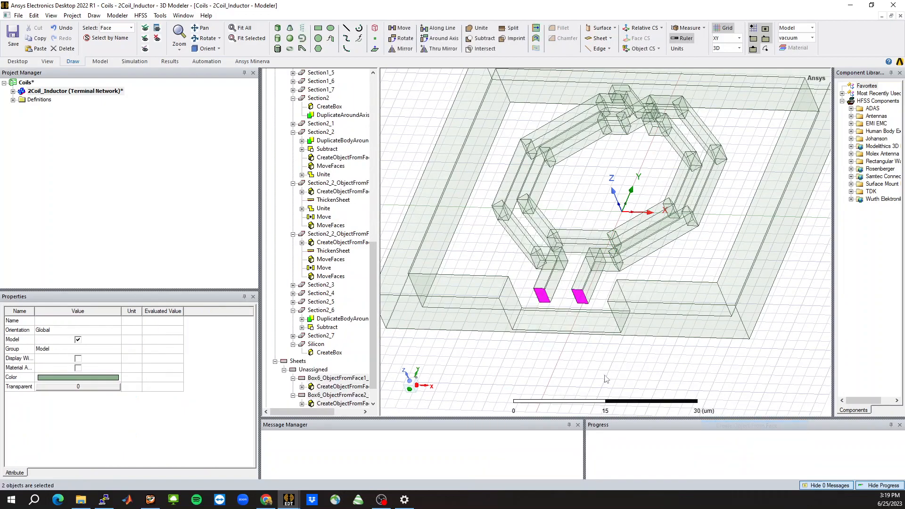
Thicken the two feed-end sheets by 1um
{"action": "right_click", "coordinate": [413, 164]}
{"action": "mouse_move", "coordinate": [471, 253]}
{"action": "mouse_move", "coordinate": [589, 335]}
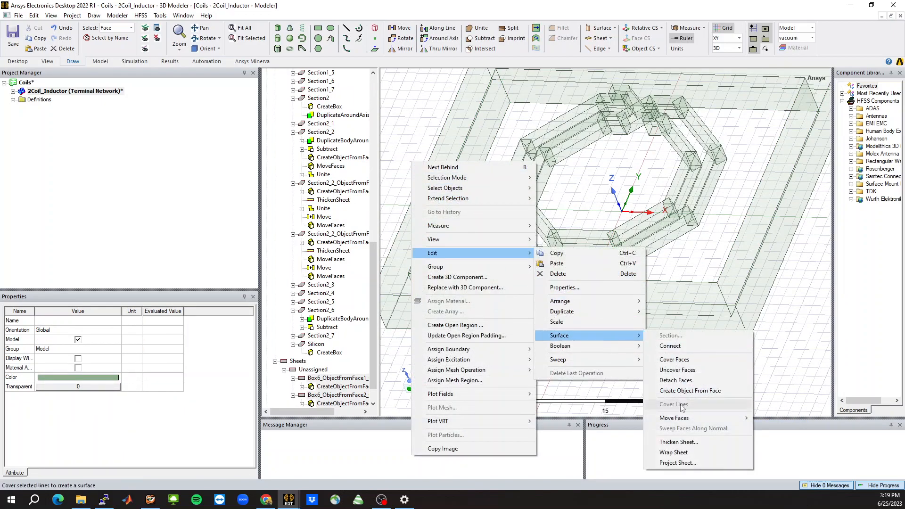
{"action": "left_click", "coordinate": [679, 442]}
{"action": "type", "text": "1u"}
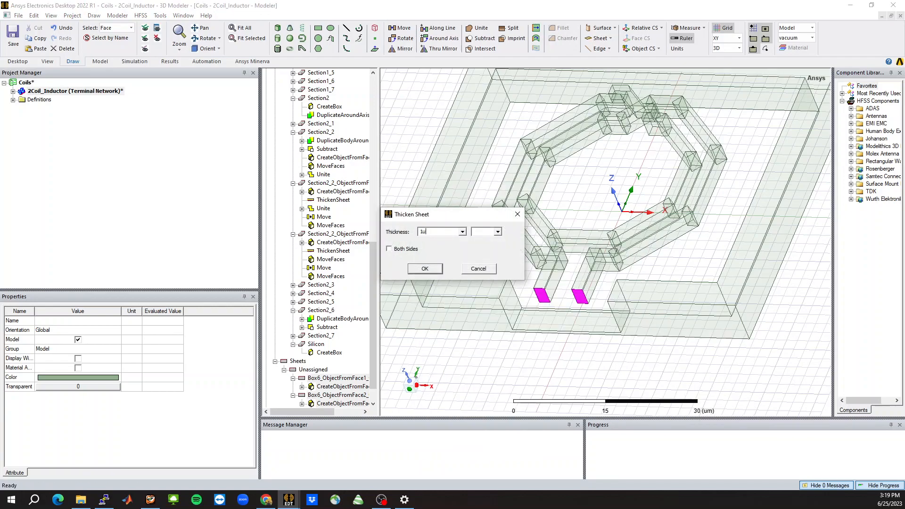
{"action": "type", "text": "m"}
{"action": "key", "text": "Return"}
{"action": "left_click", "coordinate": [548, 346]}
Move the bottom faces of the two thickened feed-end blocks along their normal by M9_elv-M1_elv, extending them down into the wall opening
{"action": "scroll", "coordinate": [568, 291], "scroll_direction": "up", "scroll_amount": 3}
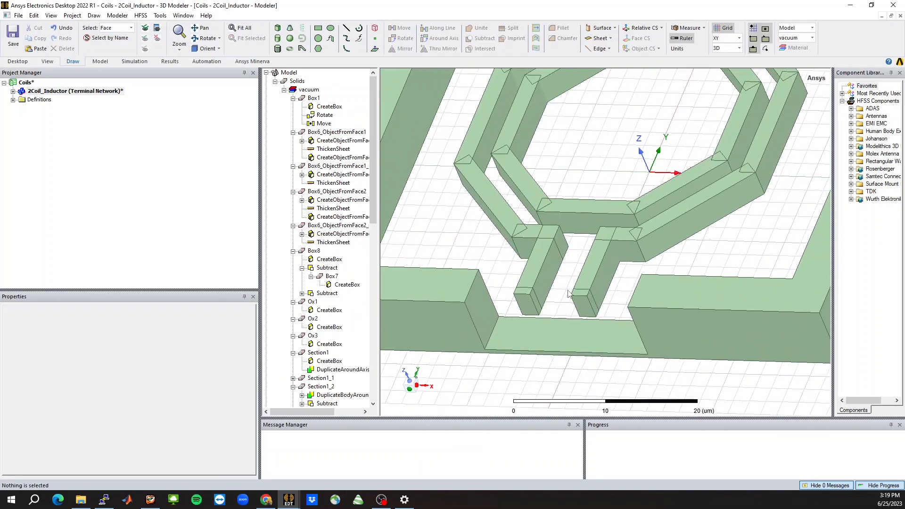
{"action": "scroll", "coordinate": [566, 297], "scroll_direction": "up", "scroll_amount": 1}
{"action": "middle_click_drag", "start_coordinate": [536, 328], "coordinate": [601, 236]}
{"action": "left_click", "coordinate": [522, 271]}
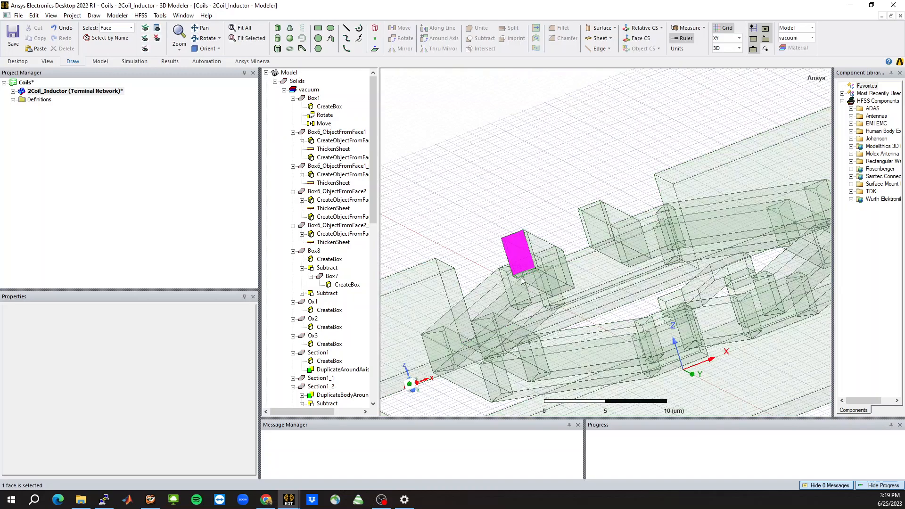
{"action": "scroll", "coordinate": [522, 279], "scroll_direction": "up", "scroll_amount": 2}
{"action": "left_click", "coordinate": [521, 274]}
{"action": "left_click", "coordinate": [641, 229], "text": "ctrl"}
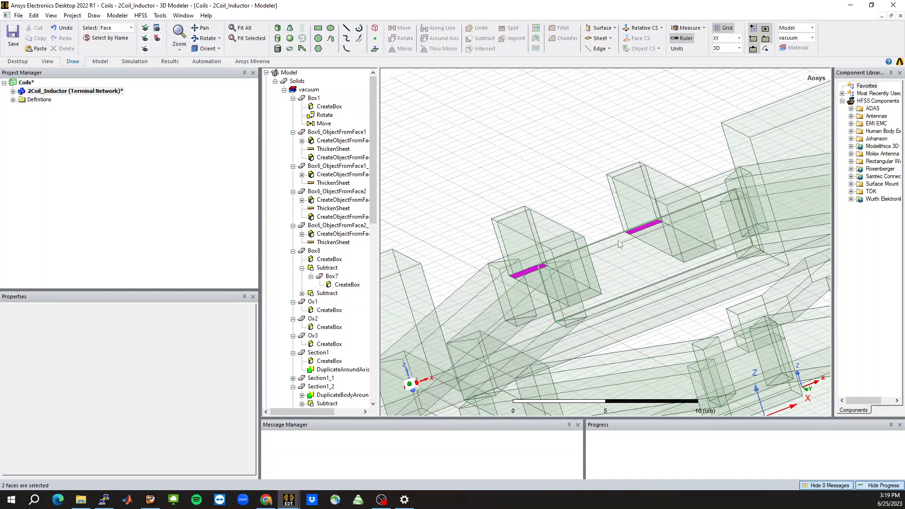
{"action": "scroll", "coordinate": [612, 245], "scroll_direction": "down", "scroll_amount": 3}
{"action": "middle_click_drag", "start_coordinate": [612, 244], "coordinate": [629, 283]}
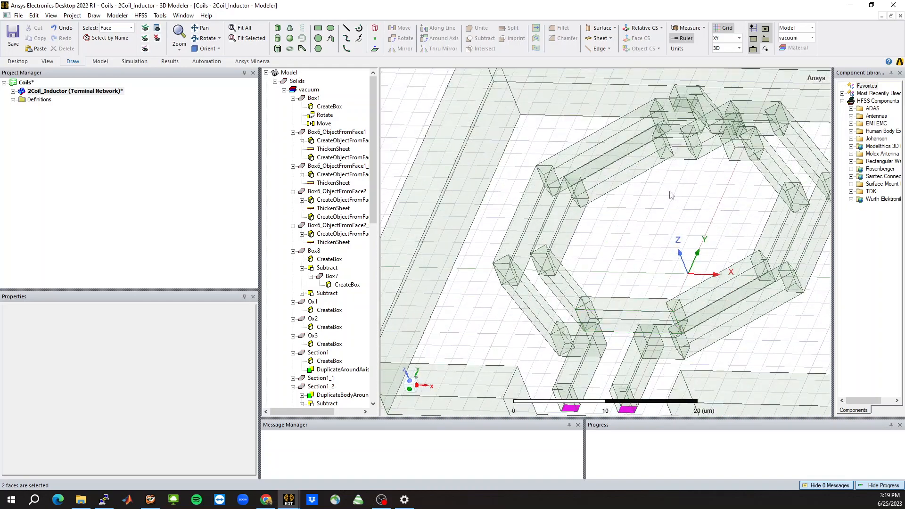
{"action": "scroll", "coordinate": [671, 193], "scroll_direction": "down", "scroll_amount": 3}
{"action": "scroll", "coordinate": [640, 314], "scroll_direction": "up", "scroll_amount": 2}
{"action": "right_click", "coordinate": [417, 264]}
{"action": "mouse_move", "coordinate": [444, 292]}
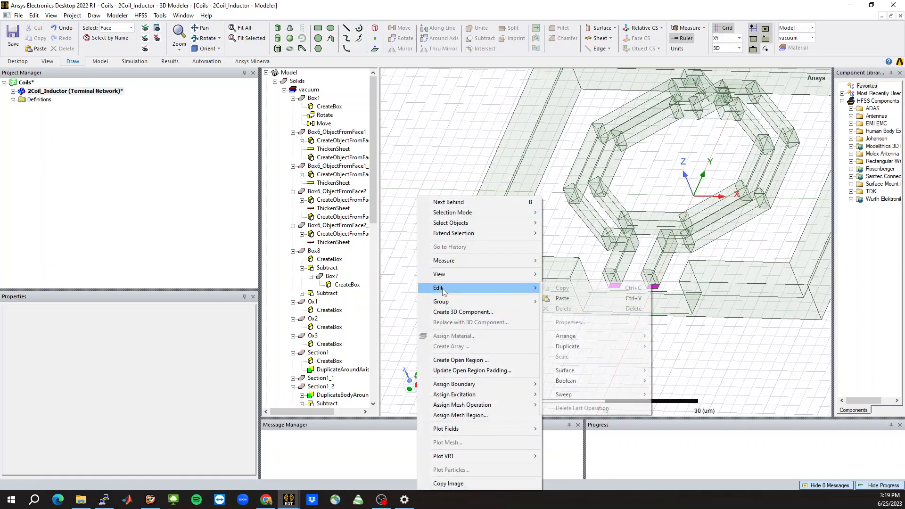
{"action": "mouse_move", "coordinate": [589, 370]}
{"action": "mouse_move", "coordinate": [707, 453]}
{"action": "left_click", "coordinate": [786, 454]}
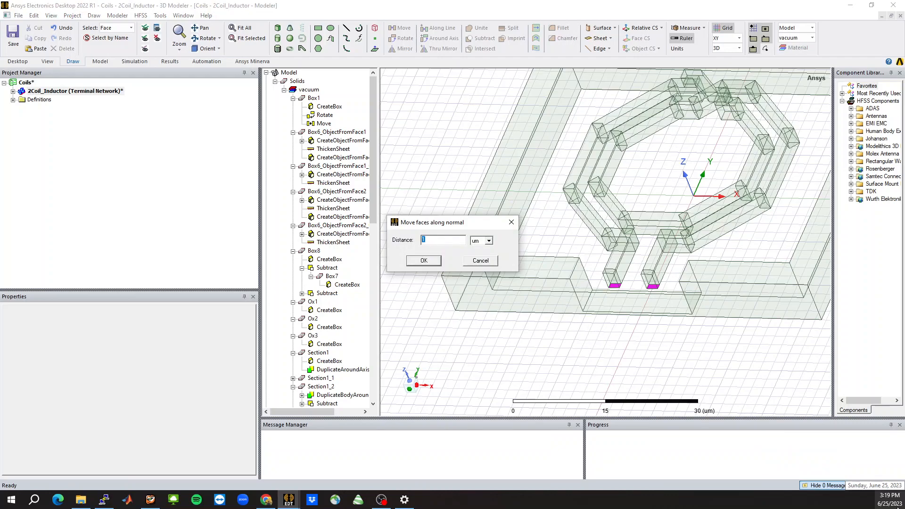
{"action": "type", "text": "M9_elv-M"}
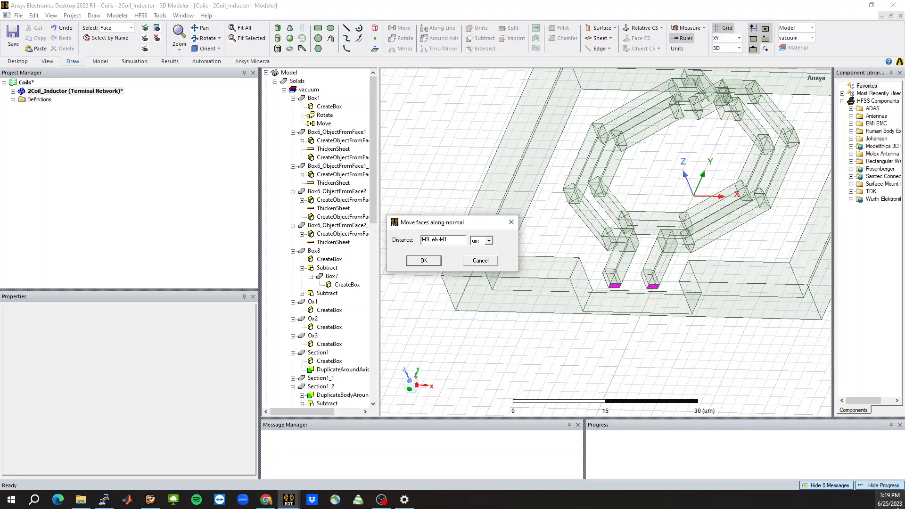
{"action": "type", "text": "v"}
{"action": "key", "text": "Return"}
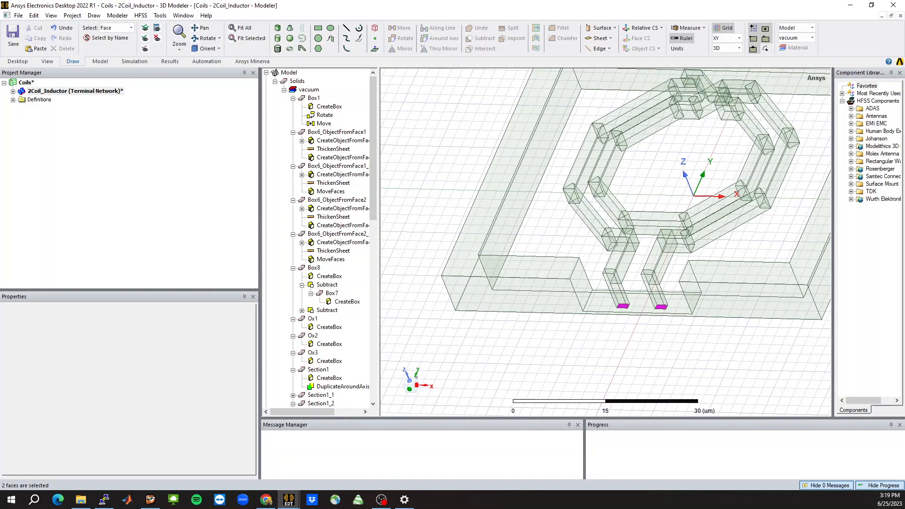
{"action": "left_click", "coordinate": [587, 352]}
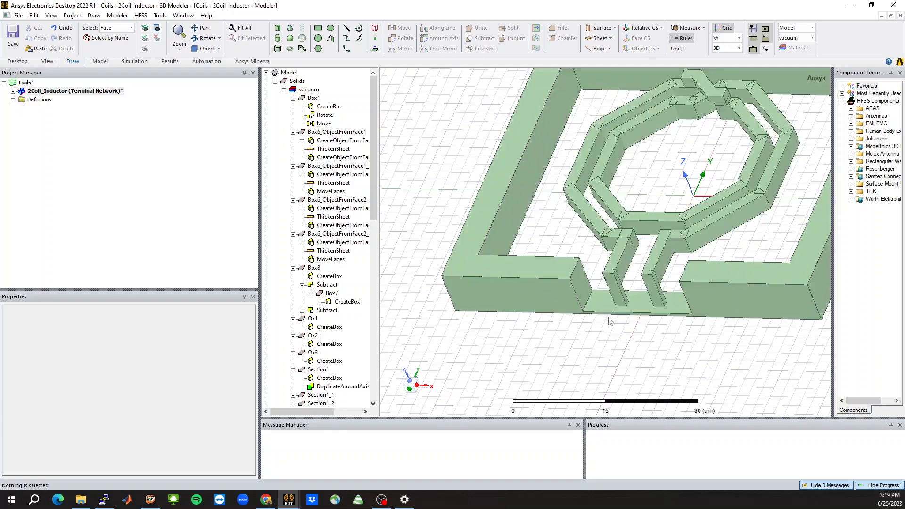
Create sheet objects from the coil-side faces of the two extended blocks, flush with the feed line ends
{"action": "left_click", "coordinate": [618, 298]}
{"action": "scroll", "coordinate": [609, 297], "scroll_direction": "up", "scroll_amount": 5}
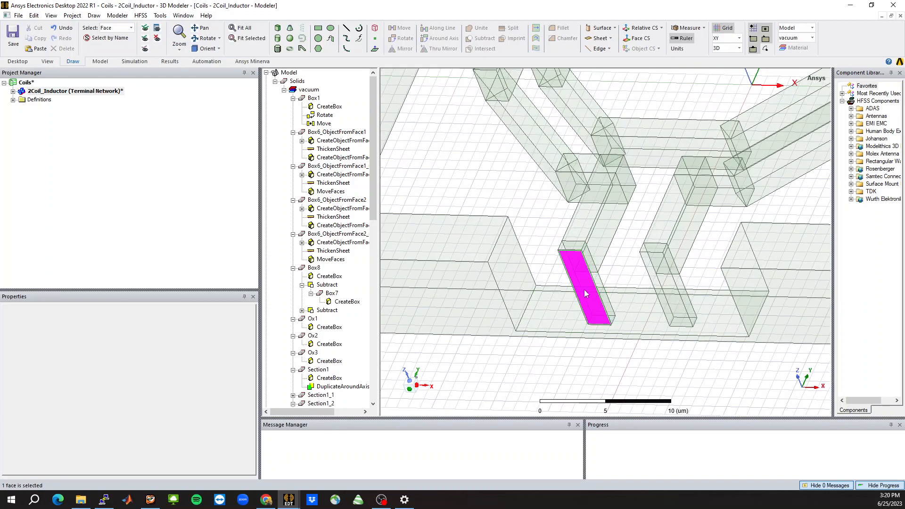
{"action": "left_click", "coordinate": [675, 289], "text": "ctrl"}
{"action": "right_click", "coordinate": [422, 156]}
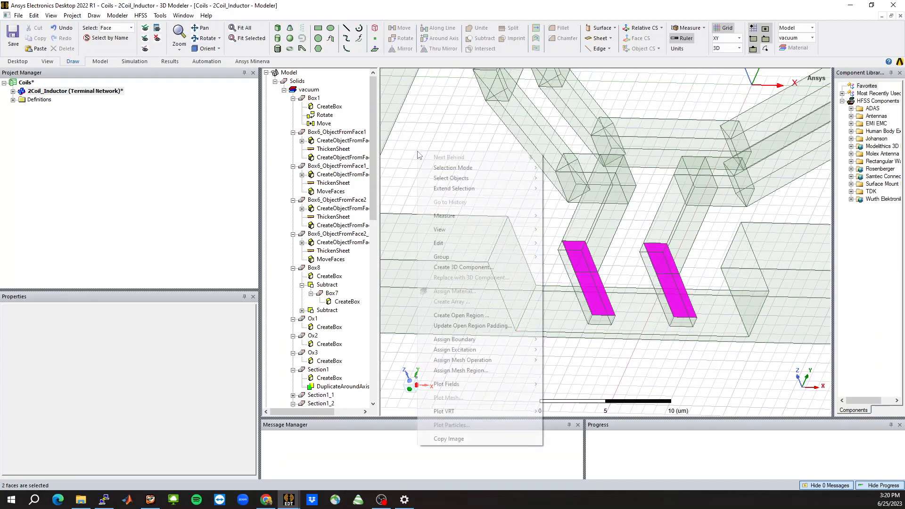
{"action": "mouse_move", "coordinate": [469, 243]}
{"action": "mouse_move", "coordinate": [566, 325]}
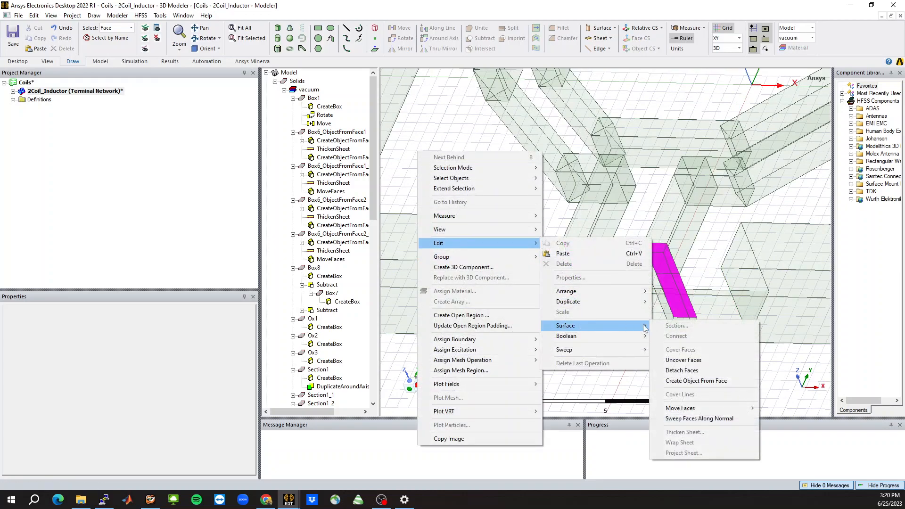
{"action": "left_click", "coordinate": [688, 380]}
{"action": "left_click", "coordinate": [613, 384]}
Delete the two solid feed-end blocks, keeping the sheets made from their faces
{"action": "key", "text": "o"}
{"action": "left_click", "coordinate": [592, 322]}
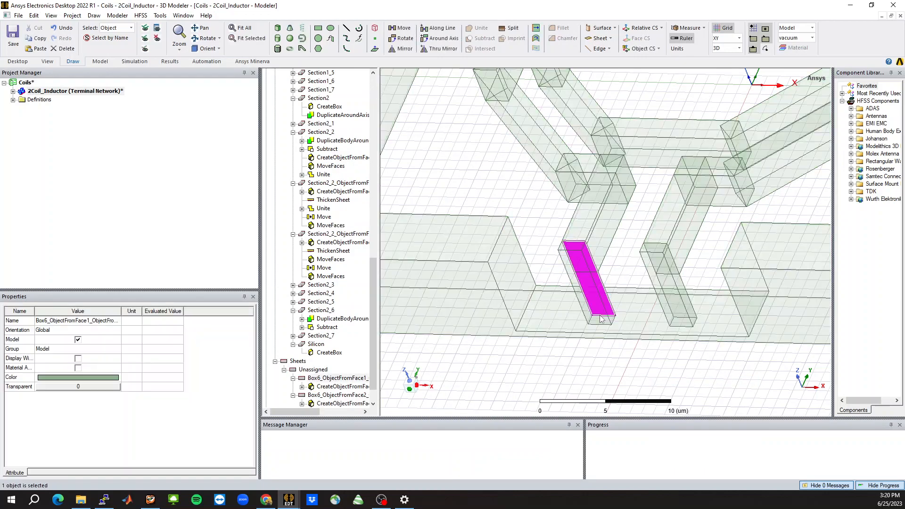
{"action": "key", "text": "b"}
{"action": "left_click", "coordinate": [574, 297]}
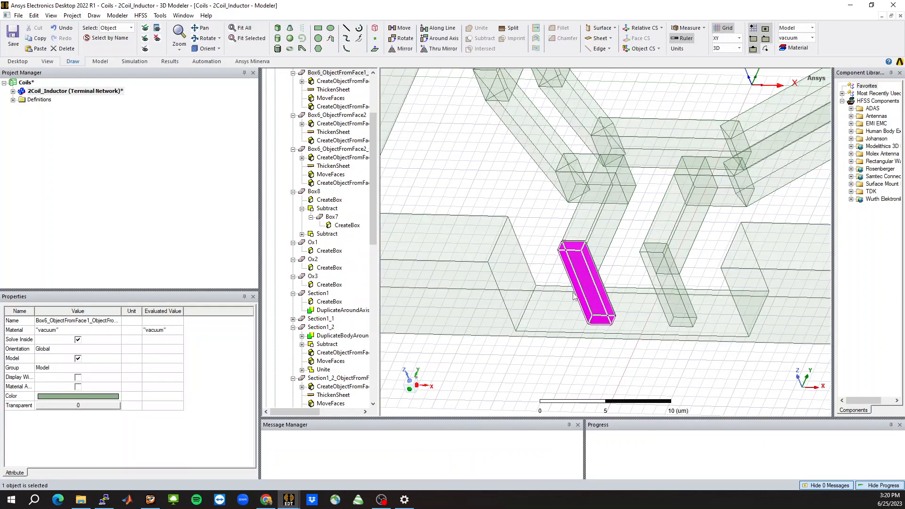
{"action": "key", "text": "Delete"}
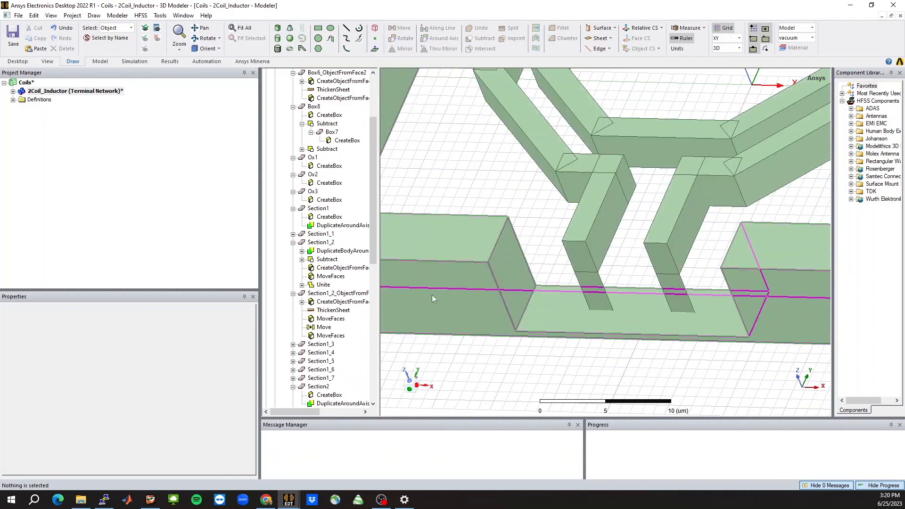
Inspect the two port sheets at the feed line ends and their position relative to the ground wall opening
{"action": "key", "text": "ctrl+z"}
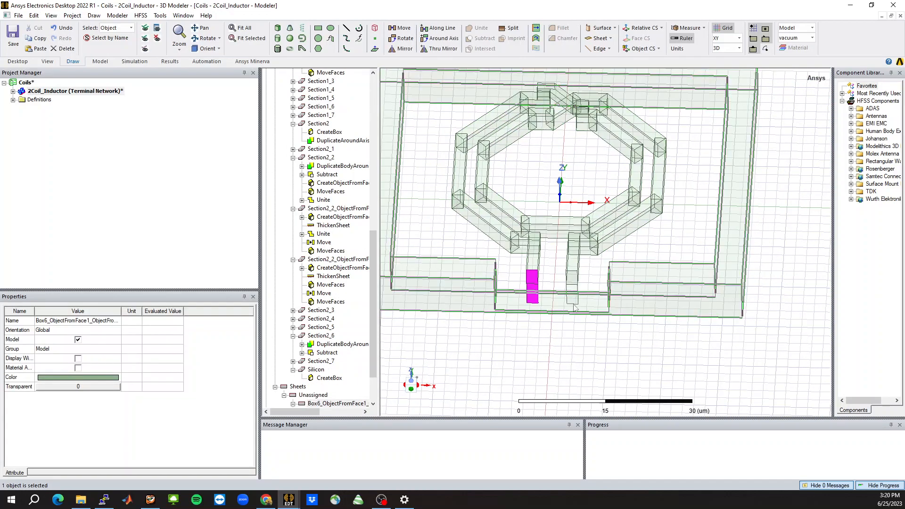
{"action": "left_click", "coordinate": [573, 298]}
{"action": "left_click", "coordinate": [589, 352]}
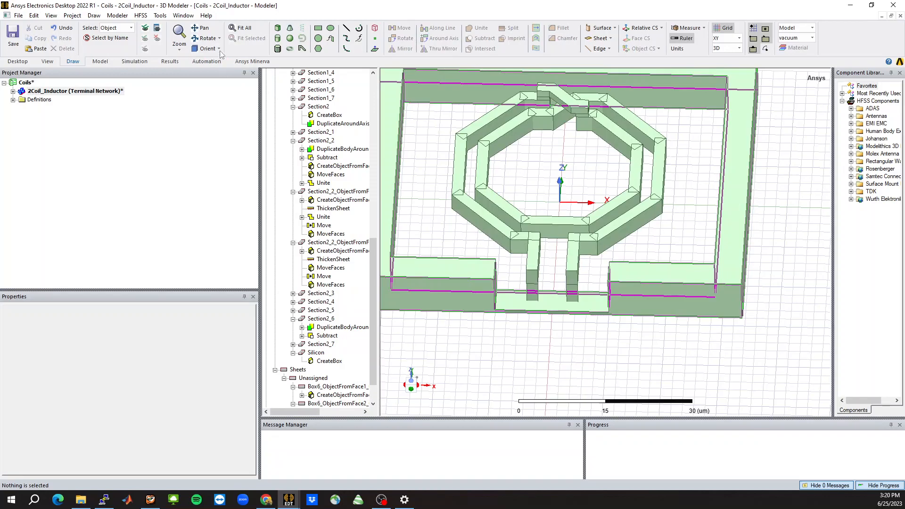
{"action": "scroll", "coordinate": [696, 326], "scroll_direction": "down", "scroll_amount": 3}
{"action": "scroll", "coordinate": [545, 208], "scroll_direction": "up", "scroll_amount": 2}
{"action": "middle_click_drag", "start_coordinate": [608, 258], "coordinate": [588, 227]}
{"action": "left_click", "coordinate": [567, 319]}
{"action": "scroll", "coordinate": [534, 373], "scroll_direction": "down", "scroll_amount": 3}
{"action": "middle_click_drag", "start_coordinate": [569, 308], "coordinate": [589, 234]}
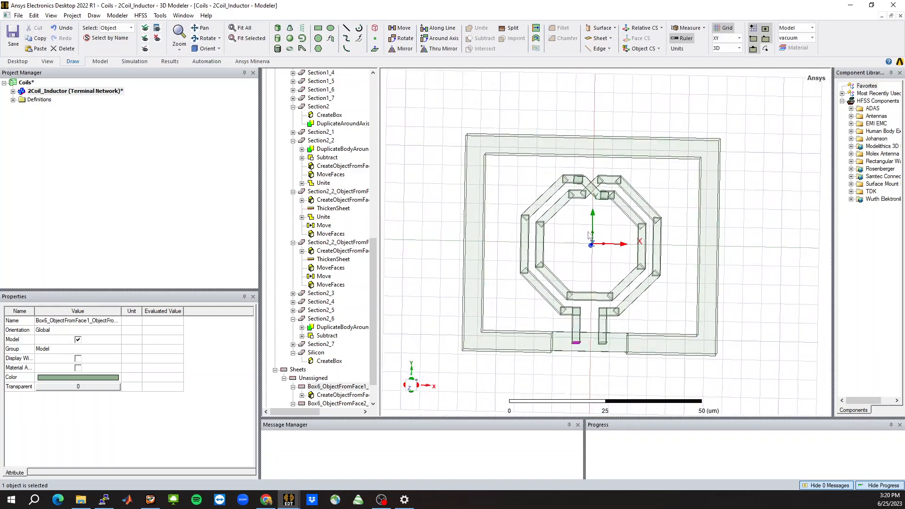
{"action": "middle_click_drag", "start_coordinate": [786, 269], "coordinate": [796, 261]}
{"action": "middle_click_drag", "start_coordinate": [601, 242], "coordinate": [598, 202]}
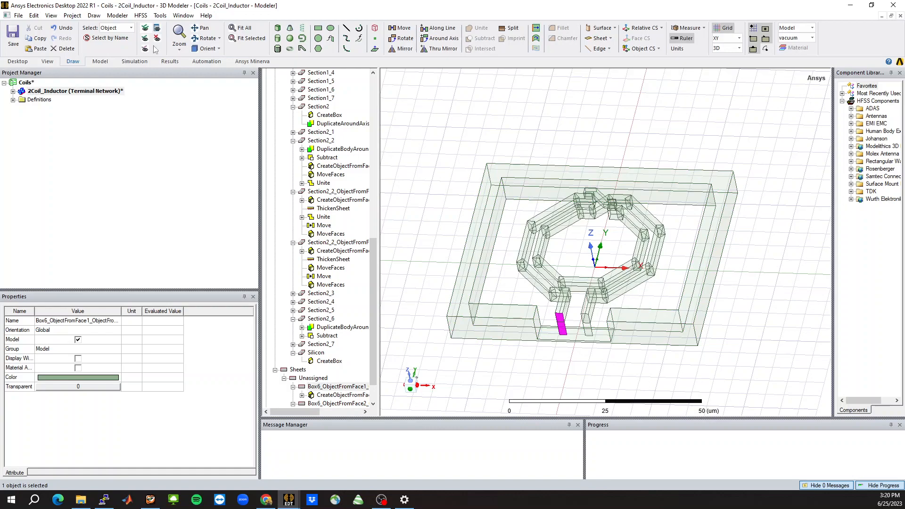
Check in side view that the port sheets run from the feed lines down to the bottom ground strip
{"action": "left_click", "coordinate": [219, 49]}
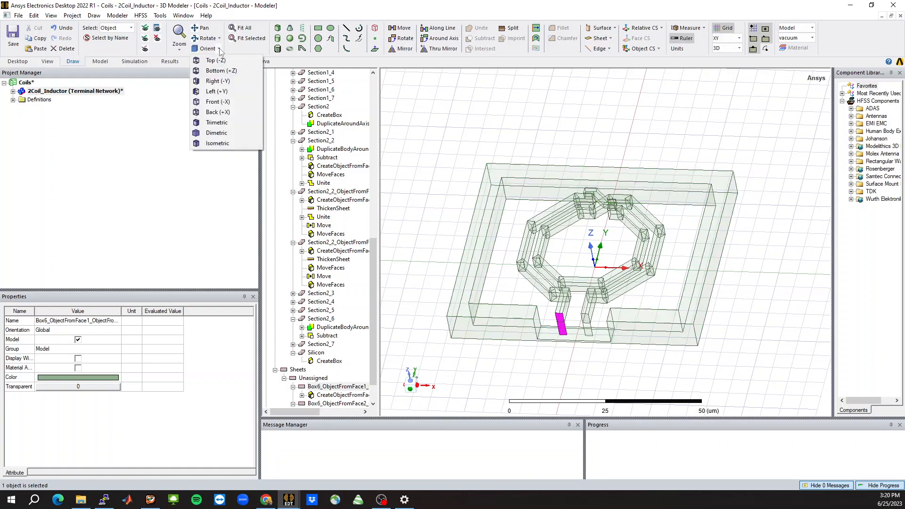
{"action": "left_click", "coordinate": [208, 90]}
{"action": "scroll", "coordinate": [571, 256], "scroll_direction": "up", "scroll_amount": 8}
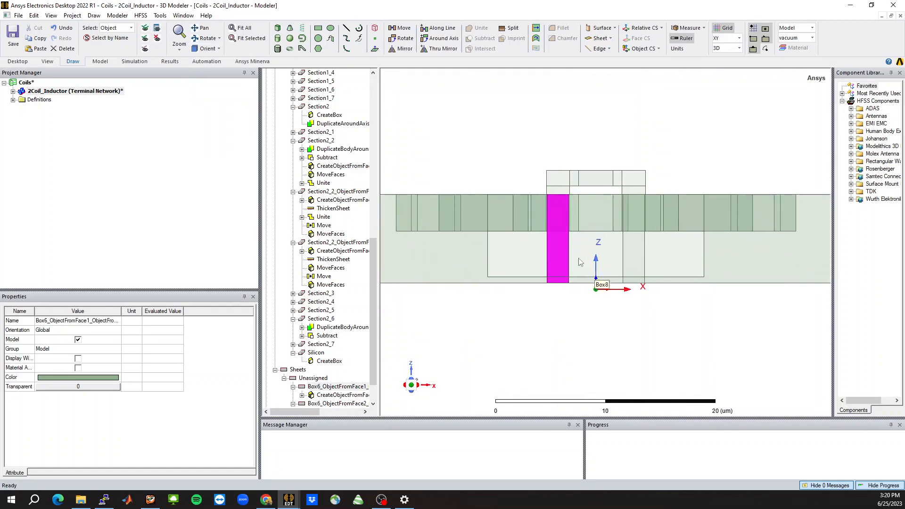
{"action": "middle_click_drag", "start_coordinate": [571, 256], "coordinate": [559, 261]}
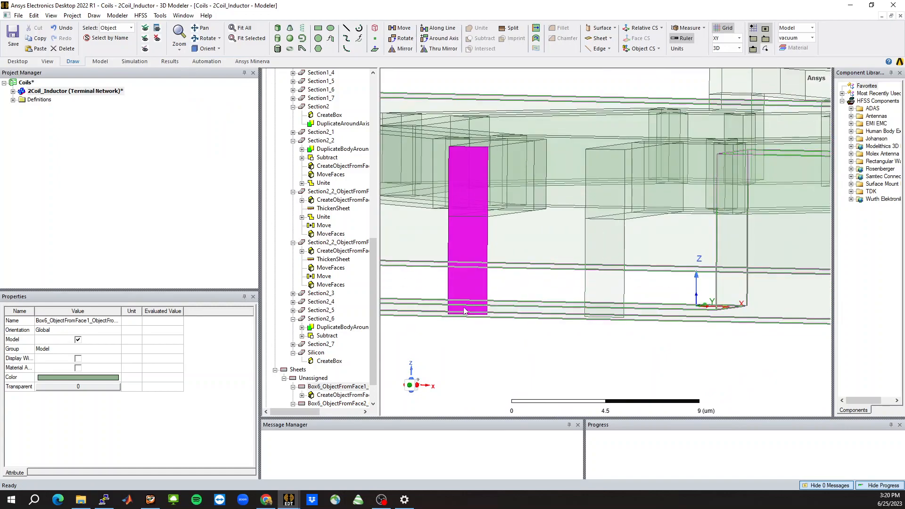
{"action": "scroll", "coordinate": [446, 342], "scroll_direction": "up", "scroll_amount": 3}
{"action": "left_click", "coordinate": [574, 356]}
{"action": "scroll", "coordinate": [576, 356], "scroll_direction": "down", "scroll_amount": 5}
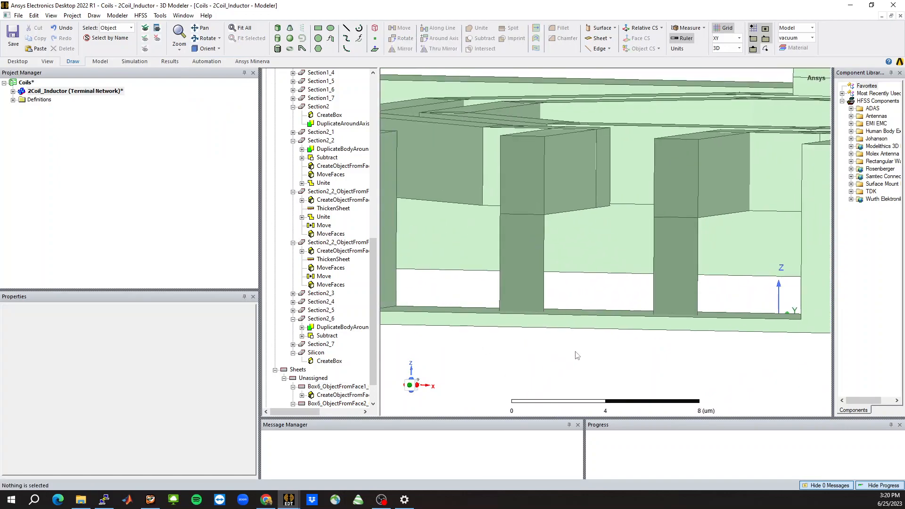
{"action": "middle_click_drag", "start_coordinate": [577, 356], "coordinate": [617, 323]}
Examine the complete inductor, crossover and surrounding ground wall from above and at an angle
{"action": "scroll", "coordinate": [615, 323], "scroll_direction": "down", "scroll_amount": 5}
{"action": "scroll", "coordinate": [474, 313], "scroll_direction": "down", "scroll_amount": 4}
{"action": "middle_click_drag", "start_coordinate": [518, 315], "coordinate": [523, 416]}
{"action": "scroll", "coordinate": [540, 254], "scroll_direction": "up", "scroll_amount": 4}
{"action": "middle_click_drag", "start_coordinate": [540, 255], "coordinate": [540, 154]}
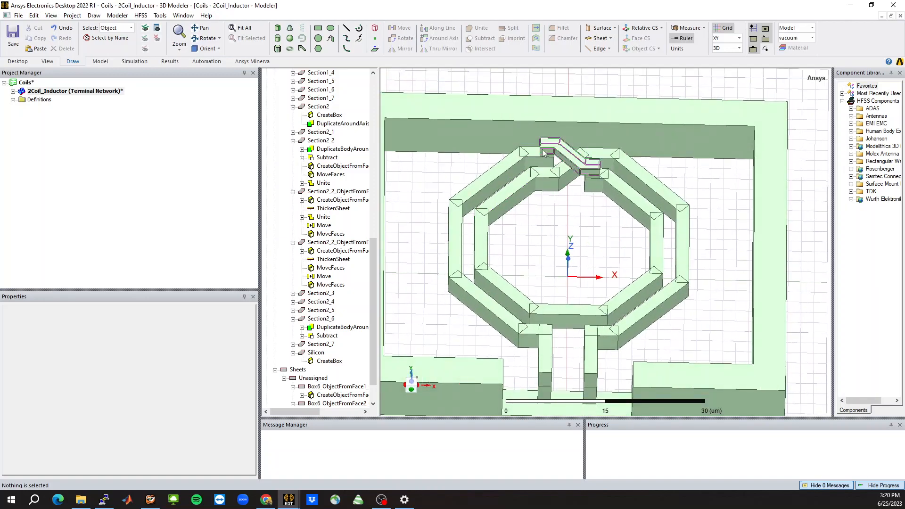
{"action": "middle_click_drag", "start_coordinate": [559, 240], "coordinate": [536, 275]}
{"action": "scroll", "coordinate": [560, 265], "scroll_direction": "down", "scroll_amount": 3}
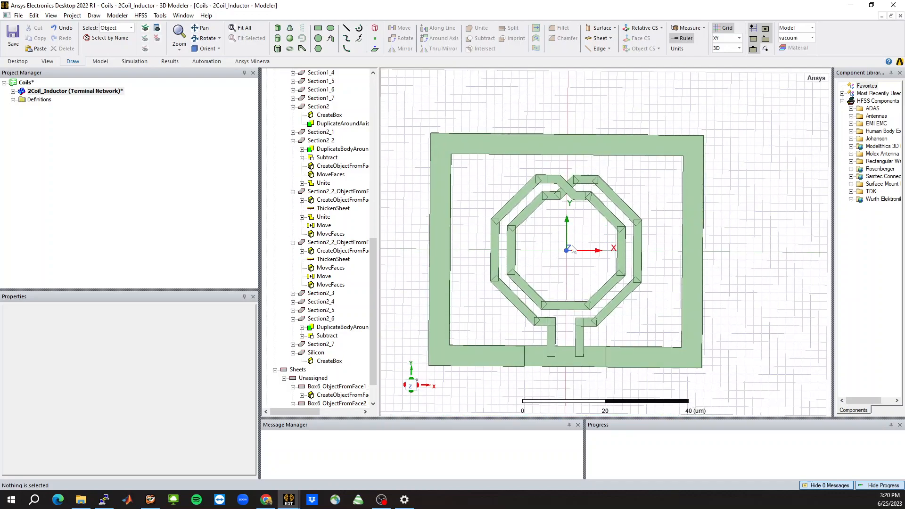
{"action": "scroll", "coordinate": [573, 268], "scroll_direction": "up", "scroll_amount": 2}
{"action": "scroll", "coordinate": [569, 332], "scroll_direction": "up", "scroll_amount": 2}
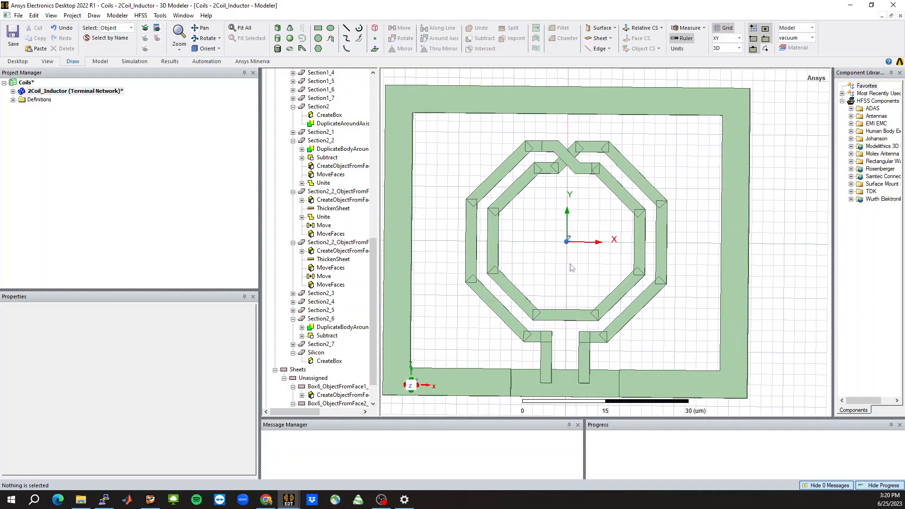
{"action": "scroll", "coordinate": [799, 257], "scroll_direction": "down", "scroll_amount": 2}
{"action": "scroll", "coordinate": [631, 246], "scroll_direction": "up", "scroll_amount": 2}
{"action": "scroll", "coordinate": [480, 203], "scroll_direction": "down", "scroll_amount": 2}
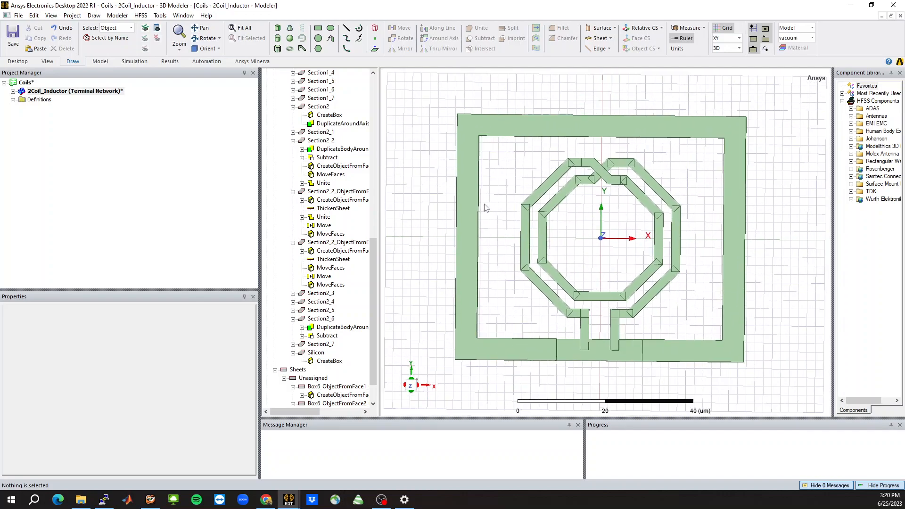
{"action": "scroll", "coordinate": [641, 247], "scroll_direction": "up", "scroll_amount": 2}
{"action": "middle_click_drag", "start_coordinate": [622, 249], "coordinate": [622, 241]}
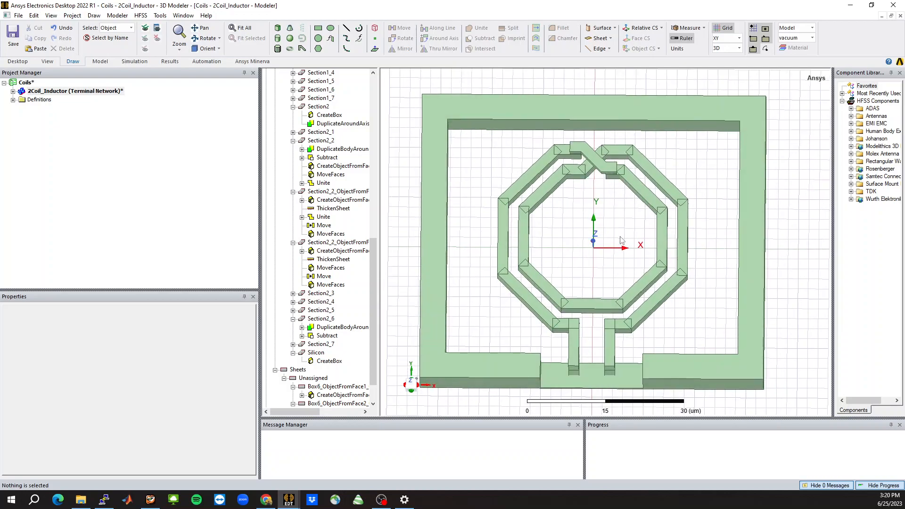
{"action": "scroll", "coordinate": [596, 233], "scroll_direction": "down", "scroll_amount": 1}
{"action": "left_click_drag", "start_coordinate": [432, 117], "coordinate": [764, 396]}
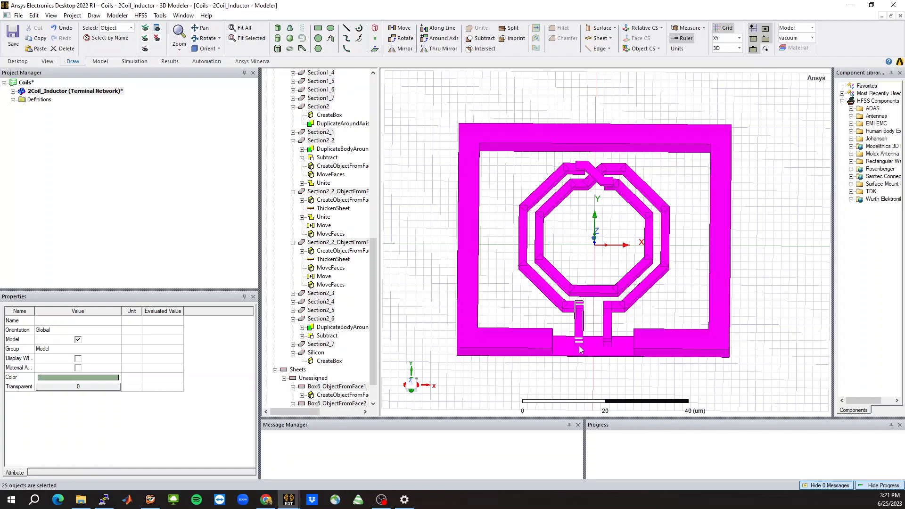
{"action": "scroll", "coordinate": [583, 362], "scroll_direction": "up", "scroll_amount": 2}
{"action": "left_click", "coordinate": [582, 385]}
{"action": "left_click_drag", "start_coordinate": [560, 314], "coordinate": [671, 377]}
{"action": "left_click", "coordinate": [642, 308]}
Assign copper to all solids of the coil, crossover and ground wall, leaving out the port sheets
{"action": "scroll", "coordinate": [501, 315], "scroll_direction": "down", "scroll_amount": 2}
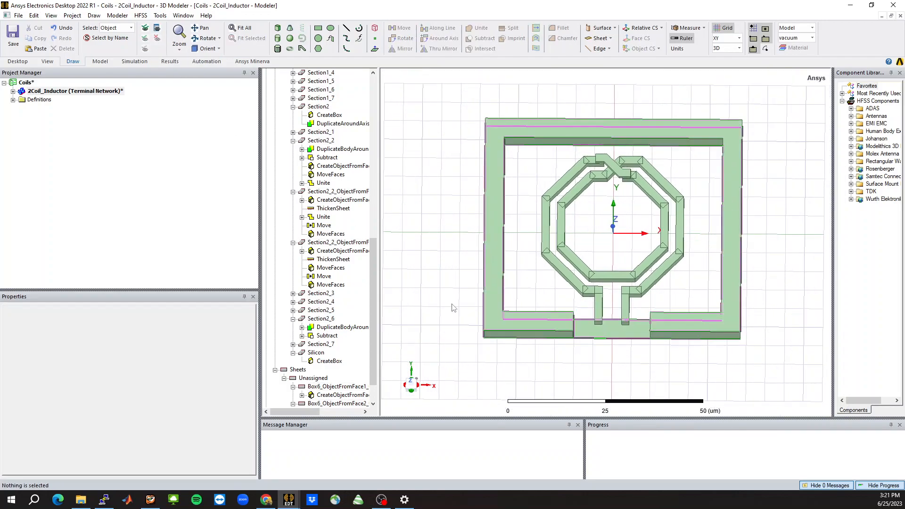
{"action": "scroll", "coordinate": [408, 291], "scroll_direction": "down", "scroll_amount": 2}
{"action": "left_click_drag", "start_coordinate": [429, 117], "coordinate": [751, 387]}
{"action": "mouse_move", "coordinate": [580, 257]}
{"action": "middle_mouse_down"}
{"action": "mouse_move", "coordinate": [578, 240]}
{"action": "mouse_move", "coordinate": [566, 257]}
{"action": "middle_mouse_up"}
{"action": "scroll", "coordinate": [572, 260], "scroll_direction": "up", "scroll_amount": 2}
{"action": "scroll", "coordinate": [776, 259], "scroll_direction": "down", "scroll_amount": 1}
{"action": "scroll", "coordinate": [593, 247], "scroll_direction": "up", "scroll_amount": 2}
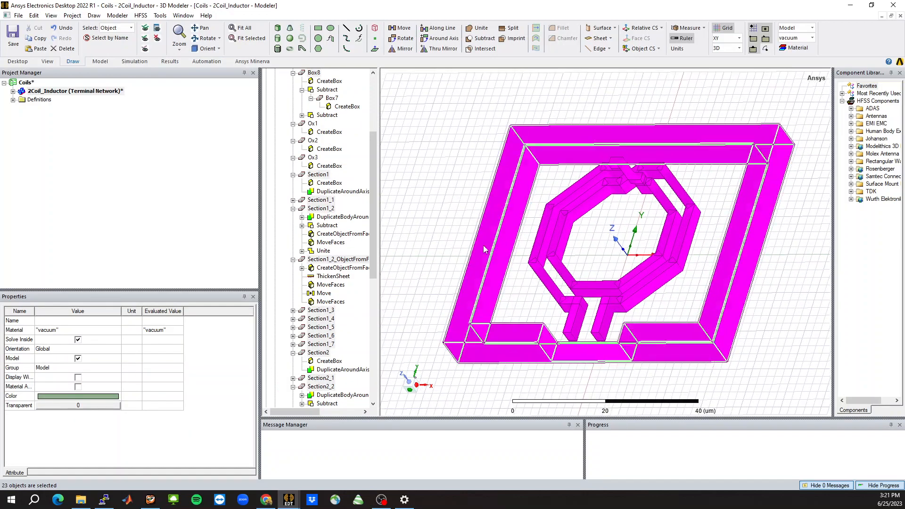
{"action": "right_click", "coordinate": [431, 203]}
{"action": "left_click", "coordinate": [462, 334]}
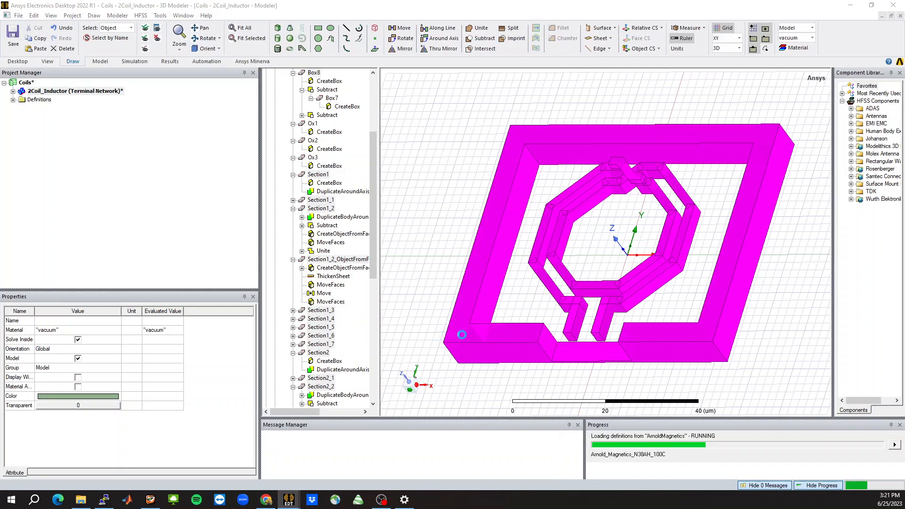
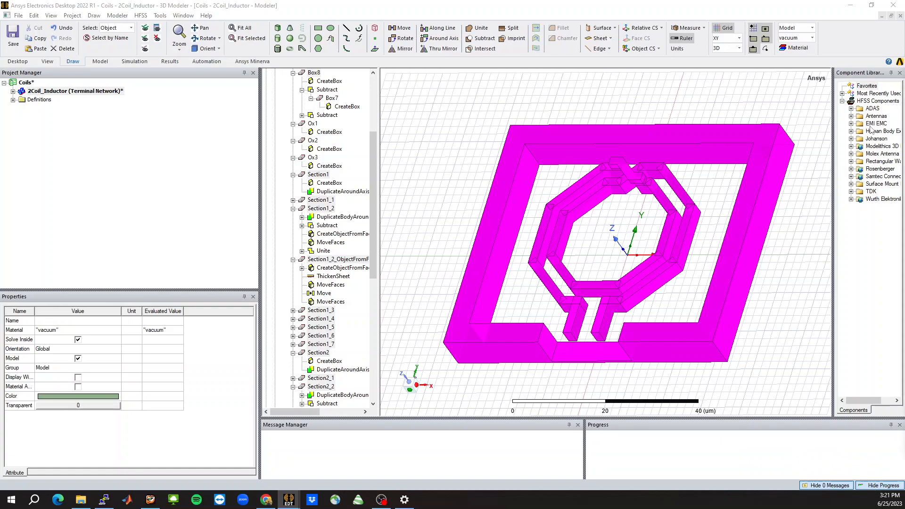
{"action": "right_click", "coordinate": [389, 446]}
{"action": "left_click", "coordinate": [393, 455]}
{"action": "left_click", "coordinate": [472, 396]}
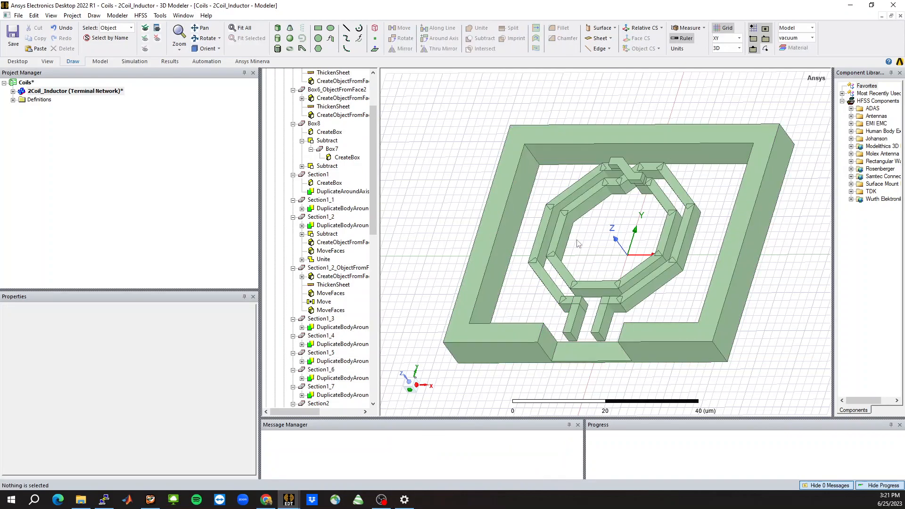
Verify the material assigned to the coil and ground wall solids in their properties and the model tree
{"action": "scroll", "coordinate": [579, 244], "scroll_direction": "down", "scroll_amount": 1}
{"action": "scroll", "coordinate": [575, 224], "scroll_direction": "down", "scroll_amount": 1}
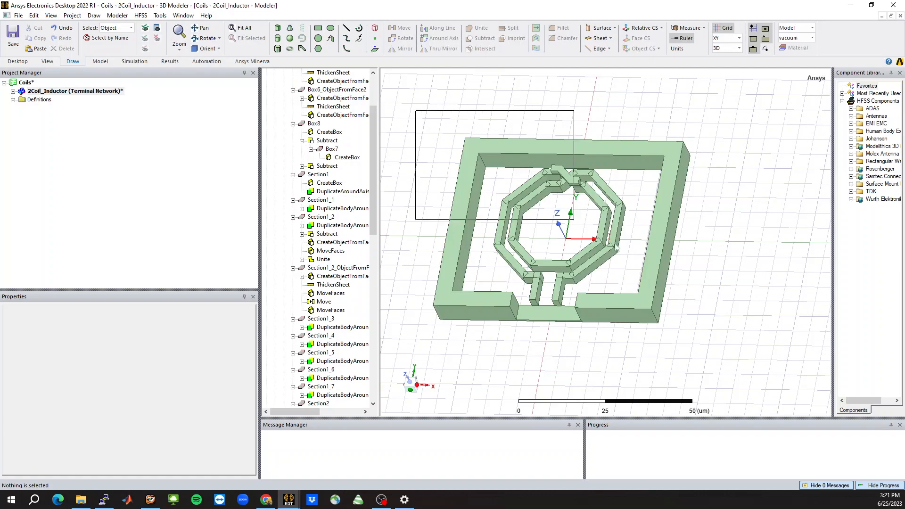
{"action": "left_click_drag", "start_coordinate": [576, 224], "coordinate": [699, 360]}
{"action": "scroll", "coordinate": [375, 172], "scroll_direction": "up", "scroll_amount": 3}
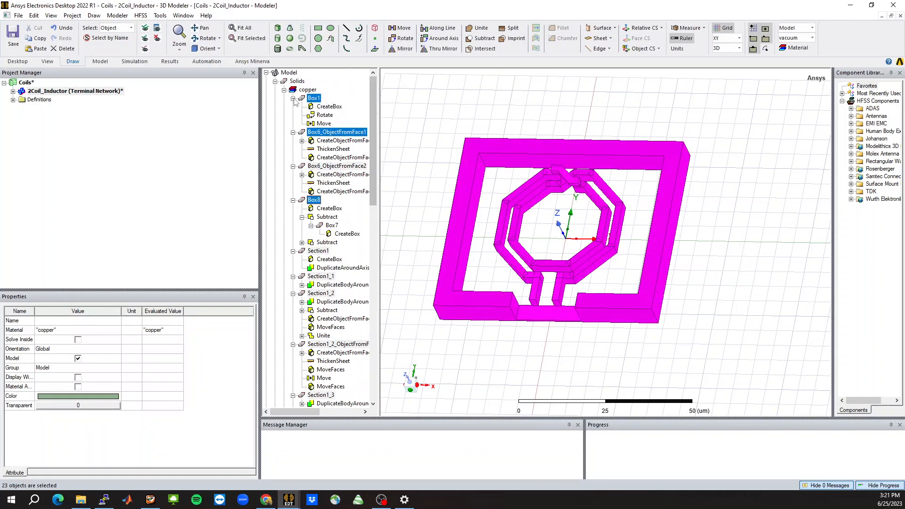
{"action": "left_click", "coordinate": [565, 231]}
{"action": "middle_click_drag", "start_coordinate": [565, 232], "coordinate": [571, 247]}
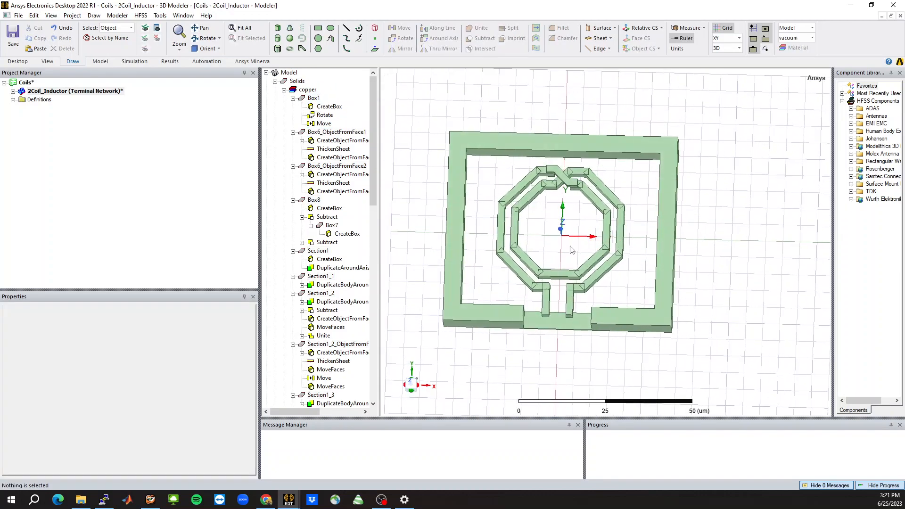
{"action": "scroll", "coordinate": [542, 203], "scroll_direction": "up", "scroll_amount": 2}
{"action": "middle_click_drag", "start_coordinate": [463, 248], "coordinate": [542, 257]}
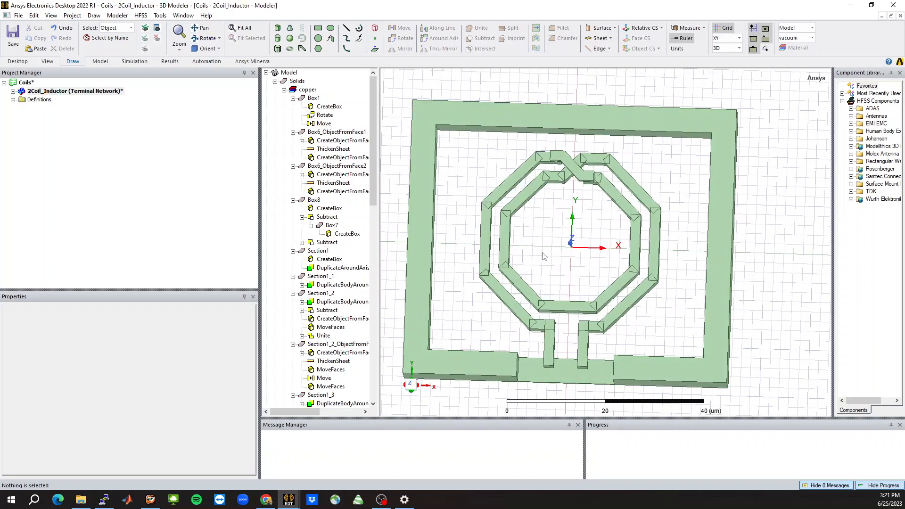
Unite the coil segments of both turns, including the short segments beside the crossover and the feed lines, into one body
{"action": "left_click_drag", "start_coordinate": [693, 216], "coordinate": [460, 349]}
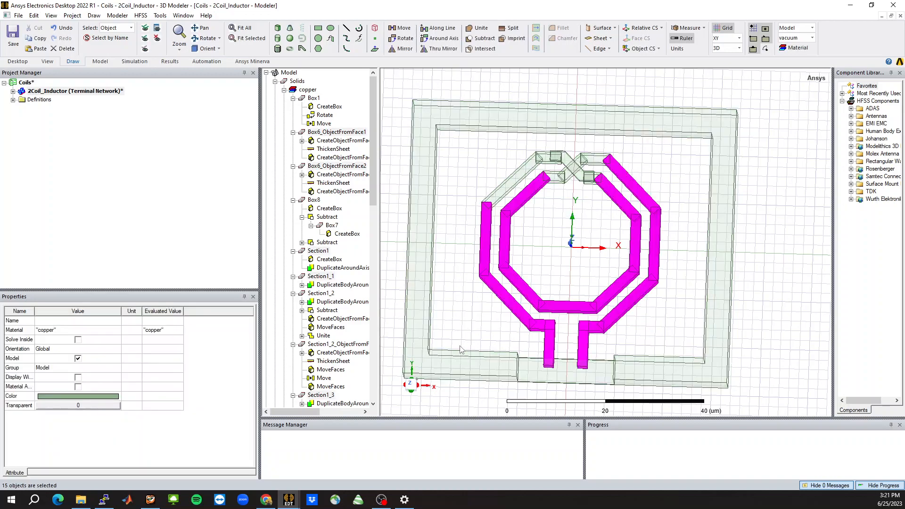
{"action": "left_click", "coordinate": [506, 187], "text": "ctrl"}
{"action": "scroll", "coordinate": [555, 129], "scroll_direction": "up", "scroll_amount": 2}
{"action": "scroll", "coordinate": [554, 139], "scroll_direction": "up", "scroll_amount": 4}
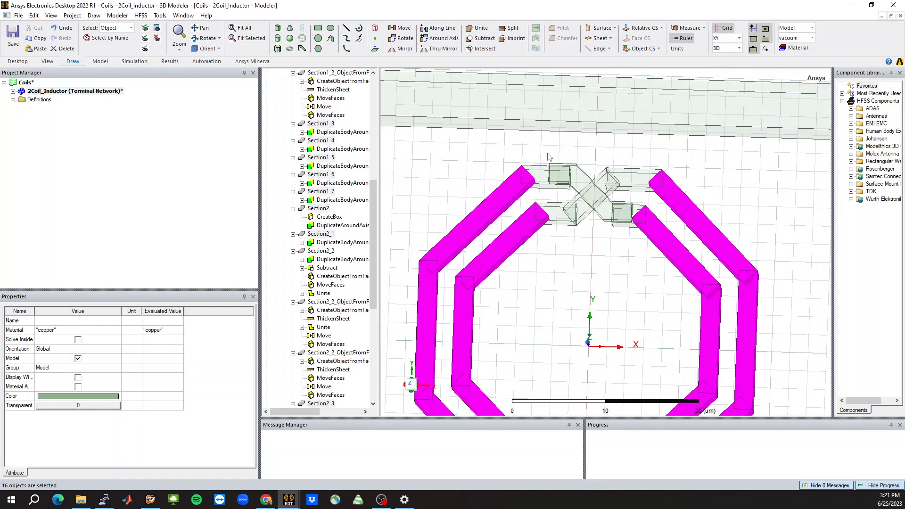
{"action": "left_click", "coordinate": [537, 195], "text": "ctrl"}
{"action": "left_click", "coordinate": [569, 247], "text": "ctrl"}
{"action": "scroll", "coordinate": [634, 286], "scroll_direction": "up", "scroll_amount": 2}
{"action": "middle_click_drag", "start_coordinate": [624, 283], "coordinate": [620, 253]}
{"action": "left_click", "coordinate": [478, 29]}
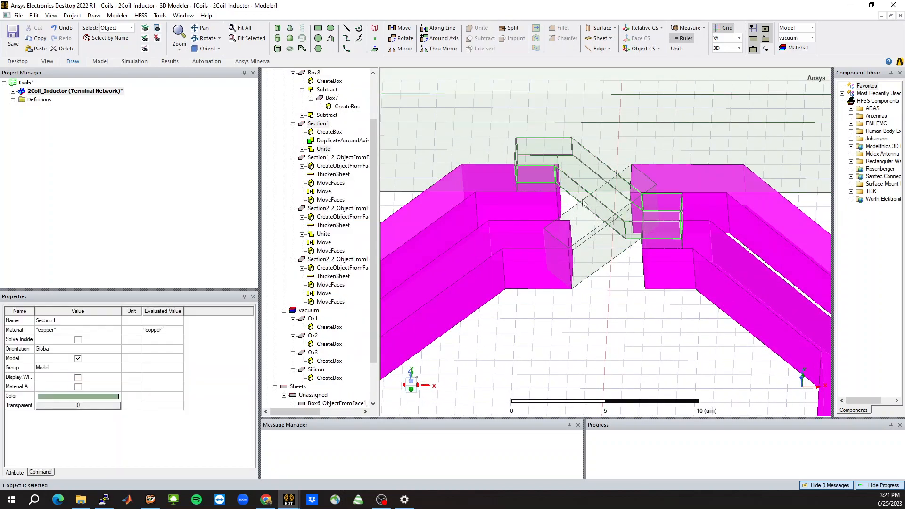
{"action": "scroll", "coordinate": [587, 239], "scroll_direction": "down", "scroll_amount": 4}
Undo the union and unite the coil segments again with the lower diagonal crossover bar included, leaving out the raised bridge
{"action": "key", "text": "ctrl+z"}
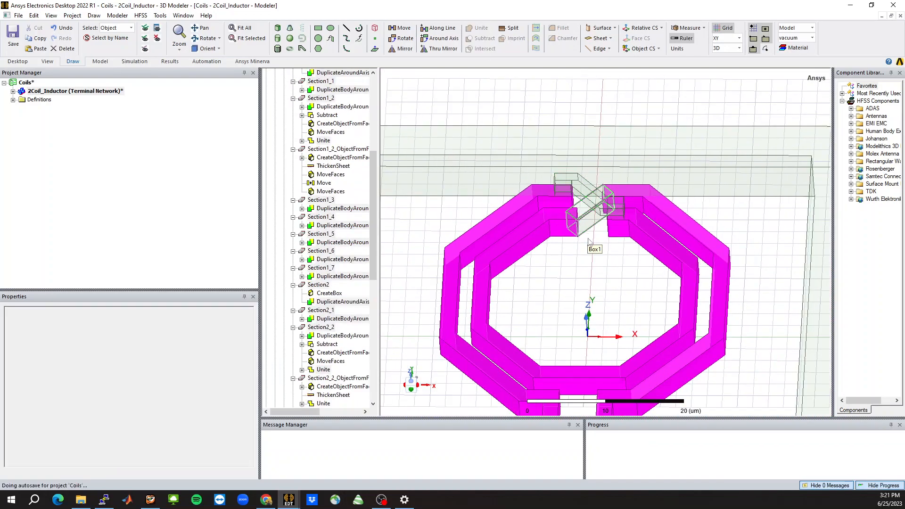
{"action": "scroll", "coordinate": [588, 239], "scroll_direction": "up", "scroll_amount": 2}
{"action": "left_click", "coordinate": [479, 28]}
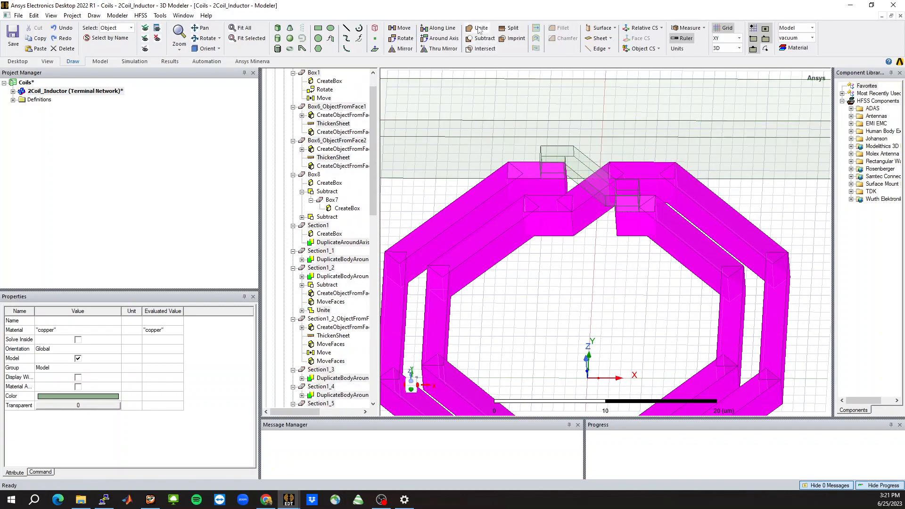
{"action": "scroll", "coordinate": [585, 246], "scroll_direction": "down", "scroll_amount": 3}
{"action": "left_click", "coordinate": [587, 268]}
{"action": "scroll", "coordinate": [587, 269], "scroll_direction": "down", "scroll_amount": 5}
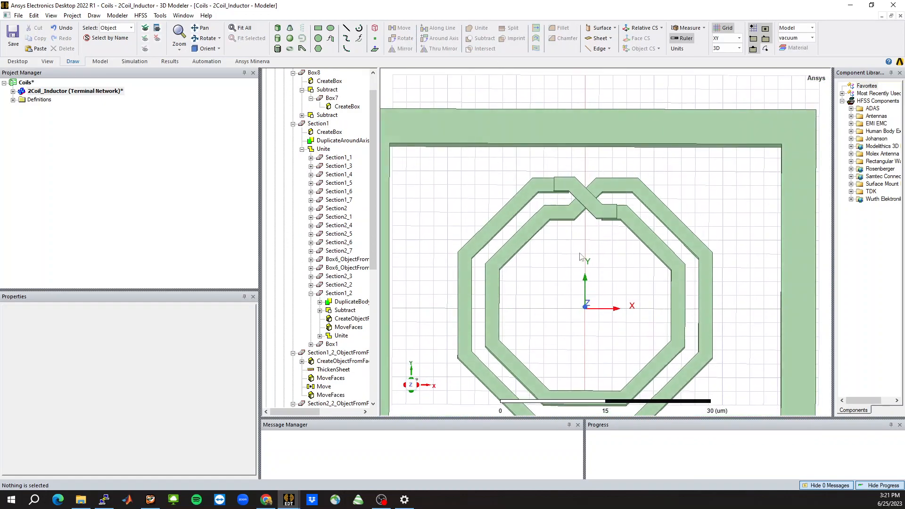
{"action": "scroll", "coordinate": [576, 220], "scroll_direction": "up", "scroll_amount": 2}
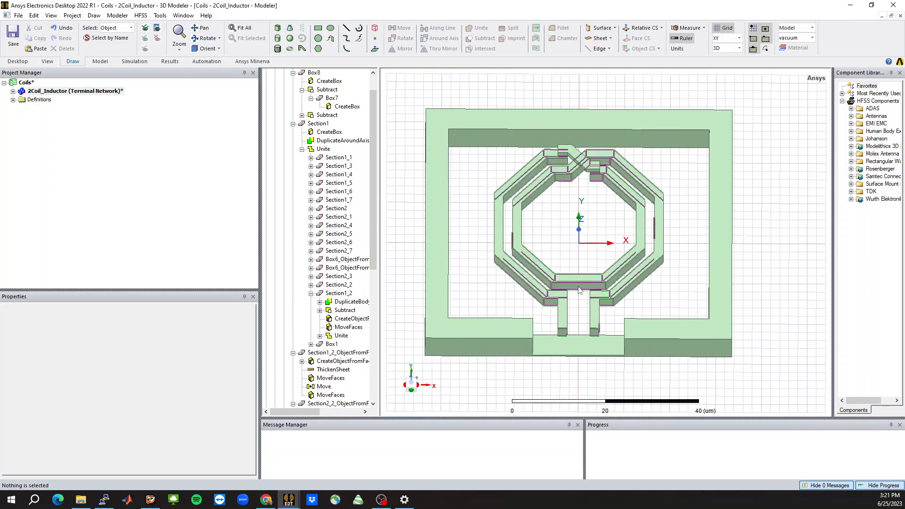
Set the colour of the united coil body to orange
{"action": "left_click", "coordinate": [499, 240]}
{"action": "left_click", "coordinate": [58, 400]}
{"action": "left_click", "coordinate": [369, 228]}
{"action": "left_click", "coordinate": [366, 313]}
{"action": "left_click", "coordinate": [571, 238]}
{"action": "scroll", "coordinate": [571, 237], "scroll_direction": "up", "scroll_amount": 2}
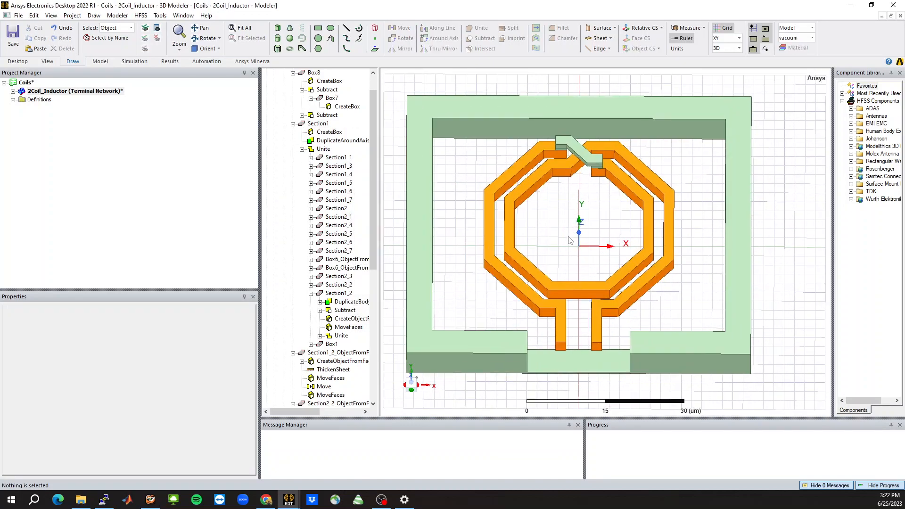
Set the colour of the ground wall to light cyan
{"action": "left_click", "coordinate": [501, 343]}
{"action": "left_click", "coordinate": [57, 396]}
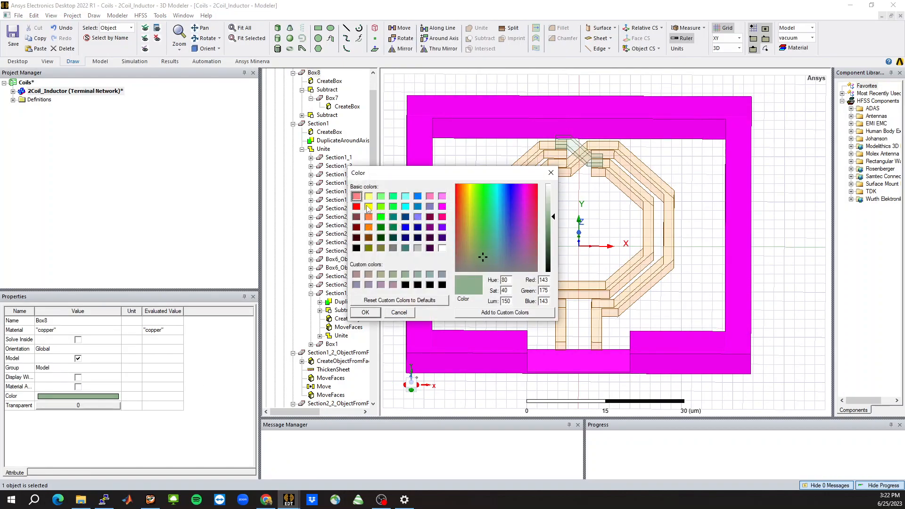
{"action": "left_click", "coordinate": [405, 196]}
{"action": "left_click", "coordinate": [365, 313]}
{"action": "left_click", "coordinate": [582, 234]}
{"action": "scroll", "coordinate": [593, 223], "scroll_direction": "down", "scroll_amount": 2}
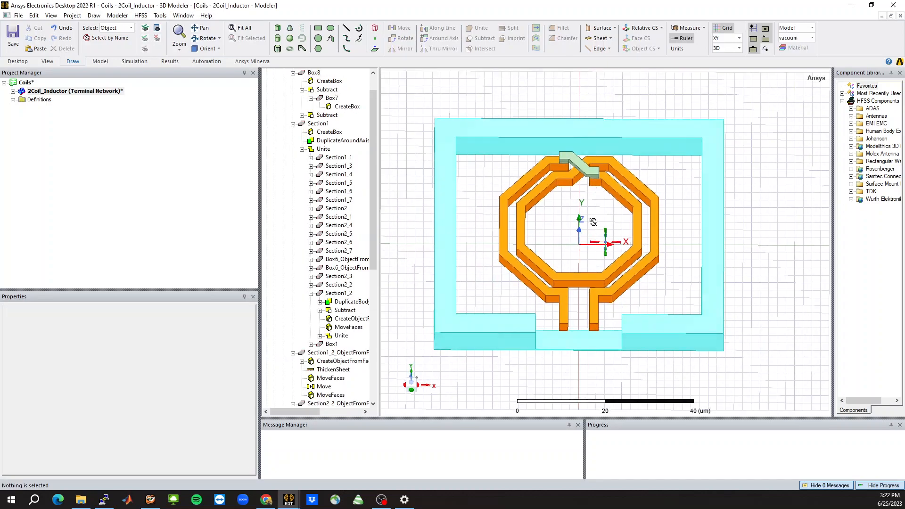
Set the colour of the raised crossover bridge to pink
{"action": "scroll", "coordinate": [593, 223], "scroll_direction": "up", "scroll_amount": 2}
{"action": "left_click", "coordinate": [579, 173]}
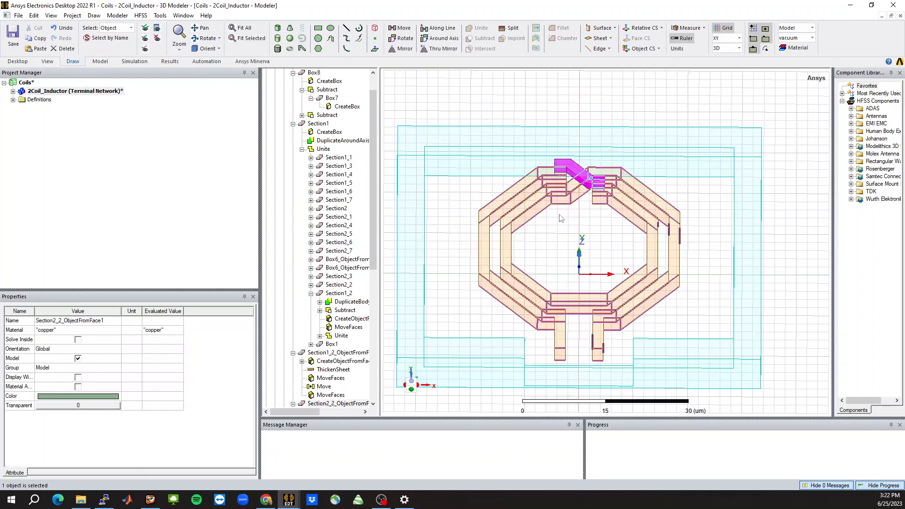
{"action": "left_click", "coordinate": [86, 400]}
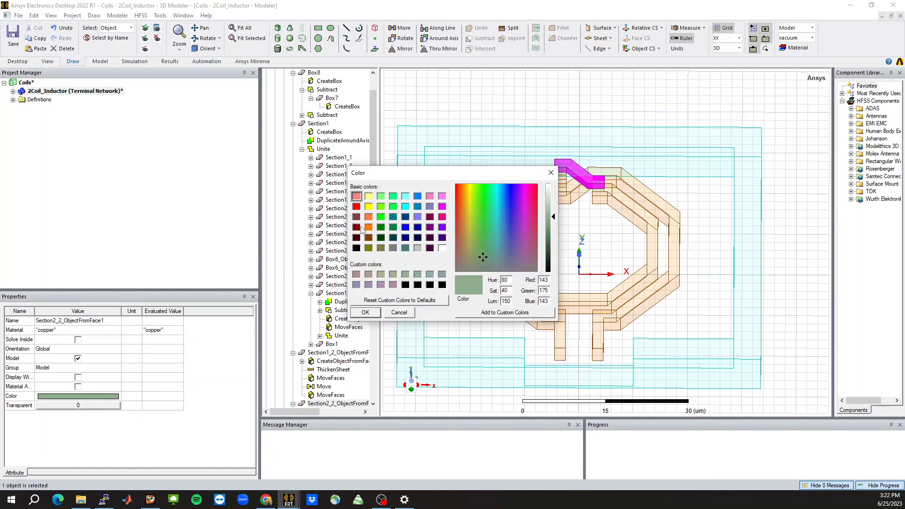
{"action": "left_click", "coordinate": [442, 197]}
{"action": "left_click", "coordinate": [432, 198]}
{"action": "left_click", "coordinate": [365, 313]}
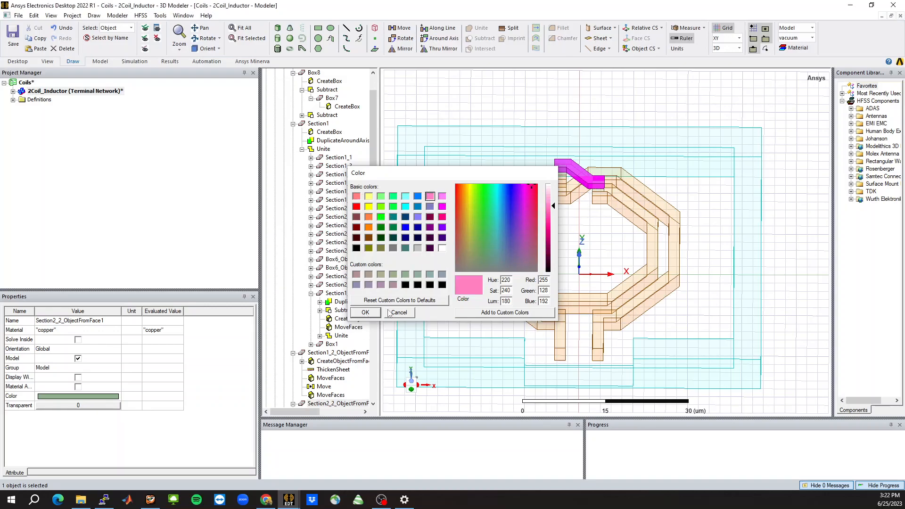
Show all hidden objects in the view, including the oxide layers and the silicon substrate
{"action": "left_click", "coordinate": [605, 241]}
{"action": "mouse_move", "coordinate": [605, 242]}
{"action": "middle_mouse_down"}
{"action": "mouse_move", "coordinate": [533, 269]}
{"action": "mouse_move", "coordinate": [584, 277]}
{"action": "mouse_move", "coordinate": [579, 256]}
{"action": "middle_mouse_up"}
{"action": "left_click", "coordinate": [148, 26]}
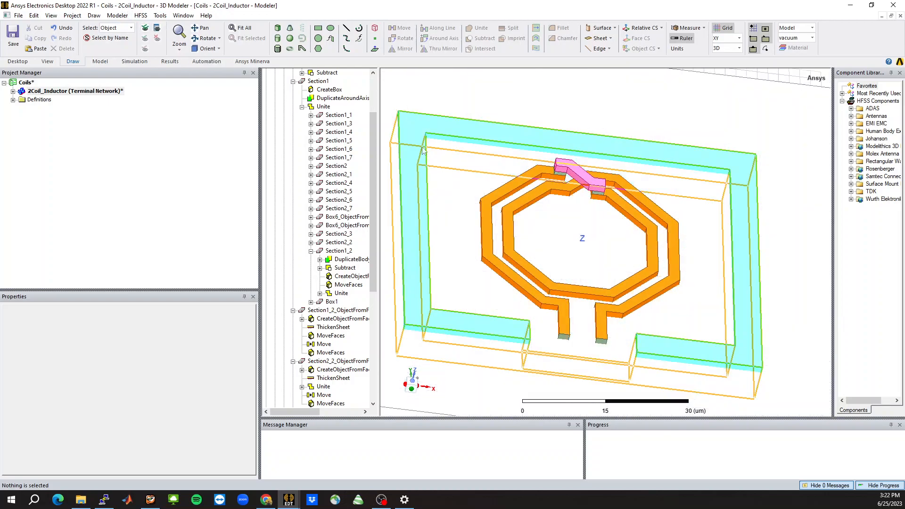
{"action": "scroll", "coordinate": [627, 203], "scroll_direction": "down", "scroll_amount": 4}
{"action": "middle_click_drag", "start_coordinate": [616, 257], "coordinate": [646, 193]}
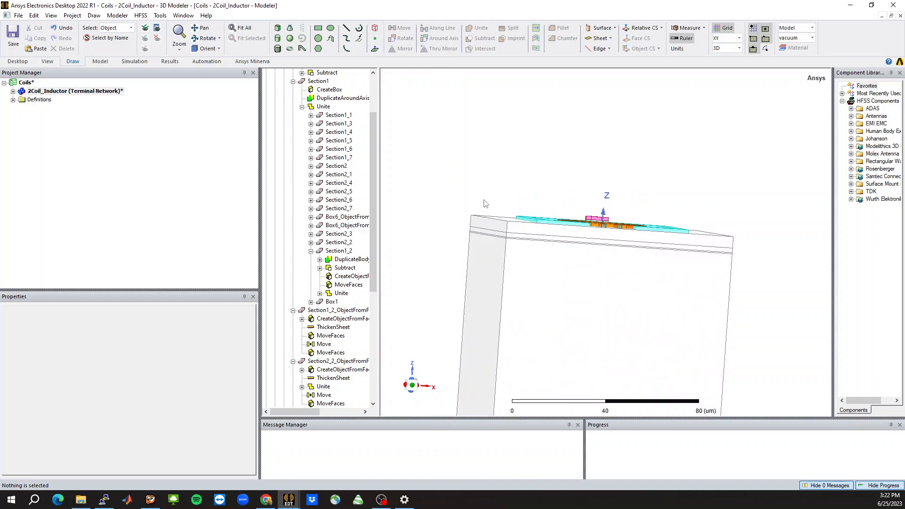
{"action": "scroll", "coordinate": [484, 212], "scroll_direction": "up", "scroll_amount": 3}
Set the oxide thickness variables Ox1_th to 2 um, Ox2_th to 4 um and Ox3_th to 6 um
{"action": "left_click", "coordinate": [104, 91]}
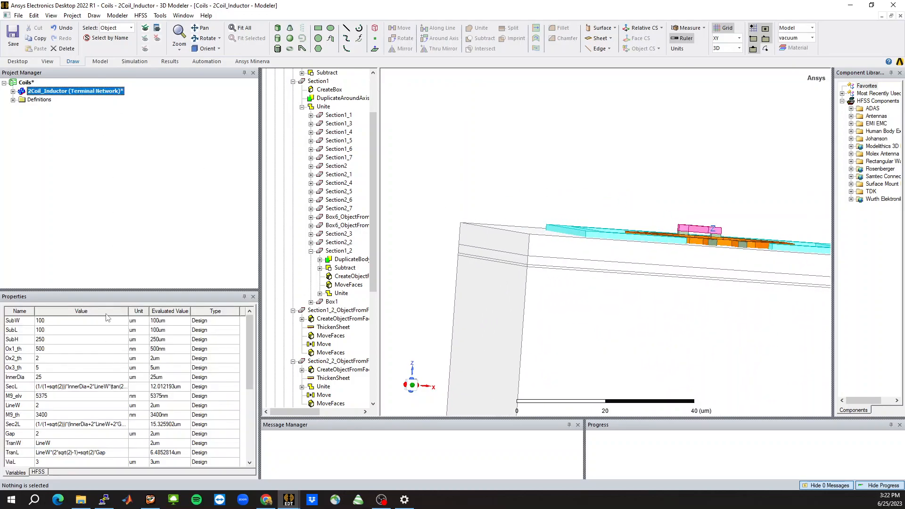
{"action": "left_click_drag", "start_coordinate": [107, 291], "coordinate": [108, 215]}
{"action": "left_click", "coordinate": [68, 275]}
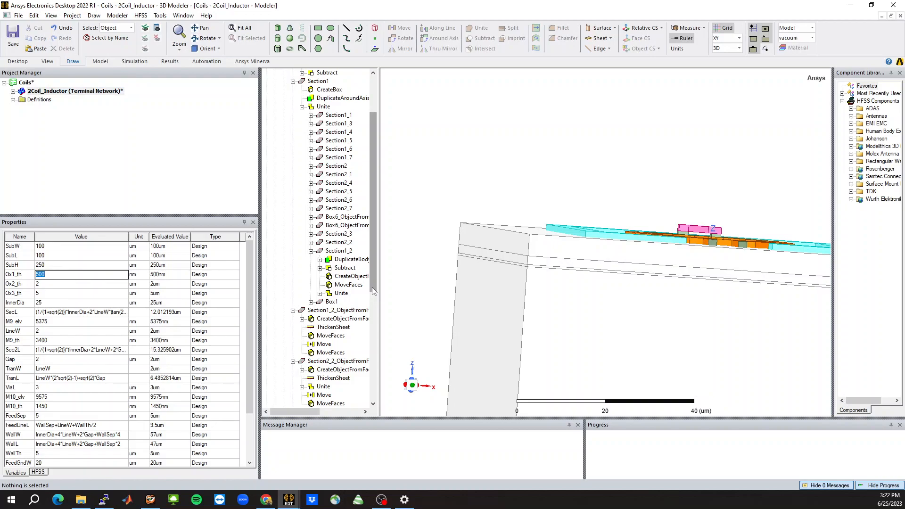
{"action": "key", "text": "Tab"}
{"action": "scroll", "coordinate": [372, 288], "scroll_direction": "down", "scroll_amount": 5}
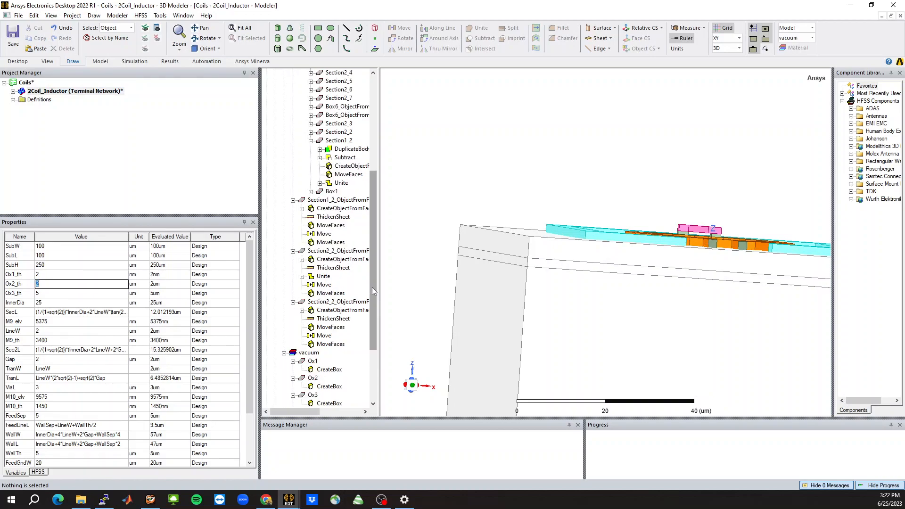
{"action": "left_click", "coordinate": [81, 276]}
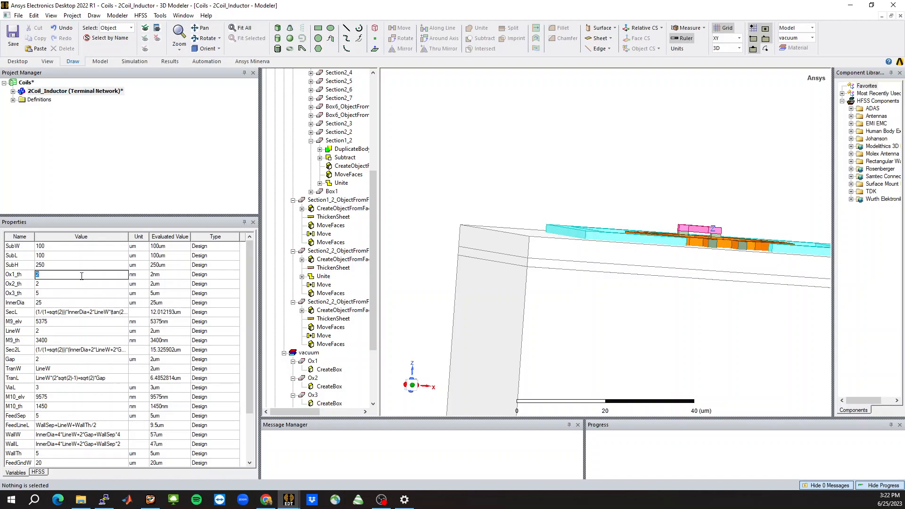
{"action": "type", "text": "um"}
{"action": "key", "text": "Tab"}
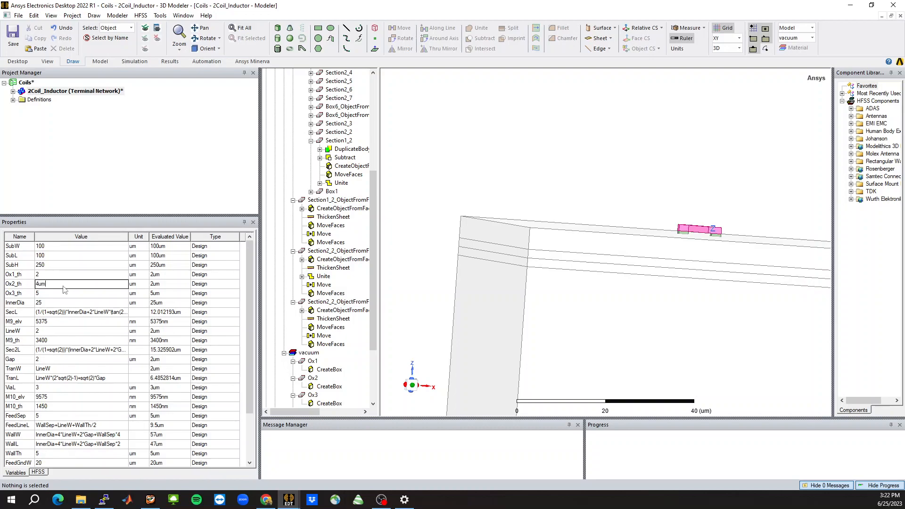
{"action": "key", "text": "Tab"}
{"action": "type", "text": "6"}
{"action": "key", "text": "Tab"}
Set the substrate size variables SubW and SubL to 500 um each
{"action": "left_click", "coordinate": [485, 151]}
{"action": "scroll", "coordinate": [483, 149], "scroll_direction": "down", "scroll_amount": 3}
{"action": "middle_click_drag", "start_coordinate": [563, 158], "coordinate": [560, 214]}
{"action": "left_click_drag", "start_coordinate": [542, 95], "coordinate": [642, 225]}
{"action": "left_click_drag", "start_coordinate": [489, 81], "coordinate": [702, 255]}
{"action": "left_click", "coordinate": [86, 92]}
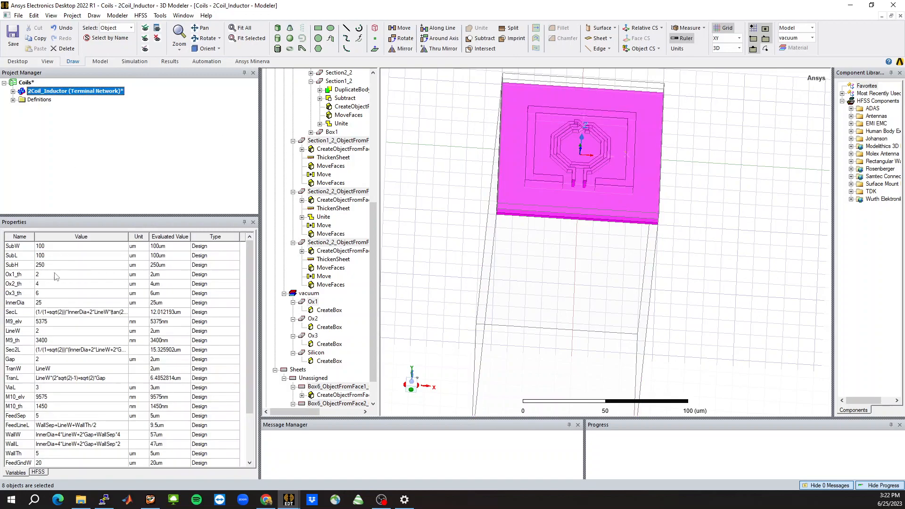
{"action": "left_click", "coordinate": [62, 246]}
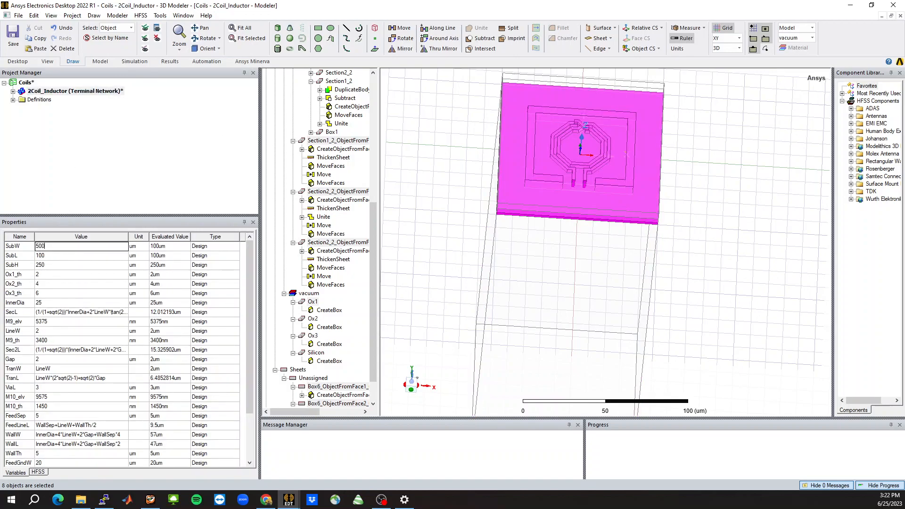
{"action": "left_click", "coordinate": [64, 253]}
{"action": "type", "text": "50"}
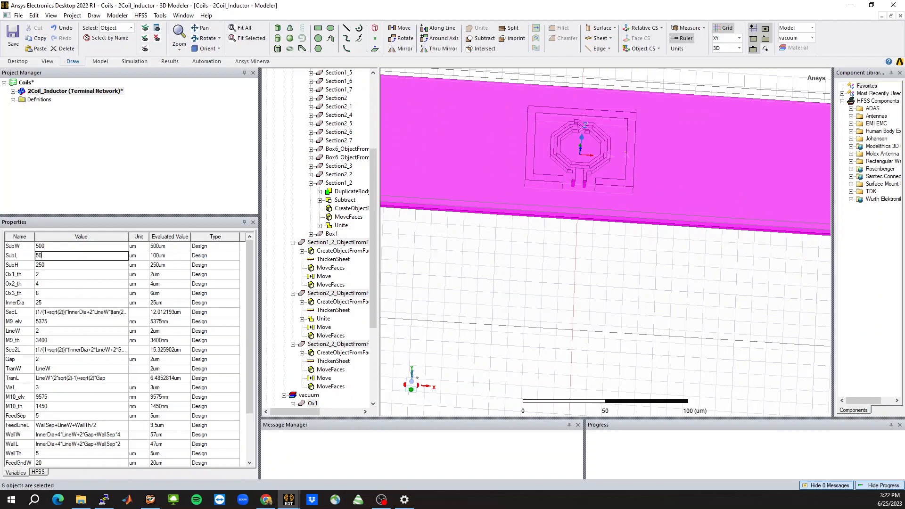
{"action": "type", "text": "0"}
{"action": "key", "text": "Return"}
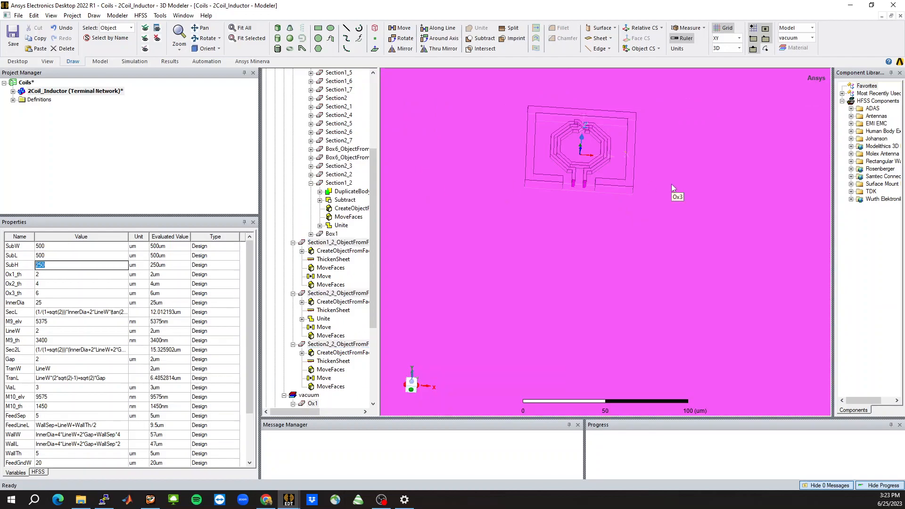
Hide the oxide layers and the silicon substrate so only the coil and ground wall are displayed
{"action": "left_click", "coordinate": [647, 253]}
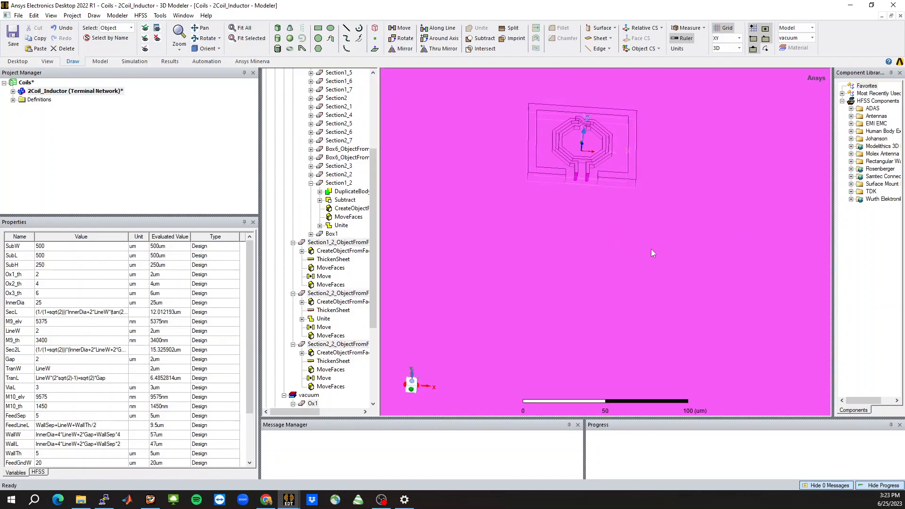
{"action": "scroll", "coordinate": [652, 249], "scroll_direction": "down", "scroll_amount": 3}
{"action": "left_click_drag", "start_coordinate": [562, 164], "coordinate": [674, 273]}
{"action": "left_click", "coordinate": [145, 49]}
{"action": "left_click", "coordinate": [470, 189]}
{"action": "scroll", "coordinate": [622, 228], "scroll_direction": "up", "scroll_amount": 9}
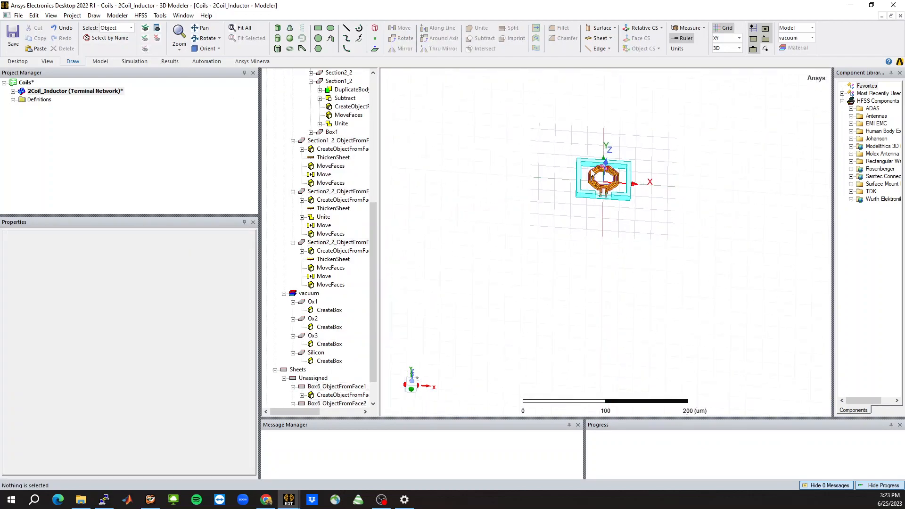
Collapse the histories of the copper objects in the model tree and select the whole copper group
{"action": "scroll", "coordinate": [440, 215], "scroll_direction": "down", "scroll_amount": 3}
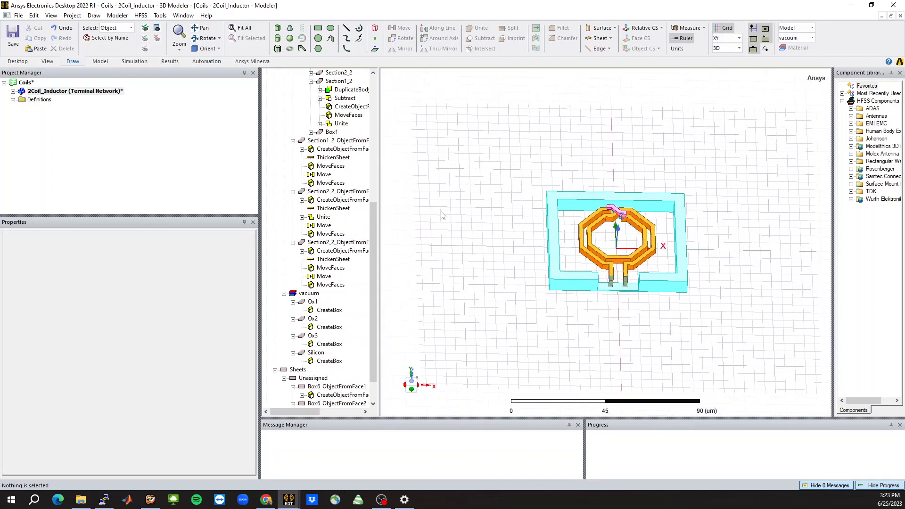
{"action": "scroll", "coordinate": [696, 220], "scroll_direction": "up", "scroll_amount": 5}
{"action": "middle_click_drag", "start_coordinate": [697, 220], "coordinate": [708, 257]}
{"action": "left_click_drag", "start_coordinate": [372, 239], "coordinate": [373, 109]}
{"action": "left_click", "coordinate": [294, 98]}
{"action": "left_click", "coordinate": [294, 107]}
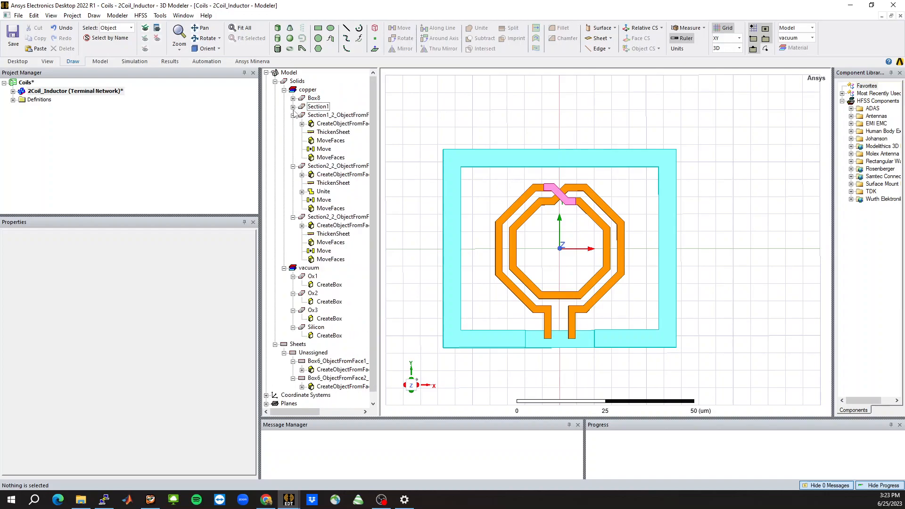
{"action": "left_click", "coordinate": [293, 115]}
{"action": "left_click", "coordinate": [293, 124]}
{"action": "left_click", "coordinate": [292, 132]}
{"action": "left_click", "coordinate": [314, 98]}
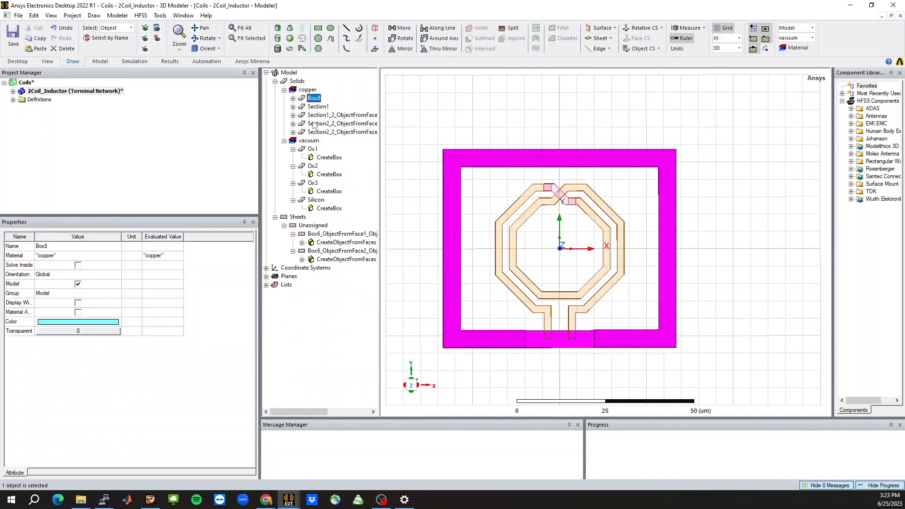
{"action": "left_click", "coordinate": [330, 132], "text": "shift"}
Assign the silicon_dioxide material to the Ox1, Ox2 and Ox3 boxes
{"action": "left_click", "coordinate": [312, 149]}
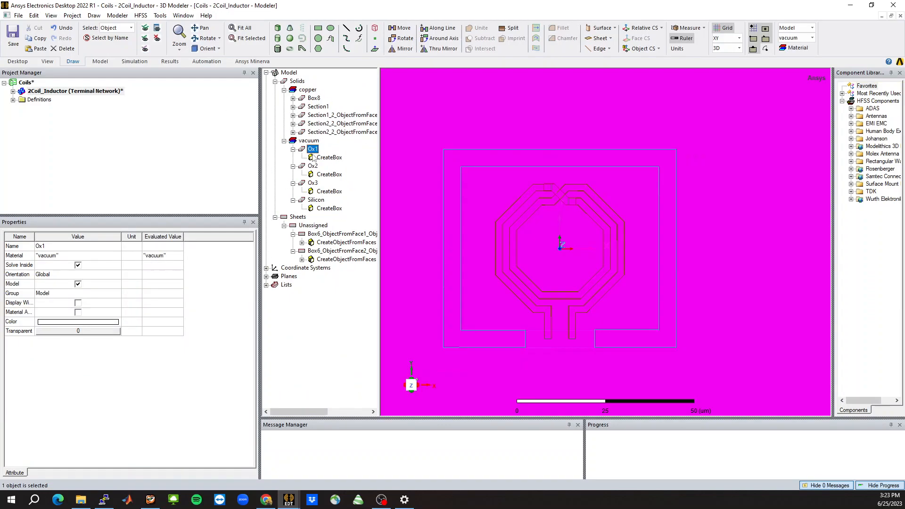
{"action": "left_click", "coordinate": [313, 183], "text": "shift"}
{"action": "right_click", "coordinate": [312, 149]}
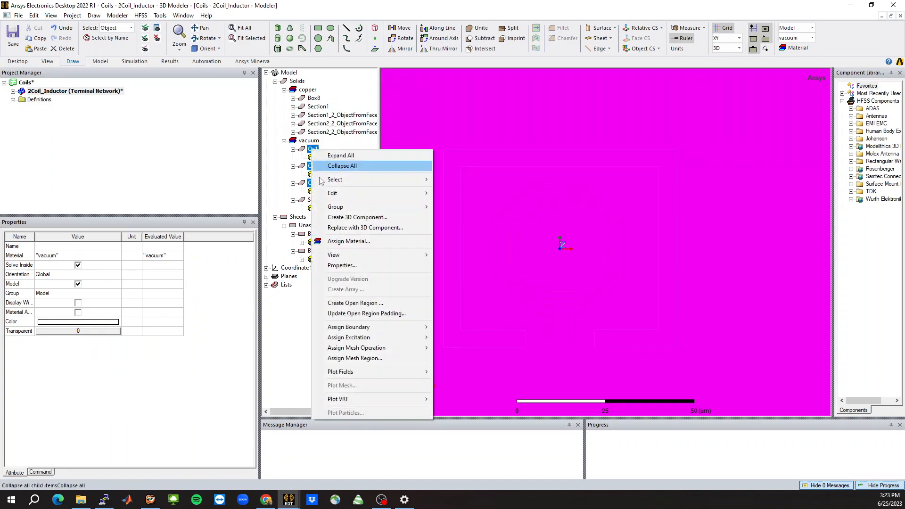
{"action": "left_click", "coordinate": [349, 241]}
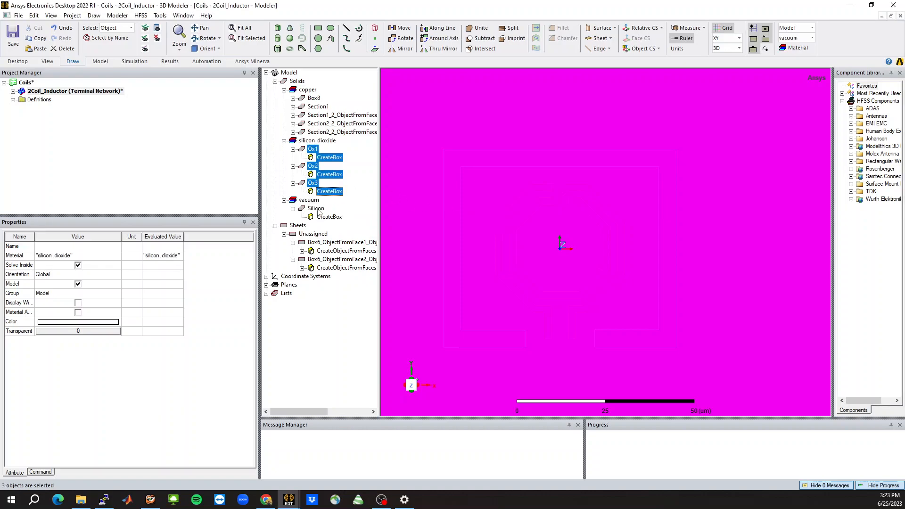
Assign the silicon material to the Silicon substrate box
{"action": "left_click", "coordinate": [317, 208]}
{"action": "right_click", "coordinate": [316, 209]}
{"action": "left_click", "coordinate": [492, 294]}
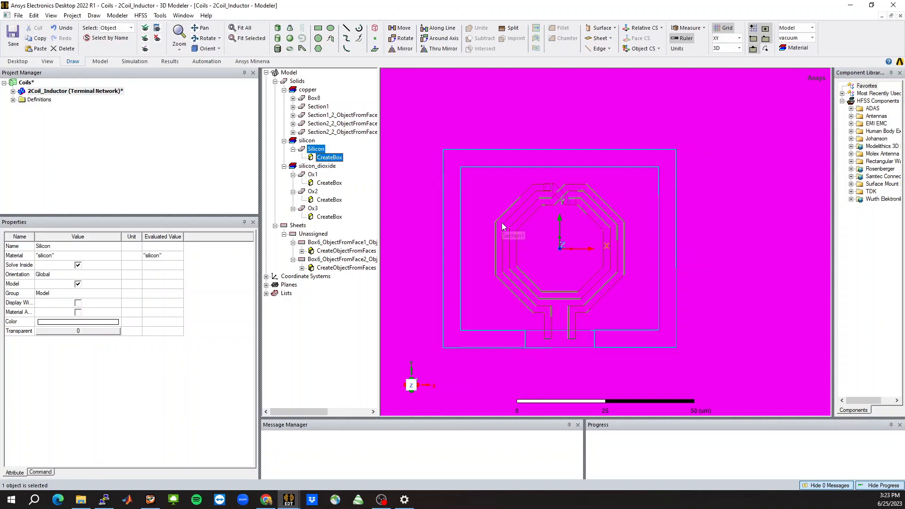
Examine the coil, crossover bridge and ground wall from several distances and tilted angles
{"action": "scroll", "coordinate": [525, 194], "scroll_direction": "down", "scroll_amount": 5}
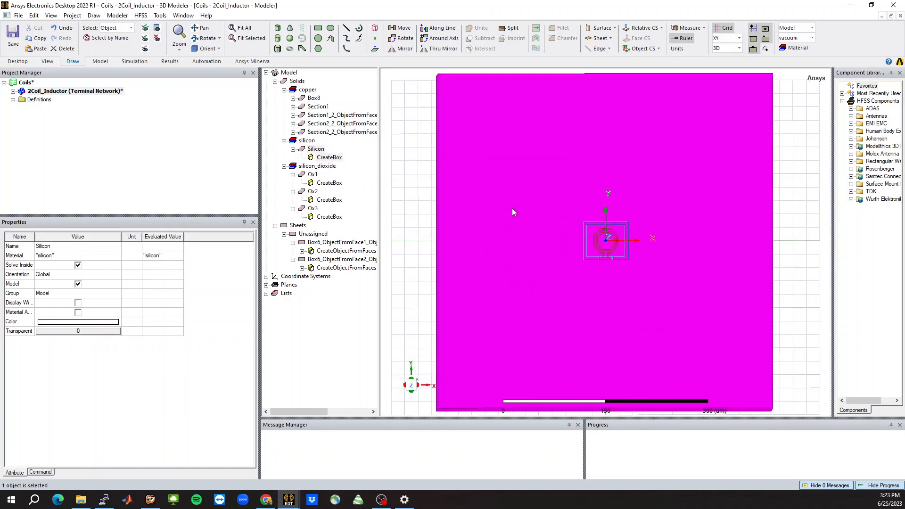
{"action": "left_click", "coordinate": [440, 226]}
{"action": "scroll", "coordinate": [583, 234], "scroll_direction": "up", "scroll_amount": 4}
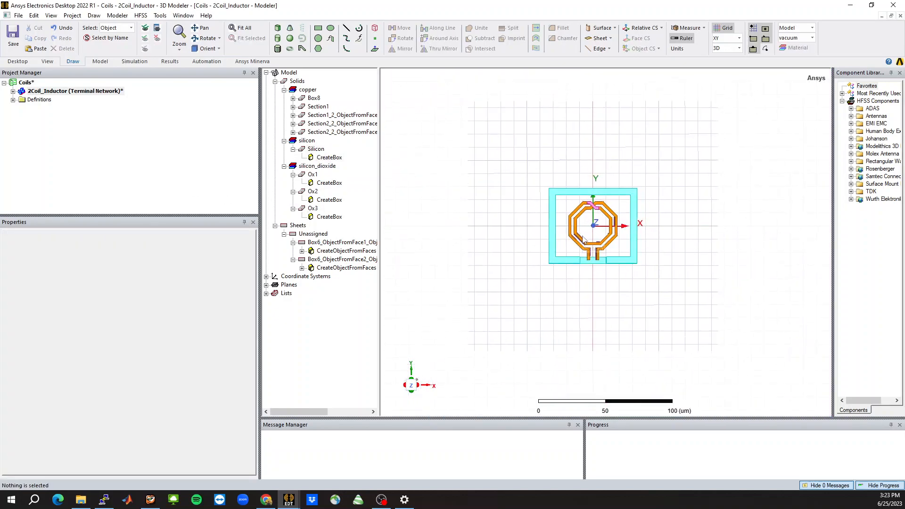
{"action": "middle_click_drag", "start_coordinate": [614, 232], "coordinate": [606, 192]}
{"action": "scroll", "coordinate": [588, 239], "scroll_direction": "up", "scroll_amount": 5}
{"action": "scroll", "coordinate": [610, 289], "scroll_direction": "down", "scroll_amount": 3}
{"action": "mouse_move", "coordinate": [612, 255]}
{"action": "middle_mouse_down"}
{"action": "mouse_move", "coordinate": [601, 255]}
{"action": "mouse_move", "coordinate": [611, 259]}
{"action": "middle_mouse_up"}
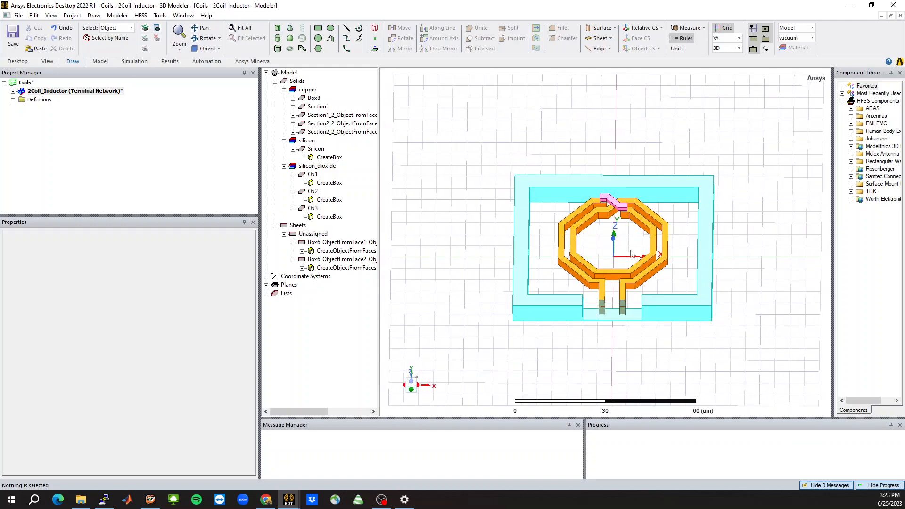
{"action": "middle_click_drag", "start_coordinate": [630, 249], "coordinate": [636, 250]}
Open the design's local variables in an enlarged window and move InnerDia, LineW and Gap to the start of the list
{"action": "left_click", "coordinate": [48, 92]}
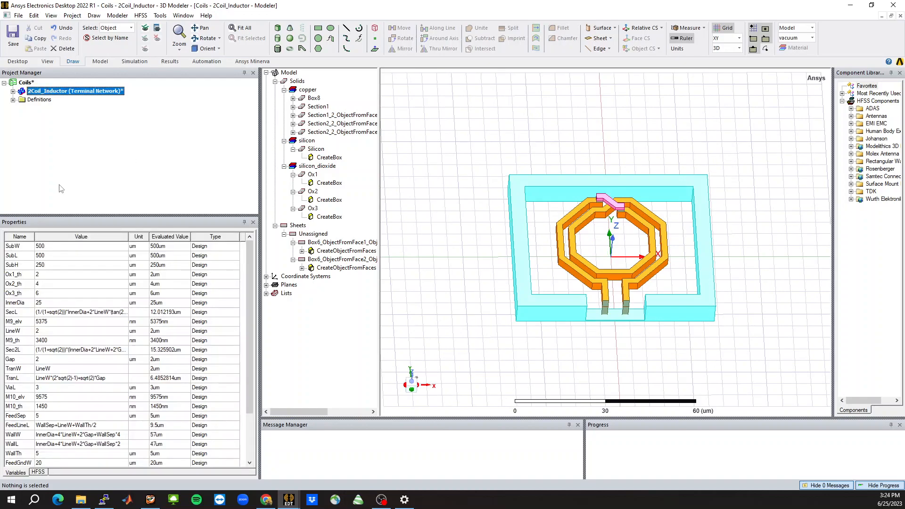
{"action": "double_click", "coordinate": [23, 255]}
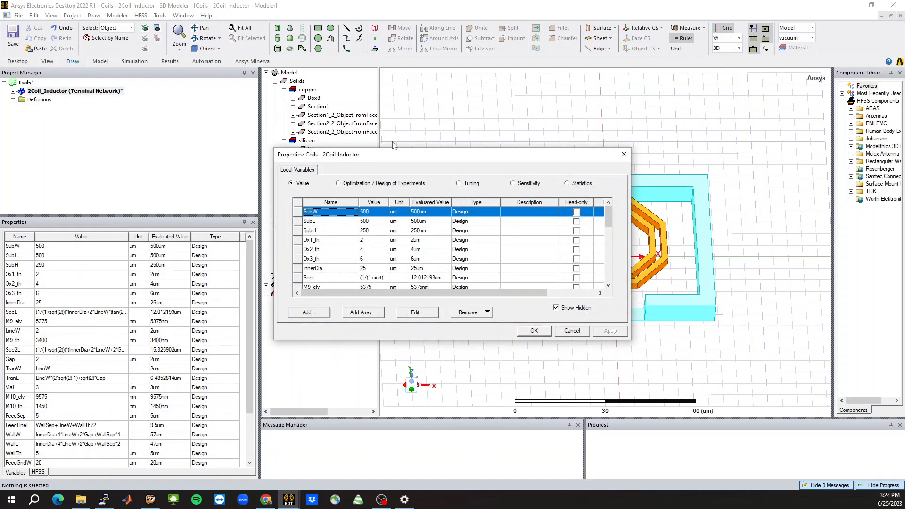
{"action": "left_click_drag", "start_coordinate": [394, 150], "coordinate": [394, 93]}
{"action": "left_click_drag", "start_coordinate": [382, 341], "coordinate": [379, 482]}
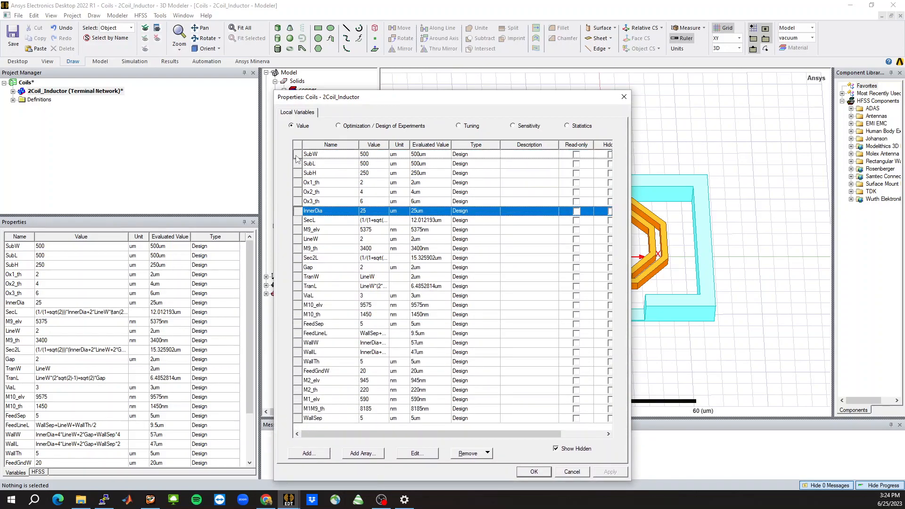
{"action": "left_click_drag", "start_coordinate": [297, 159], "coordinate": [297, 159]}
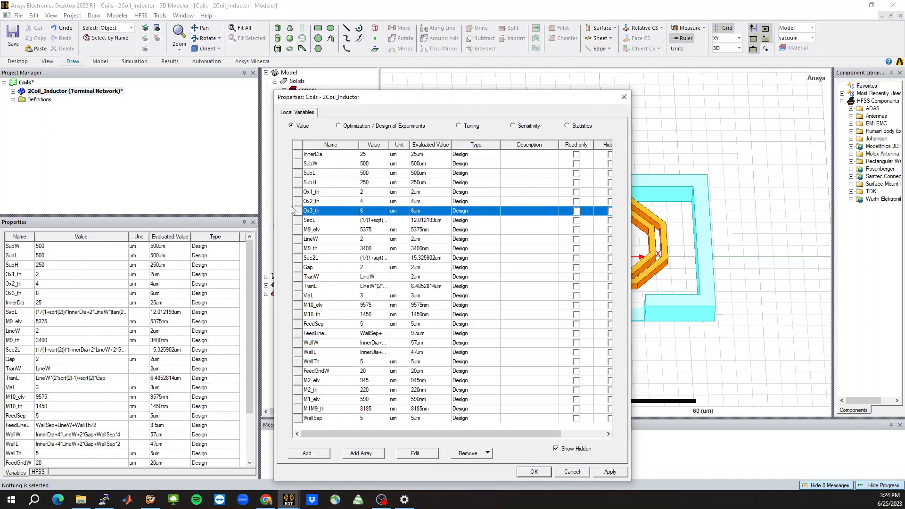
{"action": "left_click_drag", "start_coordinate": [302, 239], "coordinate": [303, 164]}
{"action": "left_click_drag", "start_coordinate": [300, 268], "coordinate": [302, 178]}
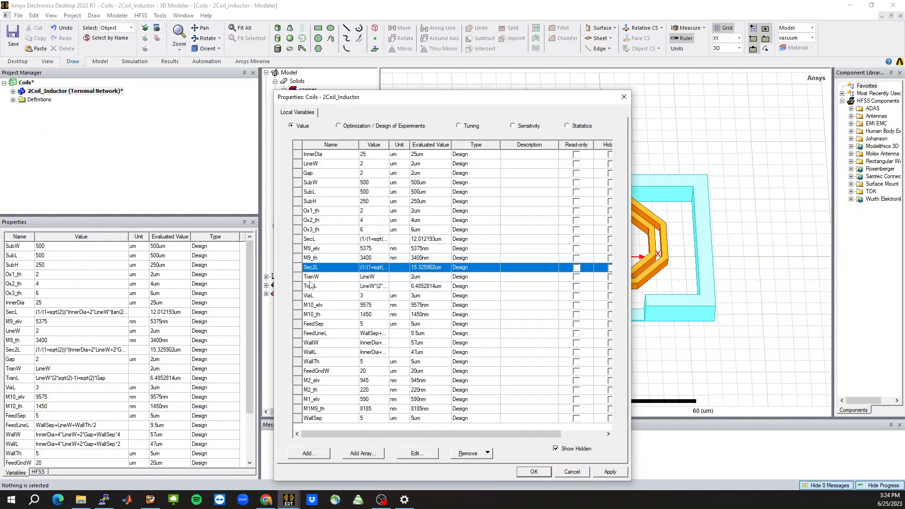
Reorder the variables so FeedSep, ViaL, WallSep and WallTh directly follow Gap, ahead of SubW
{"action": "left_click_drag", "start_coordinate": [302, 299], "coordinate": [300, 186]}
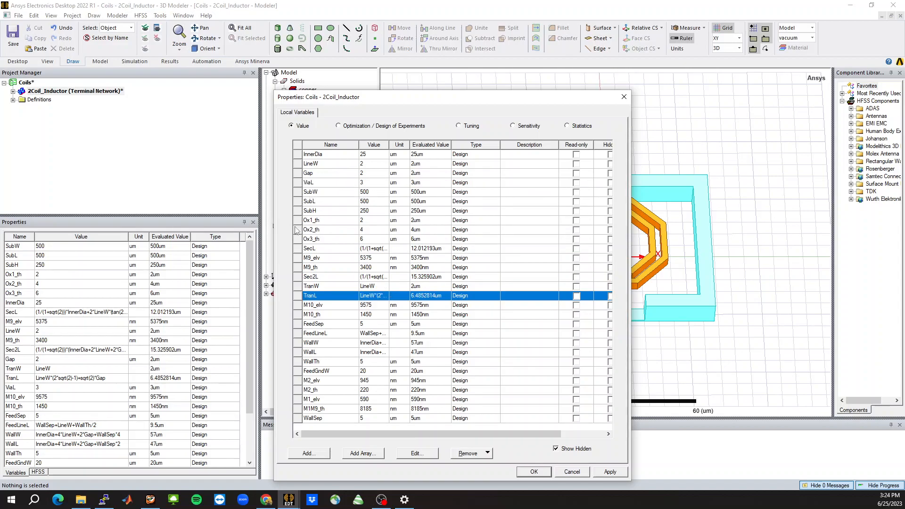
{"action": "left_click_drag", "start_coordinate": [304, 418], "coordinate": [304, 193]}
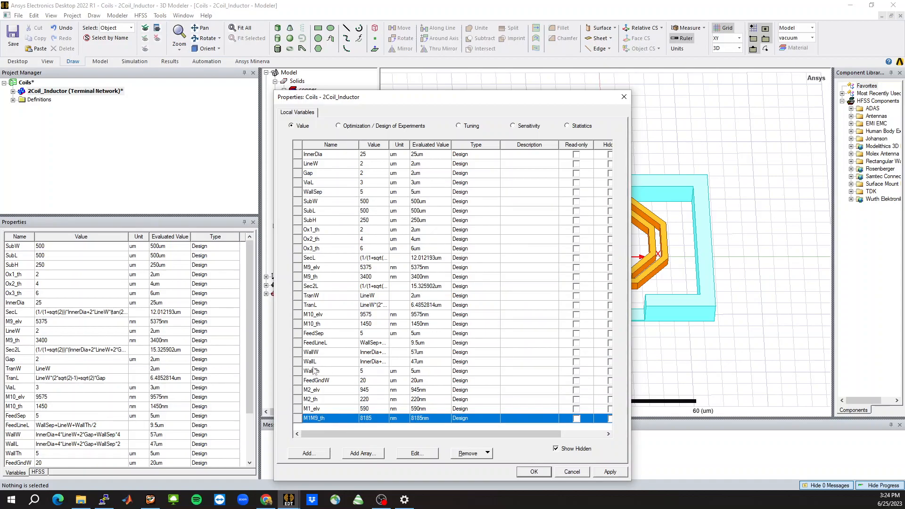
{"action": "left_click_drag", "start_coordinate": [296, 376], "coordinate": [298, 205]}
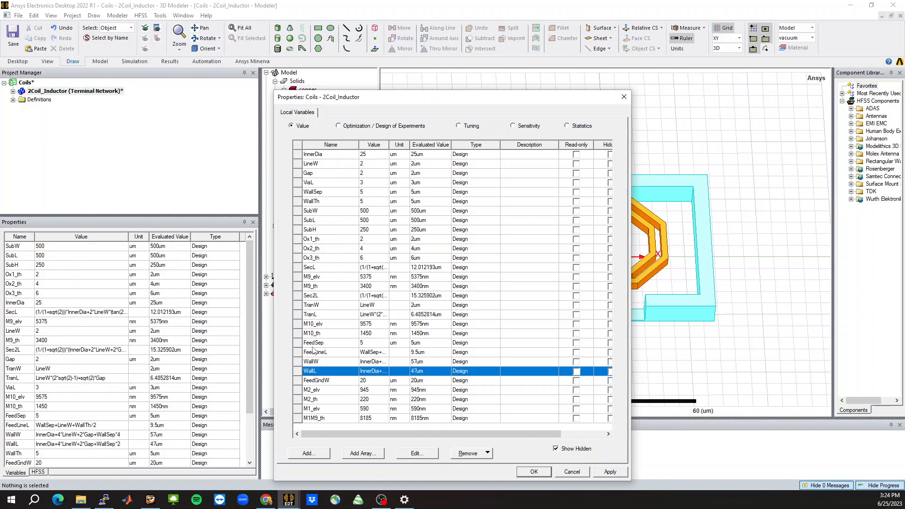
{"action": "left_click", "coordinate": [298, 346]}
{"action": "left_click_drag", "start_coordinate": [298, 346], "coordinate": [298, 183]}
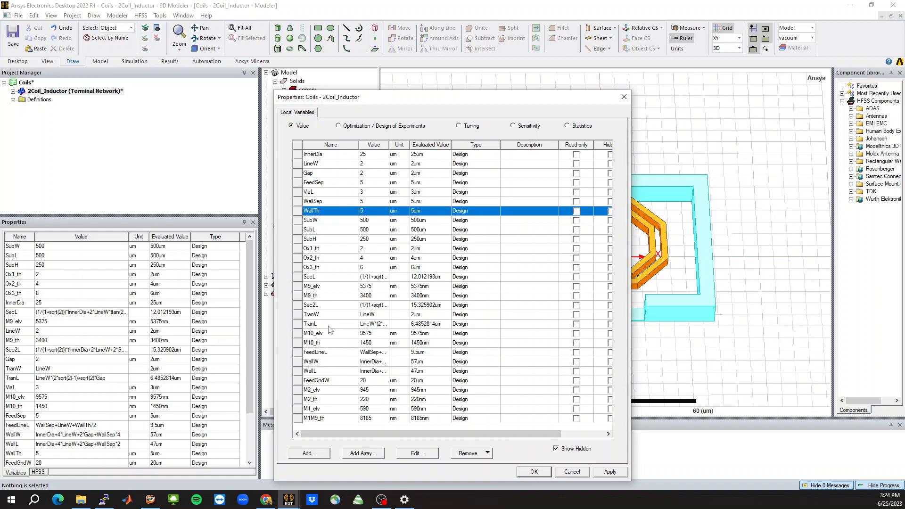
Accept the reordered variable list and set InnerDia to 50 um
{"action": "left_click", "coordinate": [534, 475]}
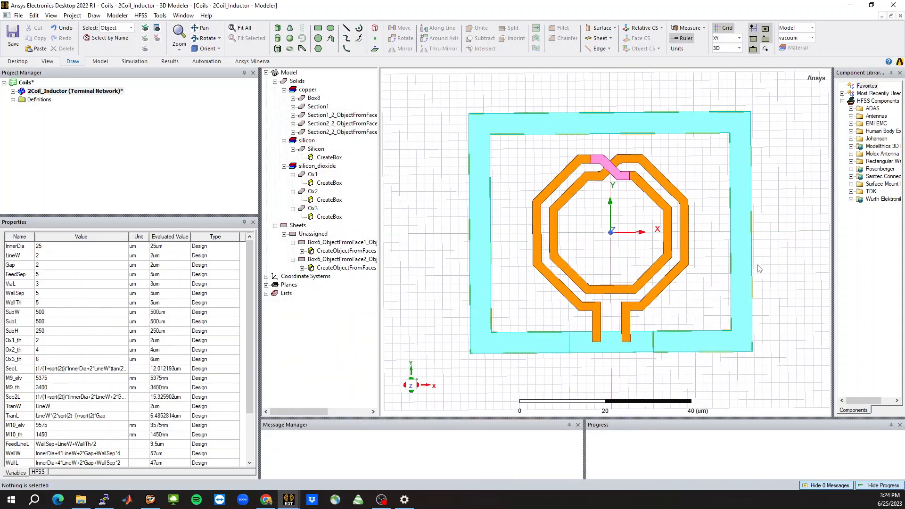
{"action": "scroll", "coordinate": [823, 259], "scroll_direction": "up", "scroll_amount": 3}
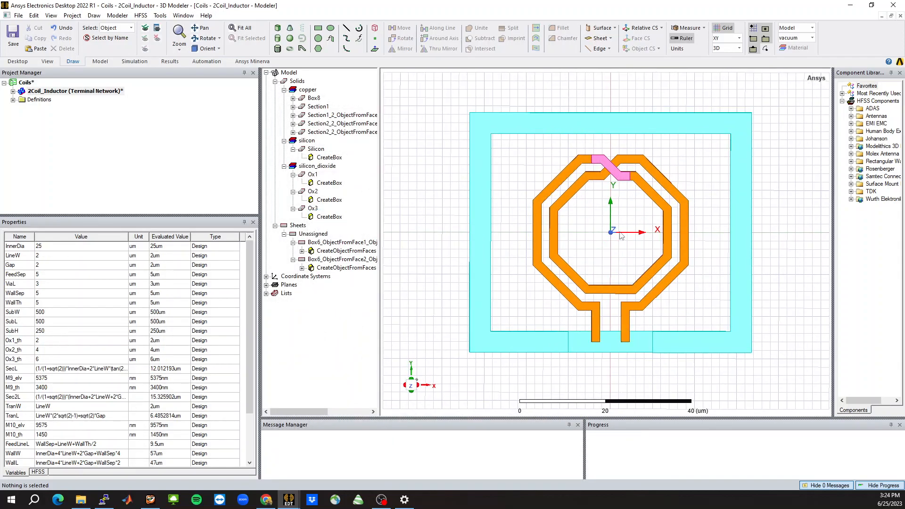
{"action": "left_click", "coordinate": [57, 245]}
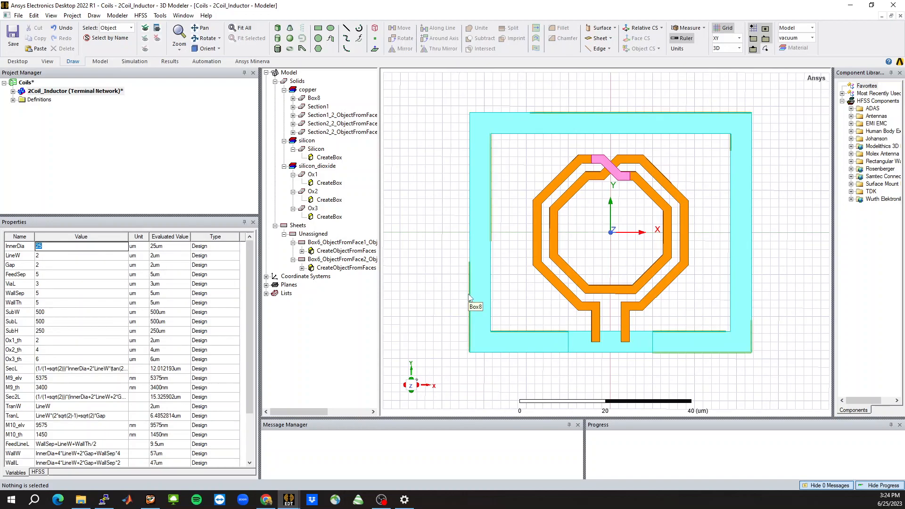
{"action": "key", "text": "Return"}
{"action": "mouse_move", "coordinate": [672, 203]}
{"action": "middle_mouse_down"}
{"action": "mouse_move", "coordinate": [671, 144]}
{"action": "mouse_move", "coordinate": [666, 194]}
{"action": "mouse_move", "coordinate": [624, 212]}
{"action": "mouse_move", "coordinate": [620, 234]}
{"action": "mouse_move", "coordinate": [603, 219]}
{"action": "middle_mouse_up"}
{"action": "scroll", "coordinate": [620, 234], "scroll_direction": "up", "scroll_amount": 1}
{"action": "scroll", "coordinate": [553, 317], "scroll_direction": "down", "scroll_amount": 2}
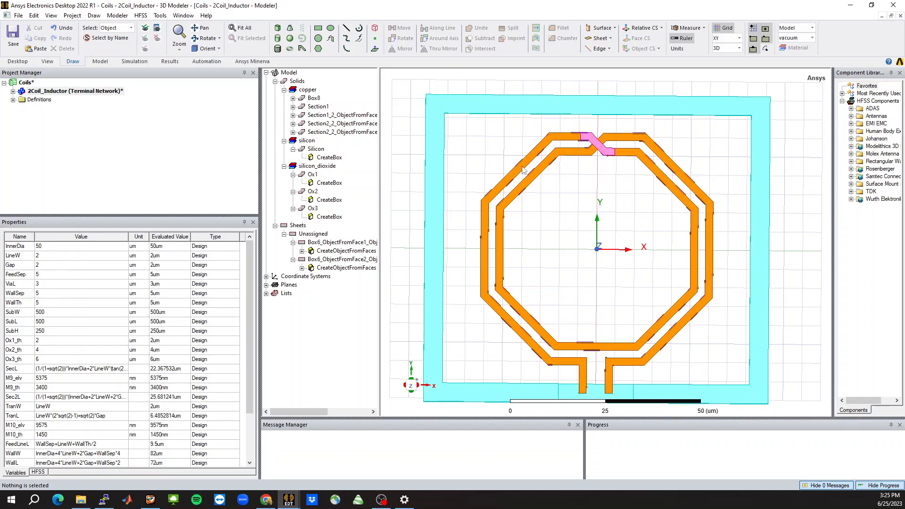
Set LineW to 5 um and inspect how the ends of the crossover bridge fit the wider traces
{"action": "scroll", "coordinate": [535, 165], "scroll_direction": "up", "scroll_amount": 3}
{"action": "scroll", "coordinate": [592, 227], "scroll_direction": "down", "scroll_amount": 4}
{"action": "scroll", "coordinate": [639, 136], "scroll_direction": "up", "scroll_amount": 5}
{"action": "middle_click_drag", "start_coordinate": [605, 242], "coordinate": [603, 235]}
{"action": "scroll", "coordinate": [604, 236], "scroll_direction": "up", "scroll_amount": 2}
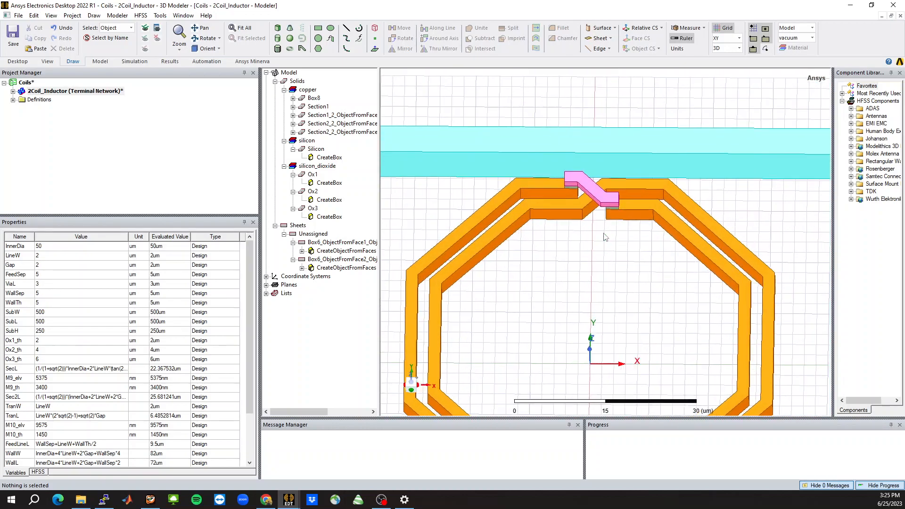
{"action": "left_click", "coordinate": [66, 258]}
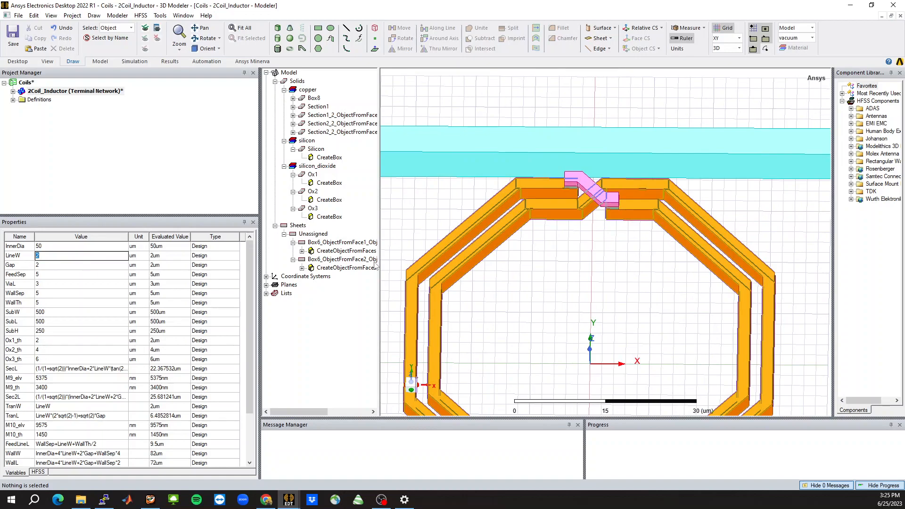
{"action": "key", "text": "Return"}
{"action": "scroll", "coordinate": [580, 216], "scroll_direction": "up", "scroll_amount": 3}
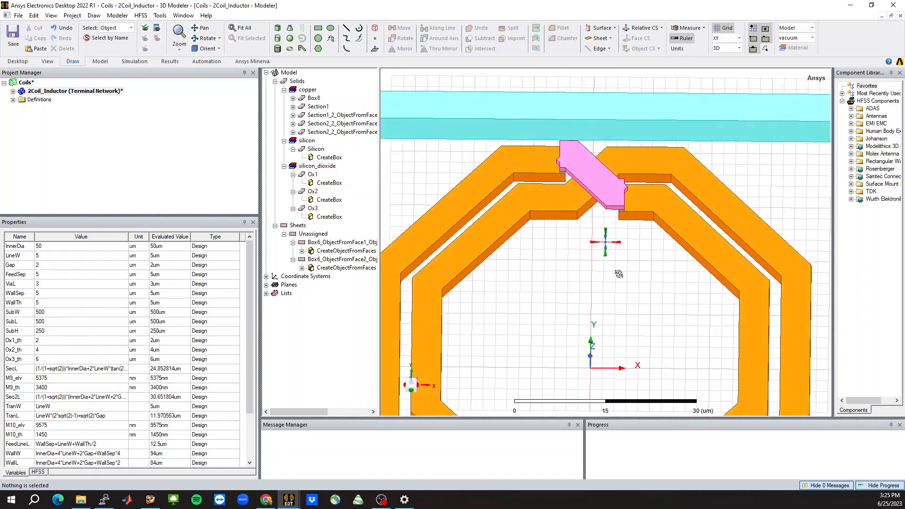
{"action": "scroll", "coordinate": [550, 138], "scroll_direction": "up", "scroll_amount": 4}
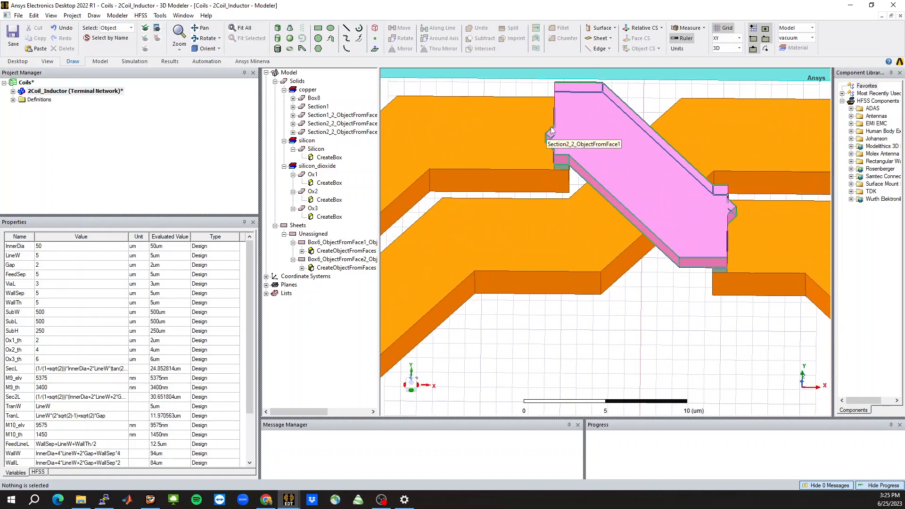
Set the via length variable ViaL to 5 um
{"action": "left_click", "coordinate": [53, 284]}
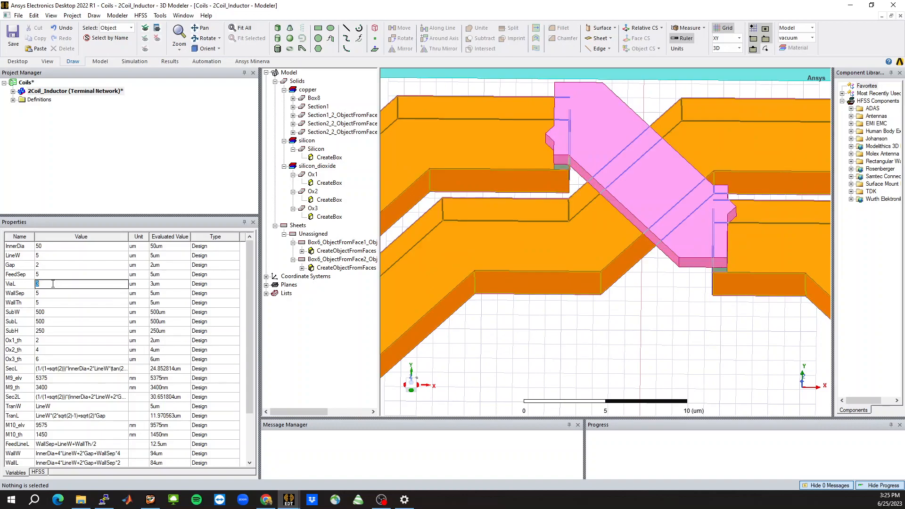
{"action": "key", "text": "Return"}
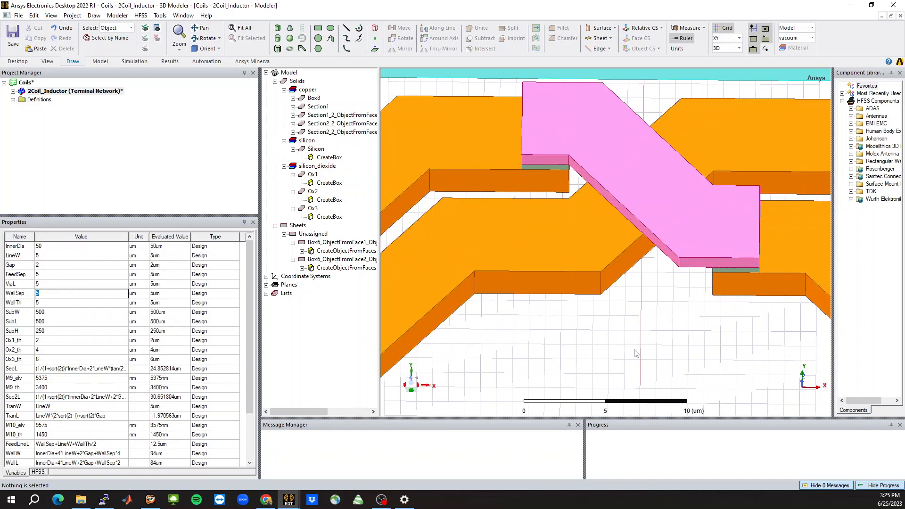
{"action": "key", "text": "Return"}
Tie the via length to the trace width by setting ViaL to the expression LineW
{"action": "left_click", "coordinate": [59, 287]}
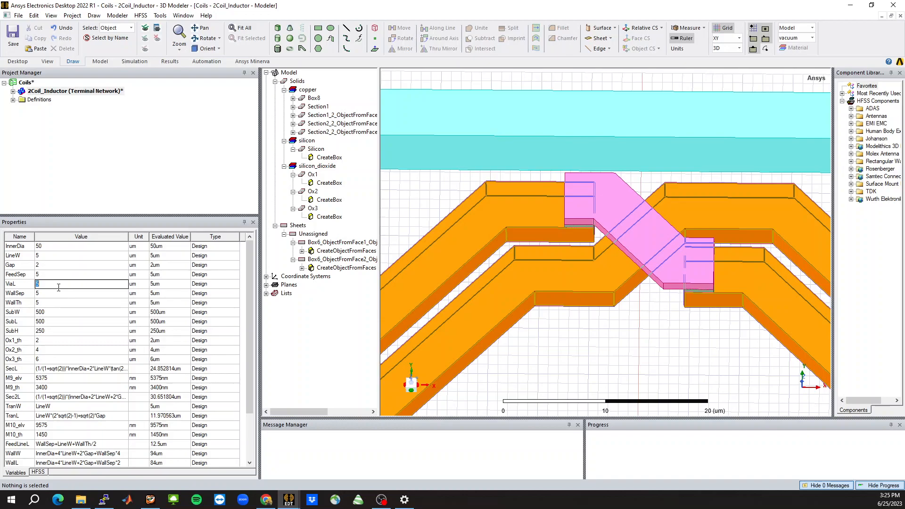
{"action": "type", "text": "LineW"}
{"action": "key", "text": "Return"}
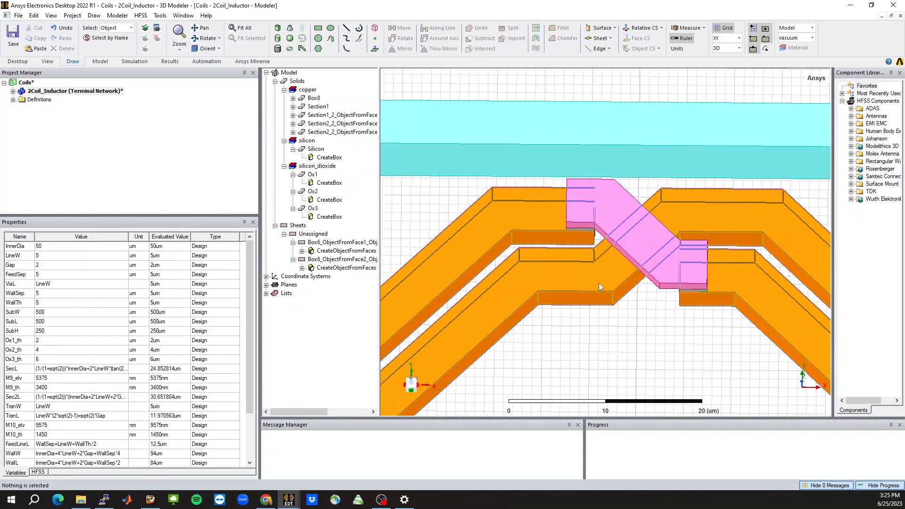
Set LineW to 2 um to test the crossover bridge with narrow traces
{"action": "left_click", "coordinate": [57, 255]}
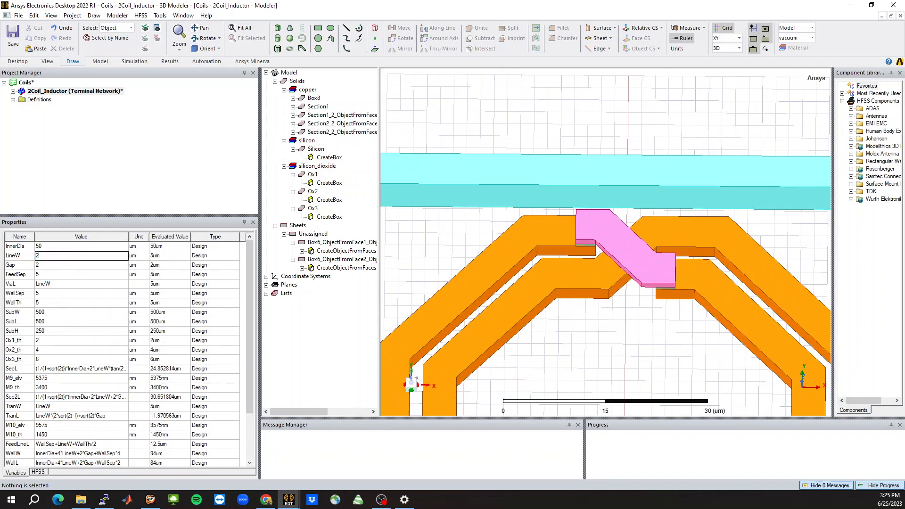
{"action": "key", "text": "Return"}
{"action": "scroll", "coordinate": [557, 258], "scroll_direction": "up", "scroll_amount": 6}
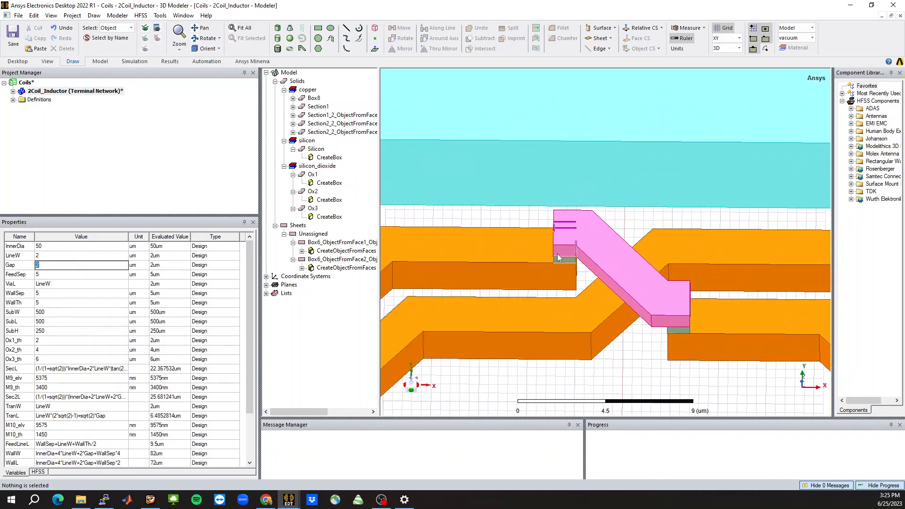
Set LineW to 10 um to test the crossover bridge with wide traces
{"action": "left_click", "coordinate": [44, 256]}
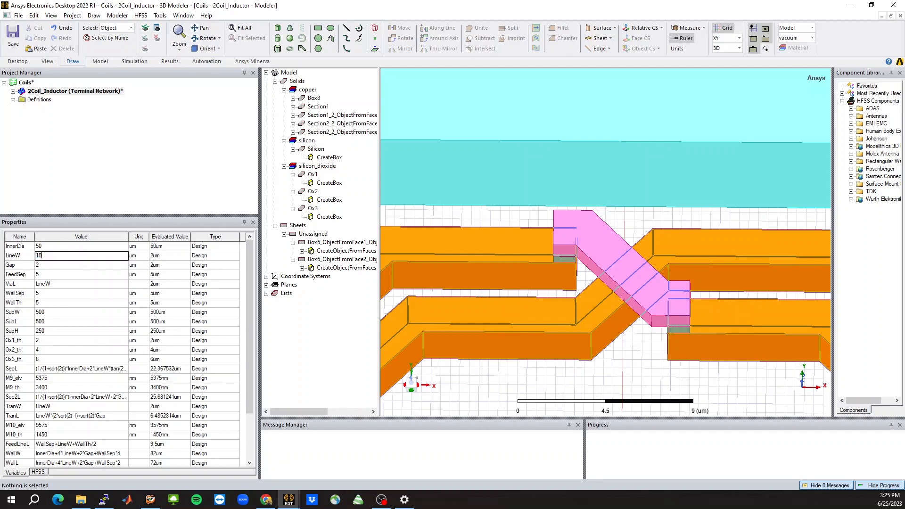
{"action": "type", "text": "10"}
{"action": "key", "text": "Return"}
{"action": "mouse_move", "coordinate": [585, 240]}
{"action": "left_mouse_down", "text": "alt"}
{"action": "mouse_move", "coordinate": [596, 199]}
{"action": "mouse_move", "coordinate": [589, 256]}
{"action": "left_mouse_up", "text": "alt"}
Try setting Gap to 5 um with the wide traces, and undo the change
{"action": "scroll", "coordinate": [588, 257], "scroll_direction": "down", "scroll_amount": 2}
{"action": "left_click", "coordinate": [49, 267]}
{"action": "left_click", "coordinate": [49, 266]}
{"action": "type", "text": "5"}
{"action": "key", "text": "Return"}
{"action": "mouse_move", "coordinate": [625, 258]}
{"action": "left_mouse_down", "text": "alt"}
{"action": "mouse_move", "coordinate": [628, 230]}
{"action": "mouse_move", "coordinate": [634, 268]}
{"action": "mouse_move", "coordinate": [665, 117]}
{"action": "left_mouse_up", "text": "alt"}
{"action": "key", "text": "ctrl+z"}
Examine the wide-trace coil and its crossover bridge from below and from above
{"action": "scroll", "coordinate": [615, 316], "scroll_direction": "up", "scroll_amount": 5}
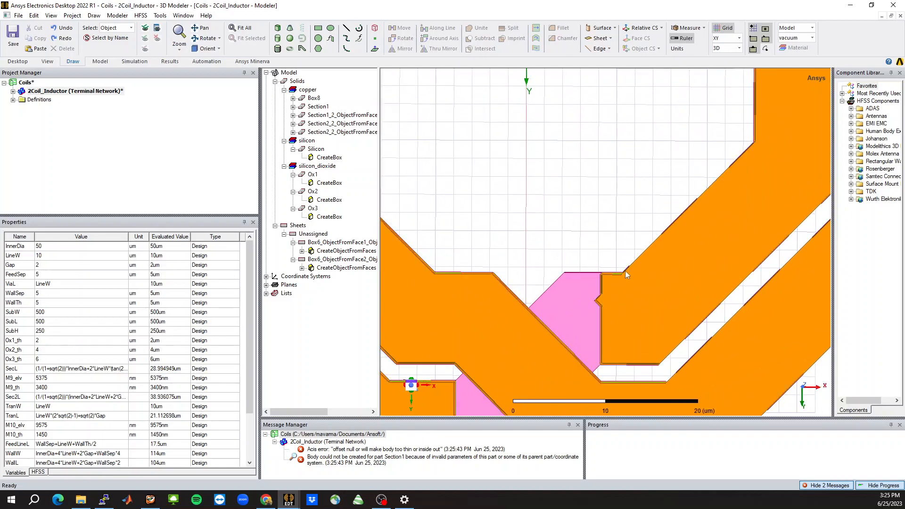
{"action": "scroll", "coordinate": [570, 296], "scroll_direction": "down", "scroll_amount": 6}
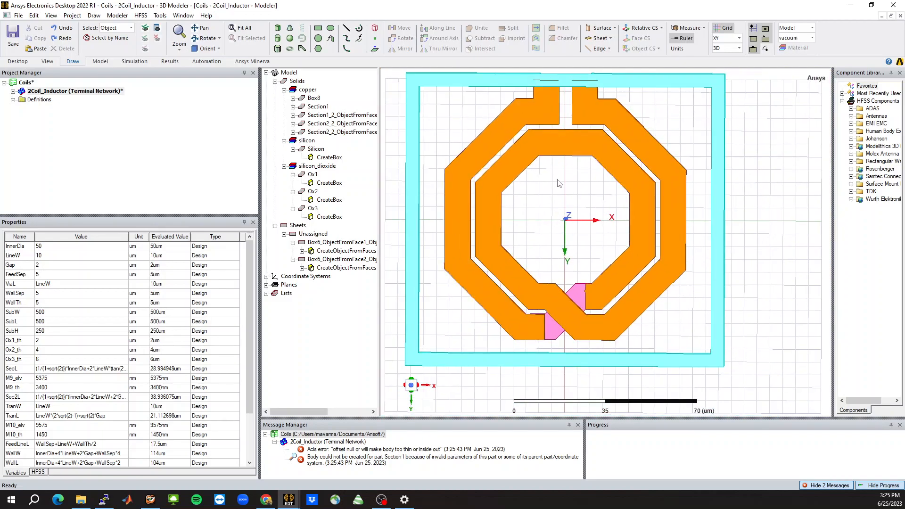
{"action": "left_click_drag", "start_coordinate": [560, 185], "coordinate": [558, 294], "text": "alt"}
{"action": "middle_click_drag", "start_coordinate": [558, 294], "coordinate": [560, 363]}
{"action": "scroll", "coordinate": [560, 203], "scroll_direction": "up", "scroll_amount": 2}
{"action": "middle_click_drag", "start_coordinate": [559, 208], "coordinate": [554, 253]}
{"action": "scroll", "coordinate": [554, 253], "scroll_direction": "down", "scroll_amount": 2}
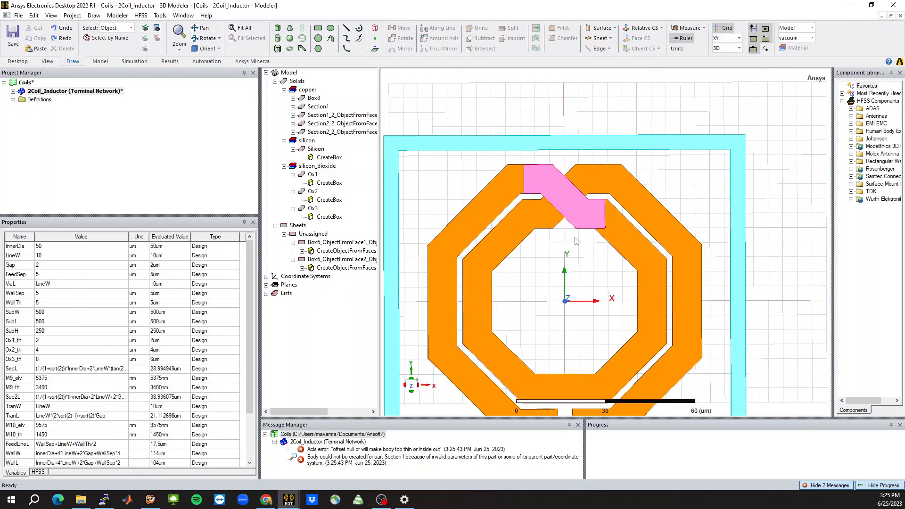
{"action": "scroll", "coordinate": [566, 140], "scroll_direction": "down", "scroll_amount": 1}
{"action": "scroll", "coordinate": [564, 238], "scroll_direction": "up", "scroll_amount": 2}
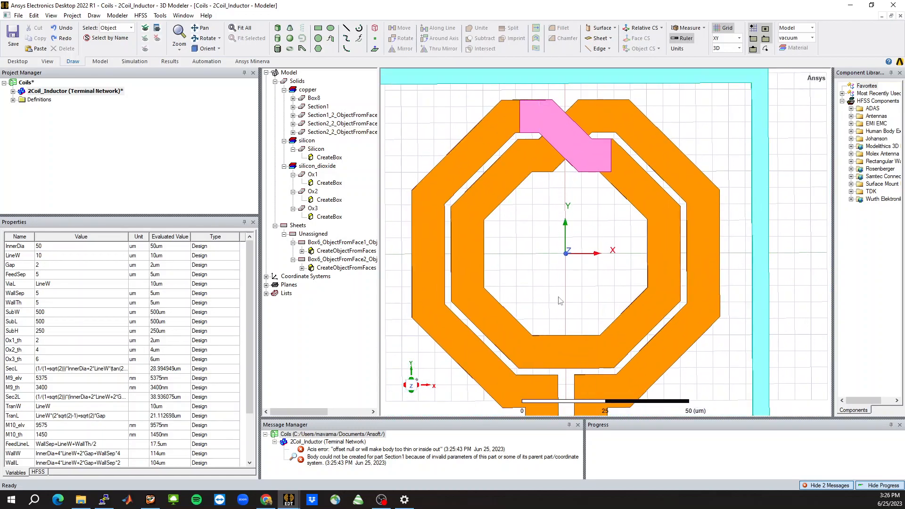
Set both LineW and Gap to 5 um
{"action": "left_click", "coordinate": [51, 256]}
{"action": "type", "text": "5"}
{"action": "left_click", "coordinate": [74, 262]}
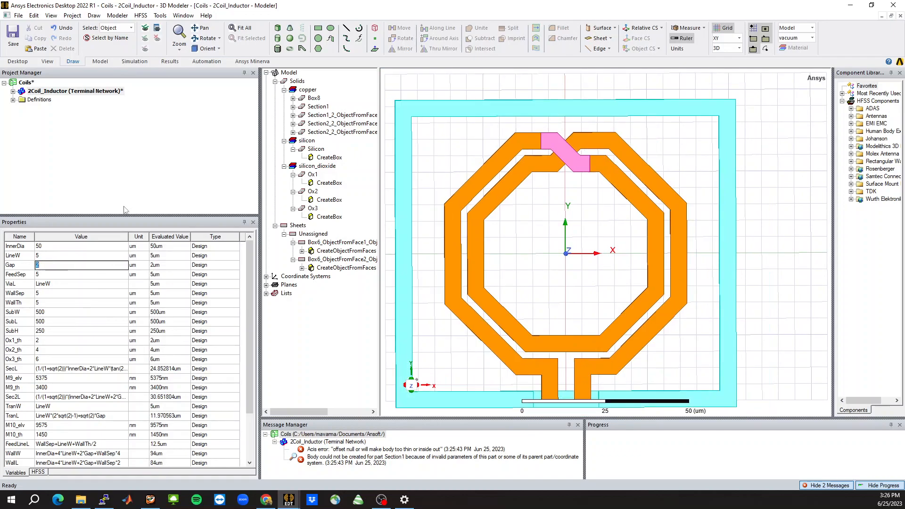
{"action": "key", "text": "Return"}
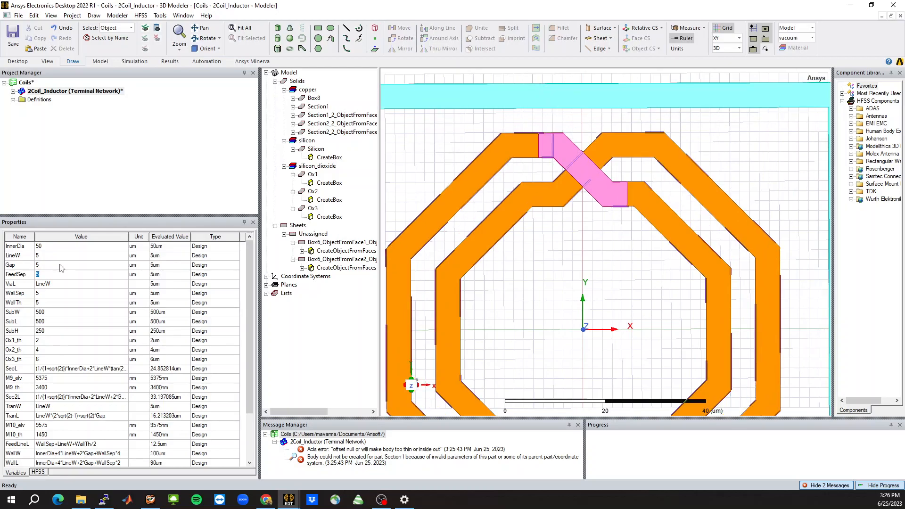
Examine the crossover bridge and the feed lines where they meet the ground wall
{"action": "middle_click_drag", "start_coordinate": [556, 232], "coordinate": [576, 206]}
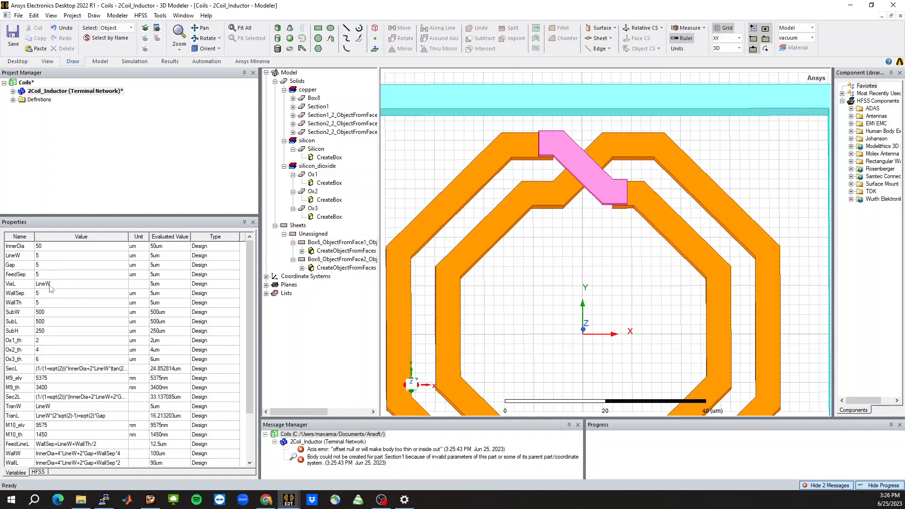
{"action": "left_click", "coordinate": [606, 288]}
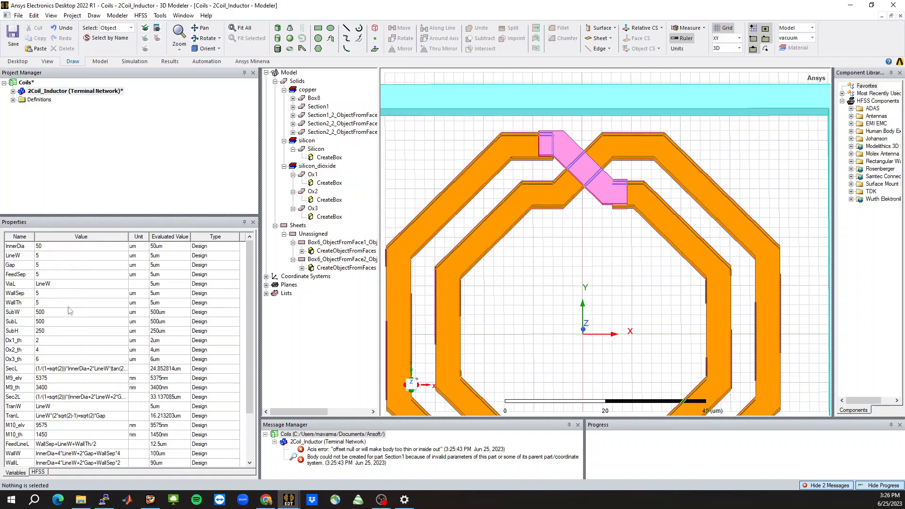
{"action": "scroll", "coordinate": [655, 204], "scroll_direction": "down", "scroll_amount": 9}
{"action": "middle_click_drag", "start_coordinate": [656, 205], "coordinate": [648, 235]}
{"action": "scroll", "coordinate": [639, 387], "scroll_direction": "up", "scroll_amount": 4}
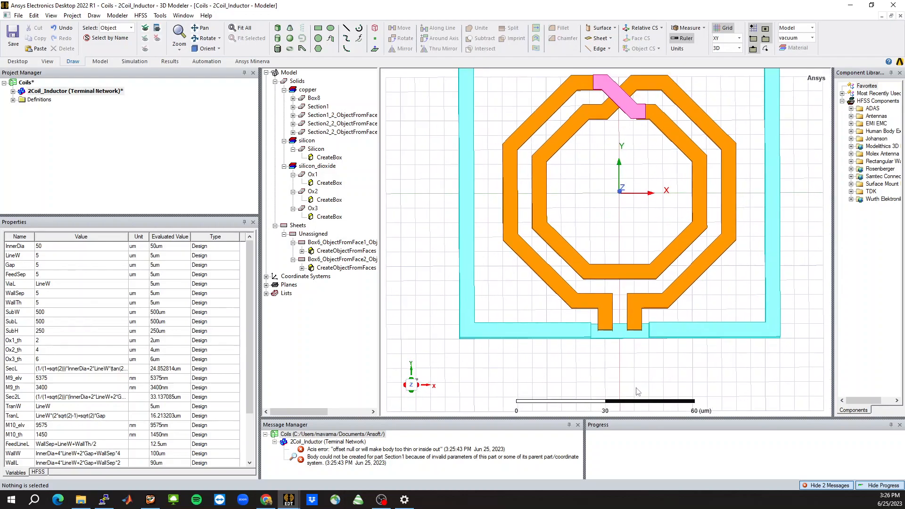
{"action": "scroll", "coordinate": [637, 387], "scroll_direction": "up", "scroll_amount": 1}
{"action": "middle_click_drag", "start_coordinate": [636, 387], "coordinate": [623, 333]}
Move FeedGndW directly after FeedSep in the design's local variable list
{"action": "left_click", "coordinate": [53, 275]}
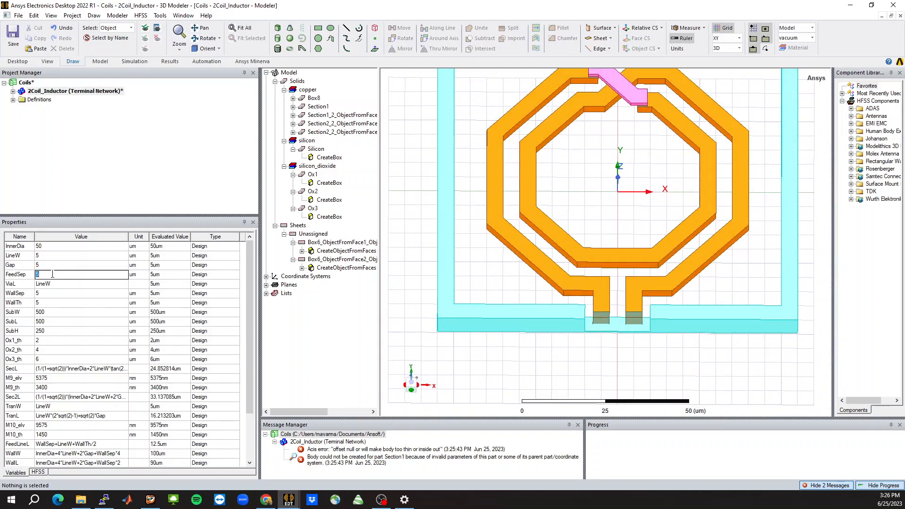
{"action": "double_click", "coordinate": [31, 313]}
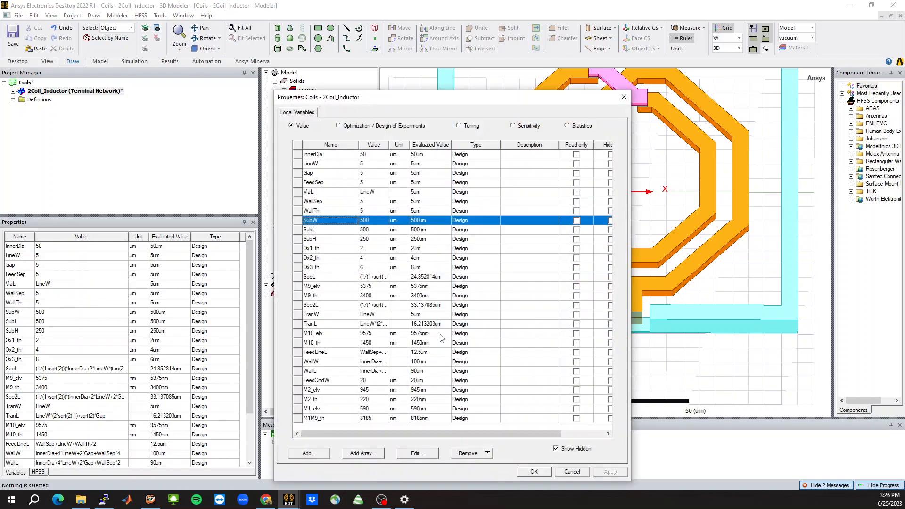
{"action": "left_click_drag", "start_coordinate": [304, 381], "coordinate": [295, 193]}
{"action": "left_click", "coordinate": [533, 471]}
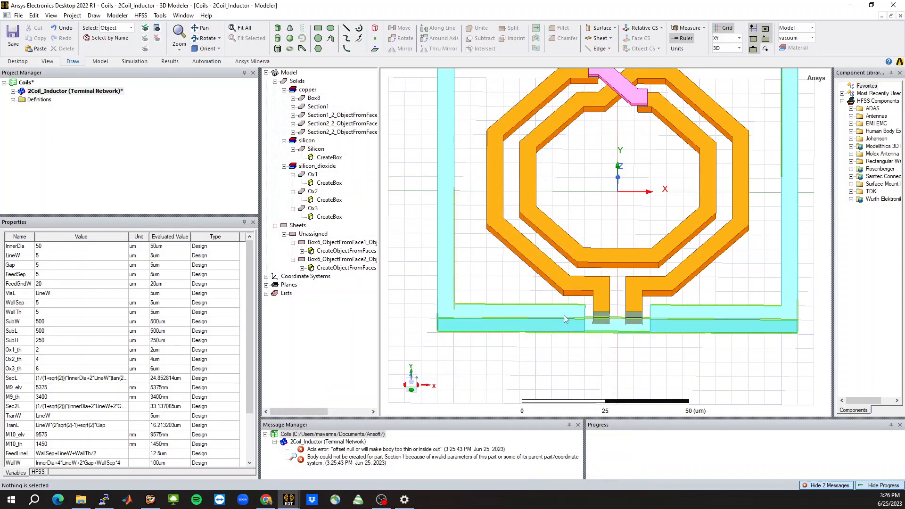
Set FeedGndW to the expression 2*LineW+Gap+5um
{"action": "left_click", "coordinate": [60, 286]}
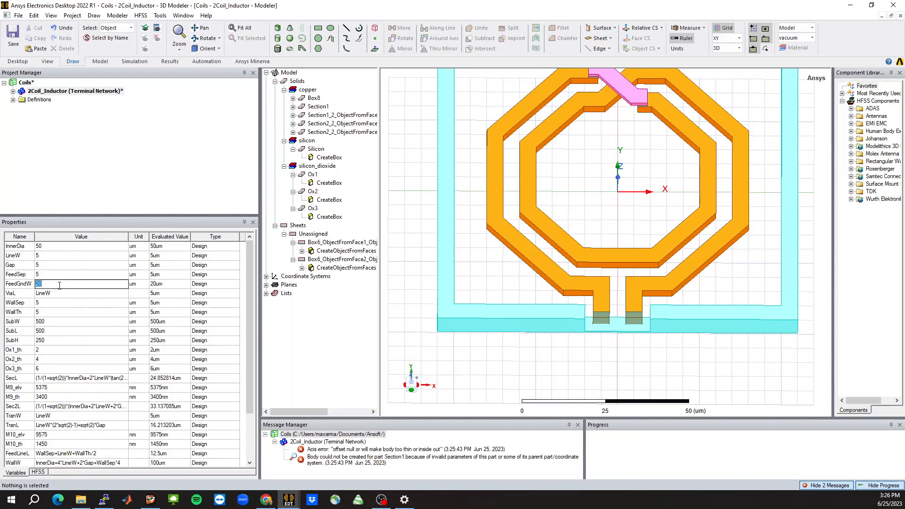
{"action": "type", "text": "2*Li"}
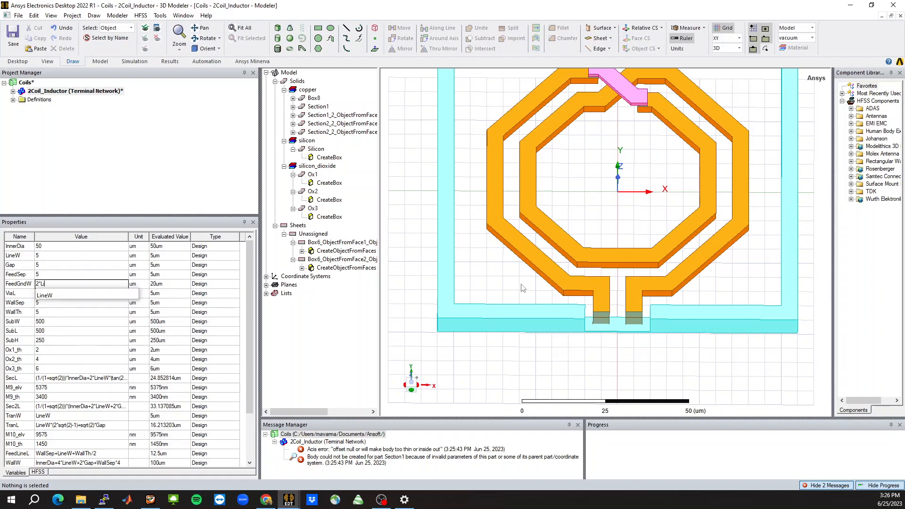
{"action": "type", "text": "neW+Gap+"}
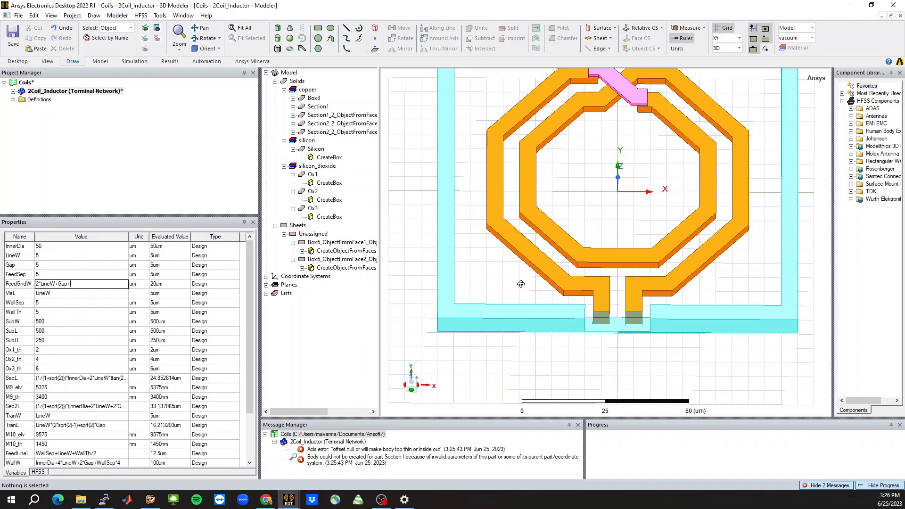
{"action": "key", "text": "Return"}
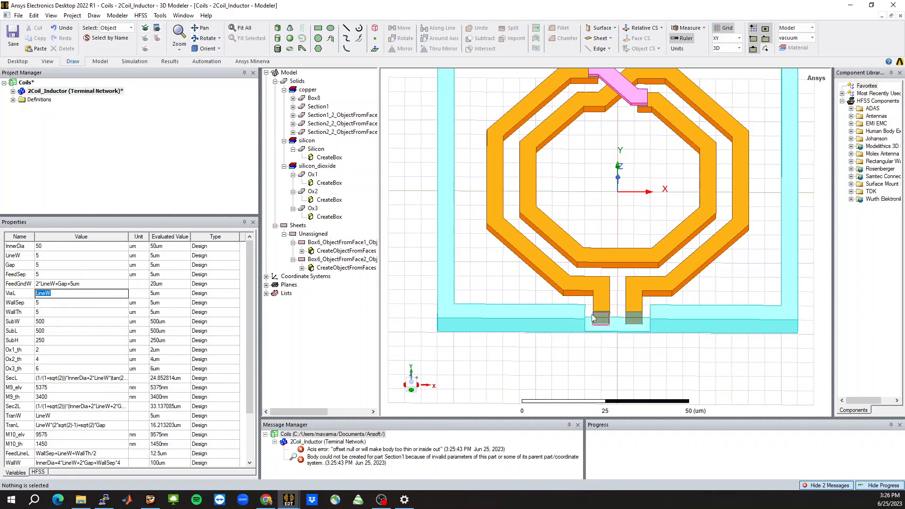
Replace the 5um term in the FeedGndW expression so it reads 2*LineW+Gap+2*LineW
{"action": "scroll", "coordinate": [591, 327], "scroll_direction": "up", "scroll_amount": 5}
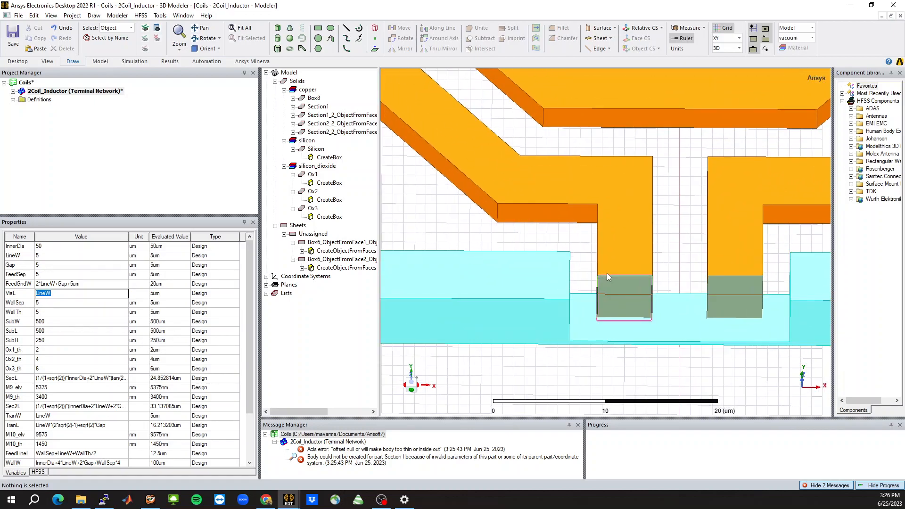
{"action": "left_click", "coordinate": [73, 284]}
{"action": "left_click_drag", "start_coordinate": [71, 284], "coordinate": [101, 284]}
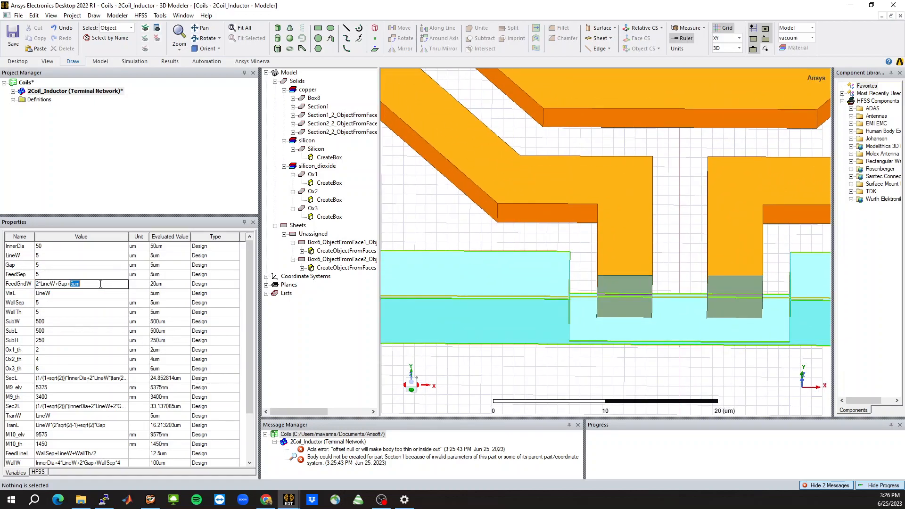
{"action": "type", "text": "2*LineW"}
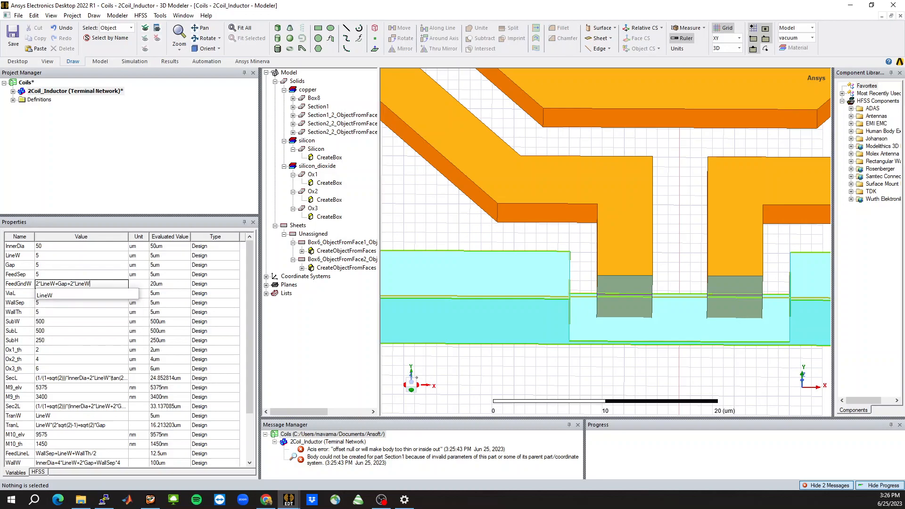
{"action": "key", "text": "Return"}
{"action": "left_click", "coordinate": [557, 383]}
{"action": "scroll", "coordinate": [587, 287], "scroll_direction": "down", "scroll_amount": 5}
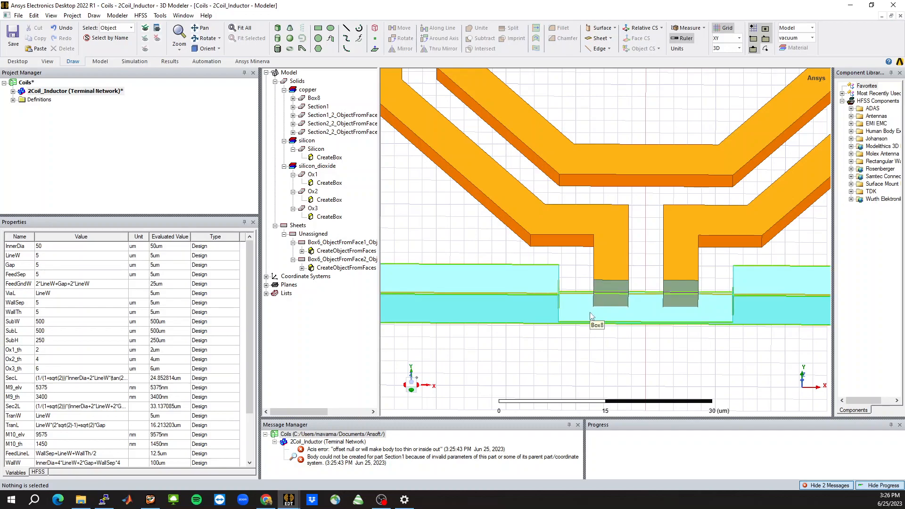
Set the WallSep design variable to 10 um to test how the ground wall responds
{"action": "scroll", "coordinate": [598, 326], "scroll_direction": "down", "scroll_amount": 2}
{"action": "scroll", "coordinate": [598, 325], "scroll_direction": "down", "scroll_amount": 5}
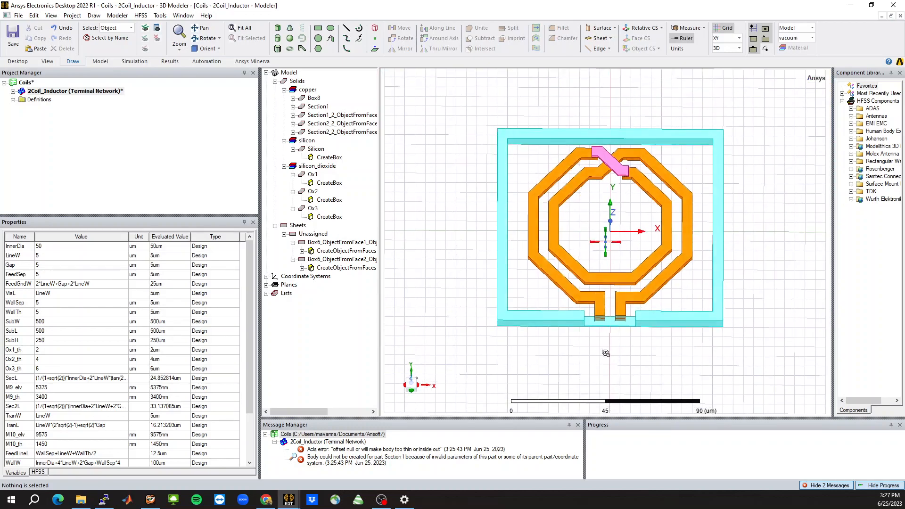
{"action": "scroll", "coordinate": [619, 290], "scroll_direction": "up", "scroll_amount": 3}
{"action": "scroll", "coordinate": [575, 406], "scroll_direction": "down", "scroll_amount": 2}
{"action": "middle_click_drag", "start_coordinate": [615, 227], "coordinate": [614, 223]}
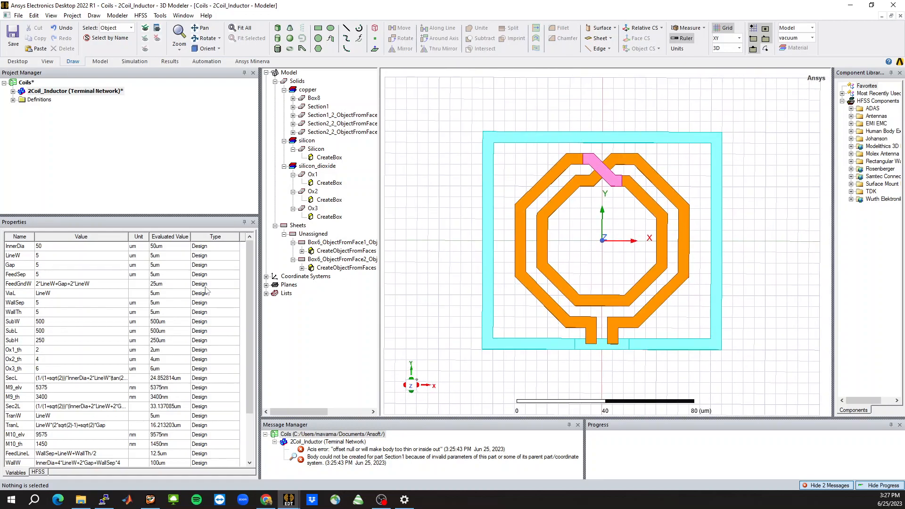
{"action": "left_click", "coordinate": [53, 303]}
{"action": "type", "text": "10"}
{"action": "key", "text": "Tab"}
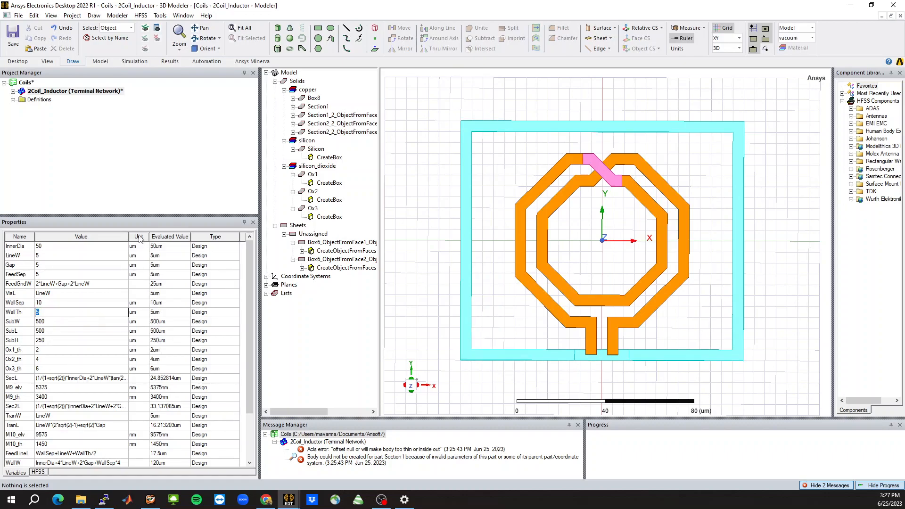
Widen the variable values column and try 8, 6, 2 and 4 as the WallSep multiplier in the WallW expression
{"action": "left_click_drag", "start_coordinate": [118, 215], "coordinate": [216, 189]}
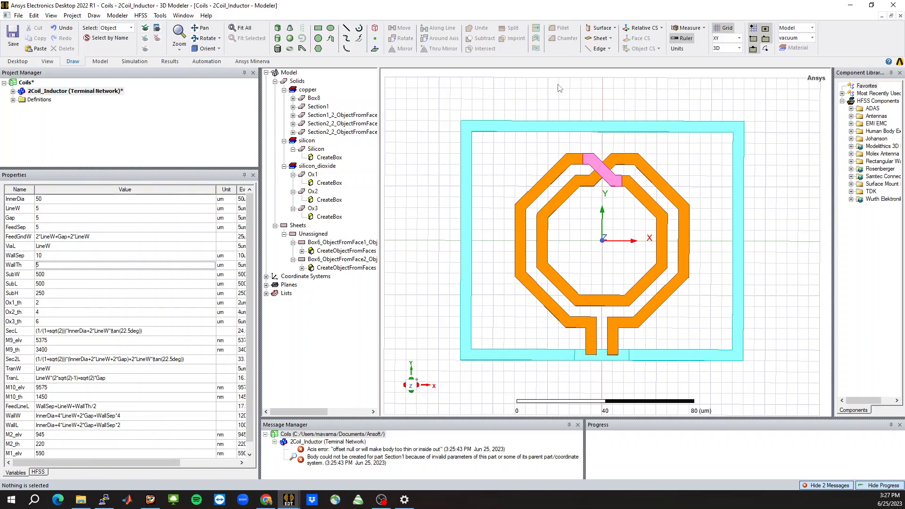
{"action": "left_click", "coordinate": [122, 416]}
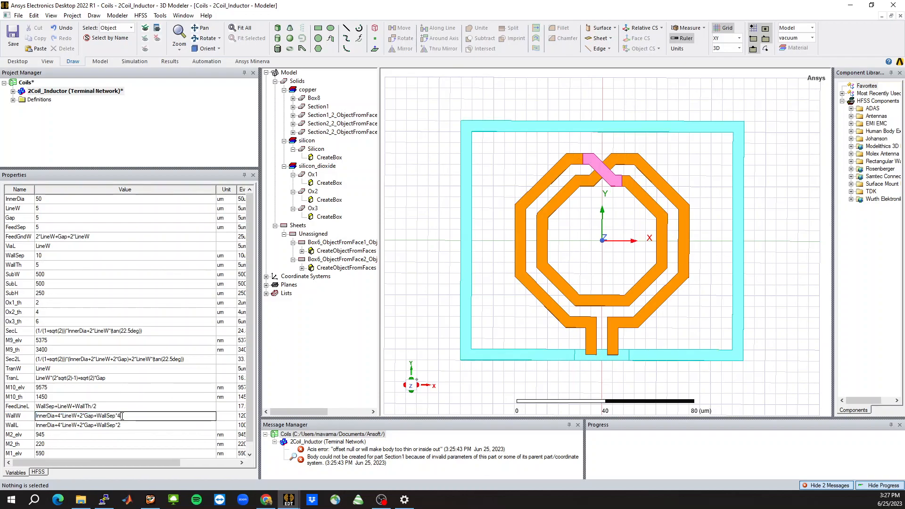
{"action": "type", "text": "8"}
{"action": "key", "text": "Tab"}
{"action": "left_click", "coordinate": [121, 416]}
{"action": "key", "text": "BackSpace"}
{"action": "type", "text": "6"}
{"action": "key", "text": "Tab"}
{"action": "left_click", "coordinate": [122, 416]}
{"action": "key", "text": "BackSpace"}
{"action": "type", "text": "2"}
{"action": "key", "text": "Tab"}
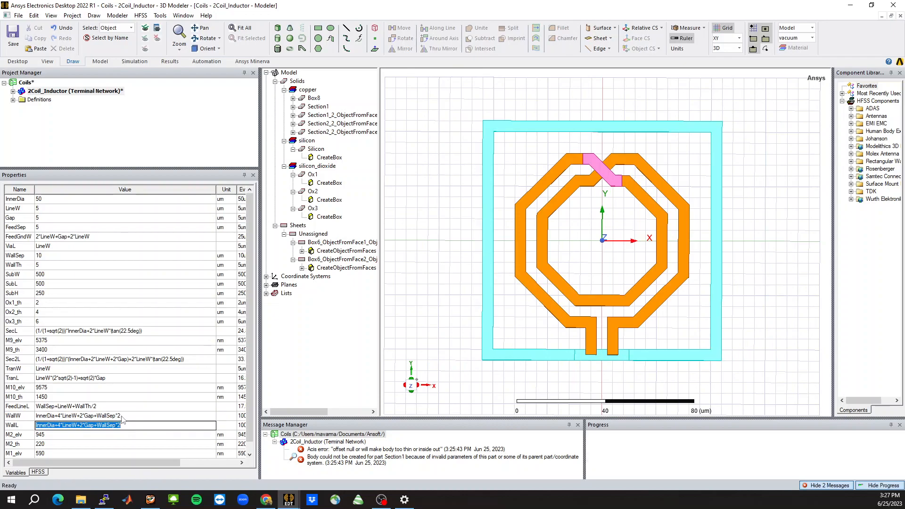
{"action": "left_click", "coordinate": [121, 416]}
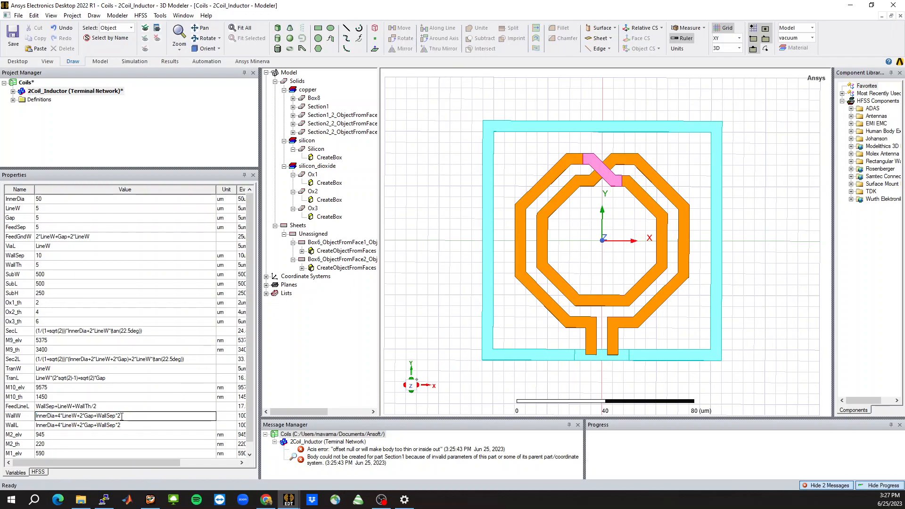
{"action": "key", "text": "BackSpace"}
{"action": "type", "text": "4"}
{"action": "key", "text": "Tab"}
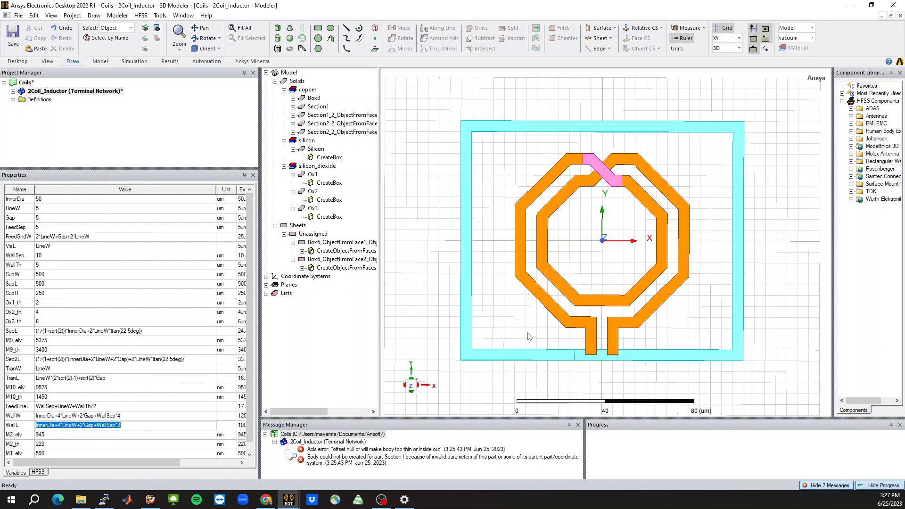
Set the WallW expression to InnerDia+4*LineW+2*Gap+WallSep*6
{"action": "left_click", "coordinate": [135, 417]}
{"action": "key", "text": "BackSpace"}
{"action": "type", "text": "6"}
{"action": "key", "text": "Return"}
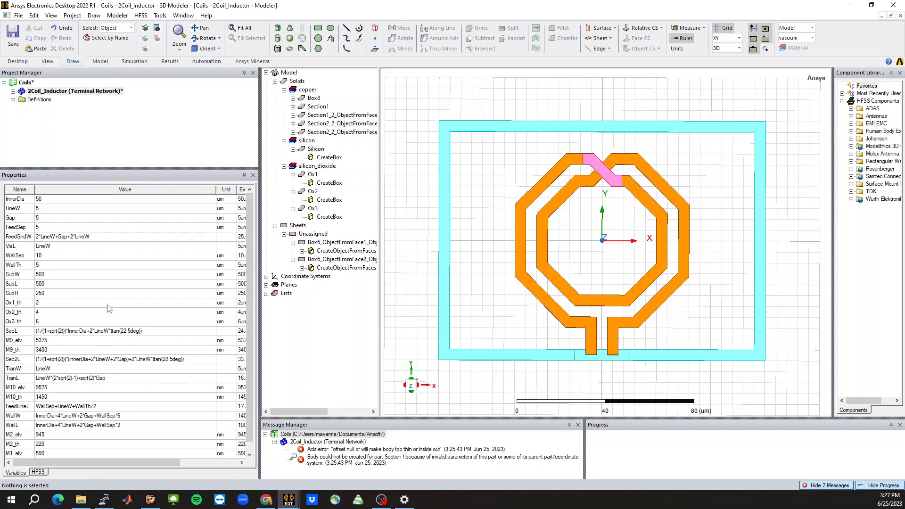
Set the WallSep design variable back to 5 um
{"action": "left_click", "coordinate": [57, 256]}
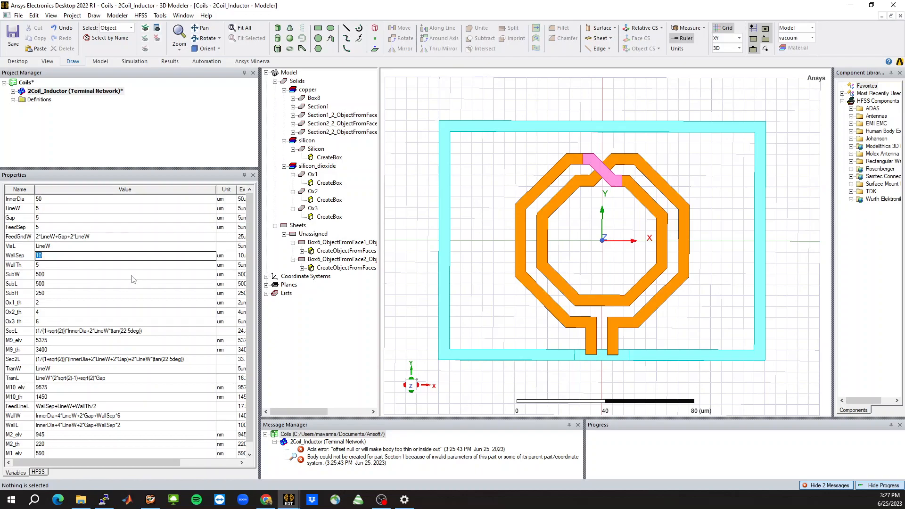
{"action": "type", "text": "5"}
{"action": "key", "text": "Tab"}
Examine where the two feed lines meet the ground wall, along with the overall coil and wall spacing
{"action": "scroll", "coordinate": [592, 383], "scroll_direction": "up", "scroll_amount": 3}
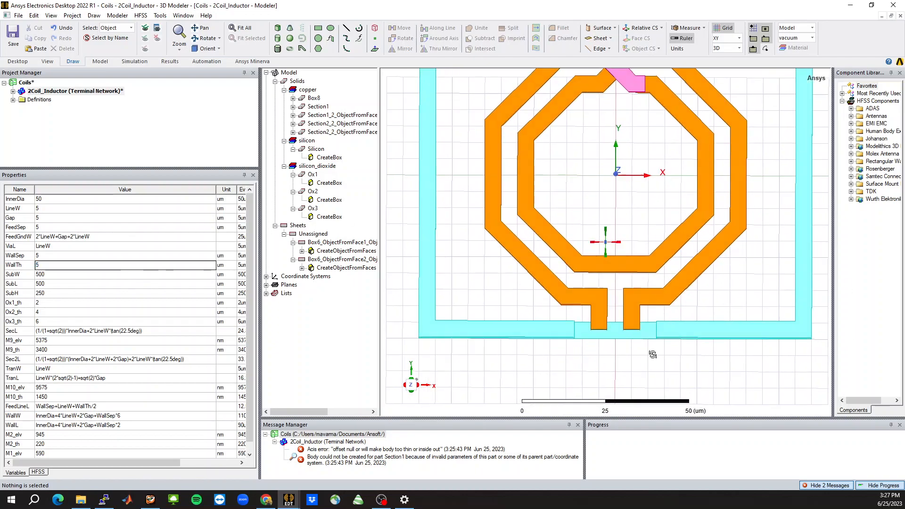
{"action": "middle_click_drag", "start_coordinate": [652, 355], "coordinate": [632, 325]}
{"action": "scroll", "coordinate": [621, 344], "scroll_direction": "up", "scroll_amount": 5}
{"action": "mouse_move", "coordinate": [619, 355]}
{"action": "middle_mouse_down"}
{"action": "mouse_move", "coordinate": [596, 355]}
{"action": "mouse_move", "coordinate": [641, 370]}
{"action": "mouse_move", "coordinate": [628, 367]}
{"action": "middle_mouse_up"}
{"action": "left_click", "coordinate": [585, 297]}
{"action": "left_click", "coordinate": [592, 340]}
{"action": "scroll", "coordinate": [607, 372], "scroll_direction": "down", "scroll_amount": 5}
{"action": "middle_click_drag", "start_coordinate": [675, 219], "coordinate": [674, 272]}
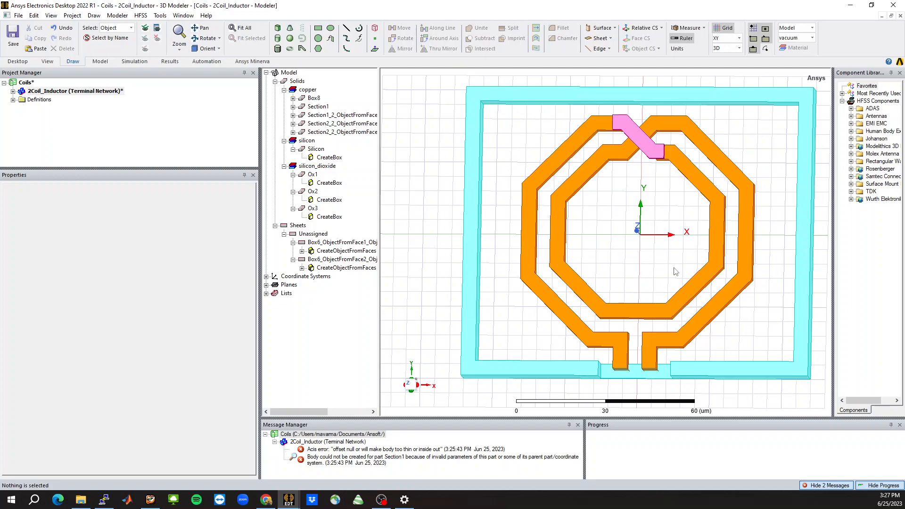
Select the port sheet between the left feed line and the ground wall
{"action": "middle_click_drag", "start_coordinate": [601, 304], "coordinate": [608, 228]}
{"action": "scroll", "coordinate": [625, 330], "scroll_direction": "up", "scroll_amount": 4}
{"action": "scroll", "coordinate": [632, 330], "scroll_direction": "up", "scroll_amount": 2}
{"action": "left_click", "coordinate": [616, 299]}
{"action": "scroll", "coordinate": [609, 311], "scroll_direction": "up", "scroll_amount": 3}
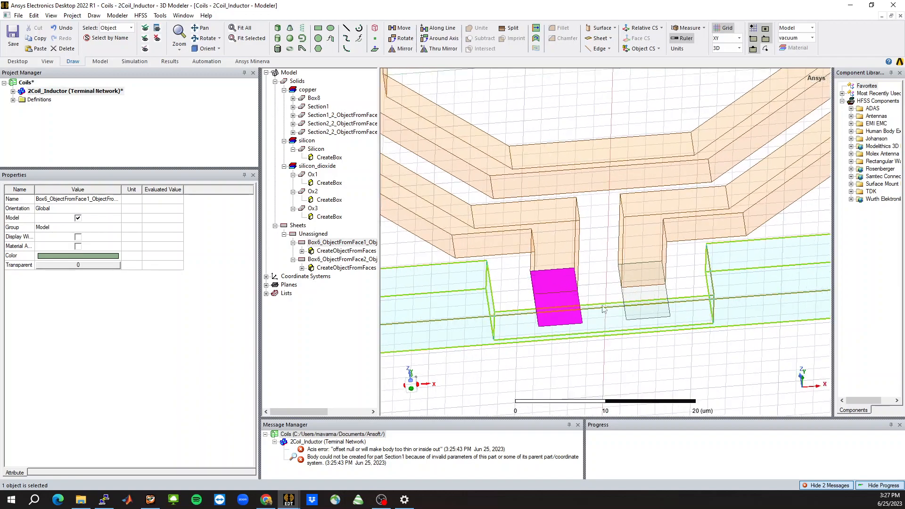
{"action": "left_click", "coordinate": [342, 242]}
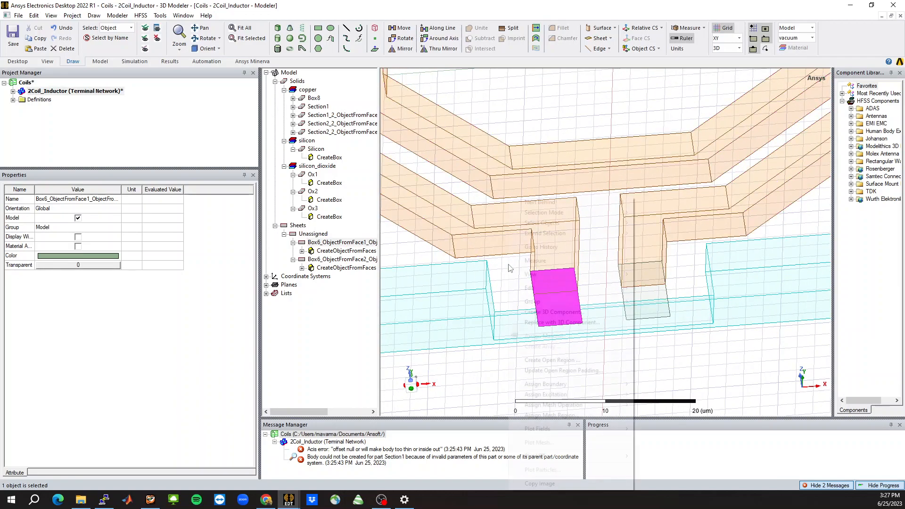
{"action": "right_click", "coordinate": [509, 264]}
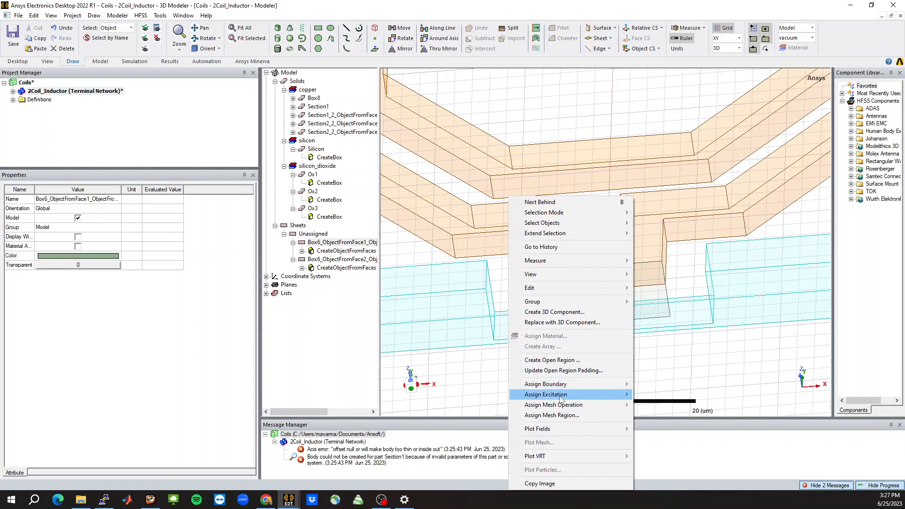
{"action": "mouse_move", "coordinate": [561, 395]}
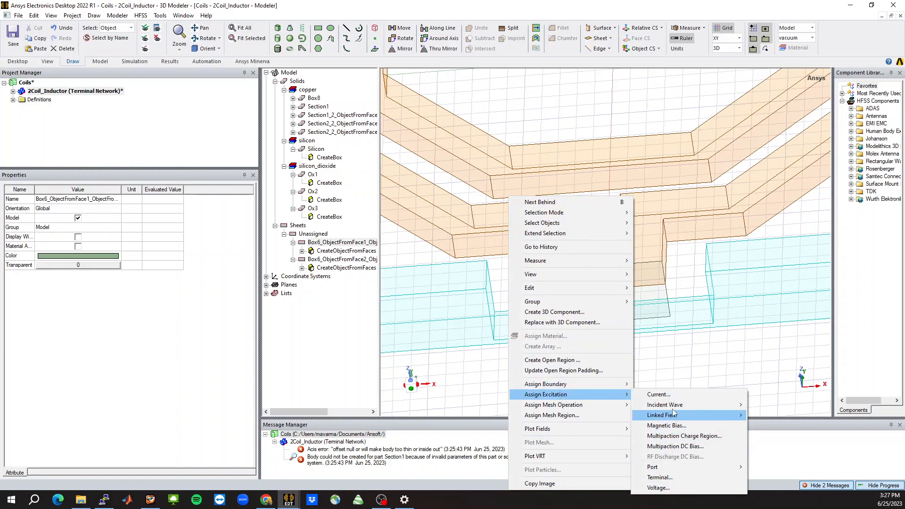
{"action": "mouse_move", "coordinate": [670, 469]}
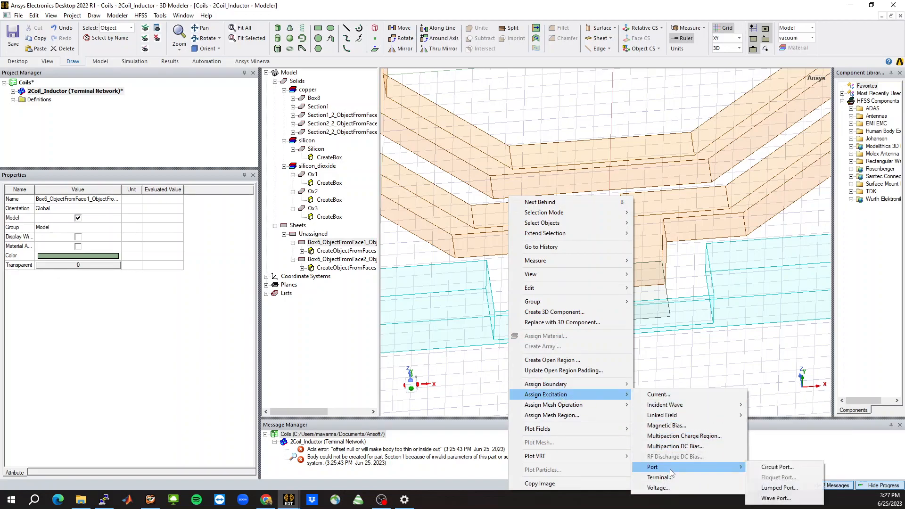
{"action": "left_click", "coordinate": [779, 488]}
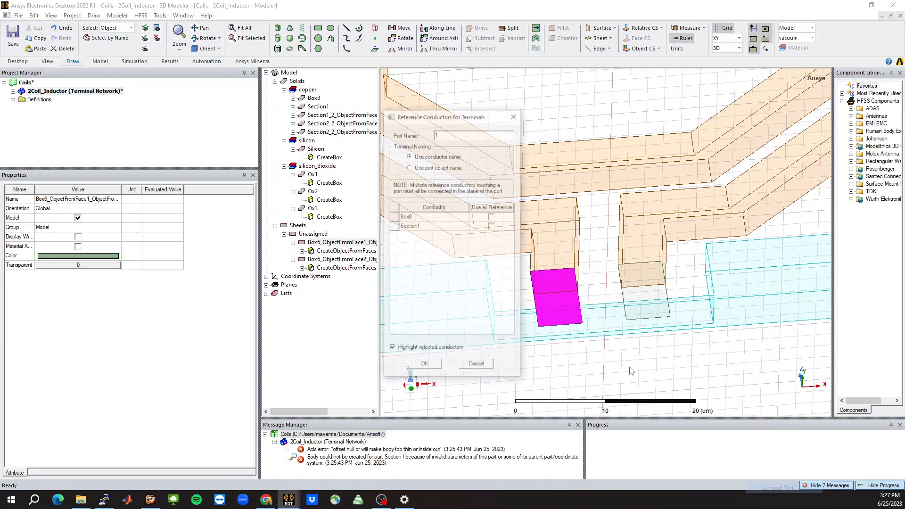
{"action": "left_click", "coordinate": [477, 369]}
Change the HFSS solution type to network analysis with the Modal option
{"action": "left_click", "coordinate": [160, 15]}
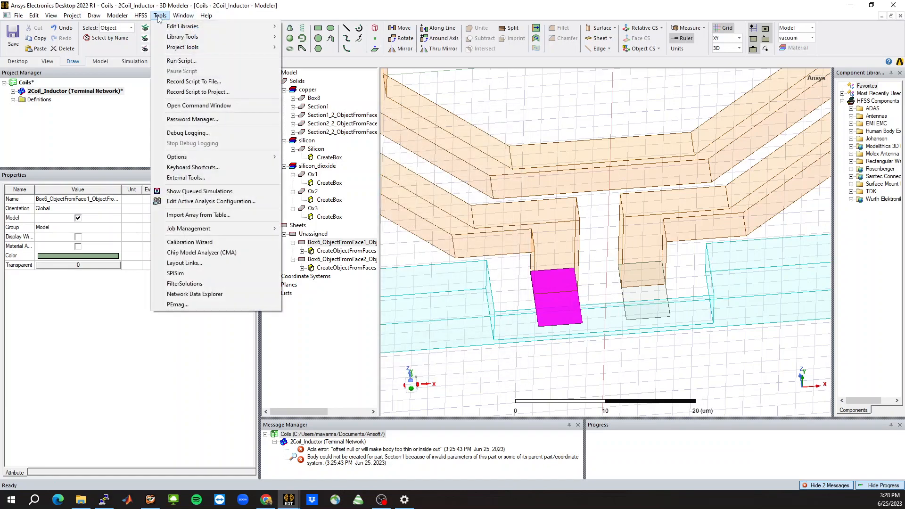
{"action": "left_click", "coordinate": [158, 27]}
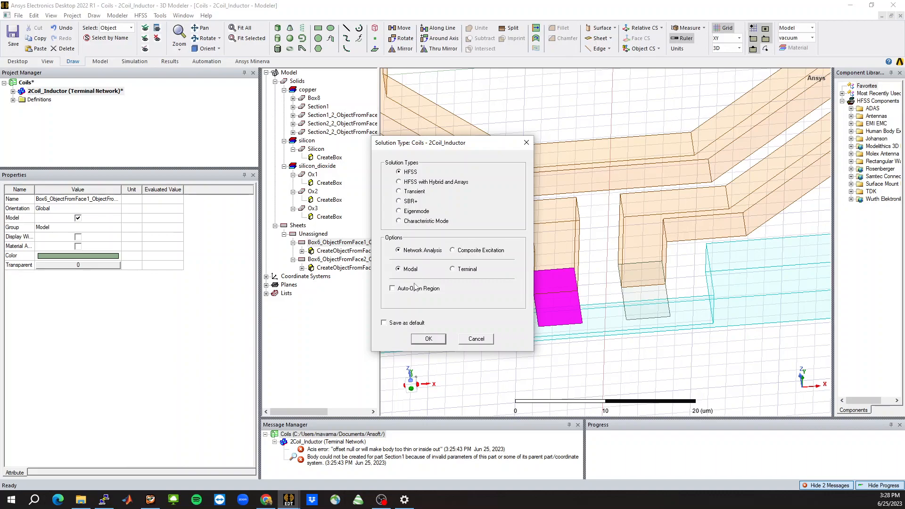
{"action": "left_click", "coordinate": [428, 339]}
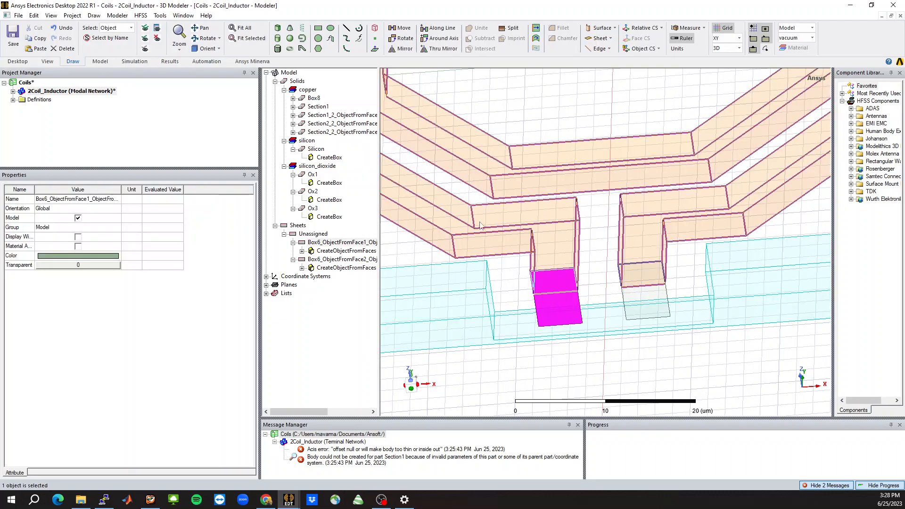
Assign a lumped port to the left feed's sheet, drawing its integration line from the feed's upper edge midpoint to the sheet's lower edge midpoint
{"action": "right_click", "coordinate": [470, 232]}
{"action": "mouse_move", "coordinate": [519, 382]}
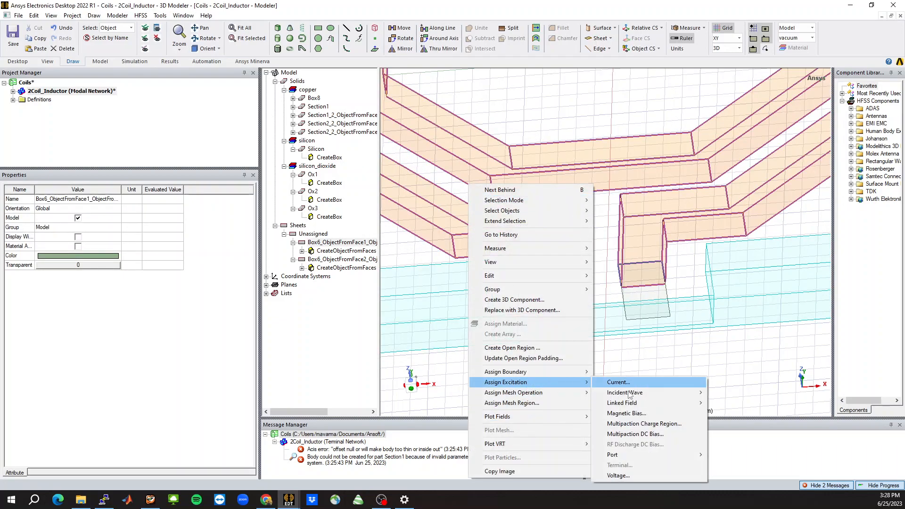
{"action": "mouse_move", "coordinate": [630, 456]}
{"action": "left_click", "coordinate": [745, 475]}
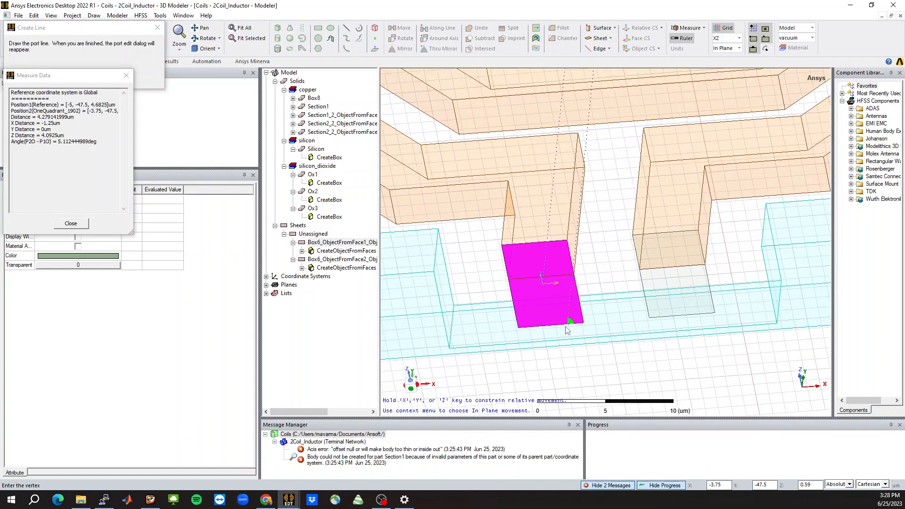
{"action": "left_click", "coordinate": [535, 243]}
{"action": "left_click", "coordinate": [550, 323]}
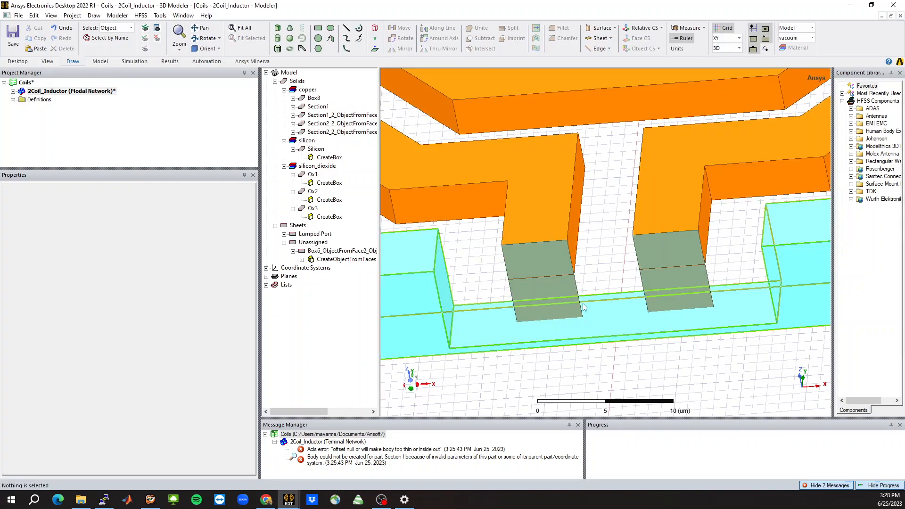
Assign a lumped port to the right feed's sheet, with its integration line running from the upper edge midpoint to the lower edge midpoint
{"action": "left_click", "coordinate": [683, 281]}
{"action": "right_click", "coordinate": [513, 166]}
{"action": "mouse_move", "coordinate": [567, 366]}
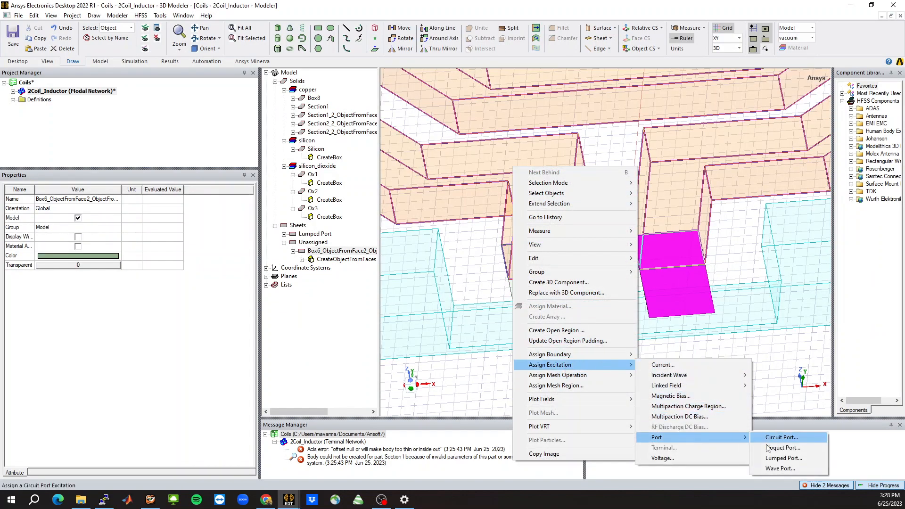
{"action": "left_click", "coordinate": [771, 458]}
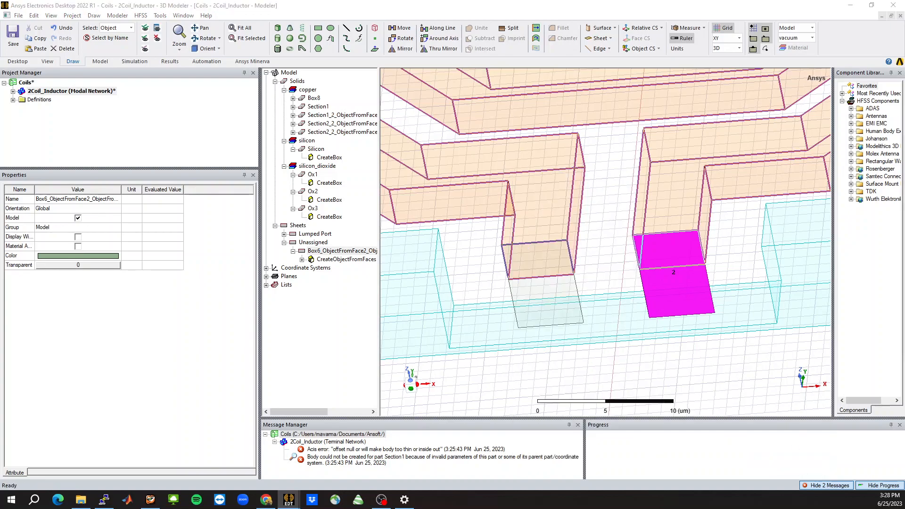
{"action": "left_click", "coordinate": [667, 232]}
{"action": "left_click", "coordinate": [682, 320]}
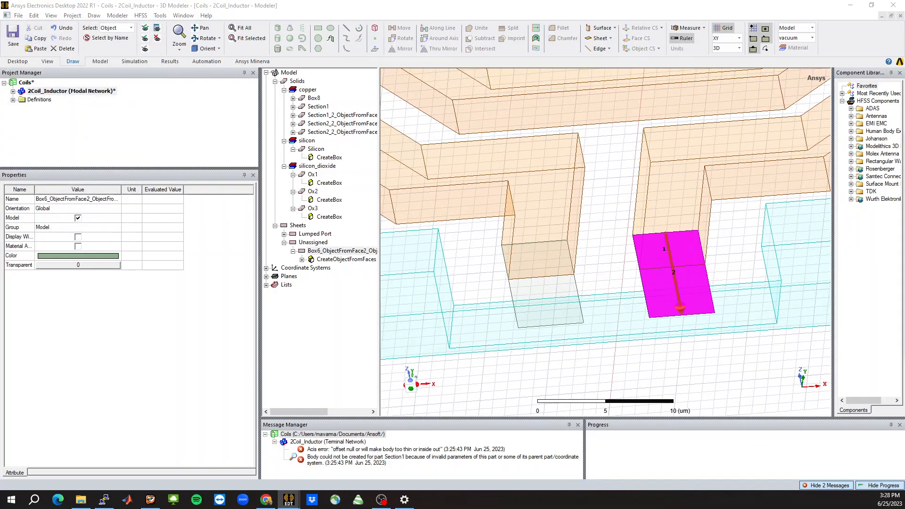
{"action": "left_click", "coordinate": [721, 358]}
Expand the 2Coil_Inductor design in the project tree and enlarge the tree area to show all its entries
{"action": "scroll", "coordinate": [693, 336], "scroll_direction": "down", "scroll_amount": 10}
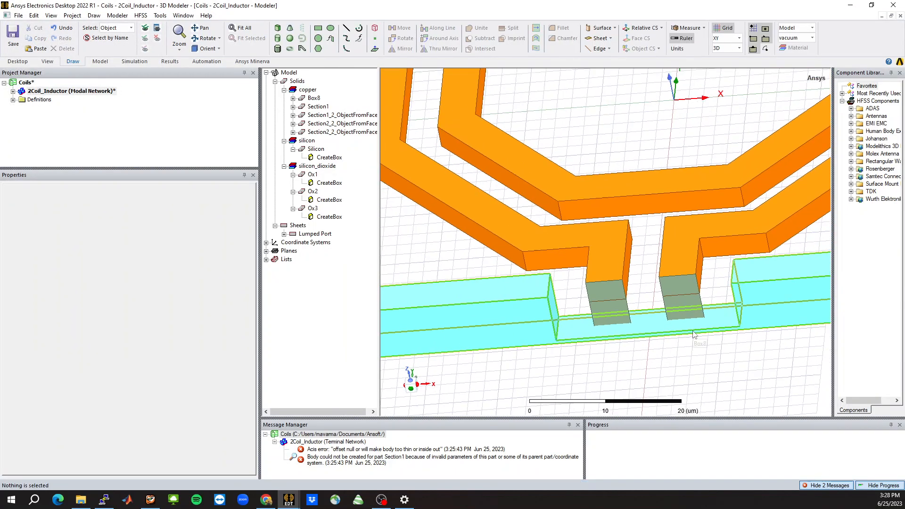
{"action": "middle_click_drag", "start_coordinate": [650, 278], "coordinate": [684, 322]}
{"action": "scroll", "coordinate": [634, 299], "scroll_direction": "up", "scroll_amount": 2}
{"action": "left_click", "coordinate": [13, 91]}
{"action": "left_click", "coordinate": [71, 91]}
{"action": "left_click_drag", "start_coordinate": [98, 169], "coordinate": [100, 340]}
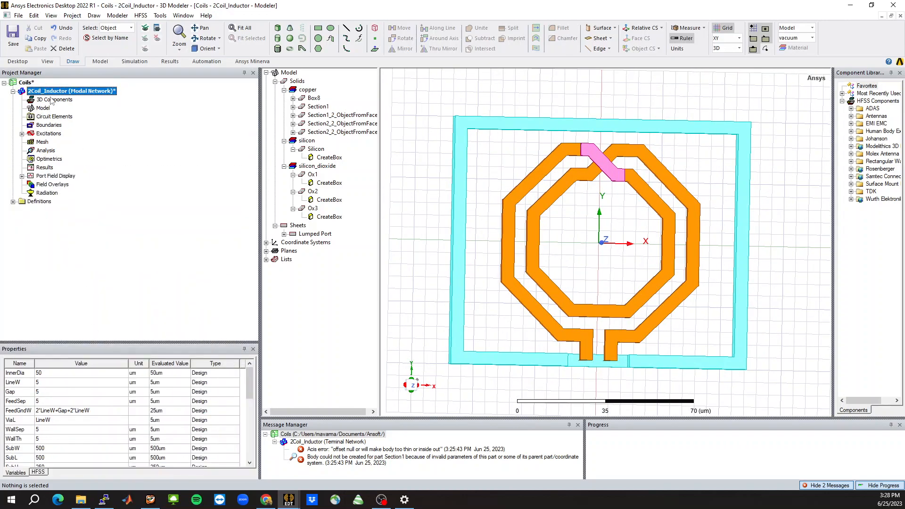
Create an open region with an operating frequency of 220 GHz and a Radiation boundary
{"action": "left_click", "coordinate": [600, 244]}
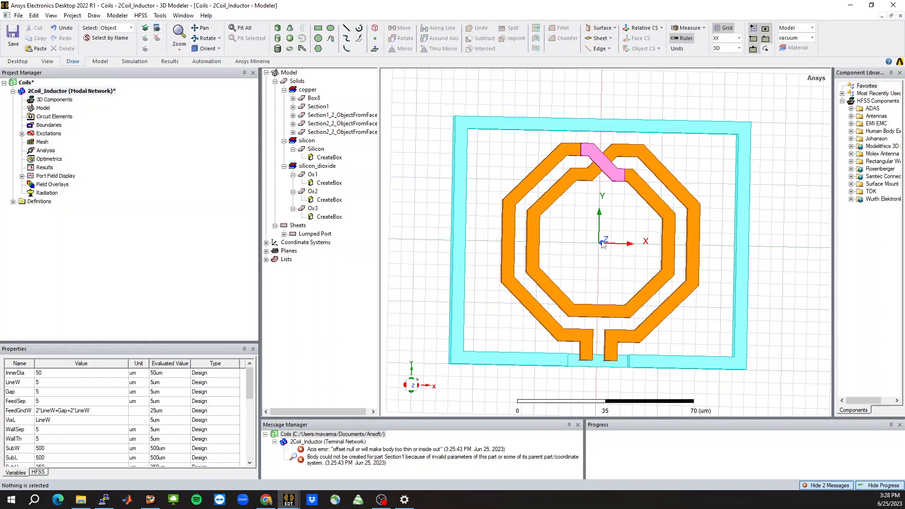
{"action": "scroll", "coordinate": [597, 242], "scroll_direction": "down", "scroll_amount": 2}
{"action": "right_click", "coordinate": [486, 159]}
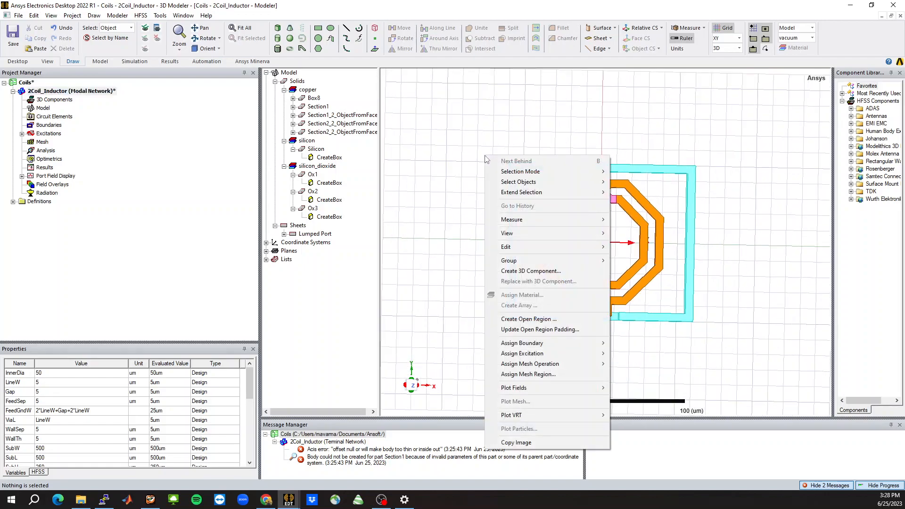
{"action": "left_click", "coordinate": [528, 319]}
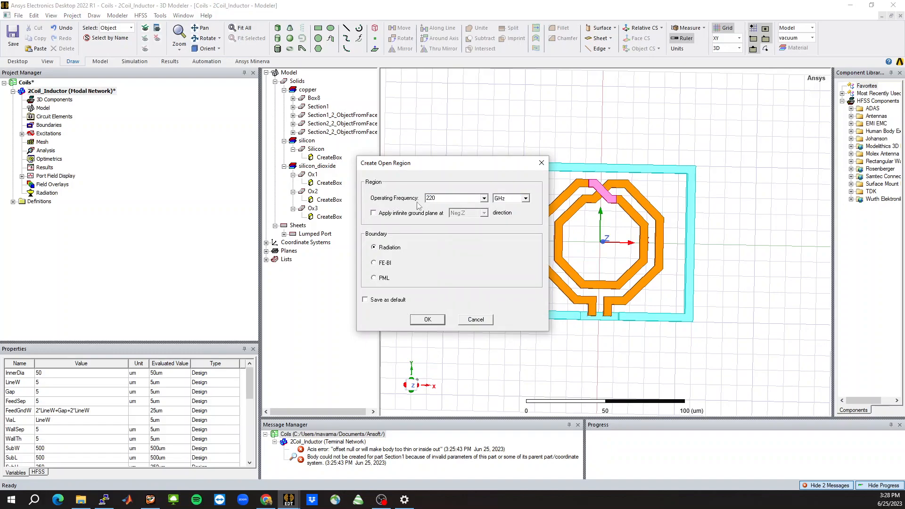
{"action": "left_click", "coordinate": [427, 320]}
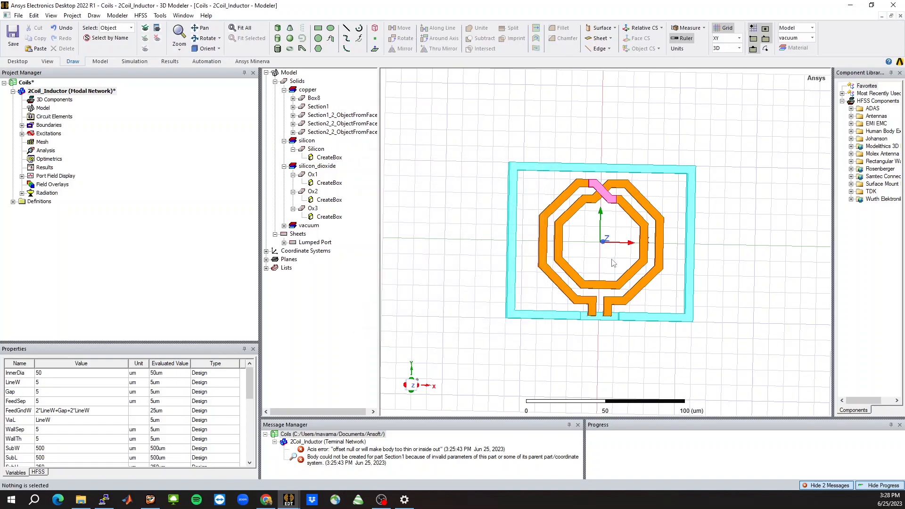
Show all hidden objects in the model, and hide the outer open region box
{"action": "left_click", "coordinate": [144, 29]}
{"action": "scroll", "coordinate": [614, 238], "scroll_direction": "down", "scroll_amount": 8}
{"action": "left_click_drag", "start_coordinate": [614, 268], "coordinate": [608, 181], "text": "alt"}
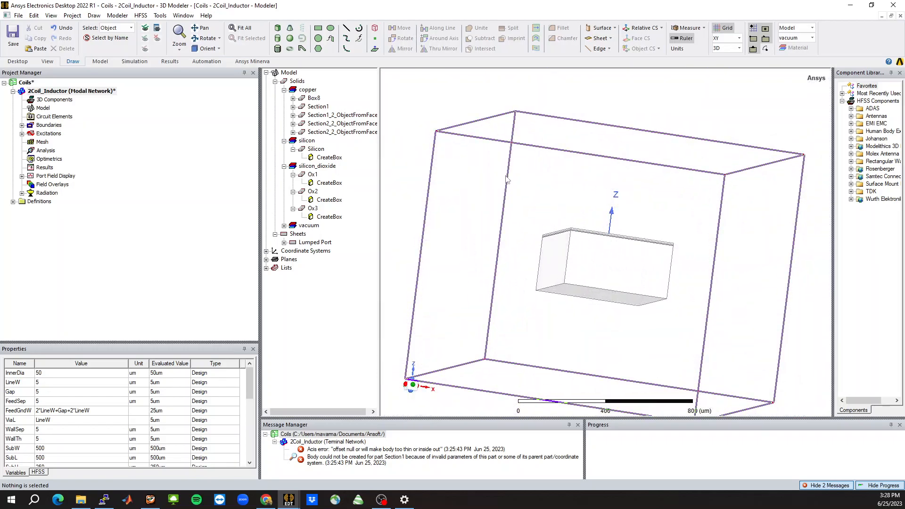
{"action": "left_click", "coordinate": [506, 177]}
{"action": "left_click", "coordinate": [159, 39]}
Isolate the copper inductor, ground wall and port sheets by hiding the substrate, oxide layers and radiation box
{"action": "left_click_drag", "start_coordinate": [617, 276], "coordinate": [633, 351], "text": "alt"}
{"action": "left_click_drag", "start_coordinate": [586, 177], "coordinate": [676, 262]}
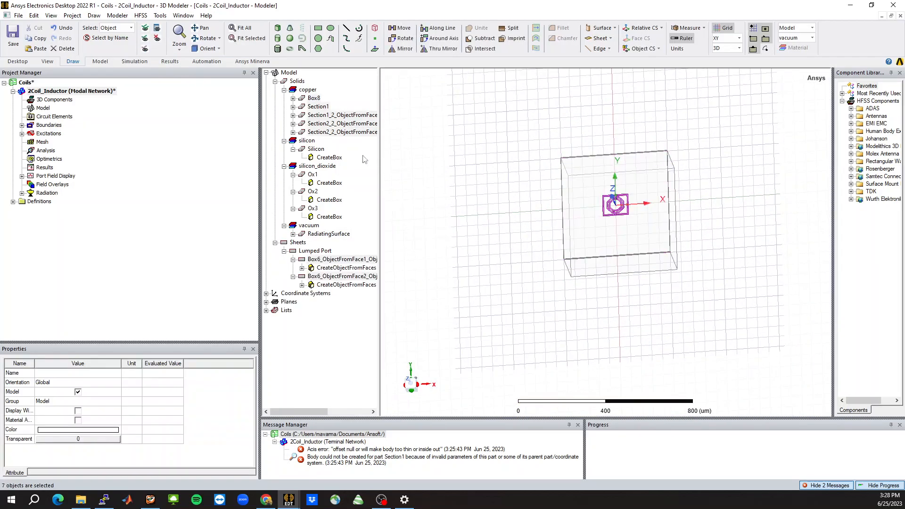
{"action": "left_click", "coordinate": [148, 51]}
{"action": "scroll", "coordinate": [613, 194], "scroll_direction": "up", "scroll_amount": 9}
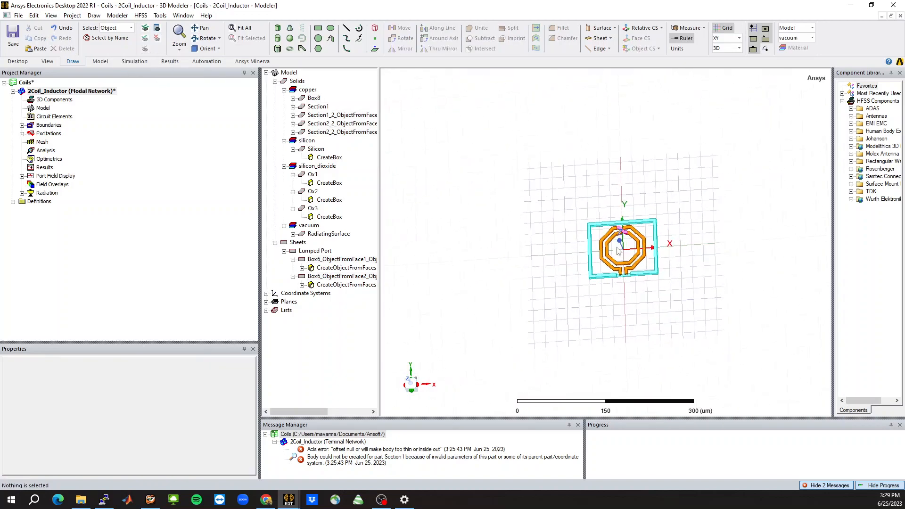
{"action": "scroll", "coordinate": [620, 259], "scroll_direction": "up", "scroll_amount": 4}
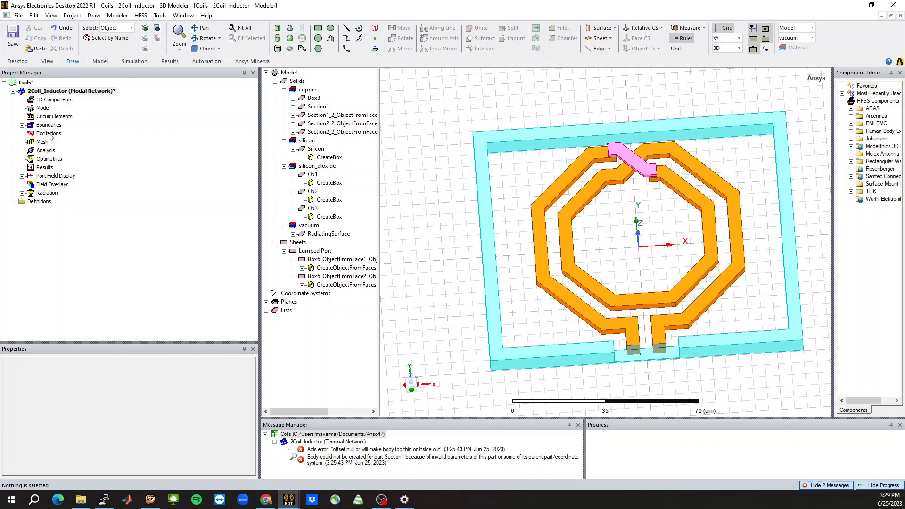
{"action": "mouse_move", "coordinate": [594, 259]}
{"action": "middle_mouse_down"}
{"action": "mouse_move", "coordinate": [604, 234]}
{"action": "mouse_move", "coordinate": [598, 242]}
{"action": "middle_mouse_up"}
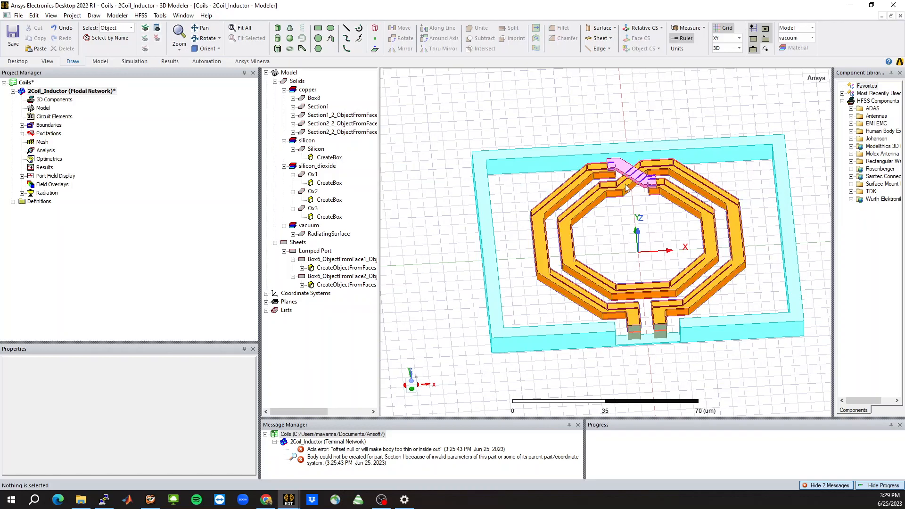
{"action": "middle_click_drag", "start_coordinate": [626, 188], "coordinate": [640, 297]}
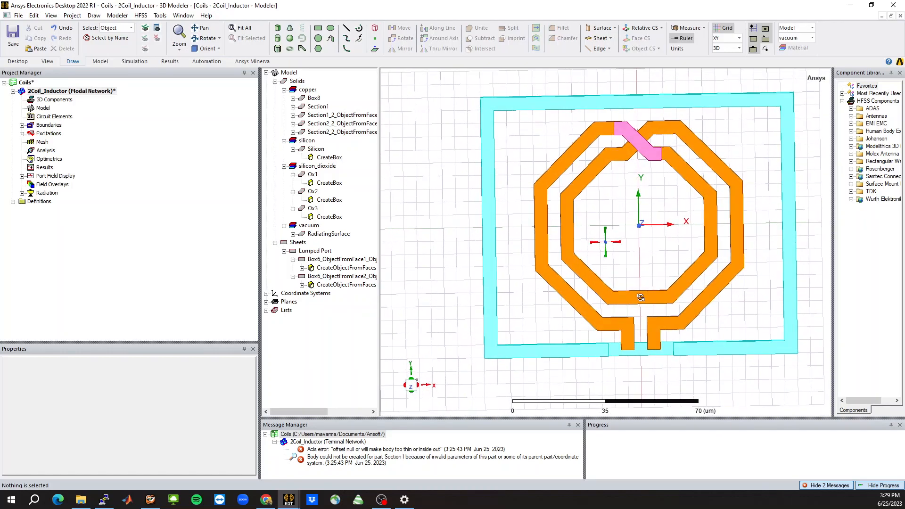
Add an advanced driven solution setup at a single frequency of 220 GHz with 20 maximum passes and a Maximum Delta S of 0.01
{"action": "right_click", "coordinate": [41, 152]}
{"action": "mouse_move", "coordinate": [118, 169]}
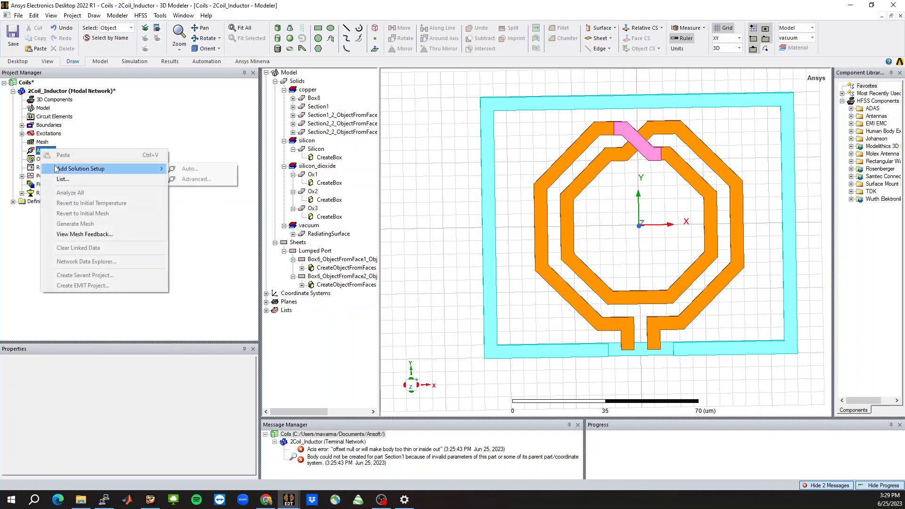
{"action": "left_click", "coordinate": [196, 180]}
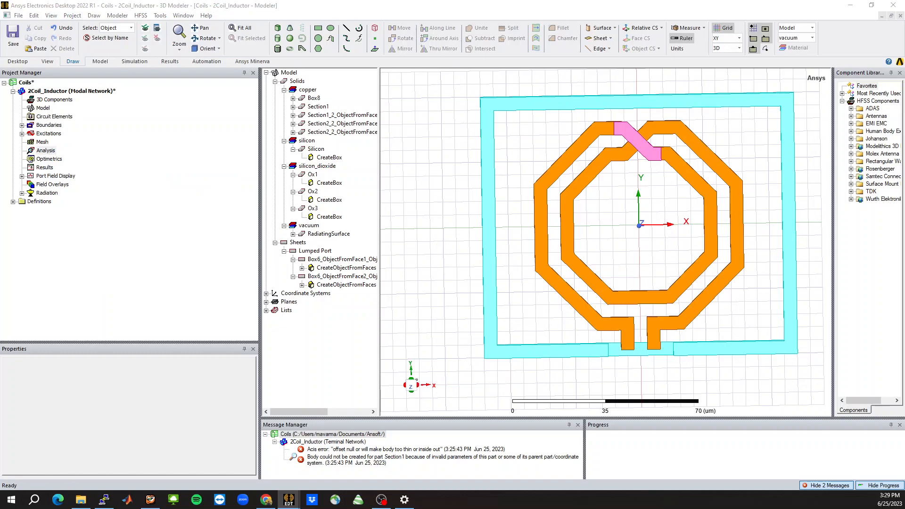
{"action": "left_click", "coordinate": [309, 187]}
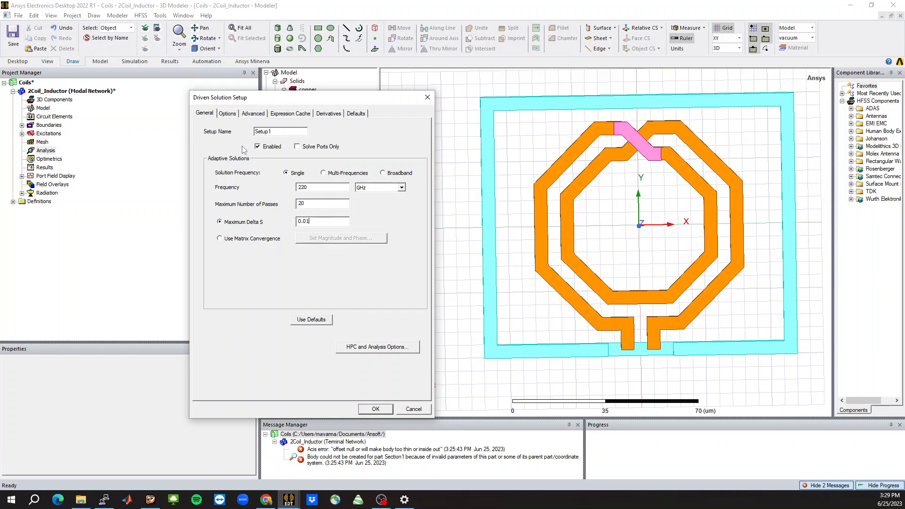
{"action": "left_click", "coordinate": [227, 114]}
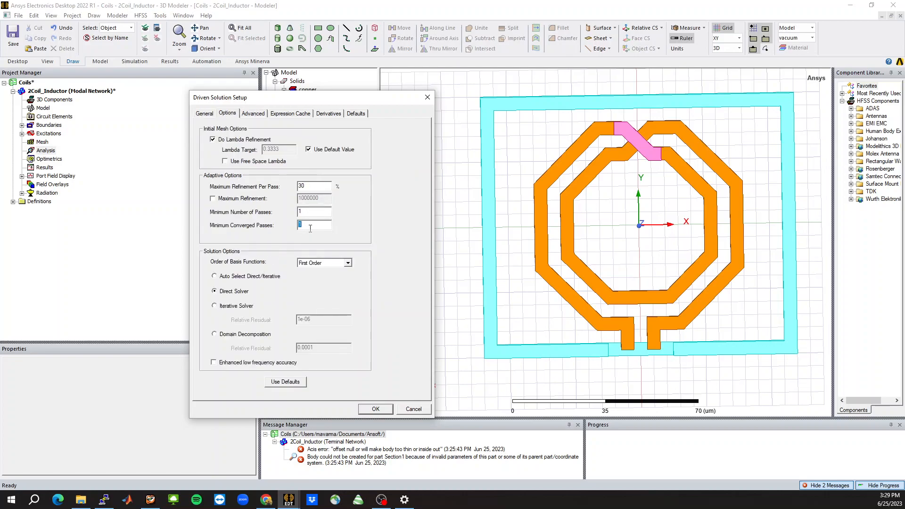
{"action": "left_click", "coordinate": [376, 409]}
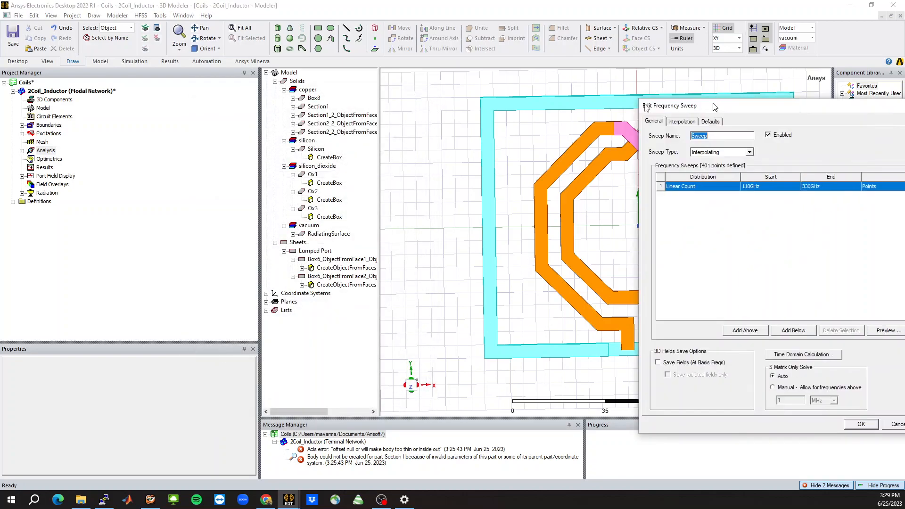
Define the setup's interpolating frequency sweep as a linear count from 0 GHz to 350 GHz with 401 points
{"action": "double_click", "coordinate": [449, 190]}
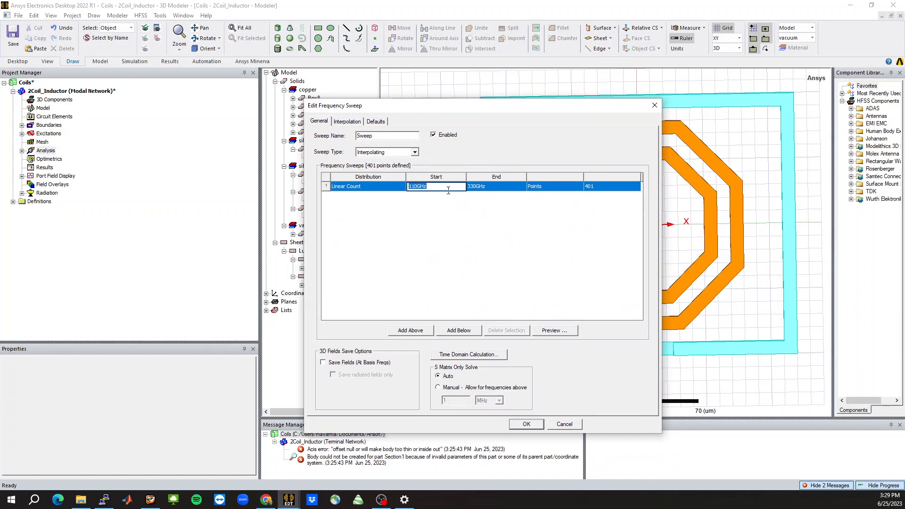
{"action": "type", "text": "0"}
{"action": "key", "text": "Tab"}
{"action": "type", "text": "3"}
{"action": "key", "text": "Tab"}
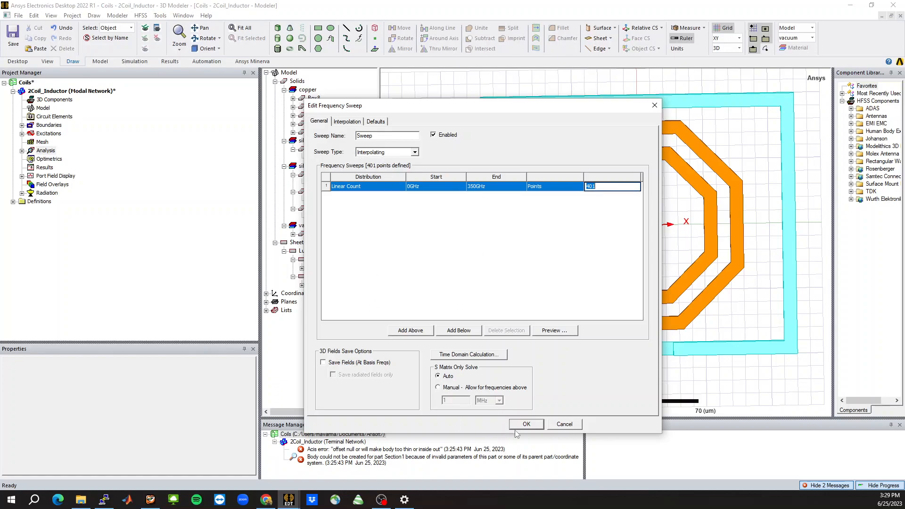
{"action": "left_click", "coordinate": [530, 426]}
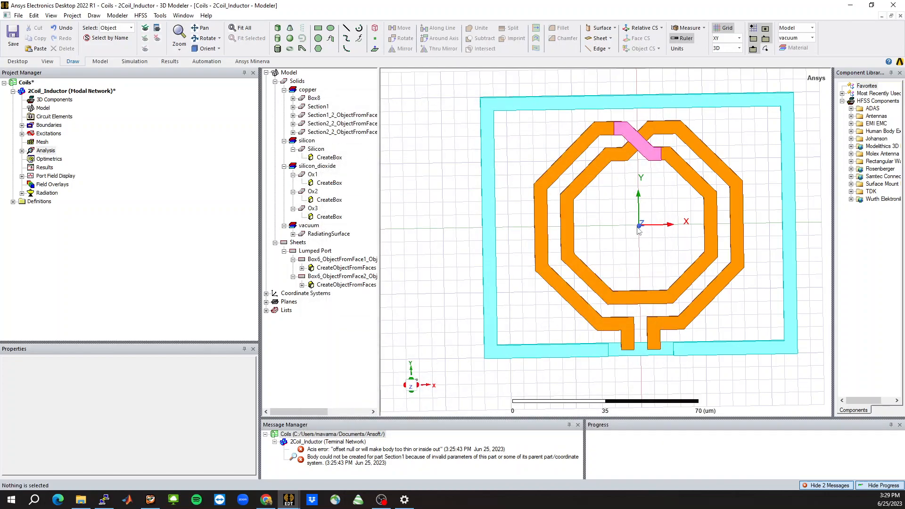
Run the validation check on the inductor design and enlarge the message area to read its messages
{"action": "middle_click_drag", "start_coordinate": [643, 231], "coordinate": [597, 204]}
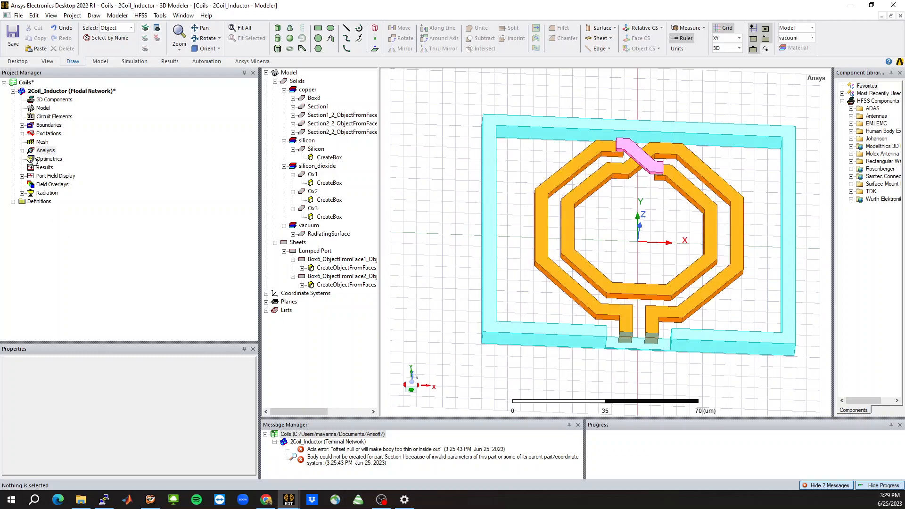
{"action": "left_click", "coordinate": [135, 62]}
{"action": "left_click", "coordinate": [217, 37]}
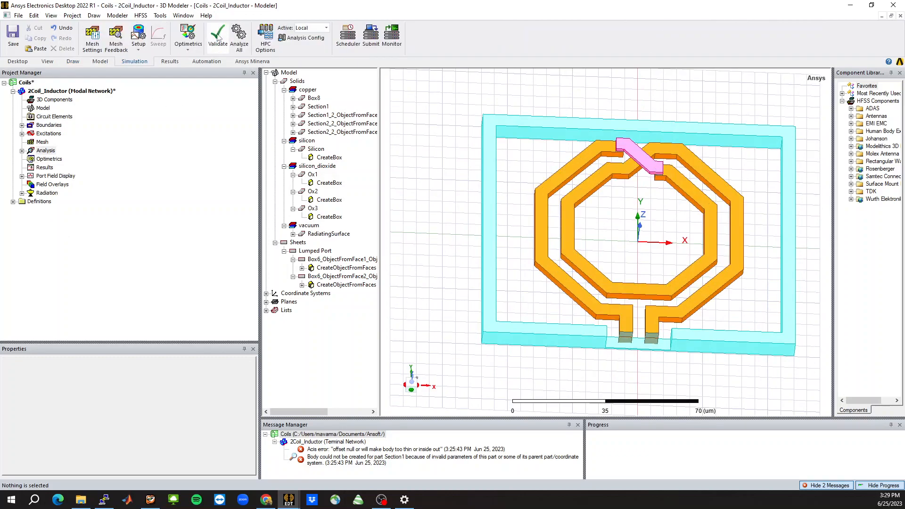
{"action": "left_click", "coordinate": [440, 290]}
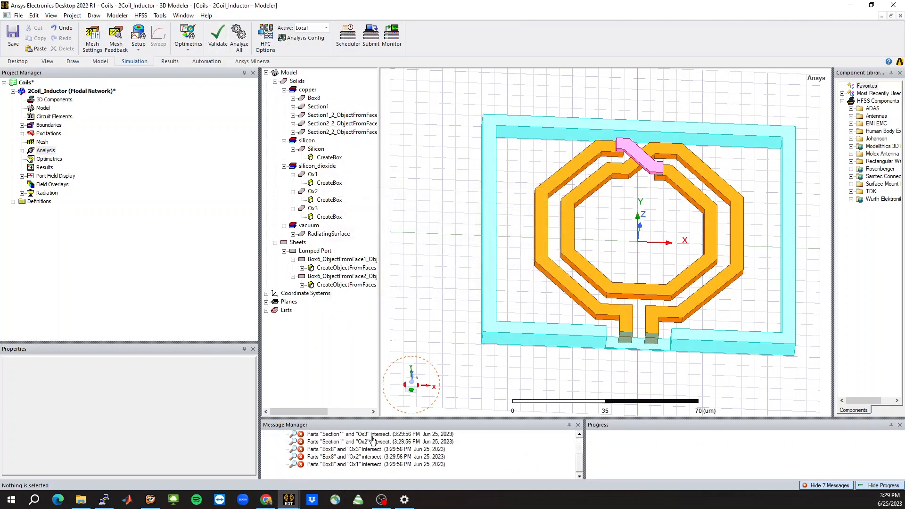
{"action": "mouse_move", "coordinate": [376, 419]}
{"action": "left_mouse_down"}
{"action": "mouse_move", "coordinate": [376, 324]}
{"action": "mouse_move", "coordinate": [376, 409]}
{"action": "left_mouse_up"}
Enable material override in the design settings of 2Coil_Inductor
{"action": "right_click", "coordinate": [72, 92]}
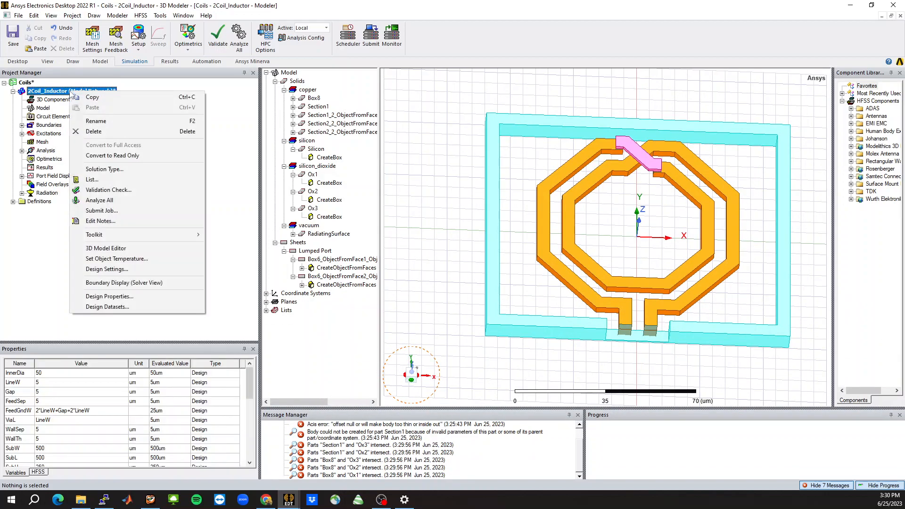
{"action": "left_click", "coordinate": [104, 269]}
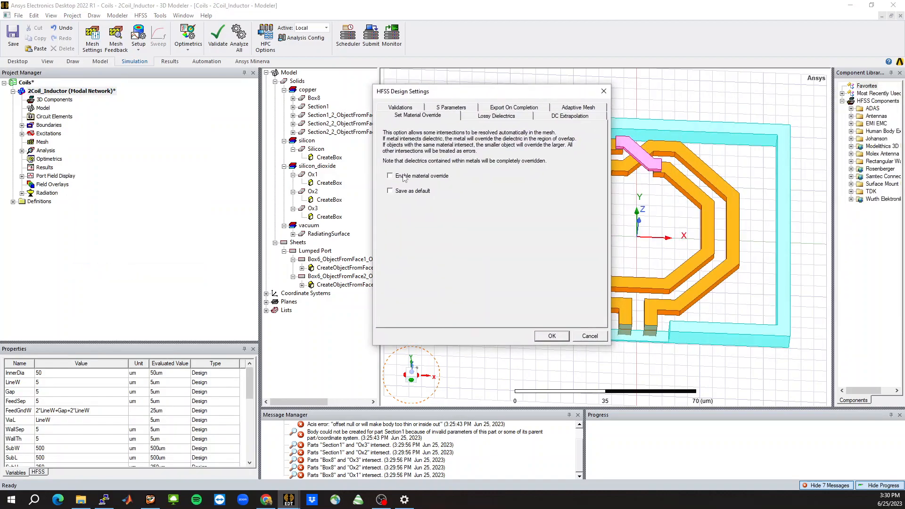
{"action": "left_click", "coordinate": [507, 110]}
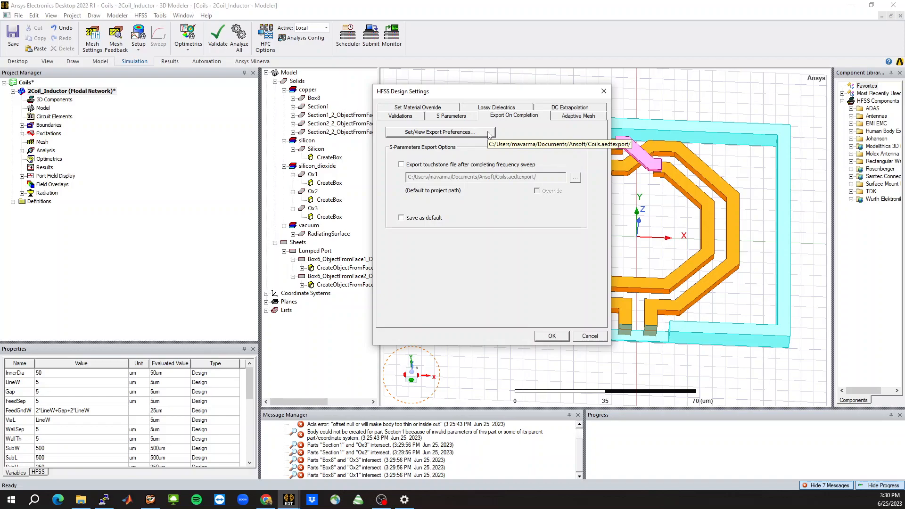
{"action": "left_click", "coordinate": [425, 166]}
{"action": "left_click", "coordinate": [537, 192]}
{"action": "left_click", "coordinate": [575, 177]}
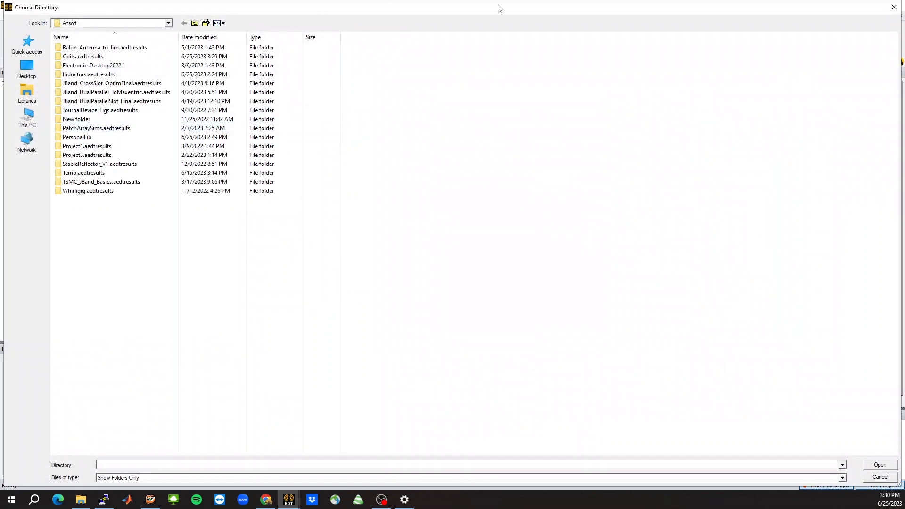
{"action": "left_click", "coordinate": [892, 8]}
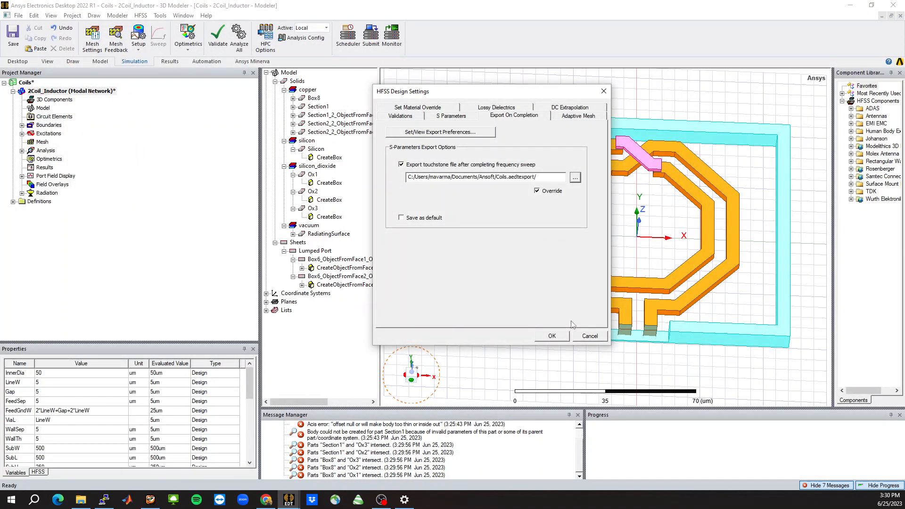
{"action": "left_click", "coordinate": [401, 165]}
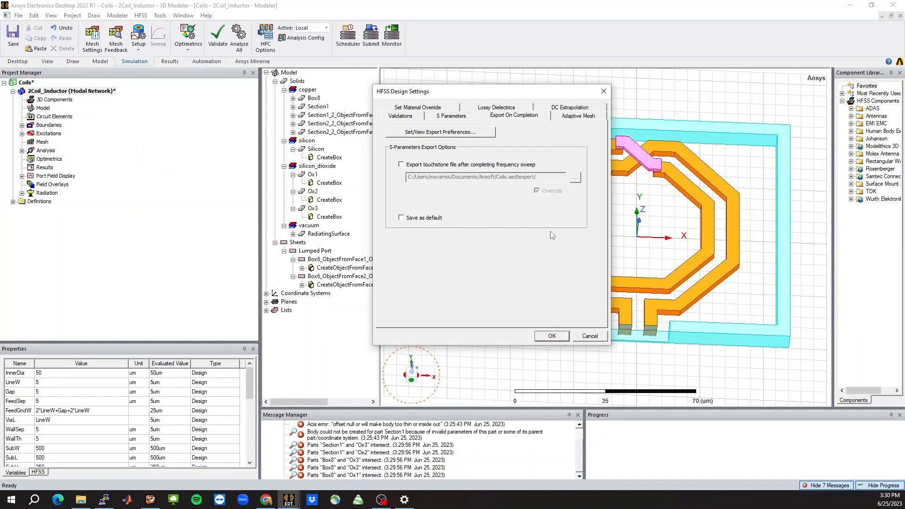
Apply the design settings and run the validation check on the design again
{"action": "left_click", "coordinate": [552, 336]}
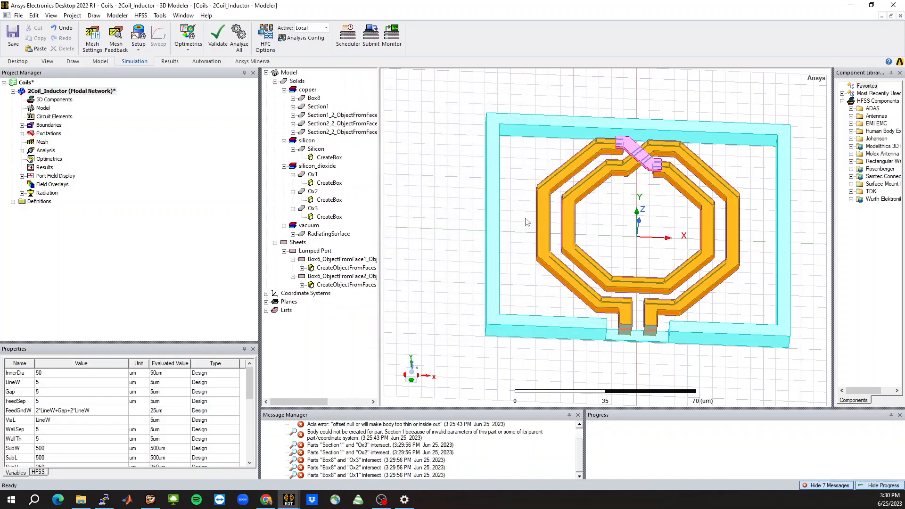
{"action": "left_click", "coordinate": [210, 39]}
{"action": "left_click", "coordinate": [427, 290]}
Clear the project's messages and start the simulation with Analyze All
{"action": "right_click", "coordinate": [366, 425]}
{"action": "left_click", "coordinate": [396, 431]}
{"action": "left_click", "coordinate": [239, 38]}
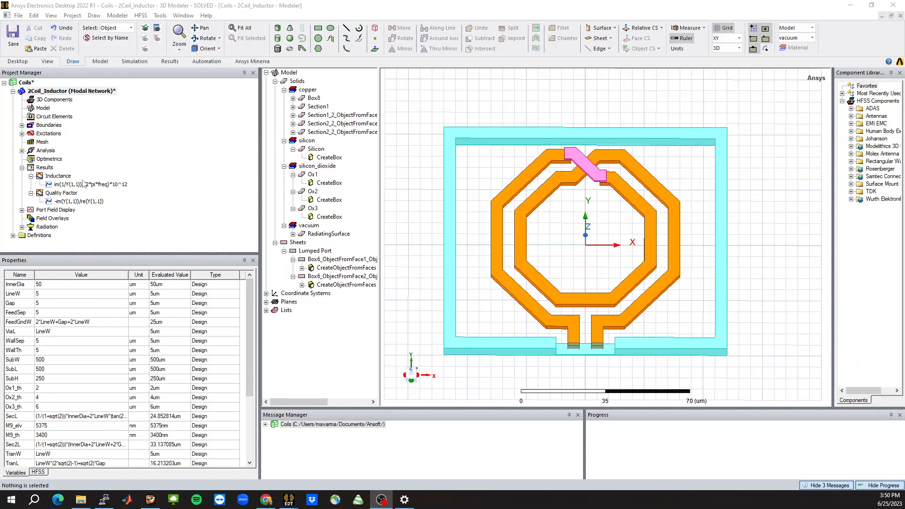
{"action": "right_click", "coordinate": [45, 169]}
{"action": "left_click", "coordinate": [42, 170]}
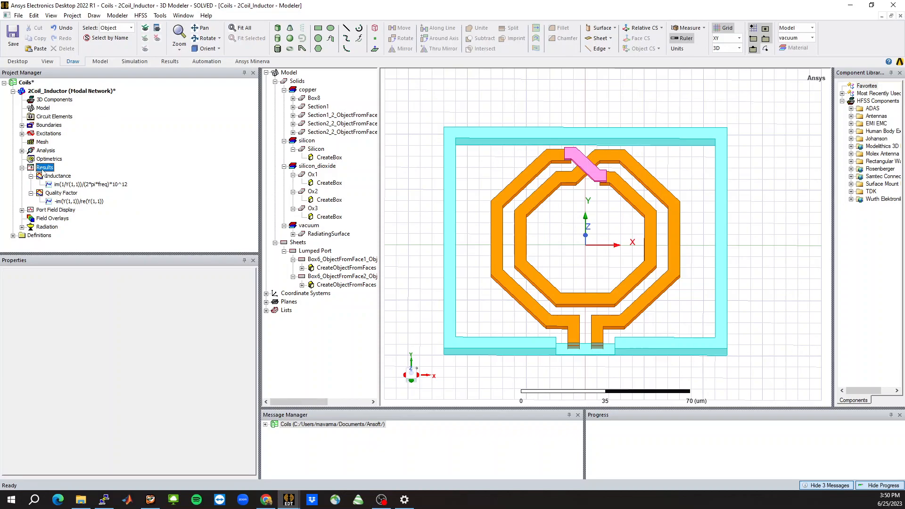
{"action": "right_click", "coordinate": [42, 170]}
{"action": "left_click", "coordinate": [409, 165]}
Expand the Coils project and 2Coil_Inductor entries in the message list to read the simulation messages
{"action": "left_click", "coordinate": [265, 428]}
{"action": "left_click", "coordinate": [265, 425]}
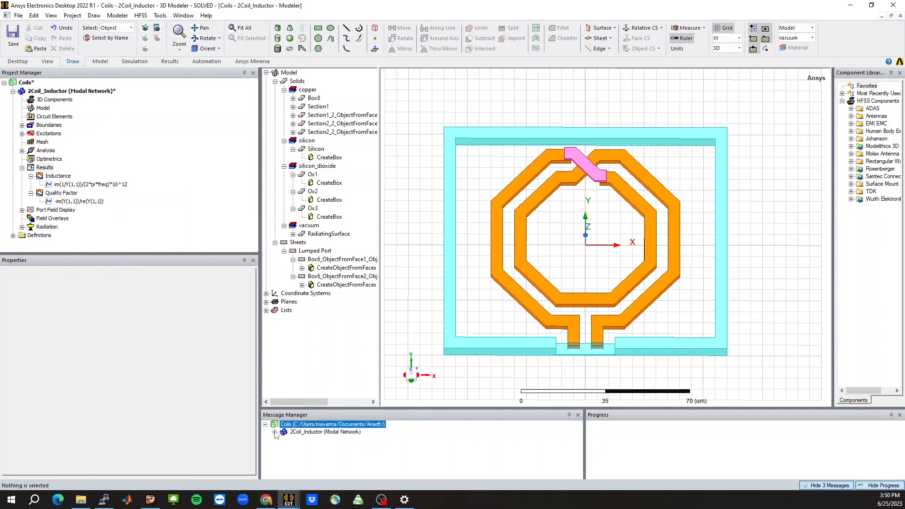
{"action": "left_click", "coordinate": [274, 433]}
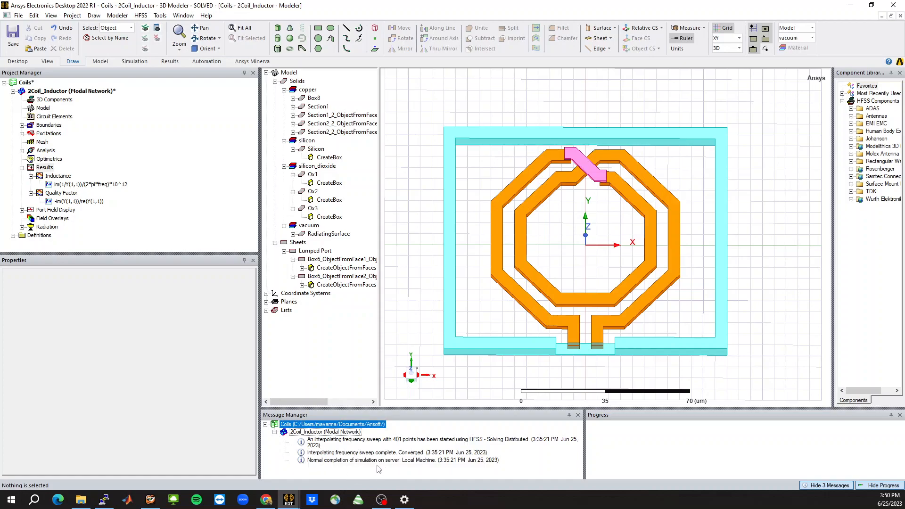
Create a modal solution data rectangular plot of im(1/Y(1,1))/(2*pi*freq)*10^12 against Freq for Setup1 : Sweep
{"action": "right_click", "coordinate": [50, 168]}
{"action": "mouse_move", "coordinate": [59, 185]}
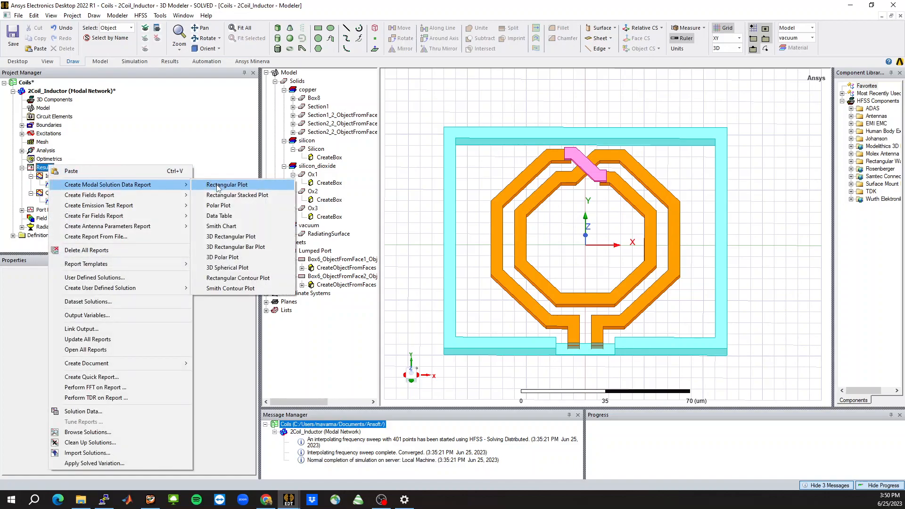
{"action": "left_click", "coordinate": [218, 185]}
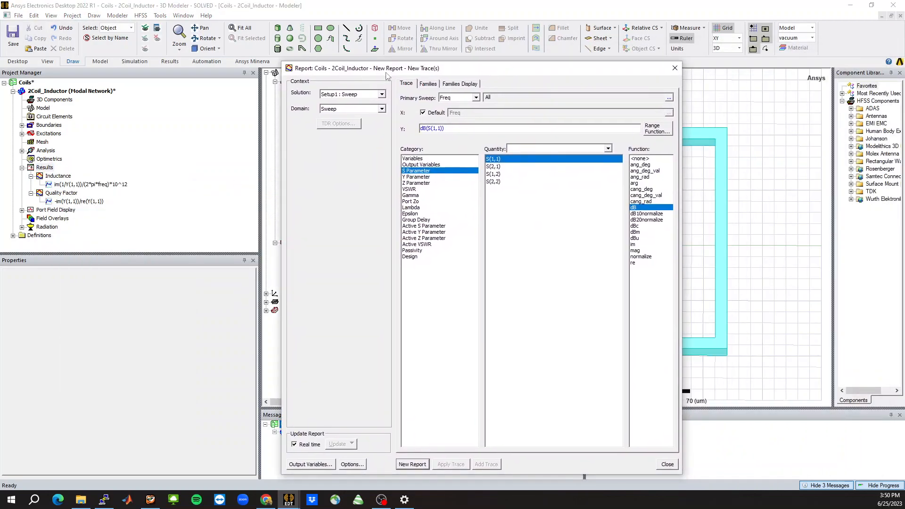
{"action": "left_click_drag", "start_coordinate": [387, 75], "coordinate": [389, 39]}
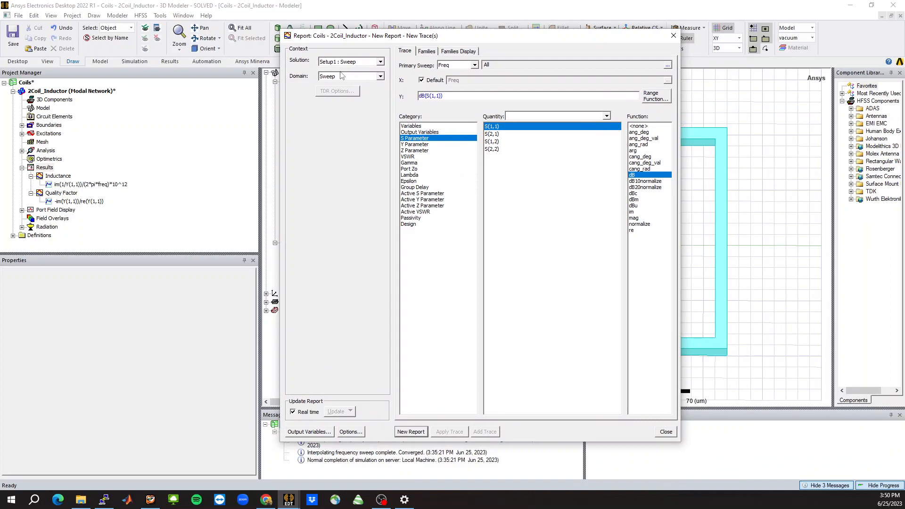
{"action": "left_click", "coordinate": [410, 145]}
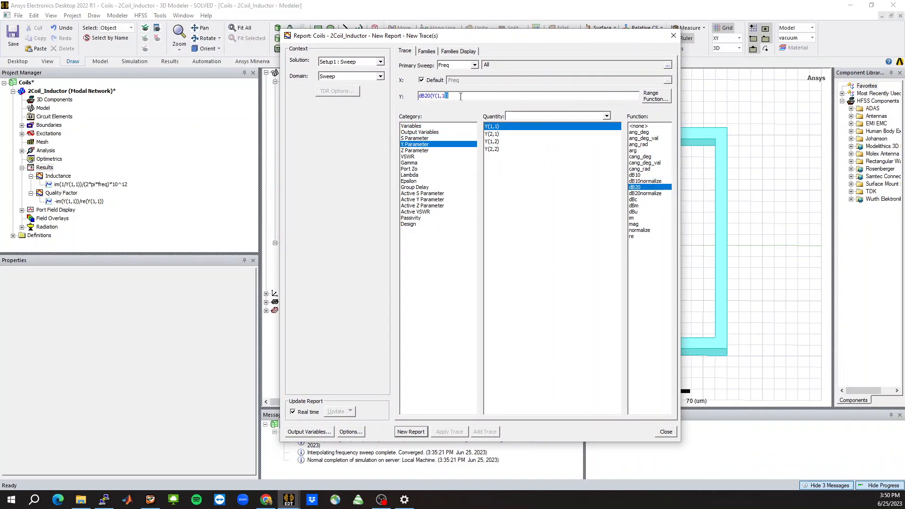
{"action": "left_click_drag", "start_coordinate": [461, 96], "coordinate": [379, 96]}
{"action": "type", "text": "im"}
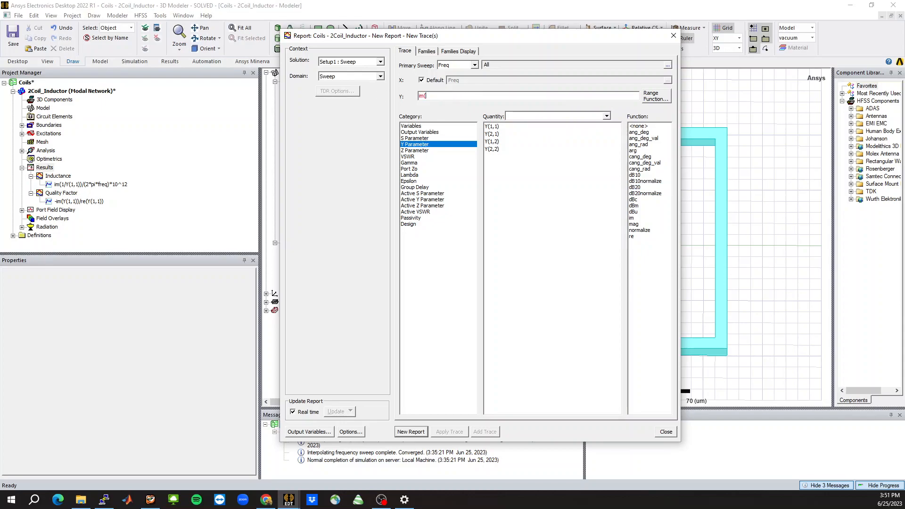
{"action": "type", "text": "(1/Y(1,1))/(2*pi*"}
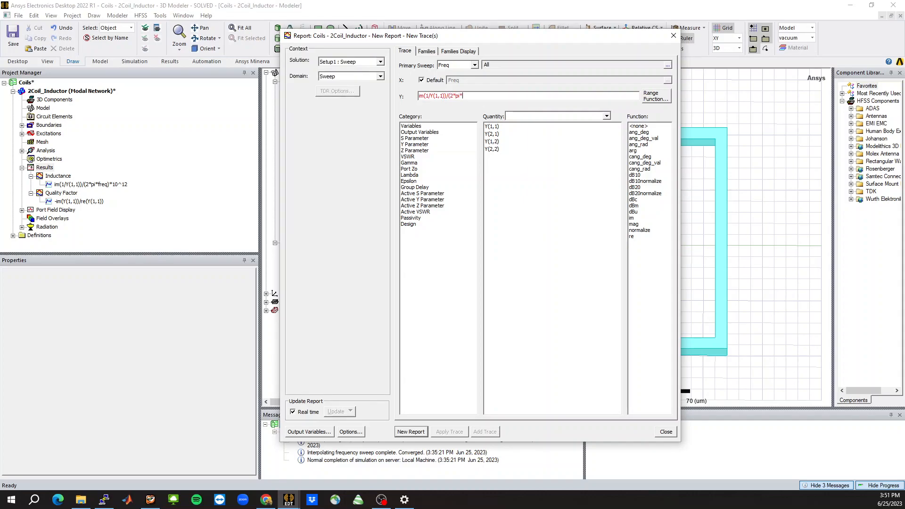
{"action": "type", "text": "freq)*10^12"}
{"action": "left_click", "coordinate": [415, 432]}
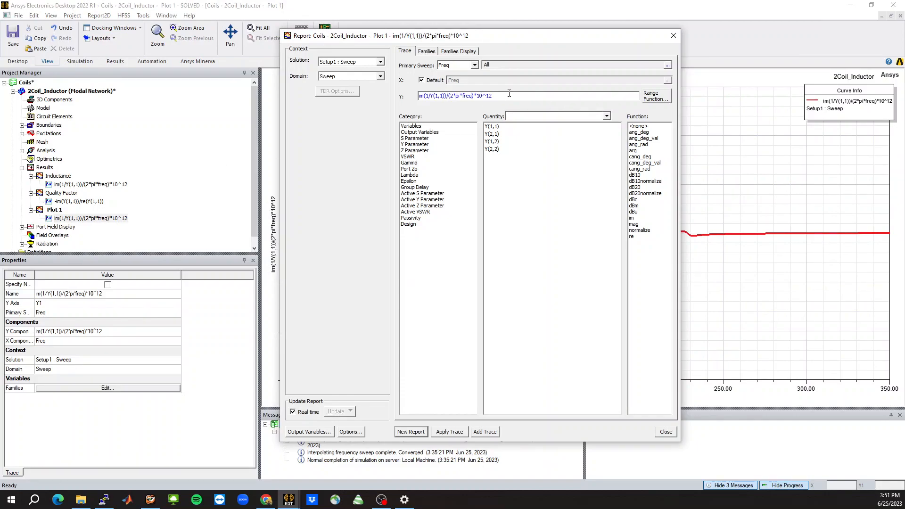
Create a rectangular plot of -im(Y(1,1))/re(Y(1,1)) against Freq for Setup1 : Sweep and close the report settings
{"action": "left_click_drag", "start_coordinate": [509, 94], "coordinate": [399, 101]}
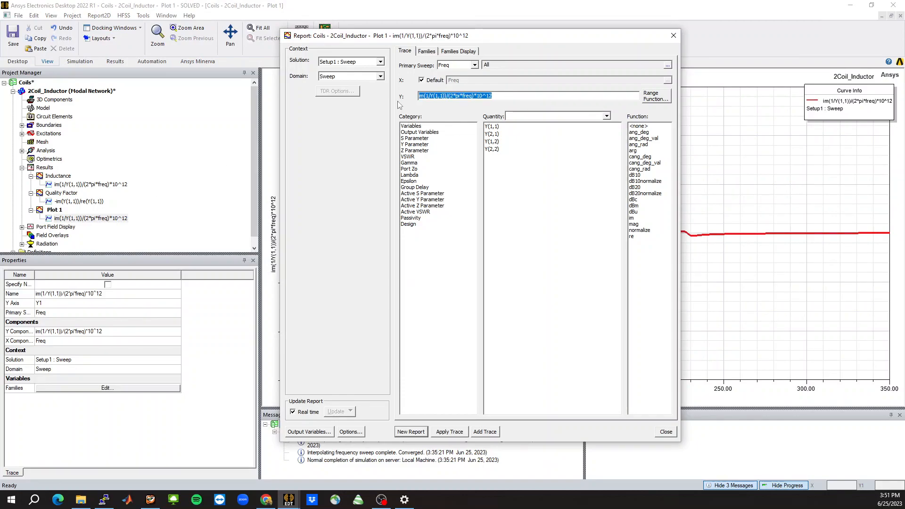
{"action": "type", "text": "-im"}
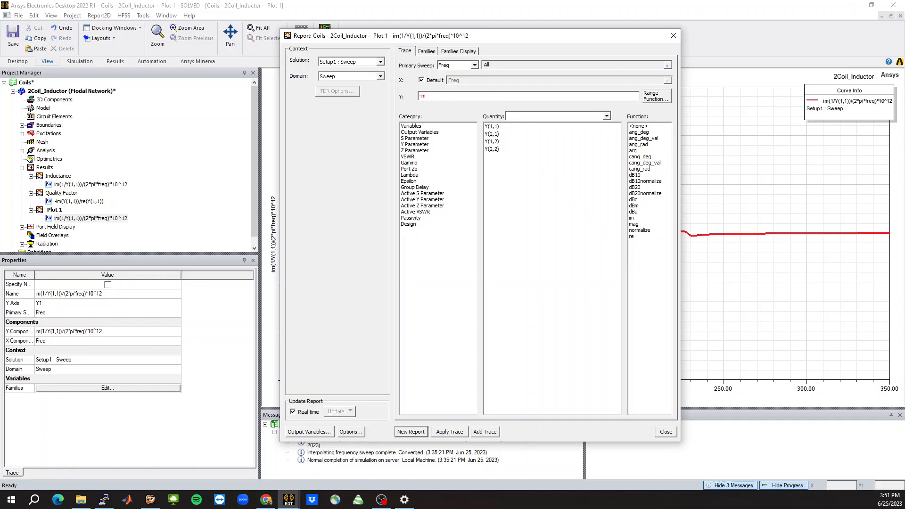
{"action": "type", "text": "(Y(1,1))"}
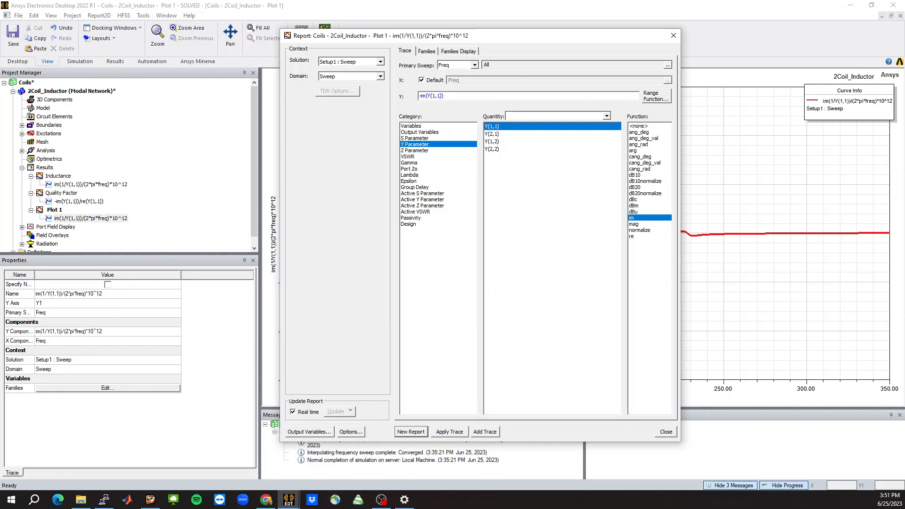
{"action": "type", "text": "/re"}
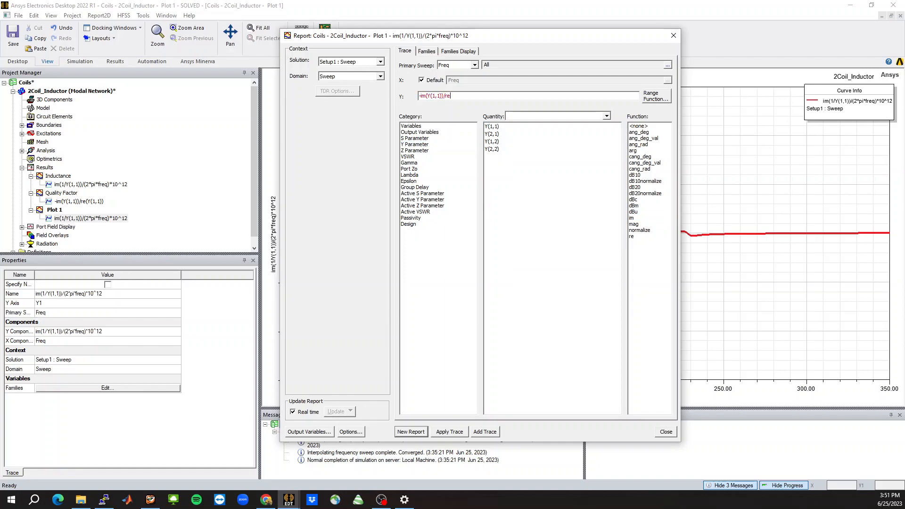
{"action": "type", "text": "(Y(1,1)"}
{"action": "left_click", "coordinate": [411, 432]}
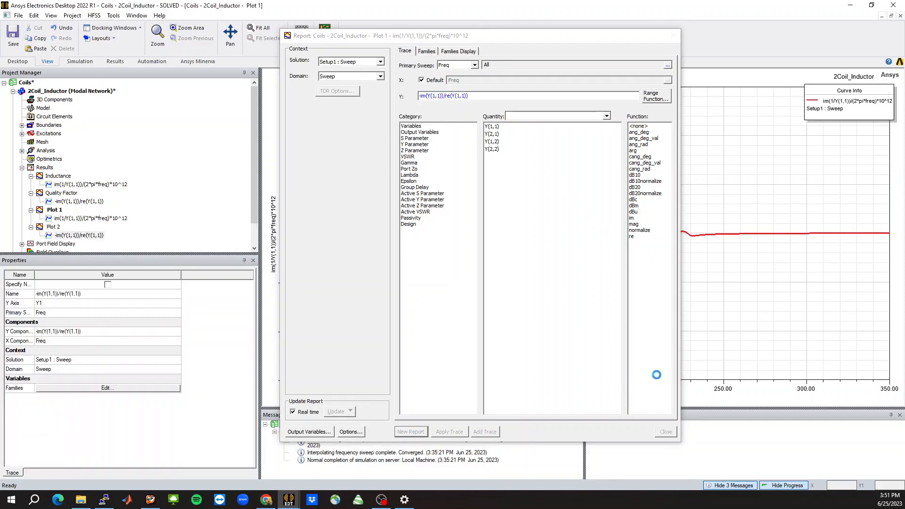
{"action": "left_click", "coordinate": [665, 432]}
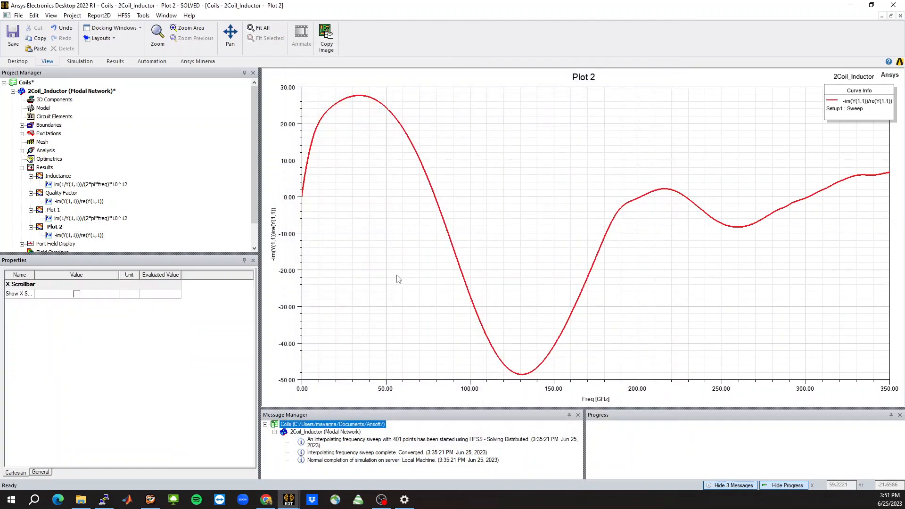
Delete the old Inductance and Quality Factor plots from the 2Coil_Inductor results
{"action": "right_click", "coordinate": [66, 180]}
{"action": "left_click", "coordinate": [80, 228]}
{"action": "right_click", "coordinate": [59, 177]}
{"action": "left_click", "coordinate": [80, 227]}
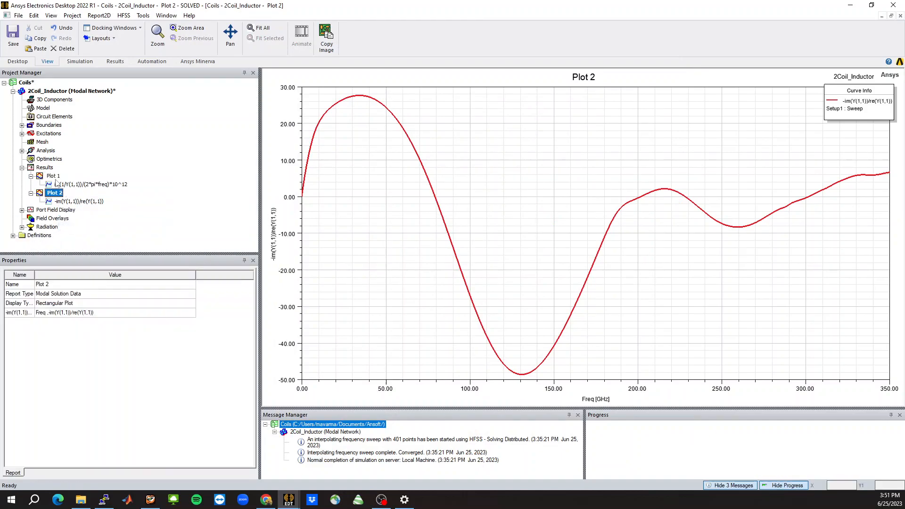
Open Plot 1 and rename it as Inductance
{"action": "double_click", "coordinate": [53, 176]}
{"action": "right_click", "coordinate": [55, 178]}
{"action": "left_click", "coordinate": [77, 218]}
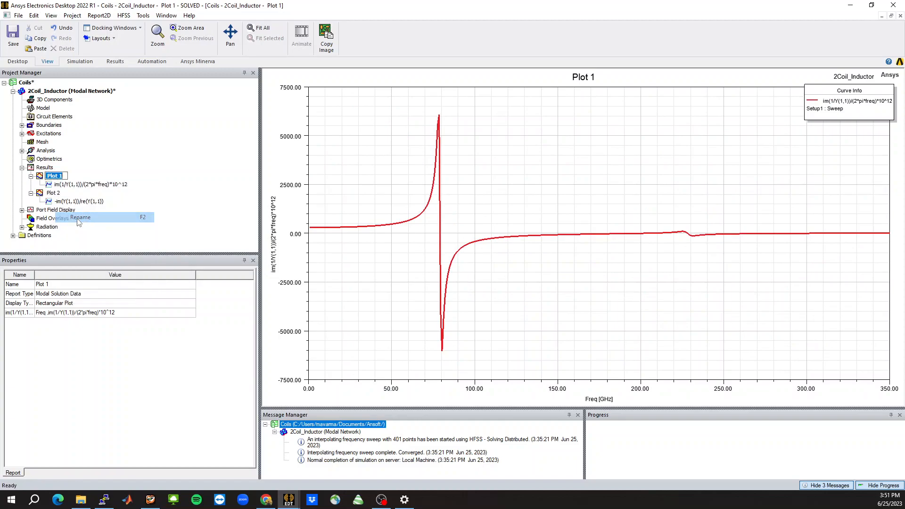
{"action": "type", "text": "Induct"}
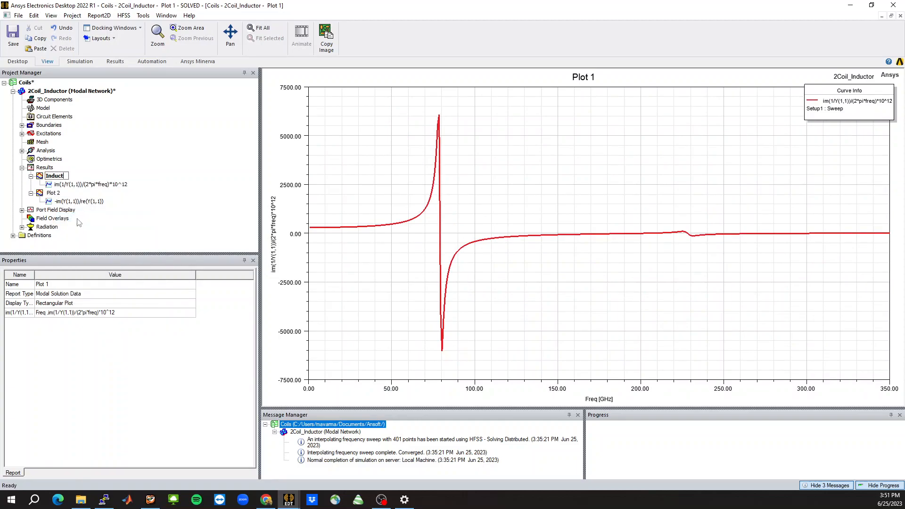
{"action": "type", "text": "ance"}
{"action": "key", "text": "Return"}
Rename Plot 2 as Quality Factor
{"action": "right_click", "coordinate": [52, 193]}
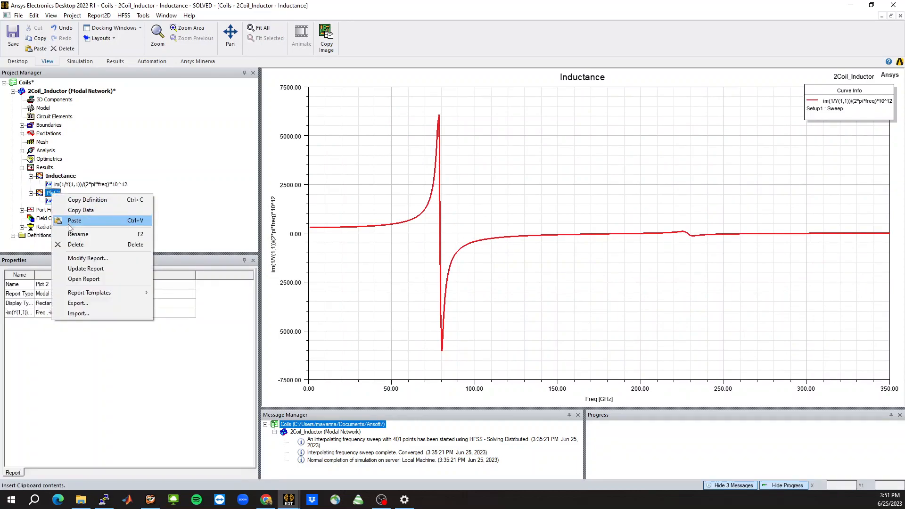
{"action": "left_click", "coordinate": [75, 234]}
{"action": "type", "text": "Qualit"}
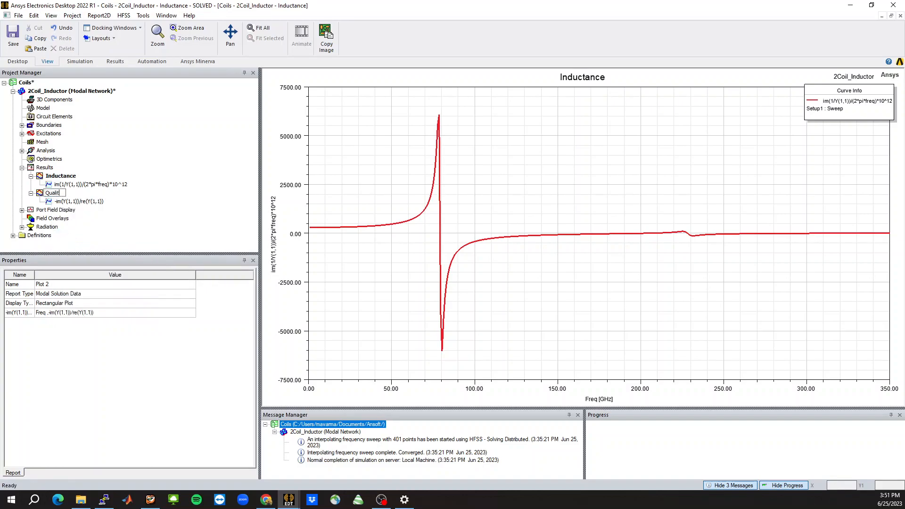
{"action": "type", "text": "y Factor"}
{"action": "key", "text": "Return"}
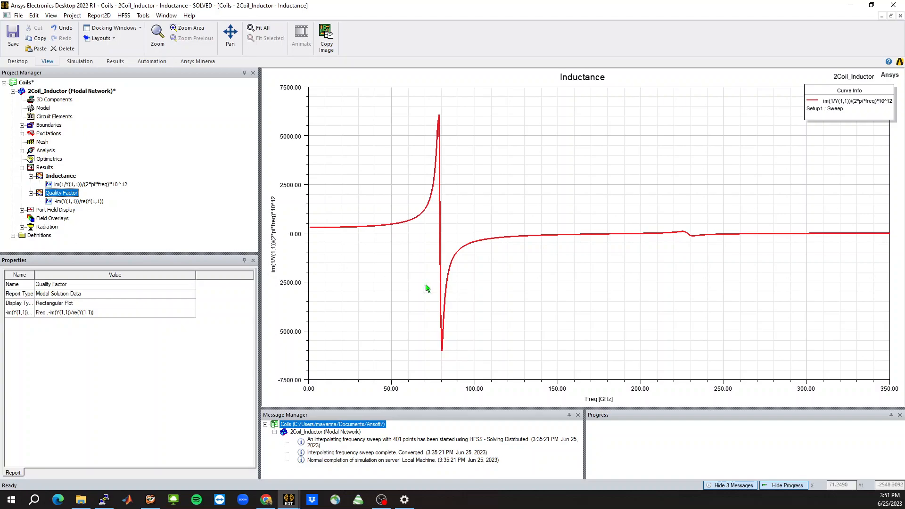
Add an X marker to the Inductance plot and move it to about 32.46 GHz
{"action": "left_click", "coordinate": [377, 281]}
{"action": "left_click", "coordinate": [69, 177]}
{"action": "left_click", "coordinate": [345, 281]}
{"action": "right_click", "coordinate": [365, 251]}
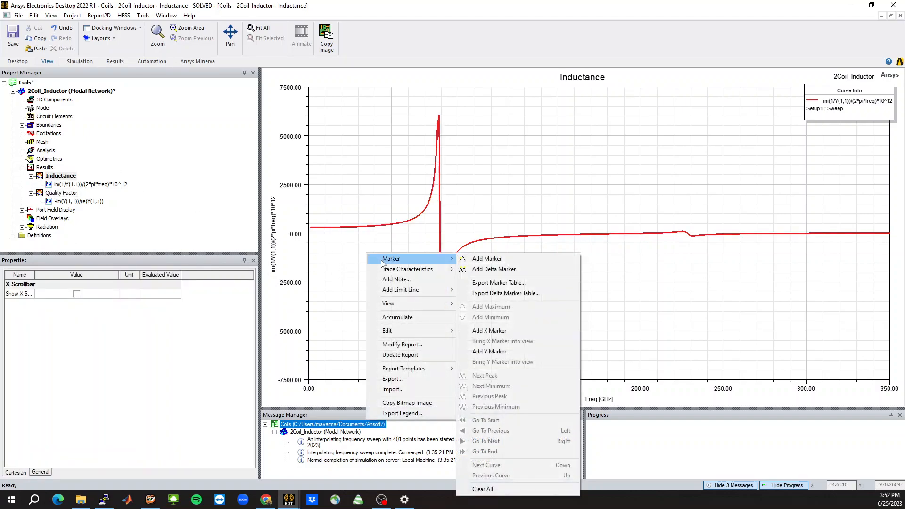
{"action": "right_click", "coordinate": [338, 232]}
{"action": "mouse_move", "coordinate": [345, 241]}
{"action": "left_click", "coordinate": [462, 310]}
{"action": "mouse_move", "coordinate": [308, 385]}
{"action": "left_mouse_down"}
{"action": "mouse_move", "coordinate": [435, 371]}
{"action": "mouse_move", "coordinate": [323, 378]}
{"action": "mouse_move", "coordinate": [392, 383]}
{"action": "mouse_move", "coordinate": [360, 386]}
{"action": "left_mouse_up"}
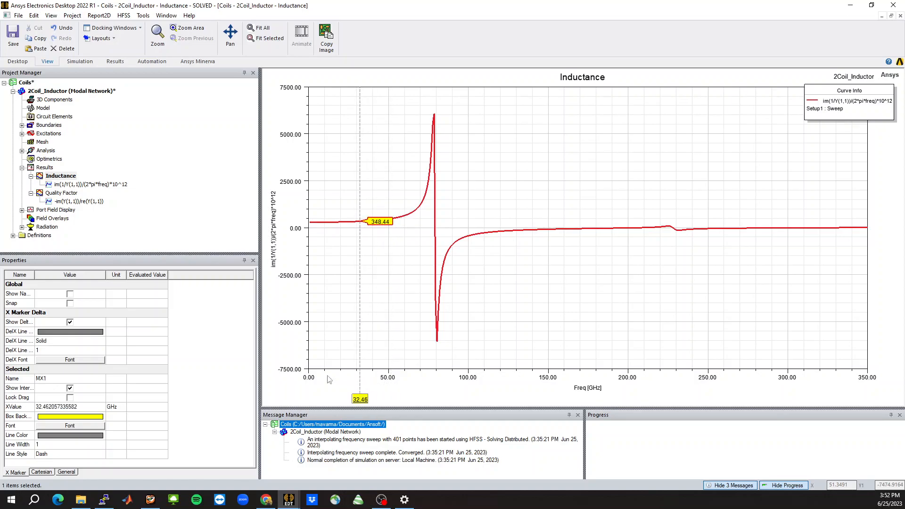
Open the Quality Factor plot, add an X marker and move it to about 32.58 GHz
{"action": "double_click", "coordinate": [60, 192]}
{"action": "right_click", "coordinate": [372, 218]}
{"action": "mouse_move", "coordinate": [399, 222]}
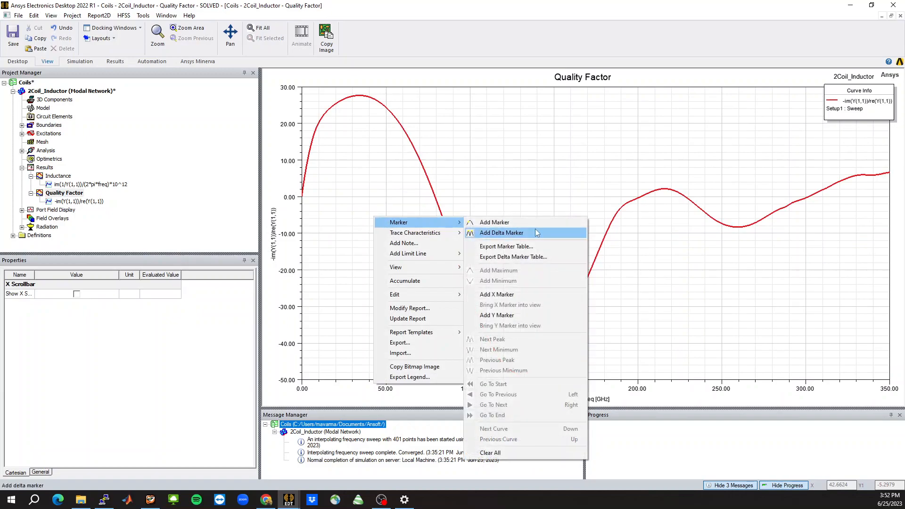
{"action": "left_click", "coordinate": [500, 294]}
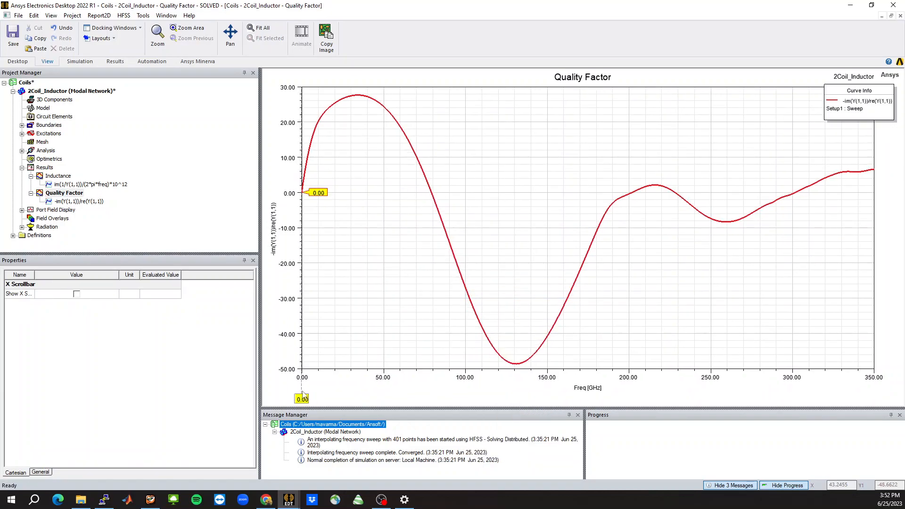
{"action": "mouse_move", "coordinate": [302, 390]}
{"action": "left_mouse_down"}
{"action": "mouse_move", "coordinate": [377, 389]}
{"action": "mouse_move", "coordinate": [355, 390]}
{"action": "left_mouse_up"}
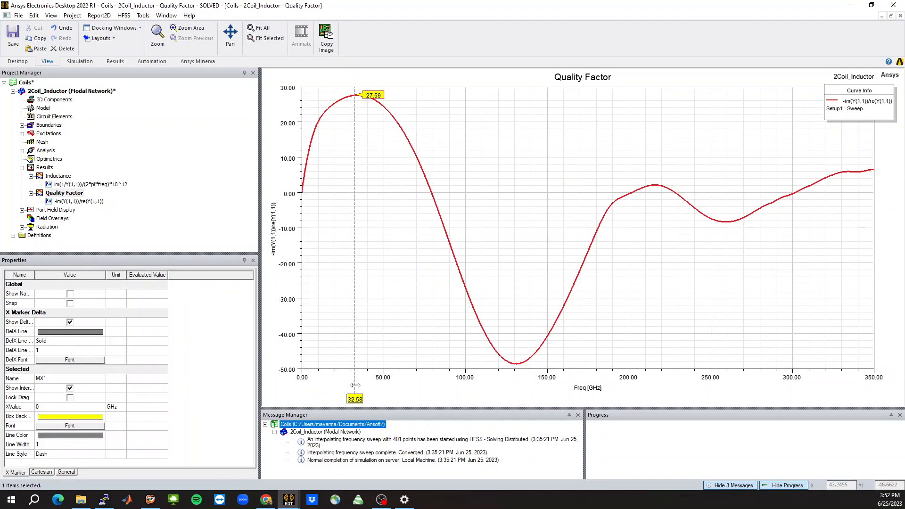
{"action": "left_click", "coordinate": [332, 331]}
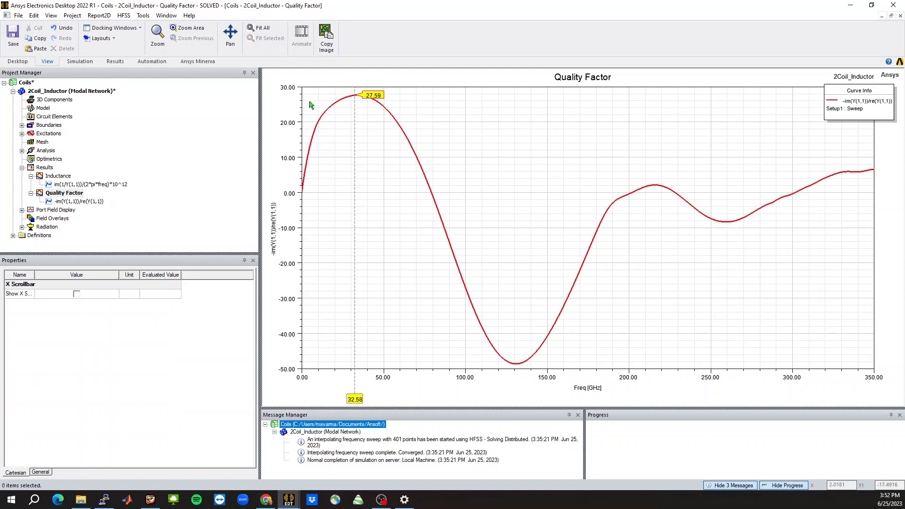
Open the 2Coil_Inductor 3D model and examine the octagonal coil and the surrounding ground wall
{"action": "double_click", "coordinate": [86, 92]}
{"action": "left_click", "coordinate": [498, 258]}
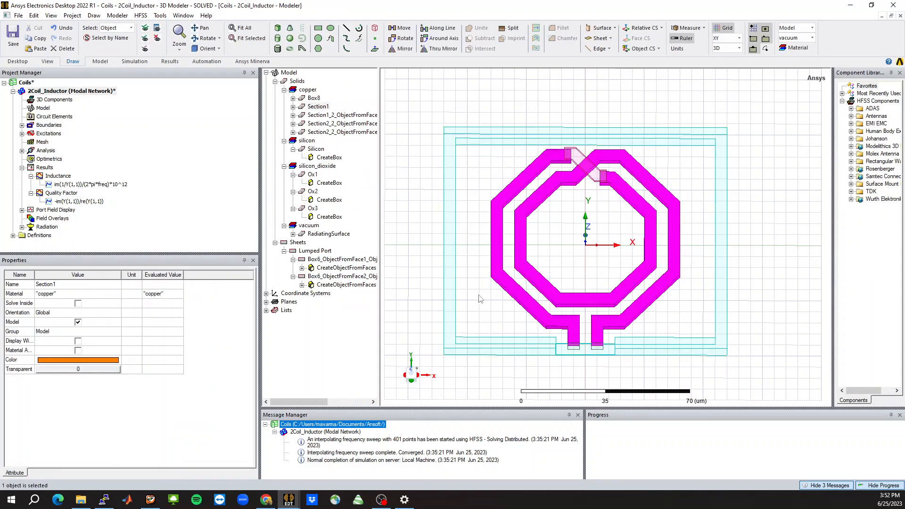
{"action": "left_click", "coordinate": [475, 258]}
{"action": "left_click", "coordinate": [496, 280]}
{"action": "left_click", "coordinate": [463, 291]}
{"action": "left_click", "coordinate": [451, 291]}
{"action": "middle_click_drag", "start_coordinate": [497, 319], "coordinate": [498, 307]}
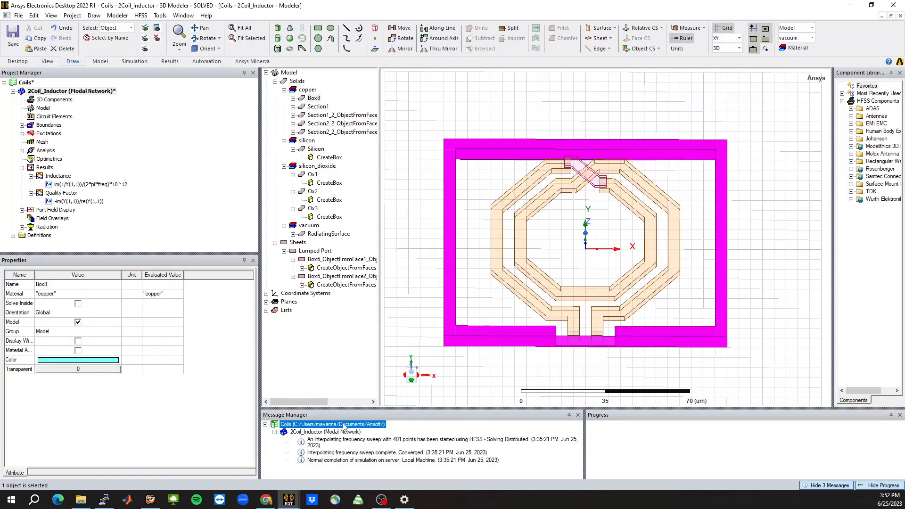
Review the Inductance and Quality Factor plots again and return to the inductor's 3D model
{"action": "double_click", "coordinate": [58, 176]}
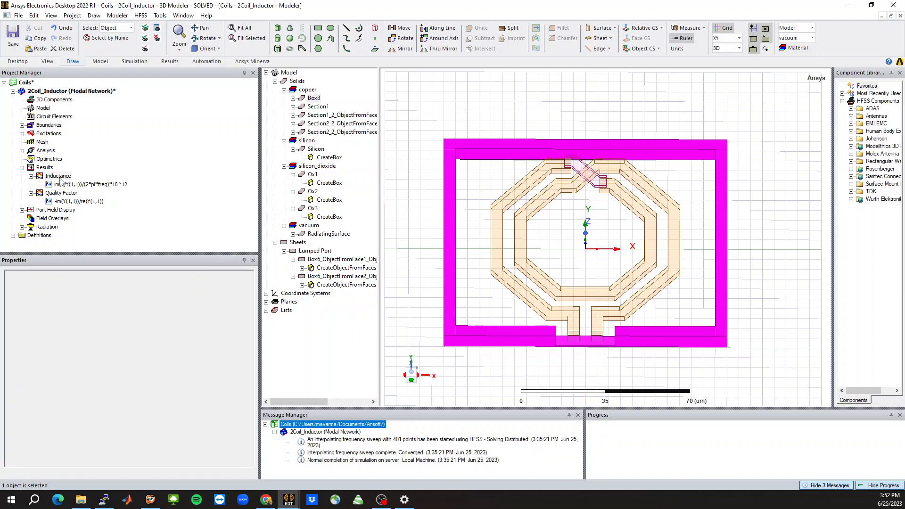
{"action": "double_click", "coordinate": [64, 193]}
{"action": "double_click", "coordinate": [78, 91]}
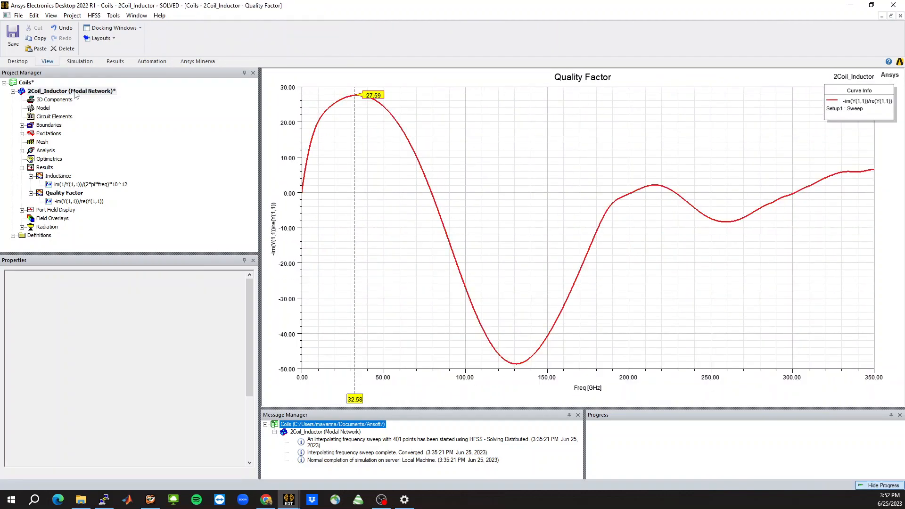
{"action": "left_click", "coordinate": [603, 245]}
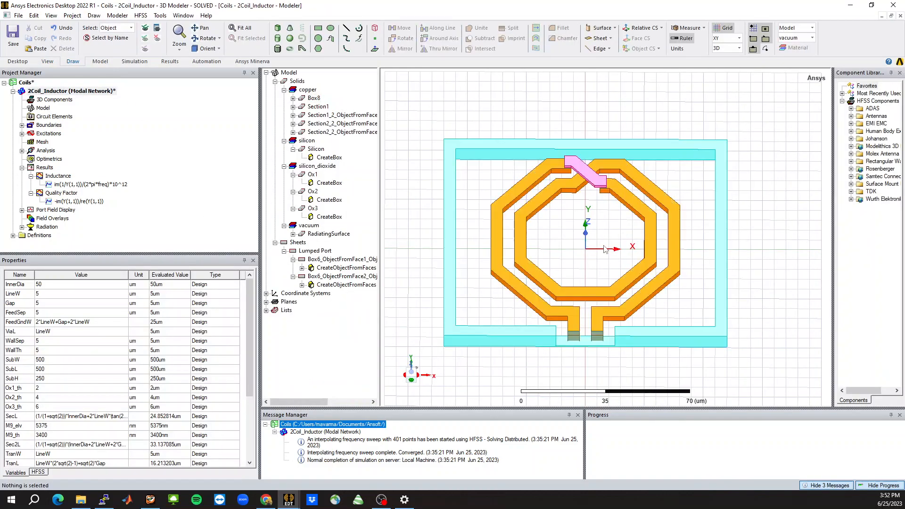
Clear the Coils project's messages and examine the inductor model from above
{"action": "right_click", "coordinate": [364, 430]}
{"action": "left_click", "coordinate": [387, 433]}
{"action": "middle_click_drag", "start_coordinate": [581, 212], "coordinate": [579, 239]}
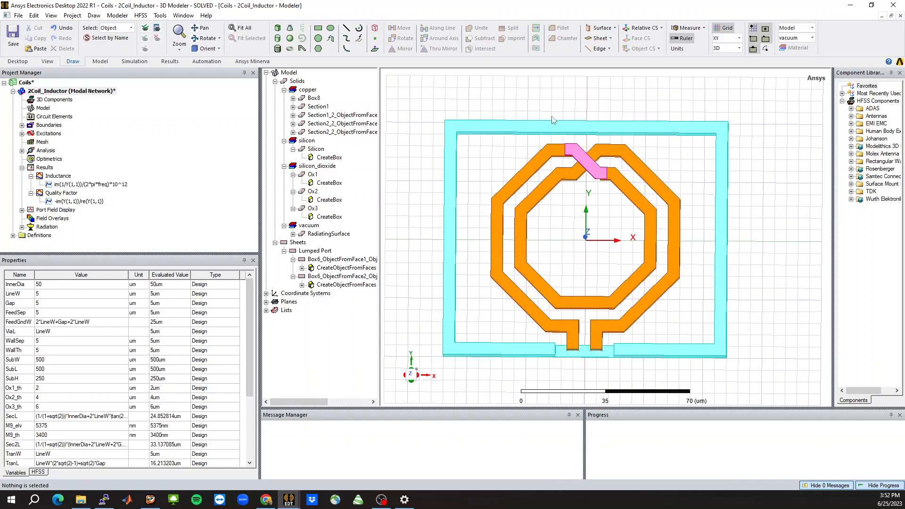
{"action": "middle_click_drag", "start_coordinate": [565, 231], "coordinate": [572, 216]}
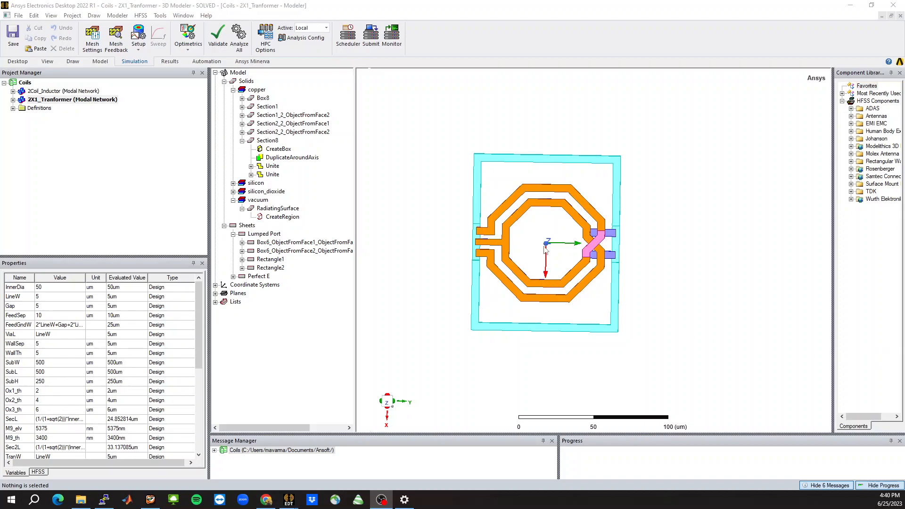
Compare the 2Coil_Inductor model with the 2X1_Tranformer model and examine the transformer's coil layout
{"action": "double_click", "coordinate": [54, 93]}
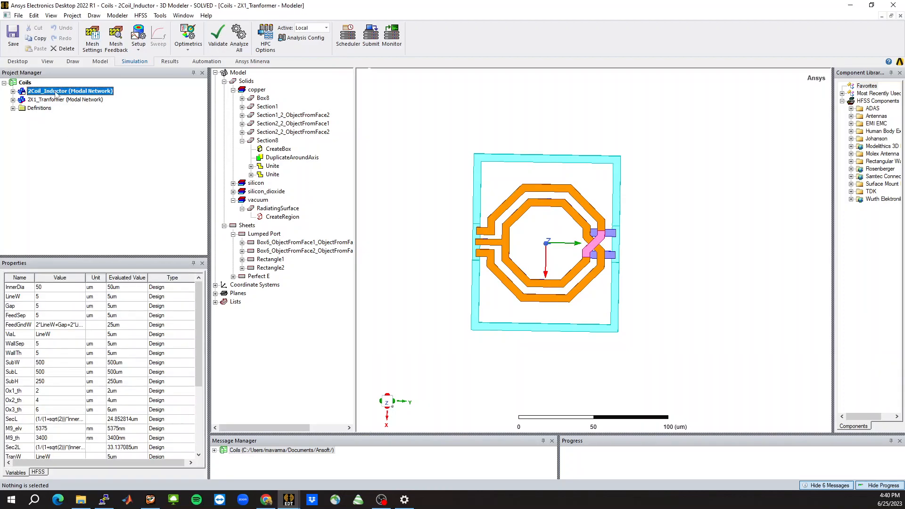
{"action": "middle_click_drag", "start_coordinate": [554, 282], "coordinate": [645, 350]}
{"action": "double_click", "coordinate": [64, 100]}
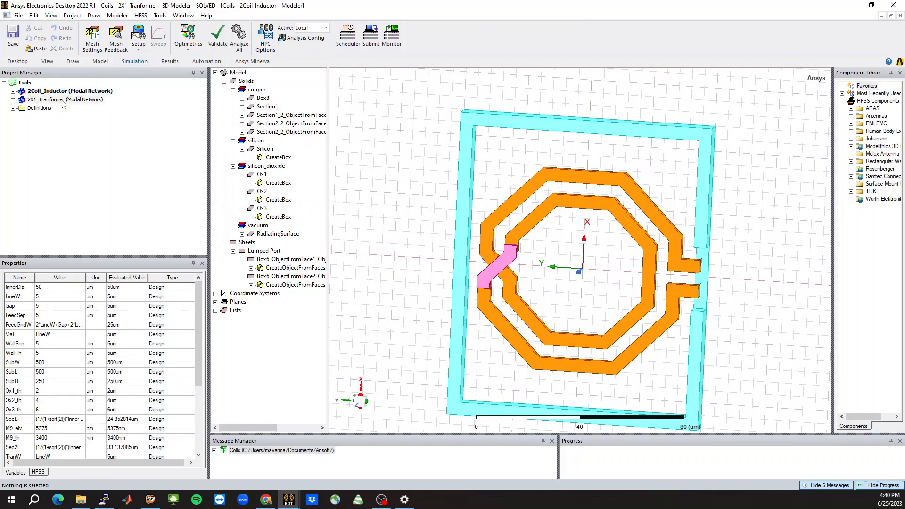
{"action": "left_click", "coordinate": [547, 248]}
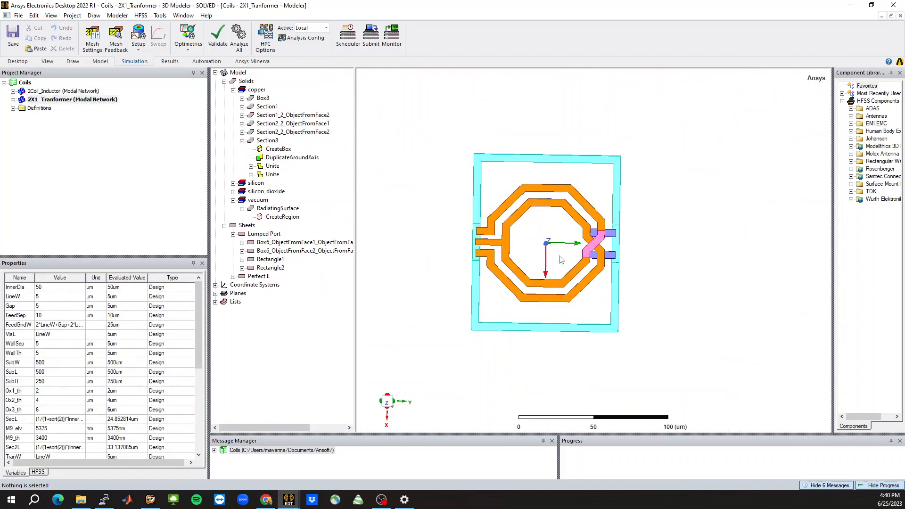
{"action": "scroll", "coordinate": [741, 293], "scroll_direction": "up", "scroll_amount": 3}
{"action": "scroll", "coordinate": [390, 216], "scroll_direction": "down", "scroll_amount": 3}
{"action": "scroll", "coordinate": [790, 286], "scroll_direction": "down", "scroll_amount": 3}
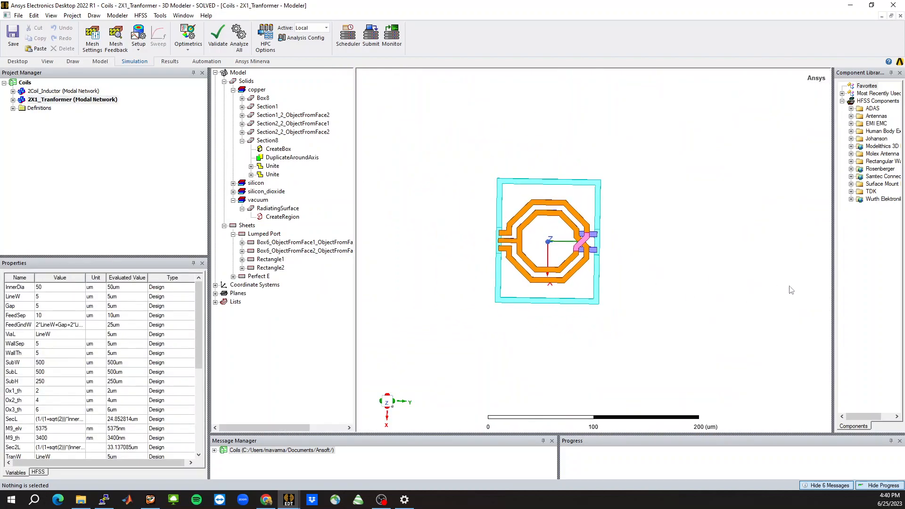
{"action": "middle_click_drag", "start_coordinate": [819, 288], "coordinate": [819, 278]}
{"action": "scroll", "coordinate": [501, 240], "scroll_direction": "up", "scroll_amount": 4}
{"action": "scroll", "coordinate": [503, 243], "scroll_direction": "up", "scroll_amount": 1}
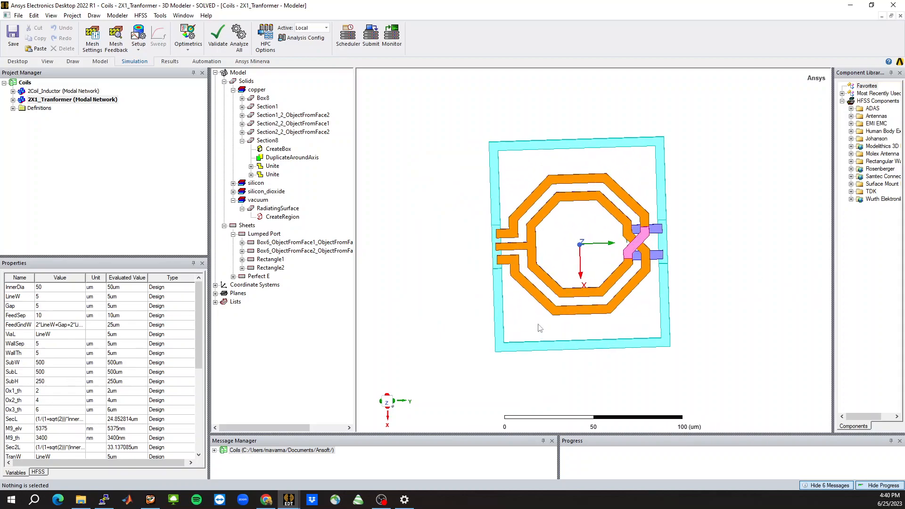
Hide the orange two-turn coil Section1 in the 2X1_Tranformer model to expose the winding beneath it
{"action": "left_click", "coordinate": [543, 305]}
{"action": "left_click", "coordinate": [70, 62]}
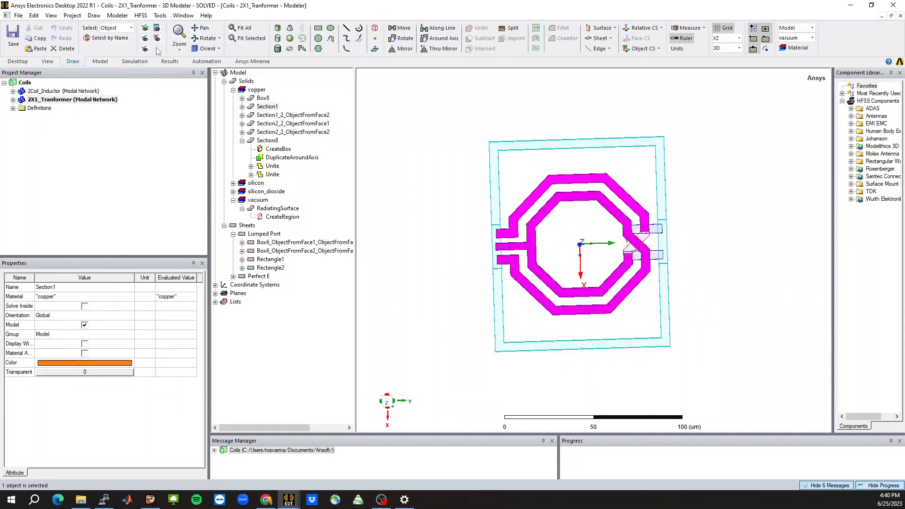
{"action": "left_click", "coordinate": [157, 41]}
{"action": "middle_click_drag", "start_coordinate": [586, 259], "coordinate": [591, 252]}
{"action": "scroll", "coordinate": [587, 284], "scroll_direction": "up", "scroll_amount": 3}
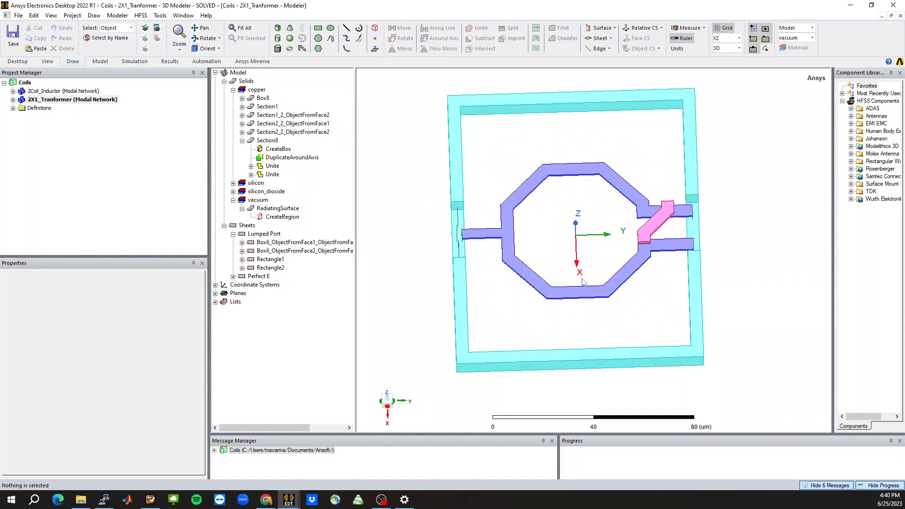
Hide the pink crossover bridge and its two vias, leaving the single-turn coil and ground wall in view
{"action": "left_click", "coordinate": [622, 236]}
{"action": "left_click", "coordinate": [157, 39]}
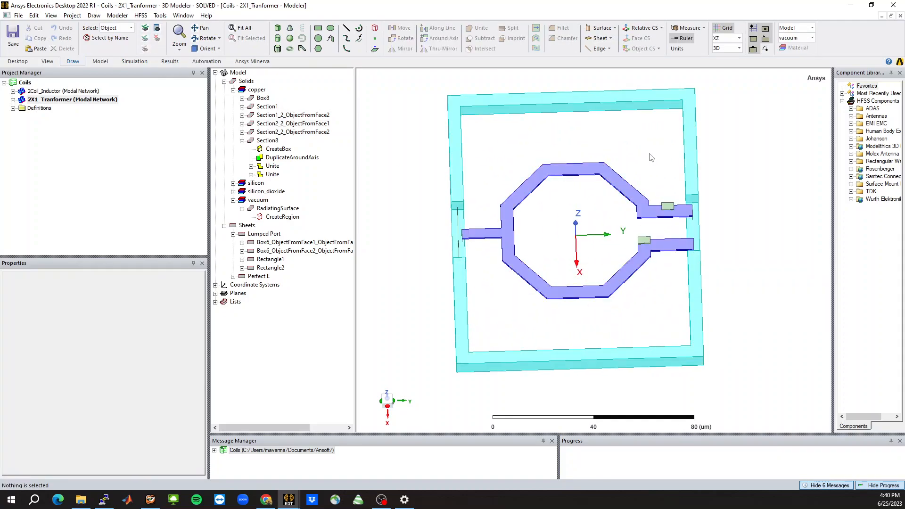
{"action": "left_click", "coordinate": [616, 190]}
{"action": "left_click", "coordinate": [157, 38]}
{"action": "middle_click_drag", "start_coordinate": [609, 216], "coordinate": [616, 238]}
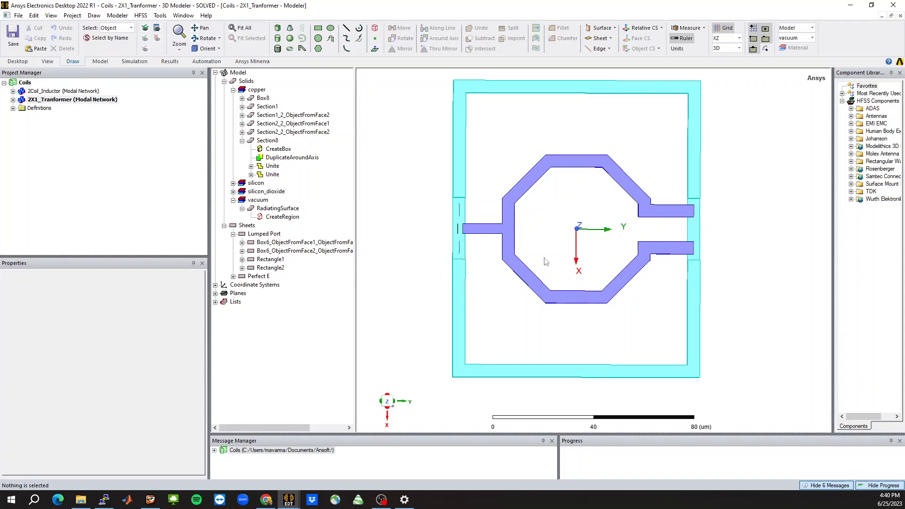
{"action": "scroll", "coordinate": [481, 231], "scroll_direction": "up", "scroll_amount": 2}
{"action": "mouse_move", "coordinate": [579, 238]}
{"action": "left_mouse_down", "text": "alt"}
{"action": "mouse_move", "coordinate": [503, 245]}
{"action": "mouse_move", "coordinate": [503, 268]}
{"action": "left_mouse_up", "text": "alt"}
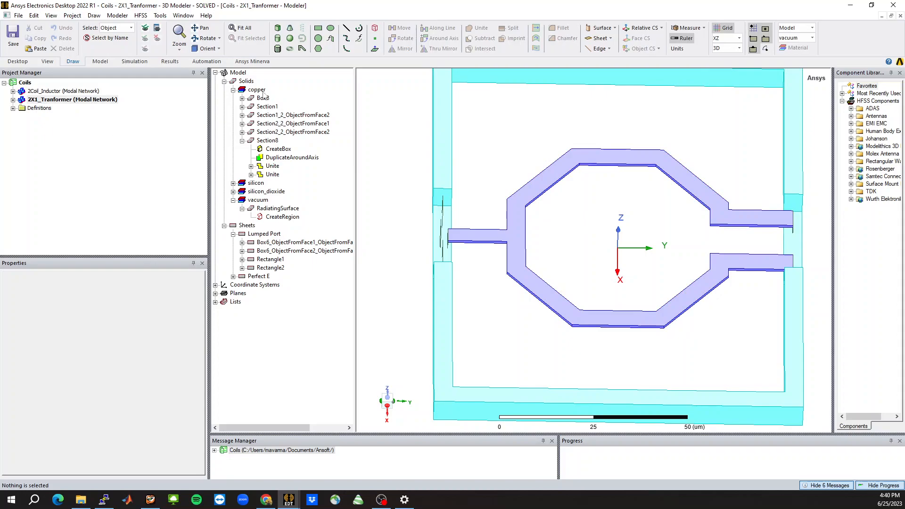
Show all hidden objects of the 2X1_Tranformer model again and view the complete coil layout from above
{"action": "left_click", "coordinate": [148, 29]}
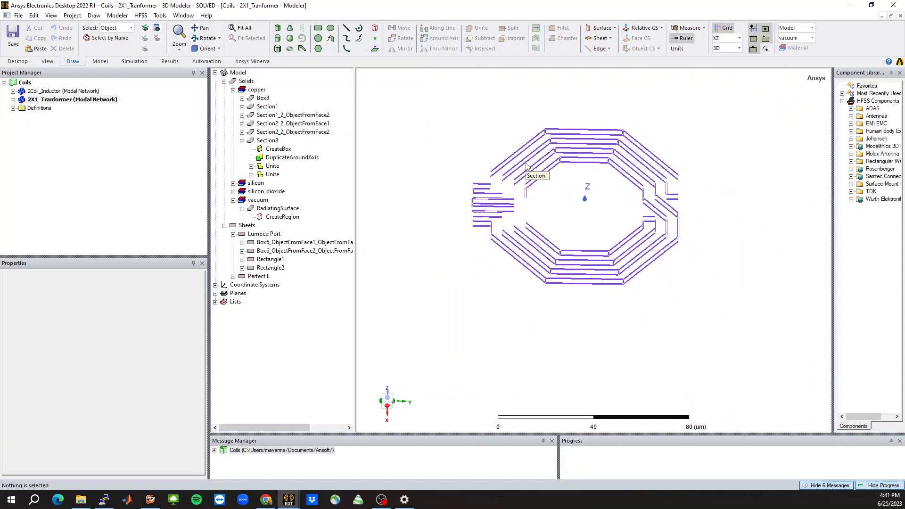
{"action": "left_click_drag", "start_coordinate": [431, 111], "coordinate": [686, 326]}
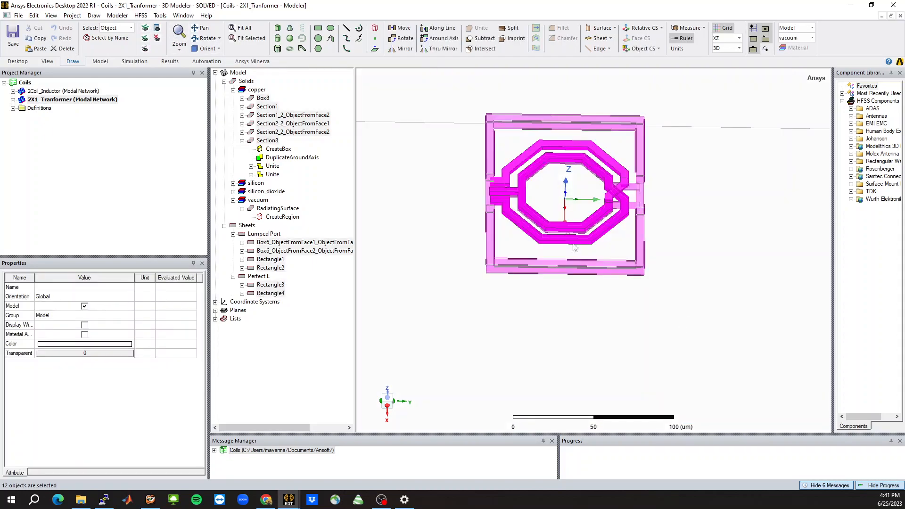
{"action": "left_click", "coordinate": [146, 49]}
{"action": "scroll", "coordinate": [536, 206], "scroll_direction": "up", "scroll_amount": 5}
{"action": "left_click_drag", "start_coordinate": [551, 196], "coordinate": [557, 220], "text": "alt"}
{"action": "scroll", "coordinate": [500, 341], "scroll_direction": "down", "scroll_amount": 3}
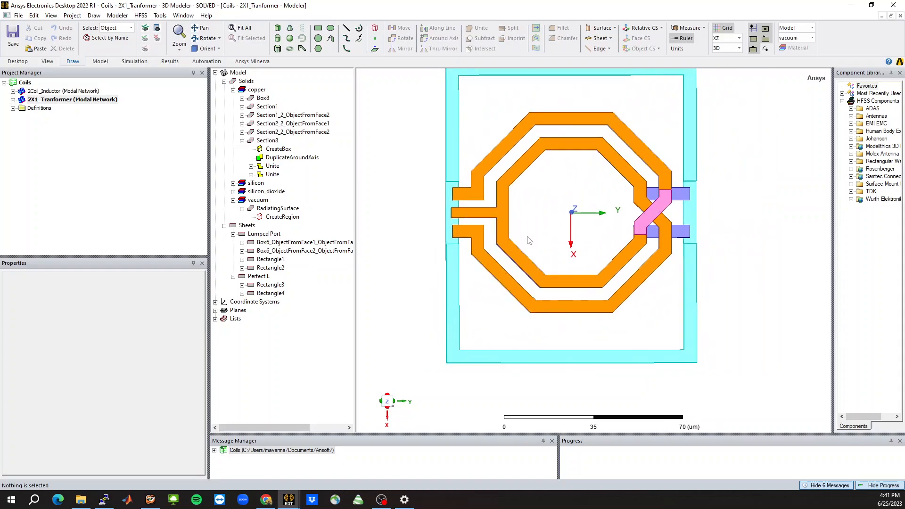
Set the transparency of the orange two-turn coil Section1 to 0.5
{"action": "scroll", "coordinate": [528, 190], "scroll_direction": "up", "scroll_amount": 3}
{"action": "left_click", "coordinate": [491, 222]}
{"action": "left_click_drag", "start_coordinate": [489, 236], "coordinate": [495, 185], "text": "alt"}
{"action": "scroll", "coordinate": [469, 376], "scroll_direction": "up", "scroll_amount": 3}
{"action": "left_click_drag", "start_coordinate": [468, 364], "coordinate": [503, 409], "text": "alt"}
{"action": "left_click", "coordinate": [539, 285]}
{"action": "scroll", "coordinate": [538, 284], "scroll_direction": "down", "scroll_amount": 4}
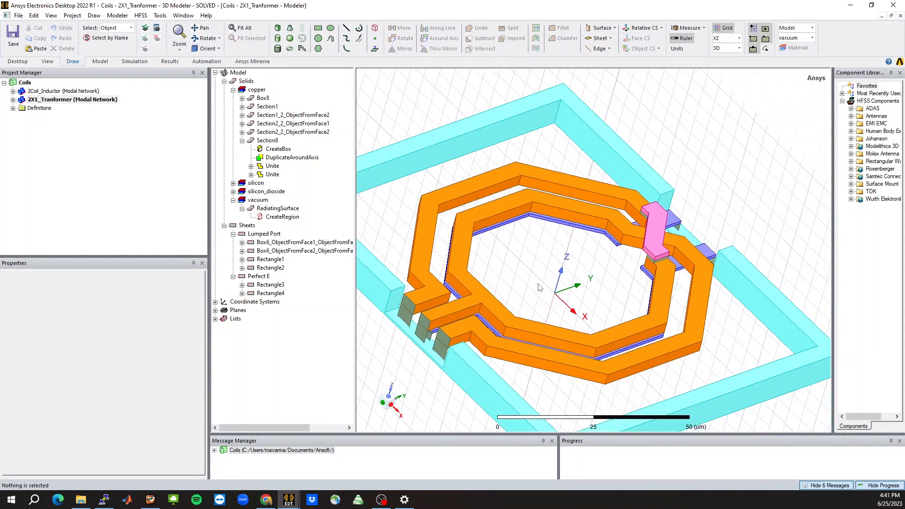
{"action": "left_click", "coordinate": [448, 229]}
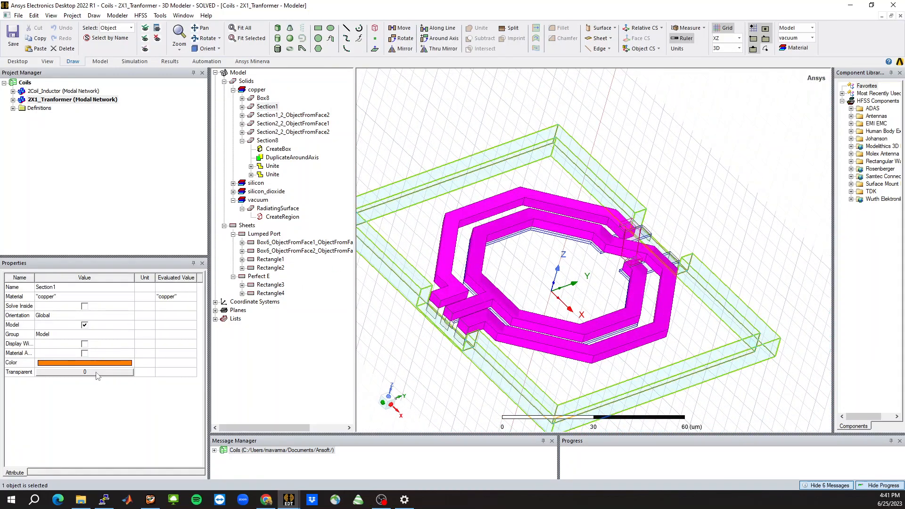
{"action": "left_click", "coordinate": [92, 372]}
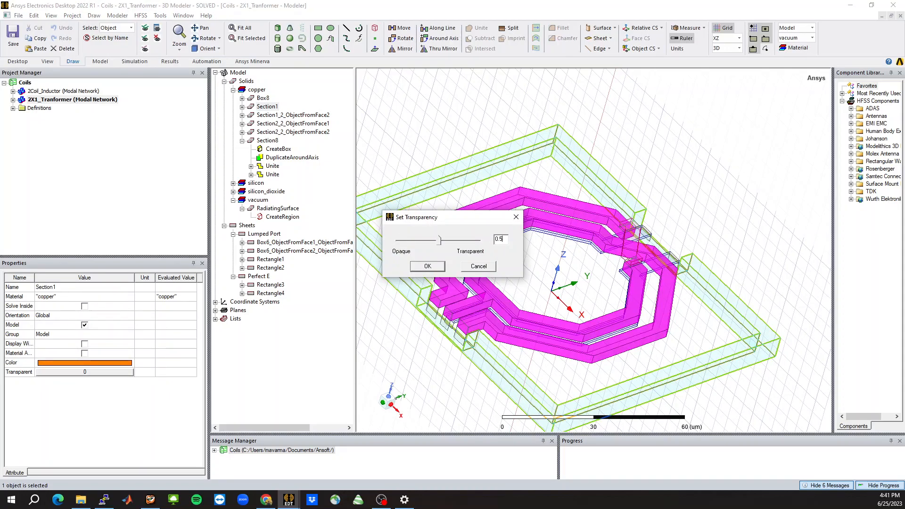
{"action": "key", "text": "Return"}
{"action": "left_click", "coordinate": [569, 263]}
Examine how the coils overlap through the transparent winding, highlighting the single-turn coil Section8
{"action": "middle_click_drag", "start_coordinate": [570, 262], "coordinate": [553, 326]}
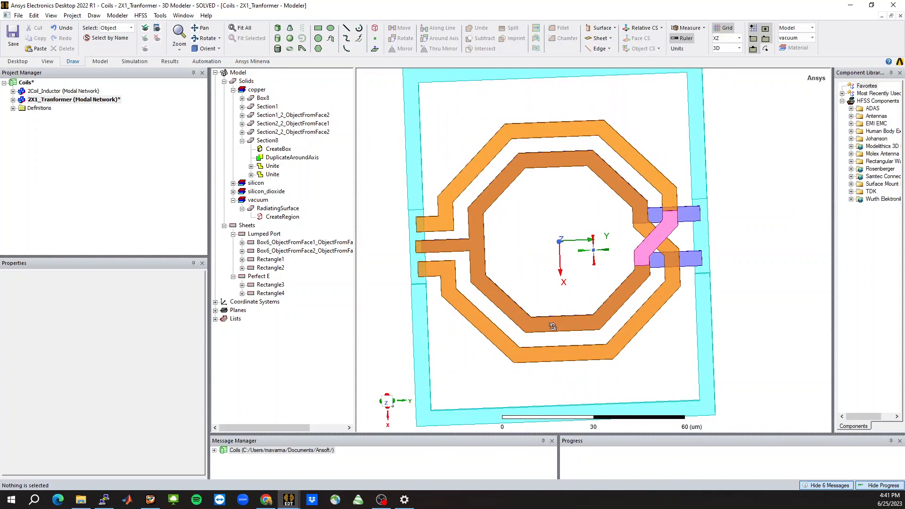
{"action": "middle_click_drag", "start_coordinate": [813, 278], "coordinate": [813, 285]}
{"action": "scroll", "coordinate": [614, 261], "scroll_direction": "down", "scroll_amount": 1}
{"action": "middle_click_drag", "start_coordinate": [570, 240], "coordinate": [545, 224]}
{"action": "scroll", "coordinate": [505, 226], "scroll_direction": "up", "scroll_amount": 1}
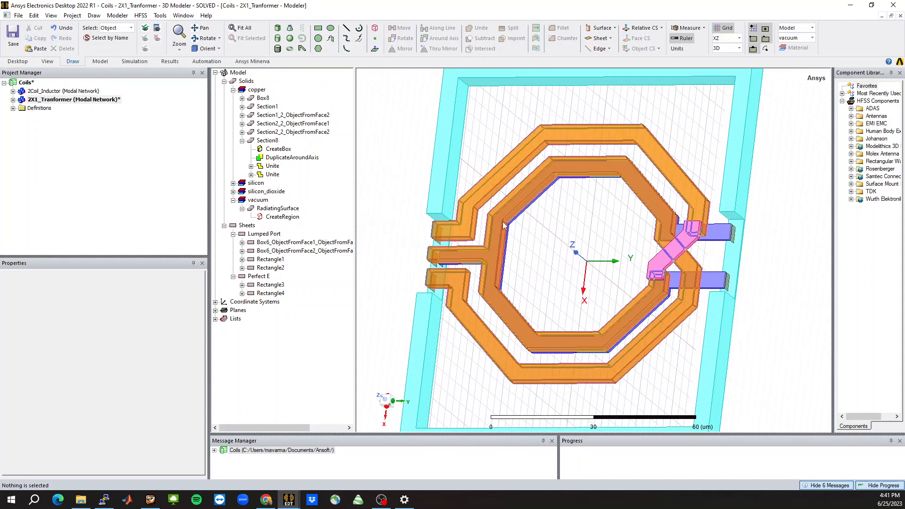
{"action": "left_click", "coordinate": [509, 224]}
{"action": "mouse_move", "coordinate": [553, 267]}
{"action": "middle_mouse_down"}
{"action": "mouse_move", "coordinate": [573, 261]}
{"action": "mouse_move", "coordinate": [570, 203]}
{"action": "mouse_move", "coordinate": [573, 287]}
{"action": "middle_mouse_up"}
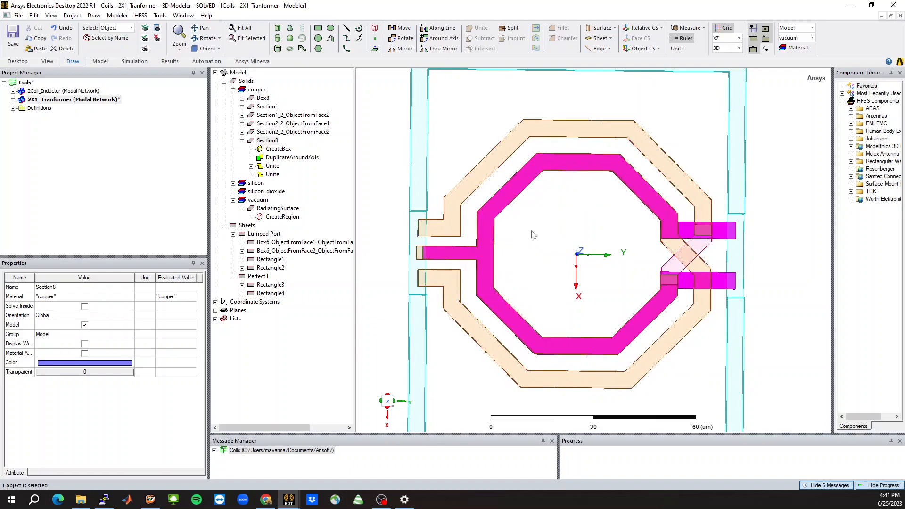
Inspect the port sheets Rectangle1 and Rectangle2 at the two feed ends of the single-turn coil
{"action": "left_click", "coordinate": [617, 271]}
{"action": "mouse_move", "coordinate": [594, 259]}
{"action": "middle_mouse_down"}
{"action": "mouse_move", "coordinate": [620, 245]}
{"action": "mouse_move", "coordinate": [632, 256]}
{"action": "mouse_move", "coordinate": [577, 254]}
{"action": "middle_mouse_up"}
{"action": "scroll", "coordinate": [410, 270], "scroll_direction": "up", "scroll_amount": 3}
{"action": "scroll", "coordinate": [598, 254], "scroll_direction": "down", "scroll_amount": 1}
{"action": "scroll", "coordinate": [783, 317], "scroll_direction": "up", "scroll_amount": 2}
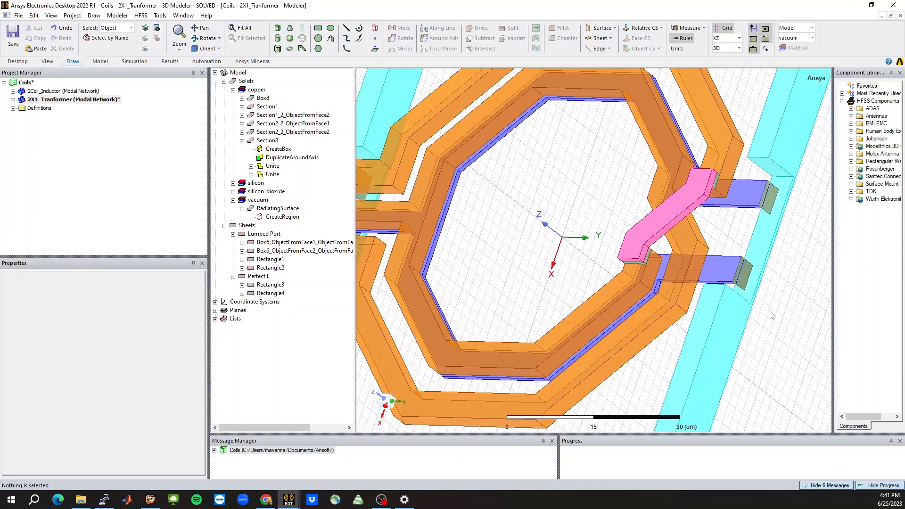
{"action": "left_click", "coordinate": [743, 285]}
{"action": "left_click", "coordinate": [744, 276]}
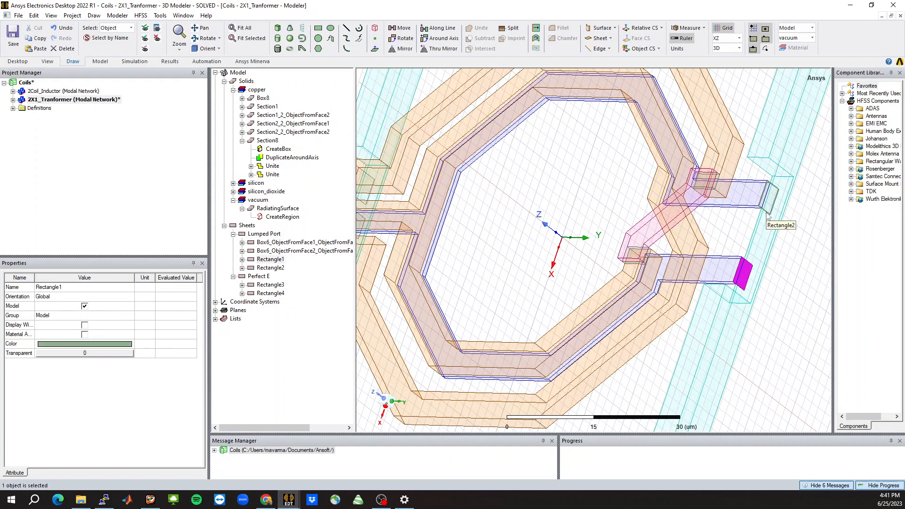
{"action": "left_click", "coordinate": [767, 213]}
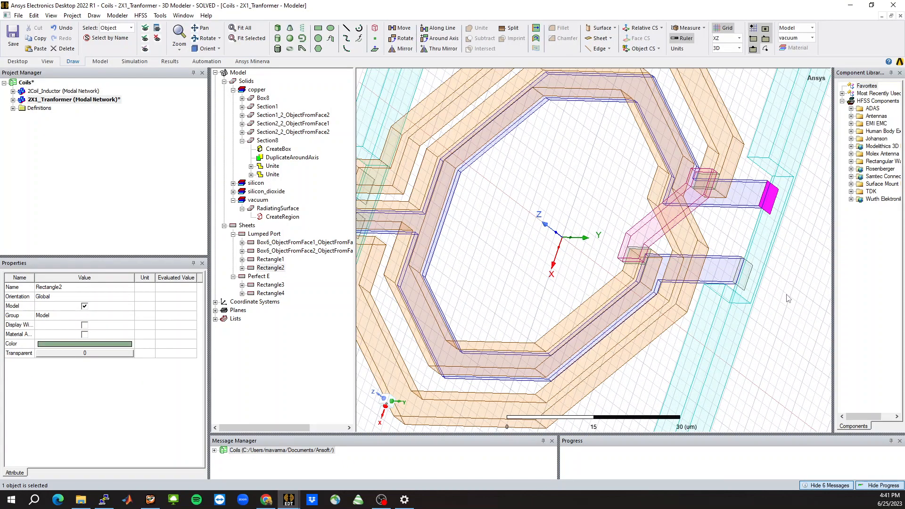
{"action": "left_click", "coordinate": [789, 298]}
Select the centre-tap sheets Rectangle3 and Rectangle4 and look up the Perfect E boundary option for them
{"action": "scroll", "coordinate": [773, 287], "scroll_direction": "down", "scroll_amount": 2}
{"action": "middle_click_drag", "start_coordinate": [567, 309], "coordinate": [644, 291]}
{"action": "scroll", "coordinate": [418, 303], "scroll_direction": "up", "scroll_amount": 7}
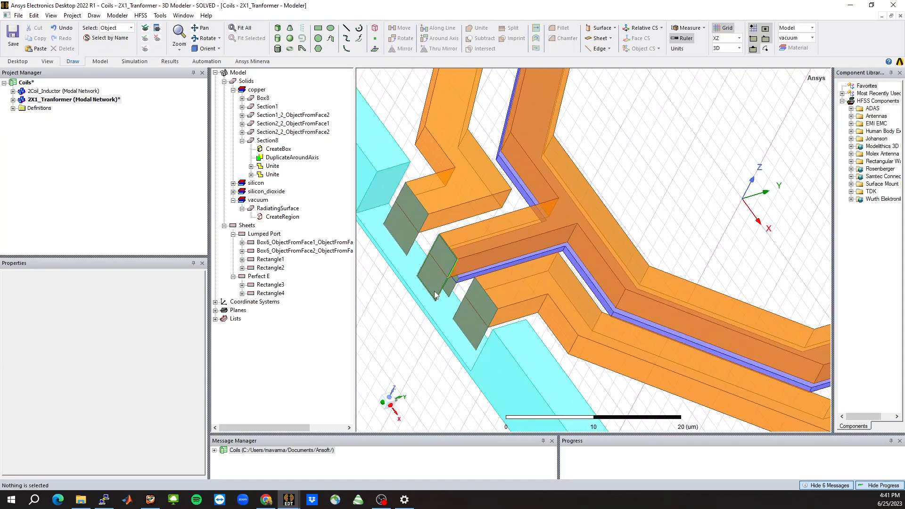
{"action": "left_click", "coordinate": [435, 295]}
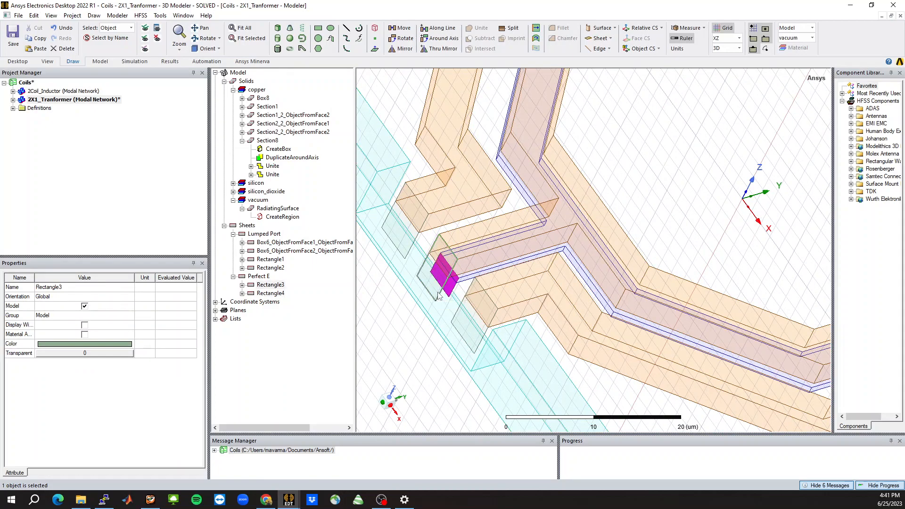
{"action": "left_click", "coordinate": [443, 292], "text": "ctrl"}
{"action": "right_click", "coordinate": [436, 222]}
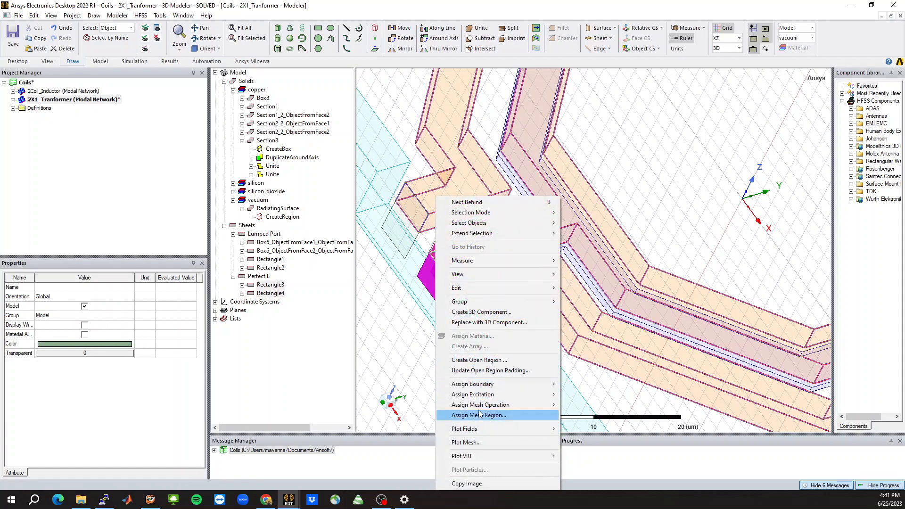
{"action": "mouse_move", "coordinate": [481, 383]}
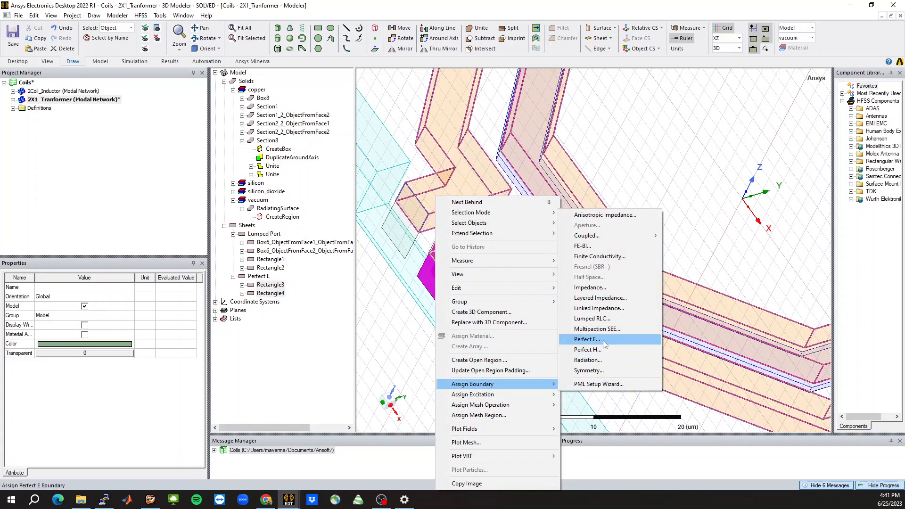
{"action": "left_click", "coordinate": [603, 341]}
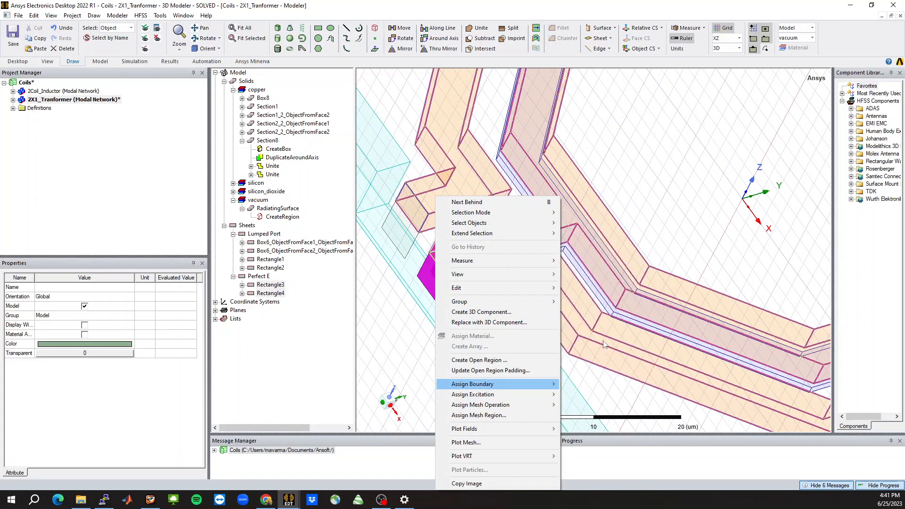
{"action": "left_click", "coordinate": [425, 346]}
Examine the whole transformer from above, including its centre taps, feeds and surrounding ground wall
{"action": "scroll", "coordinate": [737, 254], "scroll_direction": "down", "scroll_amount": 2}
{"action": "scroll", "coordinate": [736, 258], "scroll_direction": "down", "scroll_amount": 2}
{"action": "scroll", "coordinate": [534, 291], "scroll_direction": "down", "scroll_amount": 3}
{"action": "mouse_move", "coordinate": [718, 230]}
{"action": "middle_mouse_down"}
{"action": "mouse_move", "coordinate": [678, 202]}
{"action": "mouse_move", "coordinate": [680, 281]}
{"action": "mouse_move", "coordinate": [673, 265]}
{"action": "mouse_move", "coordinate": [667, 272]}
{"action": "middle_mouse_up"}
{"action": "scroll", "coordinate": [518, 288], "scroll_direction": "up", "scroll_amount": 1}
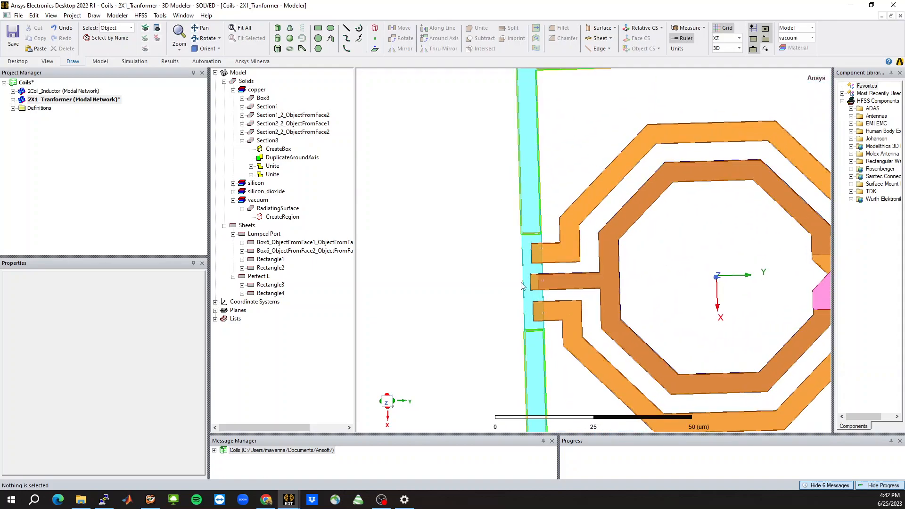
{"action": "scroll", "coordinate": [405, 268], "scroll_direction": "down", "scroll_amount": 1}
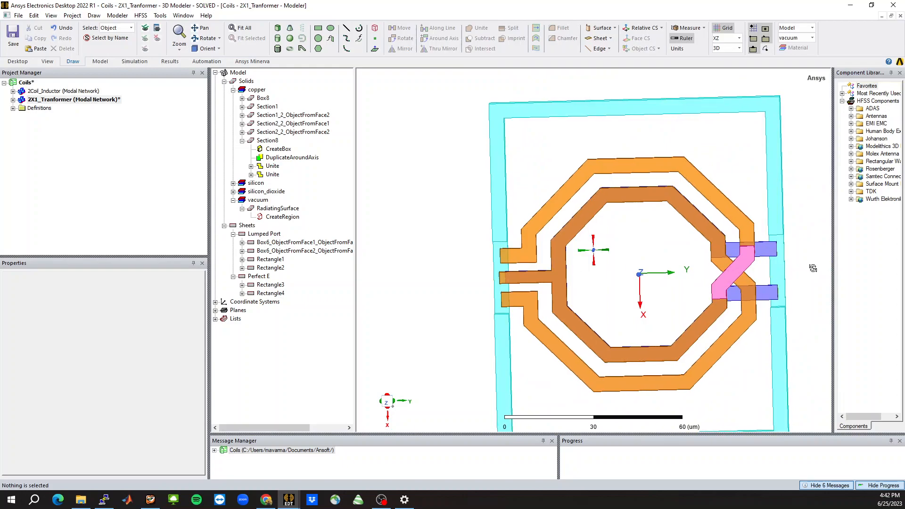
{"action": "scroll", "coordinate": [443, 256], "scroll_direction": "down", "scroll_amount": 1}
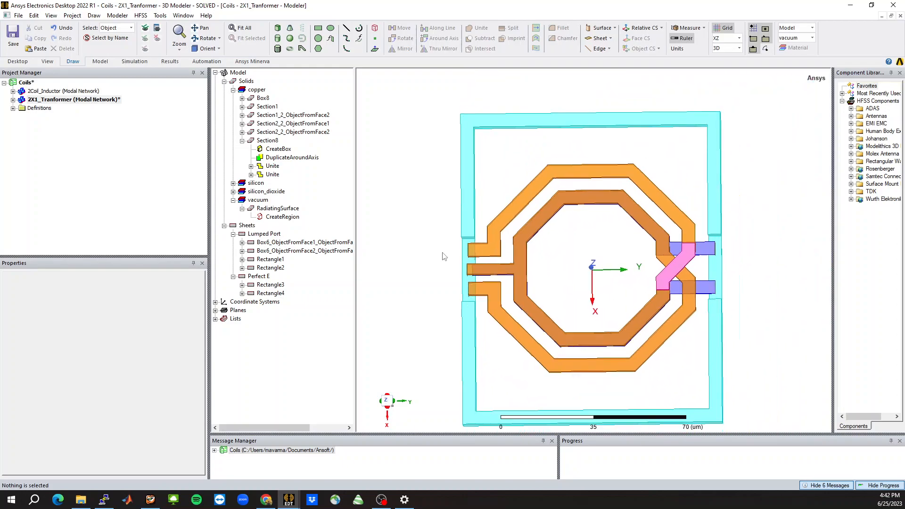
{"action": "middle_click_drag", "start_coordinate": [580, 312], "coordinate": [583, 311]}
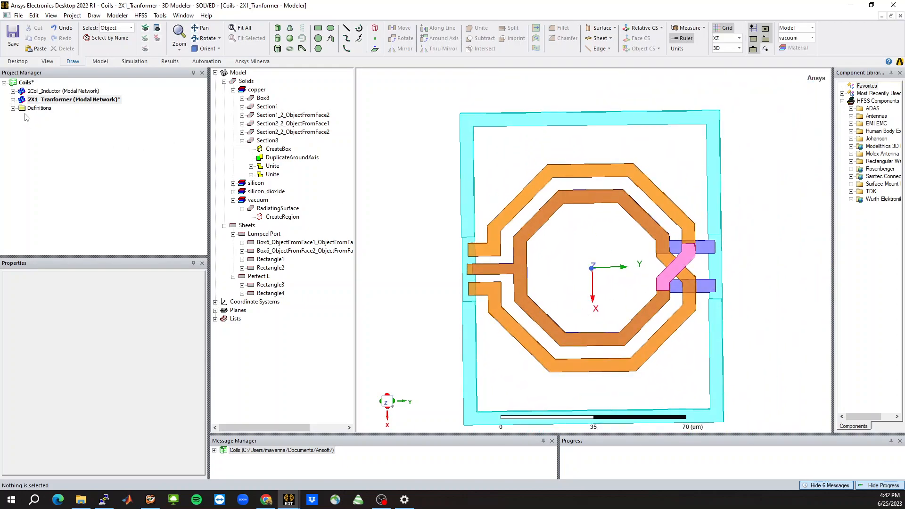
Review excitations 1, 2 and 3 of the 2X1_Tranformer design in the model, then collapse the excitation and analysis entries
{"action": "left_click", "coordinate": [14, 100]}
{"action": "left_click", "coordinate": [41, 154]}
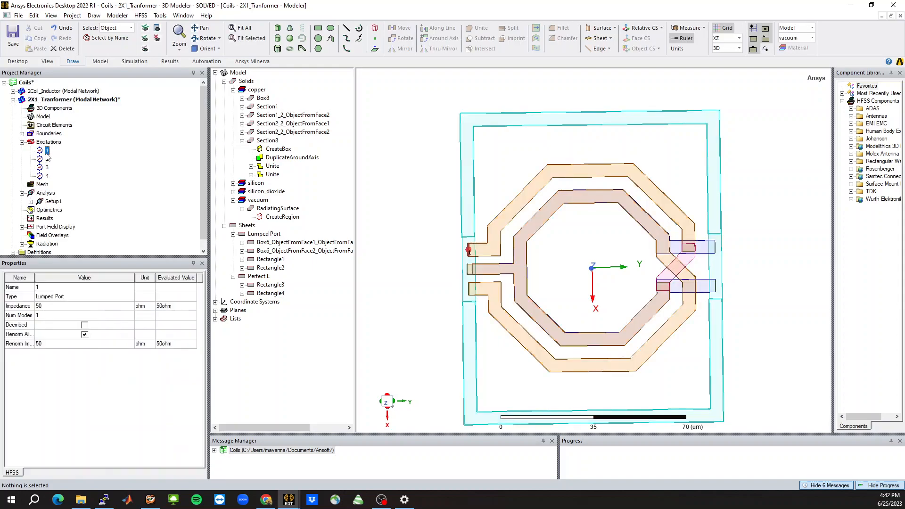
{"action": "left_click", "coordinate": [47, 159]}
{"action": "left_click", "coordinate": [46, 167]}
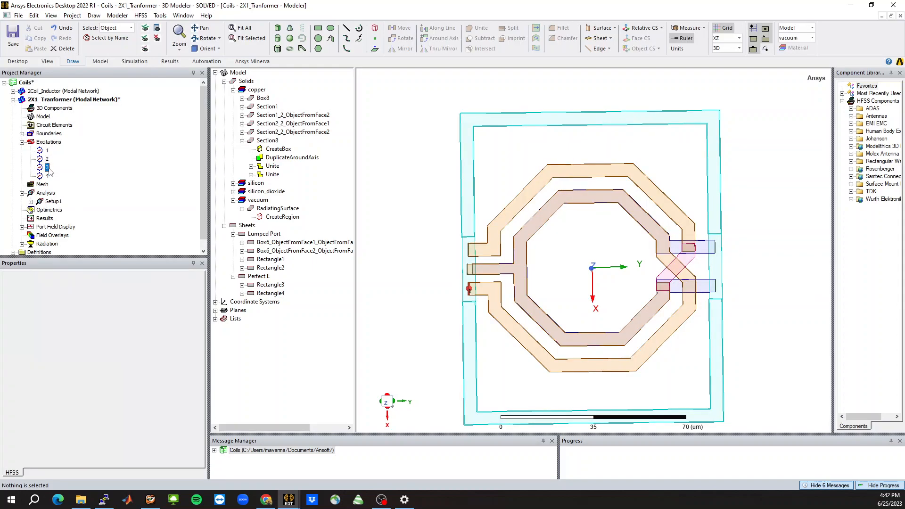
{"action": "left_click", "coordinate": [594, 255]}
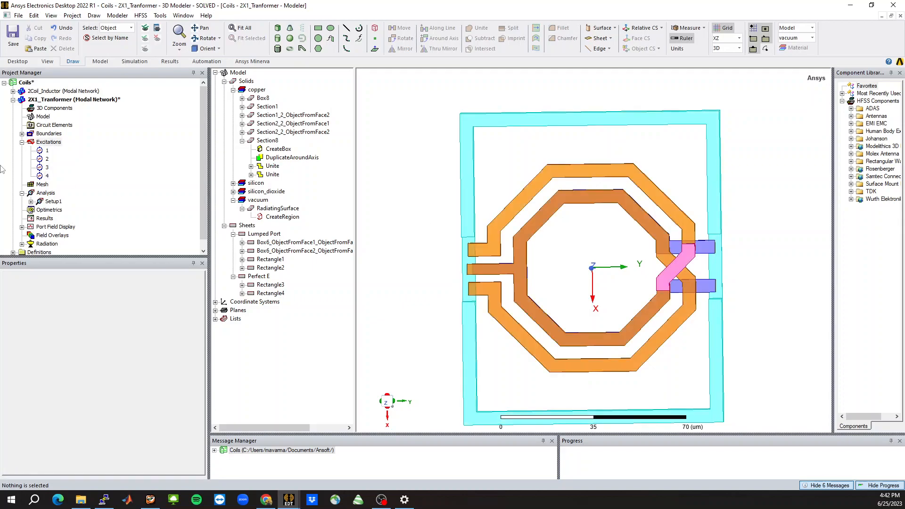
{"action": "left_click", "coordinate": [22, 142]}
{"action": "left_click", "coordinate": [21, 159]}
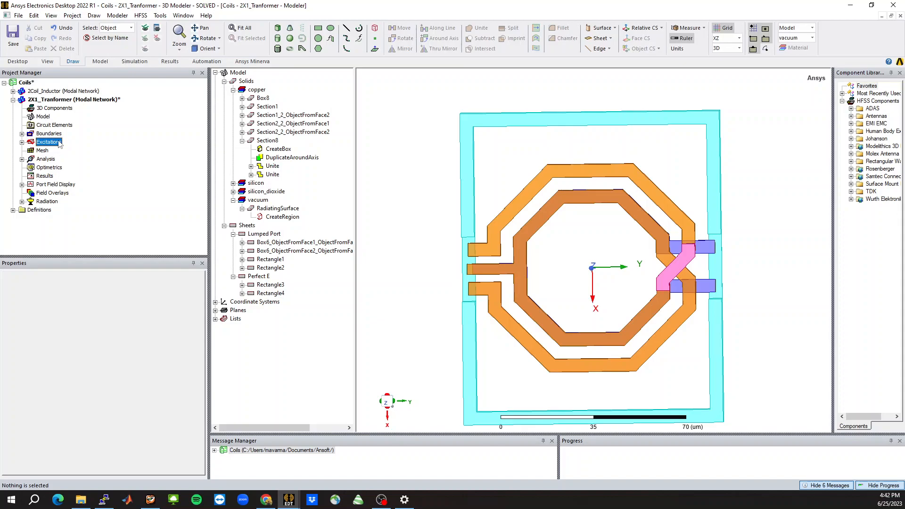
Switch to Chrome and search Google Images for "inductor transformer model"
{"action": "left_click", "coordinate": [240, 8]}
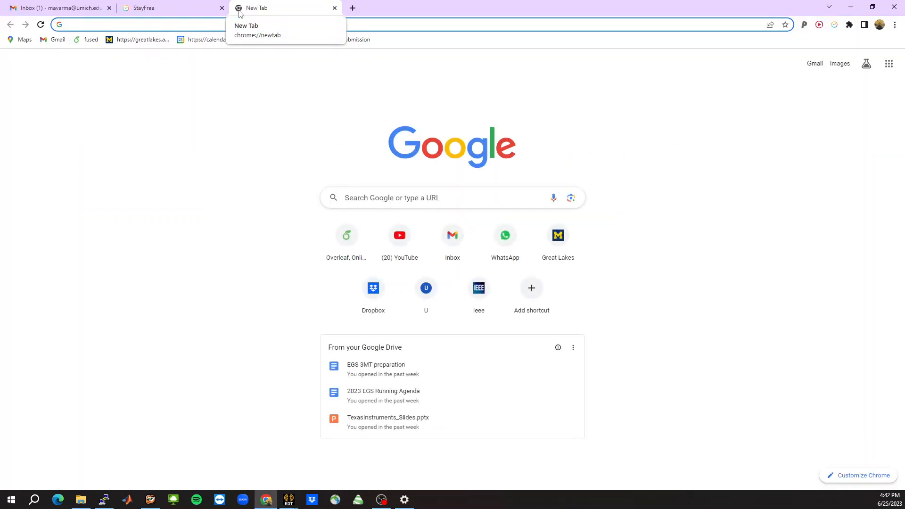
{"action": "type", "text": "induc"}
{"action": "key", "text": "Return"}
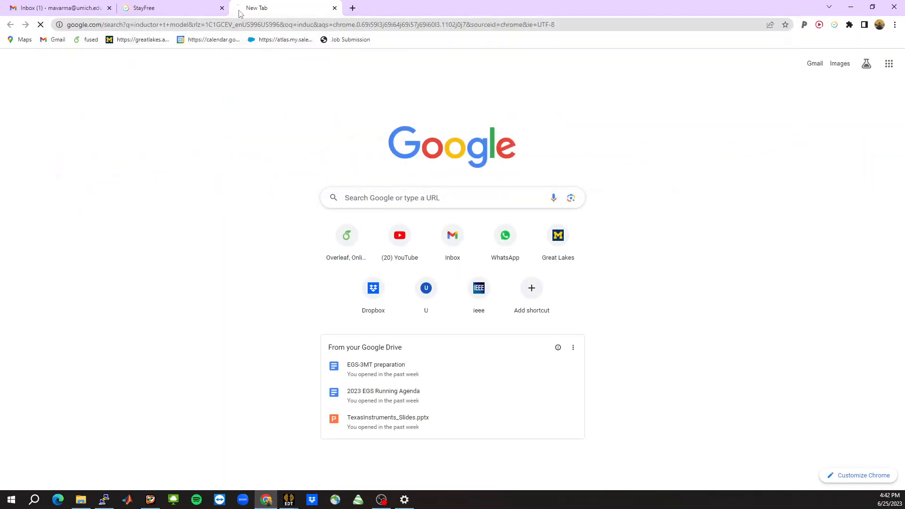
{"action": "left_click_drag", "start_coordinate": [136, 71], "coordinate": [239, 78]}
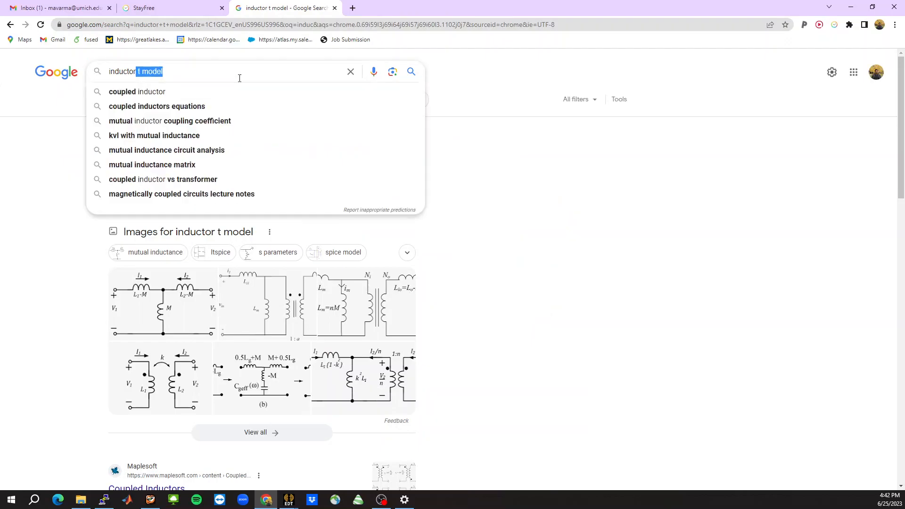
{"action": "type", "text": "transformer"}
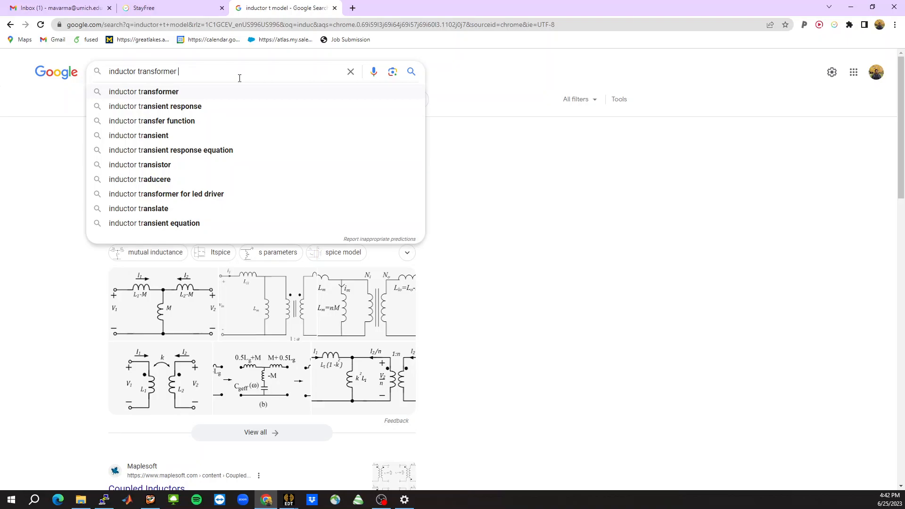
{"action": "type", "text": " model"}
{"action": "key", "text": "Return"}
{"action": "left_click", "coordinate": [133, 104]}
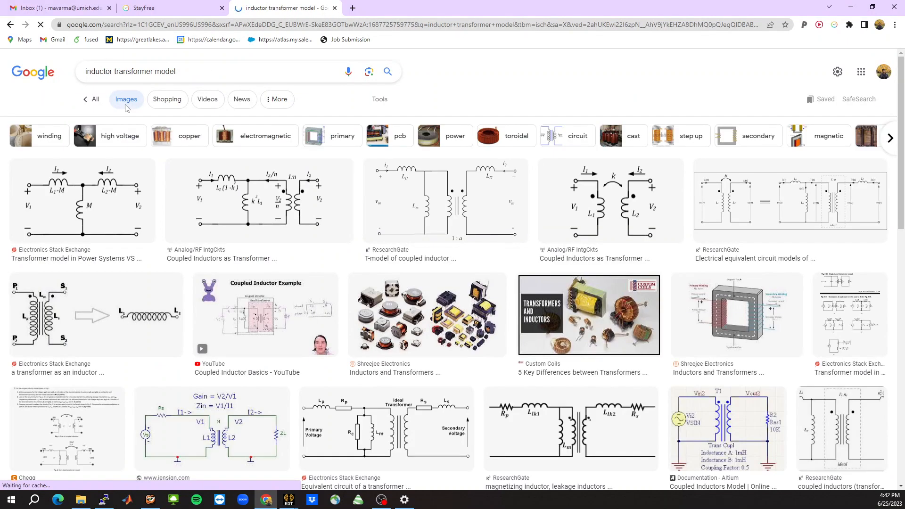
View the "Coupled Inductors as Transformer" circuit diagram, then close its tab and return to Ansys Electronics Desktop
{"action": "left_click", "coordinate": [612, 202]}
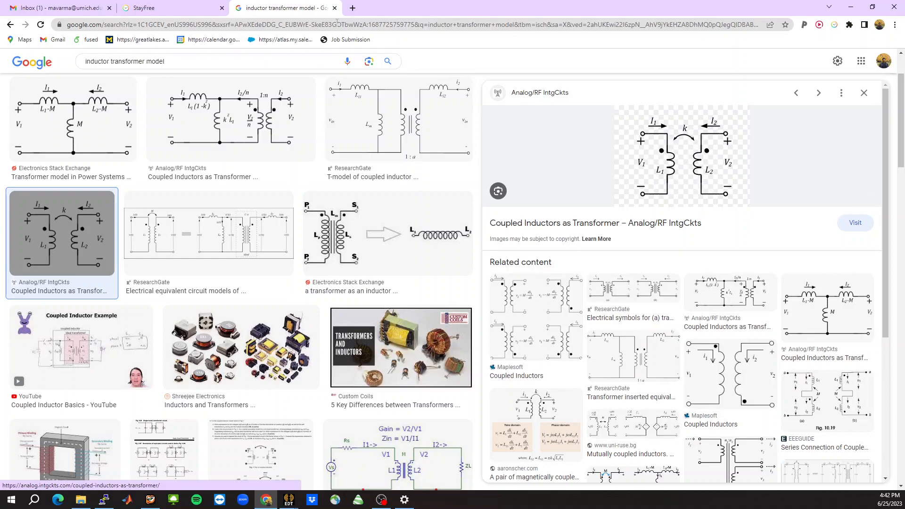
{"action": "left_click", "coordinate": [335, 8]}
{"action": "left_click", "coordinate": [851, 7]}
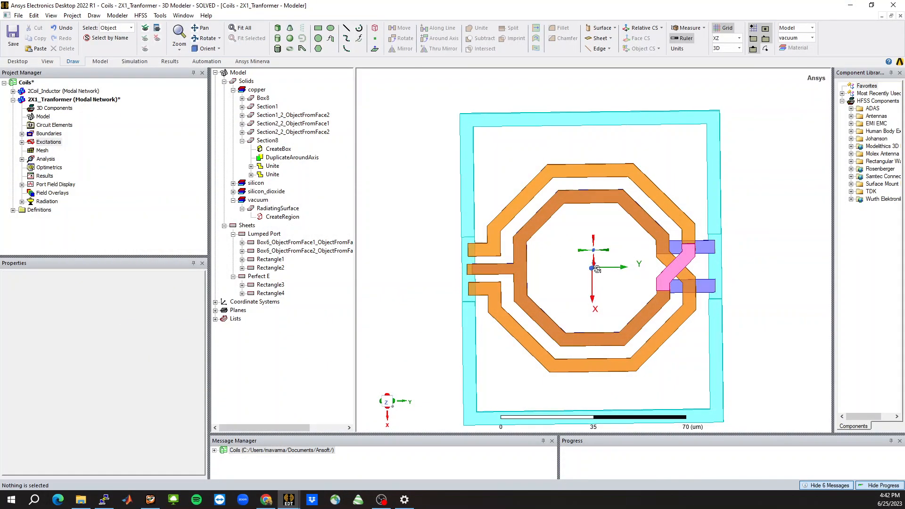
Review the 2X1_Tranformer design's setting for exporting a Touchstone file after the frequency sweep, then cancel and fit the model in view
{"action": "scroll", "coordinate": [597, 273], "scroll_direction": "up", "scroll_amount": 2}
{"action": "middle_click_drag", "start_coordinate": [829, 264], "coordinate": [828, 268]}
{"action": "middle_click_drag", "start_coordinate": [589, 268], "coordinate": [590, 269]}
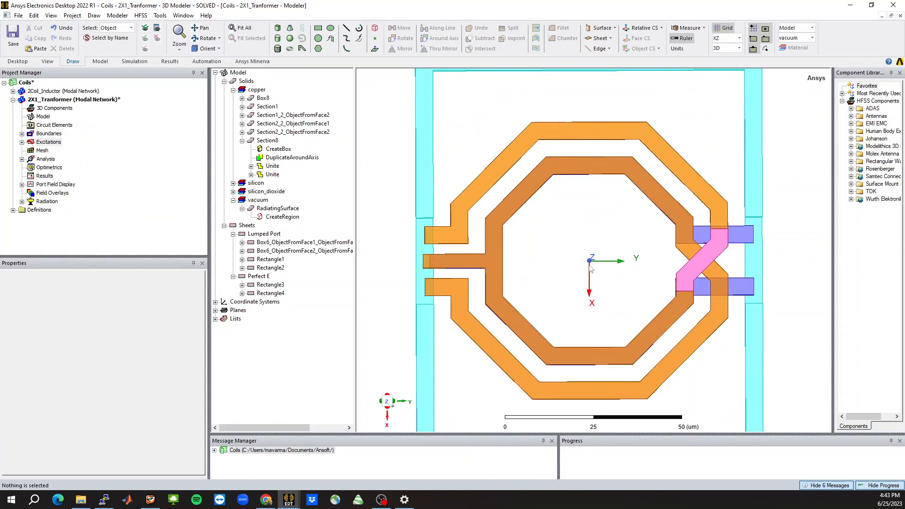
{"action": "right_click", "coordinate": [58, 101]}
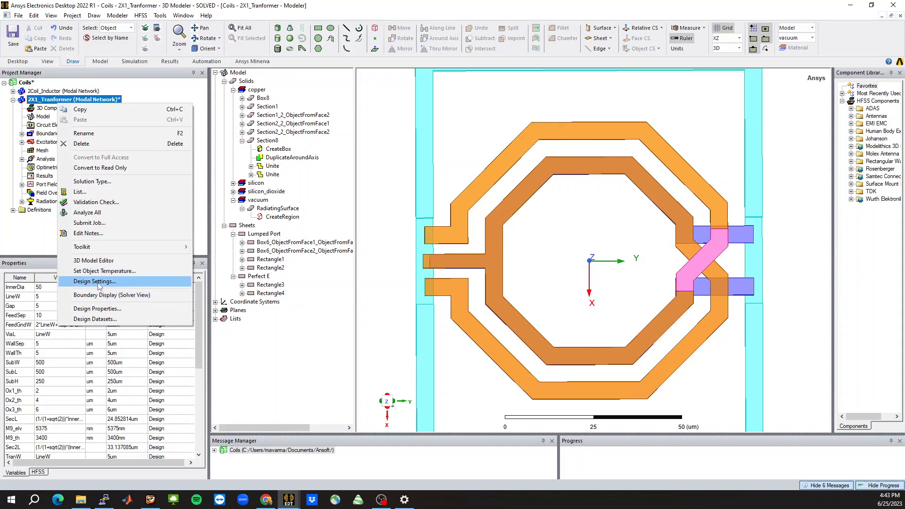
{"action": "left_click", "coordinate": [95, 282]}
{"action": "left_click", "coordinate": [503, 109]}
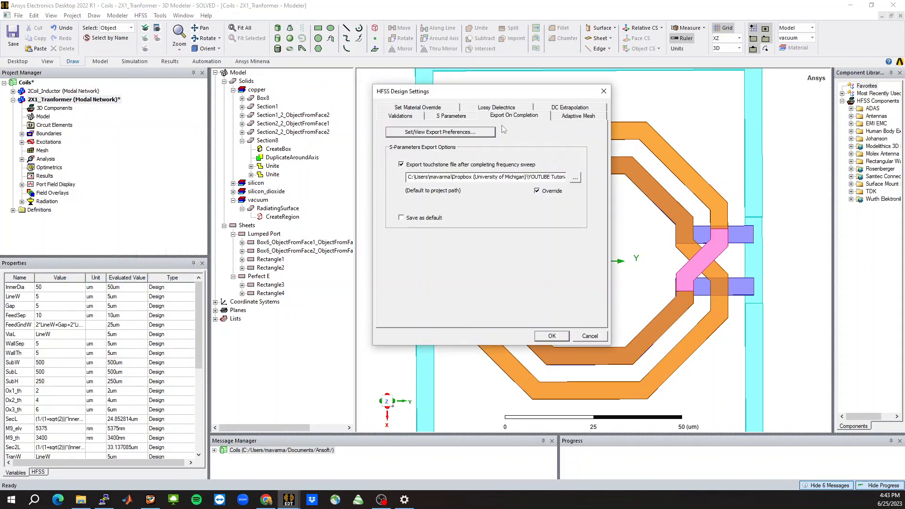
{"action": "left_click", "coordinate": [589, 336]}
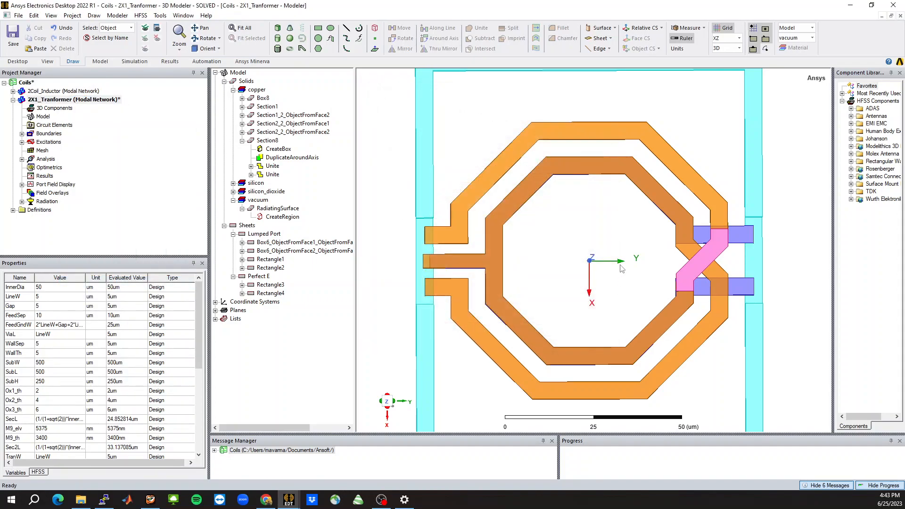
{"action": "key", "text": "ctrl+d"}
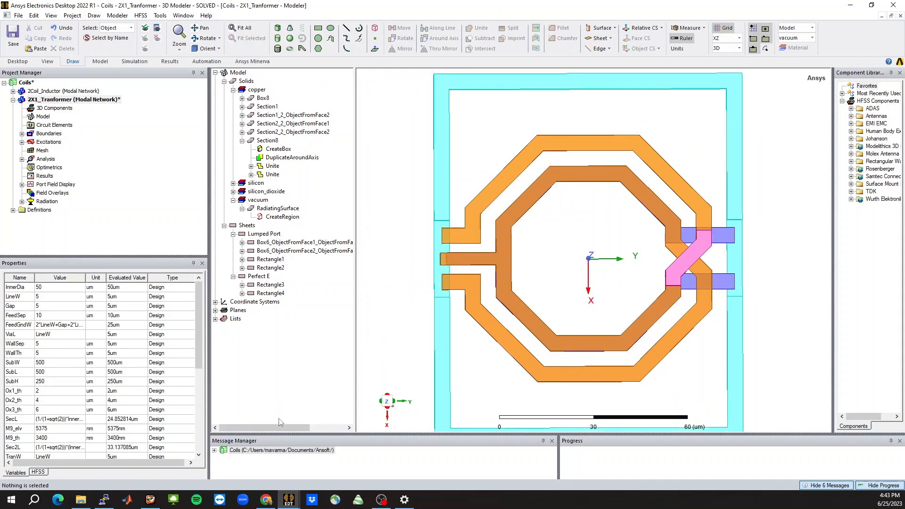
Switch to ADS in the TigerVNC session and examine the SnP24 four-port block and its terminations in the TransformerTest schematic
{"action": "left_click", "coordinate": [150, 500]}
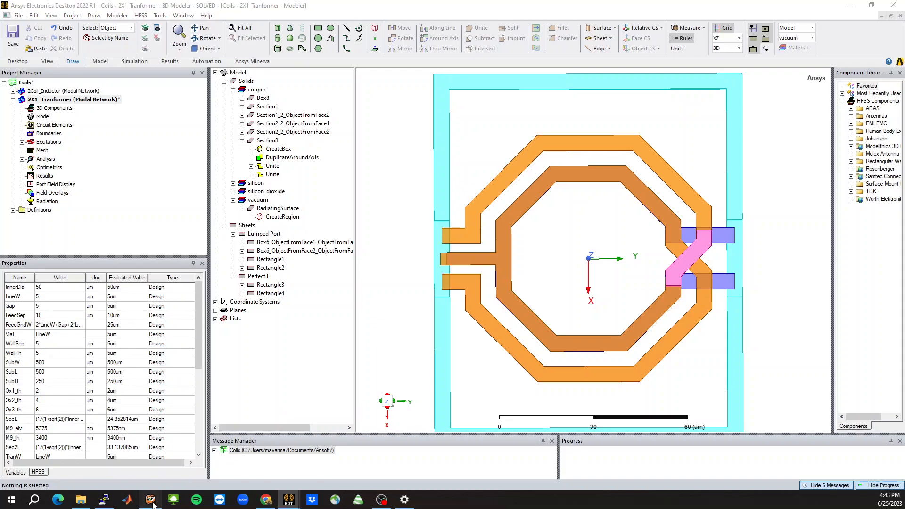
{"action": "left_click", "coordinate": [384, 444]}
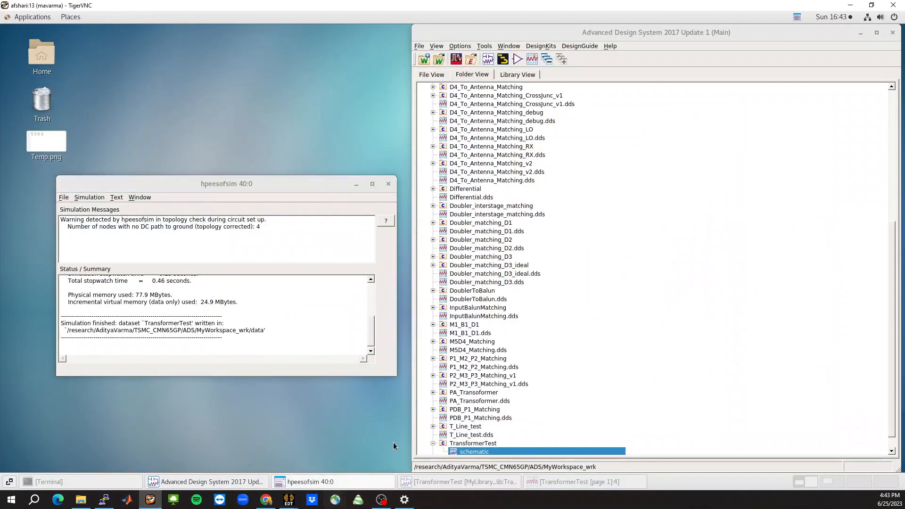
{"action": "left_click", "coordinate": [861, 33]}
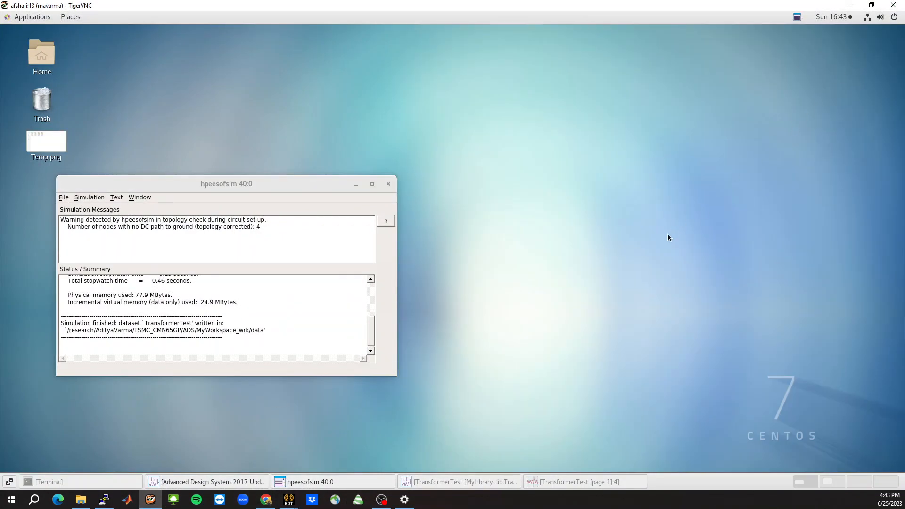
{"action": "left_click", "coordinate": [494, 482]}
{"action": "scroll", "coordinate": [454, 208], "scroll_direction": "down", "scroll_amount": 1}
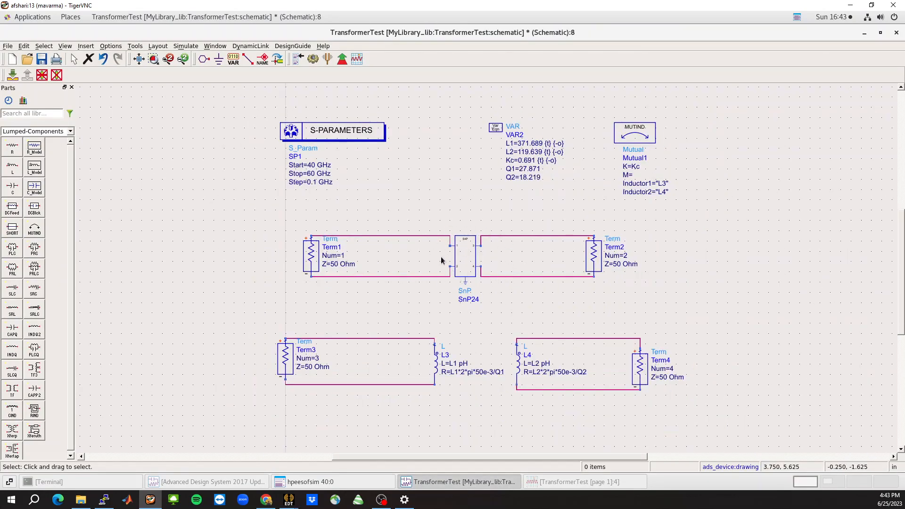
{"action": "scroll", "coordinate": [443, 259], "scroll_direction": "up", "scroll_amount": 2}
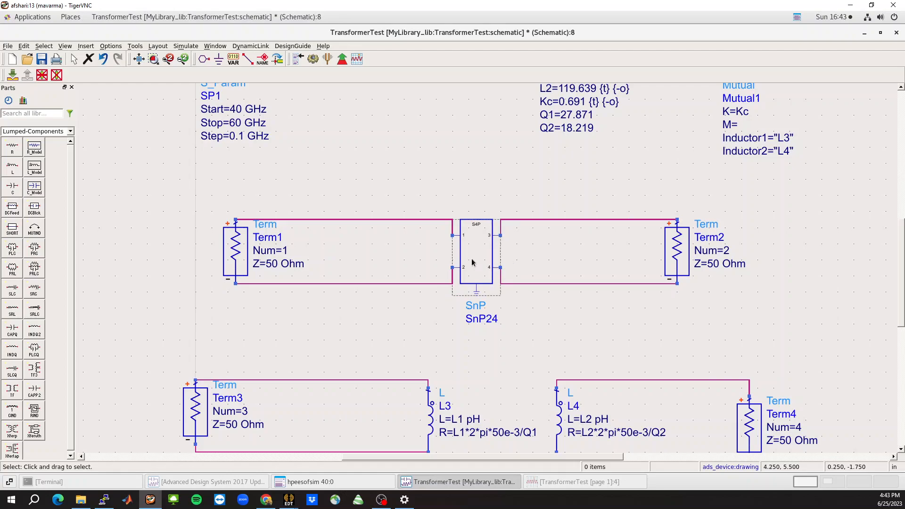
{"action": "scroll", "coordinate": [431, 290], "scroll_direction": "down", "scroll_amount": 1}
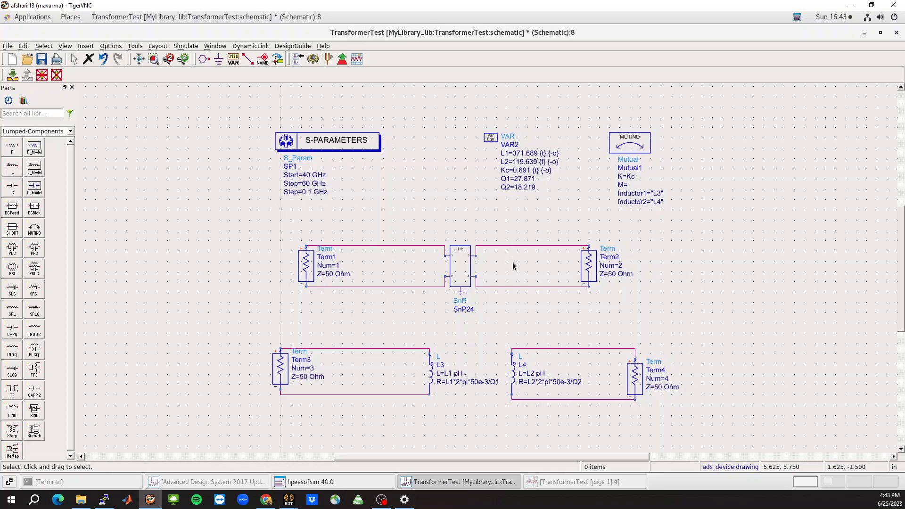
{"action": "scroll", "coordinate": [760, 313], "scroll_direction": "up", "scroll_amount": 1}
{"action": "middle_click_drag", "start_coordinate": [455, 267], "coordinate": [475, 276]}
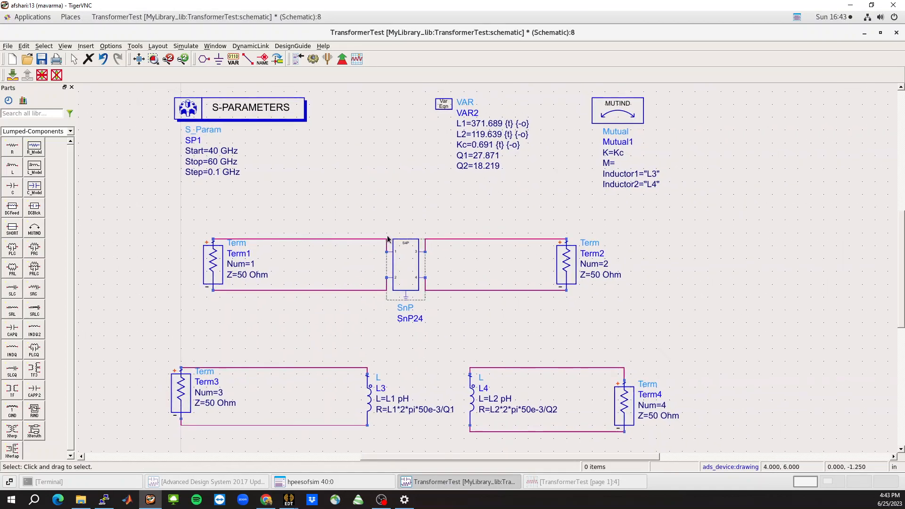
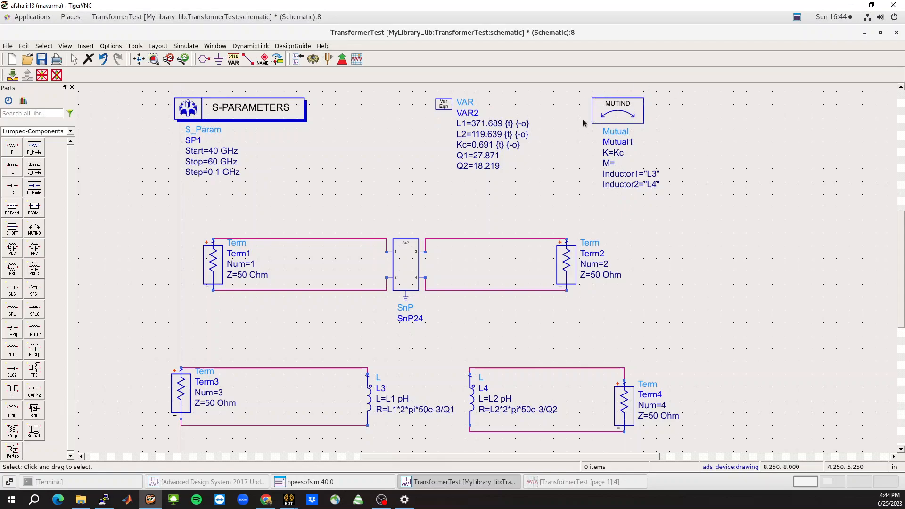
View the instance parameters of the Mutual1 coupling component, then close them without changes
{"action": "double_click", "coordinate": [619, 106]}
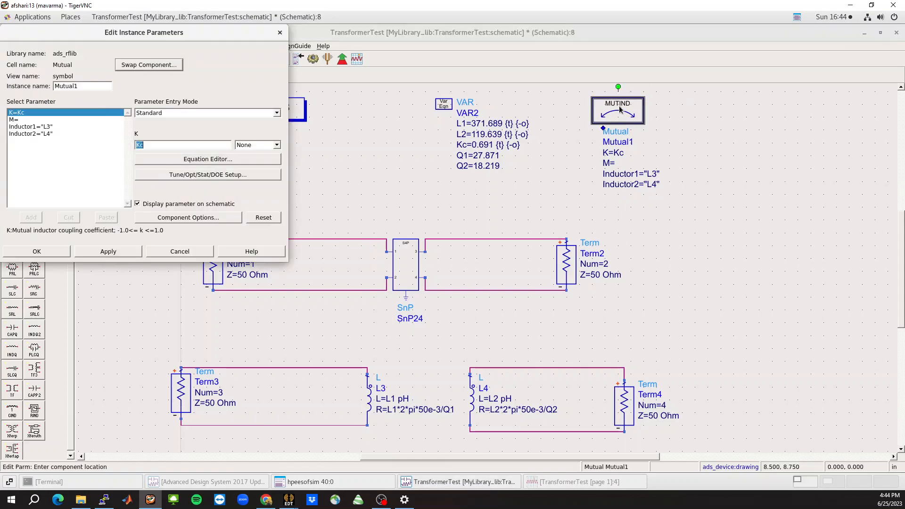
{"action": "left_click", "coordinate": [279, 34]}
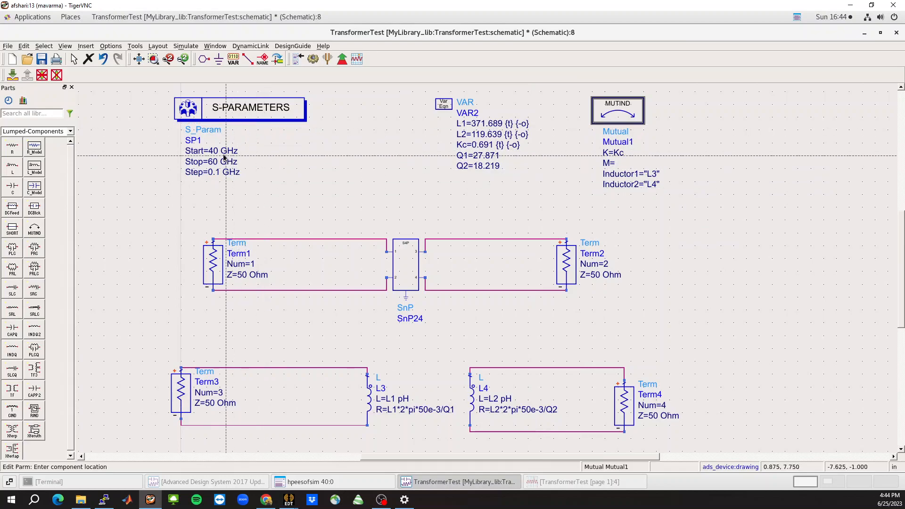
{"action": "key", "text": "Escape"}
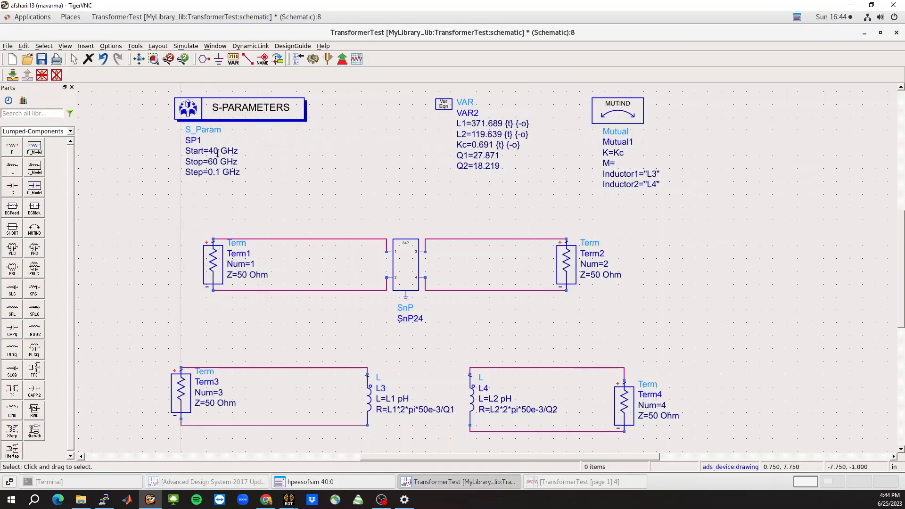
Bring up the TransformerTest data display and examine the Lp, Ls, Kc1, Qp and Qs equations
{"action": "left_click", "coordinate": [547, 480]}
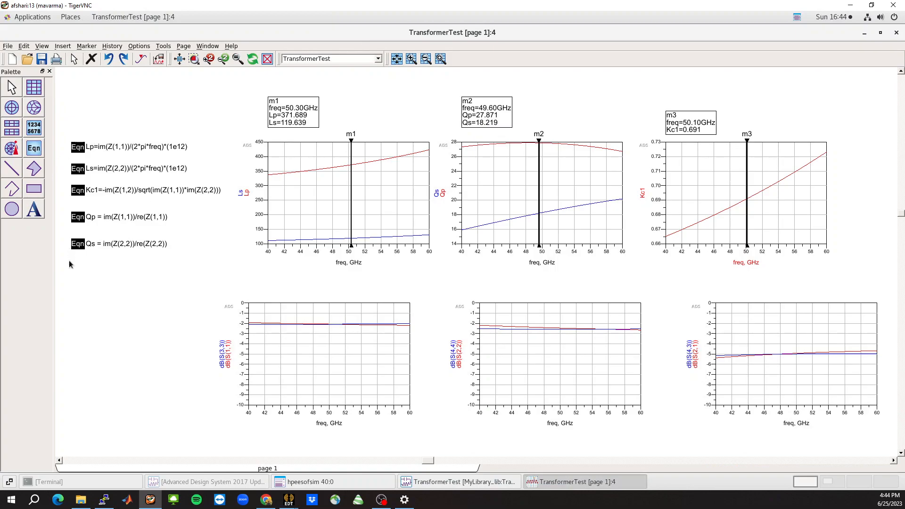
{"action": "scroll", "coordinate": [57, 151], "scroll_direction": "up", "scroll_amount": 4}
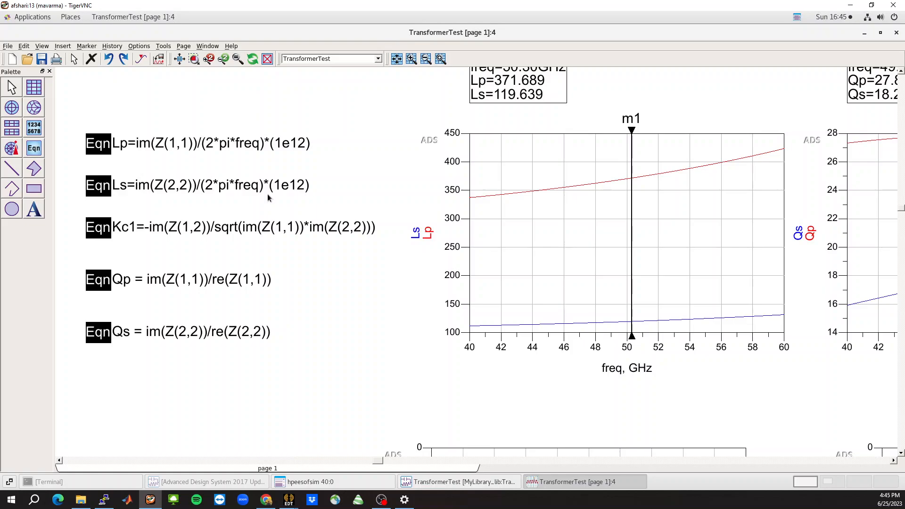
Switch to Chrome, search Google Images for "inductor t model", view the coupled-inductor T-model circuit, and return to the ADS data display
{"action": "left_click", "coordinate": [267, 500]}
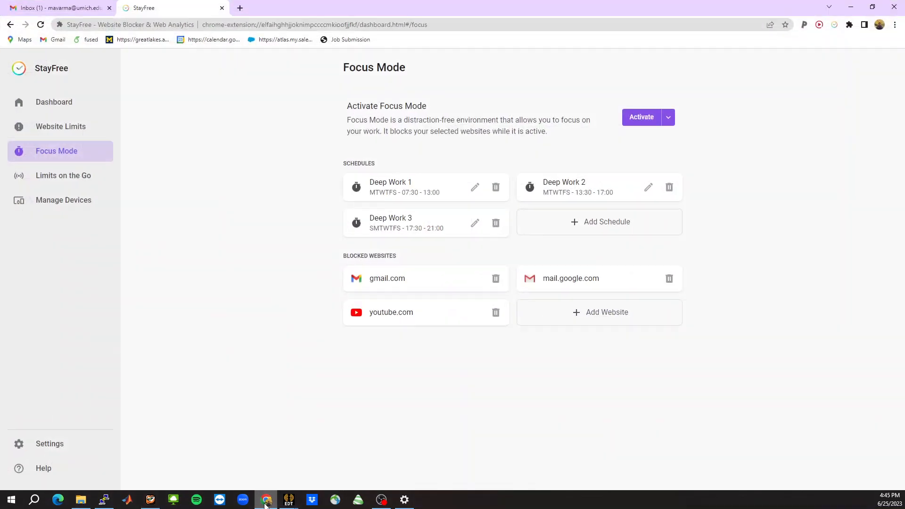
{"action": "left_click", "coordinate": [240, 8]}
{"action": "left_click", "coordinate": [240, 23]}
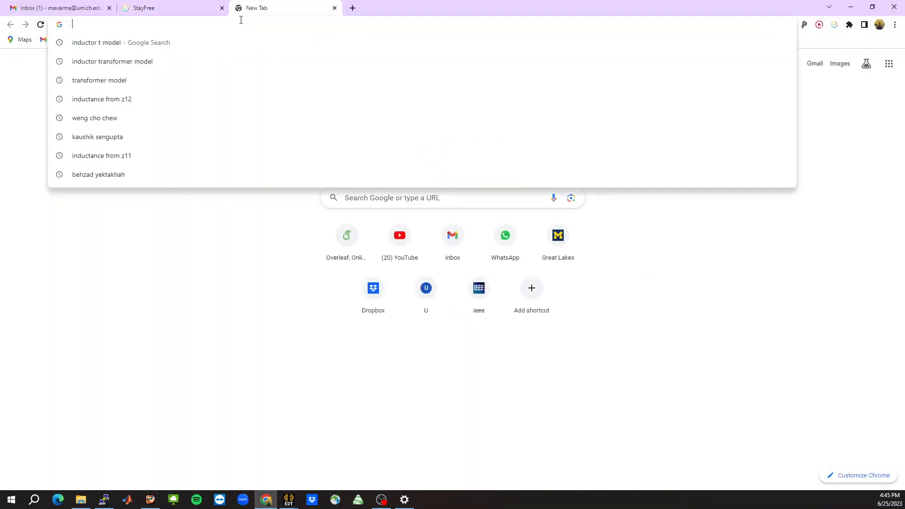
{"action": "left_click", "coordinate": [184, 36]}
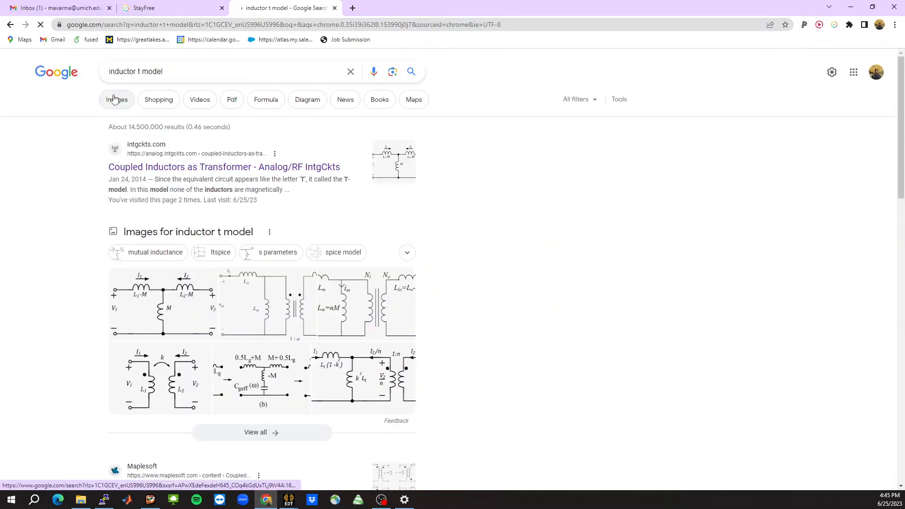
{"action": "left_click", "coordinate": [118, 97]}
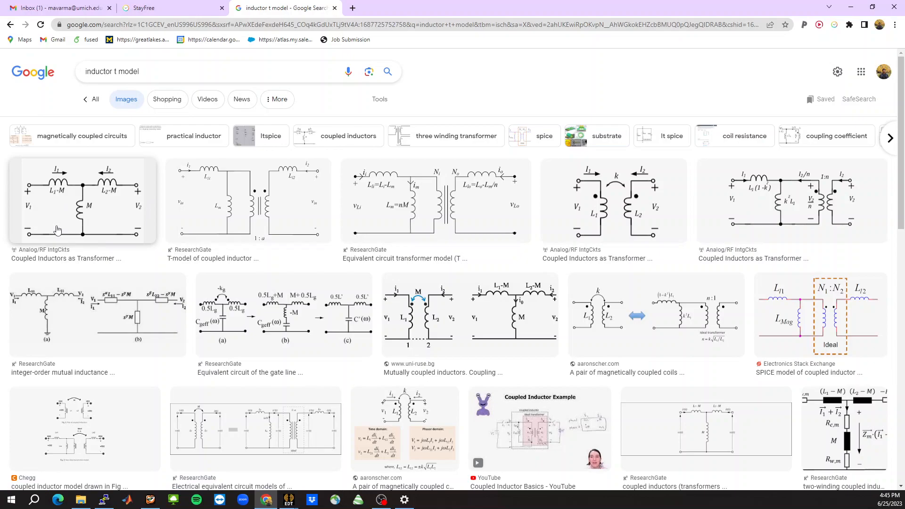
{"action": "left_click", "coordinate": [84, 210]}
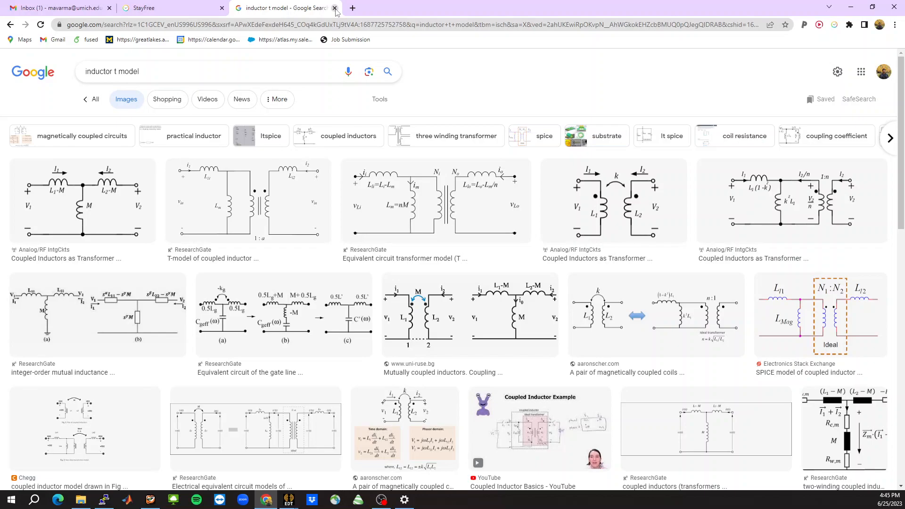
{"action": "left_click", "coordinate": [851, 6]}
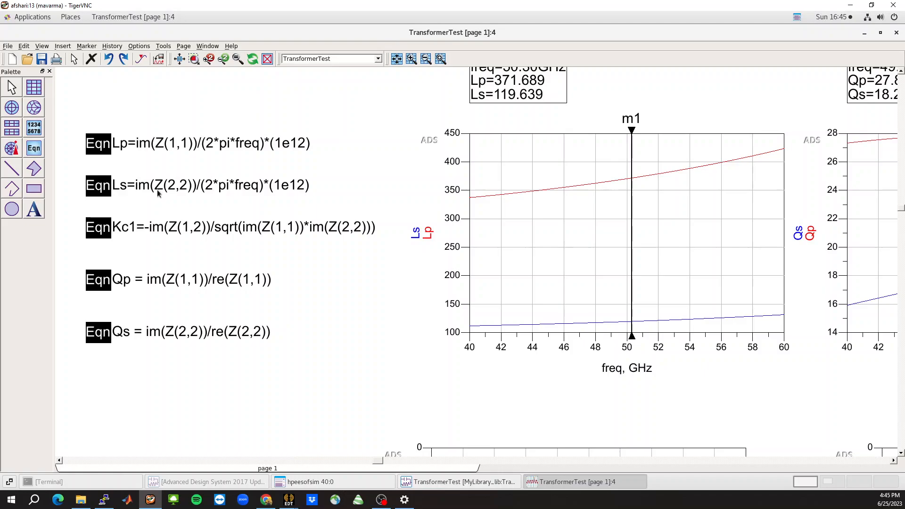
Examine the inductance, quality factor and coupling coefficient plots at markers m1, m2 and m3
{"action": "scroll", "coordinate": [157, 189], "scroll_direction": "down", "scroll_amount": 4}
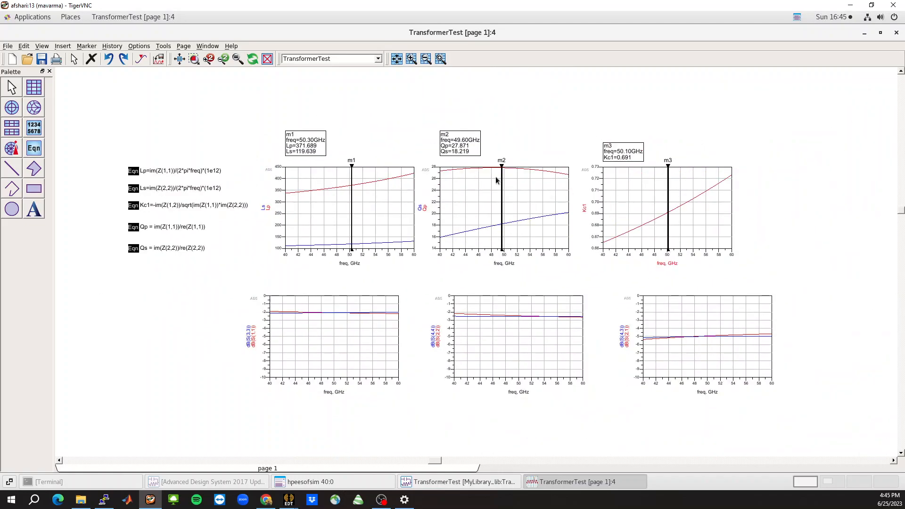
{"action": "scroll", "coordinate": [499, 178], "scroll_direction": "up", "scroll_amount": 3}
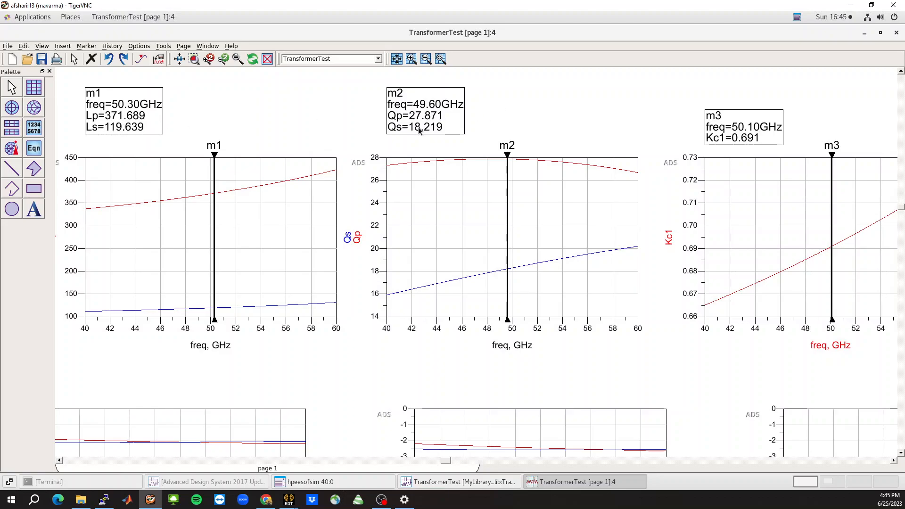
{"action": "scroll", "coordinate": [269, 174], "scroll_direction": "down", "scroll_amount": 2, "text": "ctrl"}
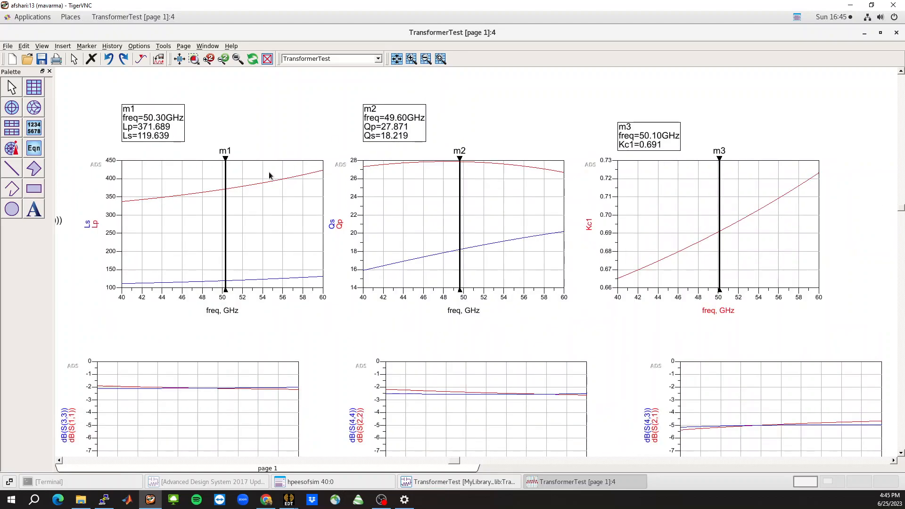
{"action": "scroll", "coordinate": [623, 166], "scroll_direction": "up", "scroll_amount": 2, "text": "ctrl"}
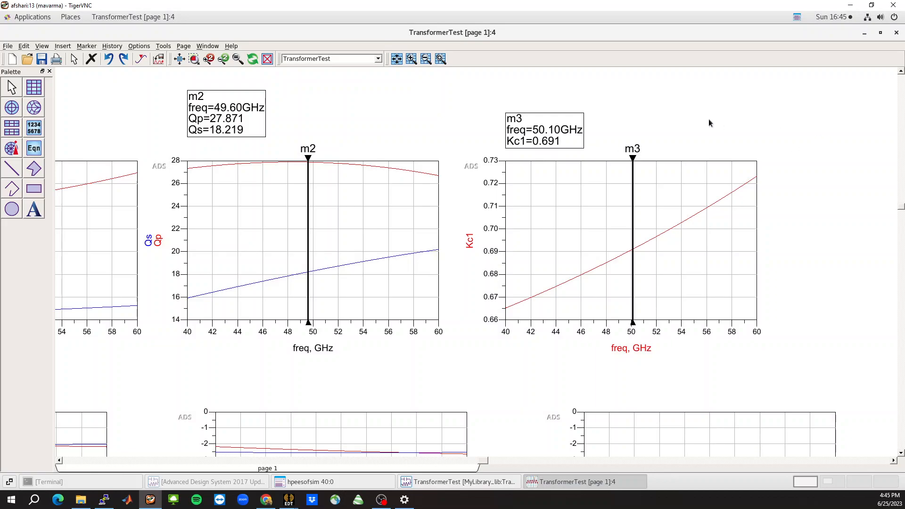
{"action": "scroll", "coordinate": [710, 122], "scroll_direction": "down", "scroll_amount": 1, "text": "ctrl"}
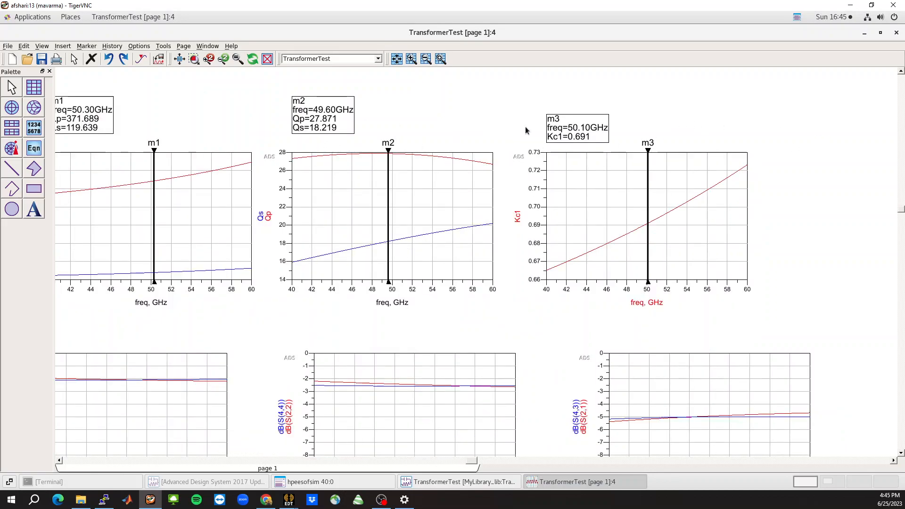
{"action": "scroll", "coordinate": [576, 130], "scroll_direction": "down", "scroll_amount": 1, "text": "ctrl"}
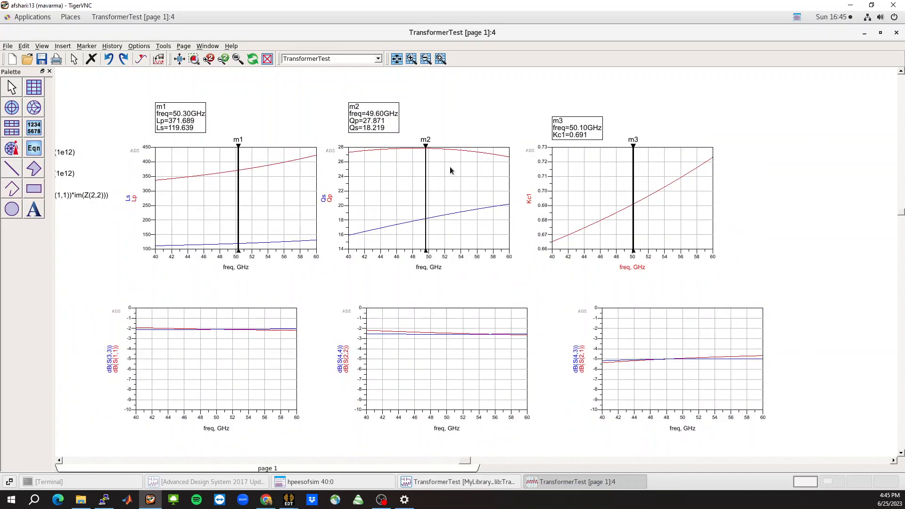
Compare the schematic's VAR2 values and L3/L4 inductor model with the data display's marker readings and S-parameter plots
{"action": "left_click", "coordinate": [440, 484]}
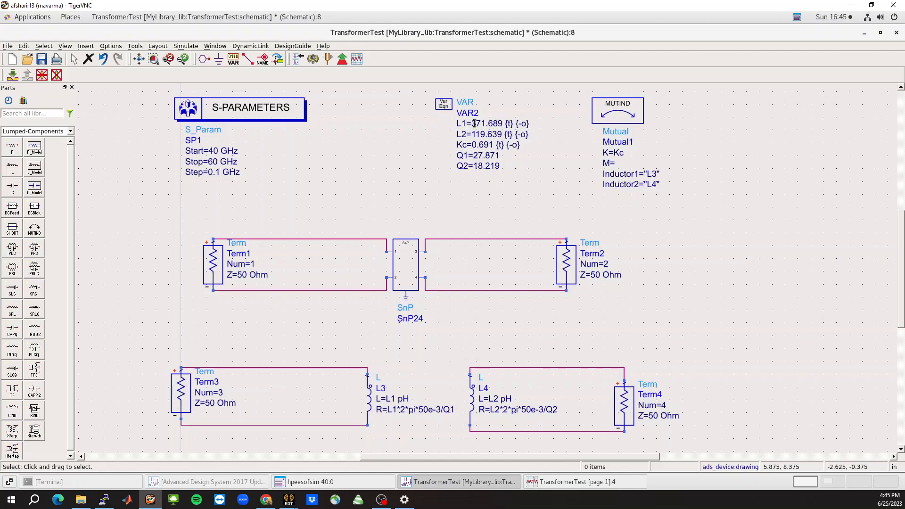
{"action": "left_click", "coordinate": [587, 482]}
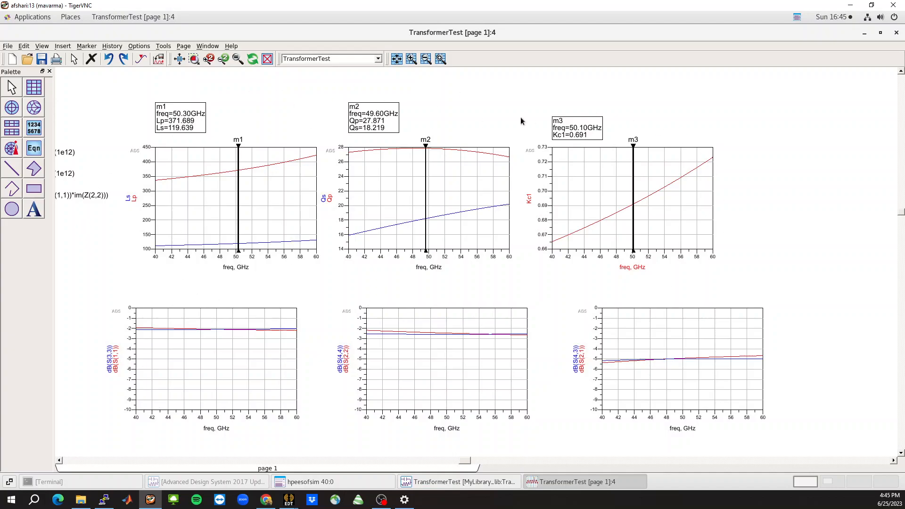
{"action": "left_click", "coordinate": [512, 481]}
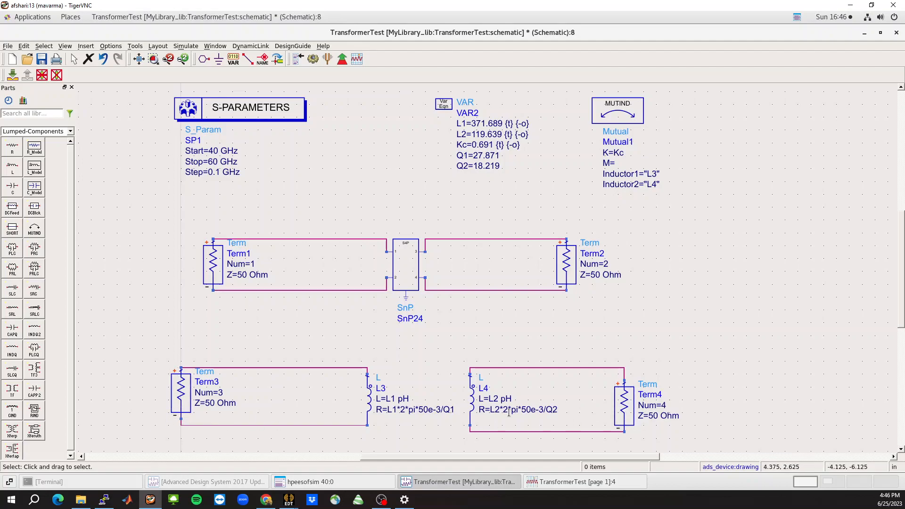
{"action": "left_click", "coordinate": [565, 480]}
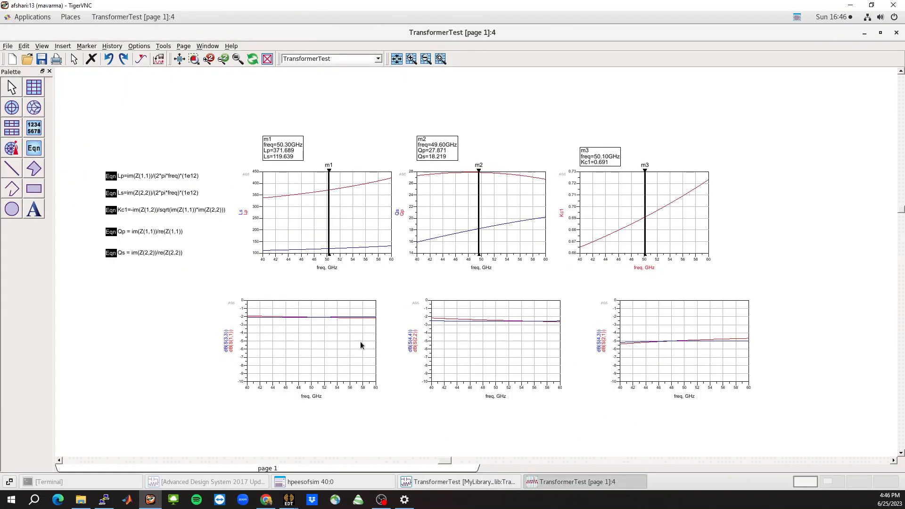
{"action": "scroll", "coordinate": [390, 332], "scroll_direction": "up", "scroll_amount": 2}
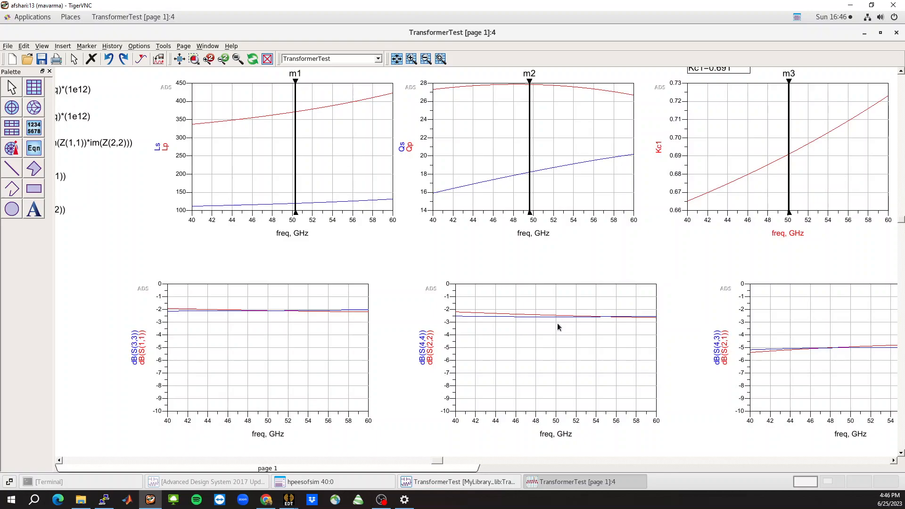
Examine the S-parameter comparison plots together with the inductance, quality factor and coupling plots in the data display
{"action": "scroll", "coordinate": [558, 349], "scroll_direction": "down", "scroll_amount": 1}
{"action": "scroll", "coordinate": [726, 347], "scroll_direction": "up", "scroll_amount": 1}
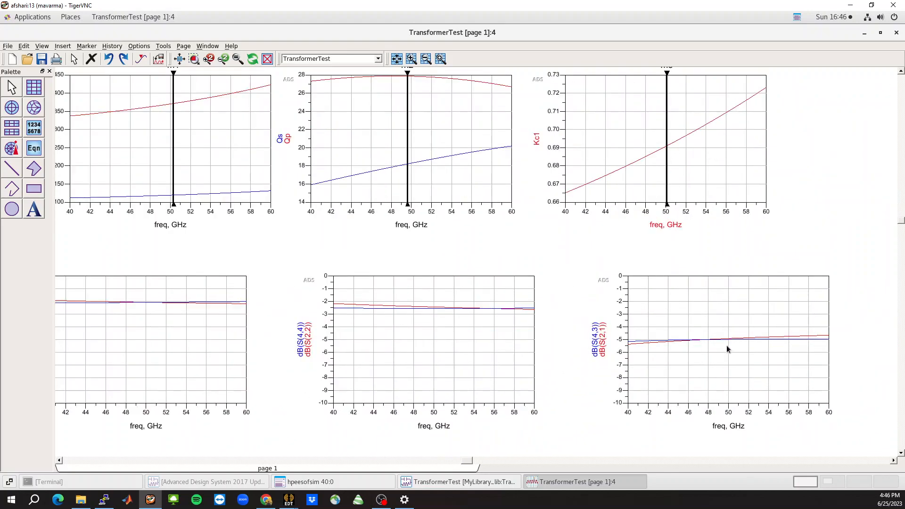
{"action": "scroll", "coordinate": [727, 349], "scroll_direction": "up", "scroll_amount": 1}
{"action": "scroll", "coordinate": [201, 281], "scroll_direction": "up", "scroll_amount": 1}
{"action": "scroll", "coordinate": [269, 288], "scroll_direction": "down", "scroll_amount": 4}
{"action": "scroll", "coordinate": [197, 188], "scroll_direction": "up", "scroll_amount": 2}
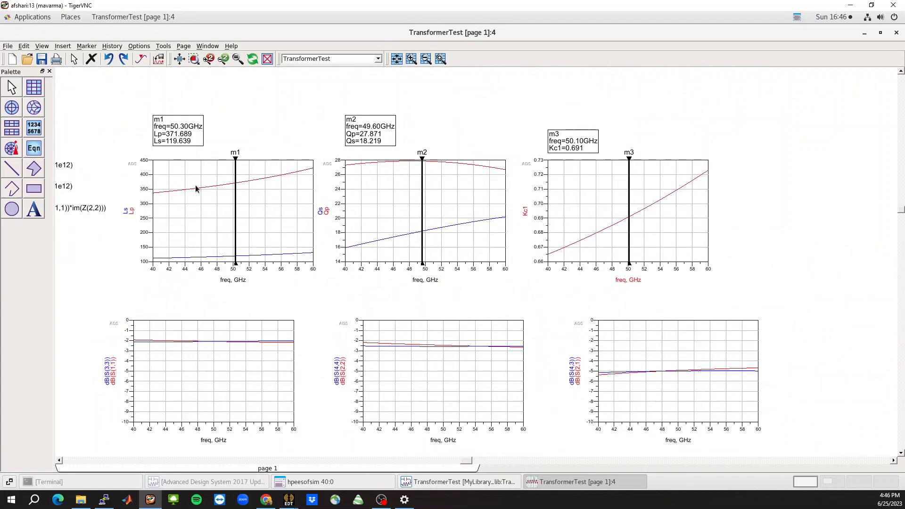
{"action": "scroll", "coordinate": [491, 259], "scroll_direction": "down", "scroll_amount": 1}
{"action": "scroll", "coordinate": [524, 267], "scroll_direction": "down", "scroll_amount": 1}
{"action": "scroll", "coordinate": [386, 286], "scroll_direction": "up", "scroll_amount": 1}
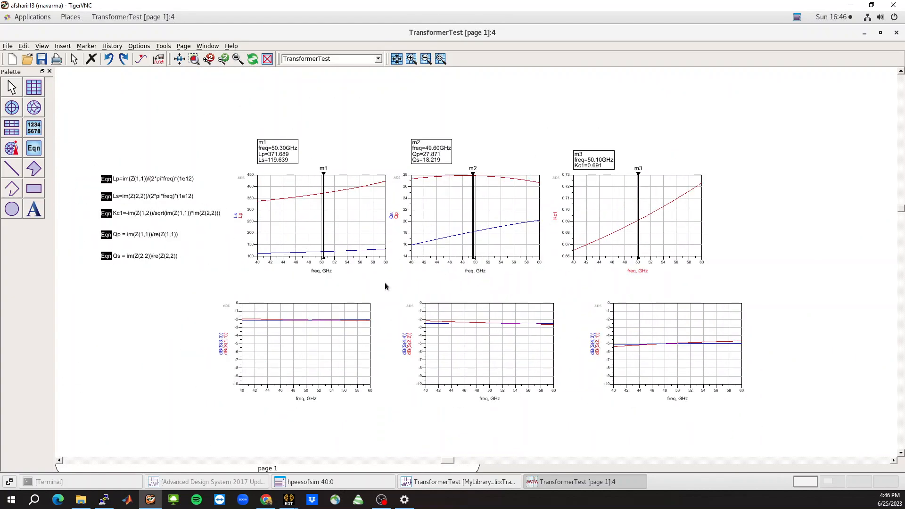
Compare the TransformerTest schematic's SnP24 block and L3/L4 inductor model with the coupled-inductor circuits in the Chrome image results
{"action": "left_click", "coordinate": [459, 481]}
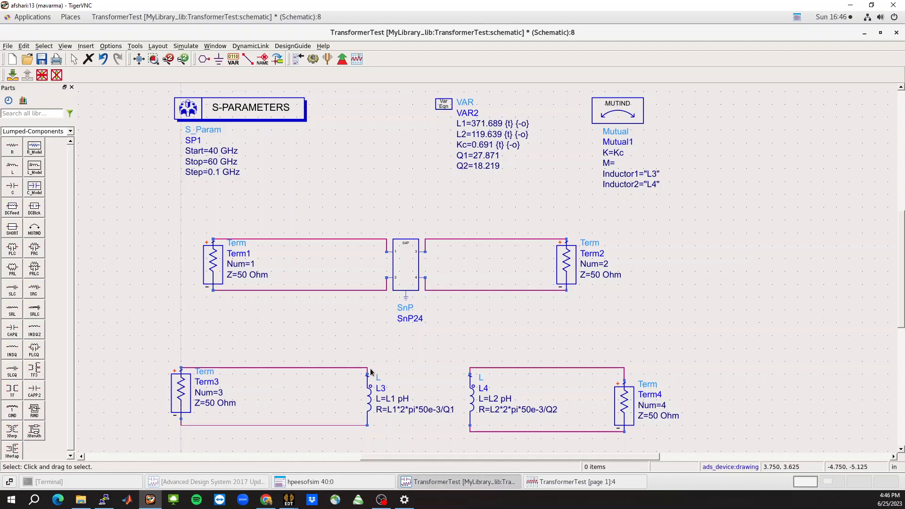
{"action": "left_click", "coordinate": [266, 500]}
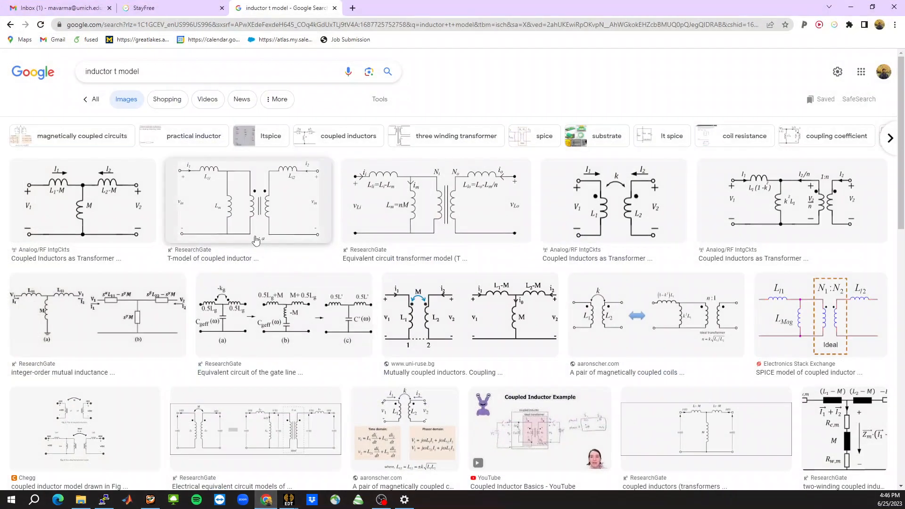
{"action": "left_click", "coordinate": [266, 500]}
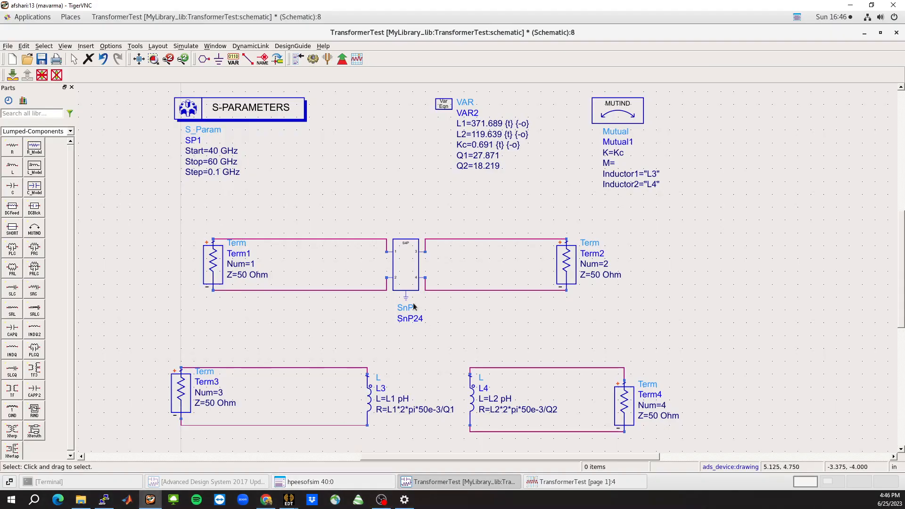
{"action": "scroll", "coordinate": [492, 315], "scroll_direction": "down", "scroll_amount": 1}
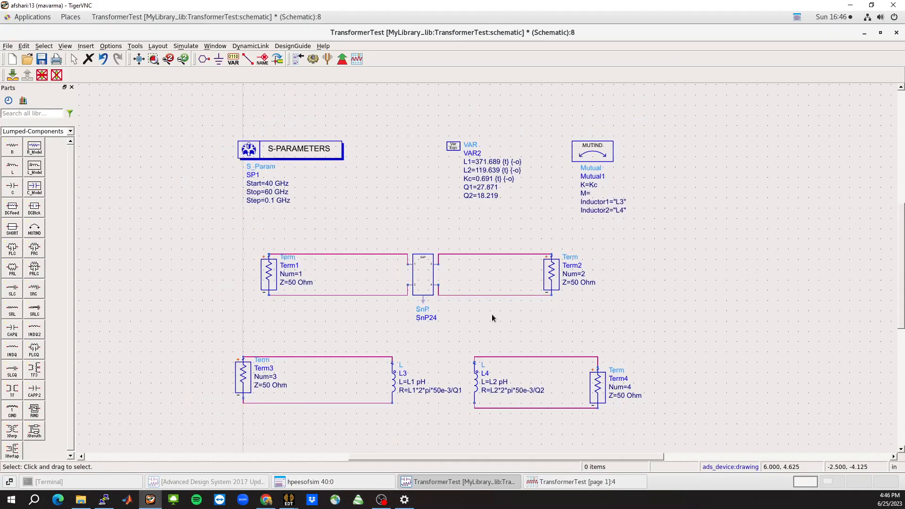
{"action": "scroll", "coordinate": [492, 315], "scroll_direction": "up", "scroll_amount": 1}
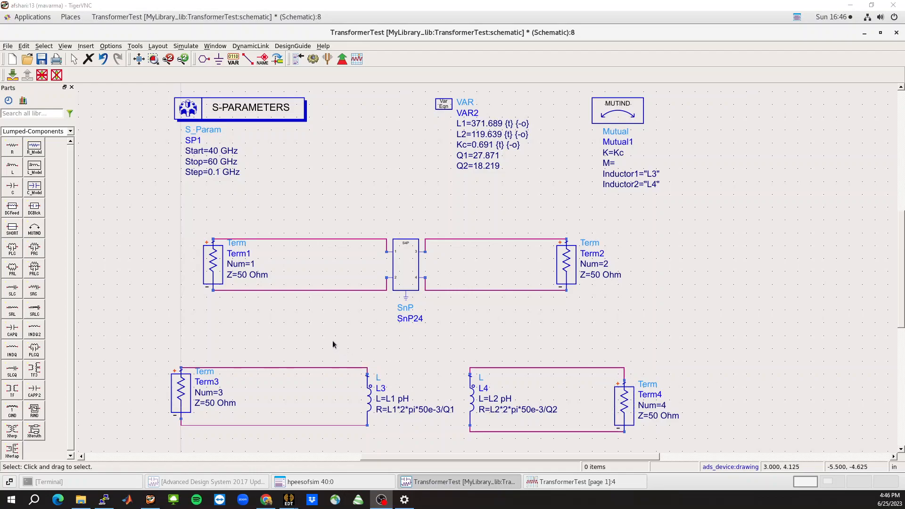
{"action": "left_click", "coordinate": [262, 503]}
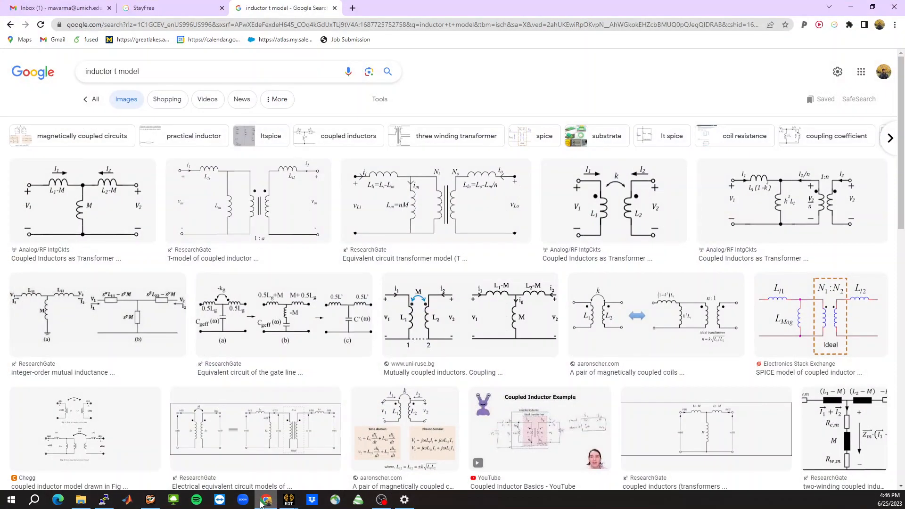
{"action": "left_click", "coordinate": [262, 503]}
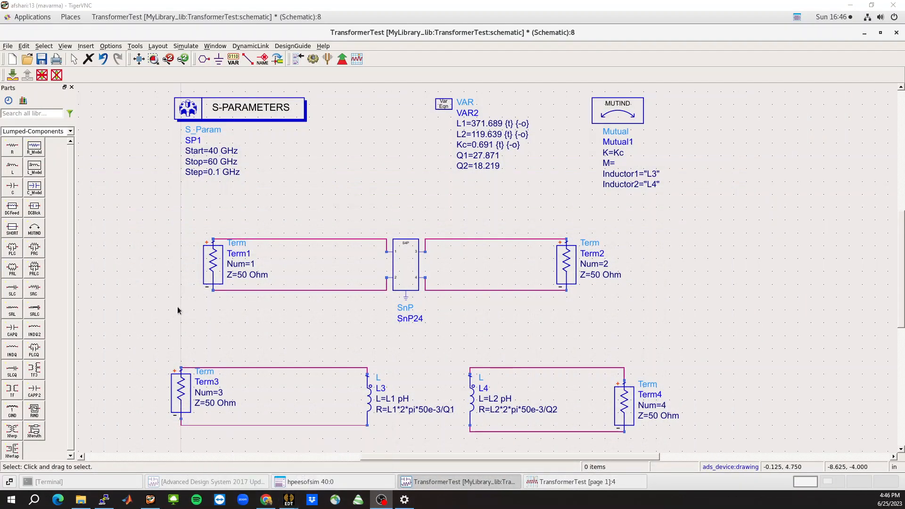
{"action": "left_click", "coordinate": [269, 501]}
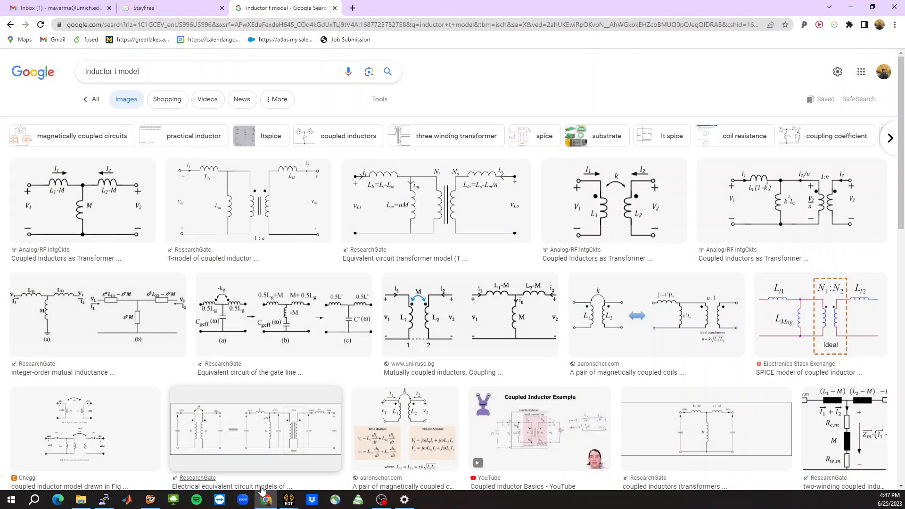
{"action": "mouse_move", "coordinate": [289, 500]}
Switch to the 2X1_Tranformer model in Ansys Electronics Desktop and hide the secondary coil Section8 and its port sheets
{"action": "left_click", "coordinate": [346, 466]}
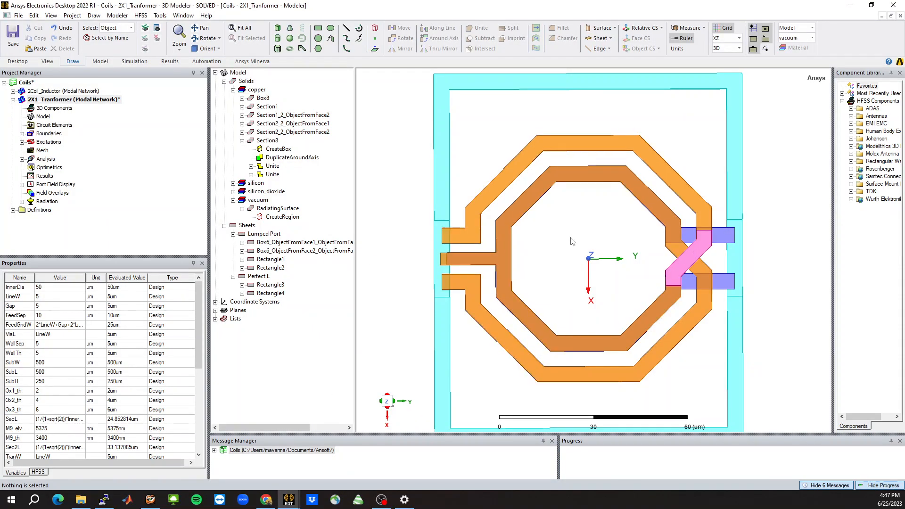
{"action": "scroll", "coordinate": [579, 227], "scroll_direction": "down", "scroll_amount": 2}
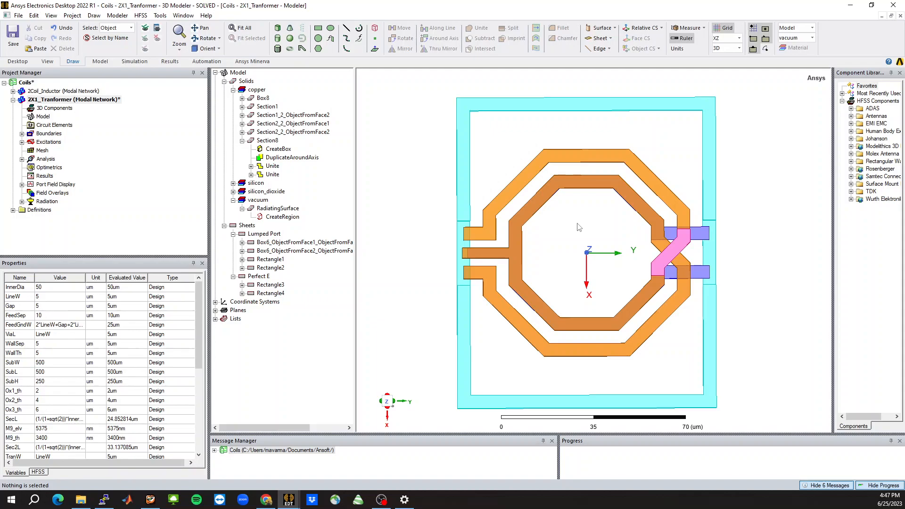
{"action": "left_click_drag", "start_coordinate": [579, 228], "coordinate": [564, 290], "text": "alt"}
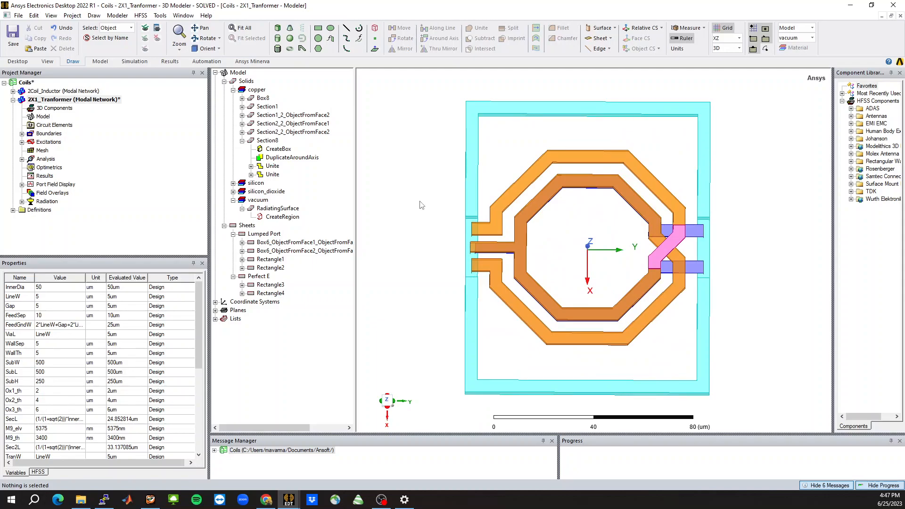
{"action": "left_click", "coordinate": [523, 226]}
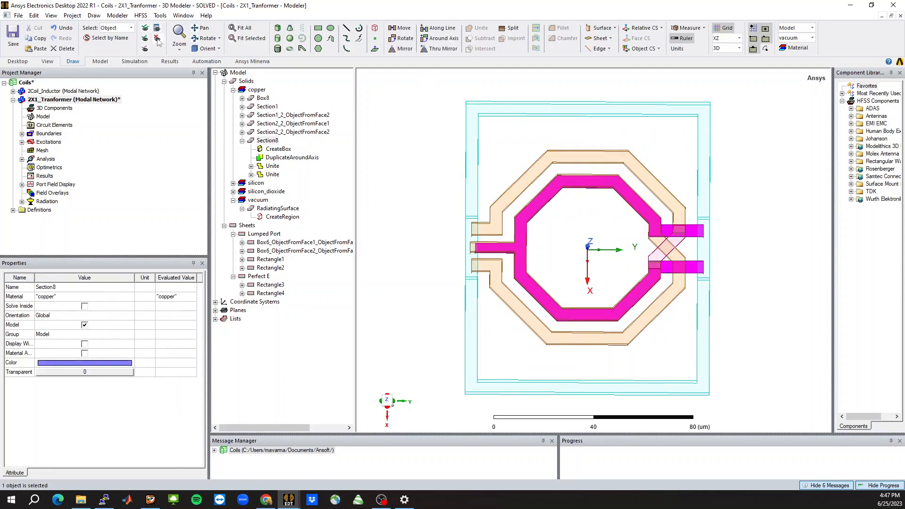
{"action": "left_click", "coordinate": [158, 39]}
{"action": "left_click_drag", "start_coordinate": [693, 216], "coordinate": [718, 276]}
{"action": "left_click", "coordinate": [158, 39]}
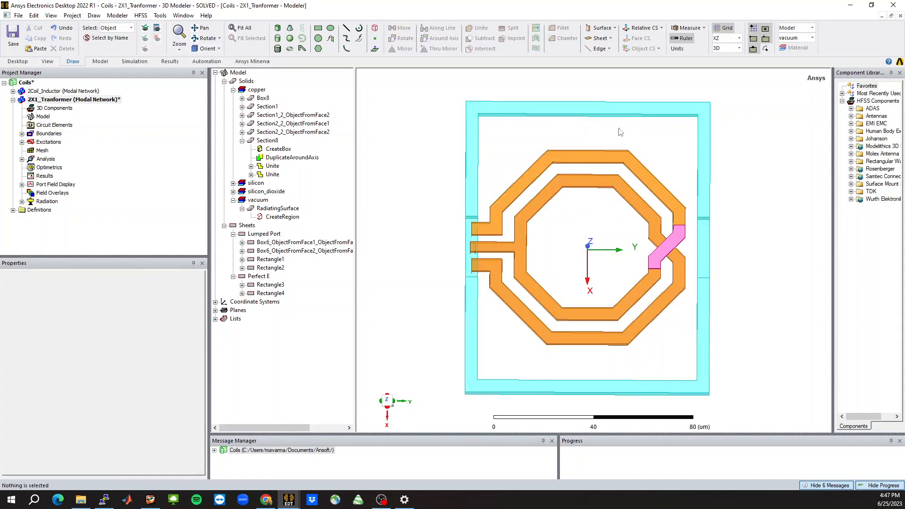
Select the faces of the primary coil, its ports and the adjoining feed-side ground wall
{"action": "key", "text": "f"}
{"action": "scroll", "coordinate": [692, 99], "scroll_direction": "down", "scroll_amount": 1}
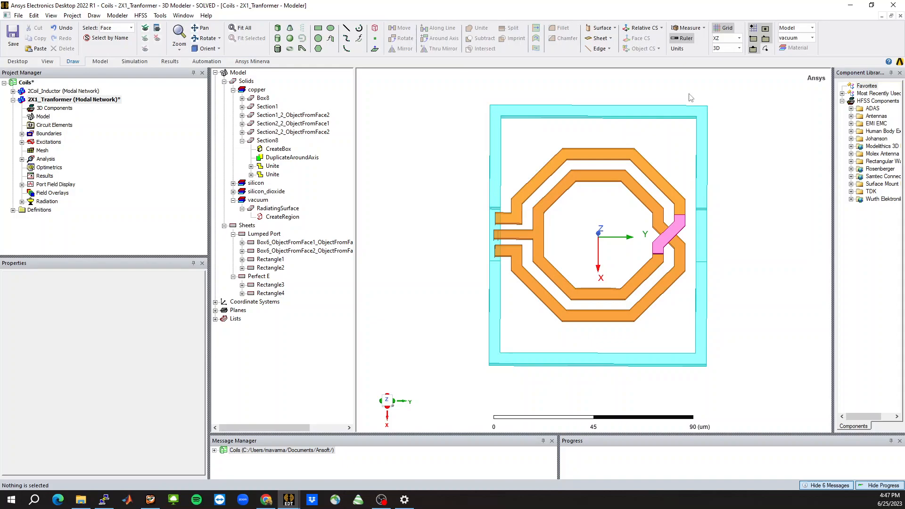
{"action": "left_click_drag", "start_coordinate": [693, 98], "coordinate": [470, 387]}
{"action": "left_click", "coordinate": [421, 106]}
{"action": "left_click_drag", "start_coordinate": [455, 78], "coordinate": [692, 408]}
{"action": "middle_click_drag", "start_coordinate": [595, 249], "coordinate": [594, 250]}
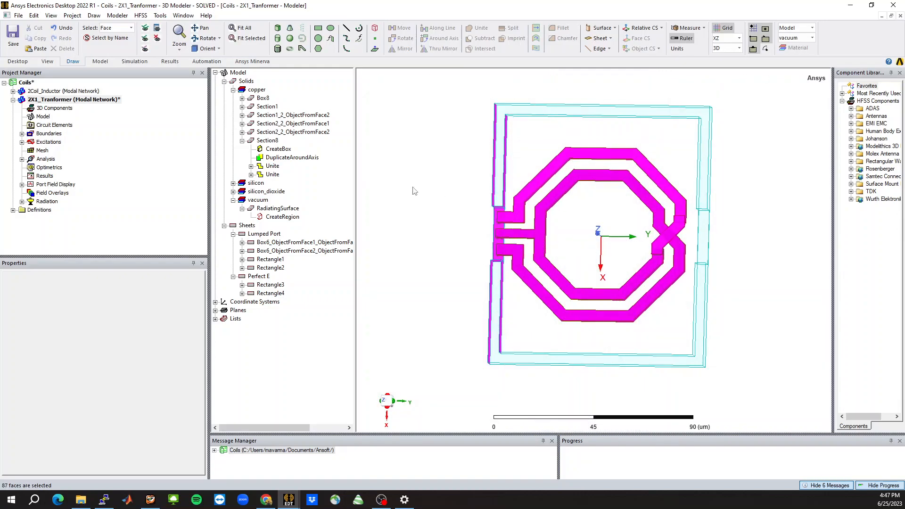
{"action": "middle_click_drag", "start_coordinate": [404, 166], "coordinate": [437, 163]}
Move the selected faces along the vector 0um, Y_Sep, 0um, defining the variable Y_Sep as -5um
{"action": "right_click", "coordinate": [438, 163]}
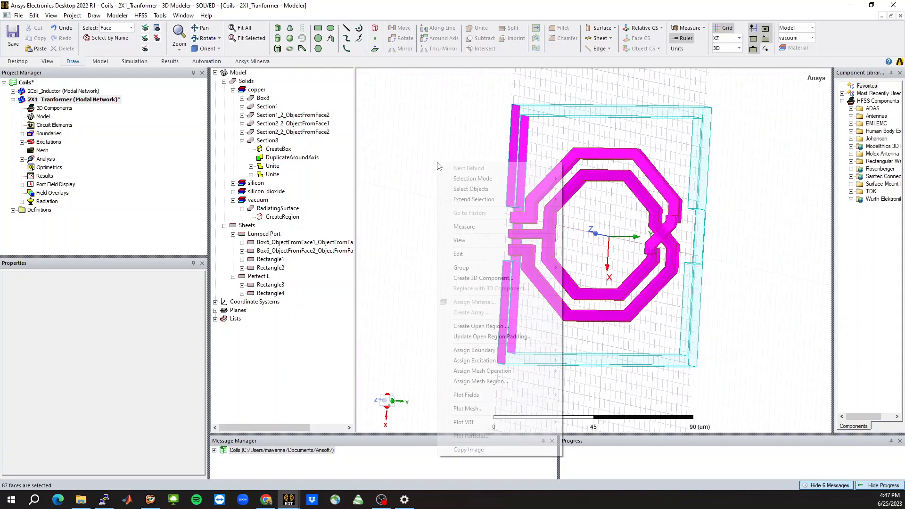
{"action": "mouse_move", "coordinate": [473, 254]}
{"action": "mouse_move", "coordinate": [594, 336]}
{"action": "mouse_move", "coordinate": [708, 419]}
{"action": "left_click", "coordinate": [803, 430]}
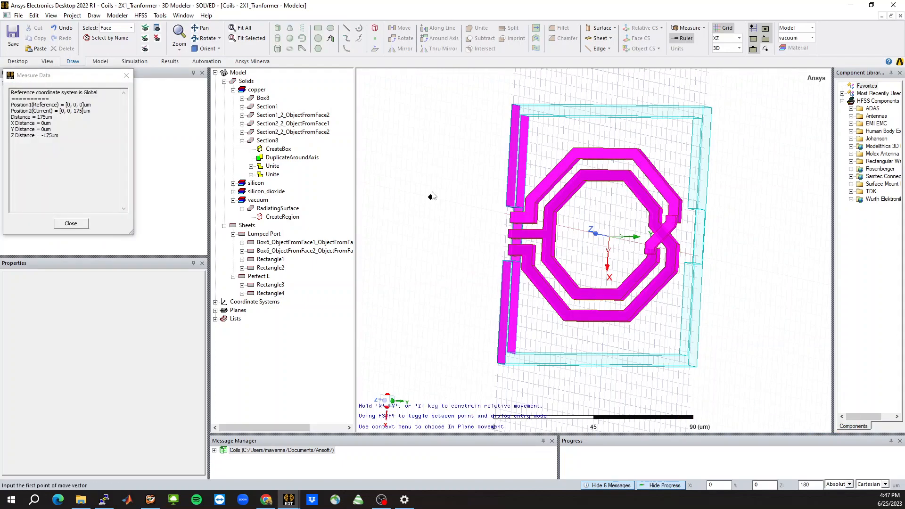
{"action": "key", "text": "F4"}
{"action": "left_click", "coordinate": [44, 83]}
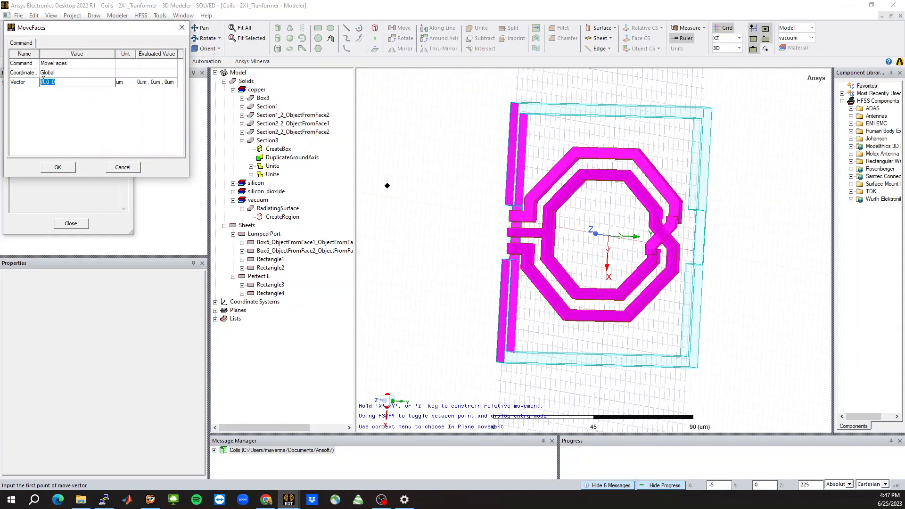
{"action": "left_click", "coordinate": [49, 83]}
{"action": "type", "text": "Y_Sep"}
{"action": "key", "text": "Return"}
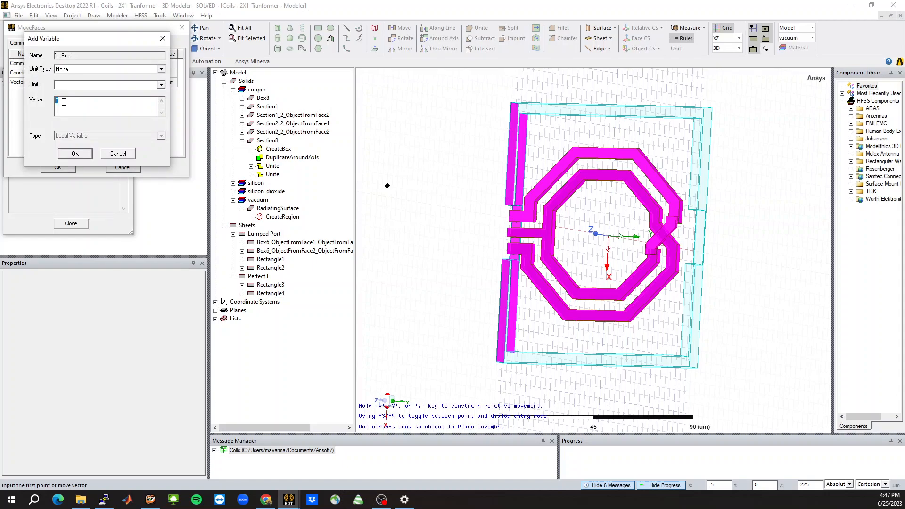
{"action": "type", "text": "-5um"}
{"action": "key", "text": "Return"}
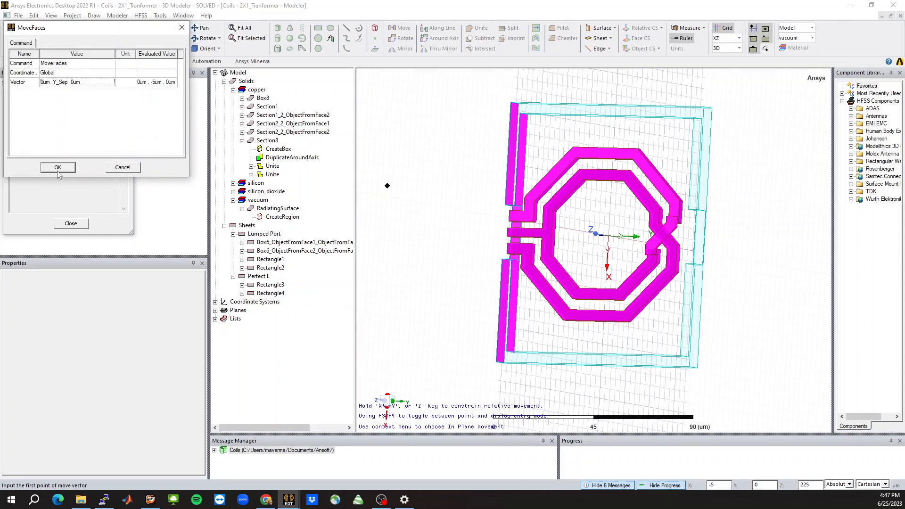
{"action": "left_click", "coordinate": [58, 169]}
Show the hidden secondary coil and its port sheets again
{"action": "mouse_move", "coordinate": [586, 235]}
{"action": "middle_mouse_down"}
{"action": "mouse_move", "coordinate": [626, 237]}
{"action": "mouse_move", "coordinate": [621, 221]}
{"action": "mouse_move", "coordinate": [642, 223]}
{"action": "middle_mouse_up"}
{"action": "left_click", "coordinate": [820, 291]}
{"action": "scroll", "coordinate": [561, 182], "scroll_direction": "down", "scroll_amount": 2}
{"action": "left_click_drag", "start_coordinate": [424, 95], "coordinate": [721, 388]}
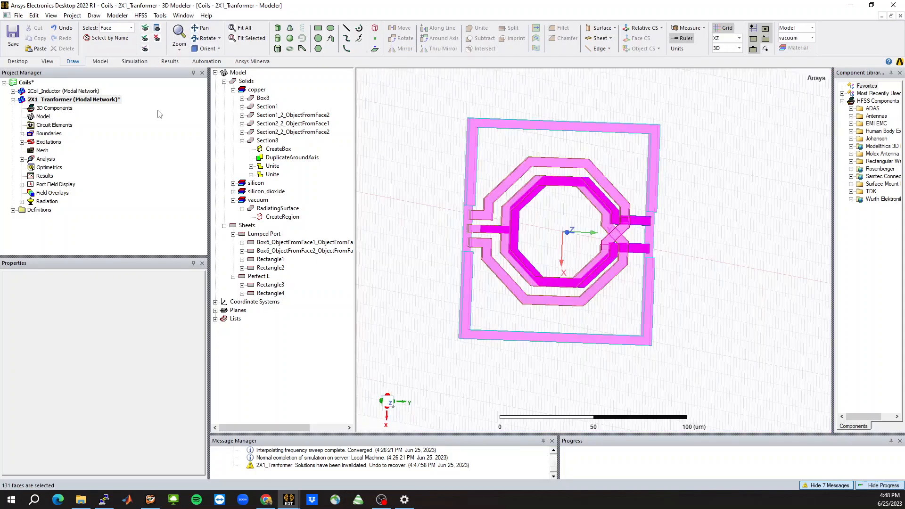
{"action": "left_click", "coordinate": [146, 51]}
{"action": "middle_click_drag", "start_coordinate": [555, 230], "coordinate": [551, 252]}
{"action": "scroll", "coordinate": [551, 252], "scroll_direction": "up", "scroll_amount": 3}
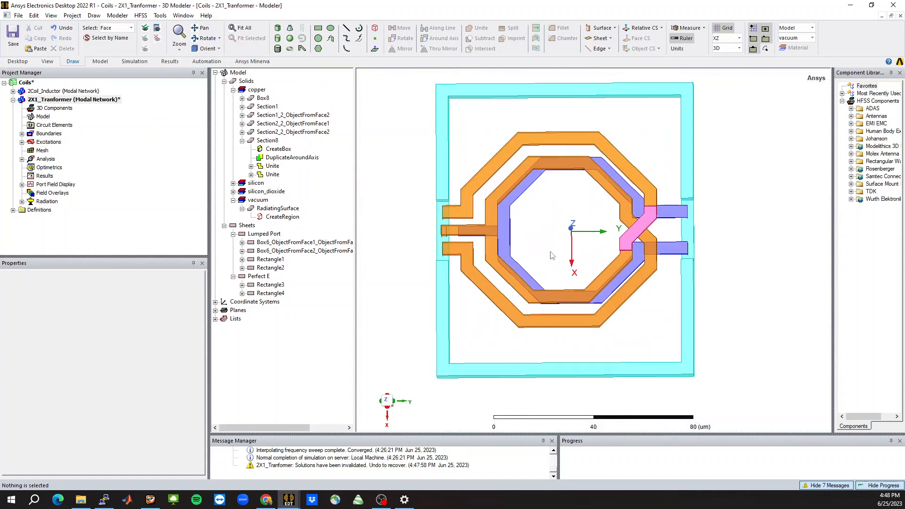
Set the 2X1_Tranformer design variable Y_Sep to -10 um
{"action": "scroll", "coordinate": [552, 256], "scroll_direction": "up", "scroll_amount": 2}
{"action": "left_click", "coordinate": [92, 99]}
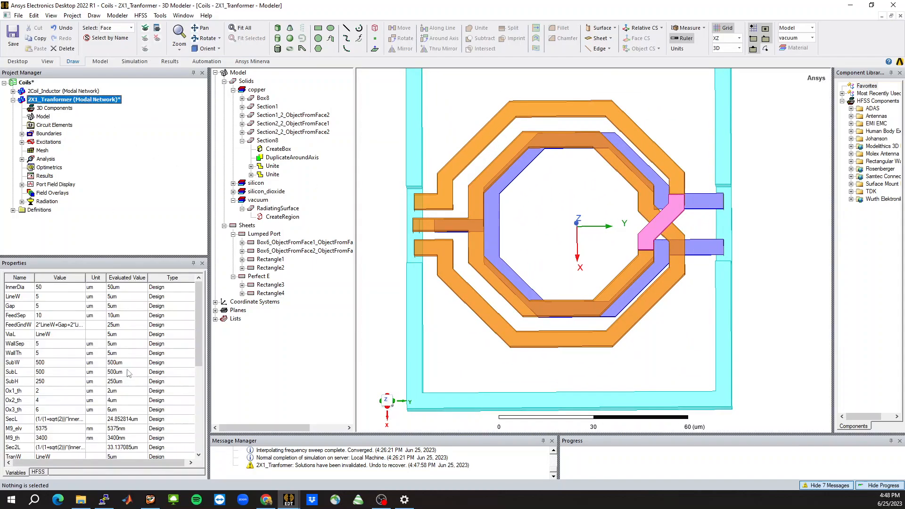
{"action": "scroll", "coordinate": [129, 374], "scroll_direction": "down", "scroll_amount": 5}
{"action": "left_click", "coordinate": [52, 448]}
{"action": "type", "text": "-10"}
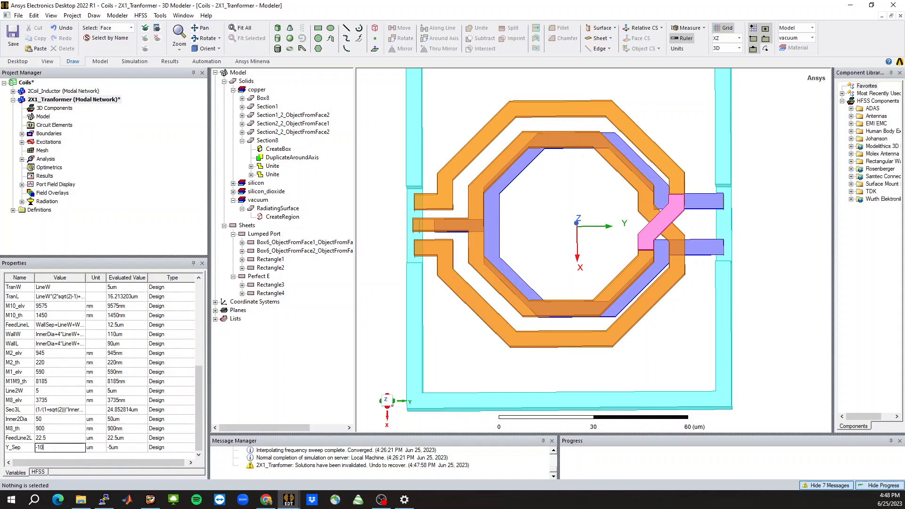
{"action": "key", "text": "Return"}
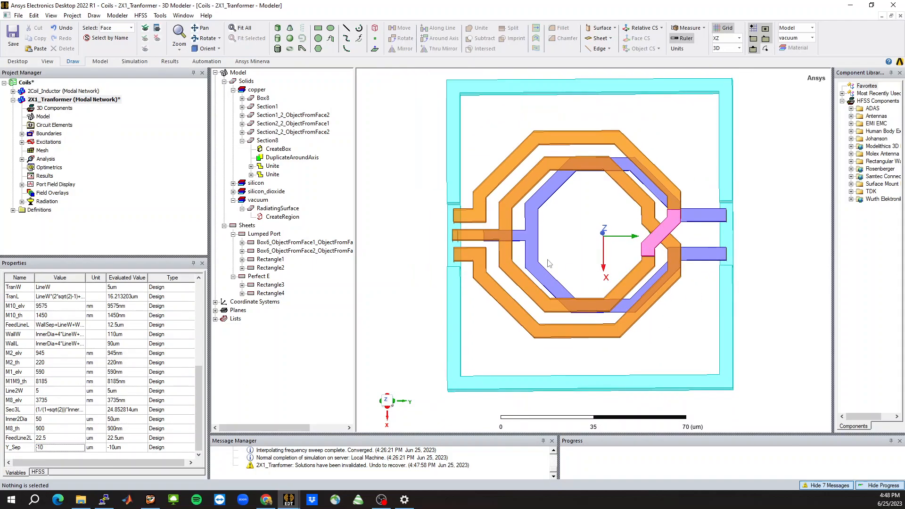
Move the end face of the secondary coil's center-tap feed along its normal by Y_Sep
{"action": "scroll", "coordinate": [463, 246], "scroll_direction": "up", "scroll_amount": 6}
{"action": "middle_click_drag", "start_coordinate": [500, 238], "coordinate": [519, 224]}
{"action": "scroll", "coordinate": [519, 223], "scroll_direction": "up", "scroll_amount": 4}
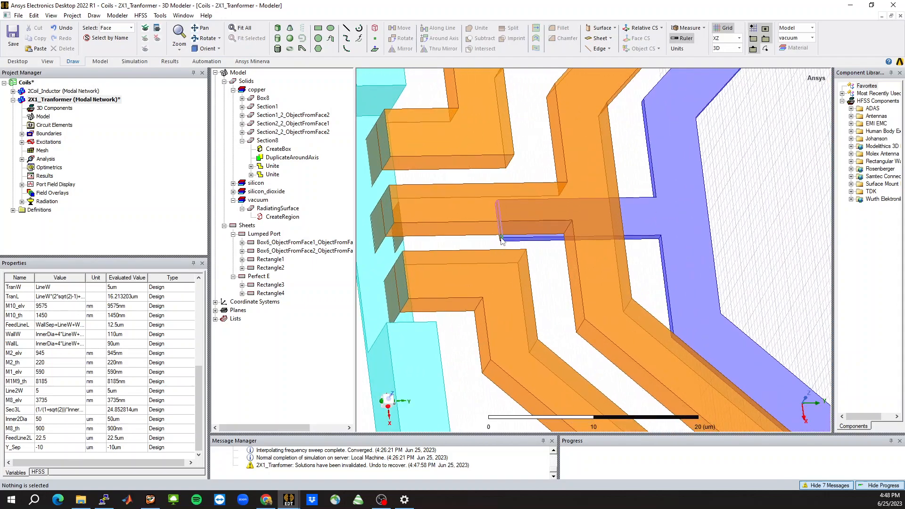
{"action": "left_click", "coordinate": [501, 238]}
{"action": "scroll", "coordinate": [570, 271], "scroll_direction": "down", "scroll_amount": 3}
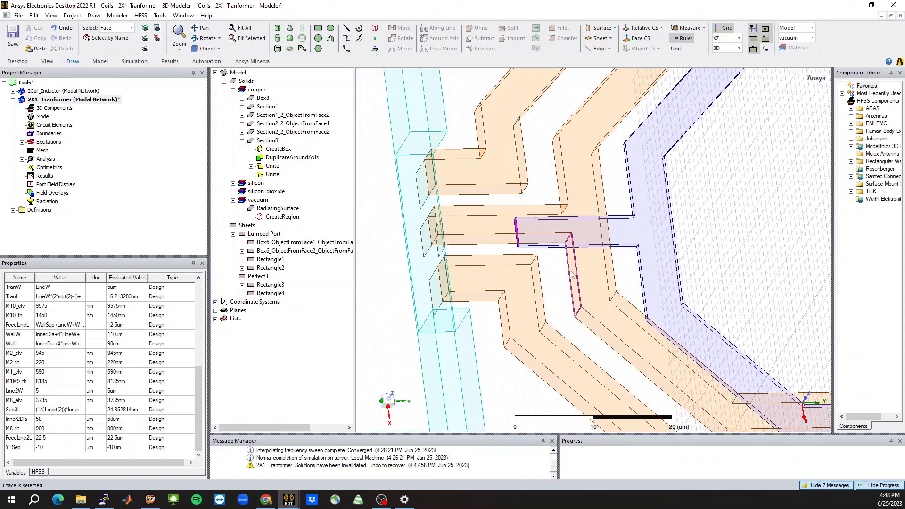
{"action": "right_click", "coordinate": [379, 200]}
{"action": "mouse_move", "coordinate": [424, 288]}
{"action": "mouse_move", "coordinate": [543, 370]}
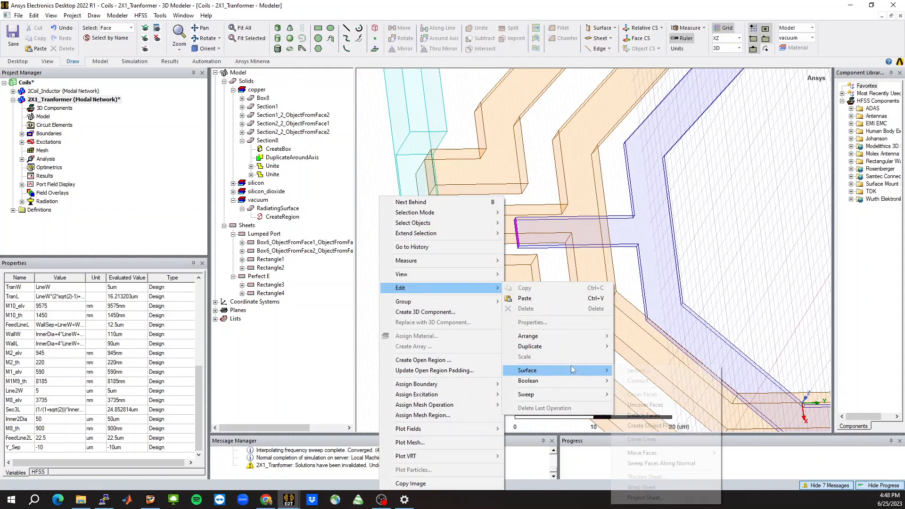
{"action": "mouse_move", "coordinate": [648, 453]}
{"action": "left_click", "coordinate": [735, 453]}
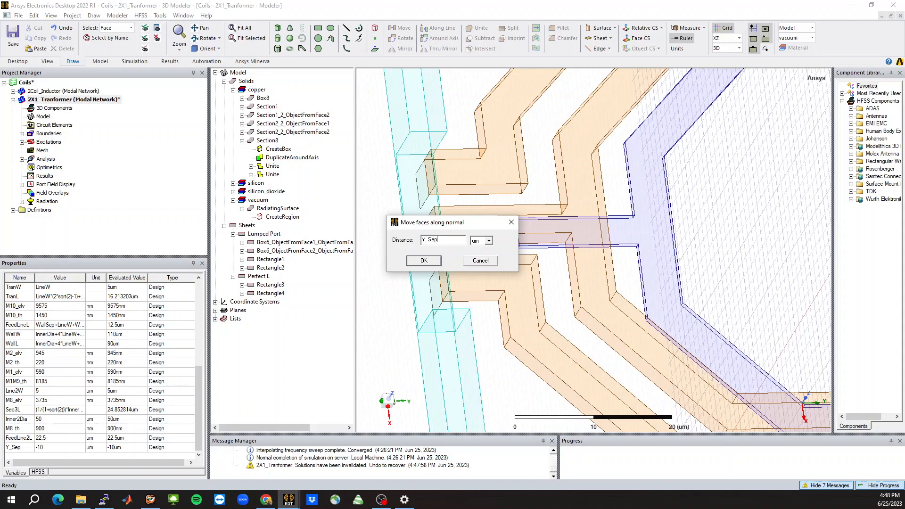
{"action": "key", "text": "Return"}
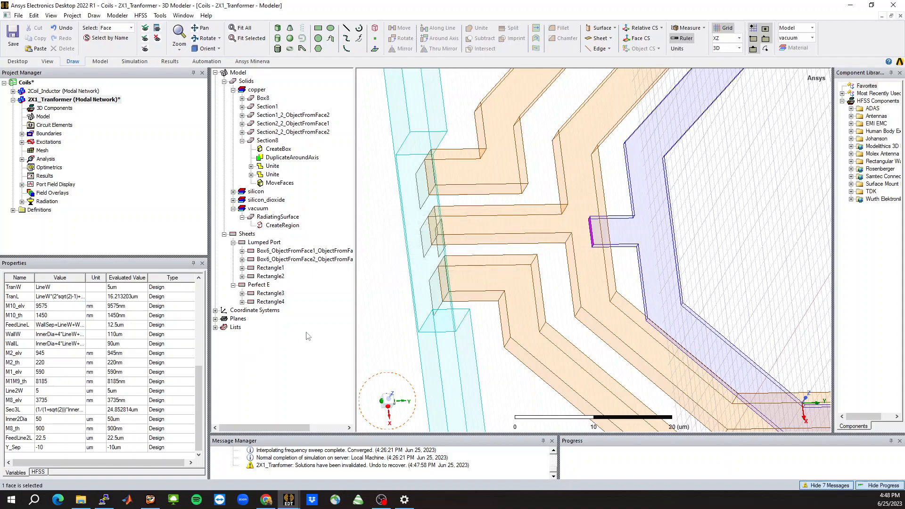
Change the offset of Section8's MoveFaces operation to -Y_Sep
{"action": "key", "text": "o"}
{"action": "left_click", "coordinate": [280, 183]}
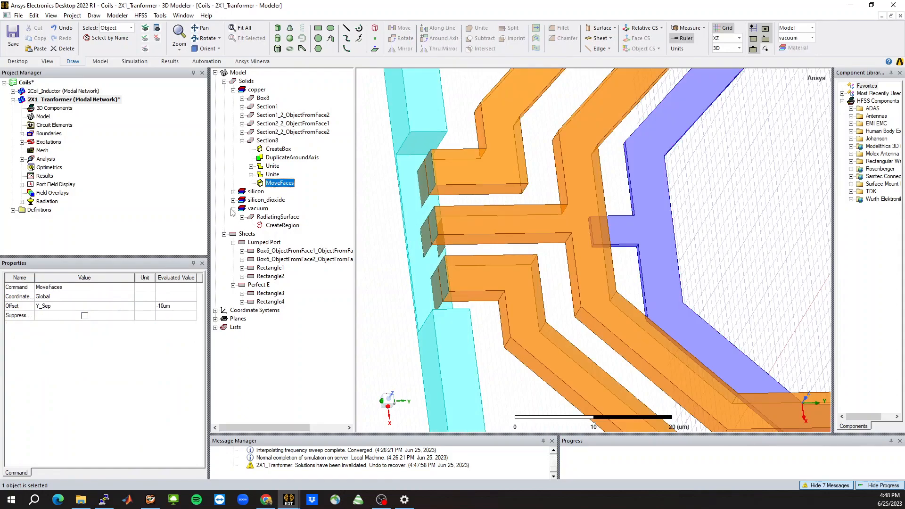
{"action": "left_click", "coordinate": [36, 307]}
{"action": "left_click", "coordinate": [37, 306]}
{"action": "left_click", "coordinate": [37, 306]}
{"action": "type", "text": "-"}
{"action": "key", "text": "Return"}
{"action": "left_click", "coordinate": [395, 303]}
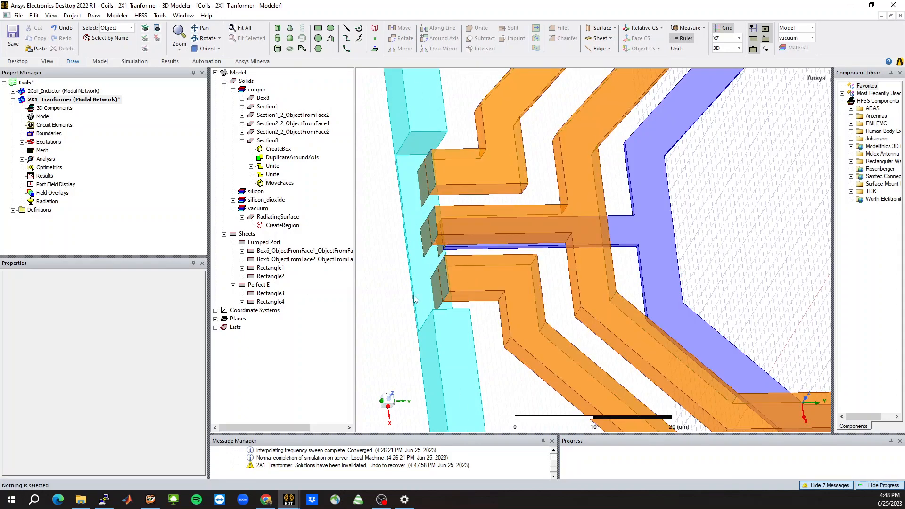
Move the Y_Sep variable to the start of the 2X1_Tranformer design's local variable list, ahead of InnerDia
{"action": "scroll", "coordinate": [397, 302], "scroll_direction": "down", "scroll_amount": 8}
{"action": "middle_click_drag", "start_coordinate": [599, 238], "coordinate": [589, 258]}
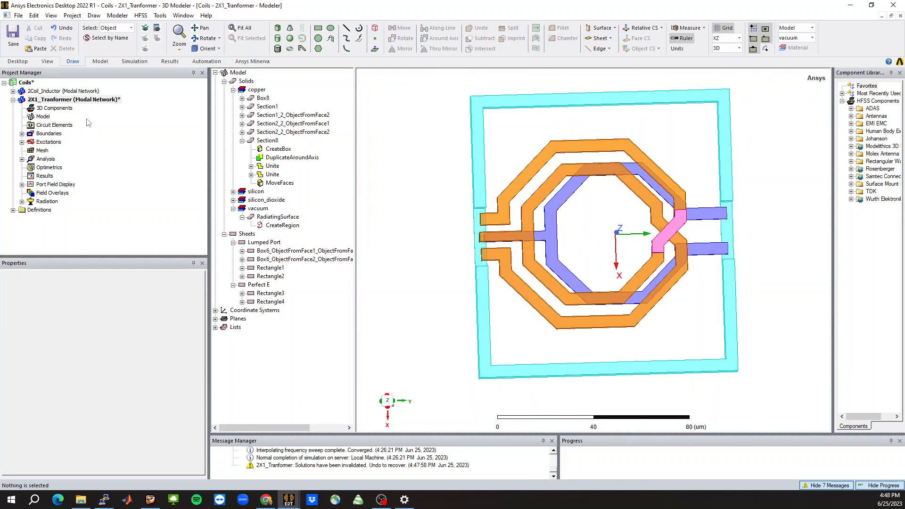
{"action": "left_click", "coordinate": [93, 104]}
{"action": "scroll", "coordinate": [70, 378], "scroll_direction": "down", "scroll_amount": 3}
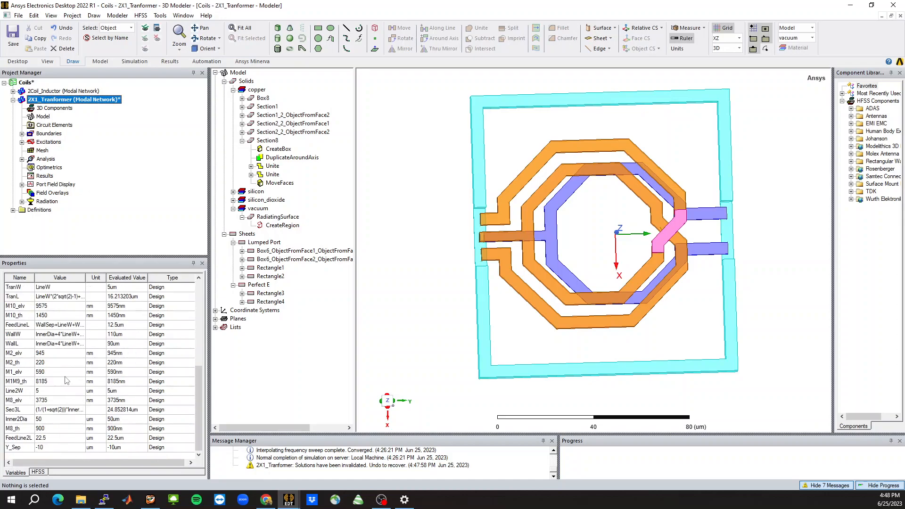
{"action": "double_click", "coordinate": [19, 447]}
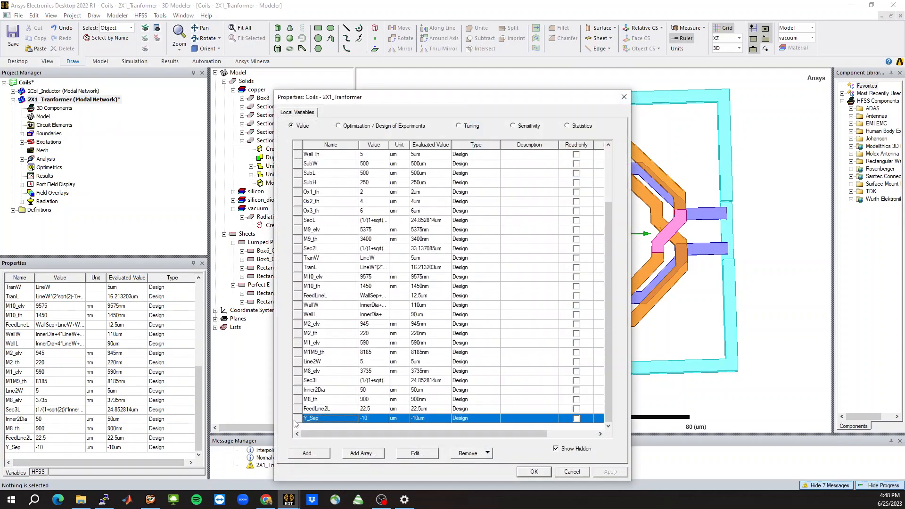
{"action": "scroll", "coordinate": [300, 254], "scroll_direction": "up", "scroll_amount": 3}
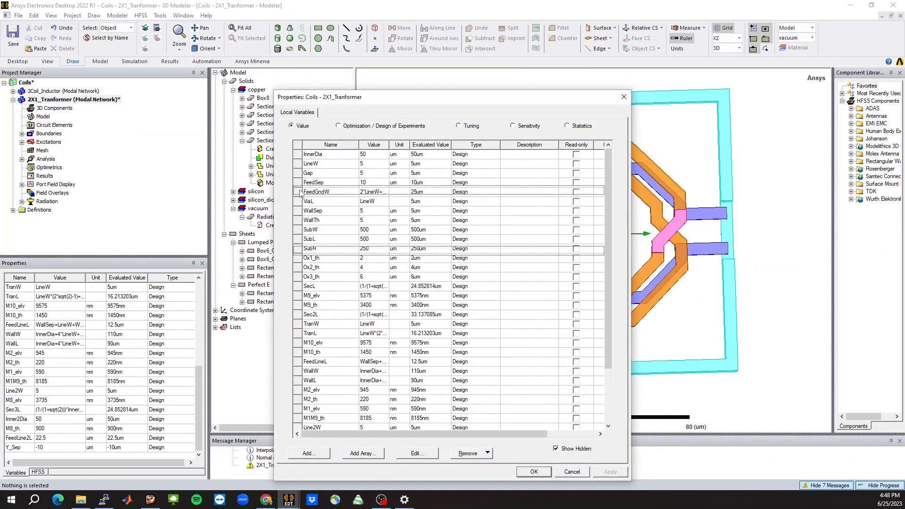
{"action": "left_click", "coordinate": [297, 157]}
{"action": "scroll", "coordinate": [307, 344], "scroll_direction": "down", "scroll_amount": 2}
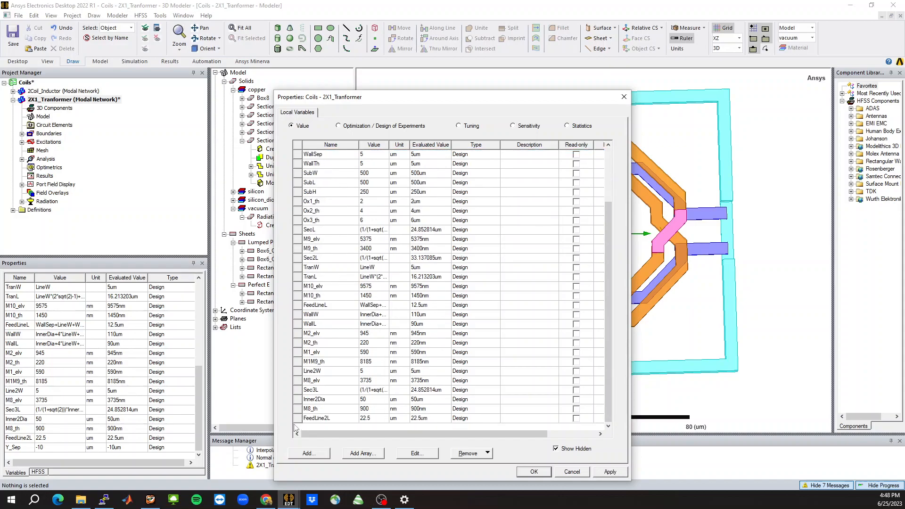
Move FeedLine2L and Inner2Dia ahead of Y_Sep in the variable list, with Inner2Dia first, and apply the new order
{"action": "left_click_drag", "start_coordinate": [297, 419], "coordinate": [298, 157]}
{"action": "scroll", "coordinate": [296, 396], "scroll_direction": "up", "scroll_amount": 3}
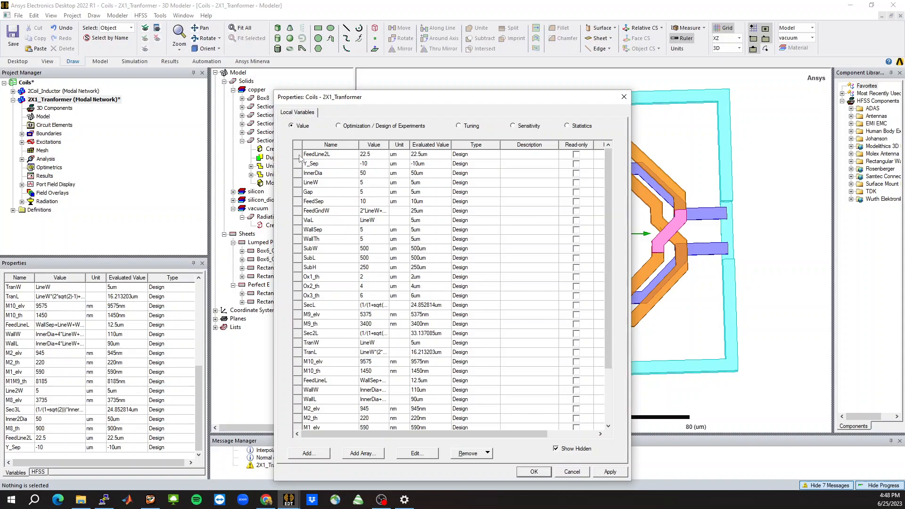
{"action": "scroll", "coordinate": [336, 265], "scroll_direction": "down", "scroll_amount": 3}
{"action": "scroll", "coordinate": [296, 383], "scroll_direction": "up", "scroll_amount": 3}
{"action": "left_click_drag", "start_coordinate": [298, 418], "coordinate": [298, 156]}
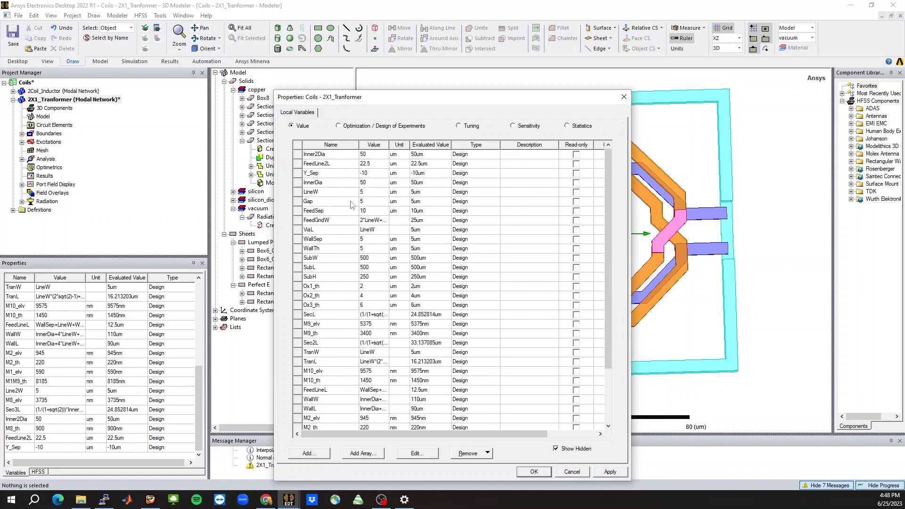
{"action": "left_click", "coordinate": [542, 471]}
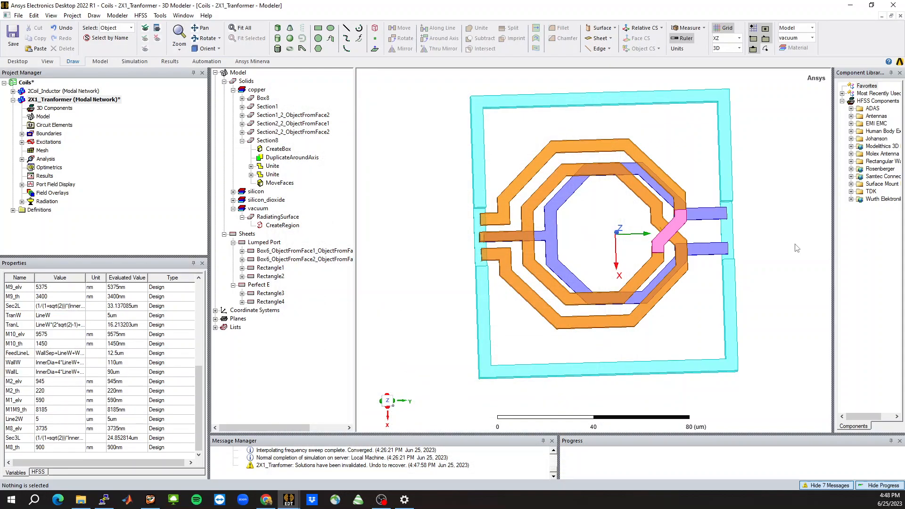
Save the Coils project with the updated 2X1_Tranformer design
{"action": "mouse_move", "coordinate": [625, 226]}
{"action": "middle_mouse_down"}
{"action": "mouse_move", "coordinate": [628, 211]}
{"action": "mouse_move", "coordinate": [620, 234]}
{"action": "middle_mouse_up"}
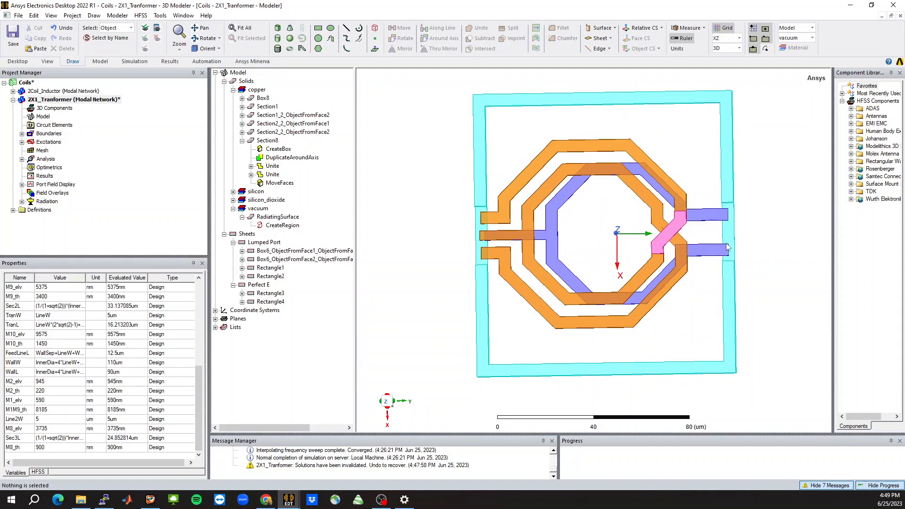
{"action": "scroll", "coordinate": [581, 242], "scroll_direction": "up", "scroll_amount": 2}
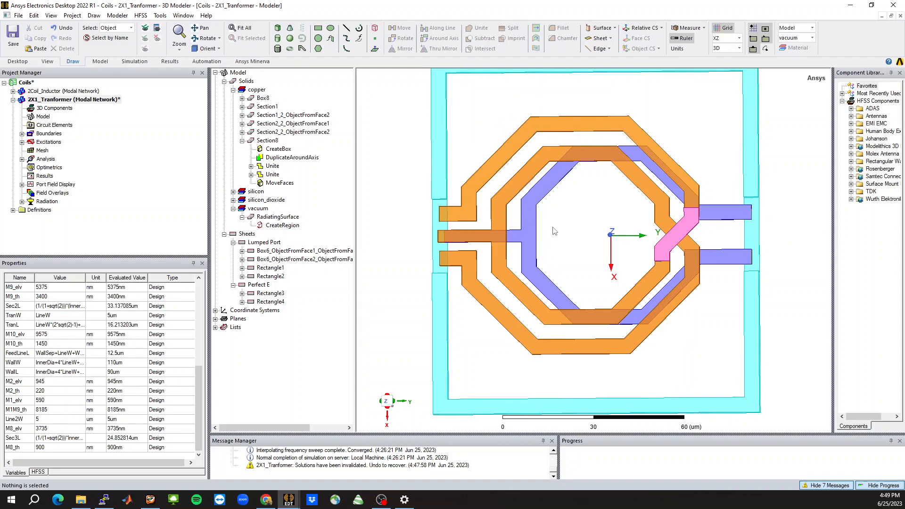
{"action": "left_click", "coordinate": [14, 38]}
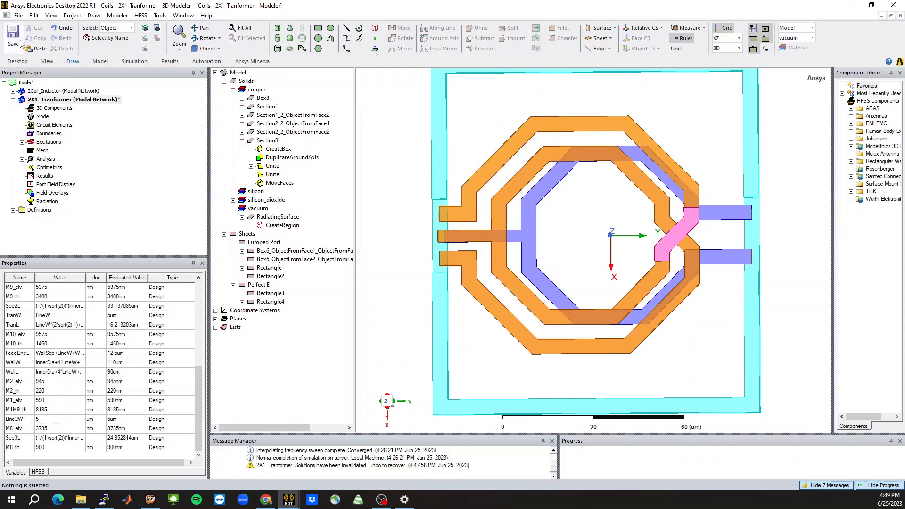
{"action": "left_click", "coordinate": [508, 274]}
{"action": "key", "text": "ctrl+s"}
{"action": "left_click", "coordinate": [495, 271]}
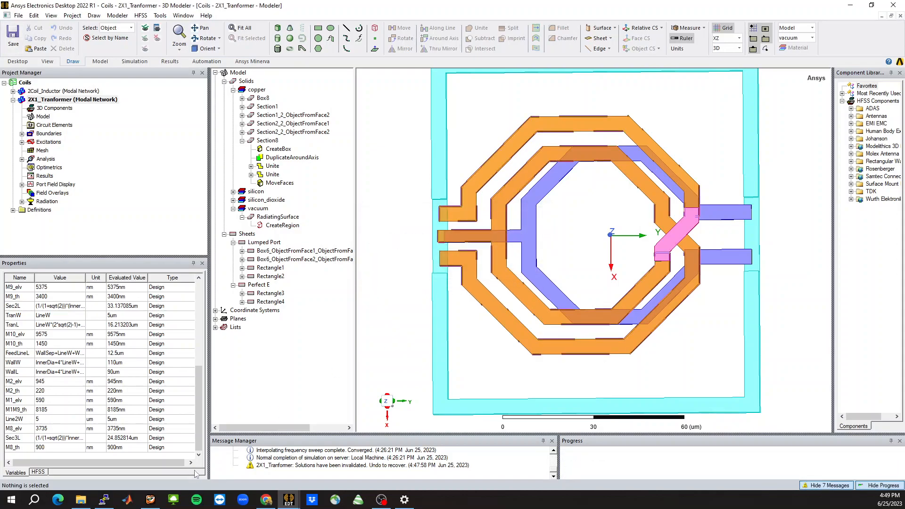
Switch to ADS to review the TransformerTest plots and schematic, and return to the 2X1_Tranformer model in HFSS
{"action": "left_click", "coordinate": [150, 499]}
{"action": "left_click", "coordinate": [555, 483]}
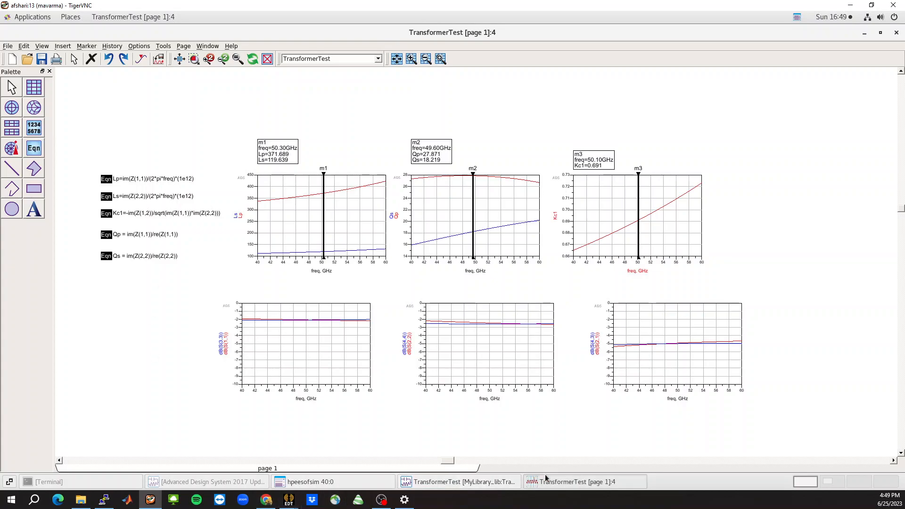
{"action": "left_click", "coordinate": [456, 482]}
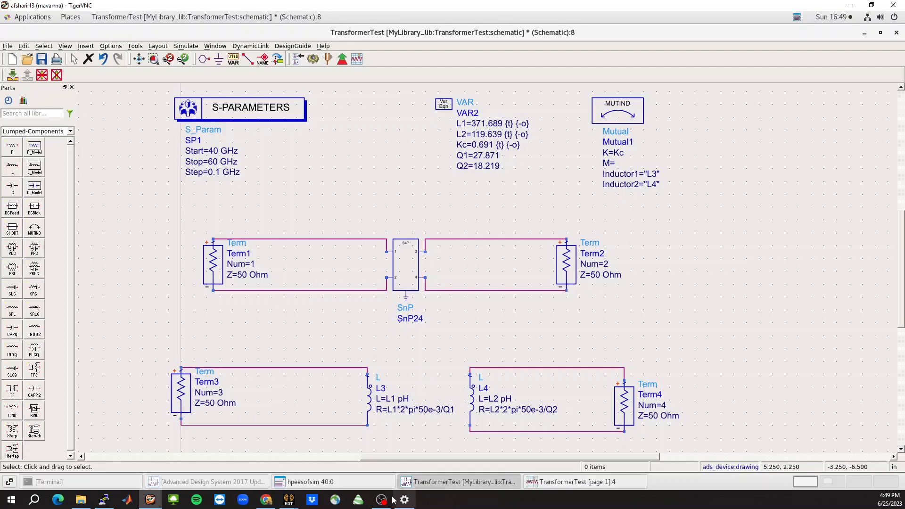
{"action": "mouse_move", "coordinate": [288, 500]}
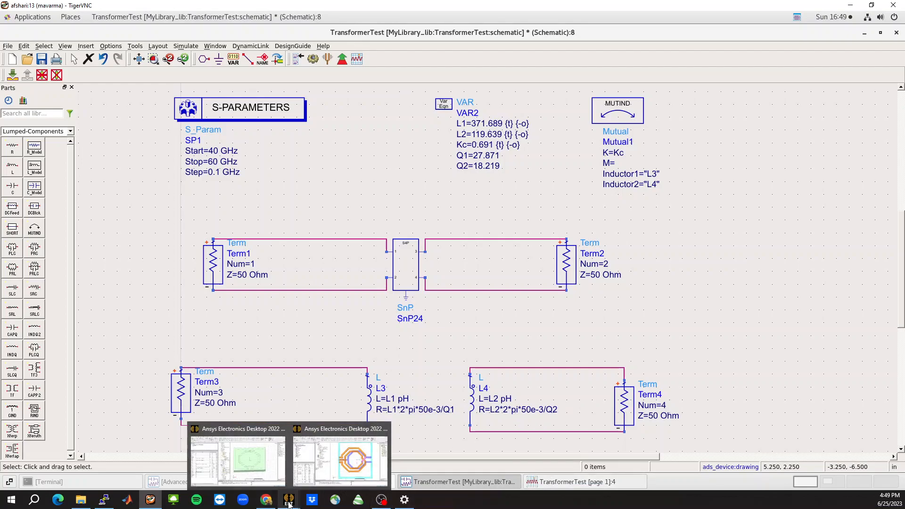
{"action": "left_click", "coordinate": [372, 458]}
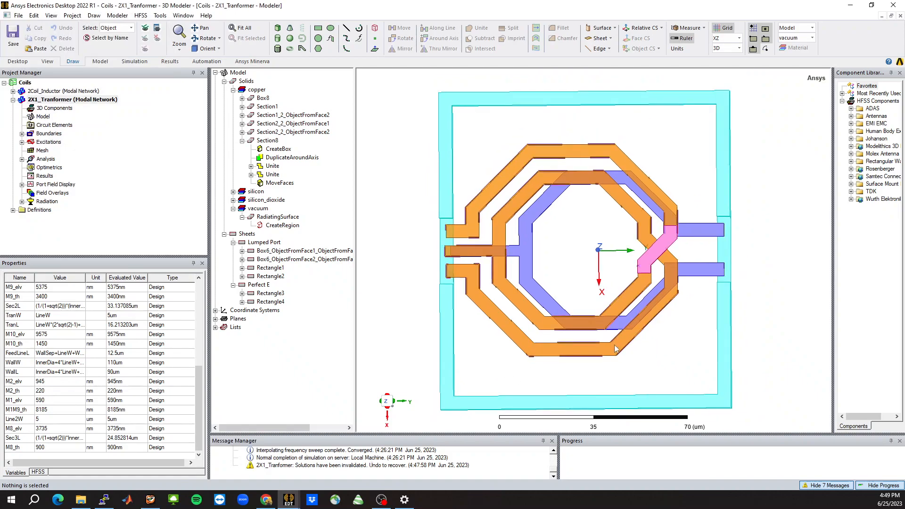
{"action": "middle_click_drag", "start_coordinate": [575, 291], "coordinate": [581, 296]}
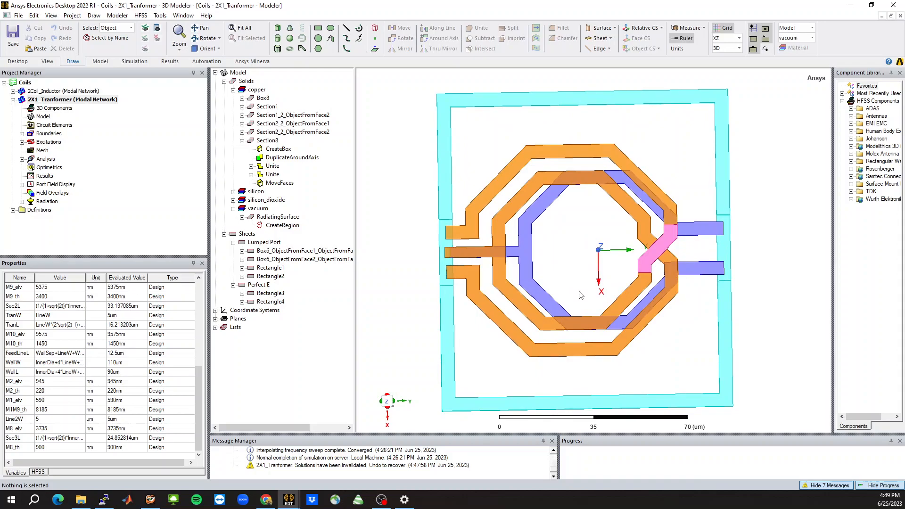
{"action": "middle_click_drag", "start_coordinate": [814, 261], "coordinate": [815, 263]}
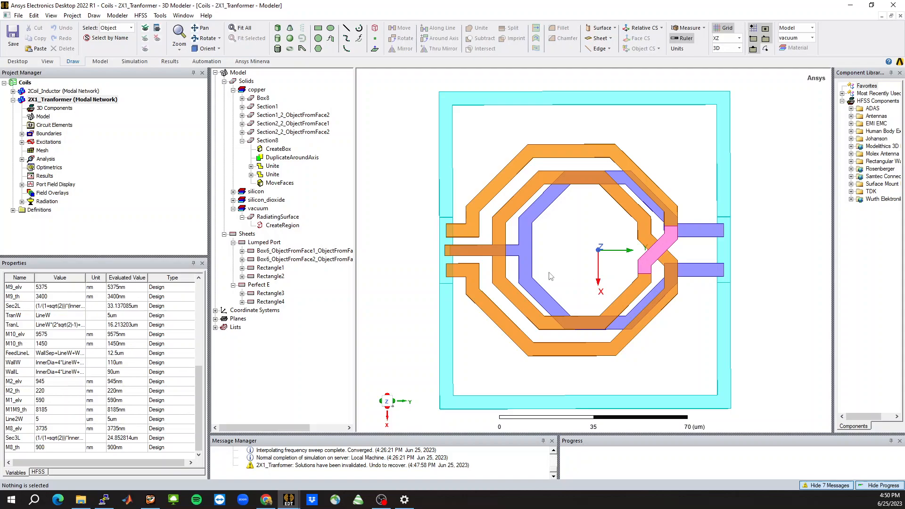
{"action": "middle_click_drag", "start_coordinate": [806, 249], "coordinate": [806, 251]}
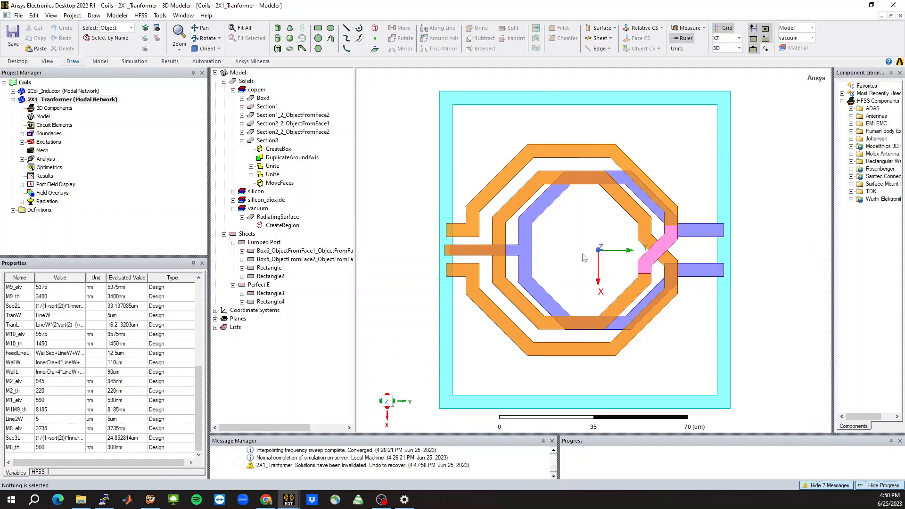
{"action": "middle_click_drag", "start_coordinate": [573, 249], "coordinate": [570, 246]}
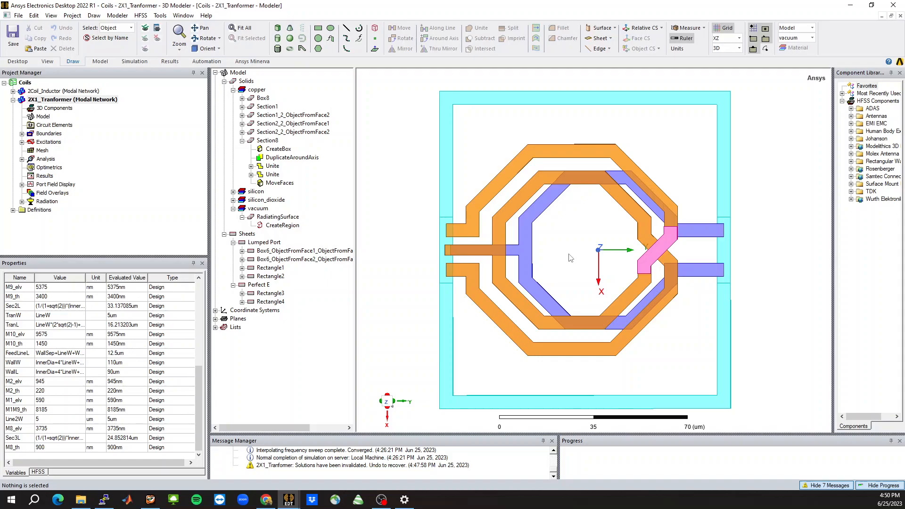
Collapse the 2X1_Tranformer design in the project tree and return to the model view
{"action": "left_click", "coordinate": [13, 100]}
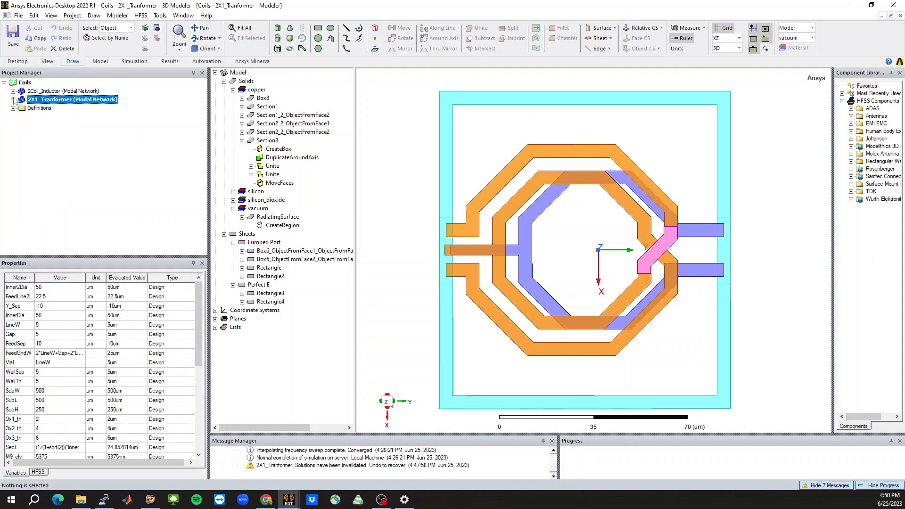
{"action": "left_click", "coordinate": [590, 247]}
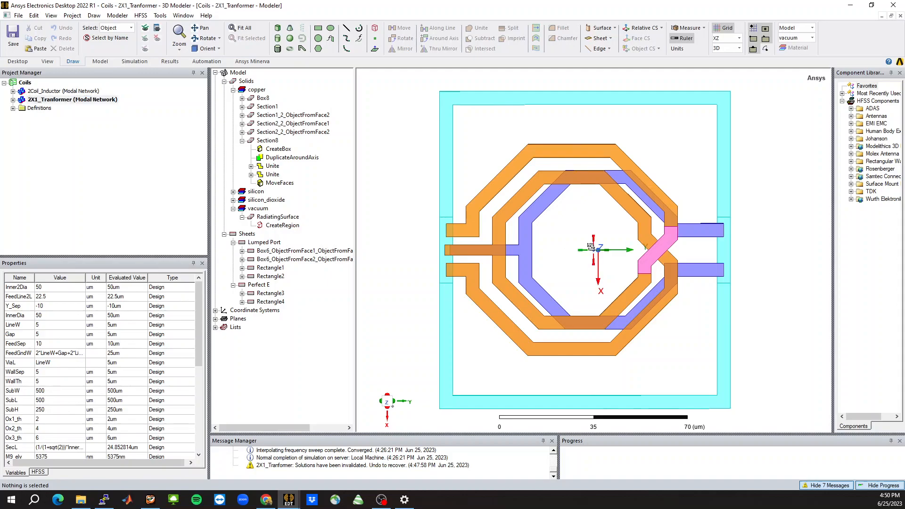